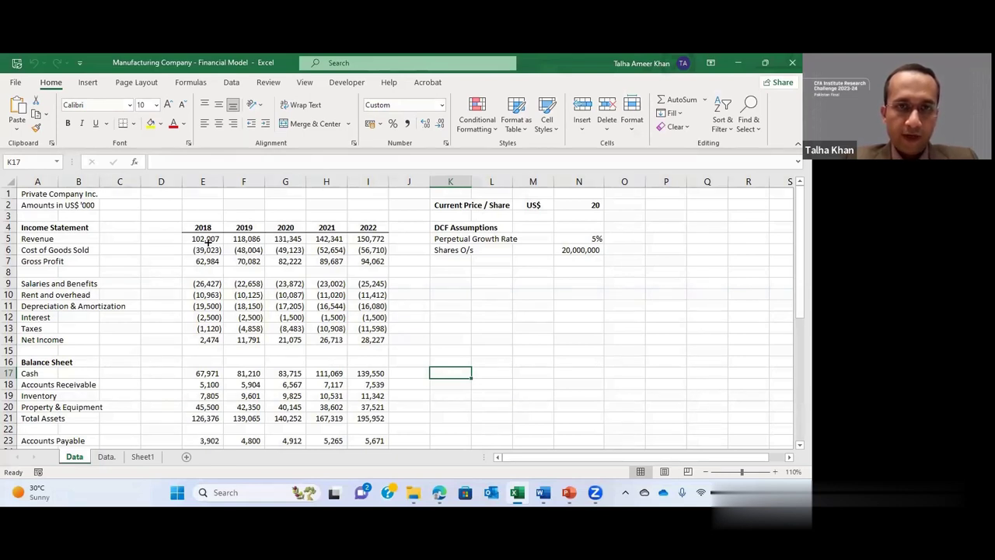
Step: Set the font of all cells on Sheet1 to Arial, size 10
{"action": "left_click", "coordinate": [142, 457]}
{"action": "left_click", "coordinate": [125, 298]}
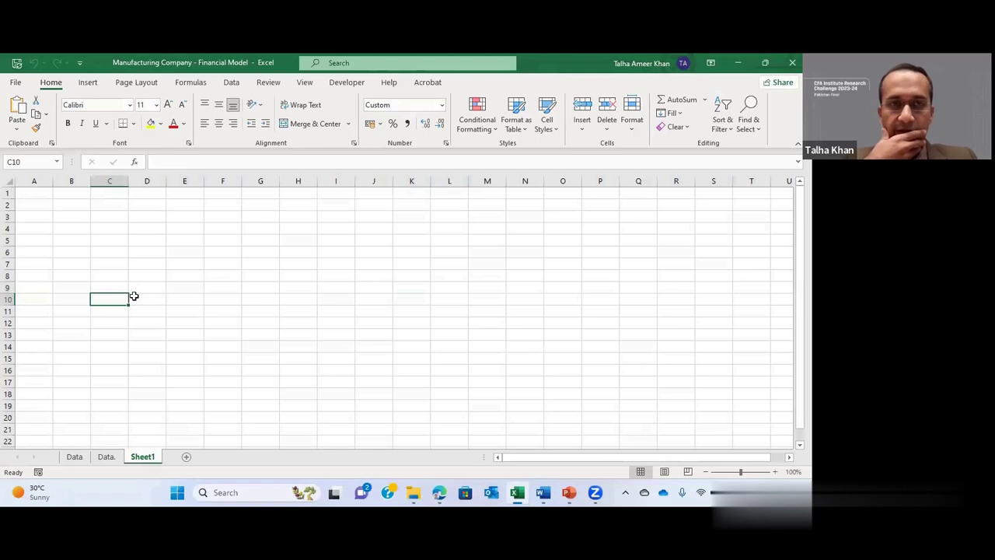
{"action": "left_click", "coordinate": [111, 276]}
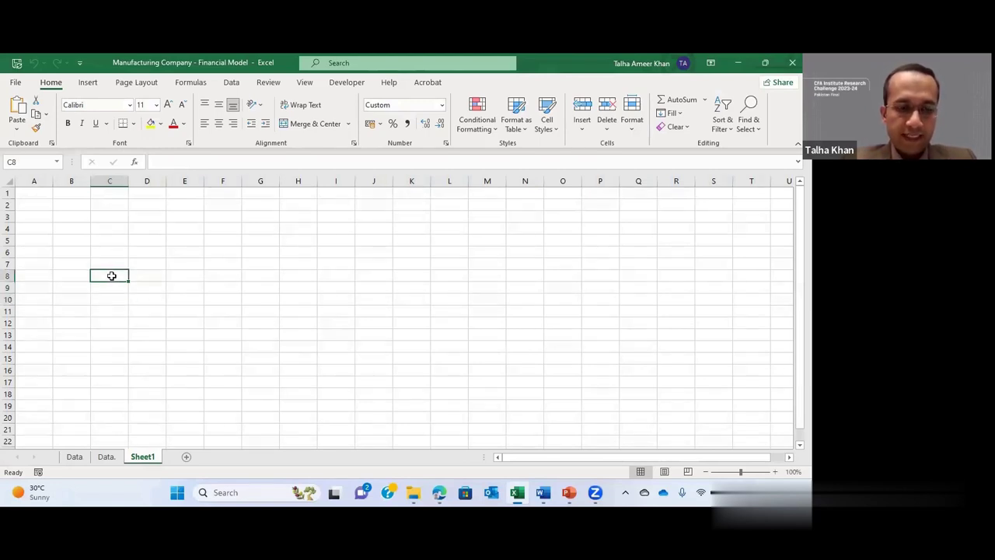
{"action": "key", "text": "ctrl+a"}
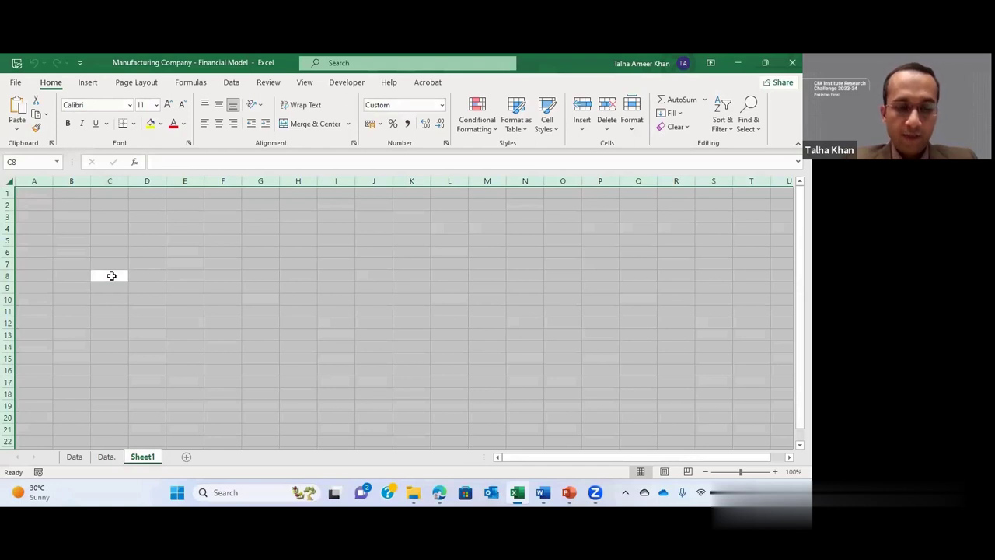
{"action": "left_click", "coordinate": [129, 105]}
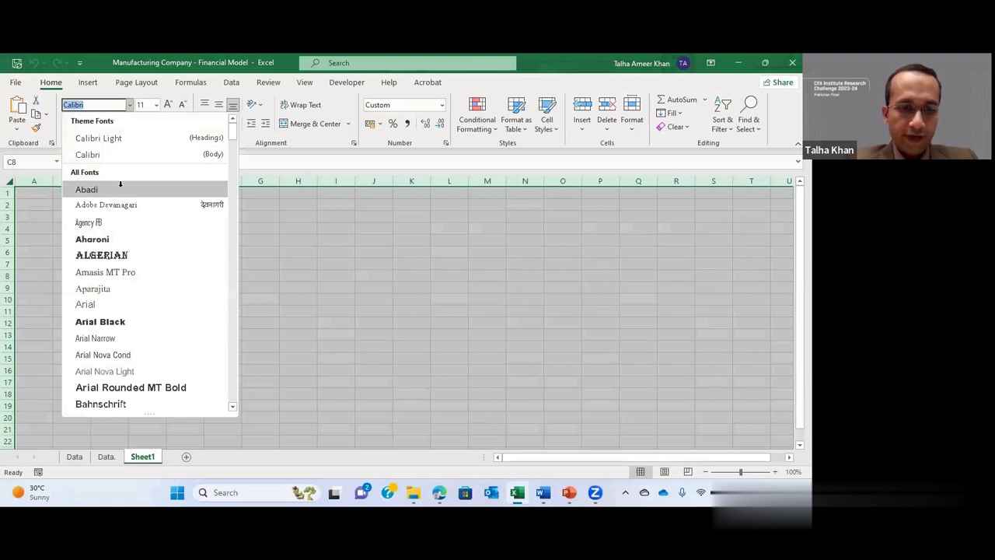
{"action": "type", "text": "arial"}
{"action": "key", "text": "Return"}
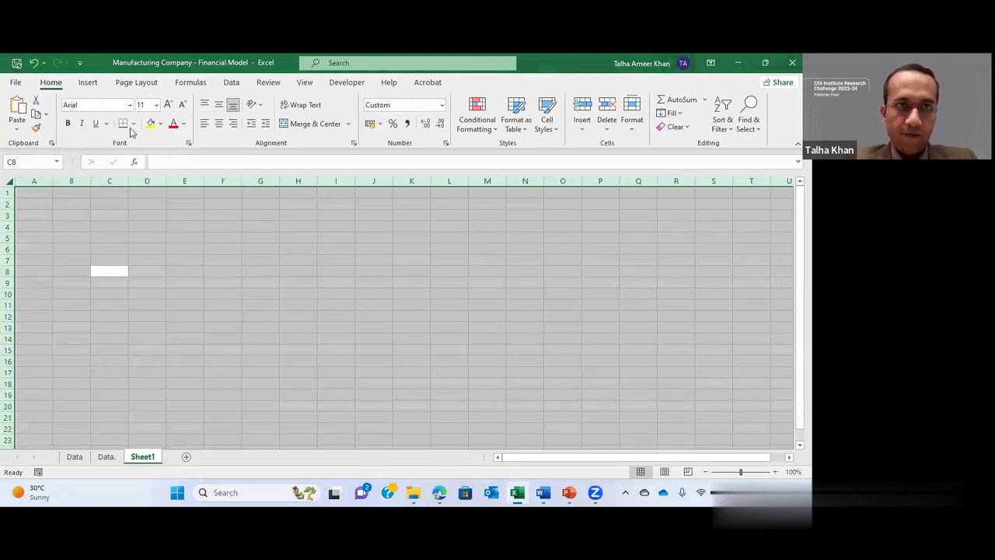
{"action": "left_click", "coordinate": [146, 105]}
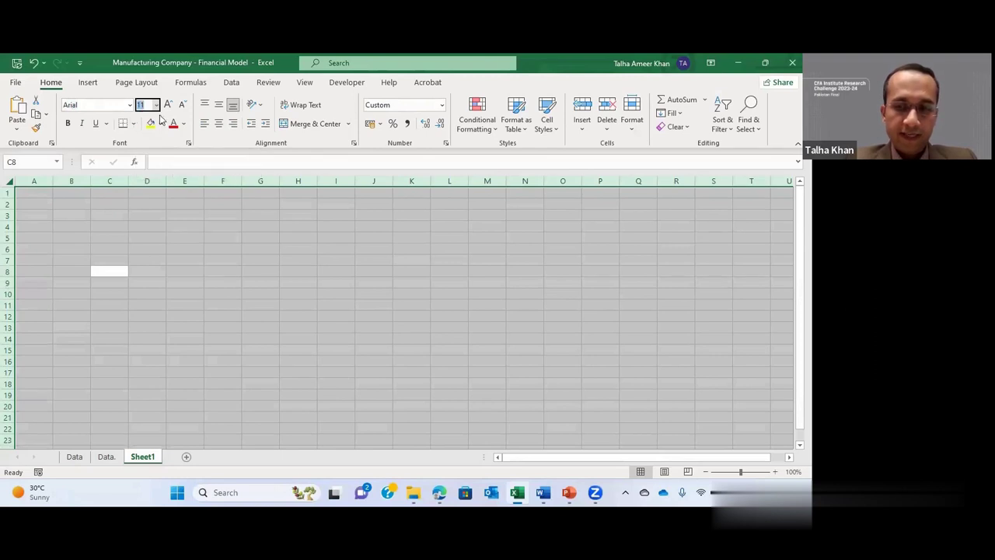
{"action": "type", "text": "10"}
{"action": "key", "text": "Return"}
{"action": "left_click", "coordinate": [131, 252]}
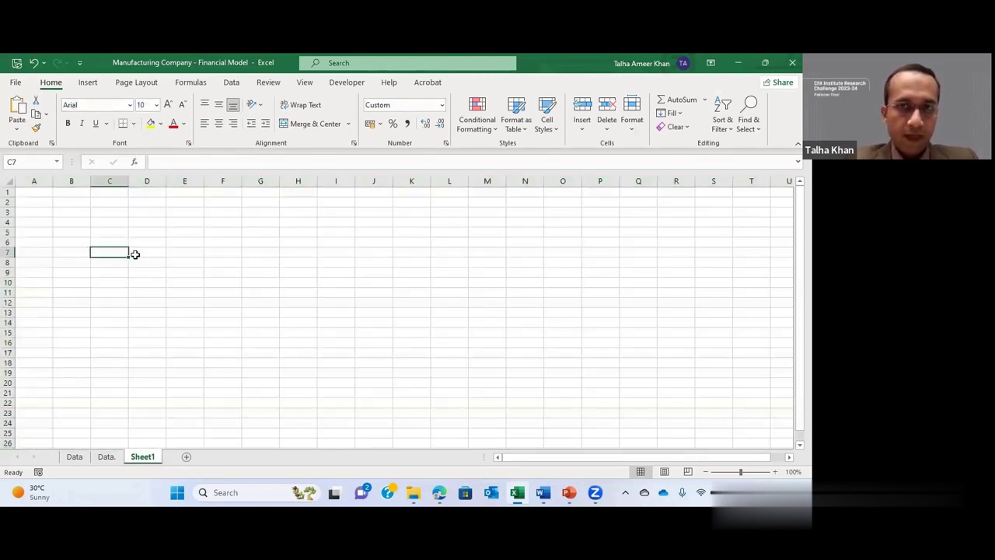
Step: Narrow column A on Sheet1 to a slim margin column
{"action": "left_click", "coordinate": [776, 472]}
{"action": "left_click", "coordinate": [775, 472]}
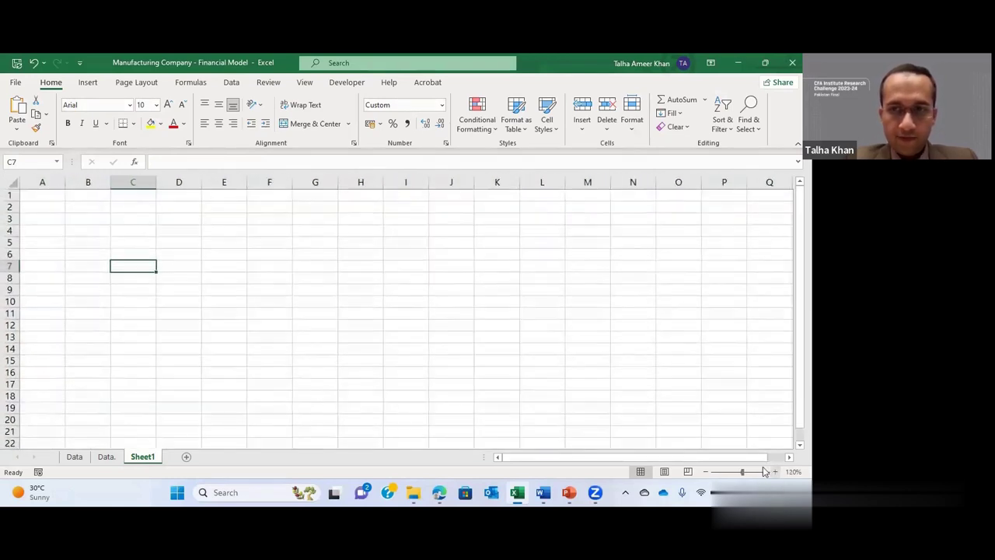
{"action": "left_click_drag", "start_coordinate": [66, 182], "coordinate": [30, 191]}
{"action": "left_click", "coordinate": [50, 229]}
Step: Enter the titles "Private Company Inc." in cell B1 and "Financial Model" in cell B2
{"action": "left_click", "coordinate": [49, 195]}
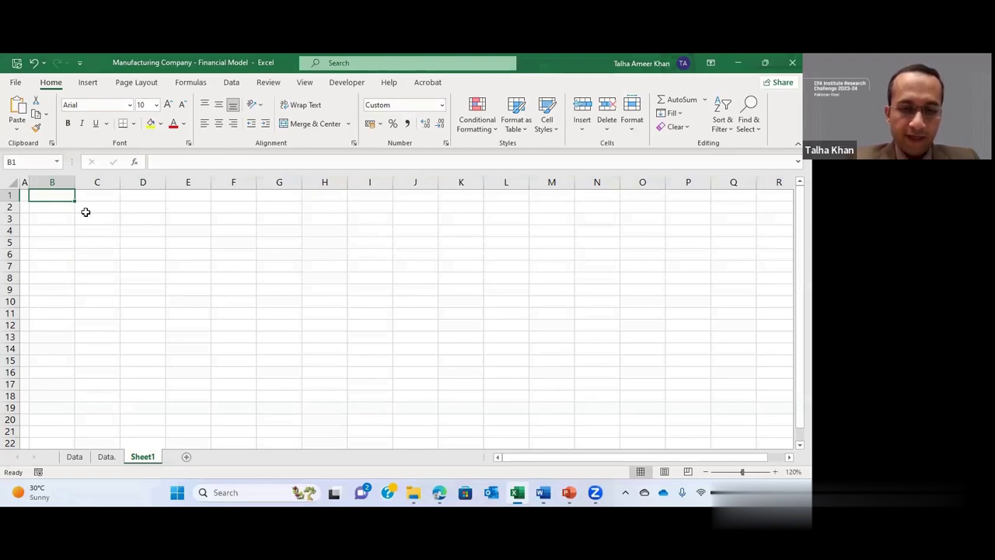
{"action": "type", "text": "Private Company In"}
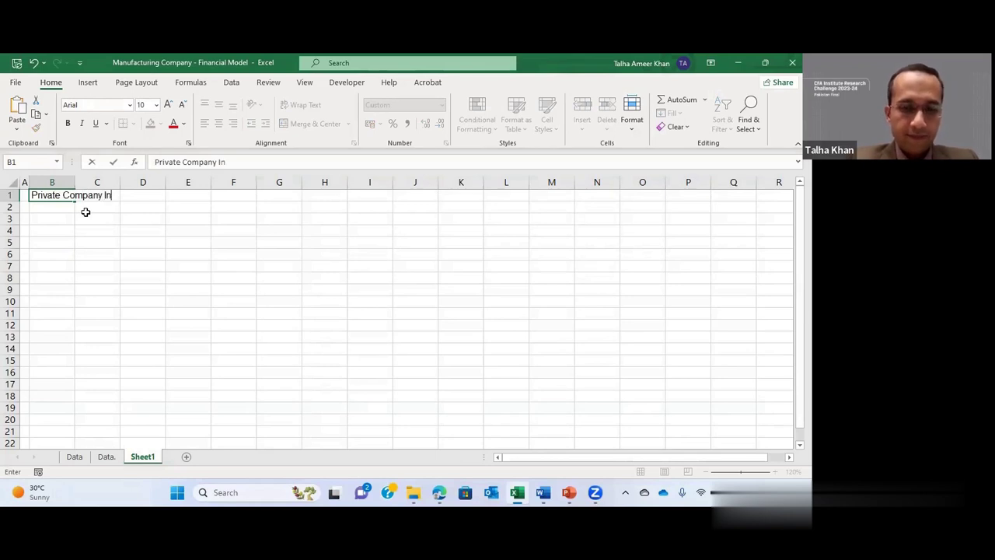
{"action": "type", "text": "c."}
{"action": "key", "text": "Return"}
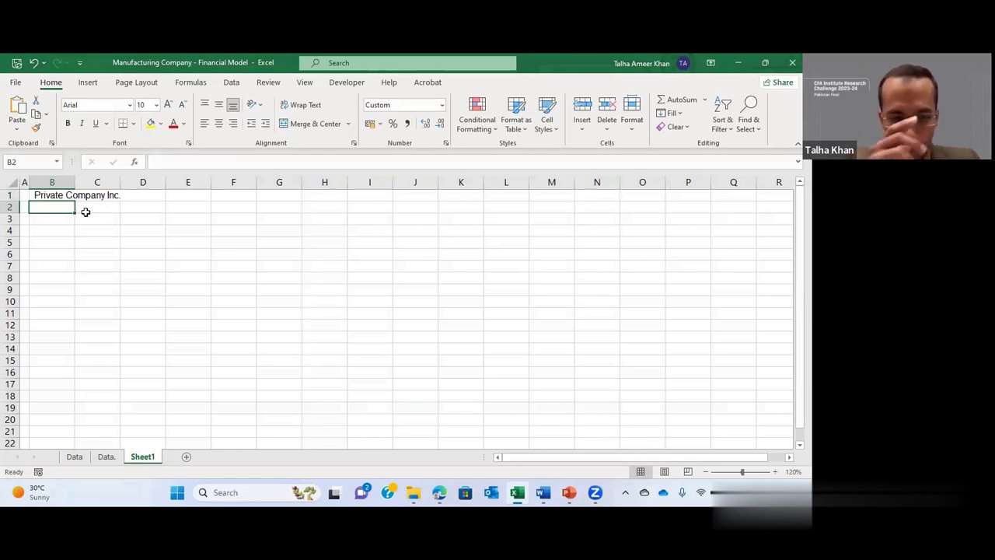
{"action": "type", "text": "Fi"}
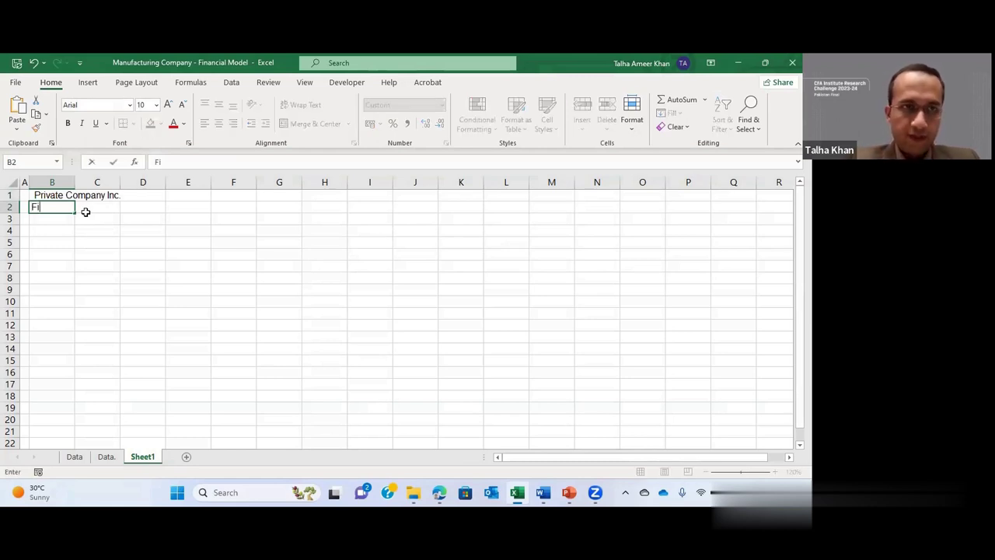
{"action": "type", "text": "nancial Moe"}
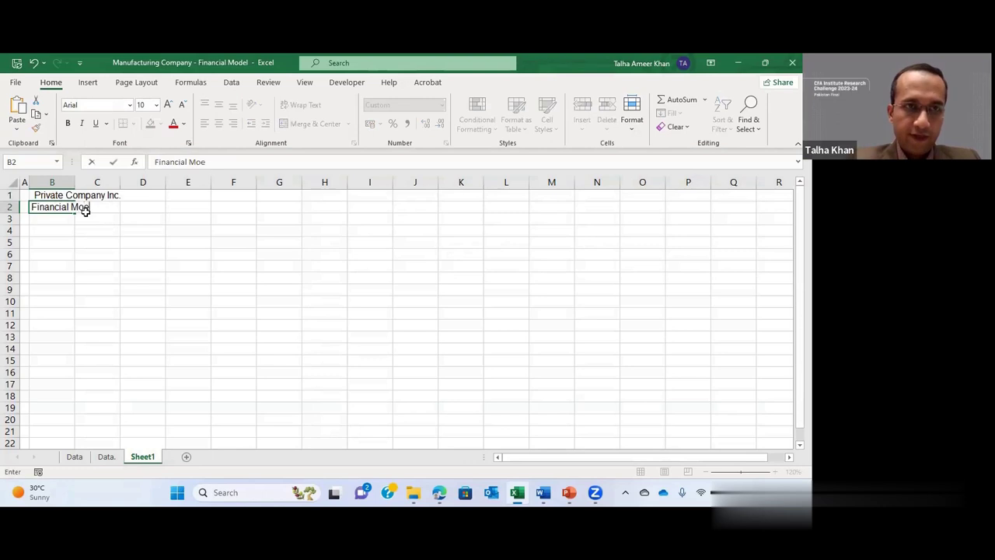
{"action": "key", "text": "BackSpace"}
{"action": "type", "text": "del"}
{"action": "key", "text": "Return"}
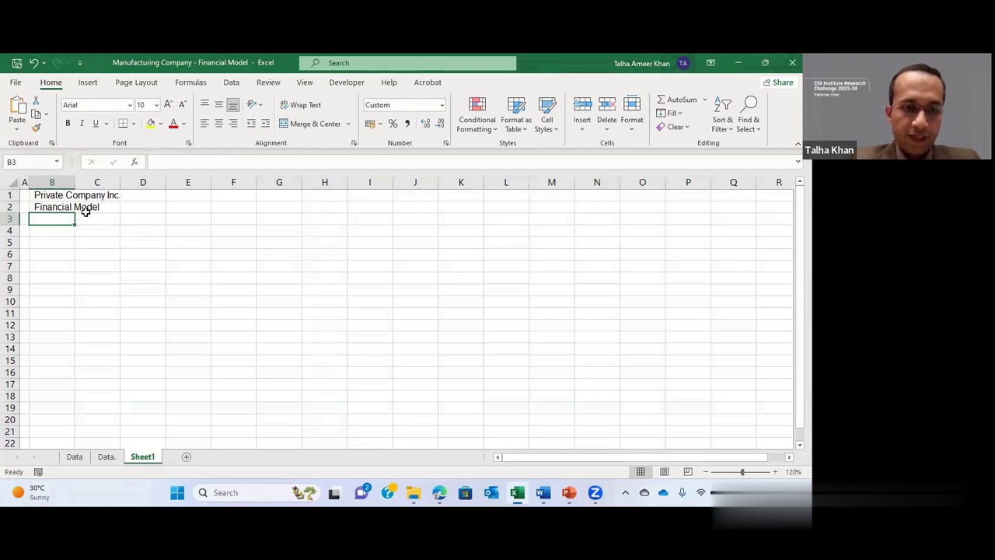
Step: Enter "Financial Statement" in cell B3 as the third title line
{"action": "type", "text": "Financial M"}
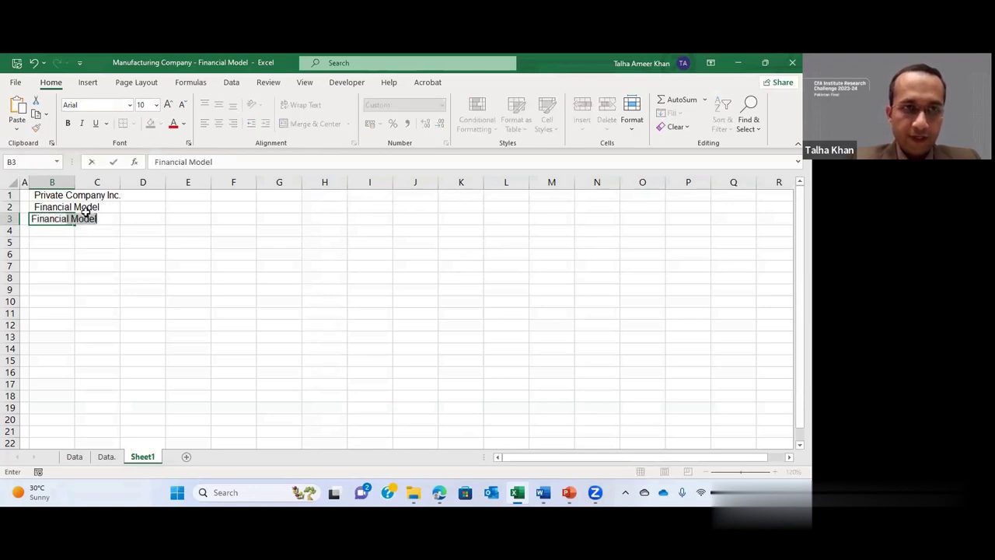
{"action": "key", "text": "BackSpace"}
{"action": "key", "text": "BackSpace"}
{"action": "type", "text": "Sa"}
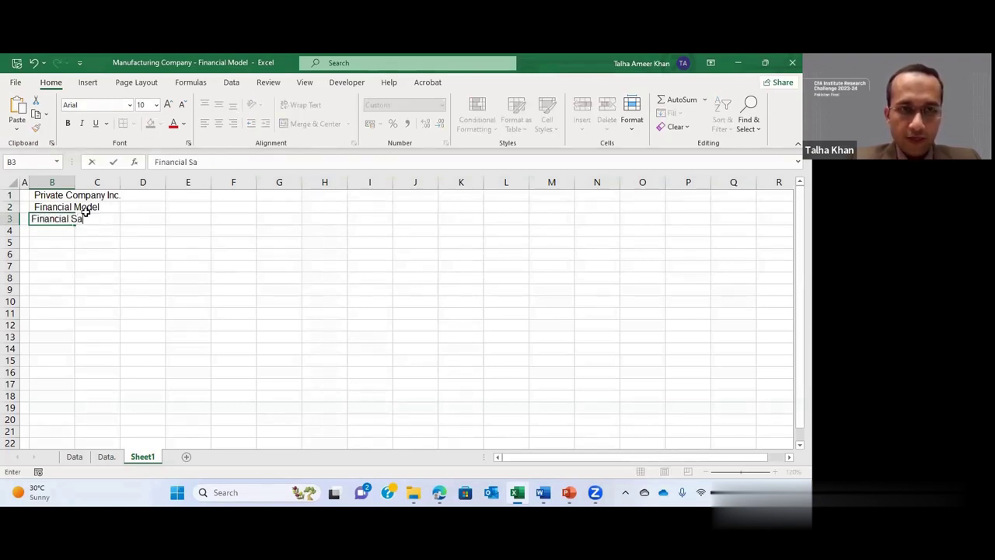
{"action": "key", "text": "BackSpace"}
{"action": "type", "text": "tat"}
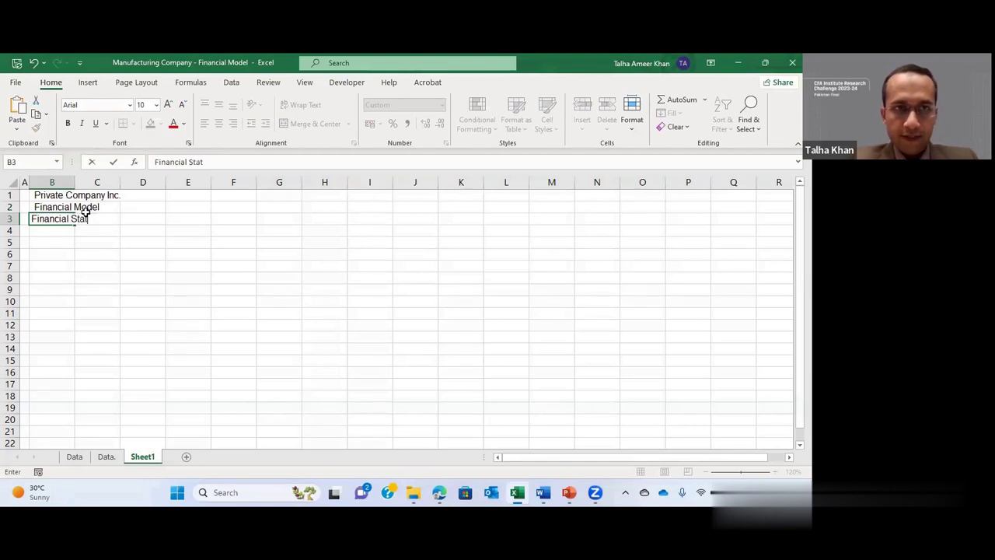
{"action": "type", "text": "ement"}
{"action": "key", "text": "Return"}
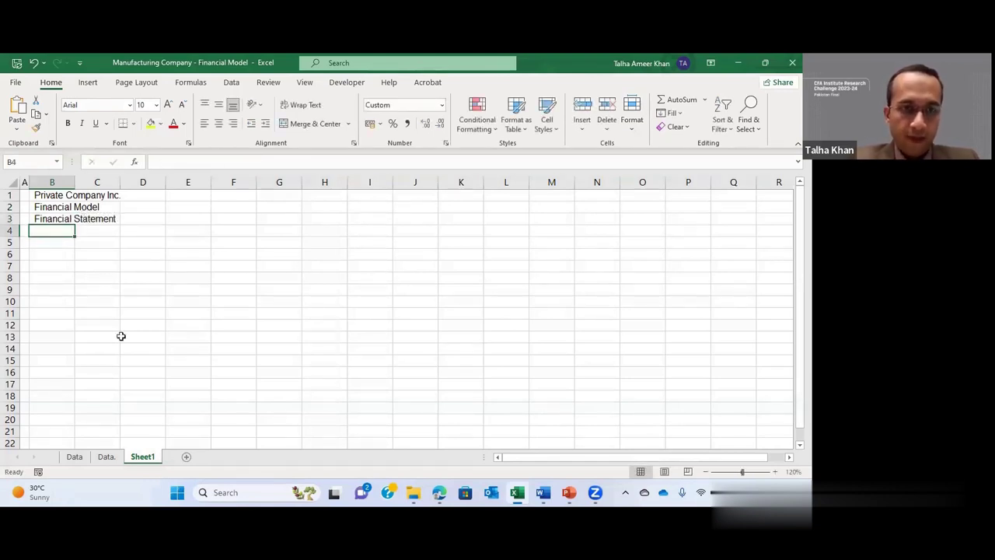
Step: Rename Sheet1 as Fin_Stat
{"action": "double_click", "coordinate": [146, 456]}
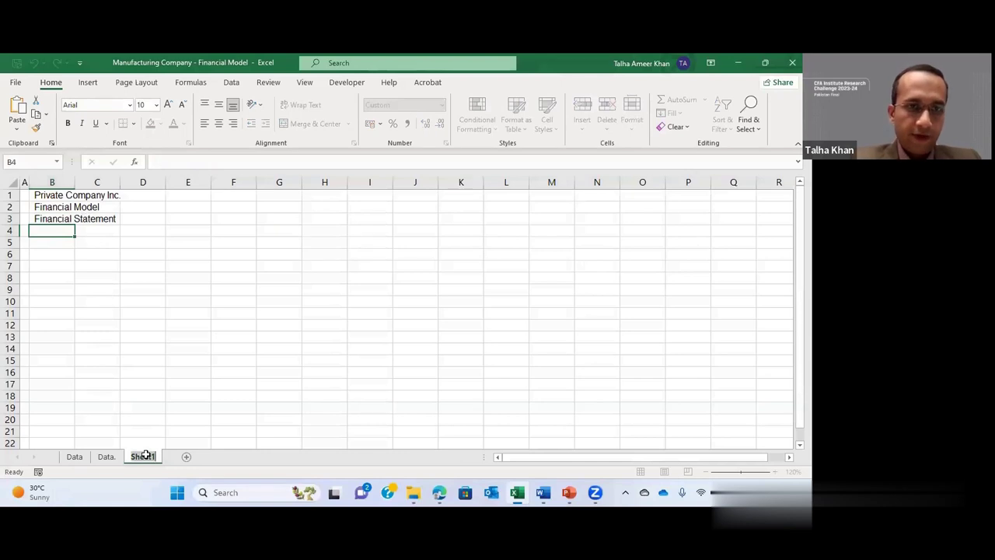
{"action": "type", "text": "Fin"}
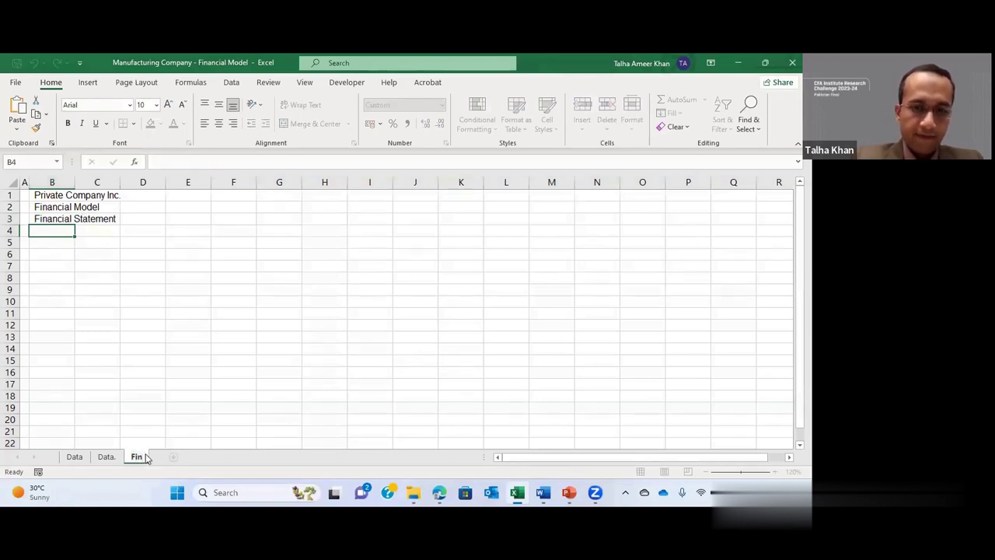
{"action": "type", "text": " Stat"}
{"action": "key", "text": "BackSpace"}
{"action": "key", "text": "BackSpace"}
{"action": "type", "text": "_Stat"}
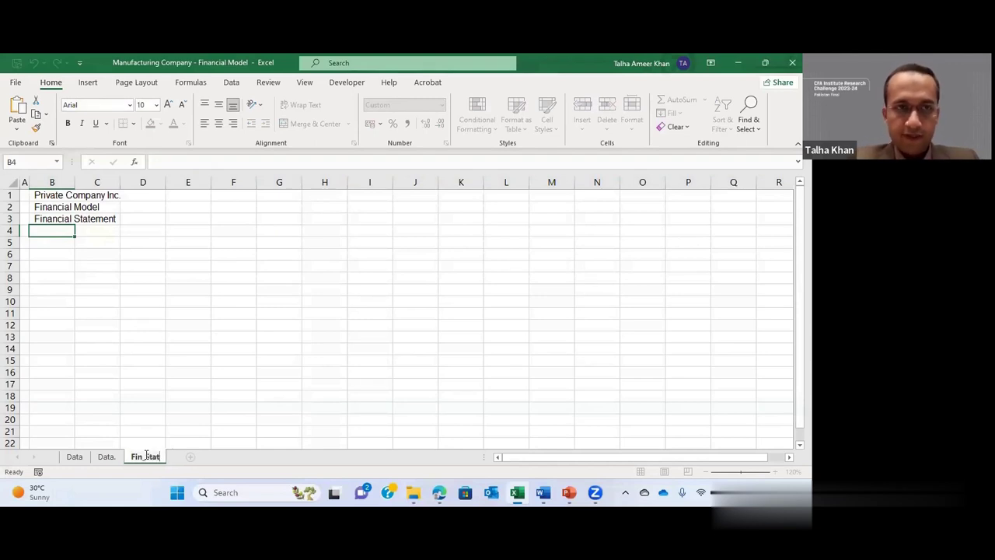
{"action": "left_click", "coordinate": [49, 338]}
Step: Fill the header band B4:P4 with the darkest shade of the light blue theme colour
{"action": "left_click_drag", "start_coordinate": [51, 233], "coordinate": [53, 240]}
{"action": "key", "text": "shift+Right"}
{"action": "key", "text": "shift+Right"}
{"action": "key", "text": "shift+Right"}
{"action": "key", "text": "shift+Right"}
{"action": "key", "text": "shift+Right"}
{"action": "key", "text": "shift+Right"}
{"action": "key", "text": "shift+Right"}
{"action": "key", "text": "shift+Right"}
{"action": "key", "text": "shift+Right"}
{"action": "key", "text": "shift+Right"}
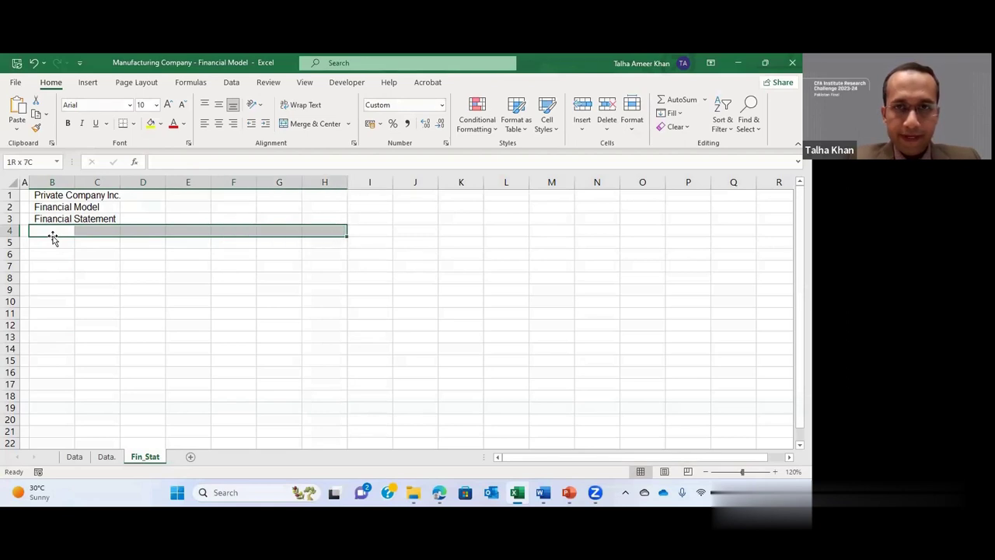
{"action": "key", "text": "shift+Right"}
{"action": "key", "text": "shift+Right"}
{"action": "key", "text": "shift+Right"}
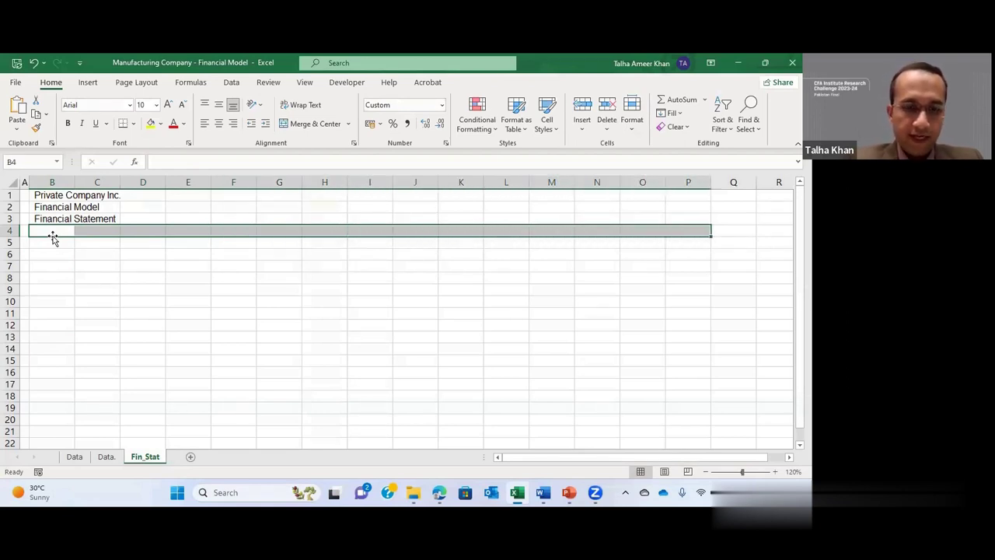
{"action": "key", "text": "alt+h"}
{"action": "key", "text": "h"}
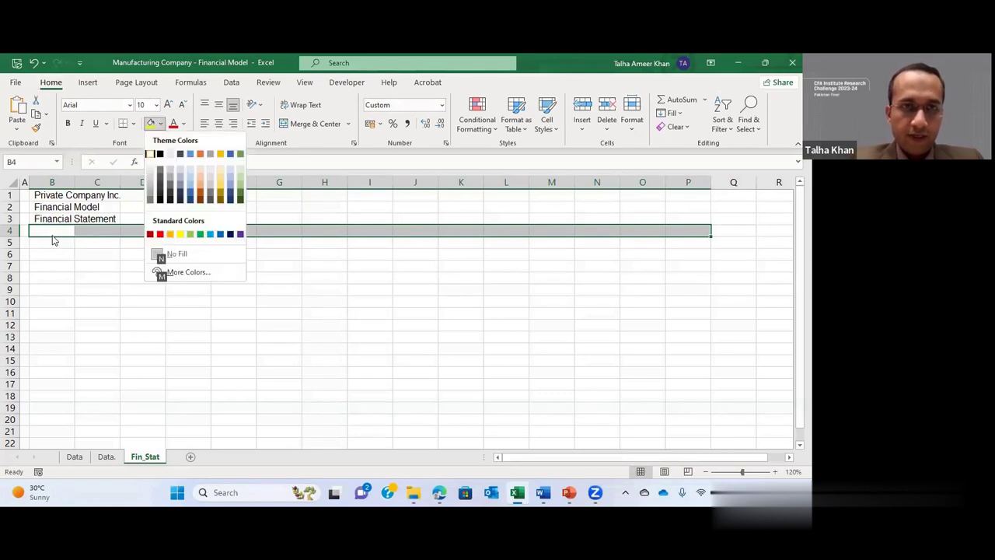
{"action": "key", "text": "Right"}
{"action": "key", "text": "Down"}
{"action": "key", "text": "Down"}
{"action": "key", "text": "Down"}
{"action": "key", "text": "Down"}
{"action": "key", "text": "Down"}
{"action": "key", "text": "Right"}
{"action": "key", "text": "Right"}
{"action": "key", "text": "Right"}
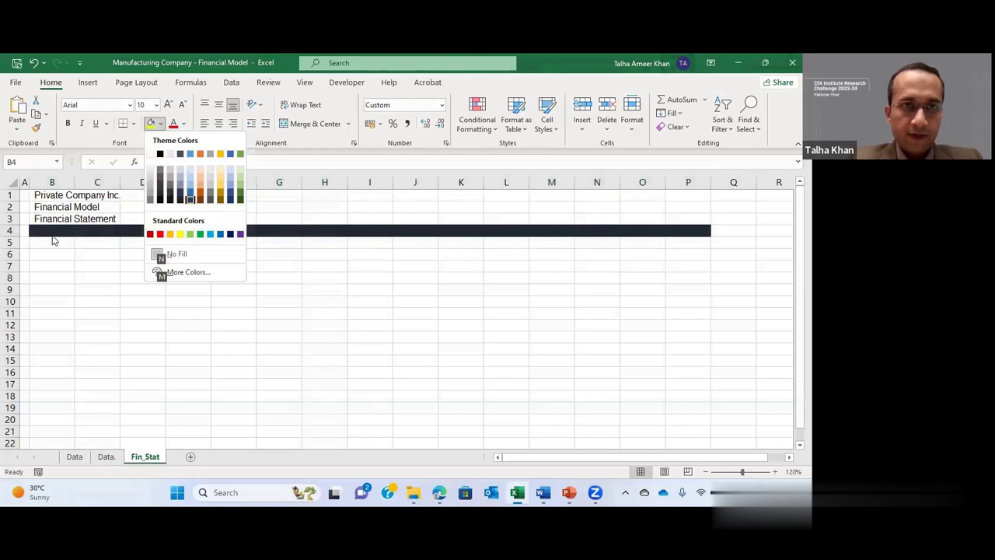
{"action": "key", "text": "Left"}
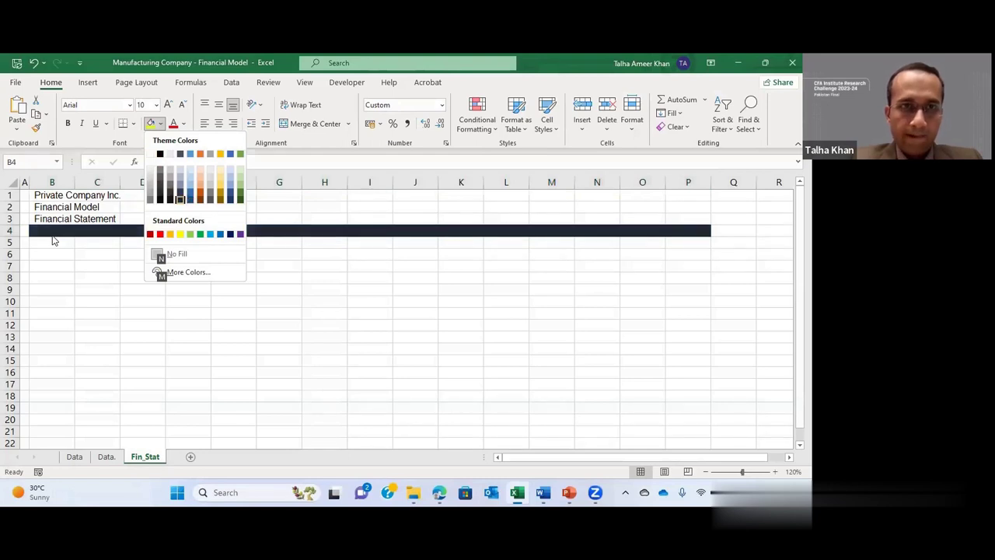
{"action": "key", "text": "Right"}
{"action": "key", "text": "Return"}
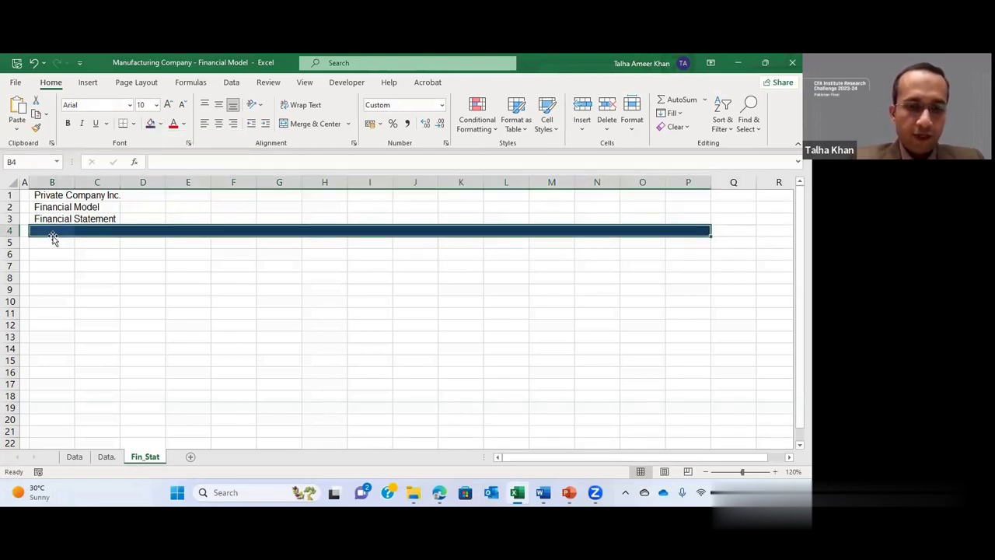
Step: Format the header band B4:P4 with bold text and a white font colour
{"action": "key", "text": "ctrl+b"}
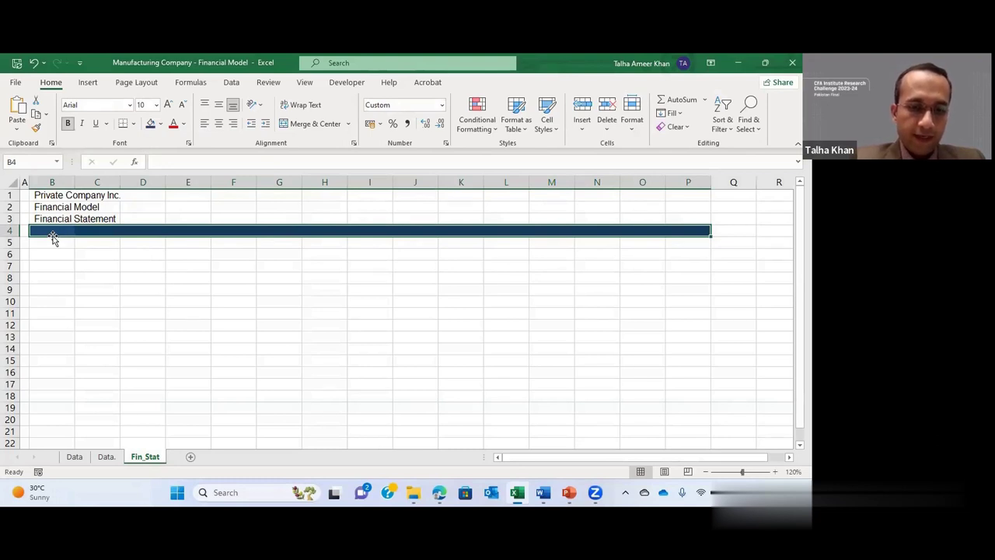
{"action": "key", "text": "alt+h"}
{"action": "key", "text": "f"}
{"action": "key", "text": "c"}
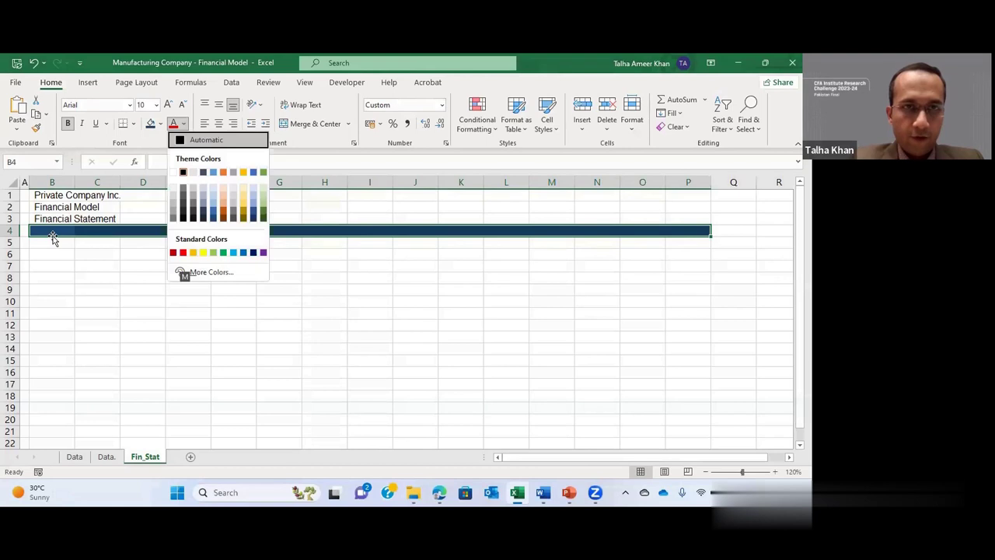
{"action": "key", "text": "Down"}
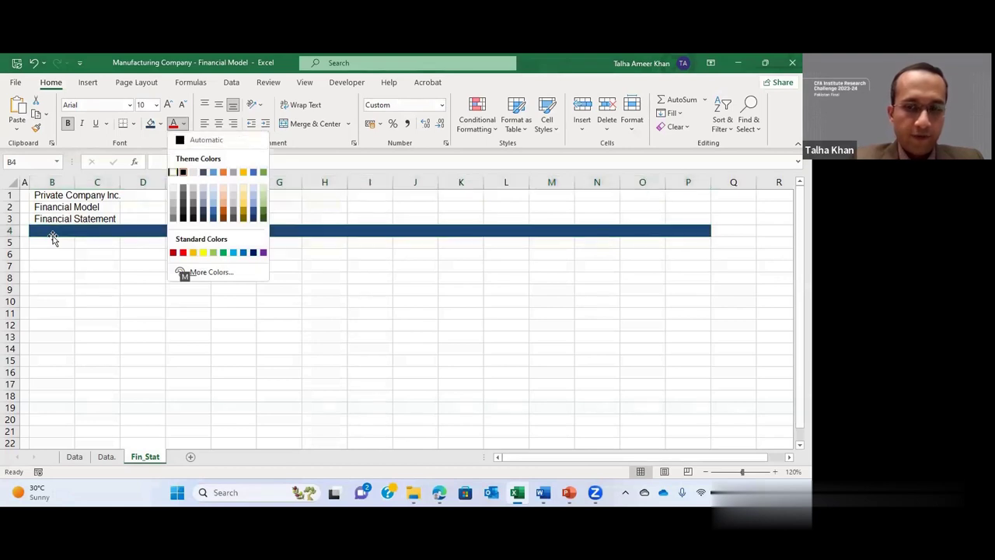
{"action": "key", "text": "Return"}
Step: Check the first year on the Data sheet and enter 2018 as the first year heading in cell F4 of Fin_Stat
{"action": "left_click", "coordinate": [52, 234]}
{"action": "key", "text": "Right"}
{"action": "key", "text": "Right"}
{"action": "key", "text": "Right"}
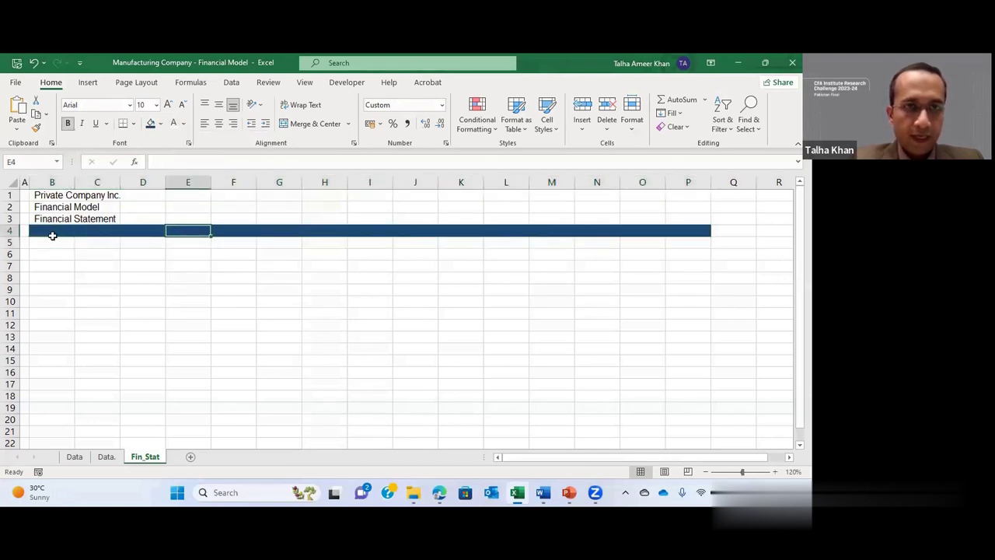
{"action": "key", "text": "Right"}
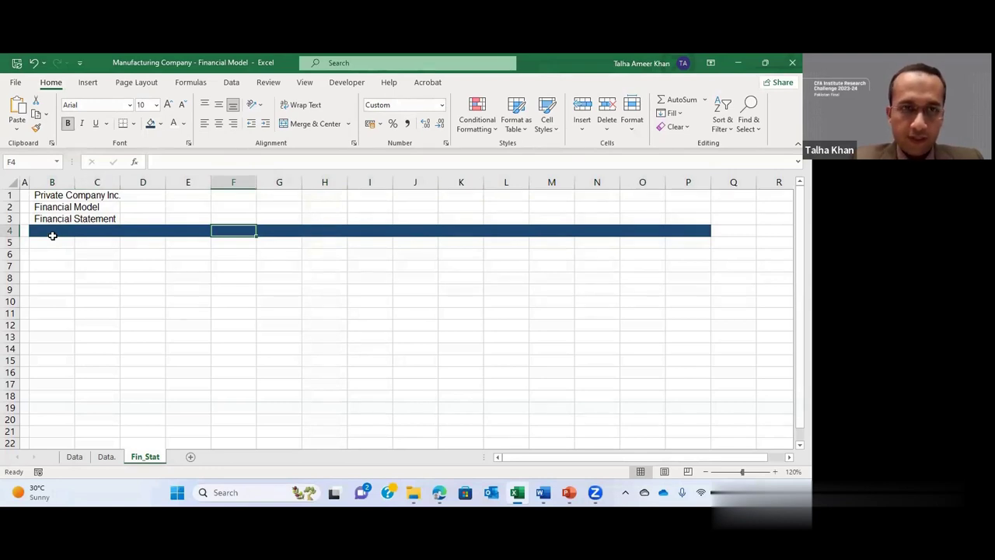
{"action": "key", "text": "ctrl+Page_Up"}
{"action": "key", "text": "ctrl+Page_Up"}
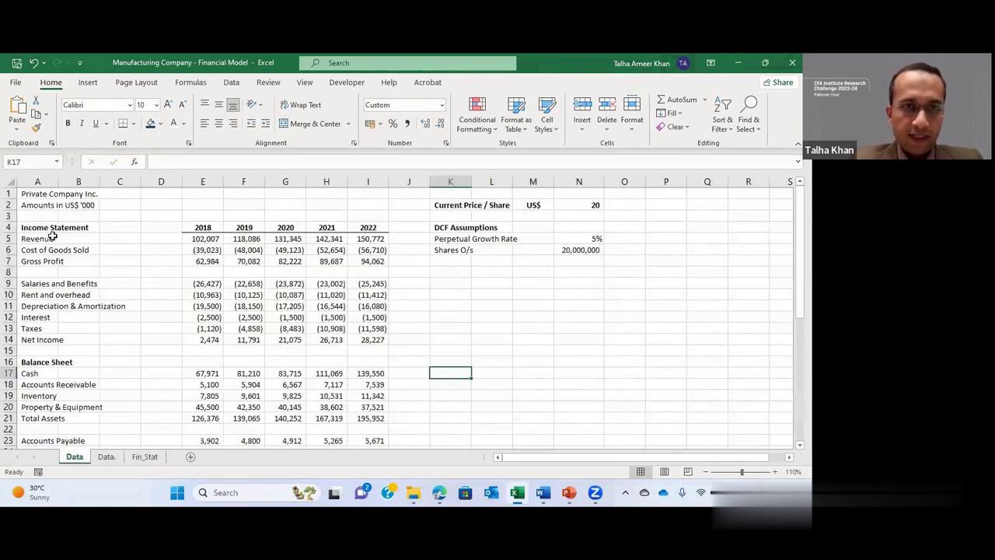
{"action": "key", "text": "ctrl+Page_Down"}
{"action": "key", "text": "ctrl+Page_Down"}
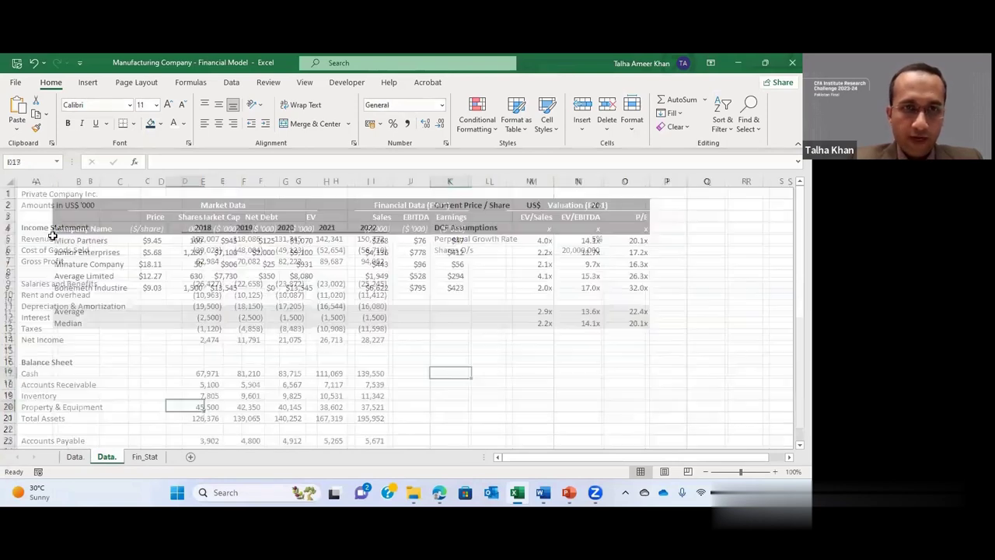
{"action": "type", "text": "2018"}
{"action": "key", "text": "Return"}
{"action": "key", "text": "Up"}
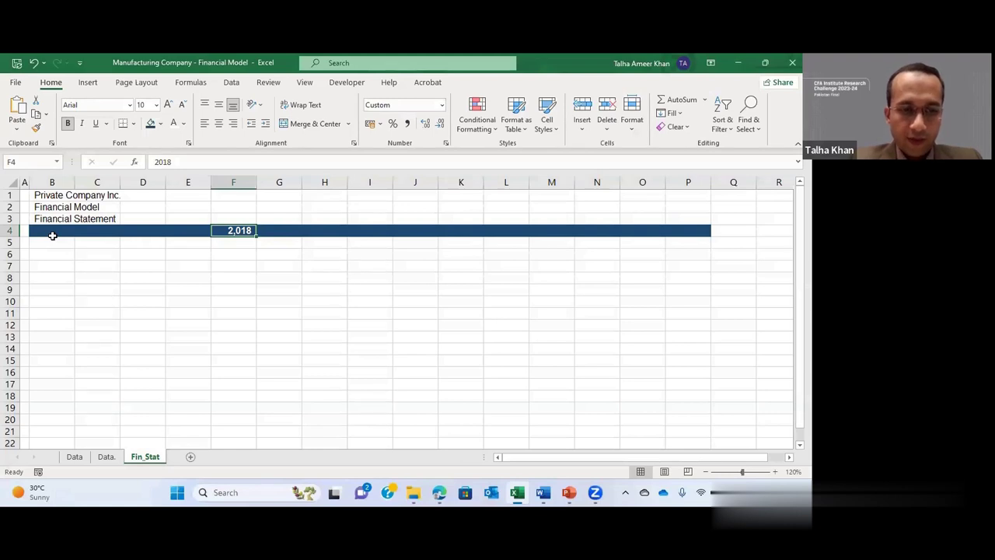
Step: Format the year heading in F4 as a Number with zero decimal places and no thousands separator
{"action": "key", "text": "ctrl+1"}
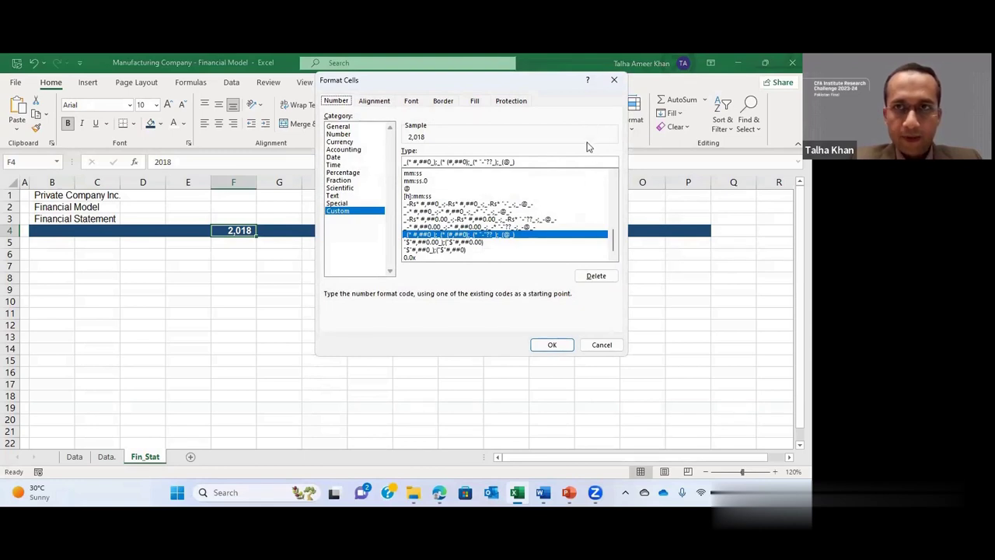
{"action": "key", "text": "Return"}
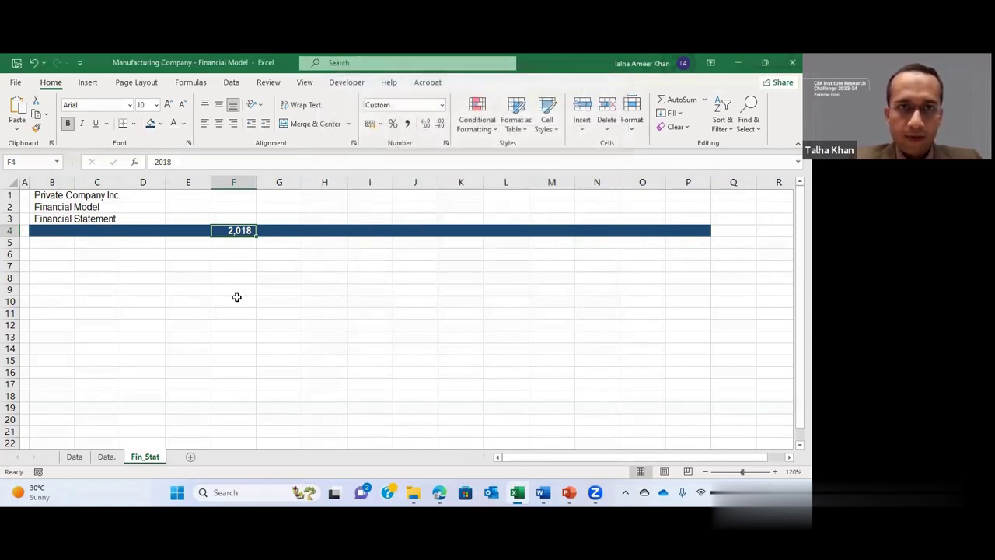
{"action": "key", "text": "ctrl+1"}
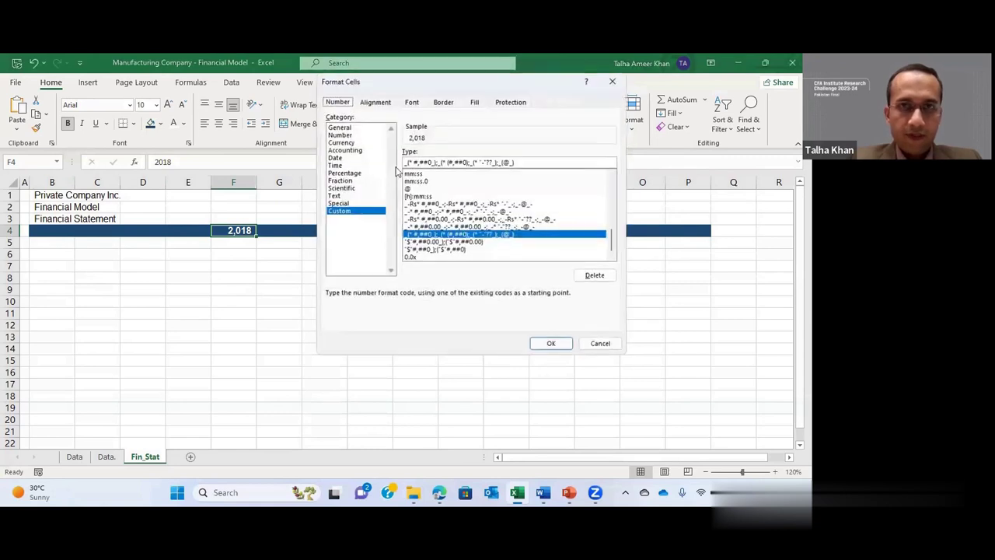
{"action": "left_click", "coordinate": [343, 158]}
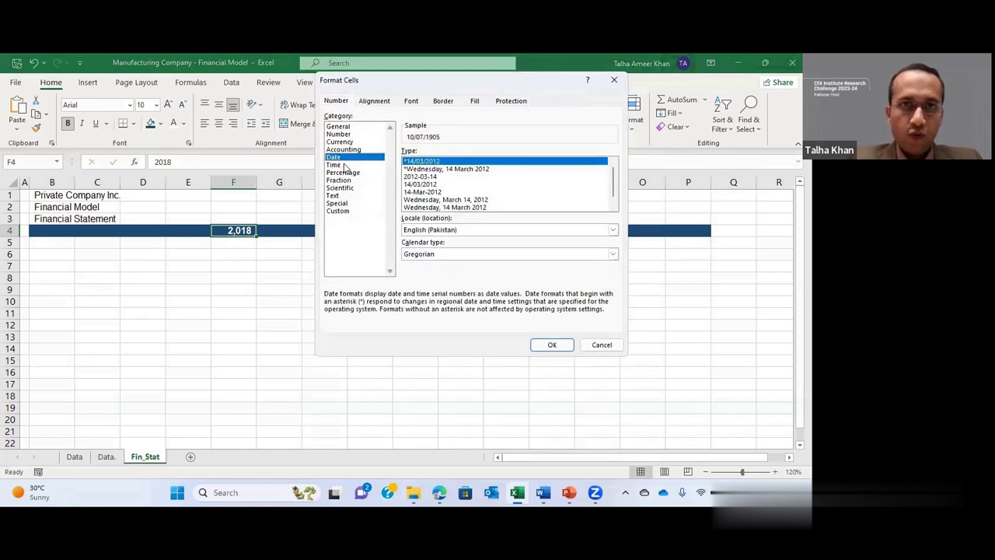
{"action": "left_click", "coordinate": [343, 134]}
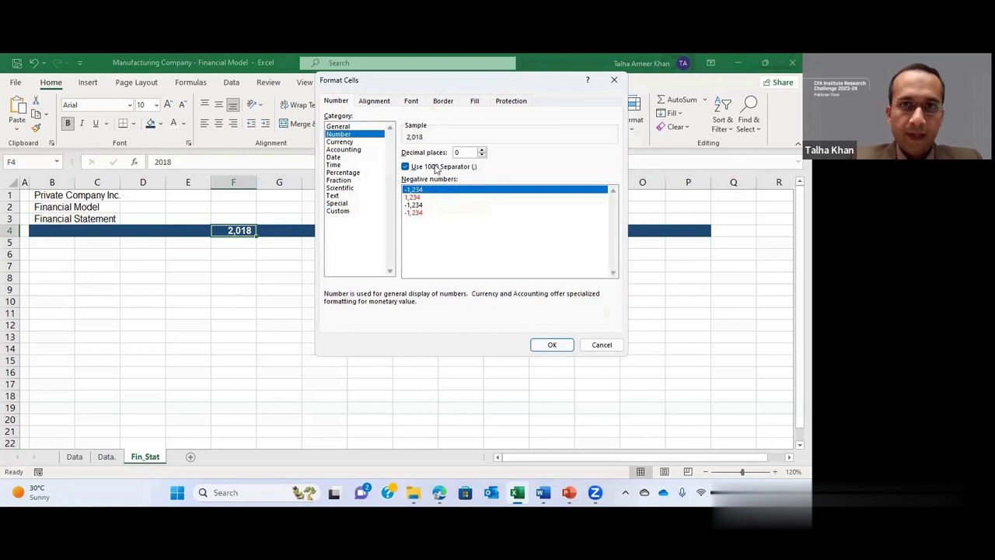
{"action": "left_click", "coordinate": [405, 167]}
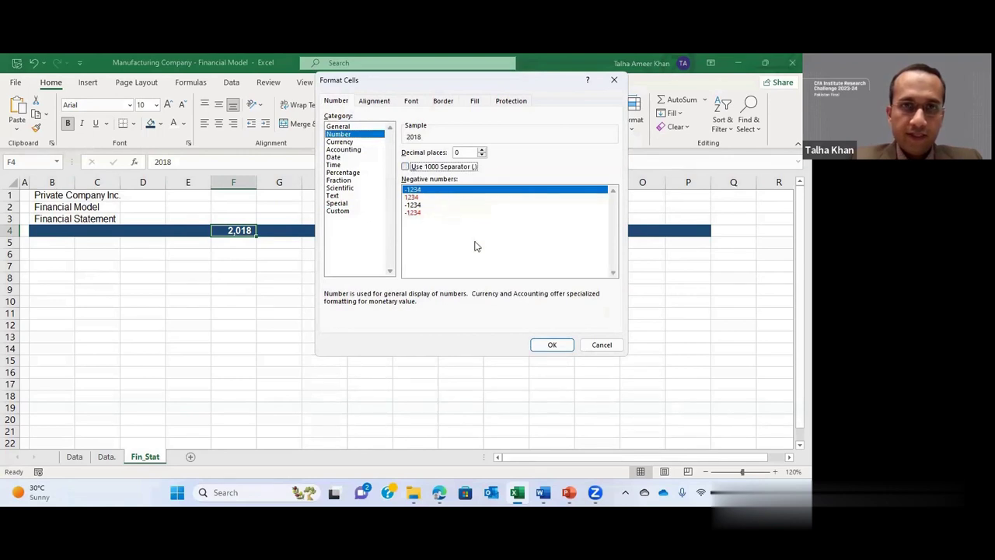
{"action": "left_click", "coordinate": [551, 345]}
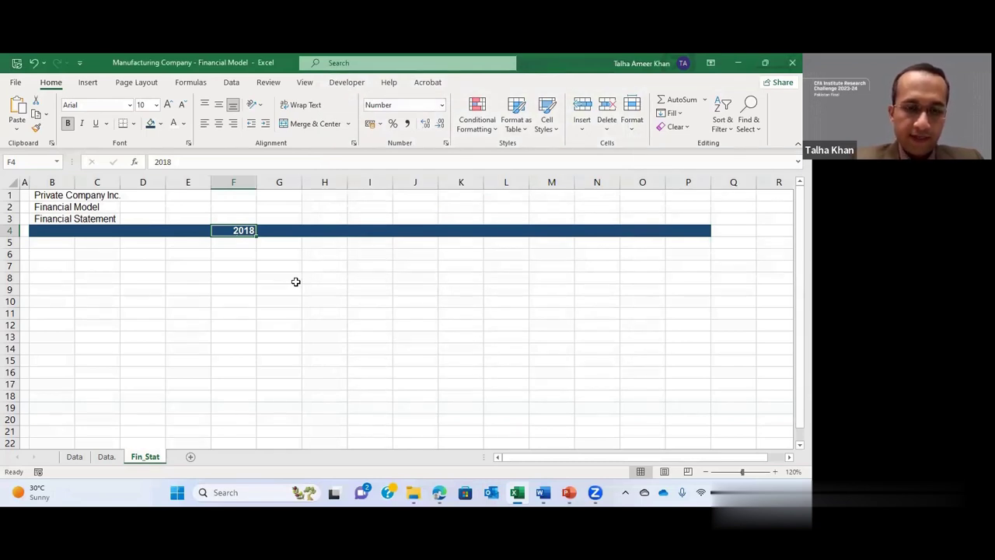
Step: Centre the 2018 heading horizontally in cell F4
{"action": "key", "text": "alt+h"}
{"action": "key", "text": "a"}
{"action": "key", "text": "c"}
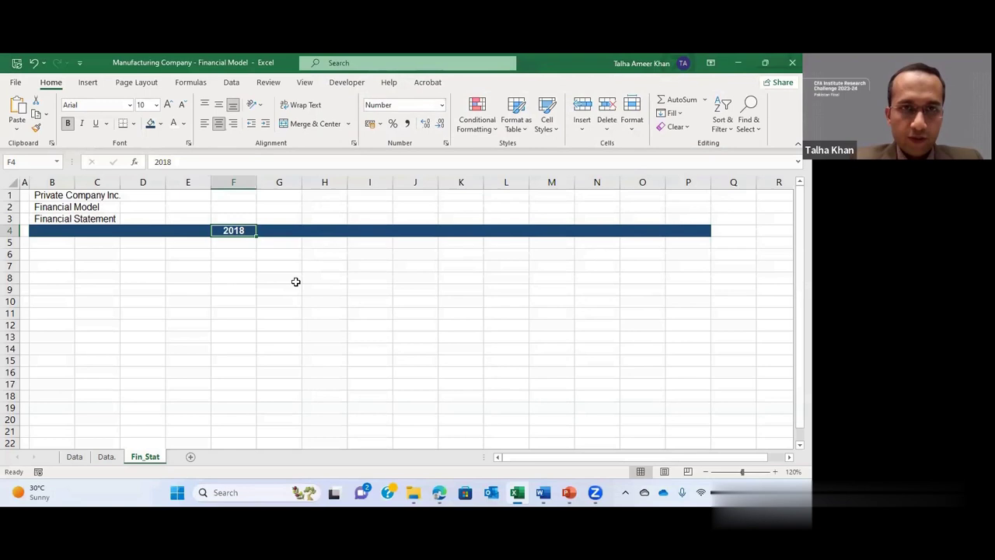
Step: Enter the formula +F4+1 in cell G4 as the second year heading
{"action": "key", "text": "Right"}
{"action": "type", "text": "+"}
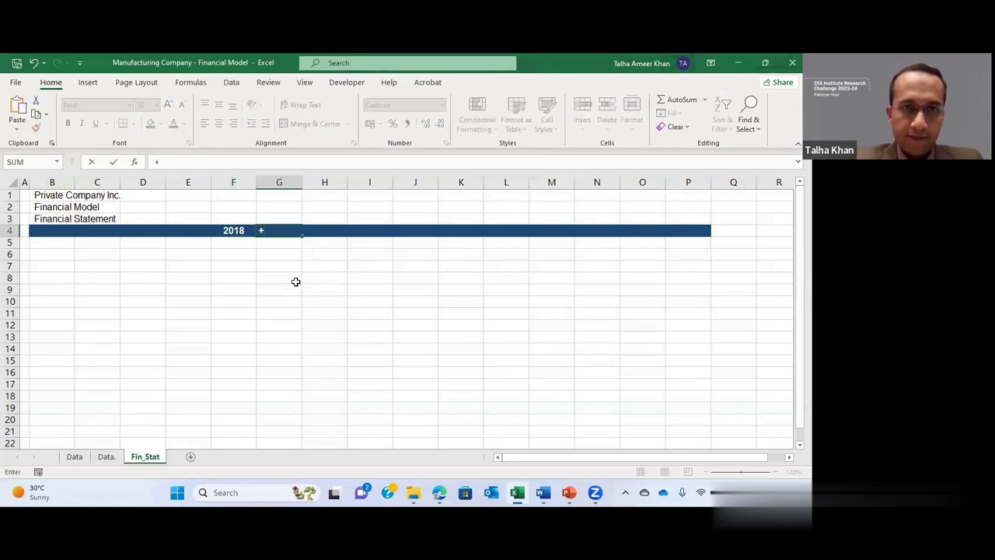
{"action": "key", "text": "Left"}
{"action": "type", "text": "+1"}
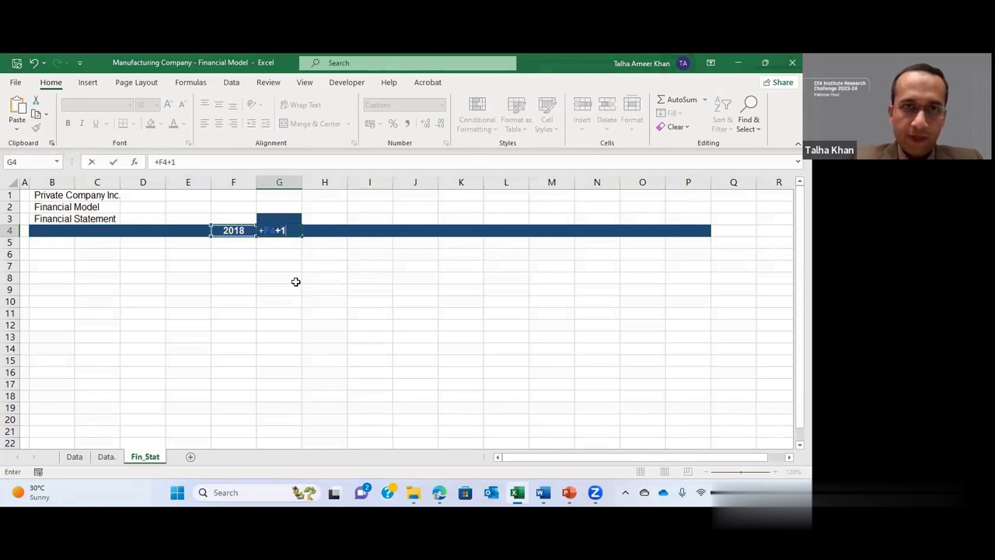
{"action": "key", "text": "Return"}
Step: Fill cell F4 right into G4 so that G4 takes over its number format and centring
{"action": "key", "text": "Up"}
{"action": "key", "text": "Left"}
{"action": "key", "text": "shift+Right"}
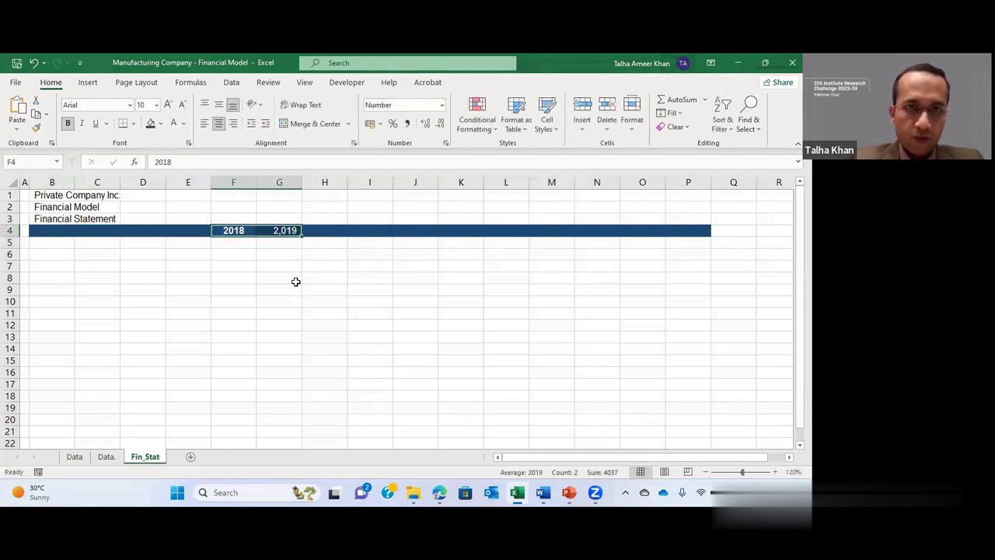
{"action": "key", "text": "ctrl+r"}
{"action": "key", "text": "Right"}
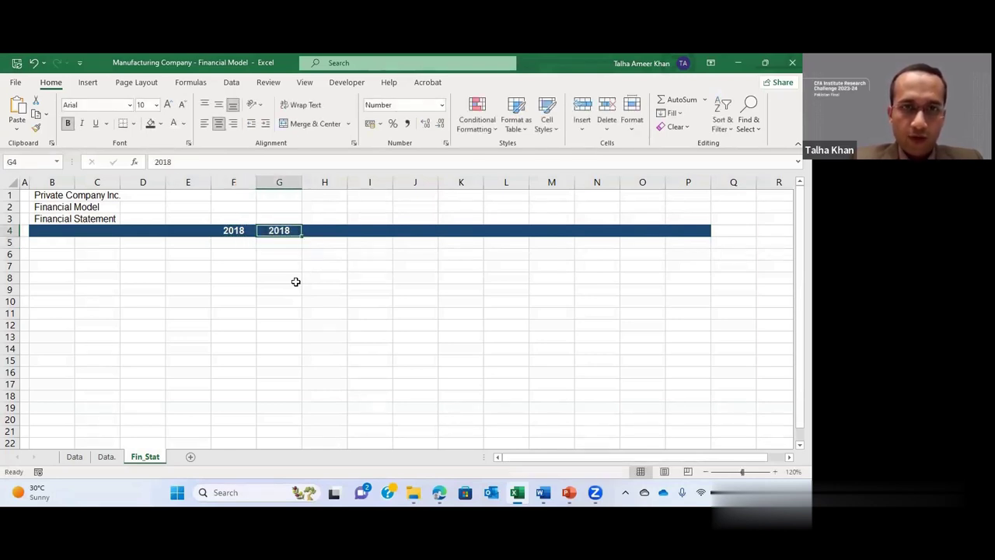
Step: Replace the copied content of G4 with the formula +F4+1
{"action": "type", "text": "+"}
{"action": "key", "text": "Left"}
{"action": "type", "text": "+1"}
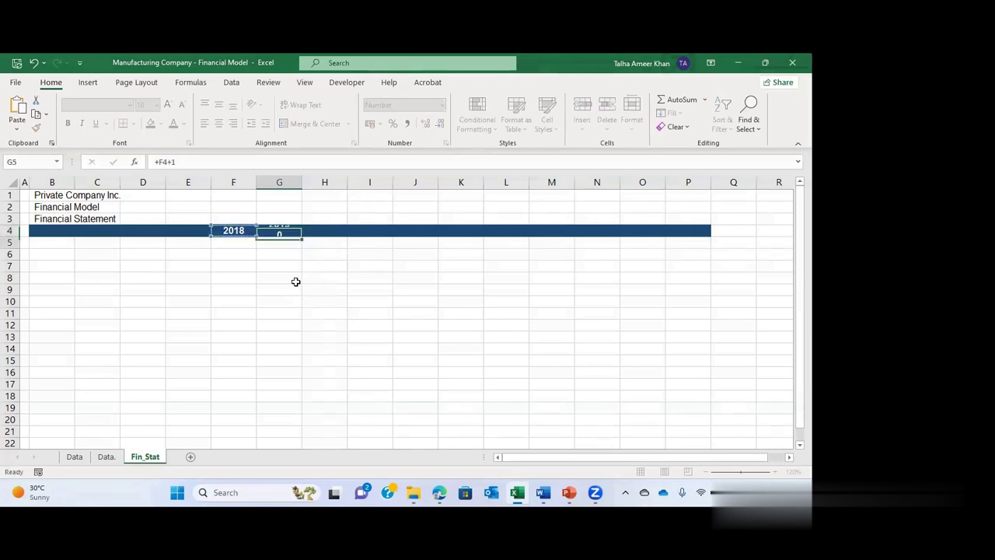
{"action": "key", "text": "Return"}
{"action": "key", "text": "Up"}
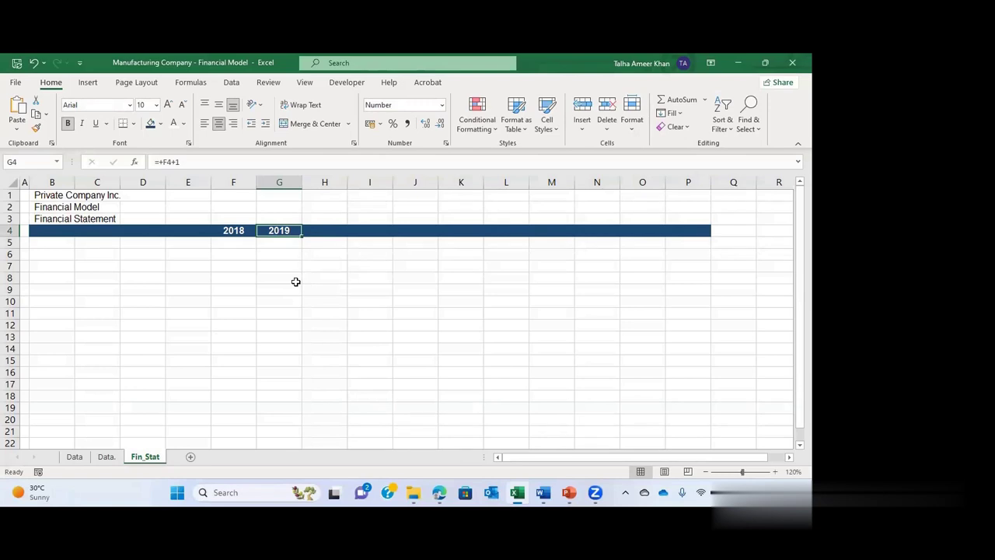
Step: Fill the G4 year formula right across the header band through P4
{"action": "key", "text": "shift+Right"}
{"action": "key", "text": "shift+Right"}
{"action": "key", "text": "shift+Right"}
{"action": "key", "text": "shift+Right"}
{"action": "key", "text": "shift+Right"}
{"action": "key", "text": "shift+Right"}
{"action": "key", "text": "shift+Right"}
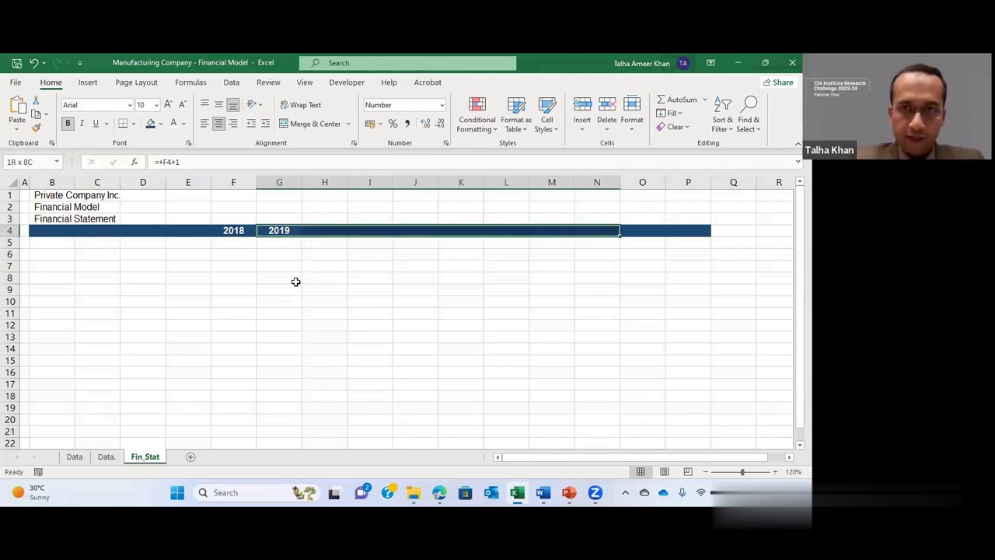
{"action": "key", "text": "shift+Right"}
{"action": "key", "text": "shift+Right"}
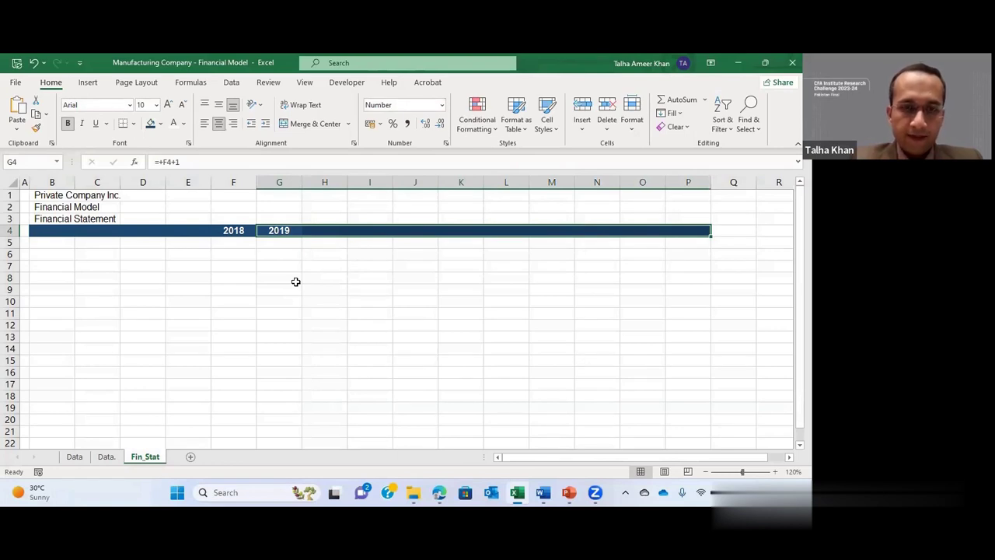
{"action": "key", "text": "ctrl+r"}
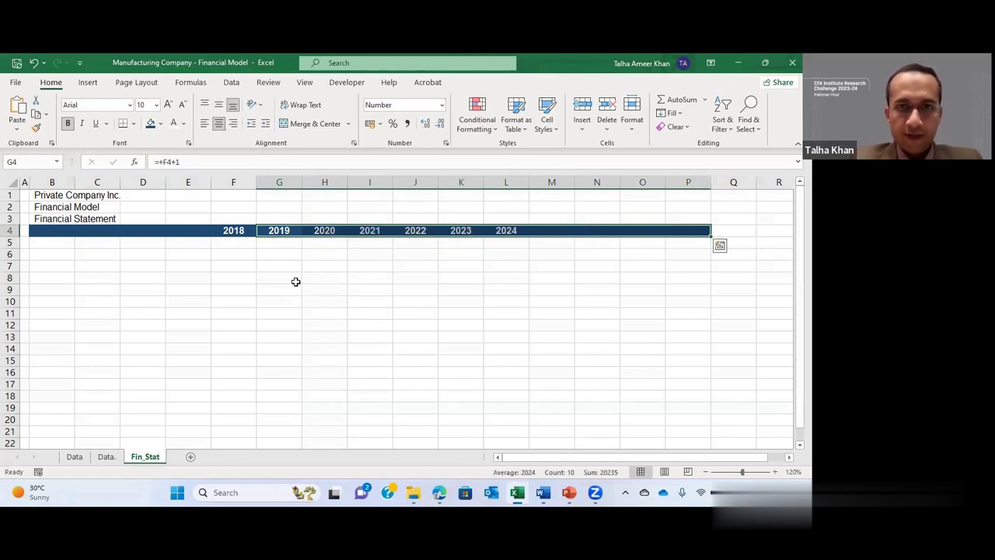
{"action": "key", "text": "Left"}
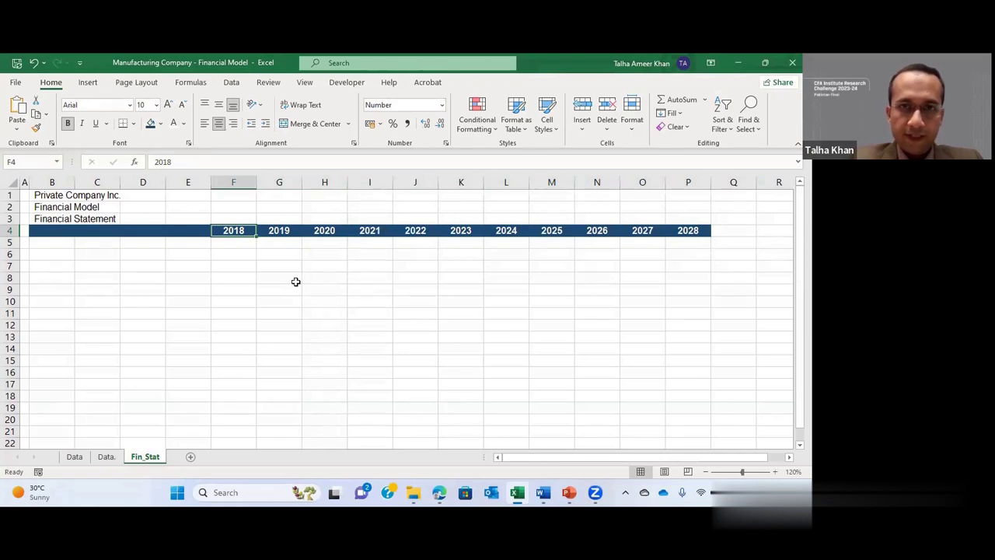
Step: Apply the custom number format 0A to the 2018 to 2022 headings in F4:J4
{"action": "key", "text": "Right"}
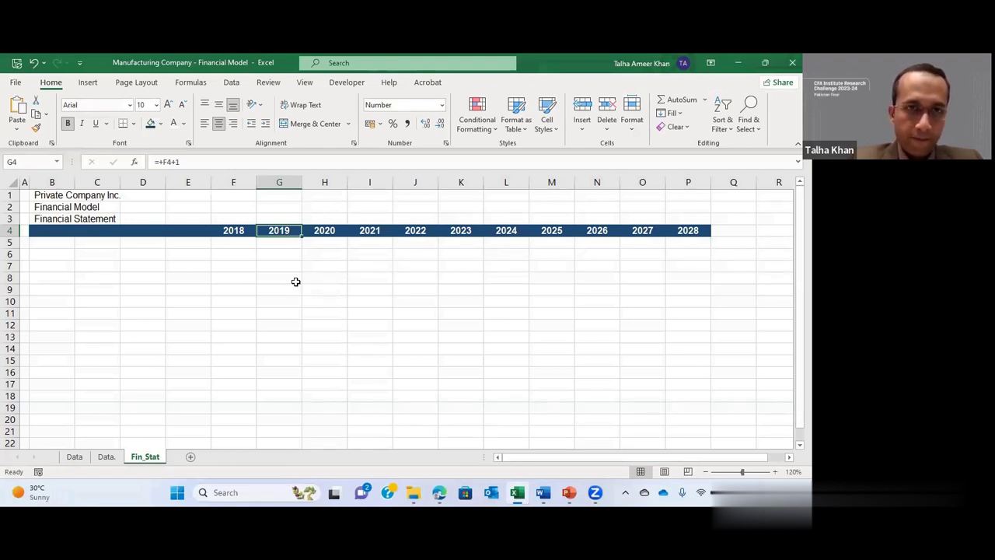
{"action": "key", "text": "Left"}
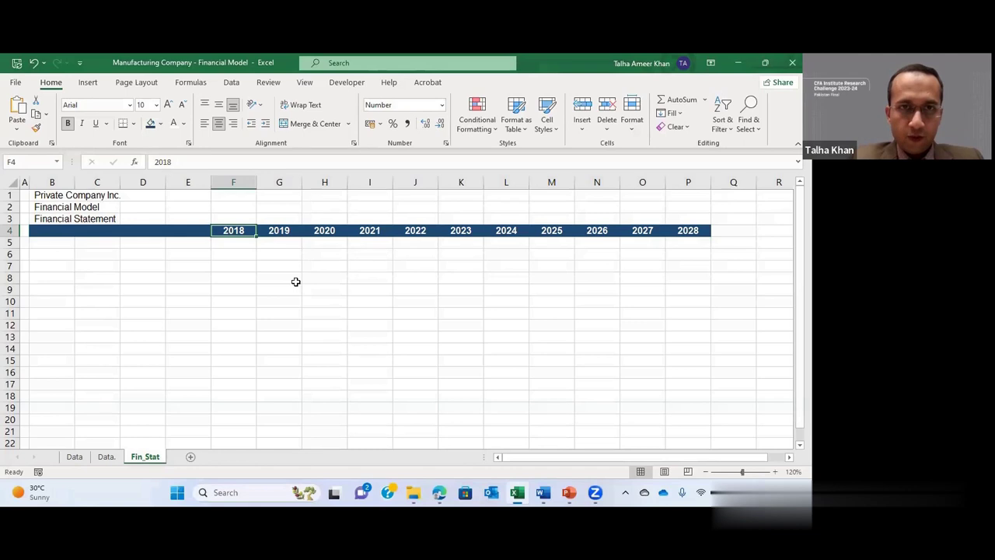
{"action": "key", "text": "shift+Right"}
{"action": "key", "text": "shift+Right"}
{"action": "key", "text": "shift+Right"}
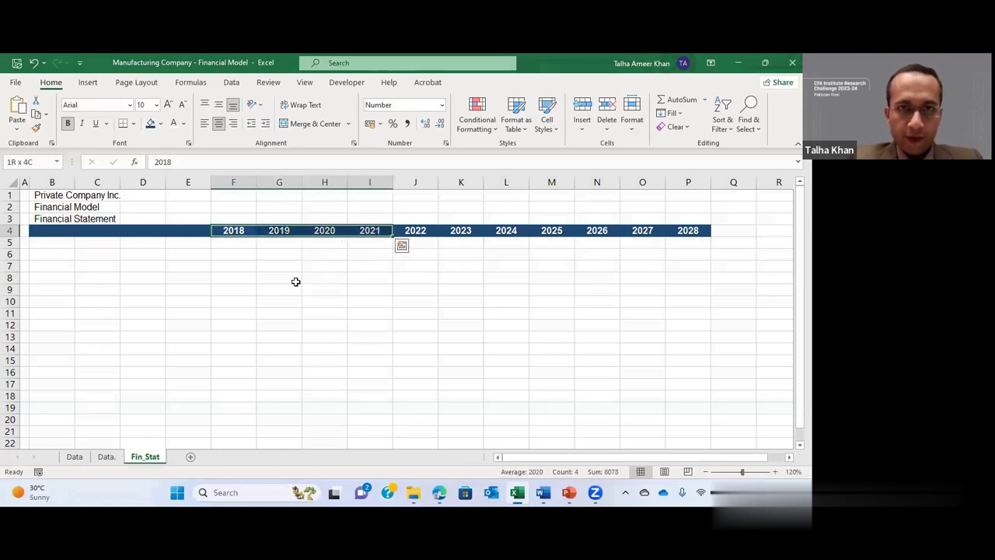
{"action": "key", "text": "shift+Right"}
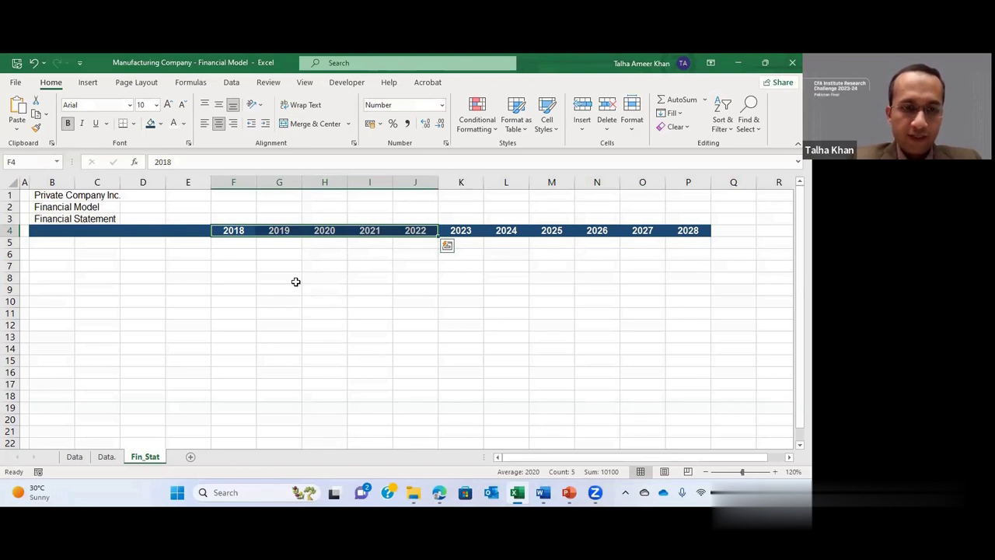
{"action": "key", "text": "ctrl+1"}
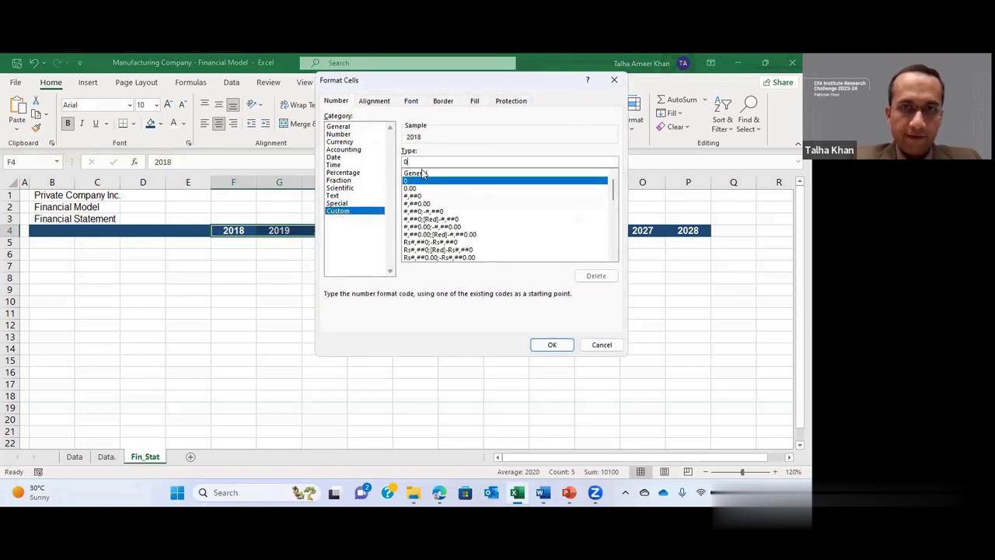
{"action": "type", "text": "A"}
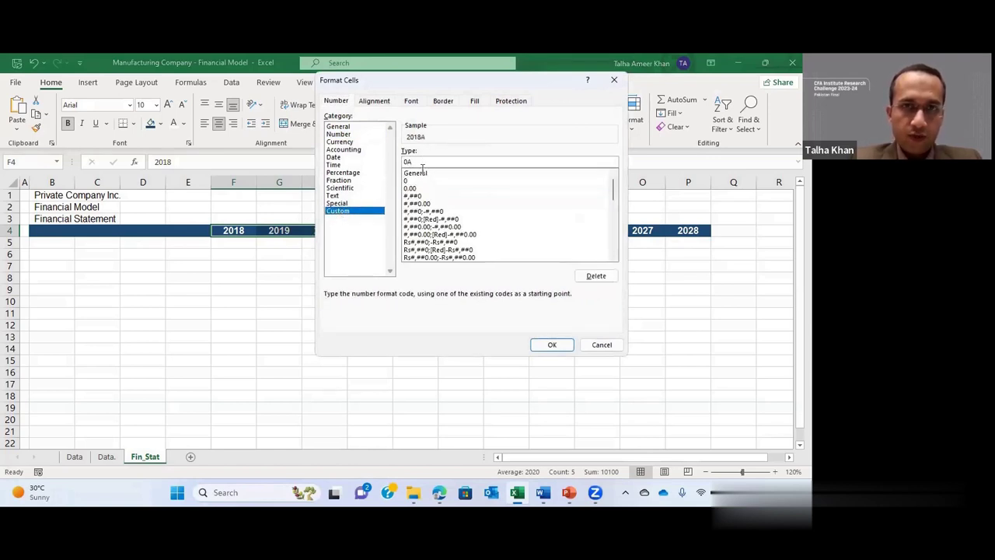
{"action": "key", "text": "Return"}
Step: Remove column P with the 2028 heading so the header band ends at the 2027 column
{"action": "key", "text": "Down"}
{"action": "key", "text": "Up"}
{"action": "key", "text": "Right"}
{"action": "key", "text": "Right"}
{"action": "key", "text": "Right"}
{"action": "key", "text": "Right"}
{"action": "key", "text": "Right"}
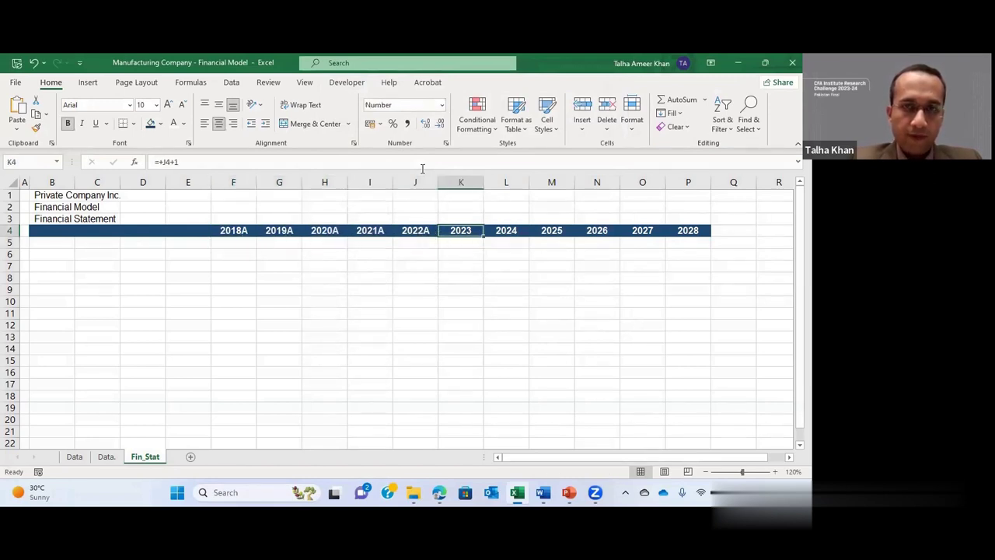
{"action": "key", "text": "Right"}
{"action": "key", "text": "Right"}
{"action": "key", "text": "Right"}
{"action": "key", "text": "Right"}
{"action": "key", "text": "Right"}
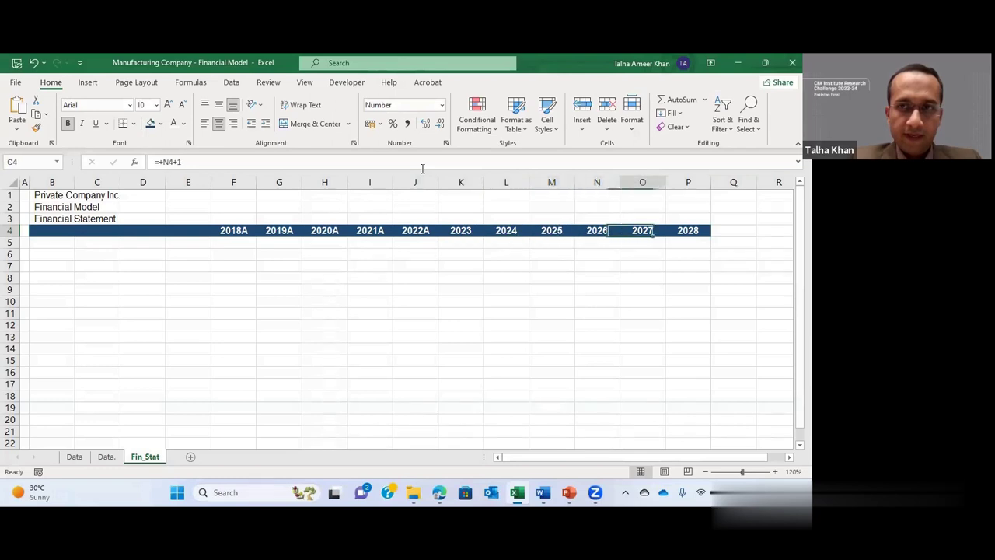
{"action": "key", "text": "ctrl+space"}
{"action": "key", "text": "Delete"}
Step: Apply the custom number format 0"F" to the 2023 to 2027 headings in K4:O4
{"action": "key", "text": "Left"}
{"action": "key", "text": "Left"}
{"action": "key", "text": "Left"}
{"action": "key", "text": "Left"}
{"action": "key", "text": "Left"}
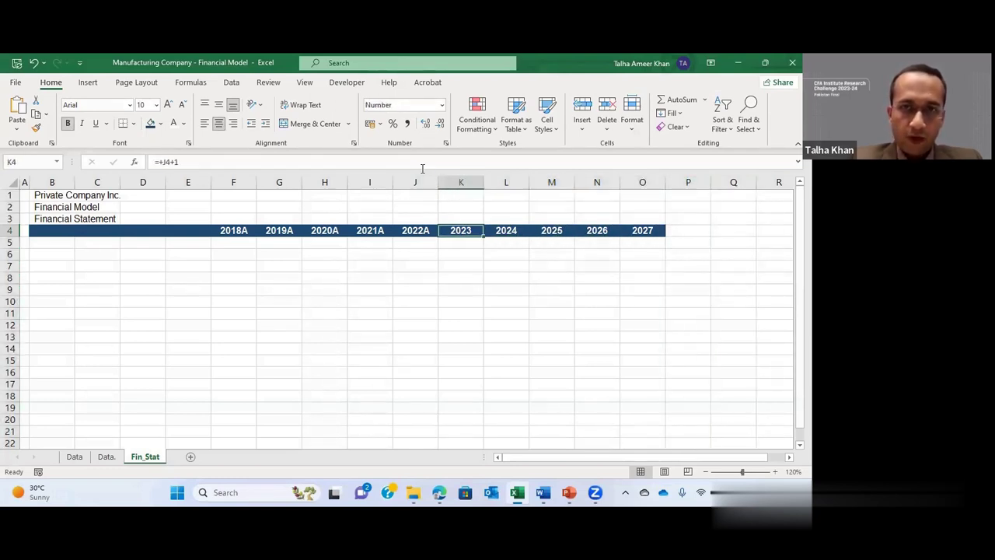
{"action": "key", "text": "shift+Right"}
{"action": "key", "text": "shift+Right"}
{"action": "key", "text": "shift+Right"}
{"action": "key", "text": "shift+Right"}
{"action": "key", "text": "ctrl+r"}
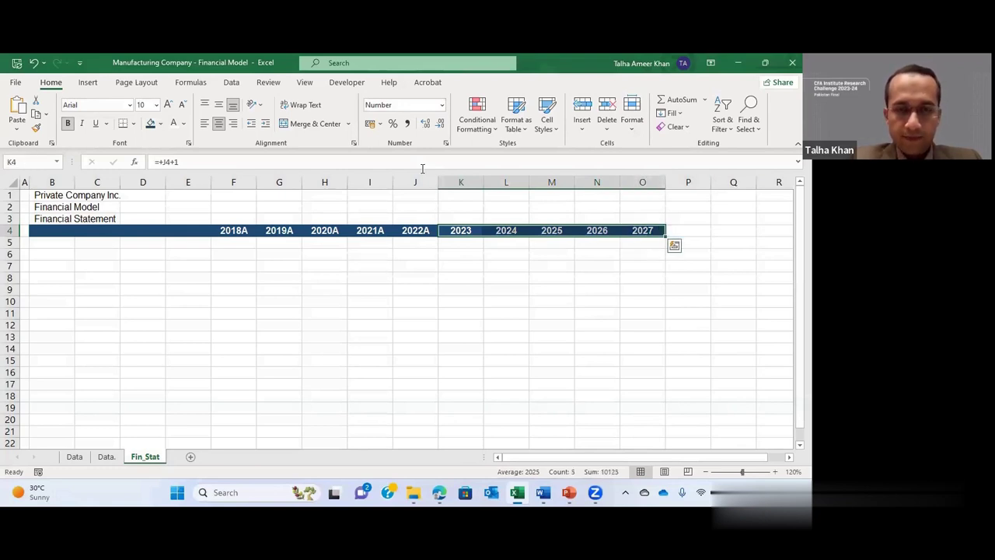
{"action": "key", "text": "ctrl+q"}
{"action": "key", "text": "Escape"}
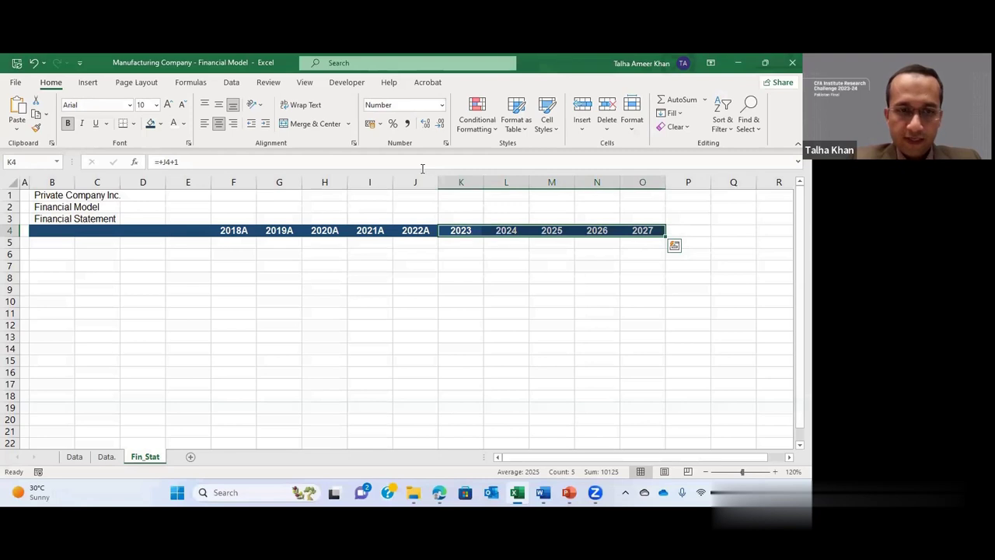
{"action": "key", "text": "ctrl+1"}
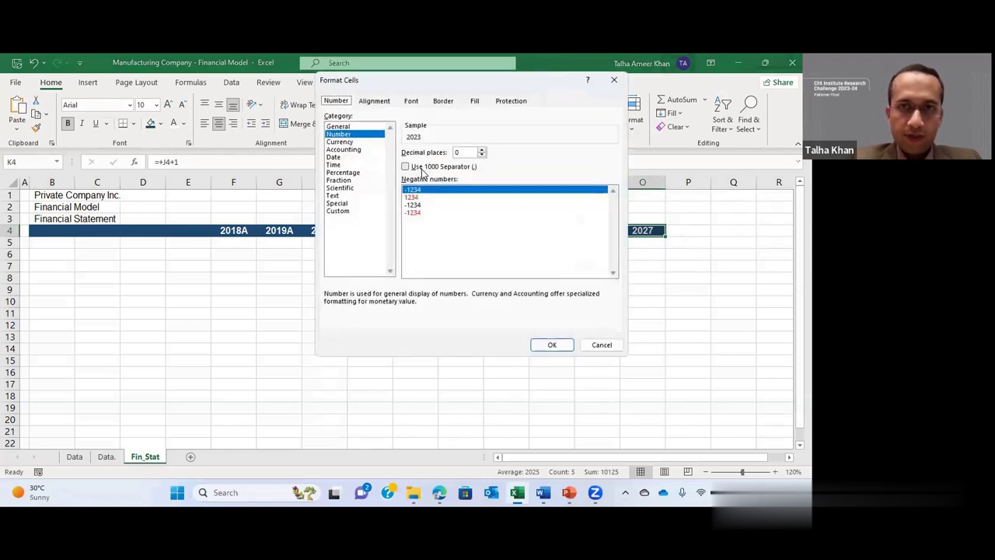
{"action": "left_click", "coordinate": [335, 211]}
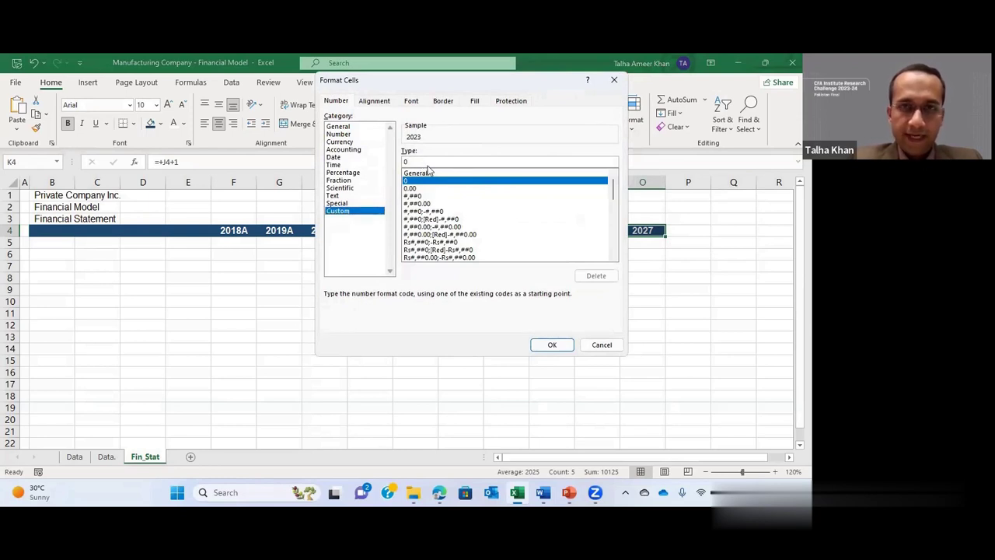
{"action": "type", "text": "\"F\""}
{"action": "key", "text": "Return"}
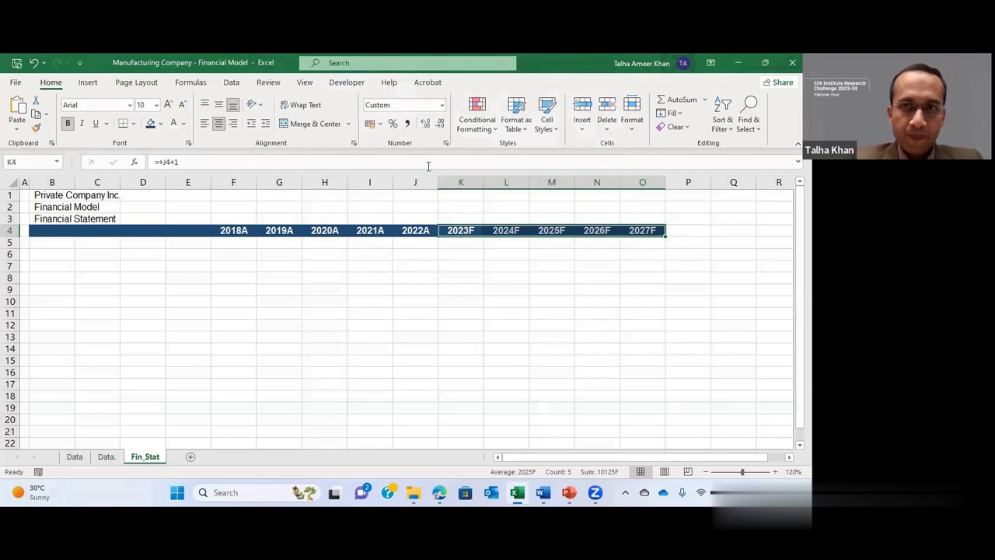
Step: Fill B5:E5, directly below the header band, with a light blue theme colour
{"action": "key", "text": "Down"}
{"action": "key", "text": "Left"}
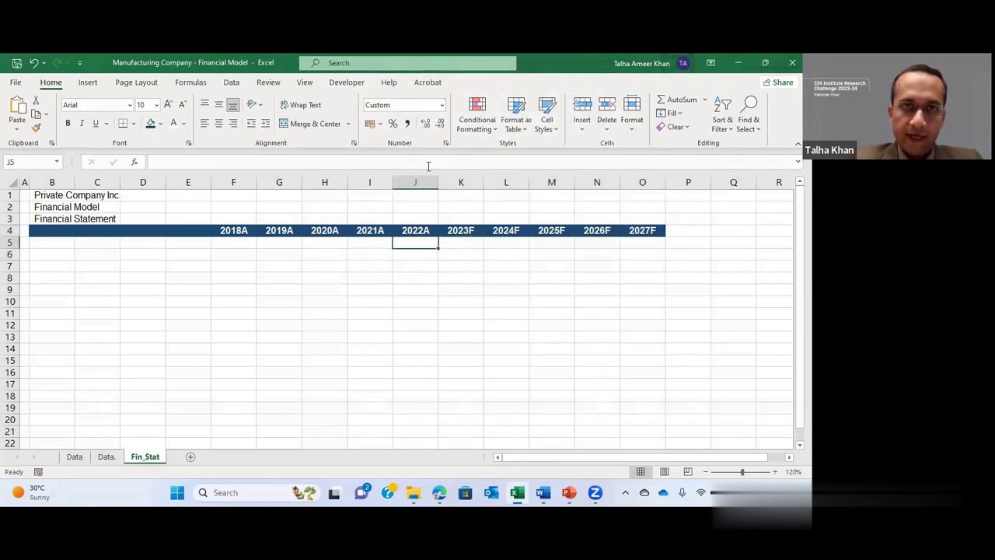
{"action": "key", "text": "Left"}
{"action": "key", "text": "Left"}
{"action": "key", "text": "Left"}
{"action": "key", "text": "Left"}
{"action": "key", "text": "Left"}
{"action": "key", "text": "Left"}
{"action": "key", "text": "Left"}
{"action": "key", "text": "Left"}
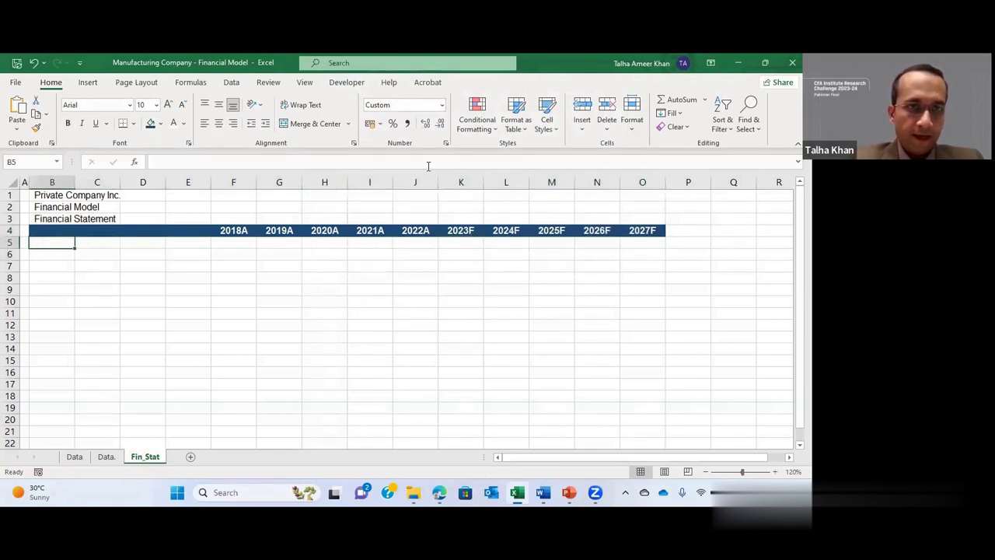
{"action": "key", "text": "shift+Right"}
{"action": "key", "text": "shift+Right"}
{"action": "key", "text": "shift+Right"}
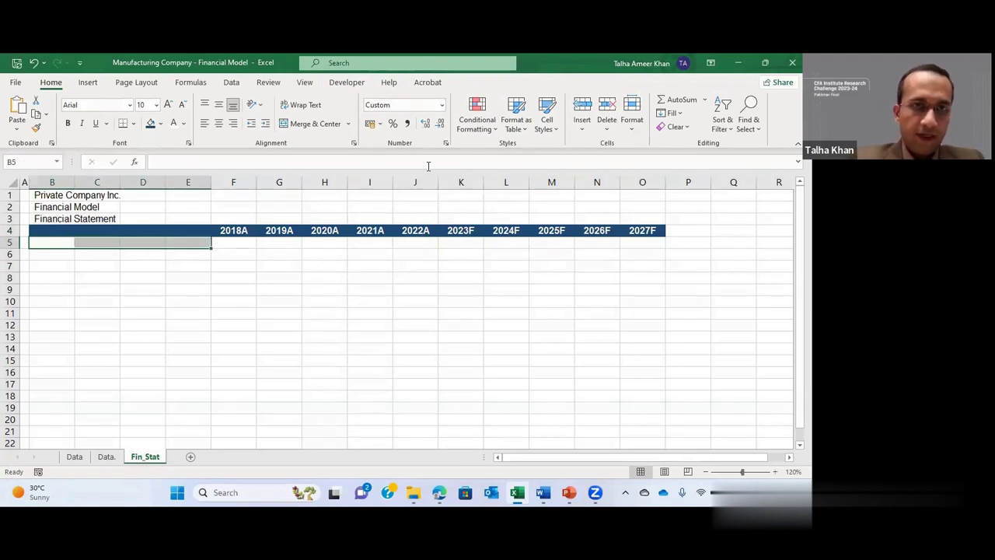
{"action": "left_click", "coordinate": [161, 123]}
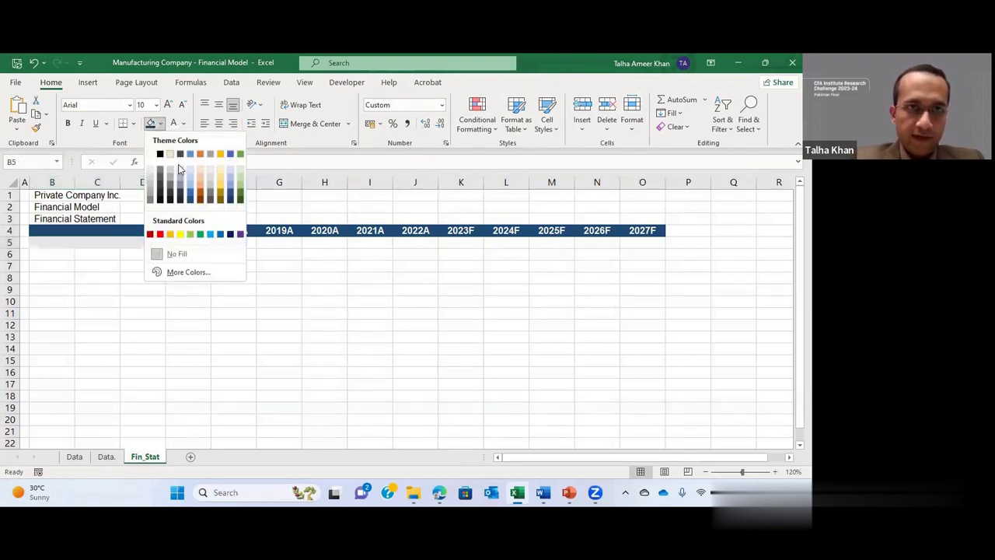
{"action": "left_click", "coordinate": [188, 172]}
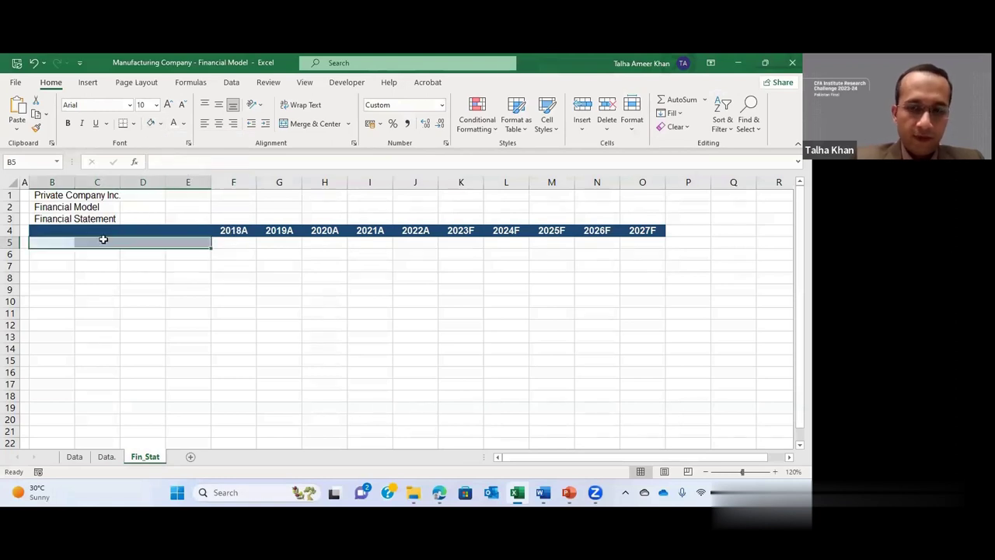
Step: Make B5:E5 bold and enter the section heading Assumptions in B5
{"action": "key", "text": "shift+Left"}
{"action": "key", "text": "shift+Left"}
{"action": "key", "text": "shift+Left"}
{"action": "key", "text": "shift+Right"}
{"action": "key", "text": "shift+Right"}
{"action": "key", "text": "shift+Right"}
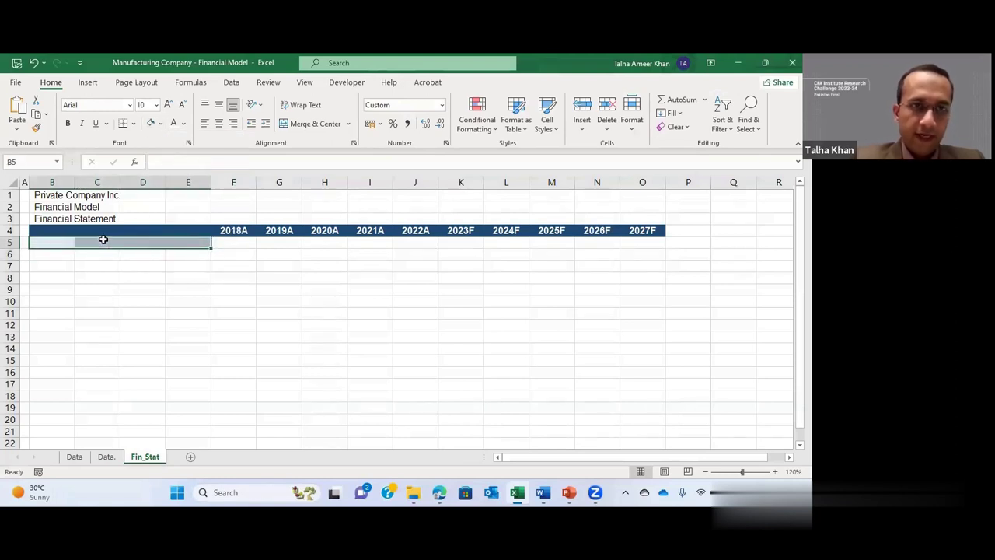
{"action": "key", "text": "ctrl+b"}
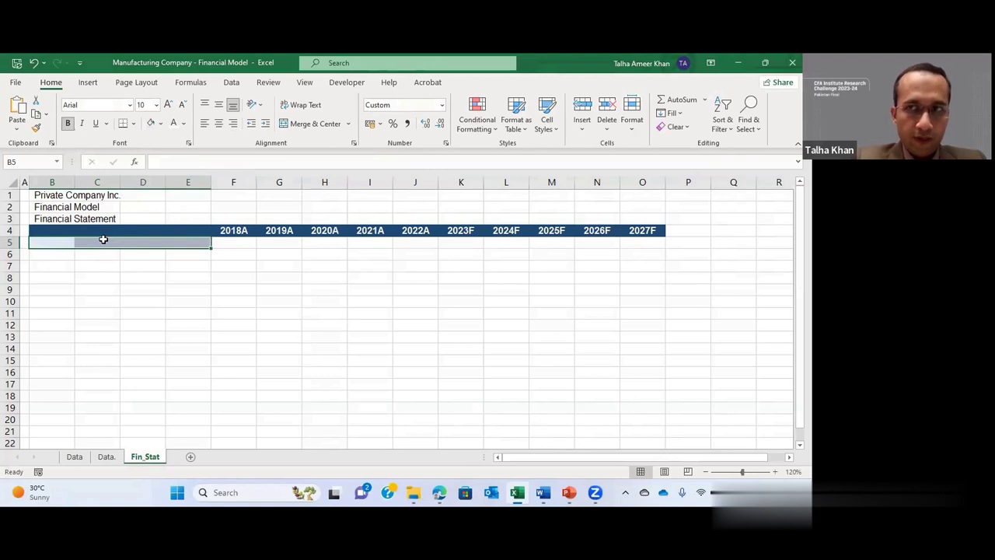
{"action": "type", "text": "Assumptions"}
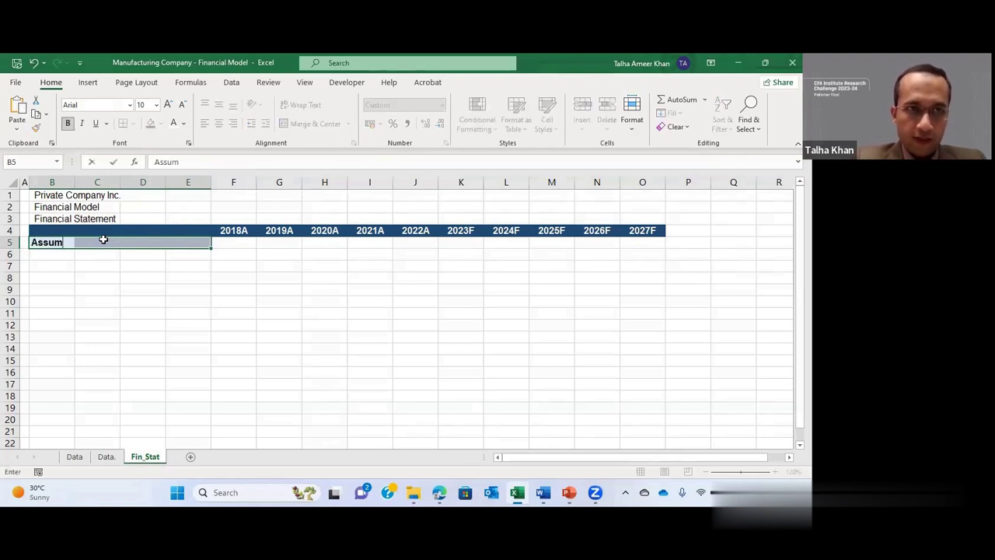
{"action": "key", "text": "Return"}
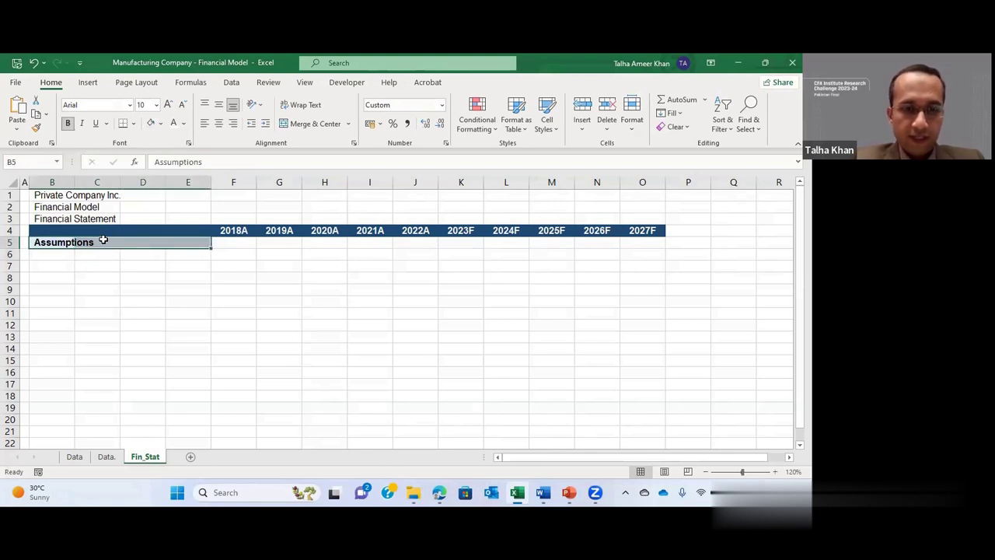
Step: Copy the Assumptions heading band to row 11 and retitle the copy Income Statement
{"action": "key", "text": "ctrl+c"}
{"action": "key", "text": "Down"}
{"action": "key", "text": "Down"}
{"action": "key", "text": "Down"}
{"action": "key", "text": "Down"}
{"action": "key", "text": "Down"}
{"action": "key", "text": "Down"}
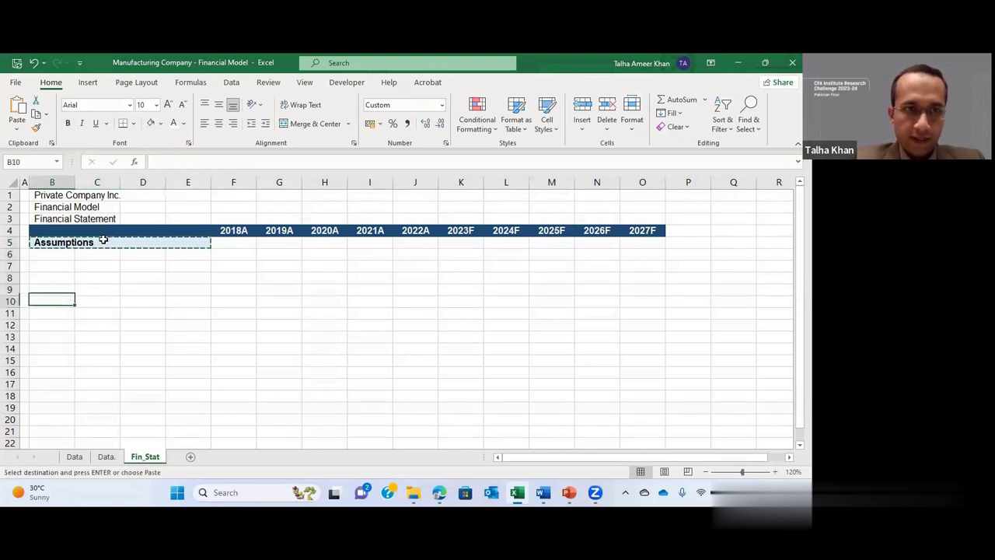
{"action": "key", "text": "ctrl+v"}
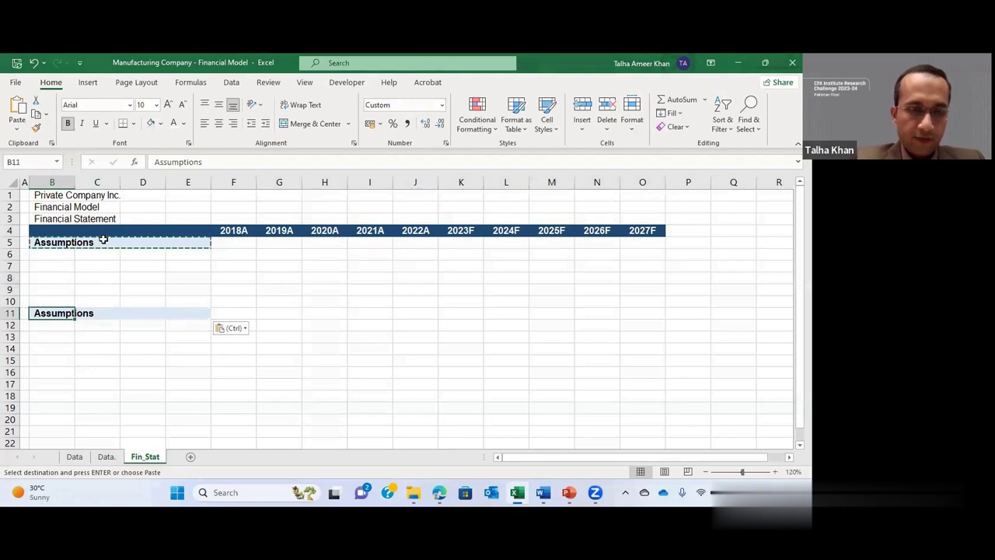
{"action": "type", "text": "INcome "}
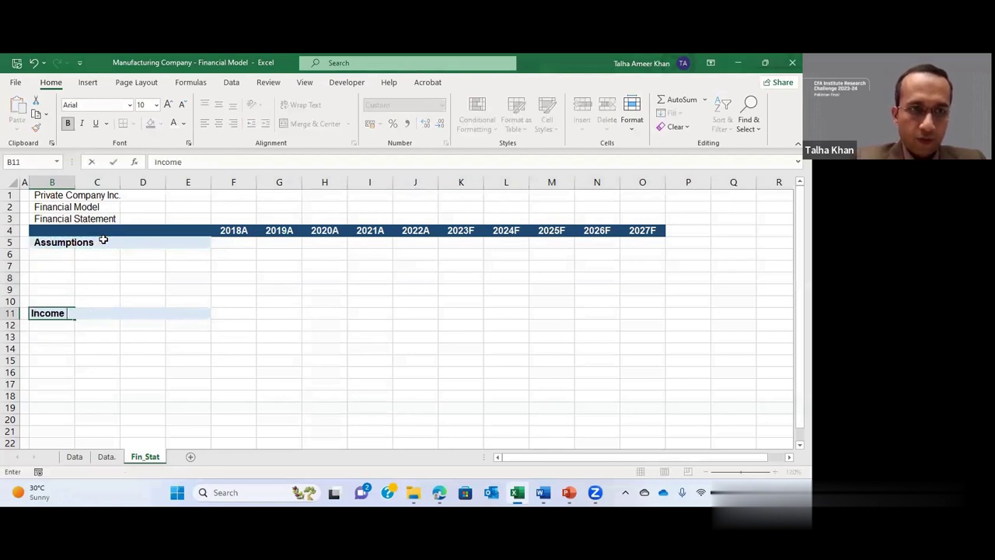
{"action": "type", "text": "Statement"}
{"action": "key", "text": "Return"}
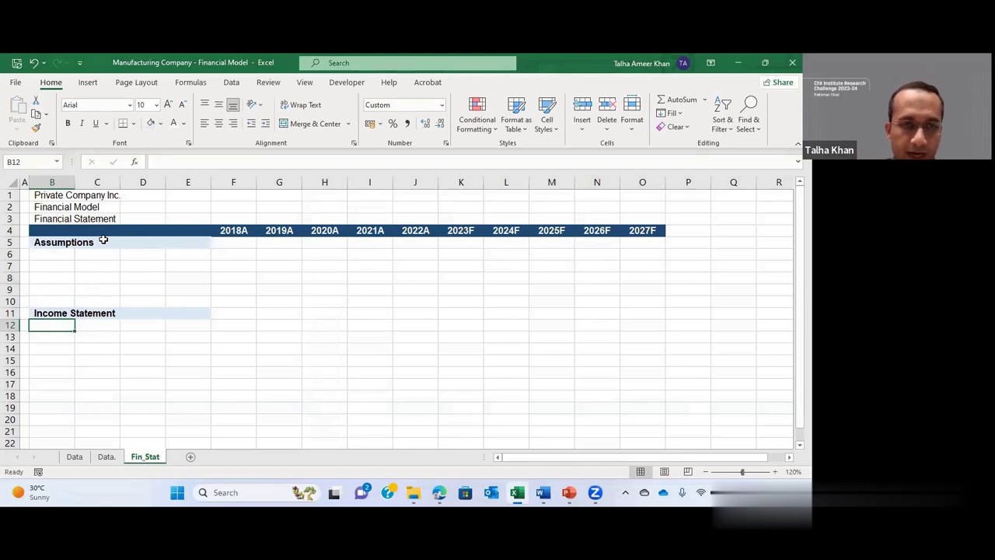
Step: Review the income statement line items on the Data sheet and return to Fin_Stat
{"action": "key", "text": "ctrl+Page_Up"}
{"action": "key", "text": "ctrl+Page_Up"}
{"action": "key", "text": "Left"}
{"action": "key", "text": "Left"}
{"action": "key", "text": "Left"}
{"action": "key", "text": "Left"}
{"action": "key", "text": "Left"}
{"action": "key", "text": "Left"}
{"action": "key", "text": "Up"}
{"action": "key", "text": "Left"}
{"action": "key", "text": "Up"}
{"action": "key", "text": "Left"}
{"action": "key", "text": "Up"}
{"action": "key", "text": "Left"}
{"action": "key", "text": "Up"}
{"action": "key", "text": "Left"}
{"action": "key", "text": "Up"}
{"action": "key", "text": "Up"}
{"action": "key", "text": "Up"}
{"action": "key", "text": "ctrl+Page_Down"}
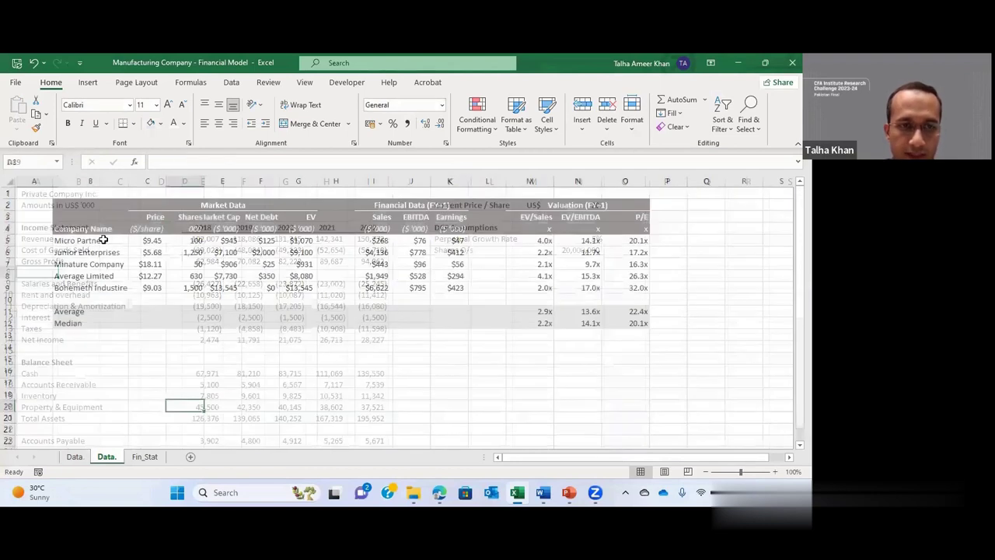
{"action": "key", "text": "ctrl+Page_Down"}
Step: Enter the row label Revenue in B12, under the Income Statement heading
{"action": "key", "text": "Up"}
{"action": "key", "text": "Up"}
{"action": "key", "text": "Down"}
{"action": "key", "text": "Down"}
{"action": "type", "text": "revenue"}
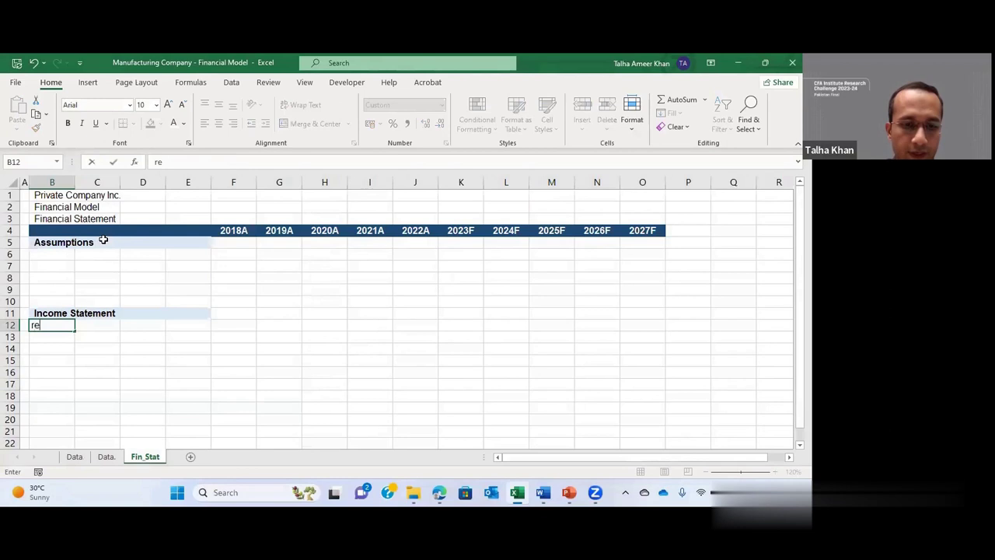
{"action": "key", "text": "BackSpace"}
{"action": "key", "text": "BackSpace"}
{"action": "key", "text": "BackSpace"}
{"action": "key", "text": "BackSpace"}
{"action": "key", "text": "BackSpace"}
{"action": "key", "text": "BackSpace"}
{"action": "key", "text": "BackSpace"}
{"action": "type", "text": "Revenue"}
{"action": "key", "text": "Return"}
Step: Enter the row labels Less: COGS in B13 and Gross Profit in B14
{"action": "type", "text": "Less"}
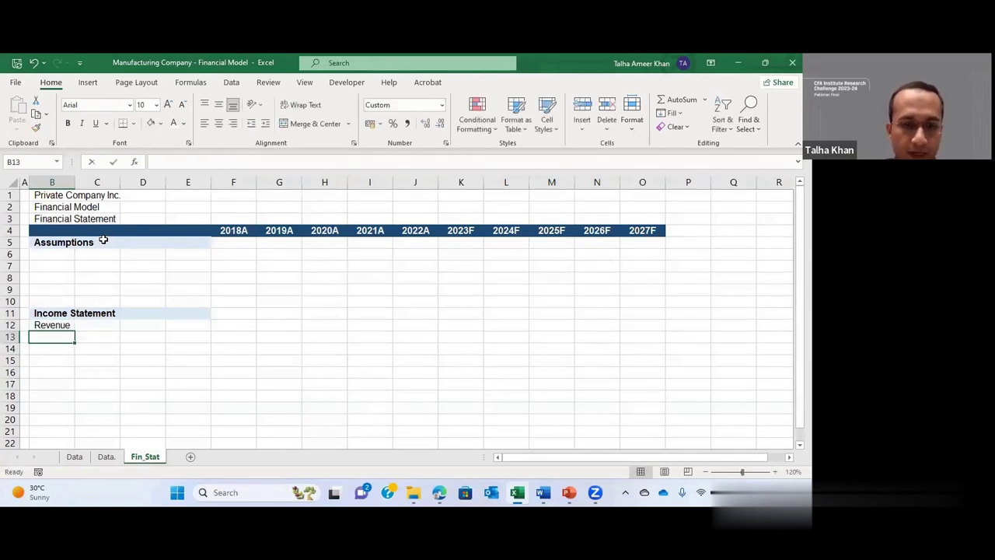
{"action": "type", "text": ": COD"}
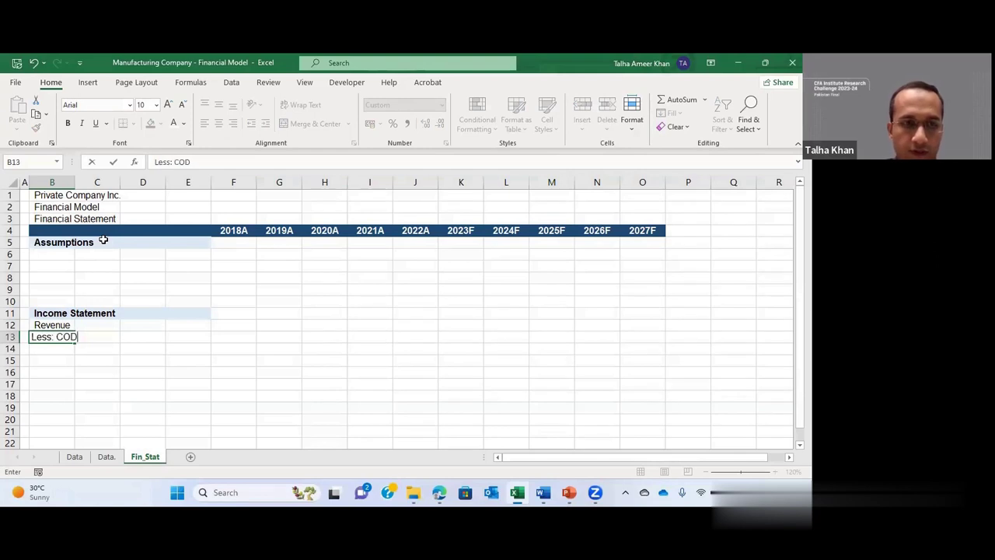
{"action": "key", "text": "BackSpace"}
{"action": "type", "text": "GS"}
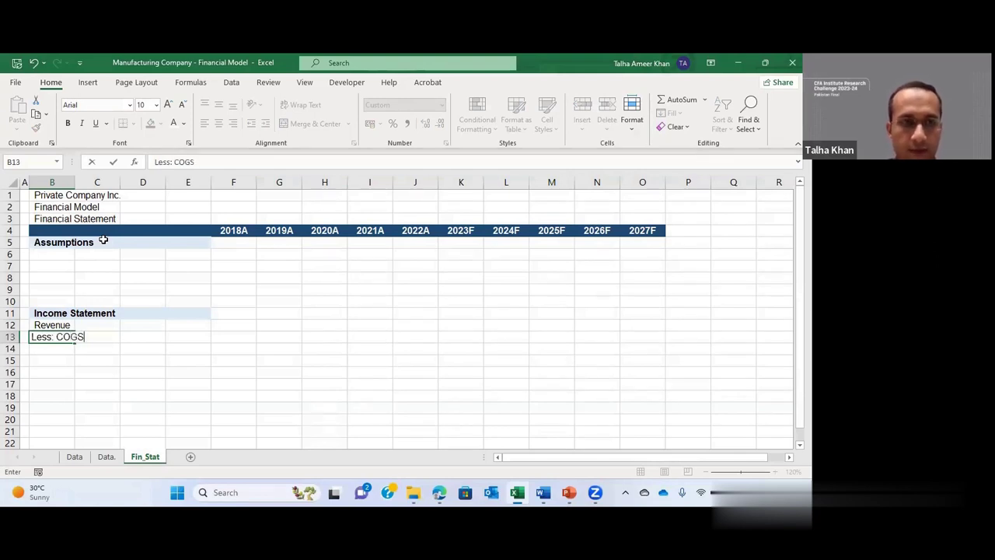
{"action": "key", "text": "Return"}
{"action": "type", "text": "Gr"}
{"action": "type", "text": "oss Pr"}
{"action": "type", "text": "ofti"}
{"action": "key", "text": "BackSpace"}
{"action": "key", "text": "BackSpace"}
{"action": "type", "text": "it"}
{"action": "key", "text": "Return"}
{"action": "key", "text": "Up"}
{"action": "key", "text": "shift+Right"}
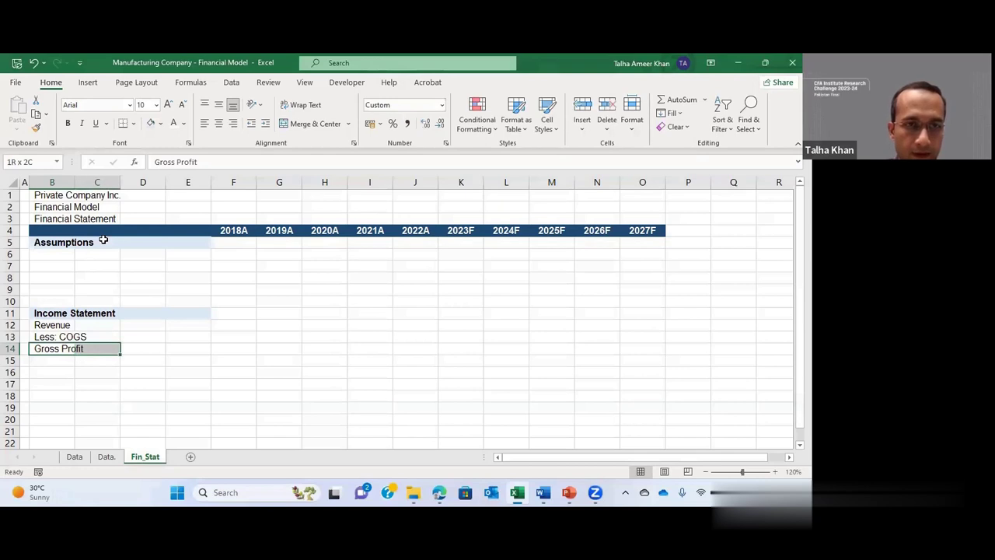
Step: Copy the 2018 to 2022 revenue and cost of goods sold figures in E5:I6 of the Data sheet
{"action": "key", "text": "Right"}
{"action": "key", "text": "Right"}
{"action": "key", "text": "Up"}
{"action": "key", "text": "Right"}
{"action": "key", "text": "Right"}
{"action": "key", "text": "Up"}
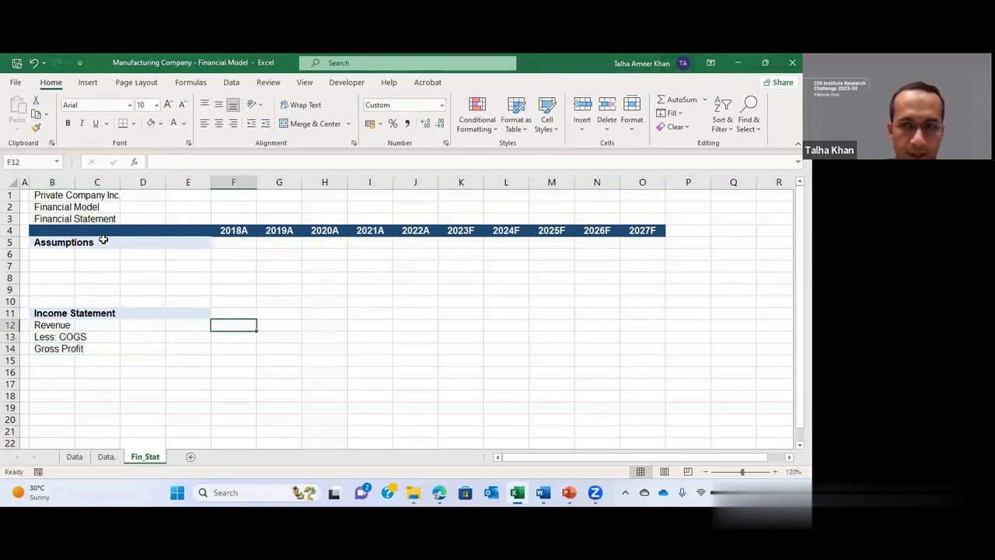
{"action": "key", "text": "ctrl+Page_Up"}
{"action": "key", "text": "ctrl+Page_Up"}
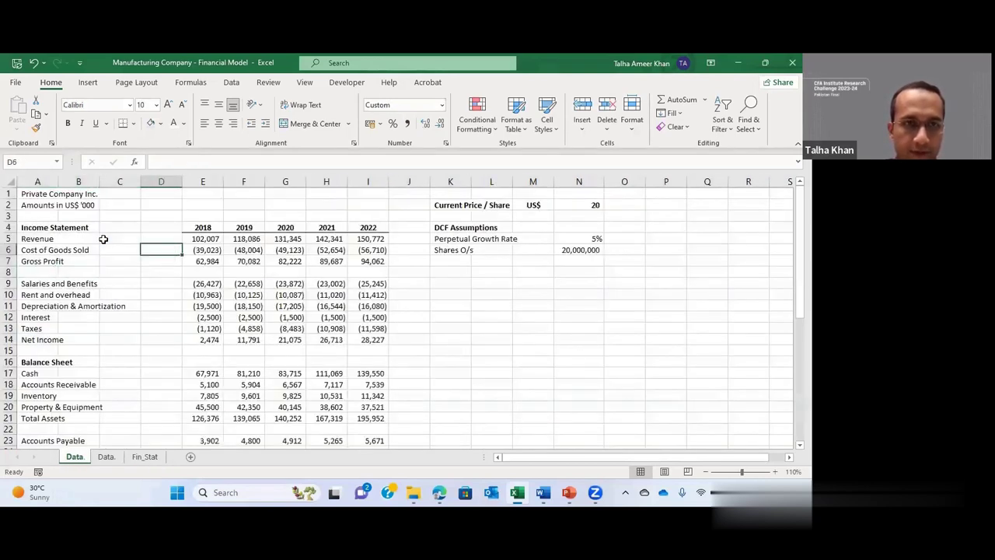
{"action": "key", "text": "Up"}
{"action": "key", "text": "Right"}
{"action": "key", "text": "shift+Down"}
{"action": "key", "text": "shift+Right"}
{"action": "key", "text": "shift+Right"}
{"action": "key", "text": "shift+Right"}
{"action": "key", "text": "shift+Right"}
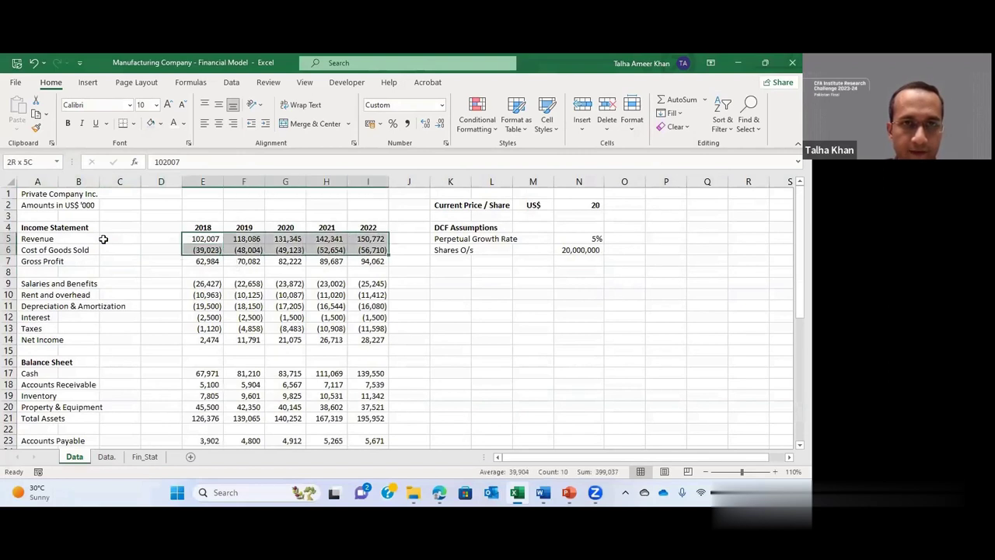
{"action": "key", "text": "ctrl+c"}
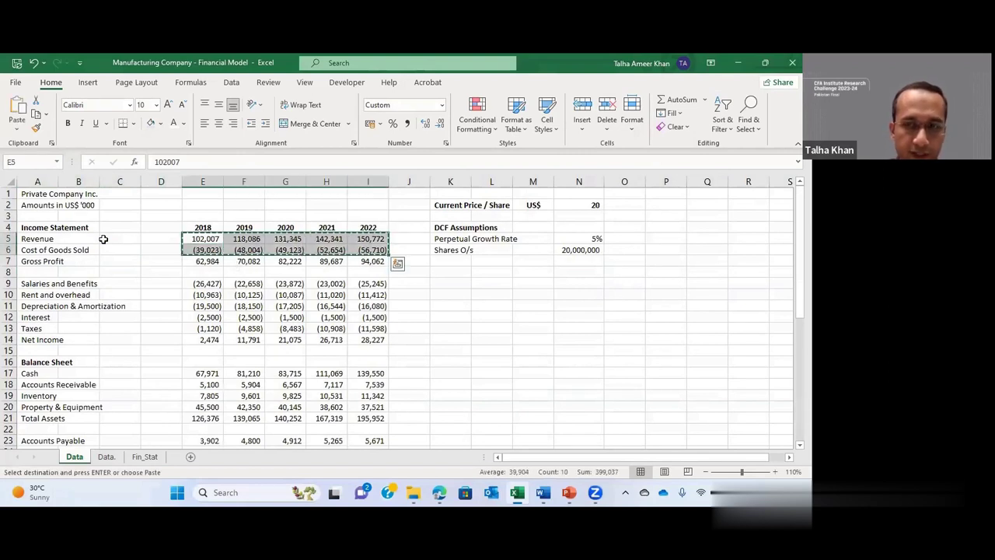
Step: Paste the copied revenue and cost figures as values into Fin_Stat starting at F12
{"action": "key", "text": "ctrl+Page_Down"}
{"action": "key", "text": "ctrl+Page_Down"}
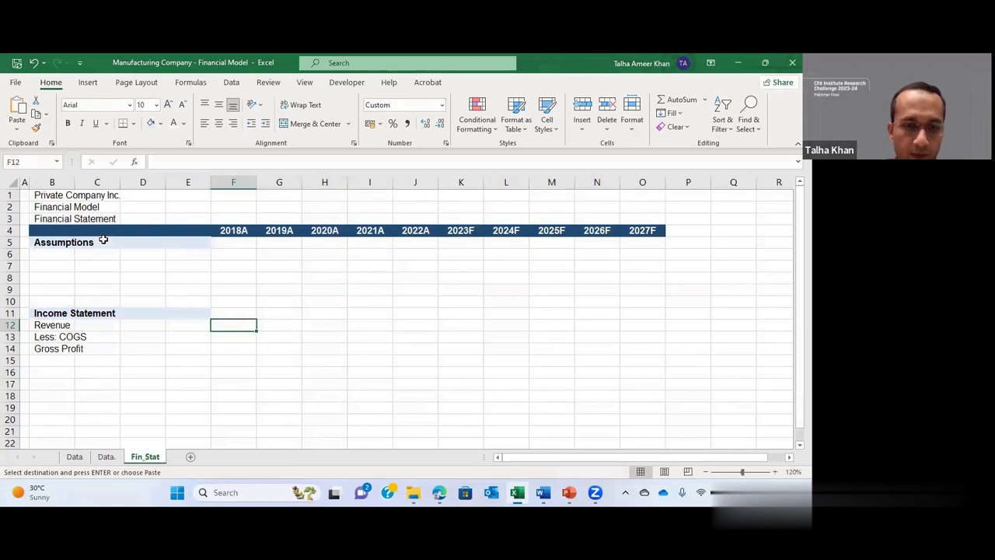
{"action": "key", "text": "ctrl+alt+v"}
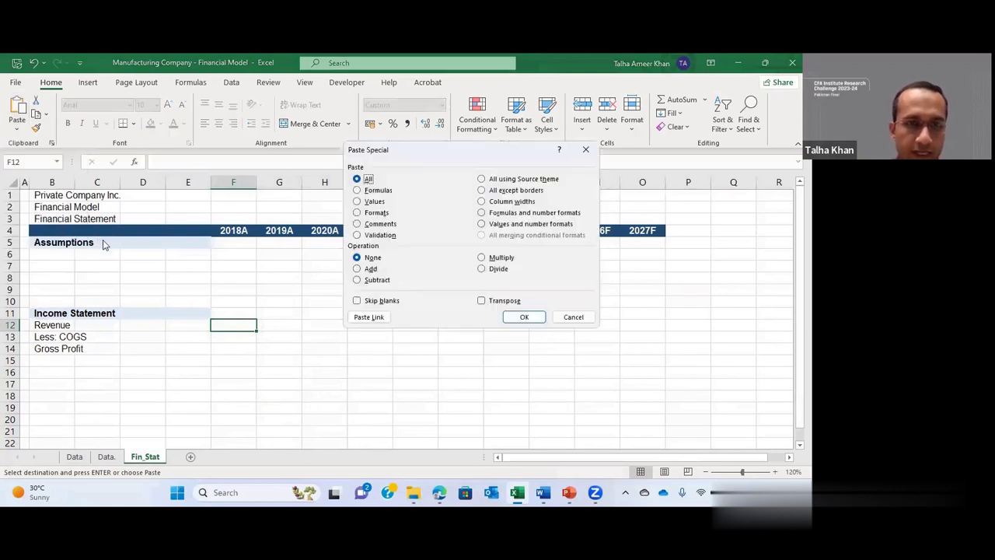
{"action": "key", "text": "v"}
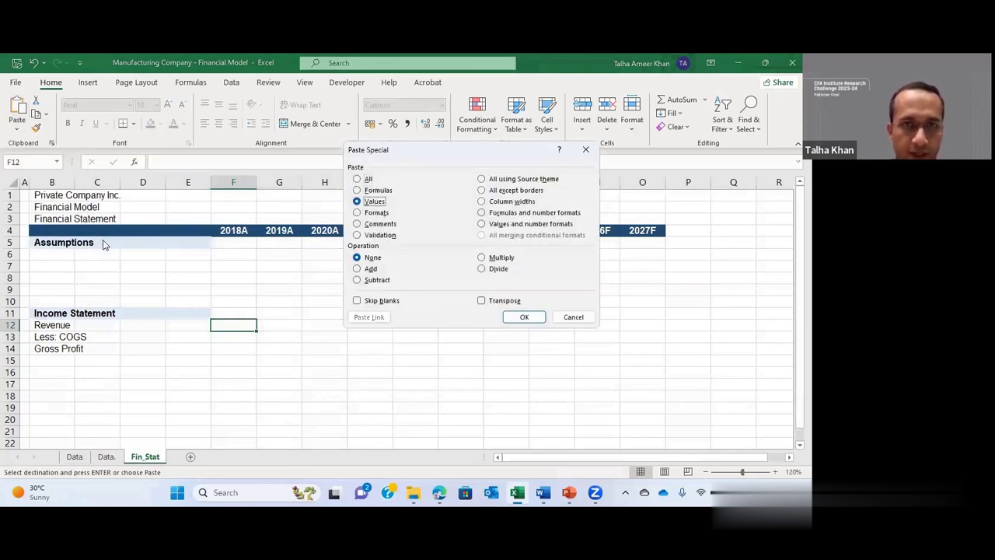
{"action": "key", "text": "Return"}
Step: Calculate the 2018 gross profit in F14 with =SUM(F12:F13)
{"action": "key", "text": "Down"}
{"action": "key", "text": "Down"}
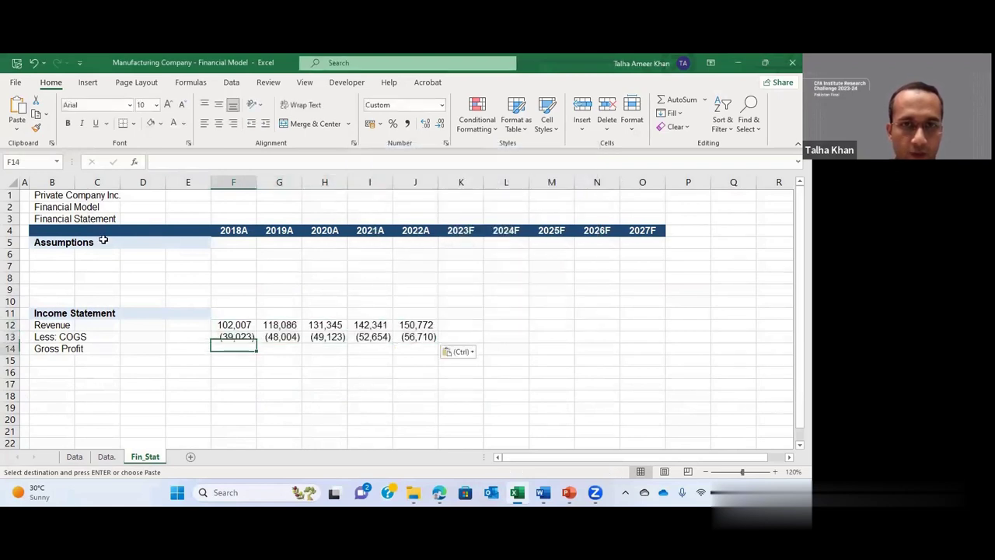
{"action": "key", "text": "Left"}
{"action": "key", "text": "Right"}
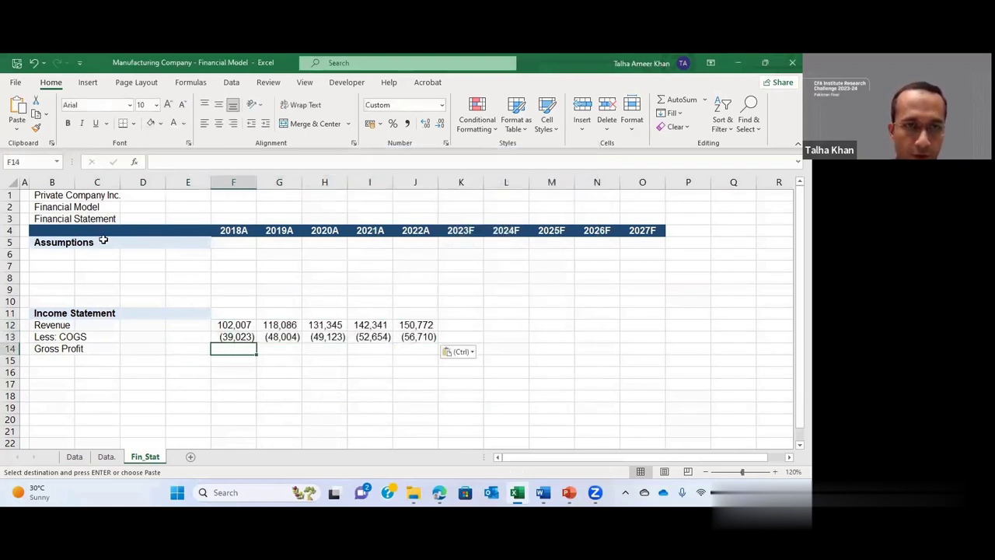
{"action": "key", "text": "alt+equal"}
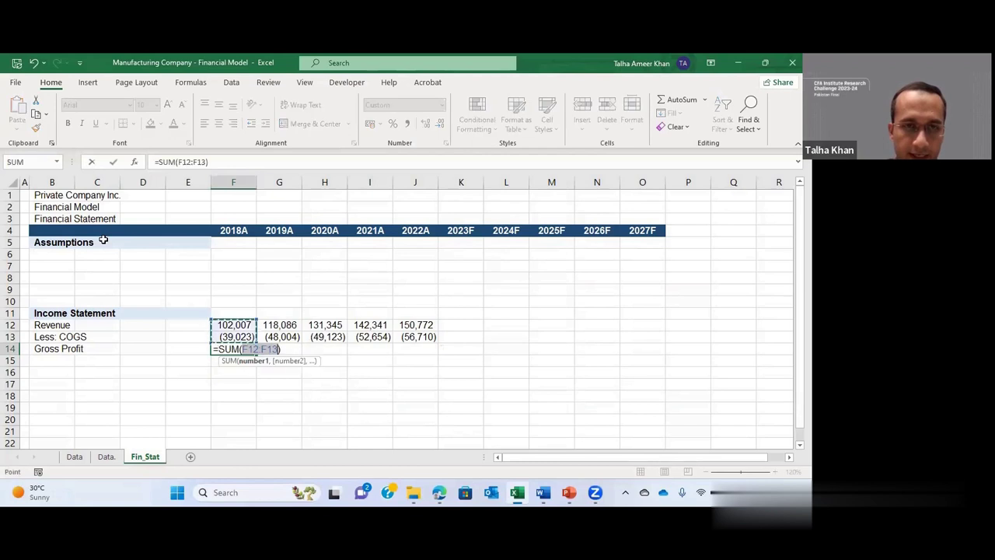
{"action": "key", "text": "Return"}
{"action": "key", "text": "Up"}
Step: Fill the gross profit formula from F14 right through the 2027 column in O14
{"action": "key", "text": "shift+Right"}
{"action": "key", "text": "shift+Right"}
{"action": "key", "text": "shift+Right"}
{"action": "key", "text": "shift+Right"}
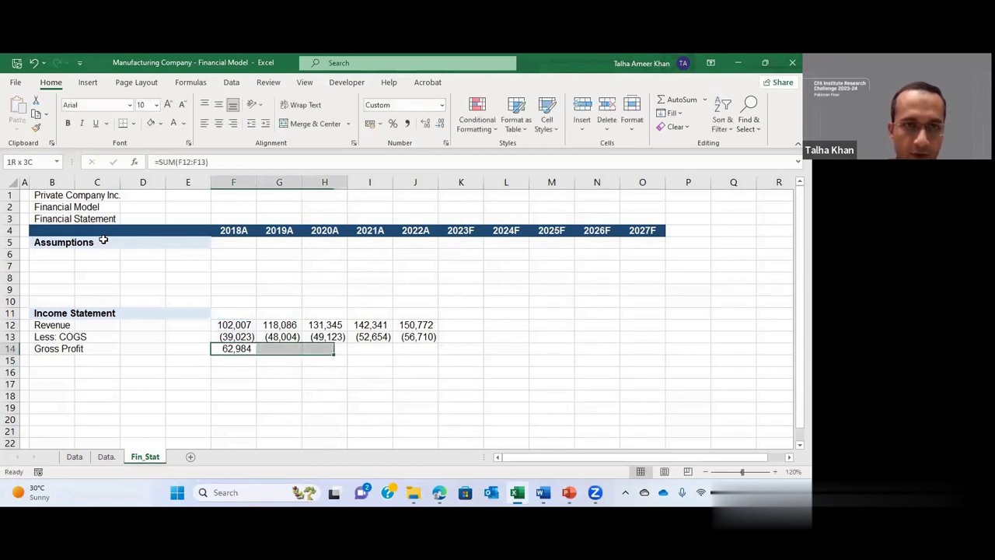
{"action": "key", "text": "shift+Right"}
{"action": "key", "text": "shift+Right"}
{"action": "key", "text": "shift+Right"}
{"action": "key", "text": "shift+Right"}
{"action": "key", "text": "shift+Right"}
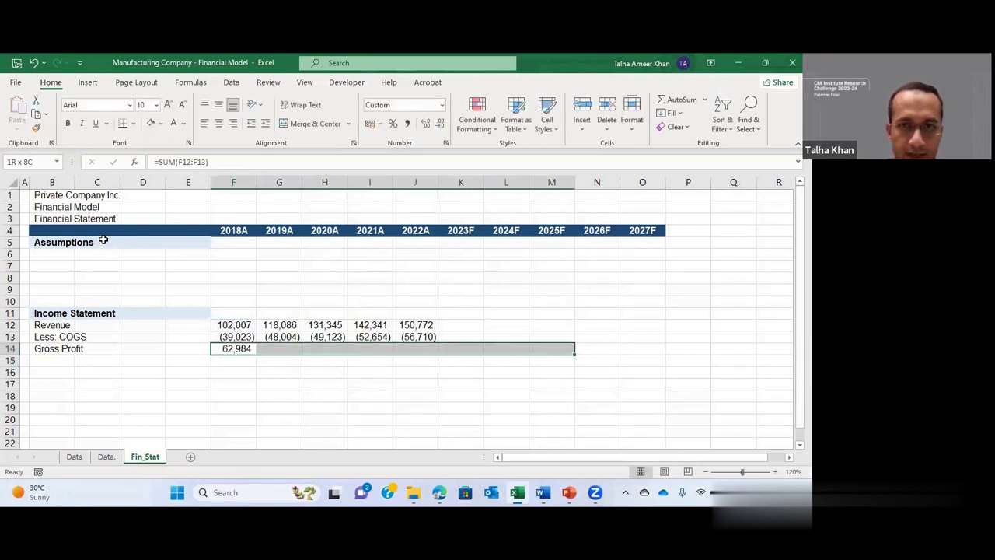
{"action": "key", "text": "ctrl+r"}
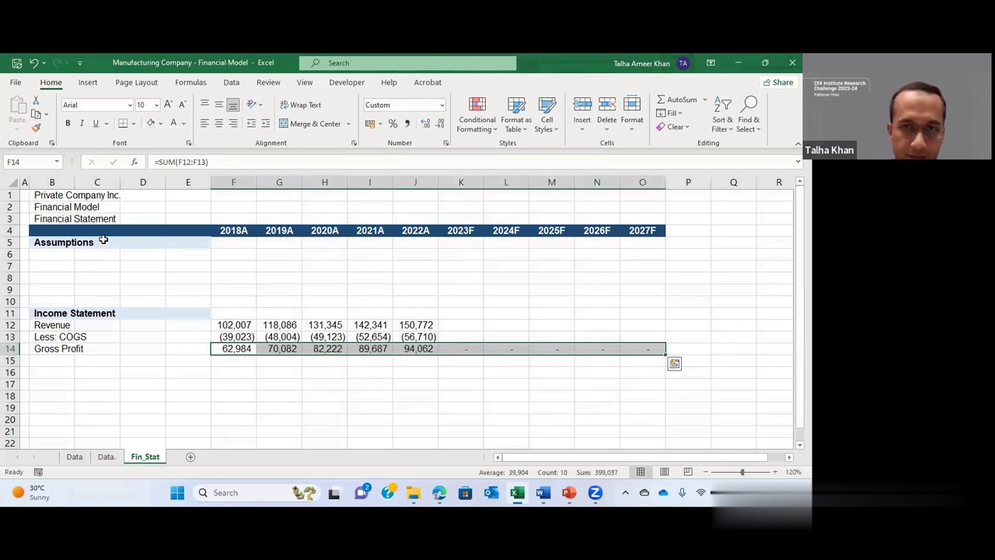
Step: Format the Gross Profit row B14:O14 as bold with a top border
{"action": "key", "text": "Left"}
{"action": "key", "text": "Left"}
{"action": "key", "text": "Left"}
{"action": "key", "text": "Left"}
{"action": "key", "text": "ctrl+shift+Right"}
{"action": "key", "text": "ctrl+shift+Right"}
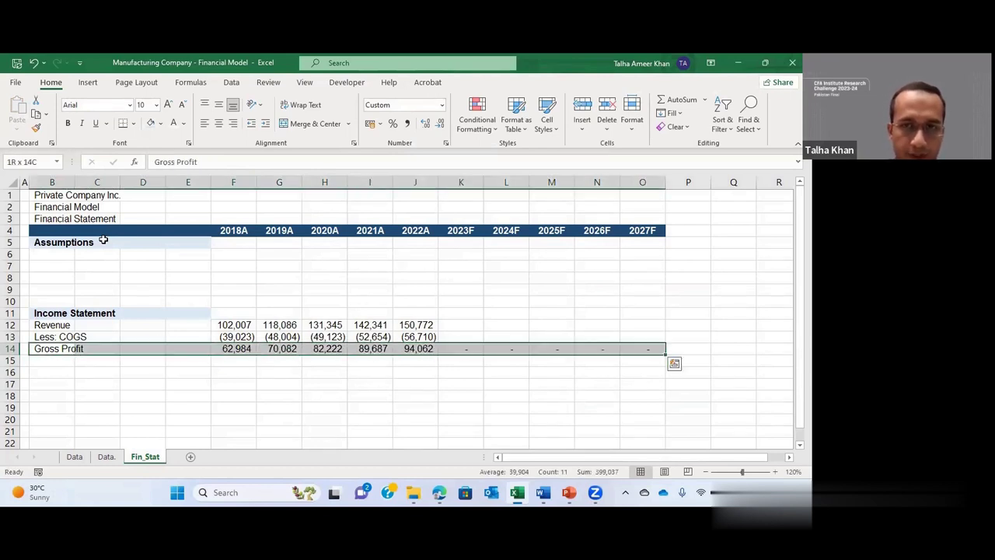
{"action": "key", "text": "ctrl+b"}
{"action": "key", "text": "alt+h"}
{"action": "key", "text": "b"}
{"action": "key", "text": "p"}
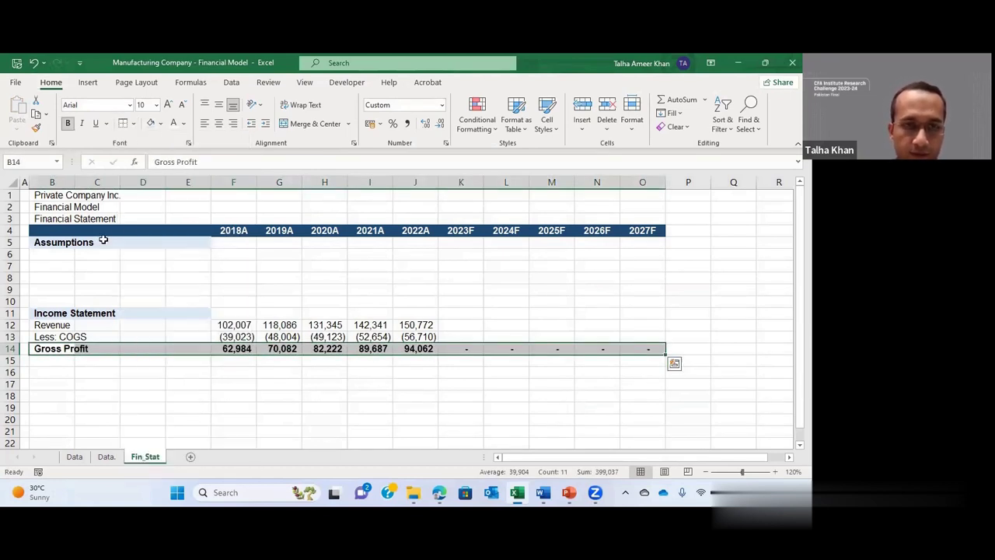
{"action": "key", "text": "Down"}
{"action": "key", "text": "Right"}
{"action": "key", "text": "Up"}
{"action": "key", "text": "Up"}
{"action": "key", "text": "Up"}
{"action": "key", "text": "Down"}
{"action": "key", "text": "Down"}
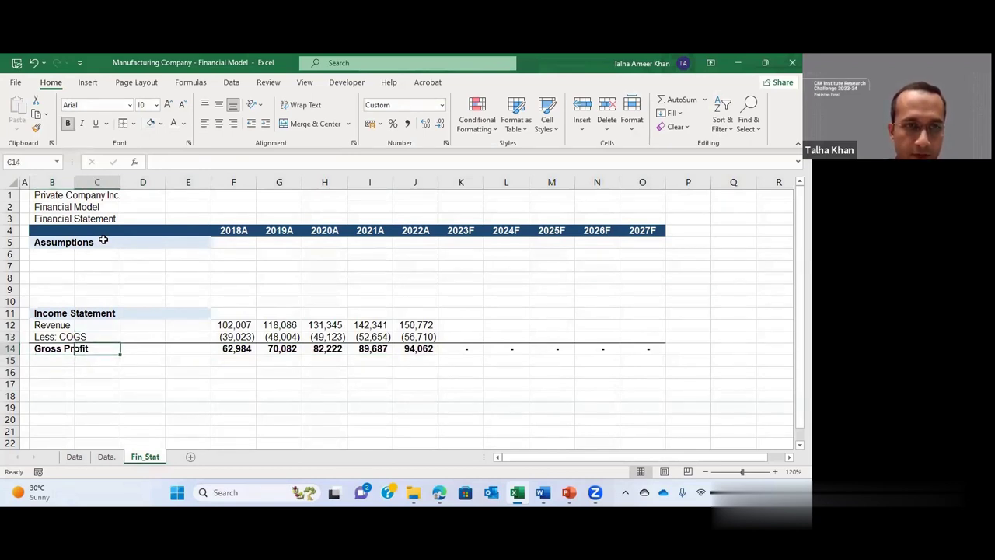
Step: Copy the Salaries and Benefits and Rent and overhead labels from A9:A10 of the Data sheet
{"action": "key", "text": "Left"}
{"action": "key", "text": "Down"}
{"action": "key", "text": "Down"}
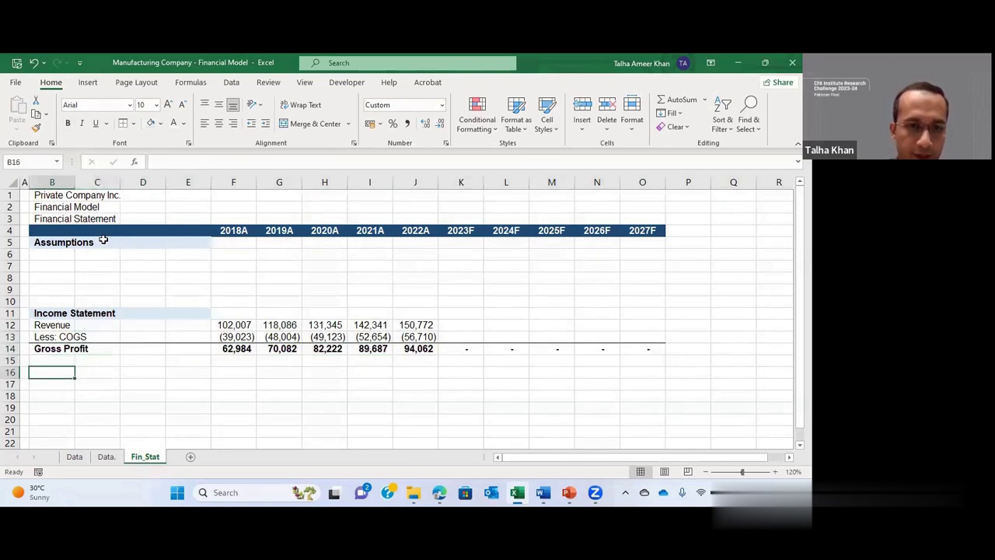
{"action": "key", "text": "ctrl+Page_Up"}
{"action": "key", "text": "ctrl+Page_Up"}
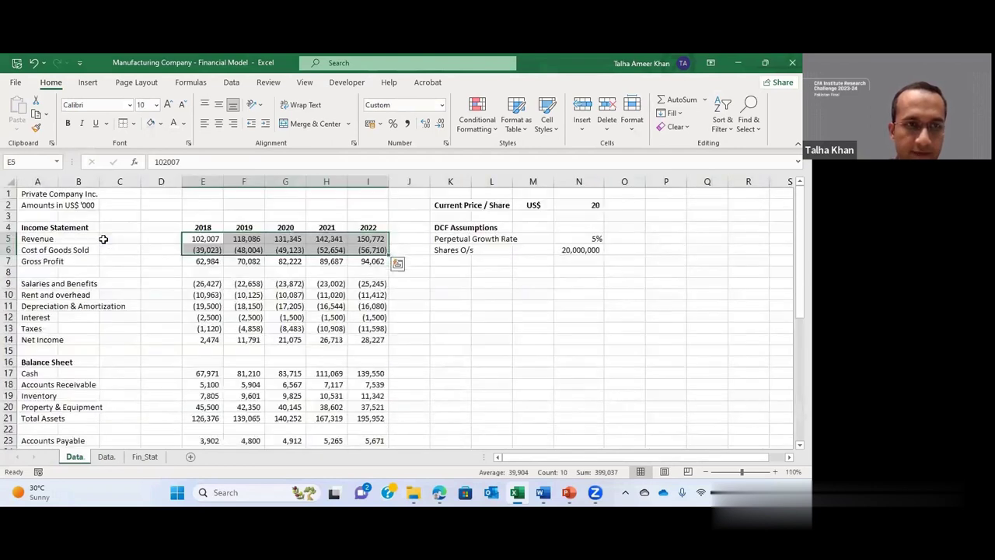
{"action": "key", "text": "Down"}
{"action": "key", "text": "Left"}
{"action": "key", "text": "Left"}
{"action": "key", "text": "Left"}
{"action": "key", "text": "Left"}
{"action": "key", "text": "Down"}
{"action": "key", "text": "Down"}
{"action": "key", "text": "Down"}
{"action": "key", "text": "shift+Down"}
{"action": "key", "text": "ctrl+c"}
Step: Paste the two copied expense labels as values into Fin_Stat starting at B16
{"action": "key", "text": "ctrl+Page_Down"}
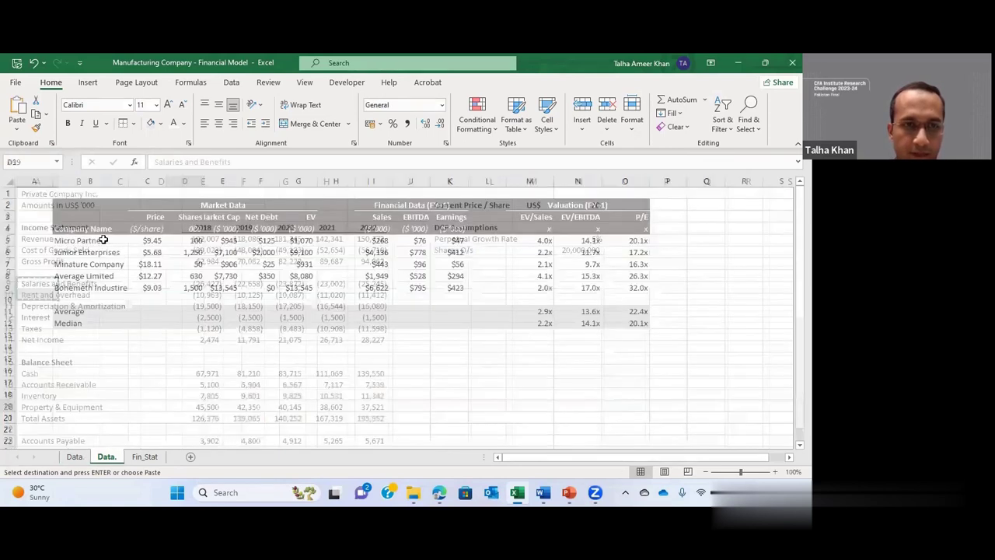
{"action": "key", "text": "ctrl+Page_Down"}
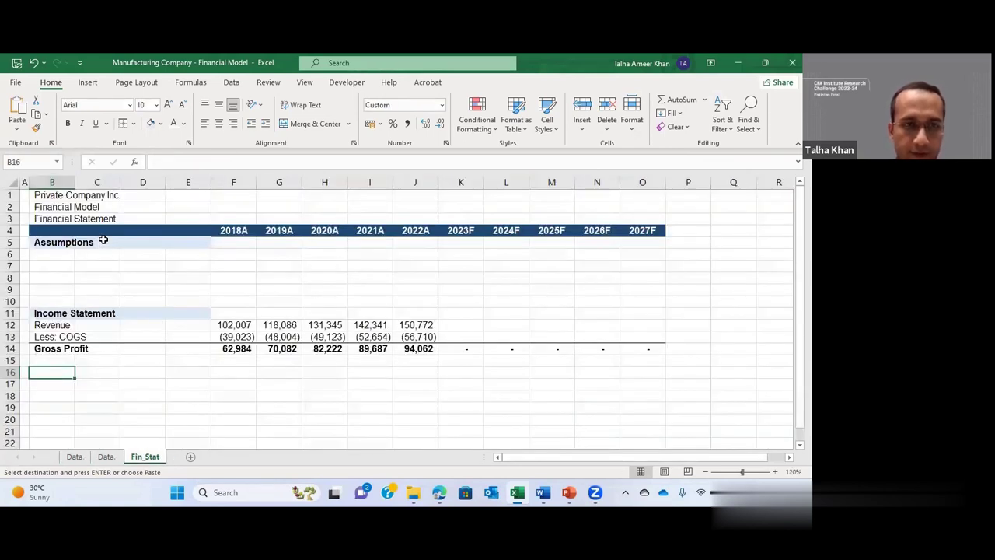
{"action": "key", "text": "ctrl+alt+v"}
{"action": "key", "text": "Down"}
{"action": "key", "text": "Down"}
{"action": "key", "text": "Return"}
Step: Prefix the Salaries and Benefits and Rent and overhead labels in B16:B17 with "Less: "
{"action": "key", "text": "F2"}
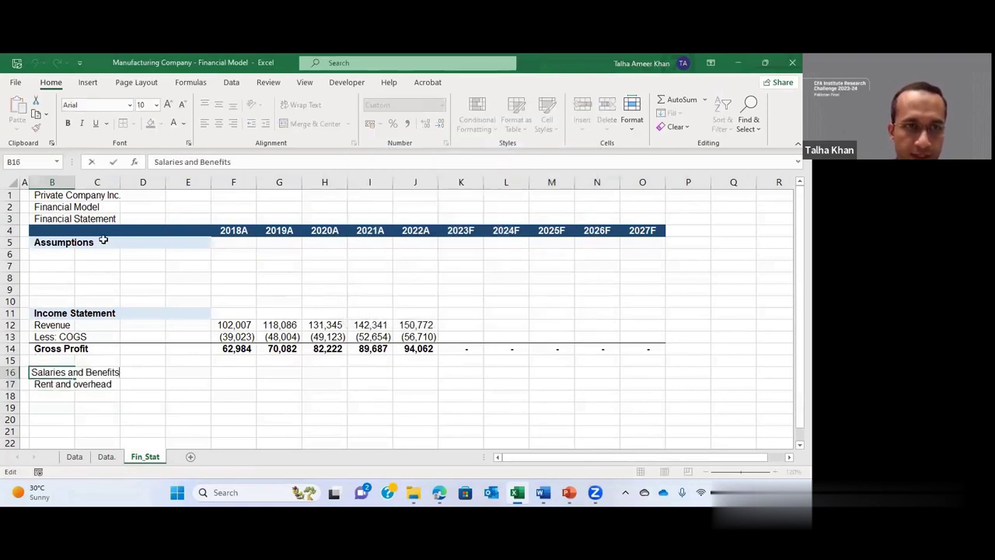
{"action": "key", "text": "Home"}
{"action": "type", "text": "Less:"}
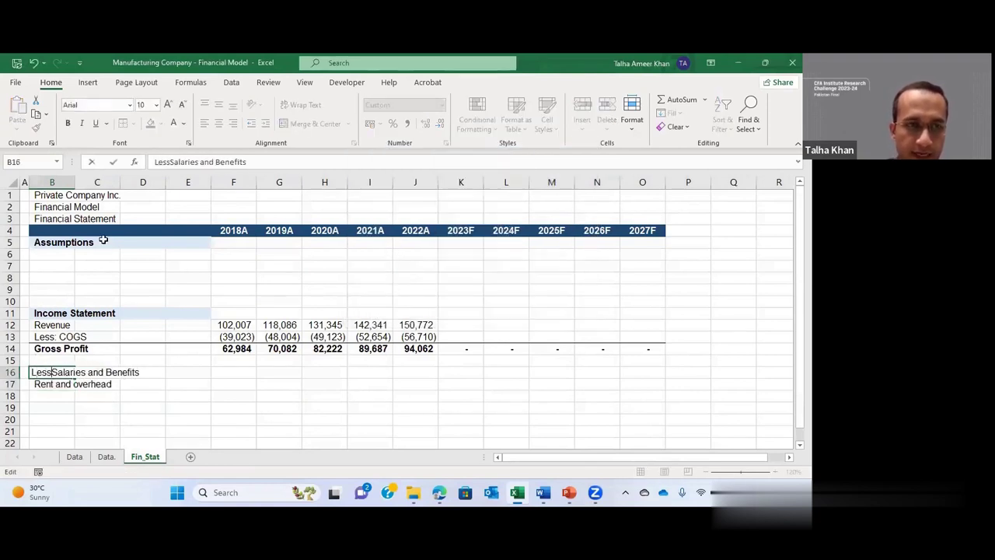
{"action": "key", "text": "Return"}
{"action": "key", "text": "F2"}
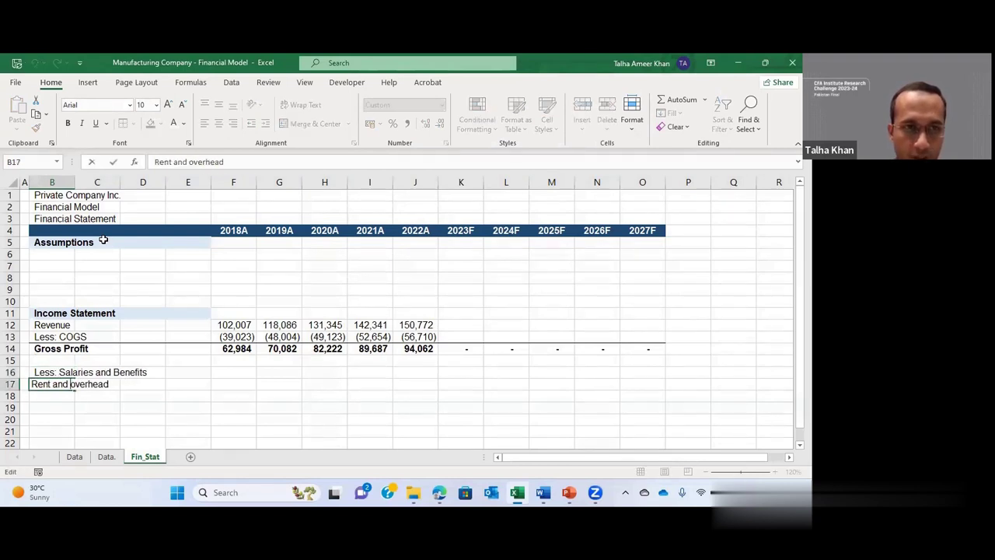
{"action": "key", "text": "Home"}
{"action": "type", "text": "Less:"}
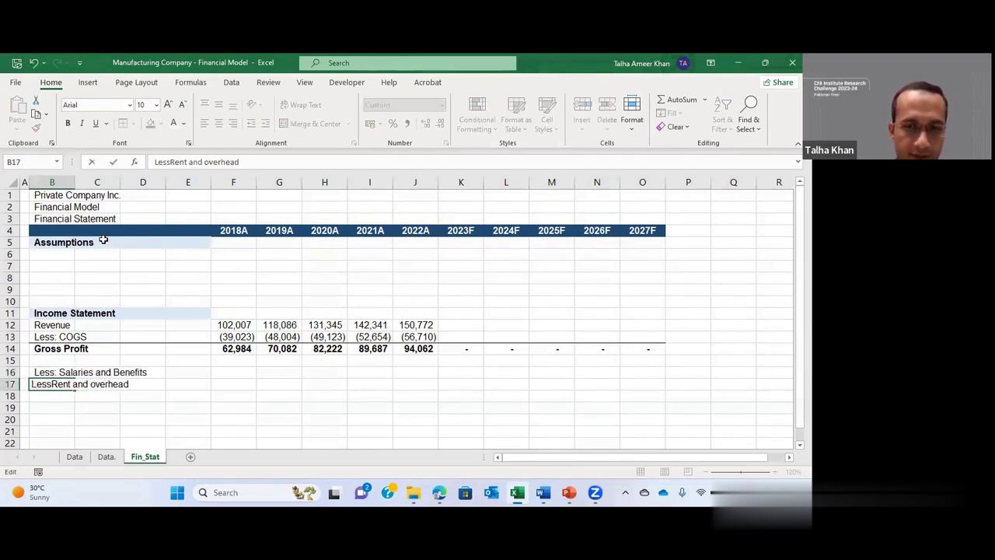
{"action": "key", "text": "Return"}
{"action": "key", "text": "Up"}
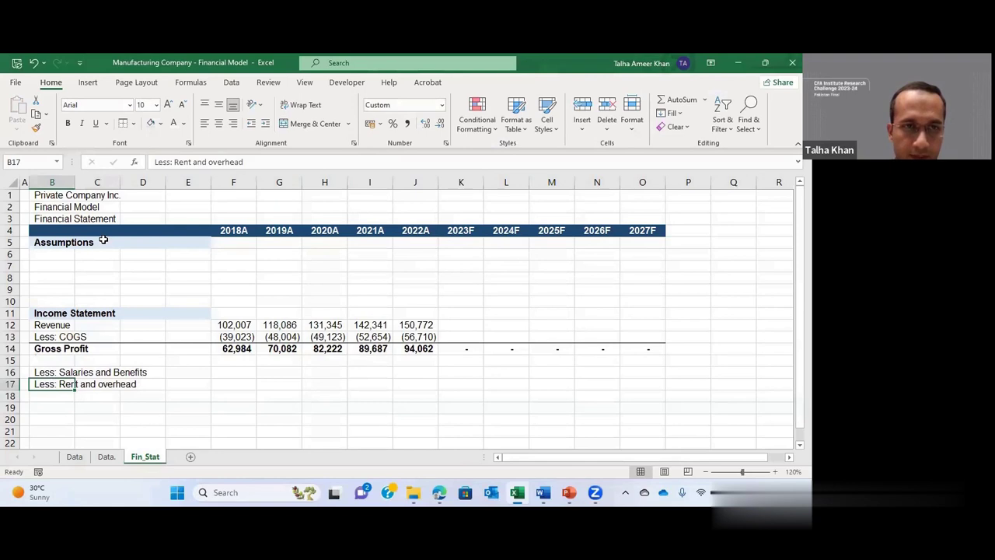
Step: Copy the 2018 to 2022 salaries and rent figures from E9:I10 of the Data sheet
{"action": "key", "text": "Up"}
{"action": "key", "text": "Right"}
{"action": "key", "text": "Right"}
{"action": "key", "text": "Right"}
{"action": "key", "text": "Right"}
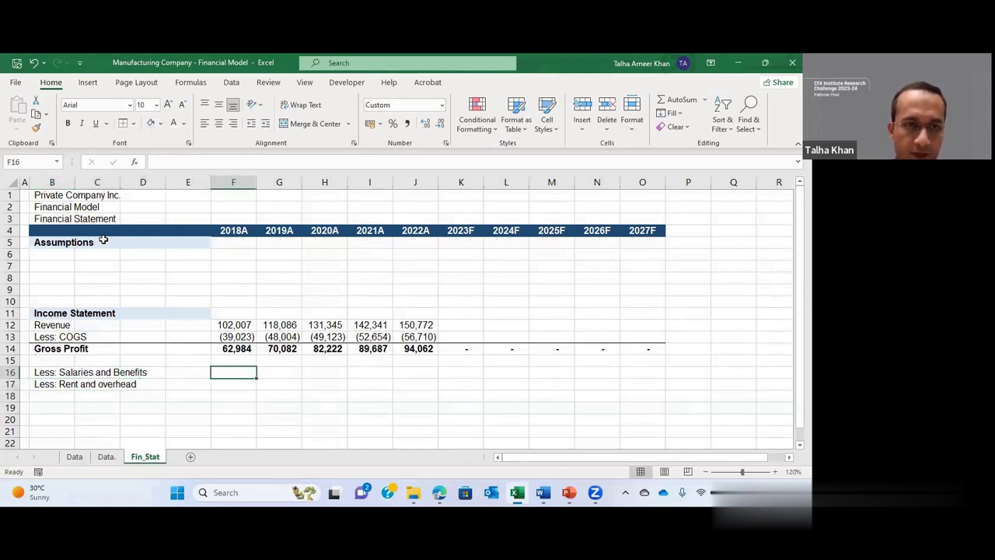
{"action": "key", "text": "ctrl+Page_Up"}
{"action": "key", "text": "ctrl+Page_Up"}
{"action": "key", "text": "Right"}
{"action": "key", "text": "Right"}
{"action": "key", "text": "Right"}
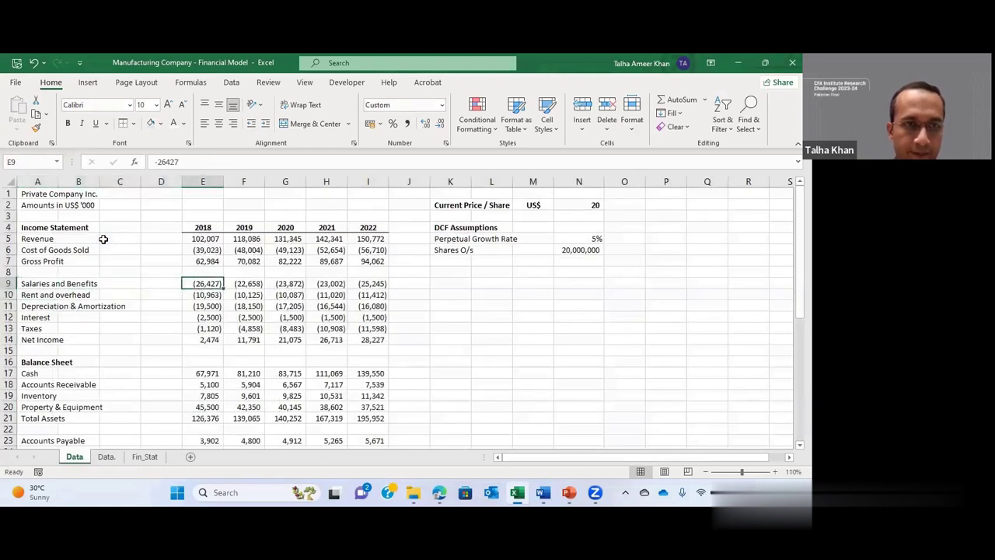
{"action": "key", "text": "shift+Down"}
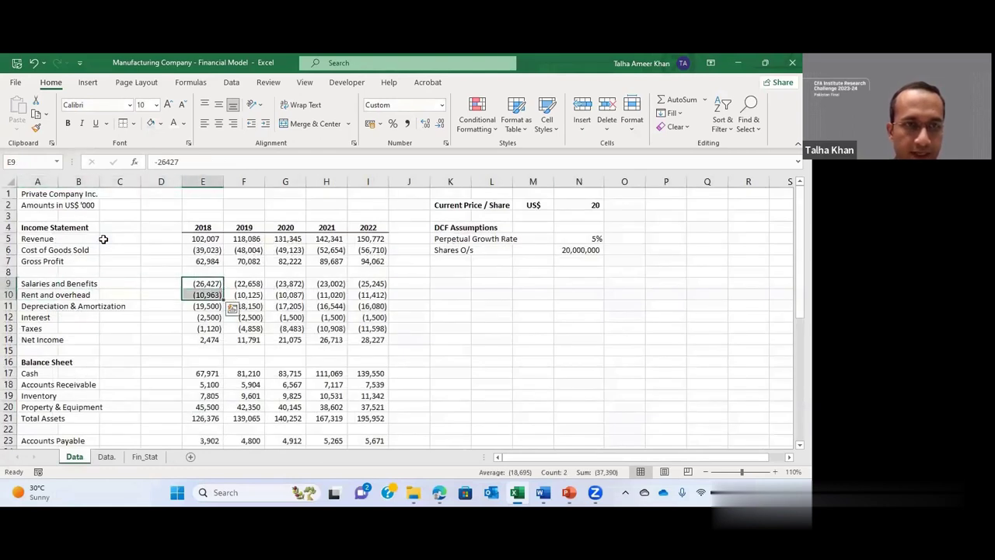
{"action": "key", "text": "shift+Right"}
{"action": "key", "text": "shift+Right"}
{"action": "key", "text": "shift+Right"}
{"action": "key", "text": "shift+Right"}
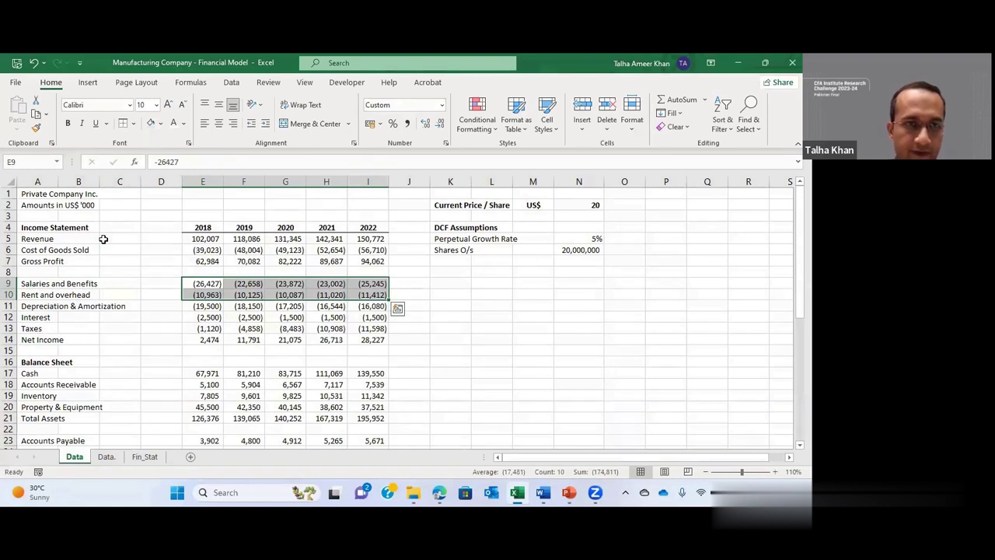
{"action": "key", "text": "ctrl+c"}
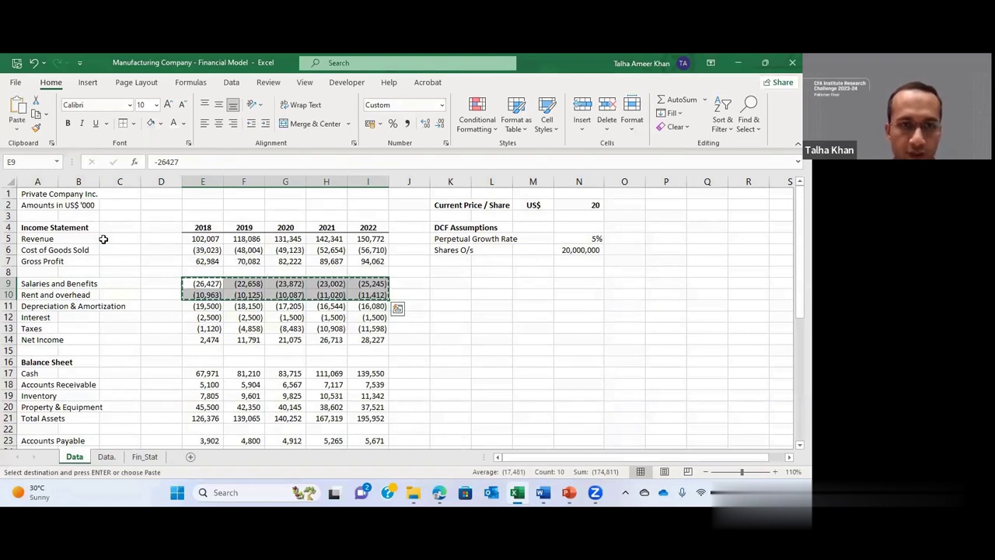
Step: Paste the copied salaries and rent figures as values into Fin_Stat starting at F16
{"action": "key", "text": "ctrl+Page_Down"}
{"action": "key", "text": "ctrl+Page_Down"}
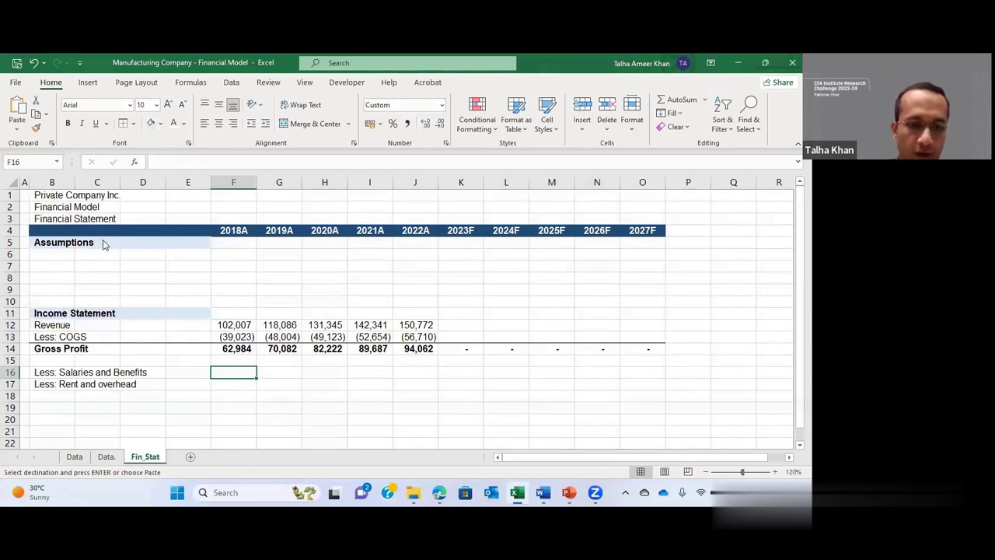
{"action": "key", "text": "ctrl+alt+v"}
{"action": "key", "text": "Down"}
{"action": "key", "text": "Down"}
{"action": "key", "text": "Return"}
{"action": "key", "text": "Down"}
{"action": "key", "text": "Down"}
{"action": "key", "text": "Left"}
{"action": "key", "text": "Left"}
{"action": "key", "text": "Left"}
{"action": "key", "text": "Left"}
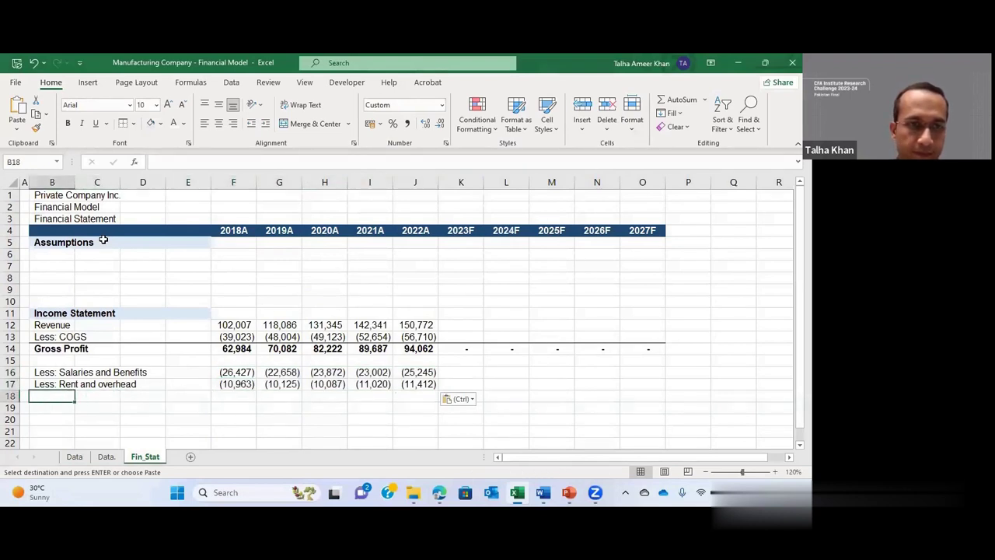
{"action": "key", "text": "Right"}
{"action": "key", "text": "Right"}
{"action": "key", "text": "Right"}
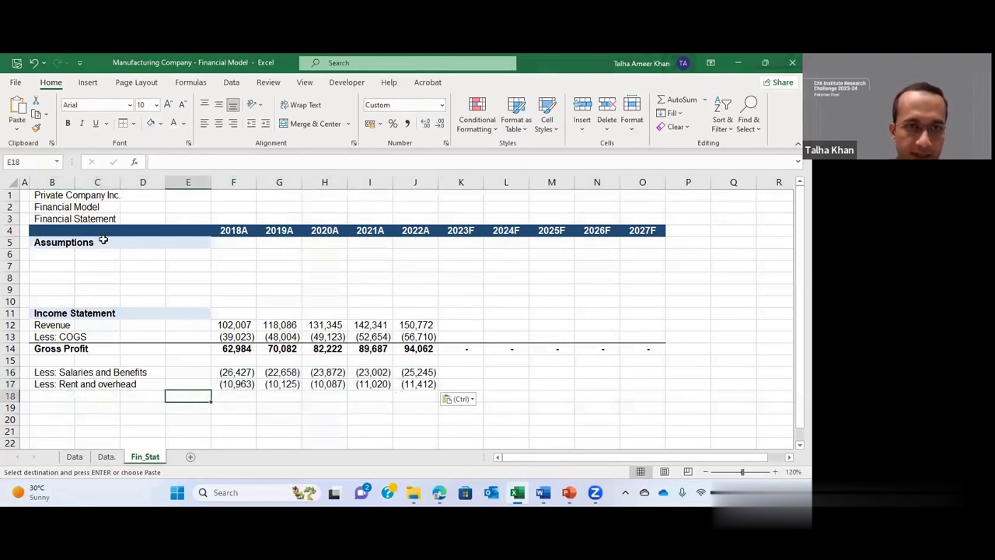
{"action": "key", "text": "Right"}
{"action": "key", "text": "Right"}
{"action": "key", "text": "Left"}
{"action": "key", "text": "Left"}
{"action": "key", "text": "Left"}
{"action": "key", "text": "Left"}
{"action": "key", "text": "Left"}
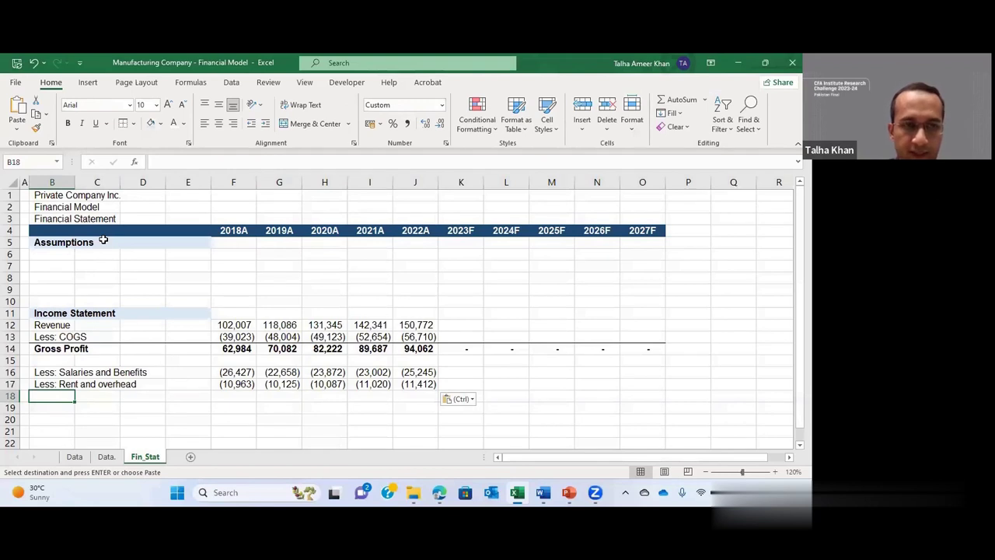
Step: Clear the copy selection and enter the label EBITDA in B18, below the rent and overhead row
{"action": "key", "text": "Escape"}
{"action": "type", "text": "EBITDA"}
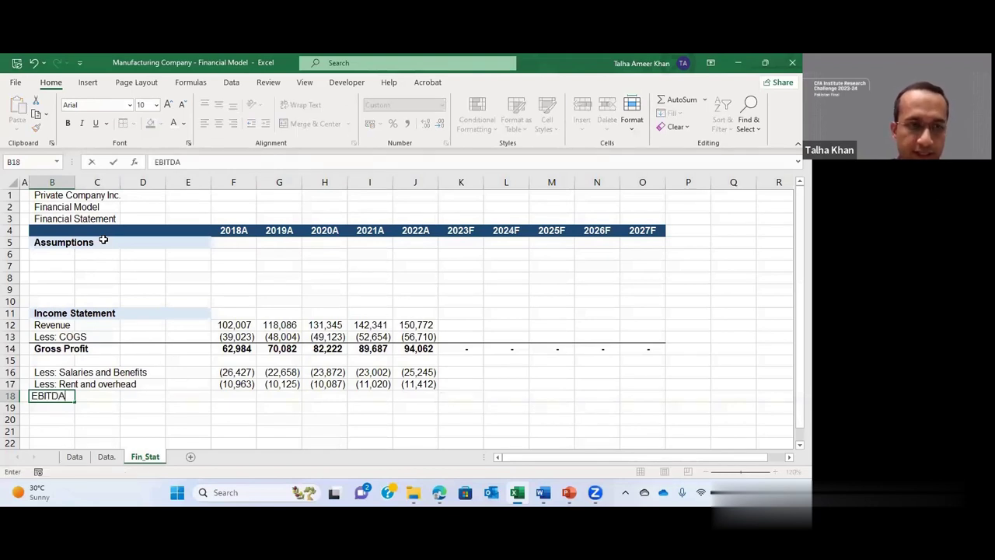
{"action": "key", "text": "Return"}
Step: Calculate the 2018 EBITDA in F18 with =SUM(F14:F17)
{"action": "key", "text": "Up"}
{"action": "key", "text": "Right"}
{"action": "key", "text": "Right"}
{"action": "key", "text": "Right"}
{"action": "key", "text": "Right"}
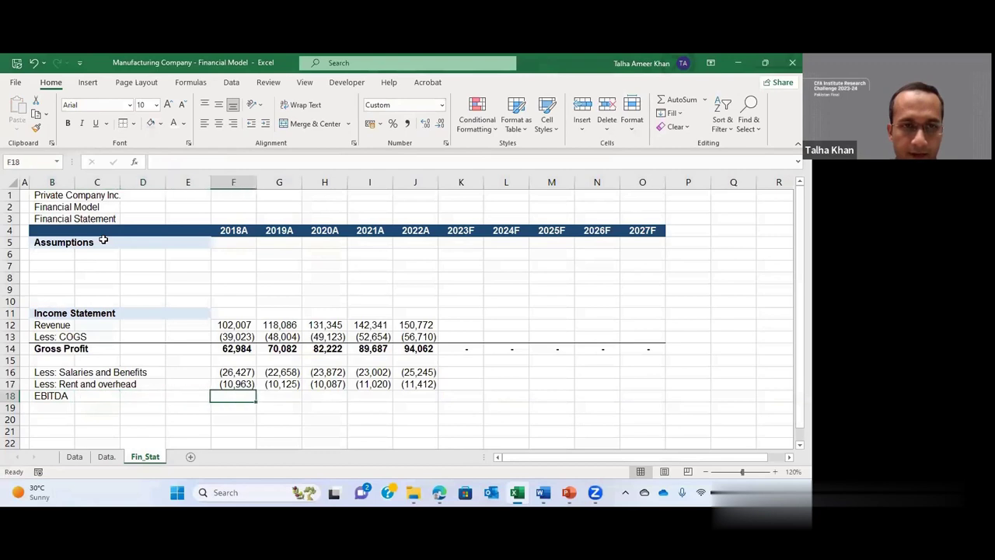
{"action": "key", "text": "alt+equal"}
{"action": "key", "text": "Up"}
{"action": "key", "text": "Up"}
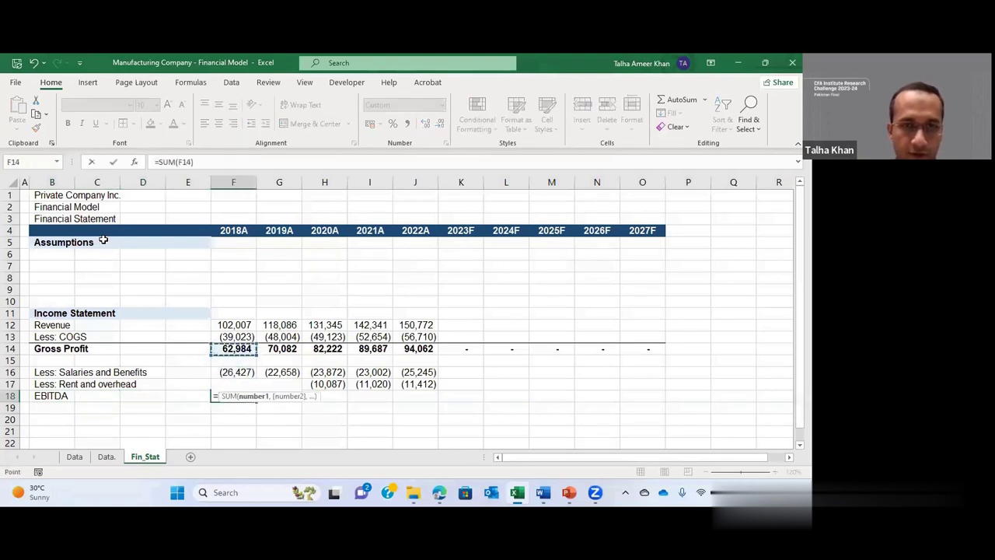
{"action": "key", "text": "shift+Down"}
{"action": "key", "text": "shift+Down"}
{"action": "key", "text": "shift+Down"}
{"action": "key", "text": "Return"}
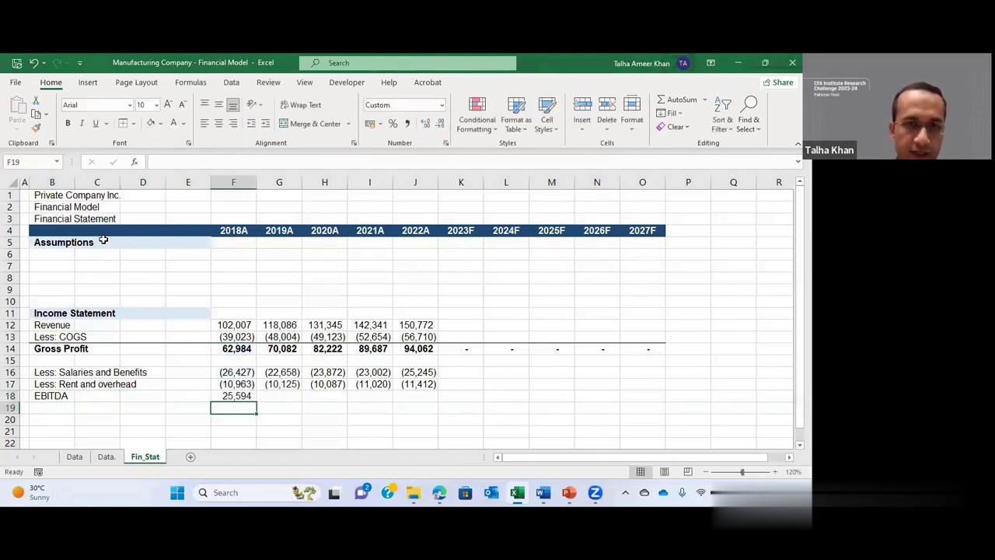
Step: Fill the EBITDA formula from F18 right through the 2027 column in O18
{"action": "key", "text": "Up"}
{"action": "key", "text": "Left"}
{"action": "key", "text": "Left"}
{"action": "key", "text": "Left"}
{"action": "key", "text": "Left"}
{"action": "key", "text": "Right"}
{"action": "key", "text": "Right"}
{"action": "key", "text": "Right"}
{"action": "key", "text": "Right"}
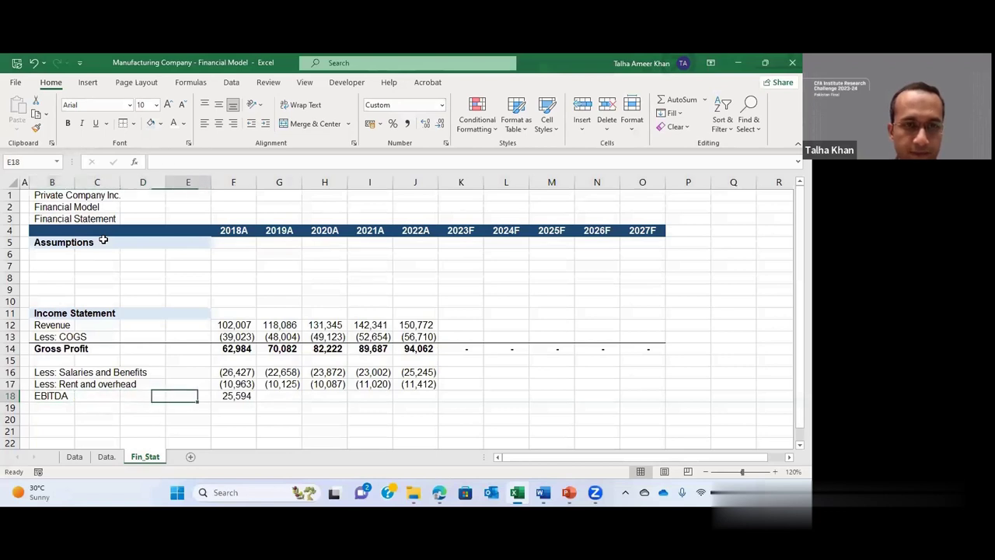
{"action": "key", "text": "shift+Right"}
{"action": "key", "text": "shift+Right"}
{"action": "key", "text": "shift+Right"}
{"action": "key", "text": "shift+Right"}
{"action": "key", "text": "shift+Right"}
{"action": "key", "text": "shift+Right"}
{"action": "key", "text": "shift+Right"}
{"action": "key", "text": "shift+Right"}
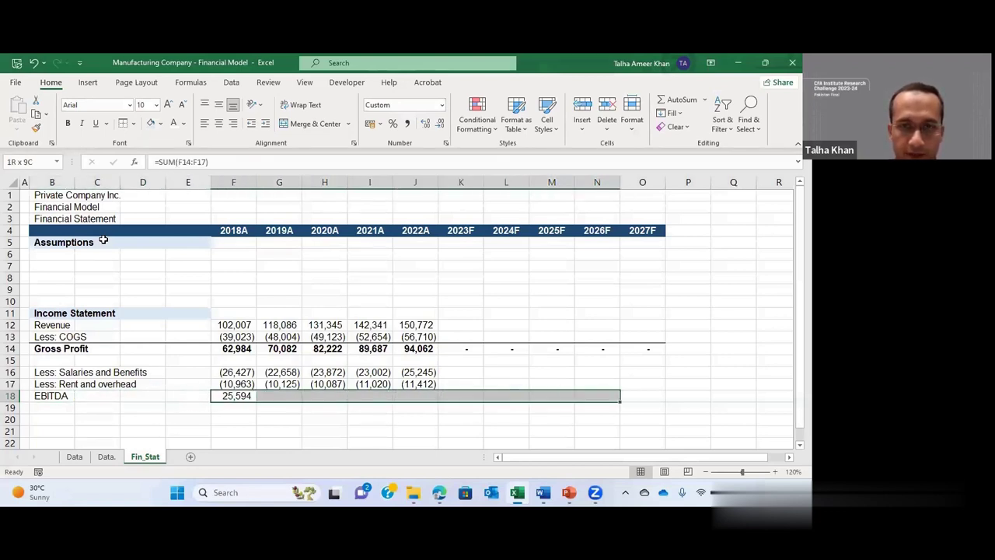
{"action": "key", "text": "shift+Right"}
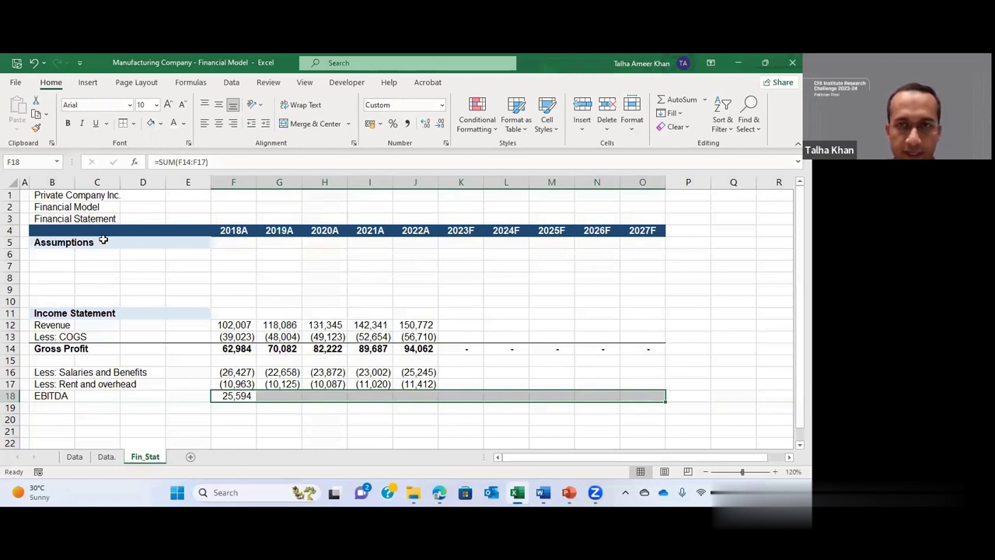
{"action": "key", "text": "ctrl+r"}
Step: Format the EBITDA row B18:O18 as bold with a top border
{"action": "key", "text": "Left"}
{"action": "key", "text": "Left"}
{"action": "key", "text": "Left"}
{"action": "key", "text": "Left"}
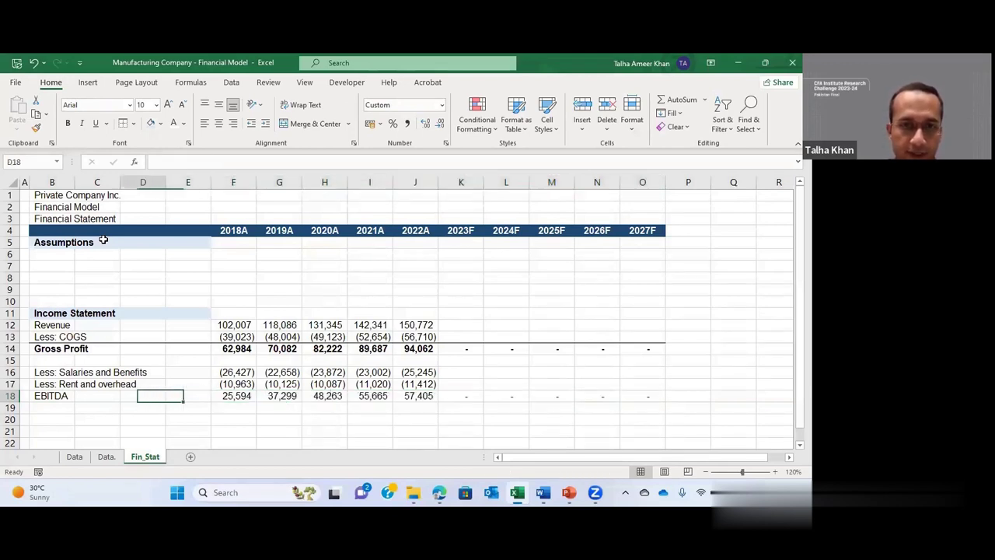
{"action": "key", "text": "shift+Right"}
{"action": "key", "text": "shift+Right"}
{"action": "key", "text": "shift+Right"}
{"action": "key", "text": "shift+Right"}
{"action": "left_click_drag", "start_coordinate": [642, 395], "coordinate": [642, 395]}
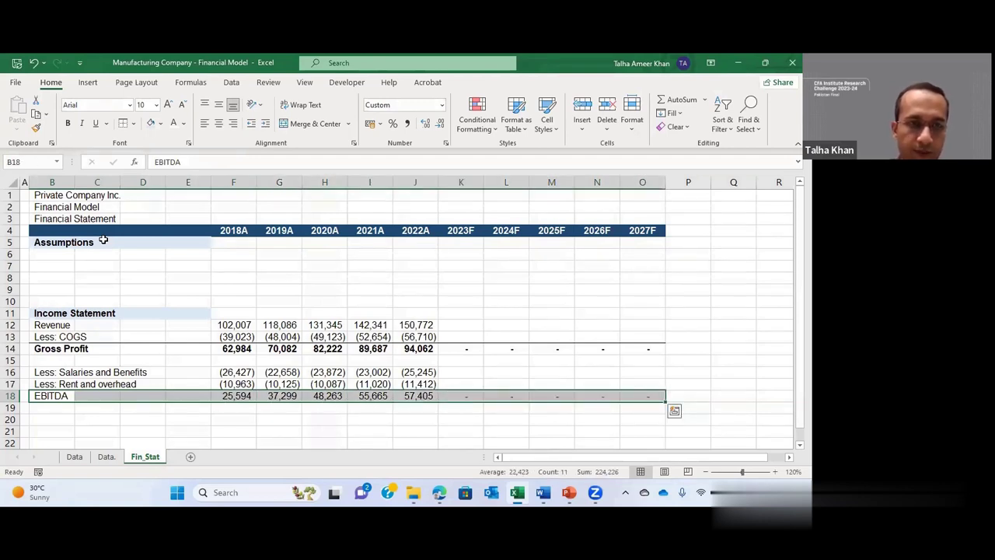
{"action": "key", "text": "ctrl+b"}
{"action": "key", "text": "alt+h"}
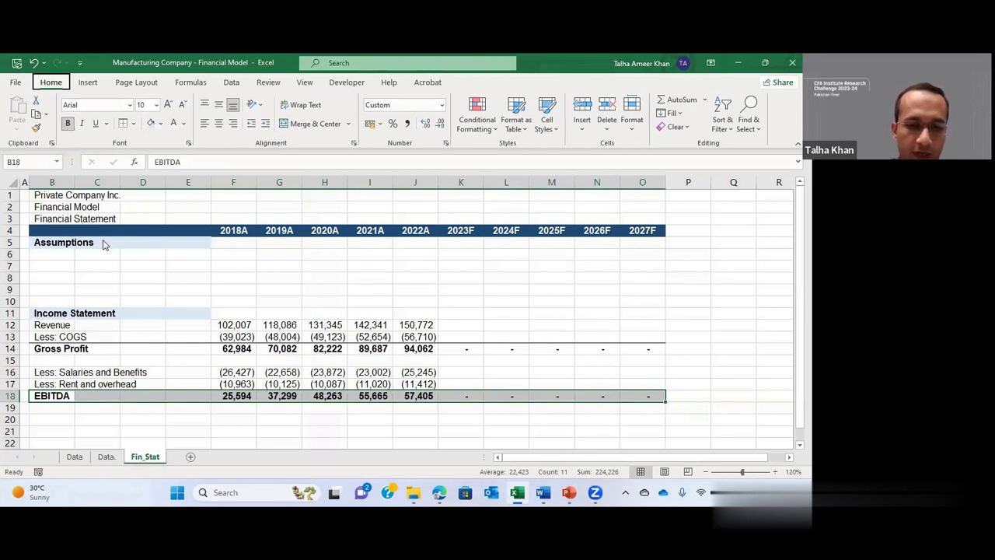
{"action": "key", "text": "b"}
{"action": "key", "text": "Escape"}
Step: Copy the Depreciation & Amortization label from A11 of the Data sheet
{"action": "key", "text": "Down"}
{"action": "key", "text": "Down"}
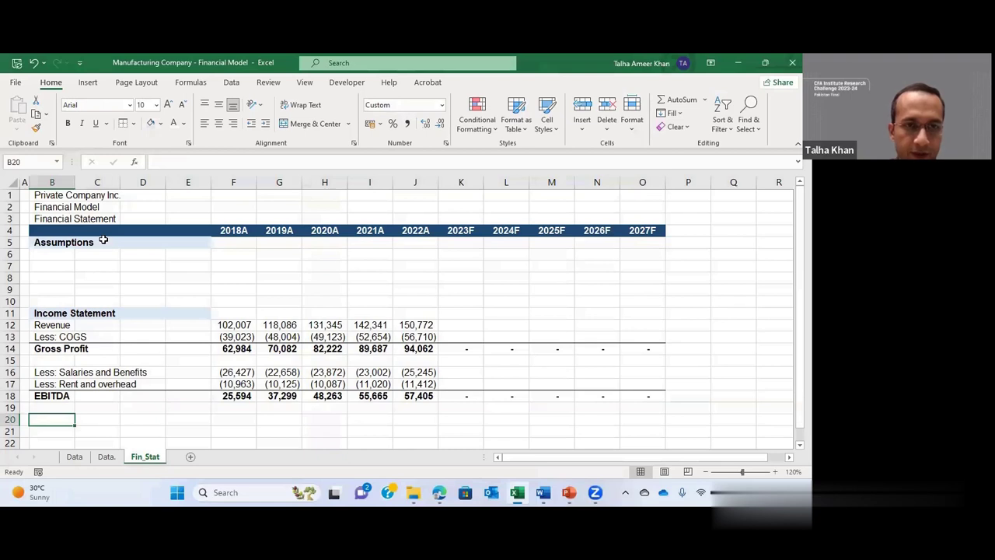
{"action": "key", "text": "ctrl+Page_Up"}
{"action": "key", "text": "ctrl+Page_Up"}
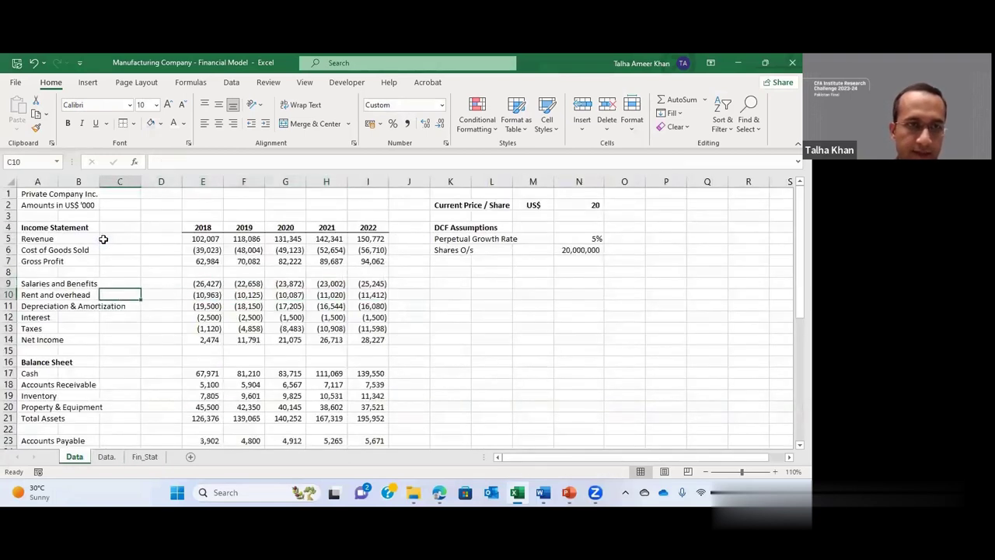
{"action": "key", "text": "Down"}
{"action": "key", "text": "Left"}
{"action": "key", "text": "Left"}
{"action": "key", "text": "ctrl+c"}
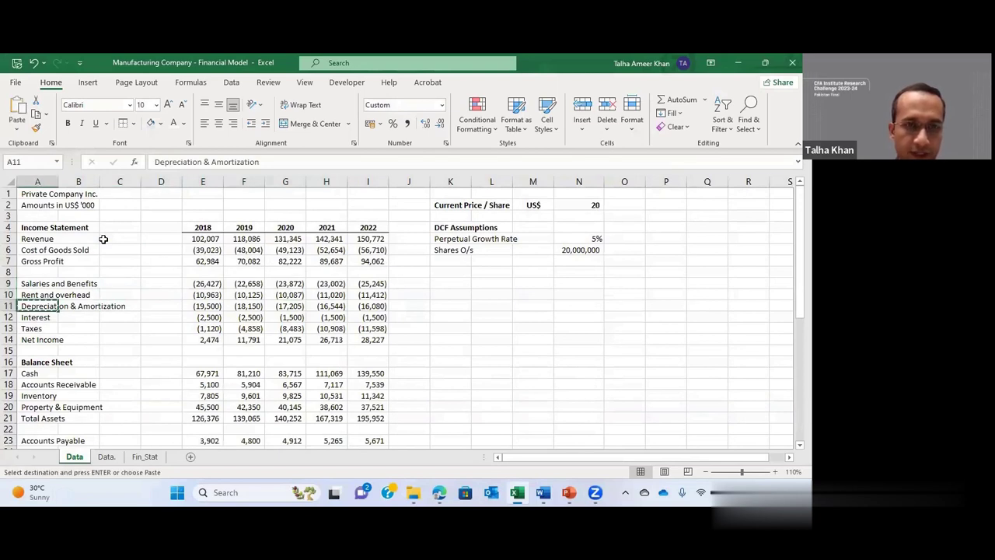
Step: Paste the copied Depreciation & Amortization label as a value into B20 of Fin_Stat
{"action": "key", "text": "ctrl+Page_Down"}
{"action": "key", "text": "ctrl+Page_Down"}
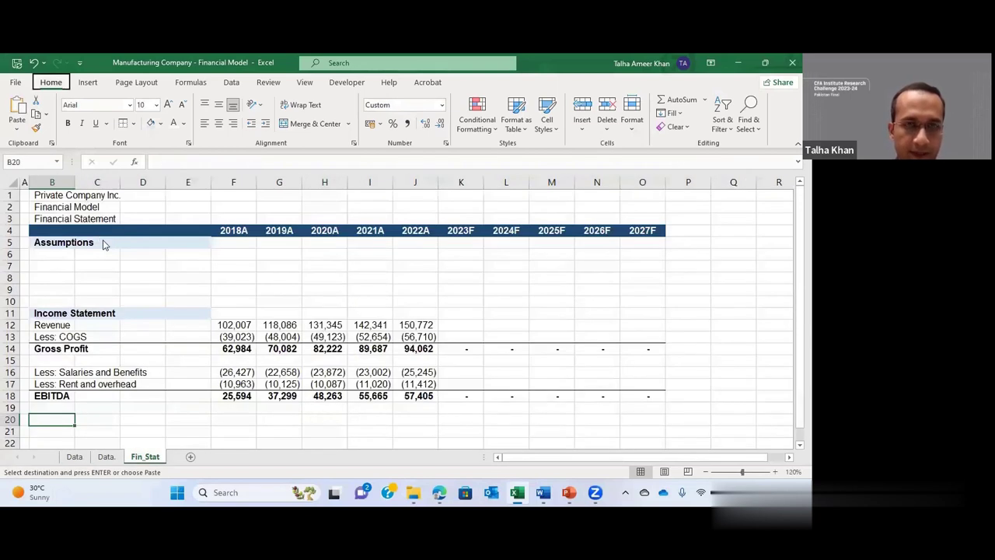
{"action": "key", "text": "ctrl+alt+v"}
{"action": "key", "text": "Down"}
{"action": "key", "text": "Down"}
{"action": "key", "text": "Return"}
Step: Copy the 2018 to 2022 Depreciation & Amortization figures from E11:I11 of the Data sheet
{"action": "key", "text": "Right"}
{"action": "key", "text": "Right"}
{"action": "key", "text": "Right"}
{"action": "key", "text": "Right"}
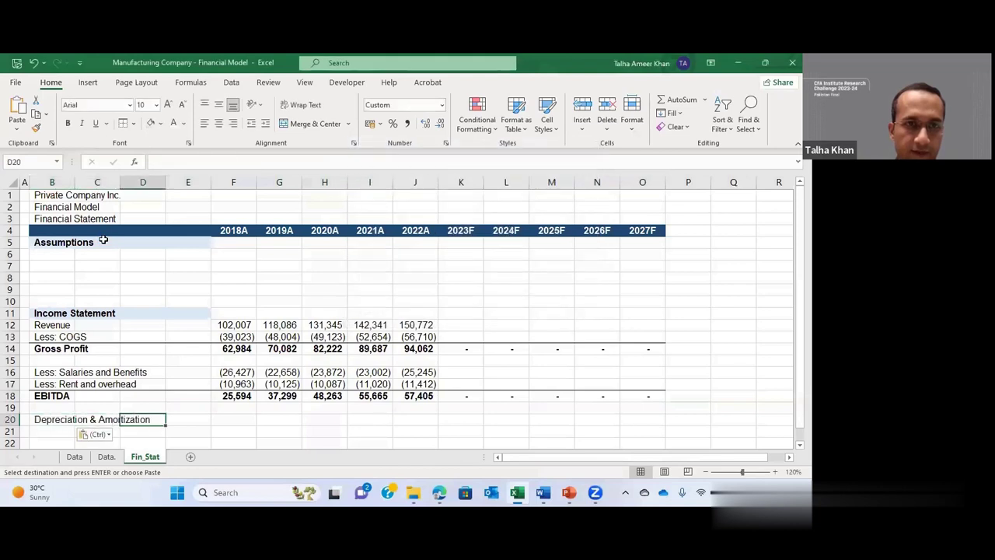
{"action": "key", "text": "ctrl+Page_Up"}
{"action": "key", "text": "ctrl+Page_Up"}
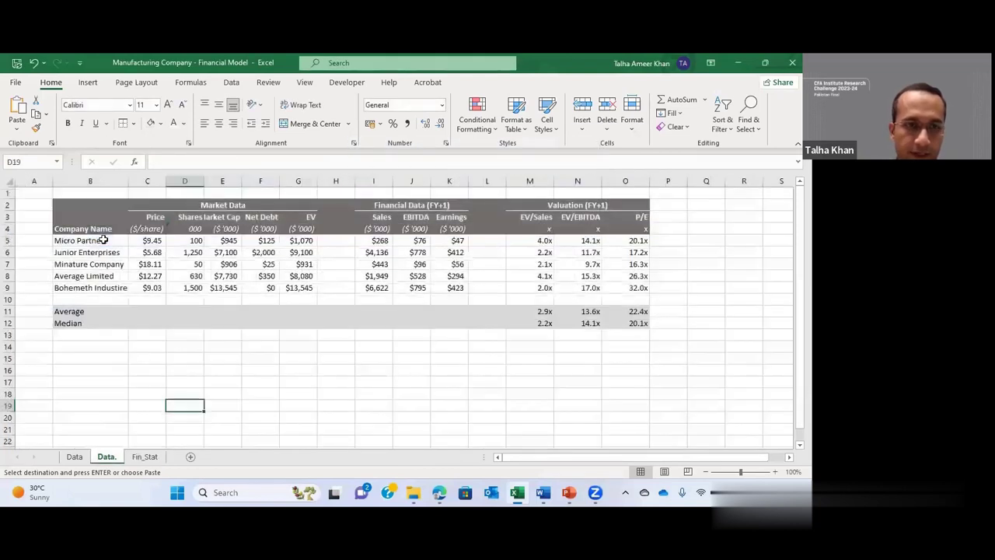
{"action": "key", "text": "Right"}
{"action": "key", "text": "Right"}
{"action": "key", "text": "Right"}
{"action": "key", "text": "ctrl+shift+Right"}
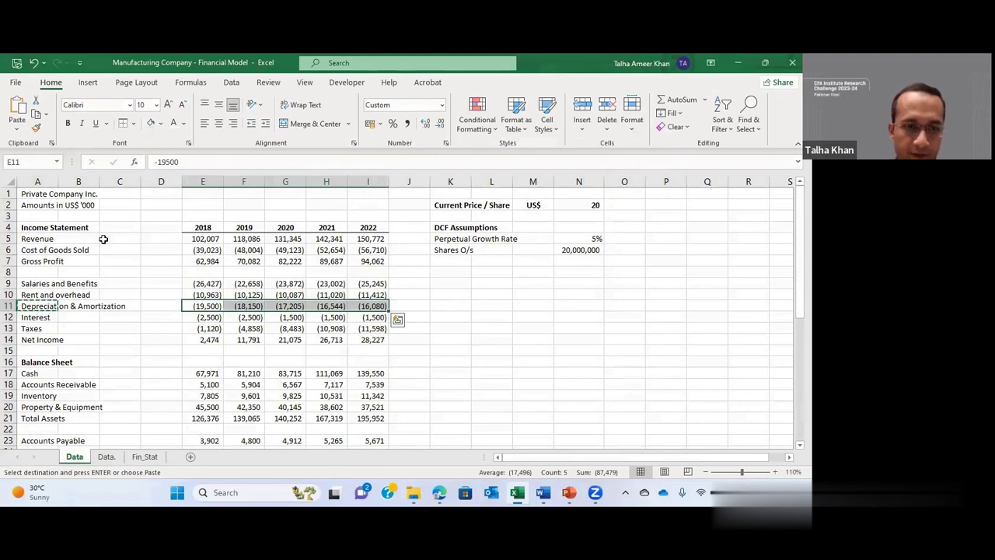
{"action": "key", "text": "ctrl+c"}
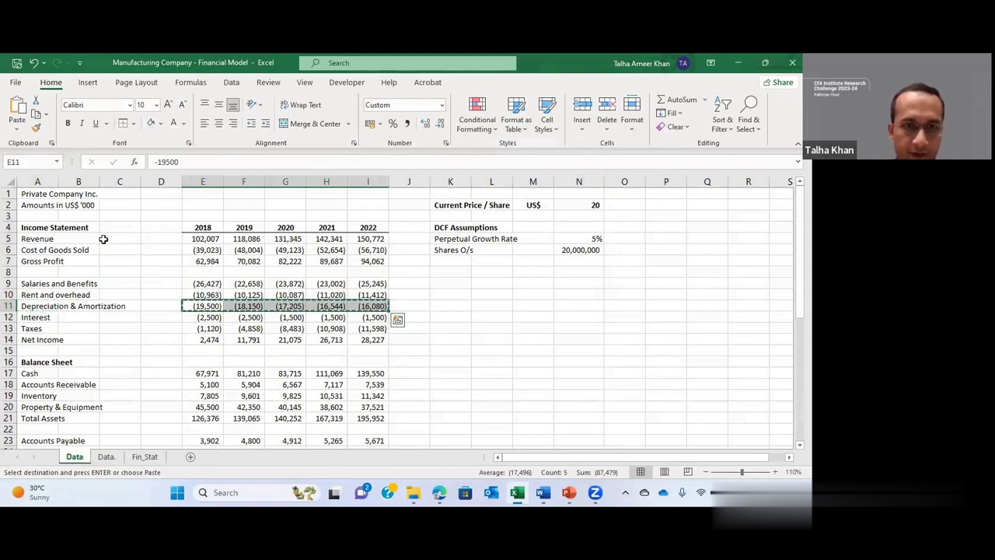
Step: Paste the copied Depreciation & Amortization figures as values into F20:J20 of Fin_Stat
{"action": "key", "text": "ctrl+Page_Down"}
{"action": "key", "text": "ctrl+Page_Down"}
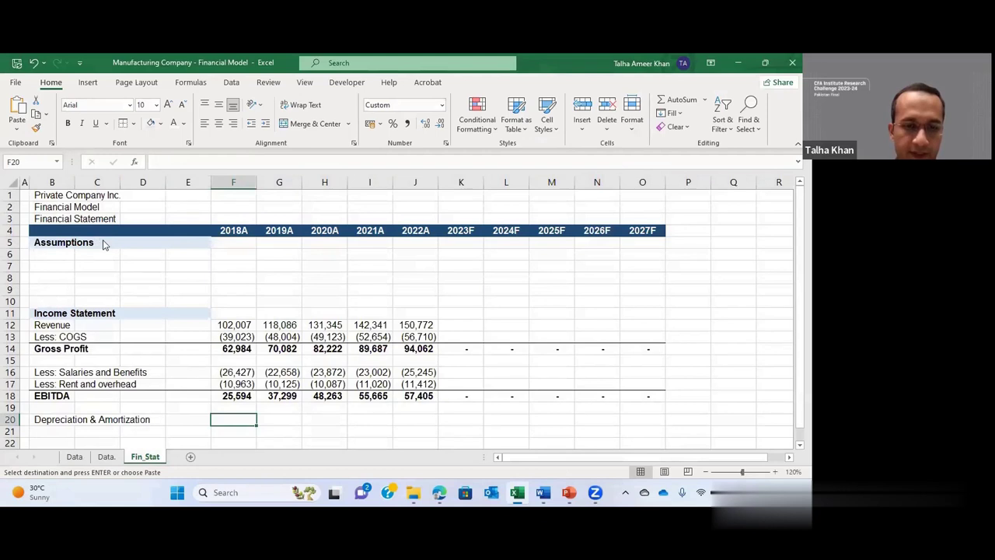
{"action": "key", "text": "ctrl+alt+v"}
{"action": "key", "text": "Down"}
{"action": "key", "text": "Down"}
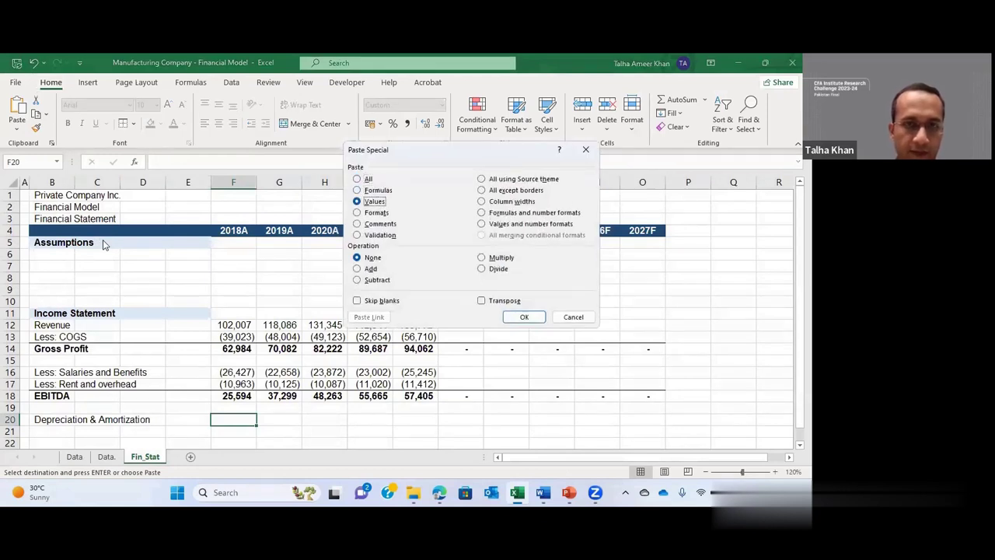
{"action": "key", "text": "Return"}
Step: Enter the label EBIT in B21, directly below Depreciation & Amortization
{"action": "key", "text": "Left"}
{"action": "key", "text": "Left"}
{"action": "key", "text": "Left"}
{"action": "key", "text": "Left"}
{"action": "key", "text": "Down"}
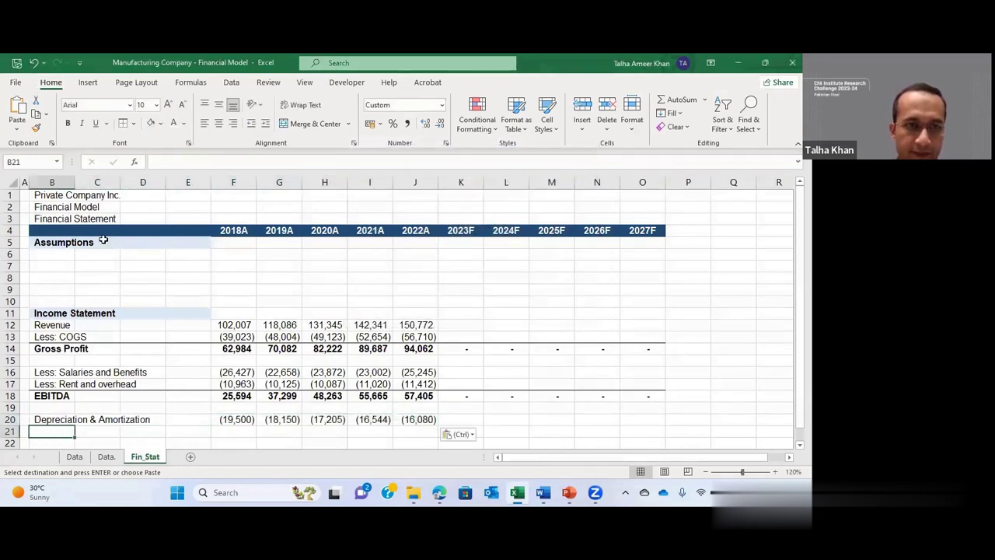
{"action": "scroll", "coordinate": [103, 240], "scroll_direction": "down", "scroll_amount": 1}
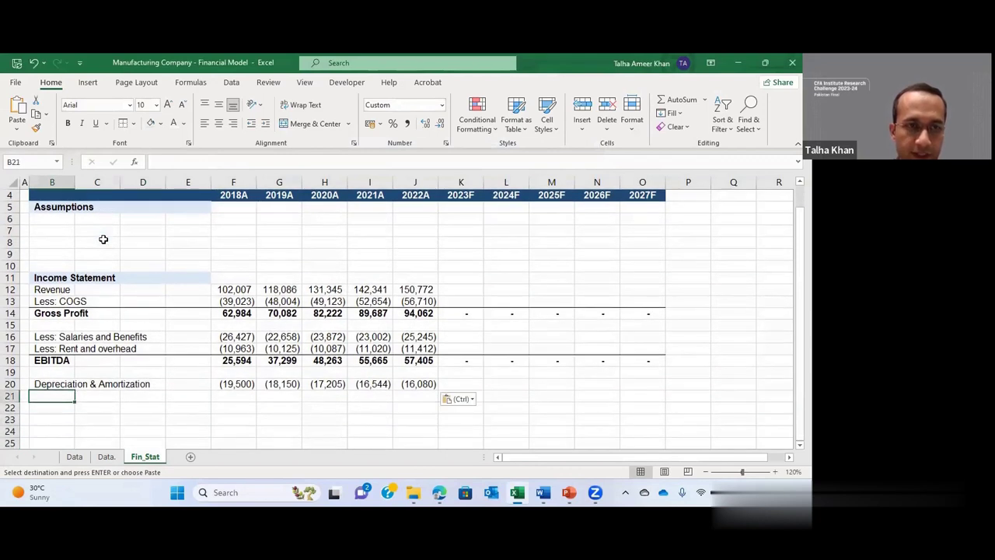
{"action": "type", "text": "EBIT"}
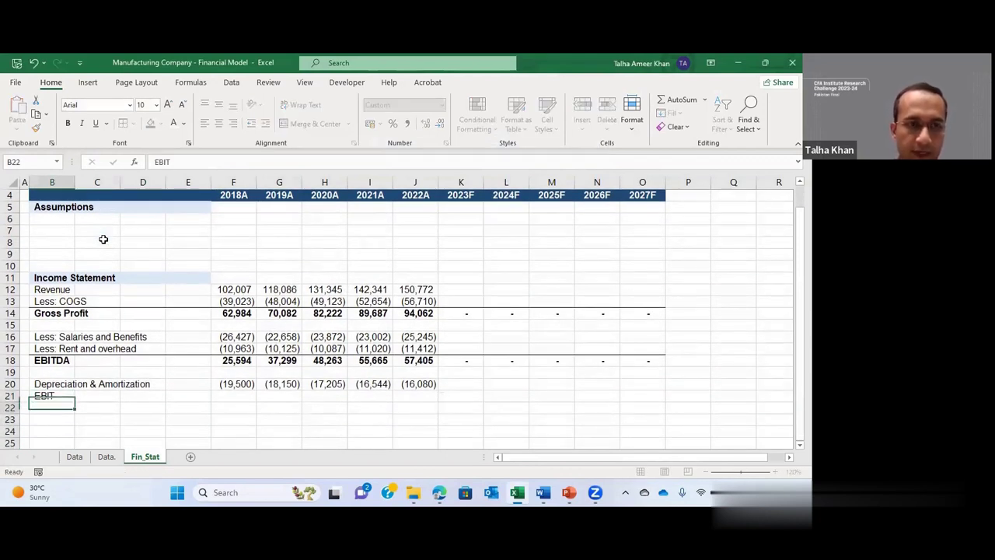
Step: Calculate the 2018A EBIT in F21 with the formula =SUM(F18:F20)
{"action": "key", "text": "shift+Right"}
{"action": "key", "text": "Right"}
{"action": "key", "text": "Right"}
{"action": "key", "text": "Right"}
{"action": "key", "text": "Right"}
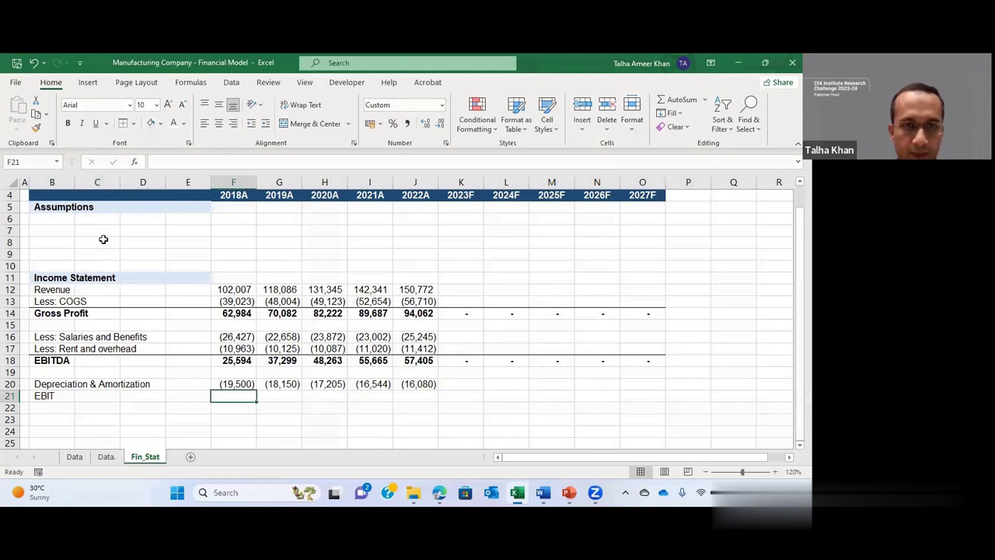
{"action": "type", "text": "=SUM("}
{"action": "key", "text": "Up"}
{"action": "key", "text": "Up"}
{"action": "key", "text": "Up"}
{"action": "key", "text": "shift+Down"}
{"action": "key", "text": "shift+Down"}
{"action": "key", "text": "ctrl+Return"}
Step: Fill the EBIT formula from F21 right through the 2027F column in O21
{"action": "key", "text": "shift+Right"}
{"action": "key", "text": "shift+Right"}
{"action": "key", "text": "shift+Right"}
{"action": "key", "text": "shift+Right"}
{"action": "key", "text": "shift+Right"}
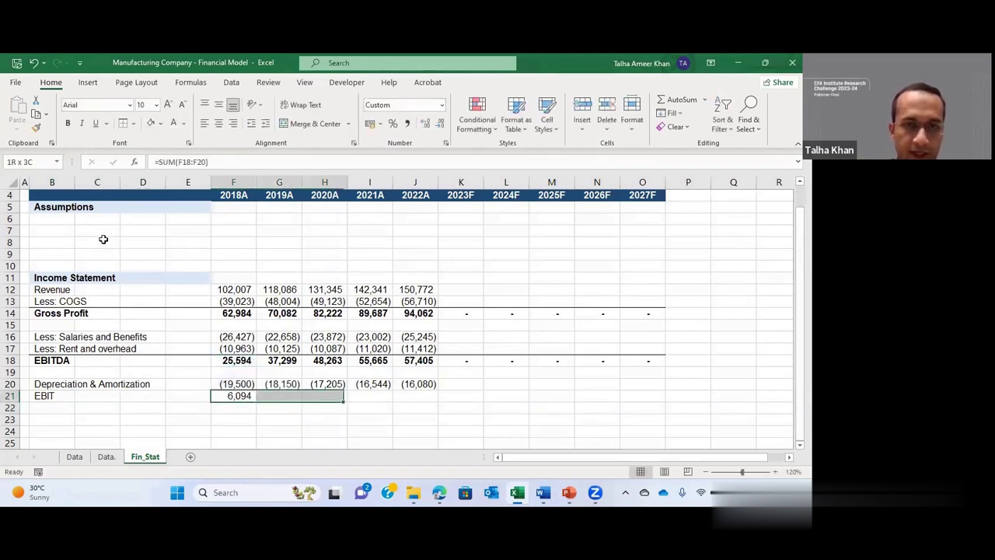
{"action": "key", "text": "shift+Right"}
{"action": "key", "text": "shift+Right"}
{"action": "key", "text": "shift+Right"}
{"action": "key", "text": "shift+Right"}
{"action": "key", "text": "ctrl+r"}
Step: Format the EBIT row B21:O21 as bold with a top border
{"action": "key", "text": "Left"}
{"action": "key", "text": "Left"}
{"action": "key", "text": "Left"}
{"action": "key", "text": "Left"}
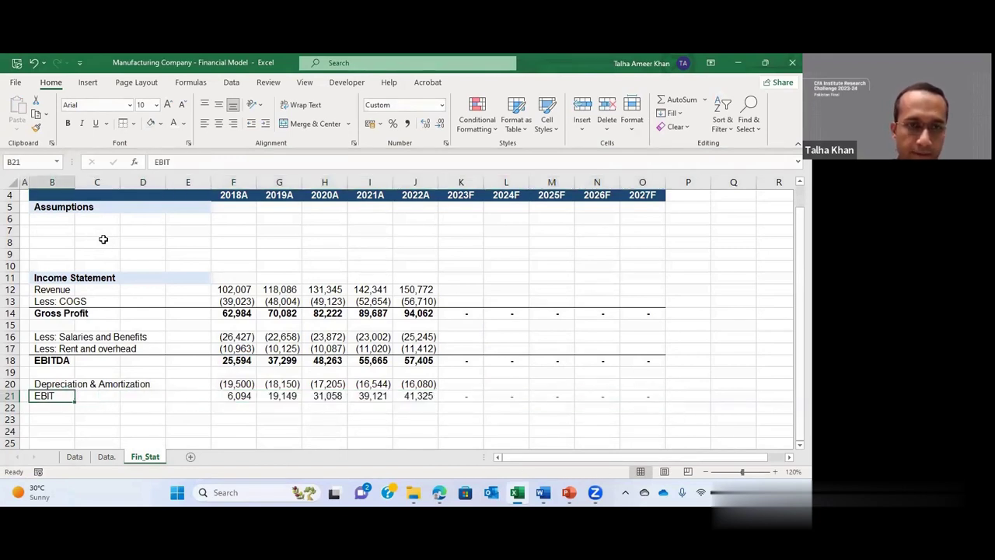
{"action": "key", "text": "ctrl+shift+Right"}
{"action": "key", "text": "ctrl+shift+Right"}
{"action": "key", "text": "ctrl+b"}
{"action": "key", "text": "alt+h"}
{"action": "key", "text": "b"}
{"action": "key", "text": "p"}
{"action": "key", "text": "Down"}
{"action": "key", "text": "Down"}
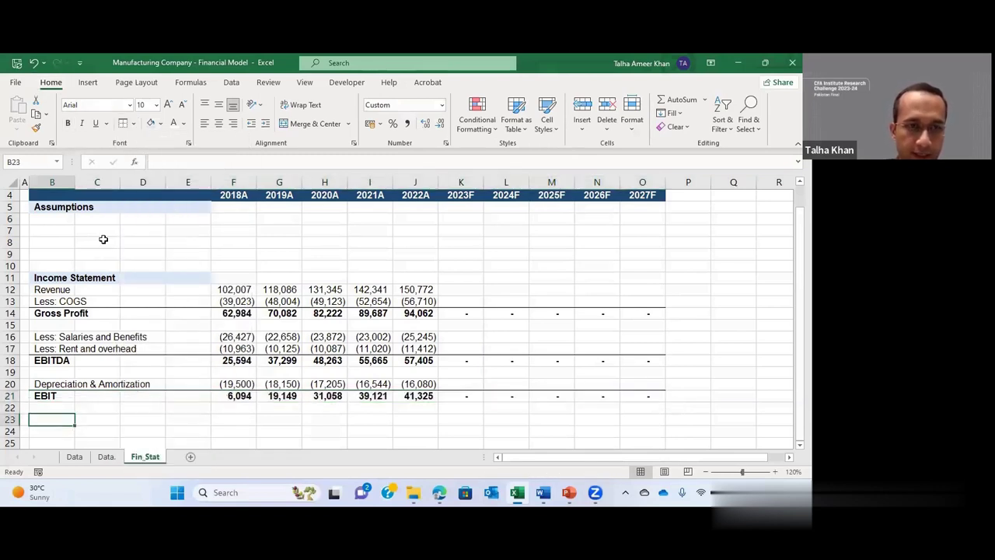
Step: Copy the Interest and Taxes labels from A12:A13 of the Data sheet
{"action": "key", "text": "ctrl+Page_Up"}
{"action": "key", "text": "ctrl+Page_Up"}
{"action": "key", "text": "Left"}
{"action": "key", "text": "Left"}
{"action": "key", "text": "Left"}
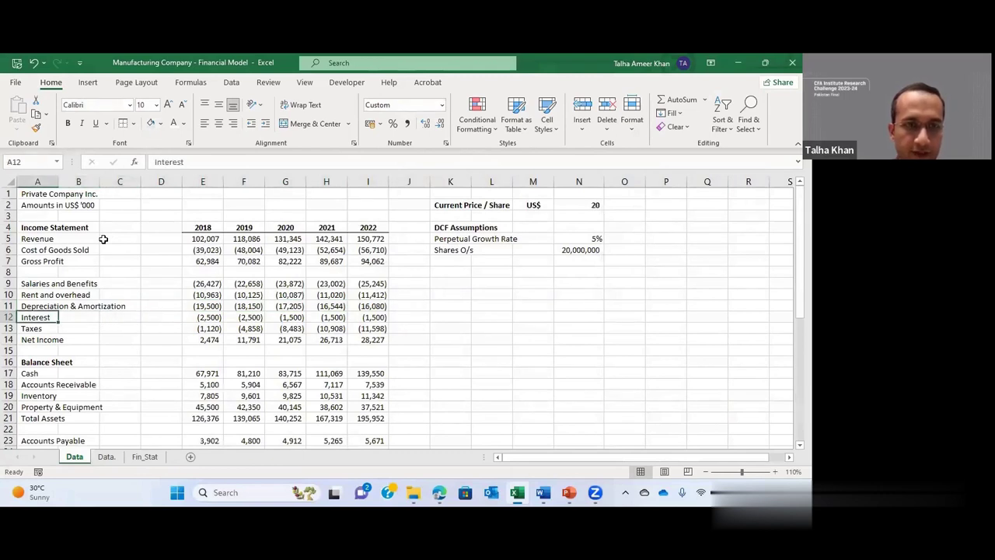
{"action": "key", "text": "shift+Right"}
{"action": "key", "text": "shift+Right"}
{"action": "key", "text": "shift+Right"}
{"action": "key", "text": "shift+Left"}
{"action": "key", "text": "shift+Left"}
{"action": "key", "text": "shift+Left"}
{"action": "key", "text": "shift+Down"}
{"action": "key", "text": "ctrl+c"}
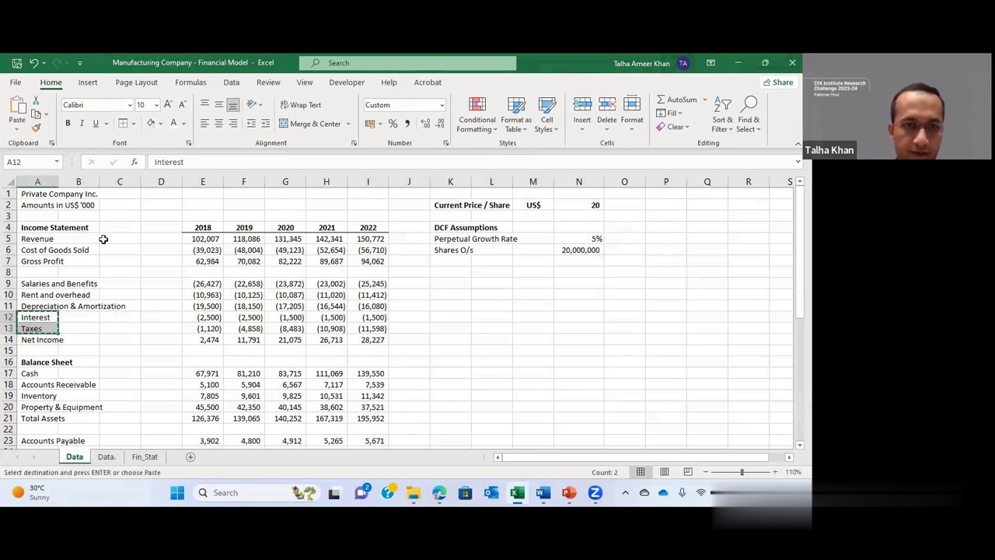
Step: Paste the copied Interest and Taxes labels as values into B23:B24 of Fin_Stat
{"action": "key", "text": "ctrl+Page_Down"}
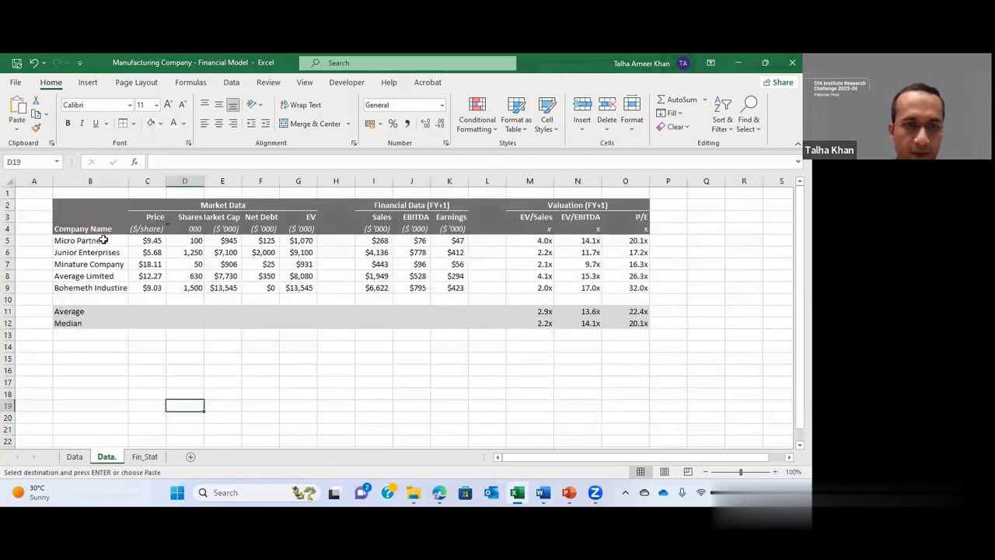
{"action": "key", "text": "ctrl+Page_Down"}
{"action": "key", "text": "alt"}
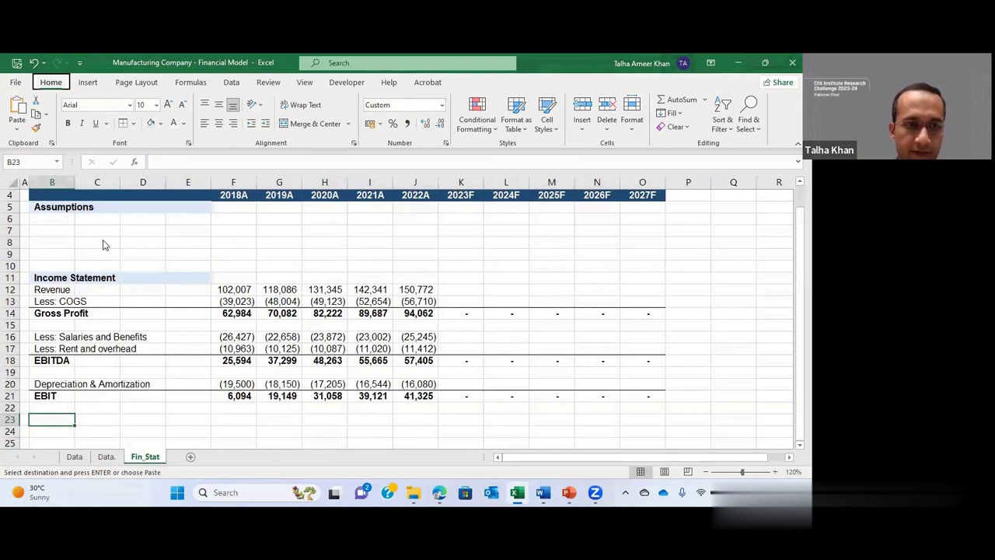
{"action": "key", "text": "h"}
{"action": "key", "text": "v"}
{"action": "key", "text": "s"}
{"action": "key", "text": "v"}
{"action": "key", "text": "Return"}
{"action": "key", "text": "Down"}
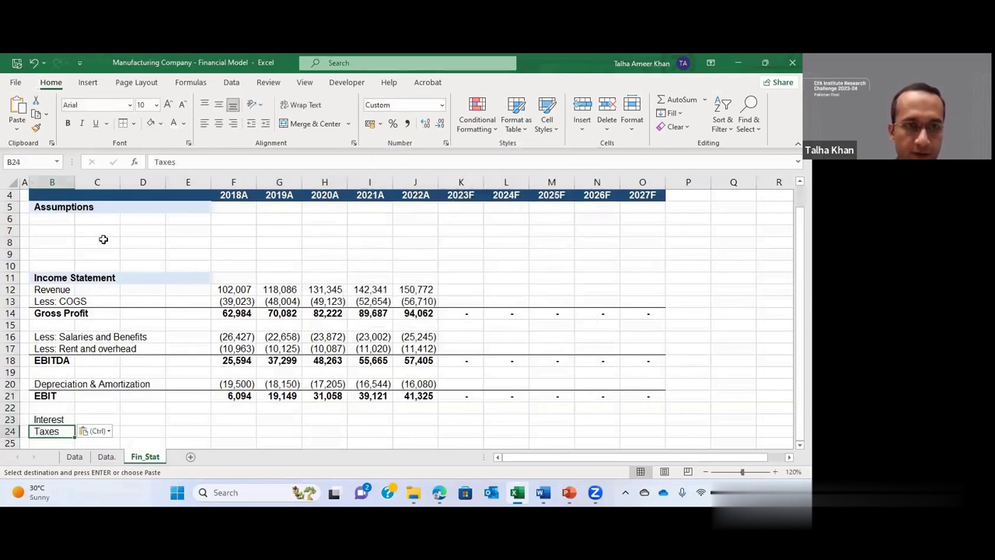
{"action": "key", "text": "Escape"}
{"action": "key", "text": "alt+h"}
{"action": "key", "text": "i"}
{"action": "key", "text": "r"}
{"action": "key", "text": "F4"}
{"action": "key", "text": "Up"}
{"action": "key", "text": "Right"}
{"action": "key", "text": "Right"}
{"action": "key", "text": "Right"}
{"action": "key", "text": "Right"}
{"action": "key", "text": "ctrl+z"}
{"action": "key", "text": "ctrl+z"}
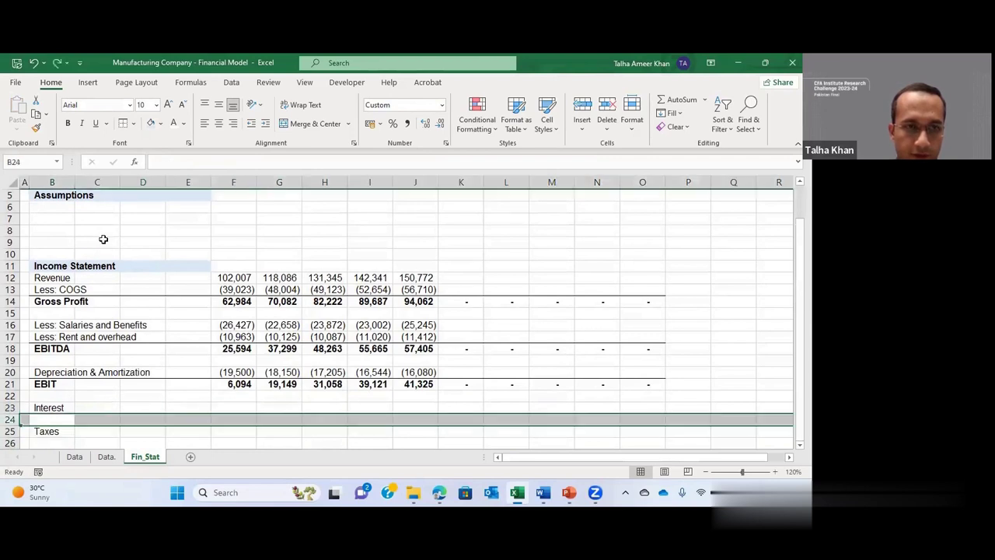
Step: Copy the 2018 to 2022 Interest and Taxes figures from E12:I13 of the Data sheet
{"action": "key", "text": "ctrl+Page_Up"}
{"action": "key", "text": "Right"}
{"action": "key", "text": "Right"}
{"action": "key", "text": "Right"}
{"action": "key", "text": "Right"}
{"action": "key", "text": "shift+Down"}
{"action": "key", "text": "shift+Right"}
{"action": "key", "text": "shift+Right"}
{"action": "key", "text": "shift+Right"}
{"action": "key", "text": "shift+Right"}
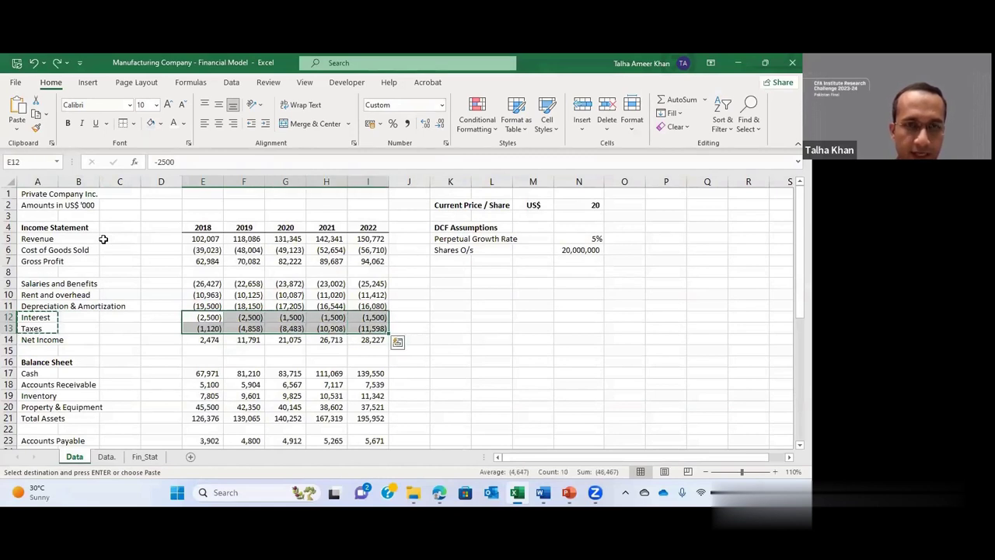
{"action": "key", "text": "ctrl+c"}
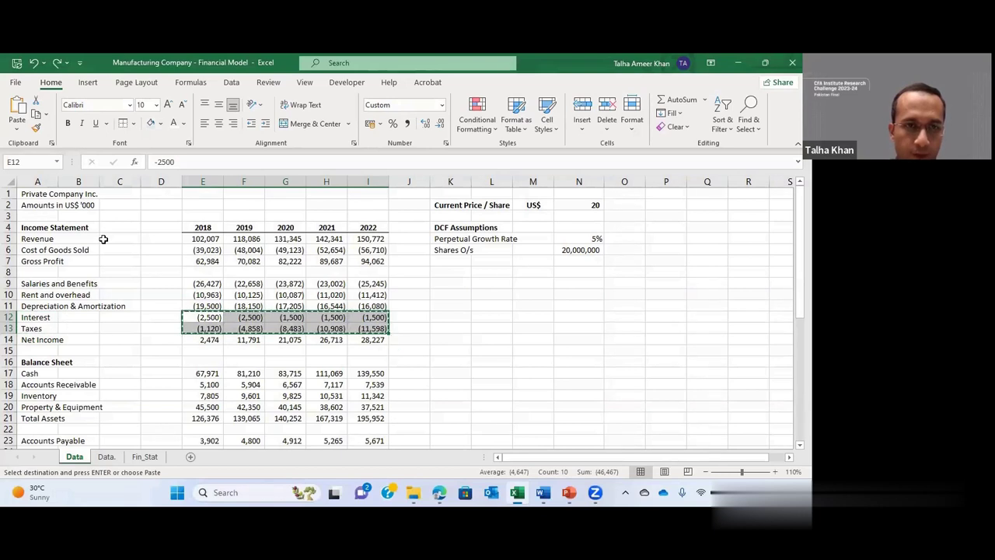
Step: Paste the copied Interest and Taxes figures as values into F23:J24 of Fin_Stat
{"action": "key", "text": "ctrl+Page_Down"}
{"action": "key", "text": "ctrl+Page_Down"}
{"action": "key", "text": "Up"}
{"action": "key", "text": "Up"}
{"action": "key", "text": "Right"}
{"action": "key", "text": "Right"}
{"action": "key", "text": "Right"}
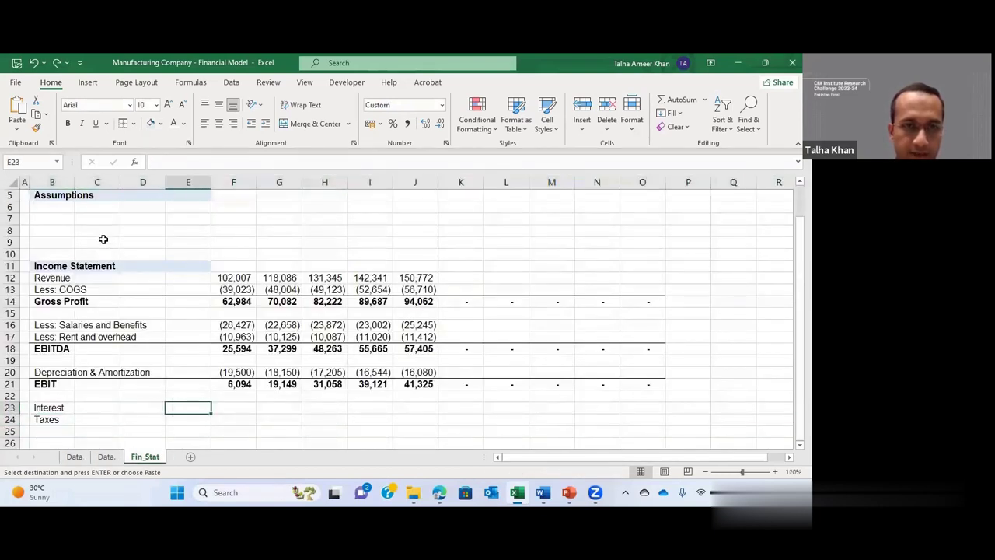
{"action": "key", "text": "Right"}
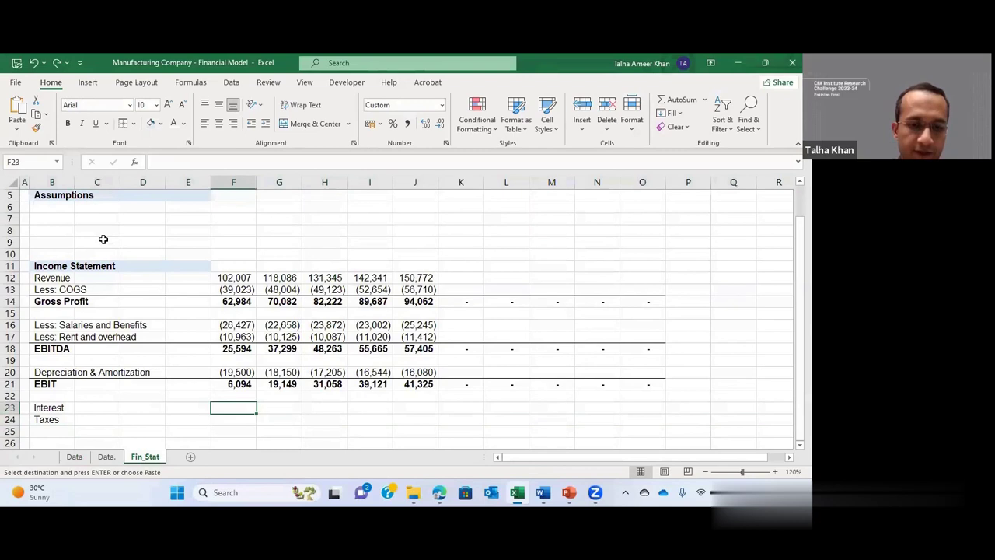
{"action": "key", "text": "alt+h"}
{"action": "key", "text": "v"}
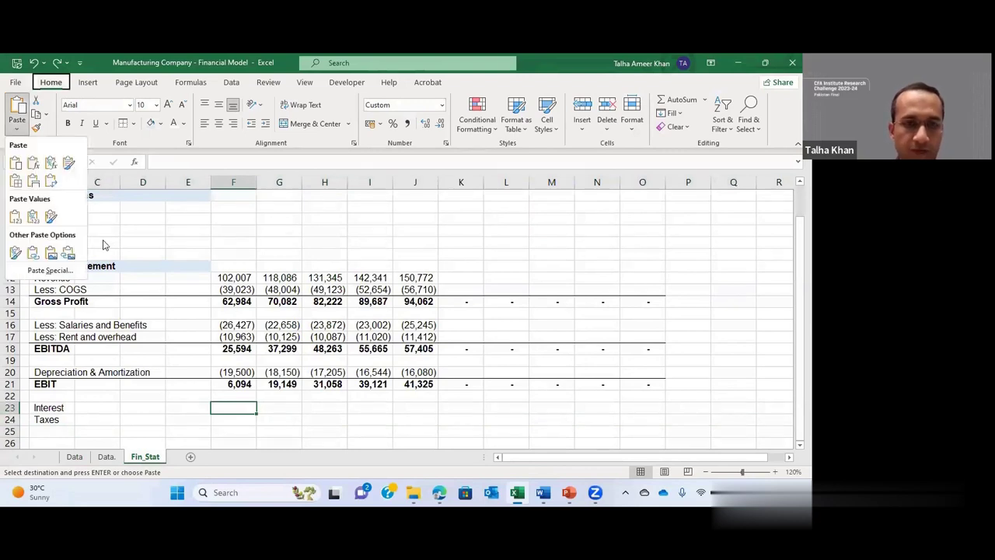
{"action": "key", "text": "s"}
{"action": "key", "text": "v"}
{"action": "key", "text": "Return"}
Step: Insert two blank rows above the Taxes row in Fin_Stat
{"action": "key", "text": "Down"}
{"action": "key", "text": "shift+space"}
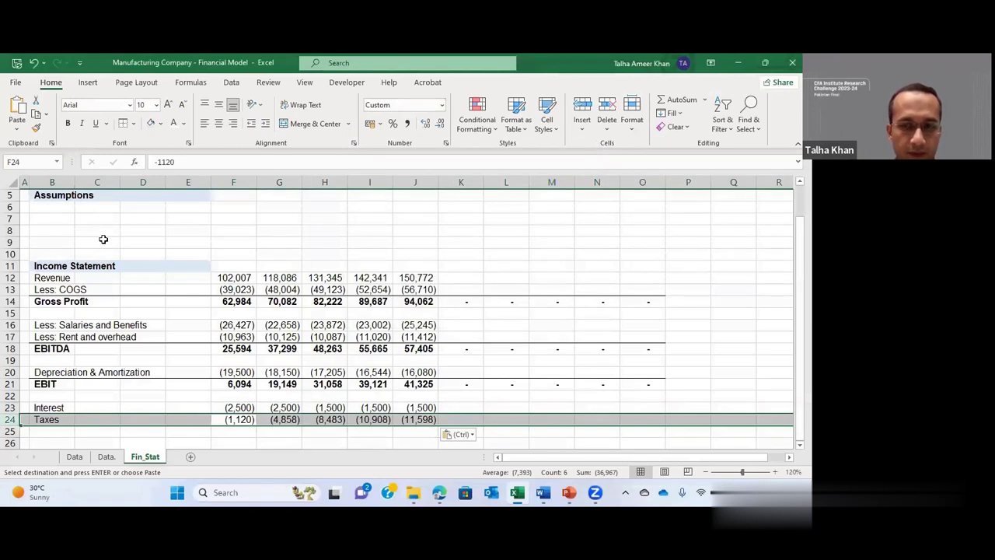
{"action": "key", "text": "ctrl+plus"}
{"action": "key", "text": "ctrl+plus"}
Step: Enter the label EBT in B24, directly below Interest
{"action": "key", "text": "Left"}
{"action": "key", "text": "Left"}
{"action": "key", "text": "Left"}
{"action": "key", "text": "Left"}
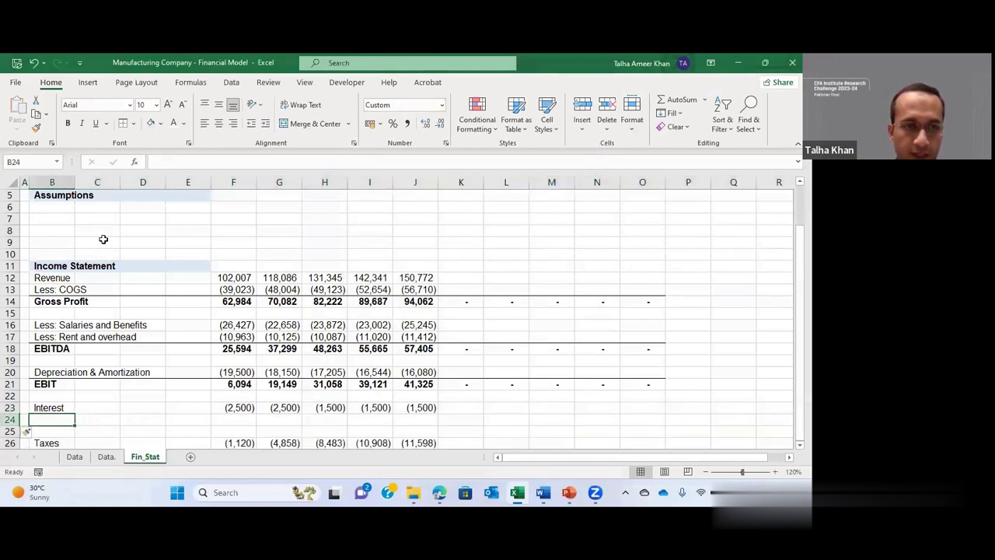
{"action": "type", "text": "EBT"}
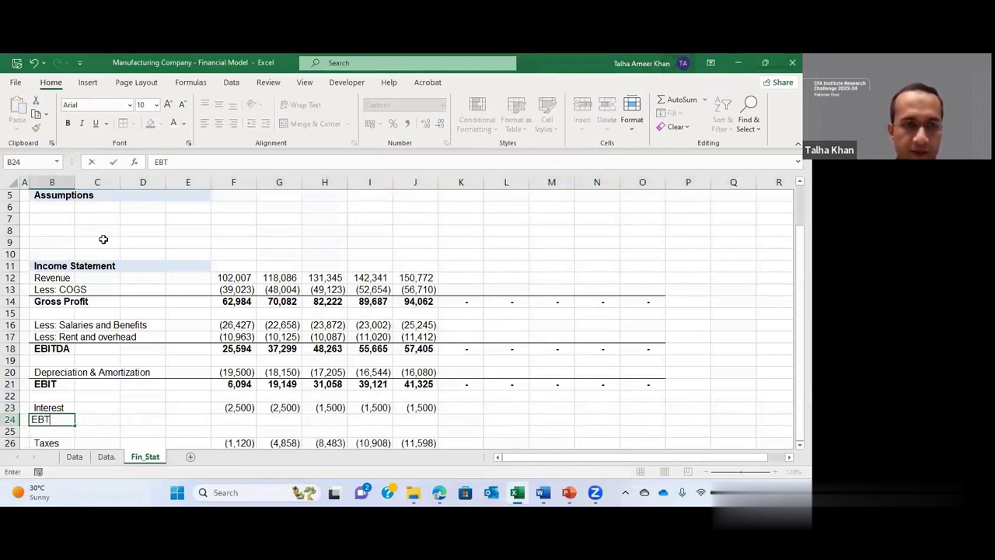
{"action": "key", "text": "Return"}
Step: Calculate the 2018A EBT in F24 with the formula =SUM(F21:F23)
{"action": "key", "text": "Up"}
{"action": "key", "text": "Right"}
{"action": "key", "text": "Right"}
{"action": "key", "text": "Right"}
{"action": "key", "text": "Right"}
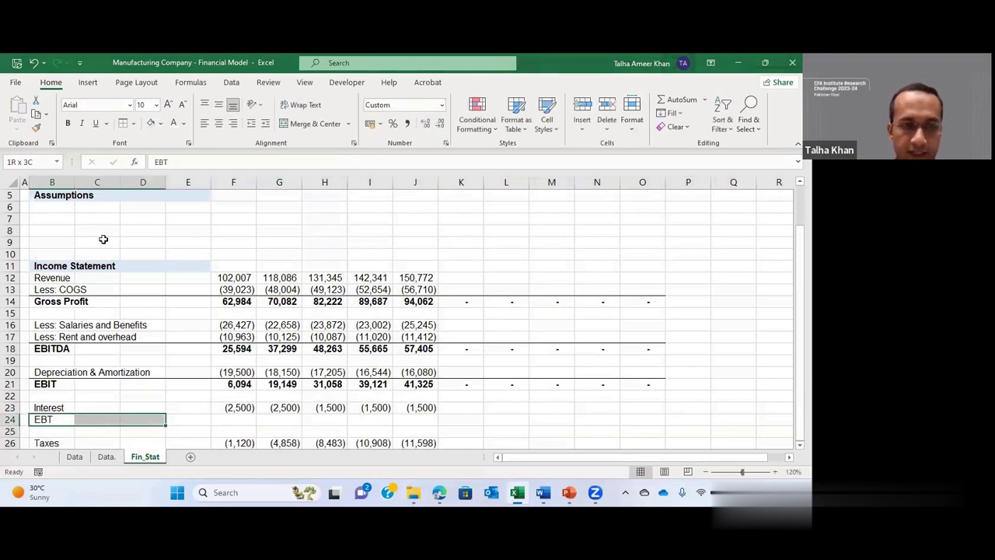
{"action": "key", "text": "alt+equal"}
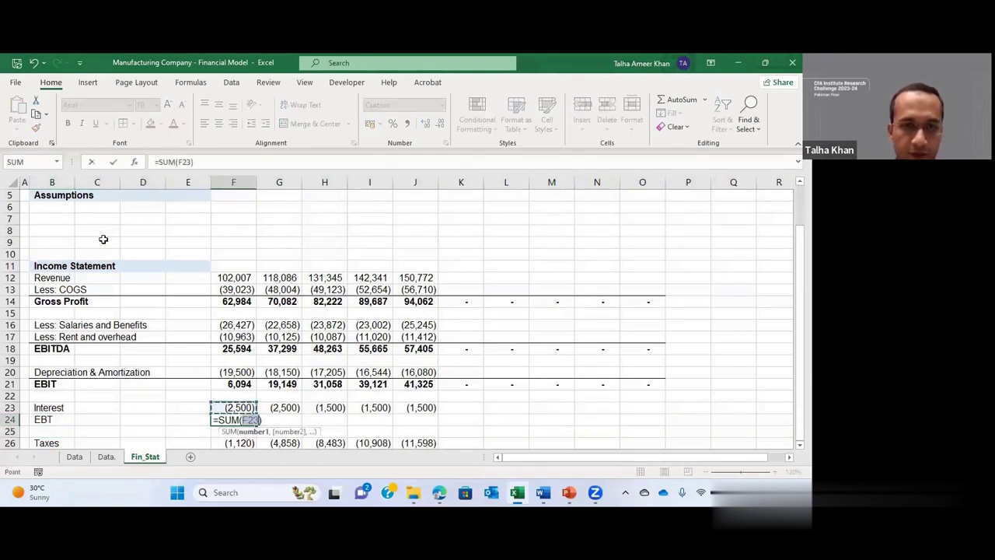
{"action": "key", "text": "shift+Up"}
{"action": "key", "text": "shift+Up"}
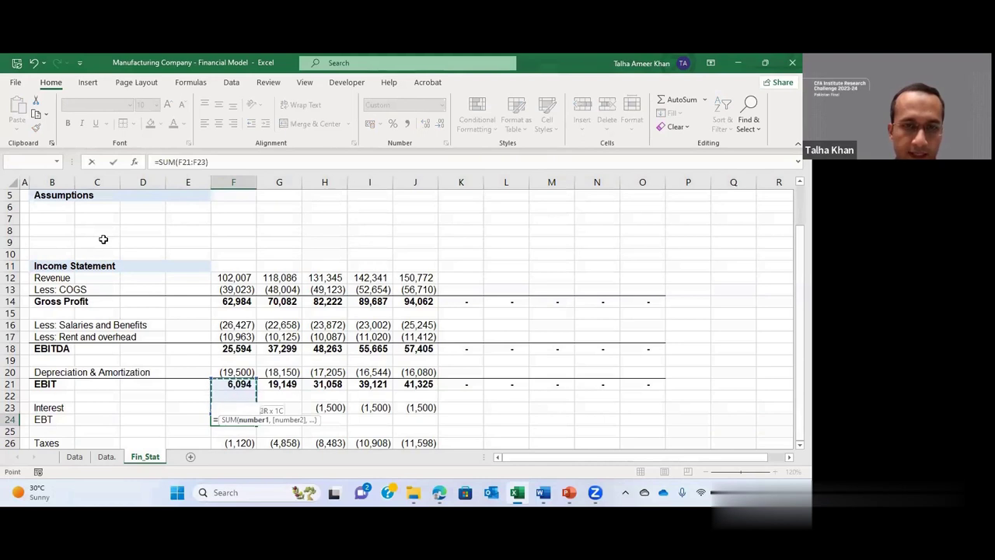
{"action": "key", "text": "Return"}
Step: Fill the EBT formula from F24 right through the 2027F column in O24
{"action": "key", "text": "Up"}
{"action": "key", "text": "shift+Right"}
{"action": "key", "text": "shift+Right"}
{"action": "key", "text": "shift+Right"}
{"action": "key", "text": "shift+Right"}
{"action": "key", "text": "shift+Right"}
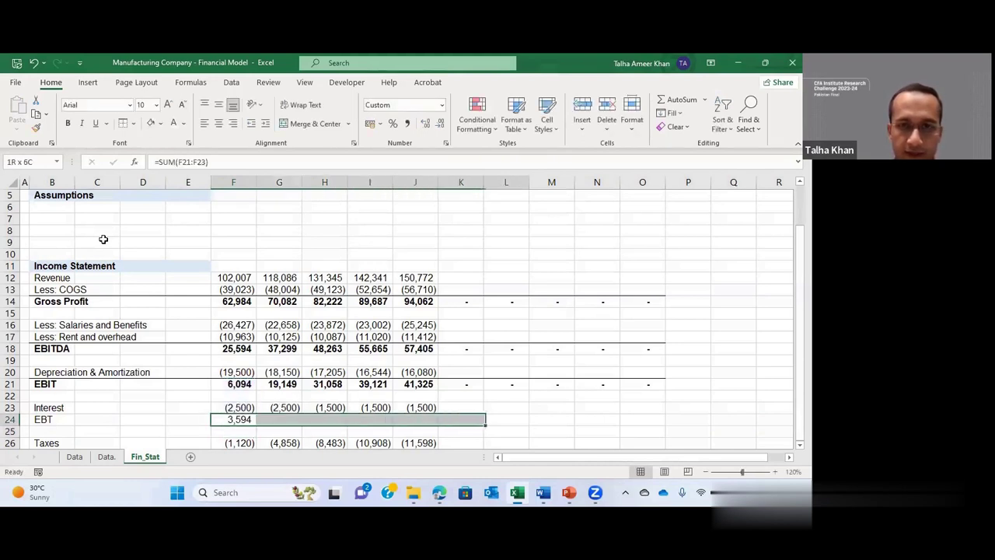
{"action": "key", "text": "shift+Right"}
{"action": "key", "text": "shift+Right"}
{"action": "key", "text": "shift+Right"}
{"action": "key", "text": "shift+Right"}
{"action": "key", "text": "ctrl+r"}
{"action": "key", "text": "Left"}
{"action": "key", "text": "Left"}
{"action": "key", "text": "Left"}
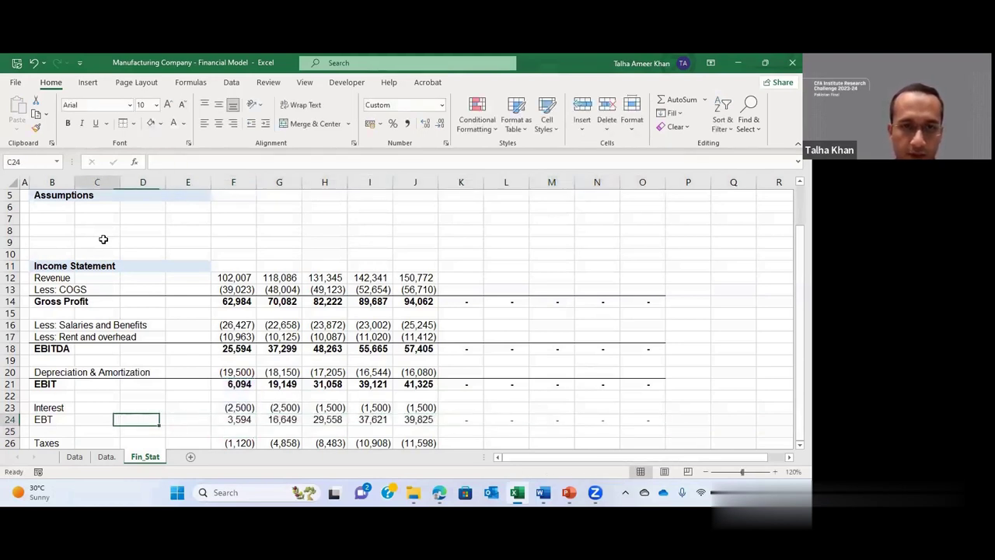
Step: Make the EBT row bold across B24:O24 and add a top border to it
{"action": "key", "text": "Left"}
{"action": "key", "text": "shift+Right"}
{"action": "key", "text": "shift+Right"}
{"action": "key", "text": "shift+Right"}
{"action": "key", "text": "shift+Right"}
{"action": "key", "text": "shift+Right"}
{"action": "key", "text": "shift+Right"}
{"action": "key", "text": "shift+Right"}
{"action": "key", "text": "shift+Right"}
{"action": "key", "text": "shift+Right"}
{"action": "key", "text": "shift+Right"}
{"action": "key", "text": "shift+Right"}
{"action": "key", "text": "shift+Right"}
{"action": "key", "text": "shift+Right"}
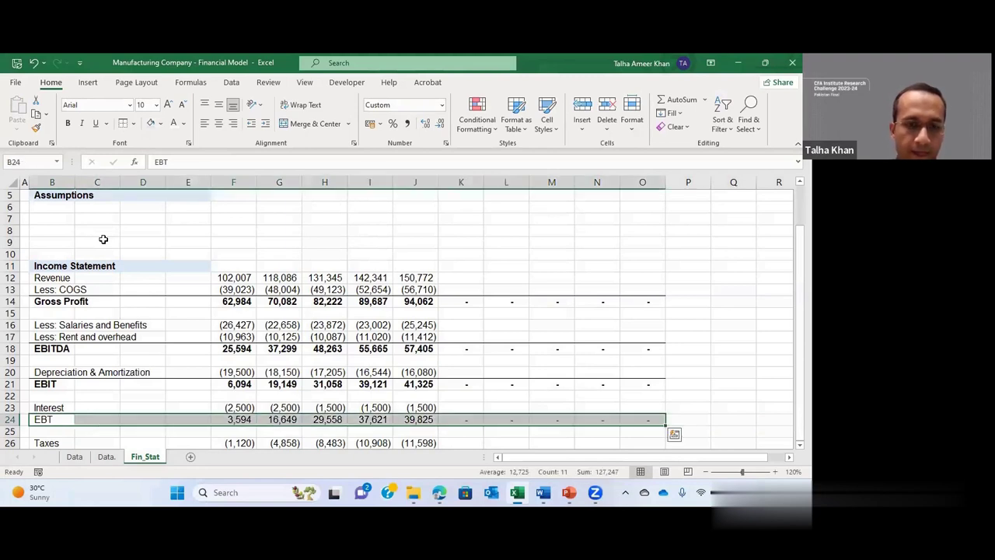
{"action": "key", "text": "ctrl+b"}
{"action": "key", "text": "alt"}
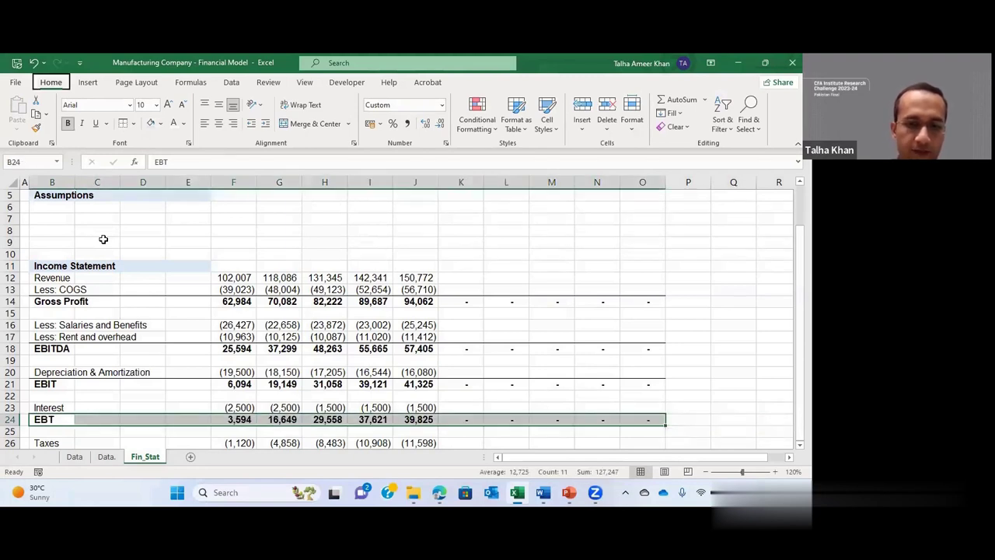
{"action": "key", "text": "Escape"}
Step: Enter the label Net Income in B27, directly below Taxes
{"action": "key", "text": "Down"}
{"action": "key", "text": "Down"}
{"action": "key", "text": "Down"}
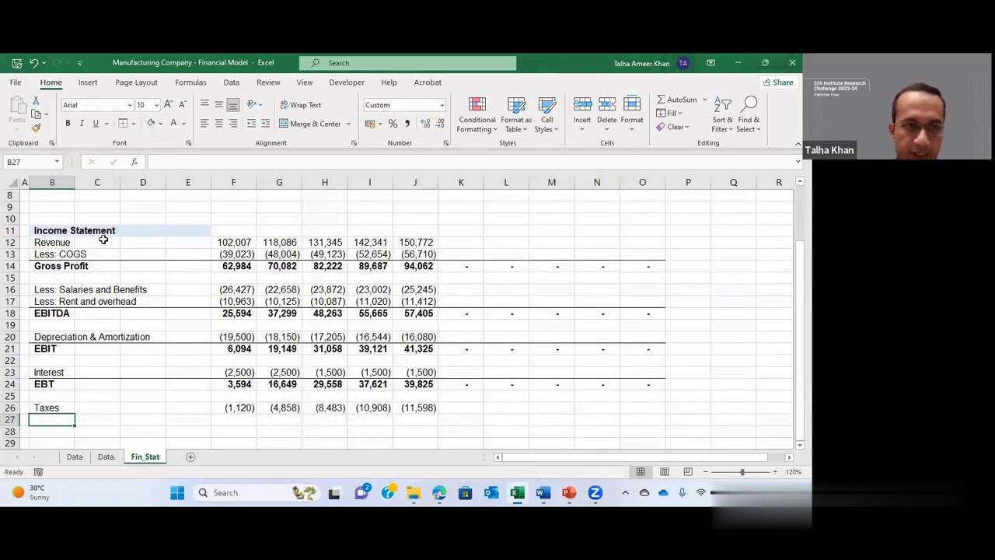
{"action": "type", "text": "Ne"}
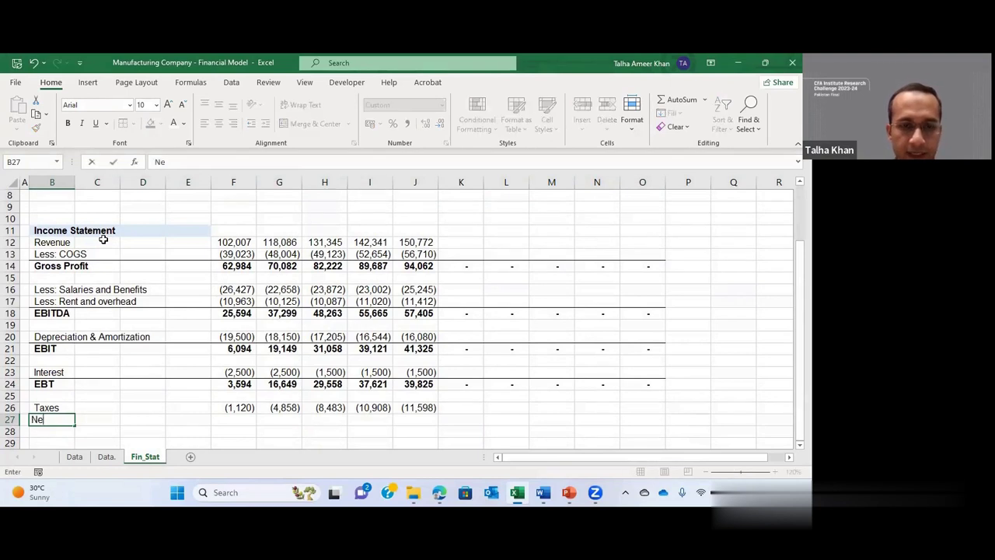
{"action": "type", "text": "t Income"}
{"action": "key", "text": "Return"}
Step: Calculate the 2018A net income in F27 with the formula =SUM(F24:F26)
{"action": "key", "text": "Up"}
{"action": "key", "text": "Right"}
{"action": "key", "text": "Right"}
{"action": "key", "text": "Right"}
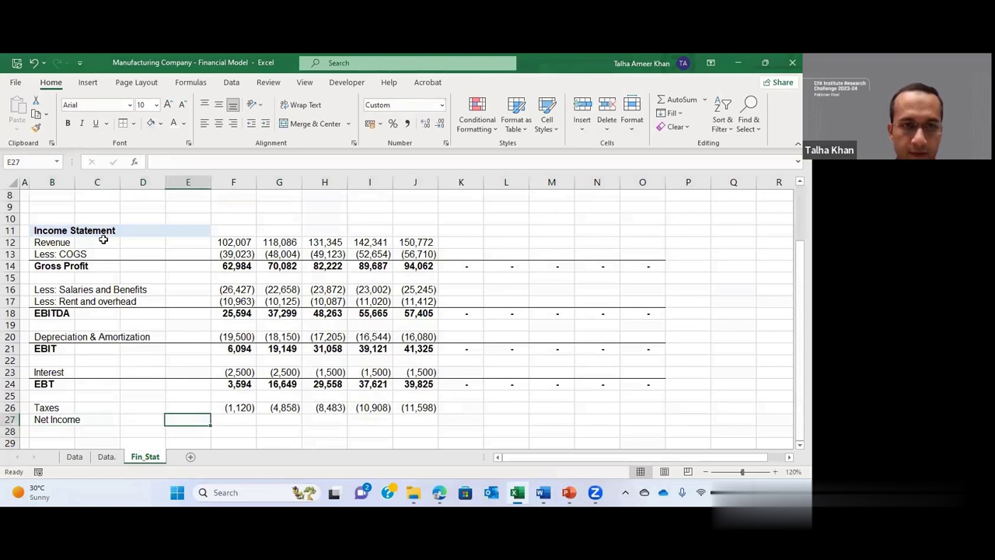
{"action": "key", "text": "Right"}
{"action": "key", "text": "alt+equal"}
{"action": "key", "text": "Up"}
{"action": "key", "text": "Up"}
{"action": "key", "text": "shift+Down"}
{"action": "key", "text": "shift+Down"}
{"action": "key", "text": "Return"}
Step: Fill the Net Income formula from F27 right through the 2027F column in O27
{"action": "key", "text": "Up"}
{"action": "key", "text": "shift+Right"}
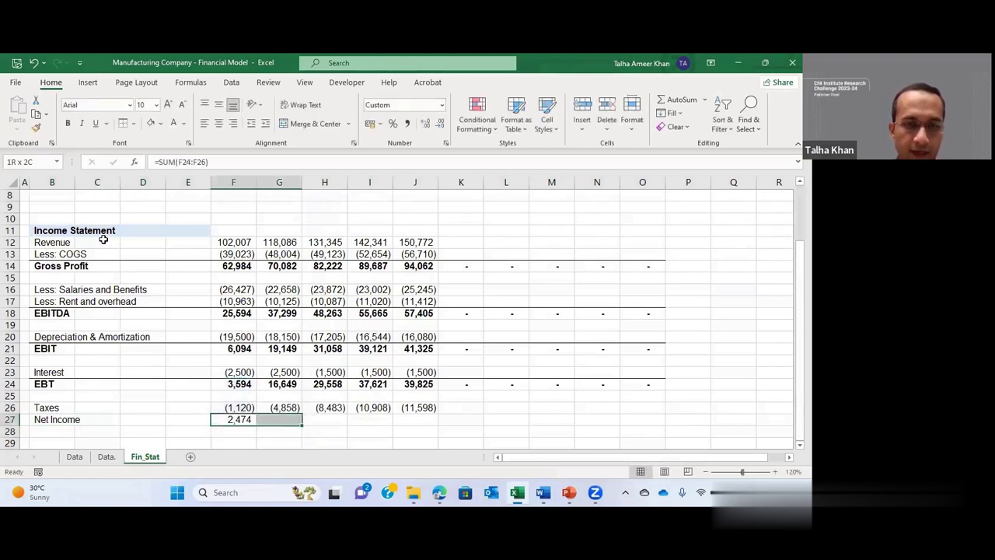
{"action": "key", "text": "shift+Right"}
{"action": "key", "text": "shift+Right"}
{"action": "key", "text": "shift+Right"}
{"action": "key", "text": "shift+Right"}
{"action": "key", "text": "shift+Right"}
{"action": "key", "text": "shift+Right"}
{"action": "key", "text": "shift+Right"}
{"action": "key", "text": "shift+Right"}
{"action": "key", "text": "ctrl+r"}
Step: Make the Net Income row bold across B27:O27 and add a top border to it
{"action": "key", "text": "ctrl+Left"}
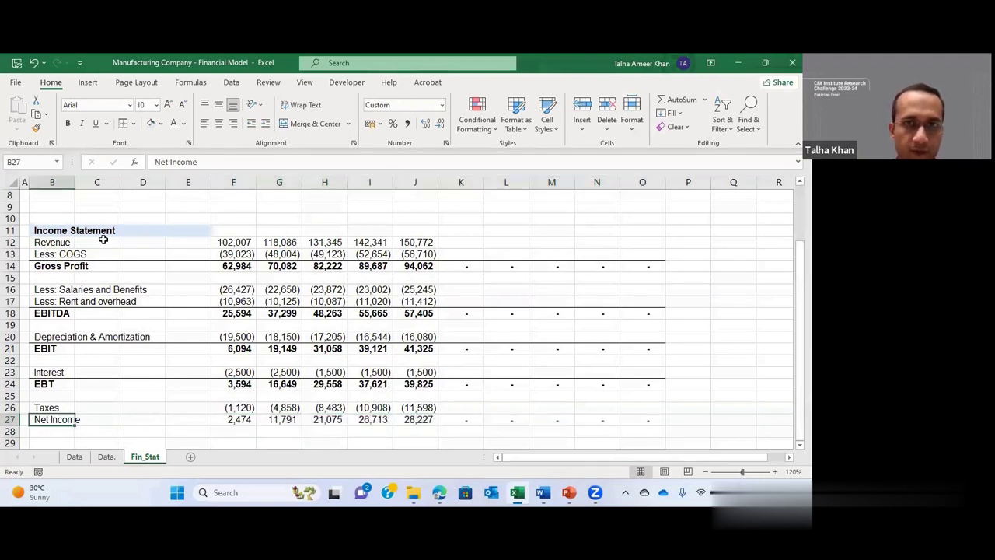
{"action": "key", "text": "ctrl+shift+Right"}
{"action": "key", "text": "ctrl+shift+Right"}
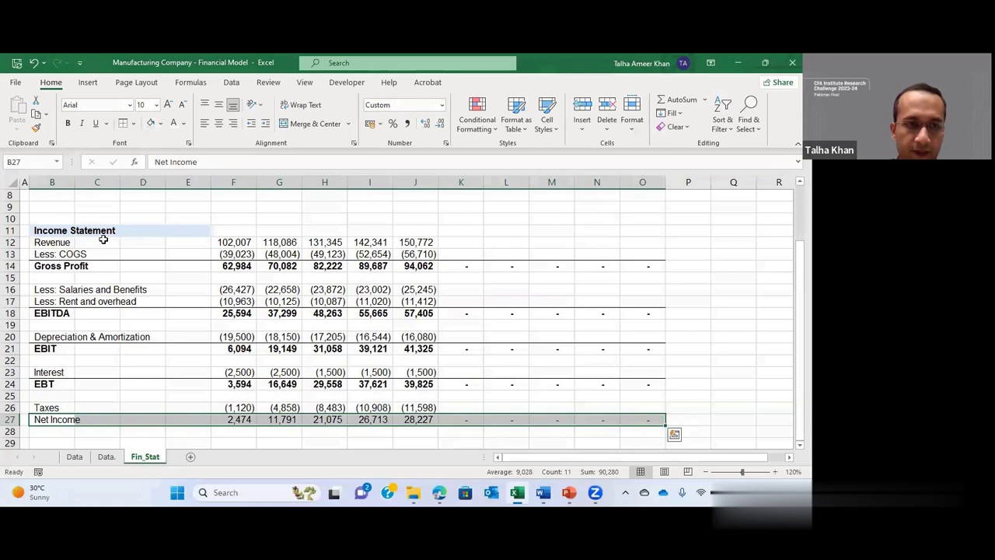
{"action": "key", "text": "ctrl+b"}
{"action": "key", "text": "alt+h"}
{"action": "key", "text": "b"}
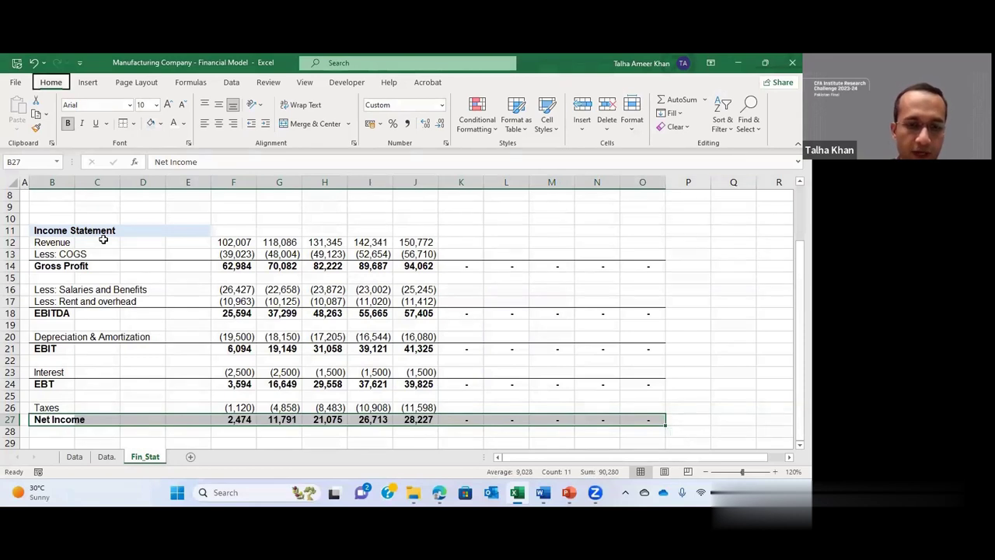
{"action": "key", "text": "o"}
{"action": "key", "text": "Down"}
{"action": "key", "text": "Down"}
{"action": "key", "text": "Down"}
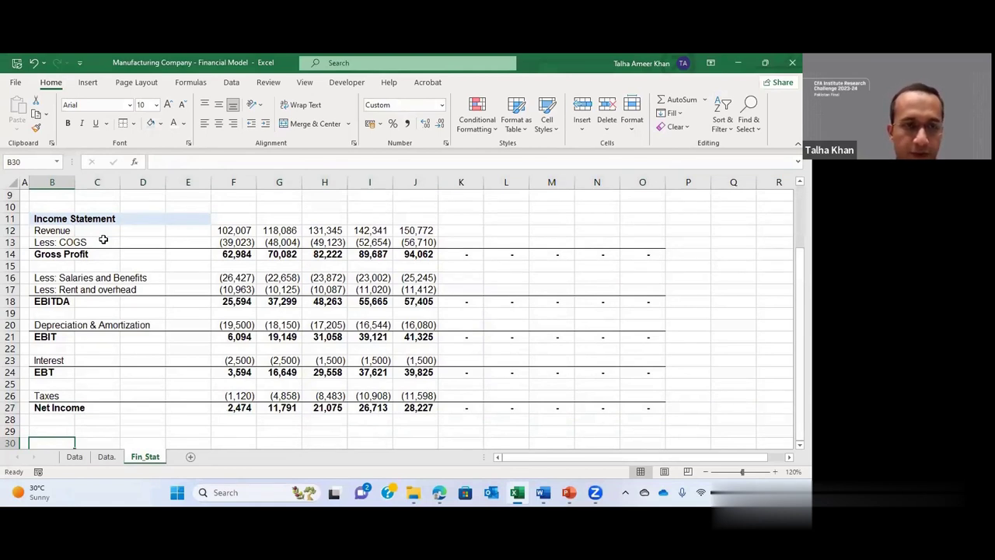
Step: Compare the calculated Net Income row in Fin_Stat with the net income figures on the Data sheet
{"action": "key", "text": "Up"}
{"action": "key", "text": "Up"}
{"action": "key", "text": "Up"}
{"action": "key", "text": "Right"}
{"action": "key", "text": "Right"}
{"action": "key", "text": "Up"}
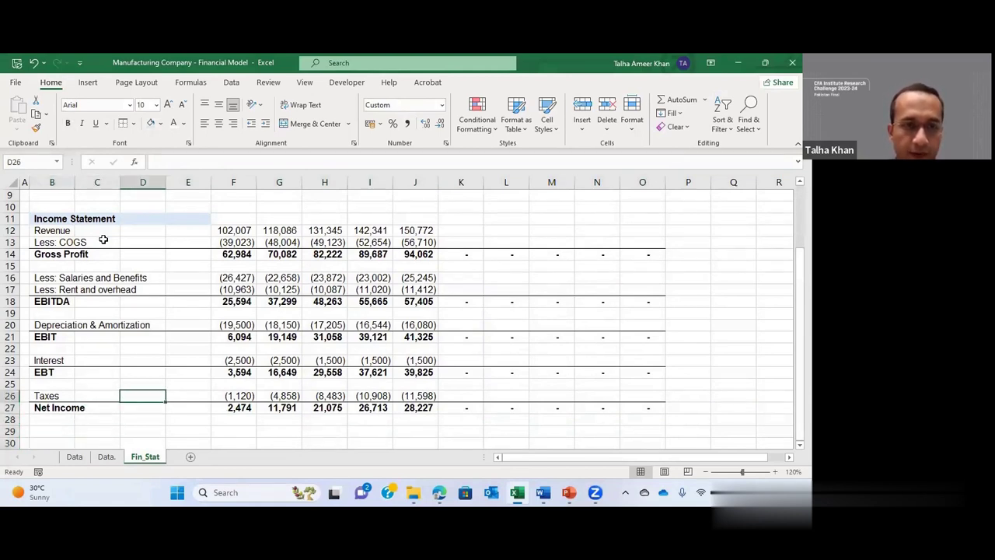
{"action": "key", "text": "Right"}
{"action": "key", "text": "Down"}
{"action": "key", "text": "Right"}
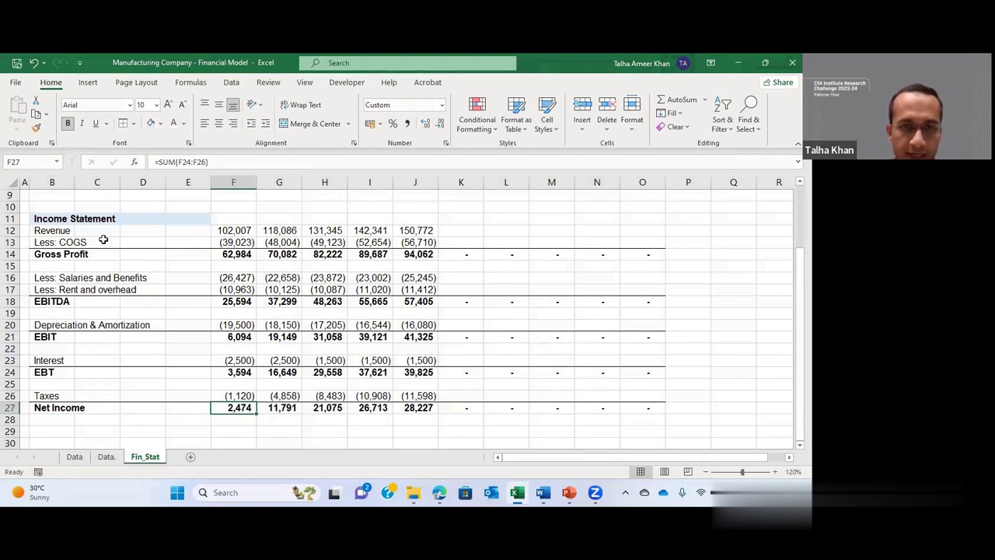
{"action": "key", "text": "Right"}
{"action": "key", "text": "Right"}
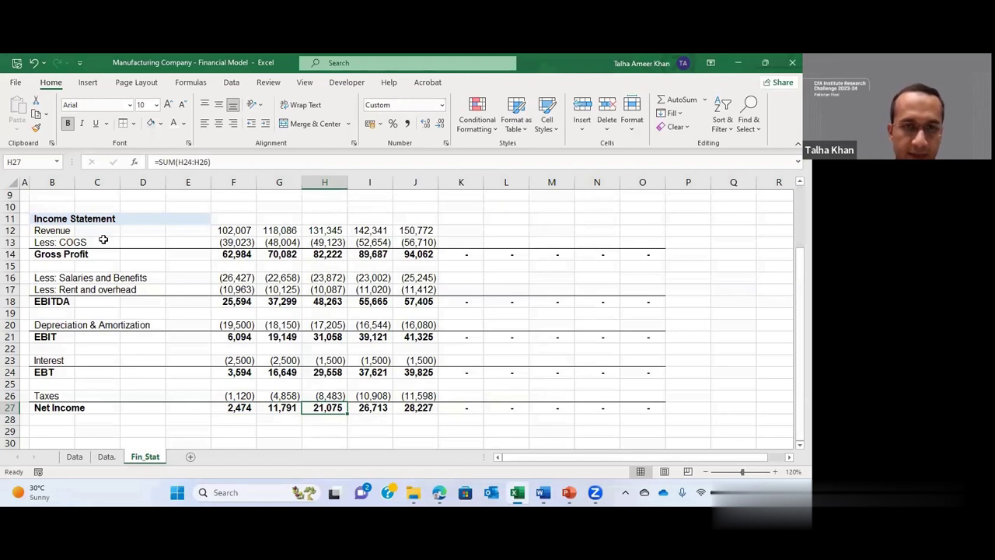
{"action": "key", "text": "ctrl+Page_Up"}
{"action": "key", "text": "ctrl+Page_Up"}
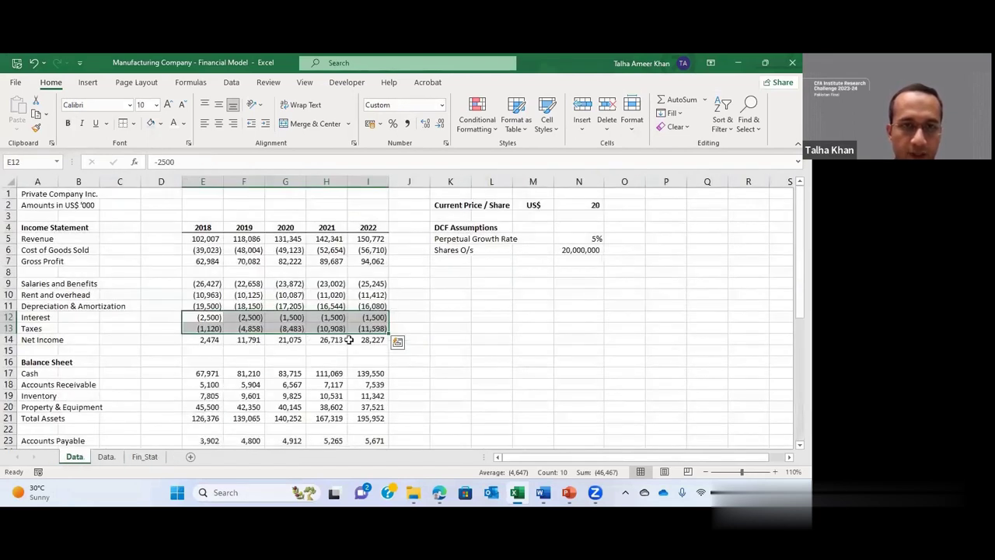
{"action": "left_click", "coordinate": [349, 340]}
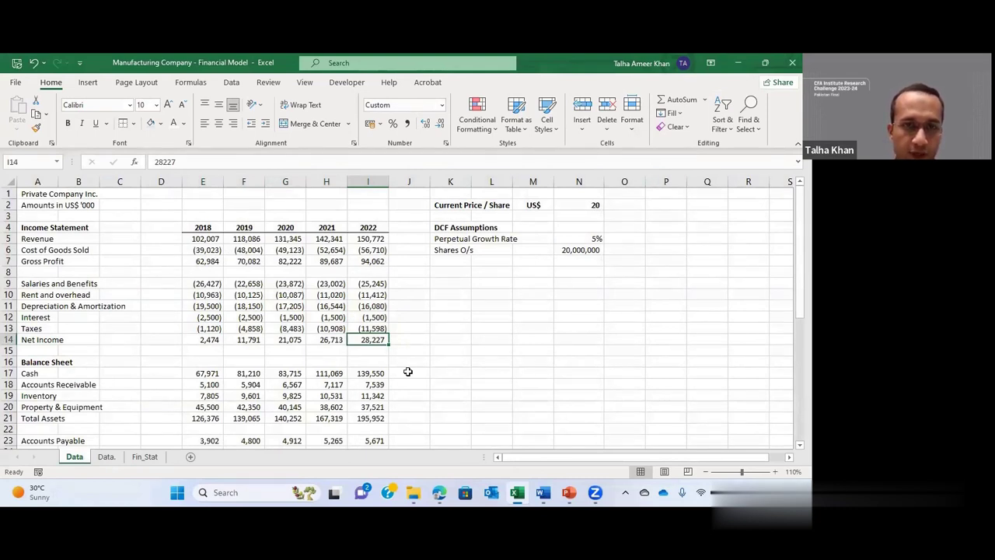
{"action": "key", "text": "ctrl+Page_Down"}
{"action": "key", "text": "ctrl+Page_Down"}
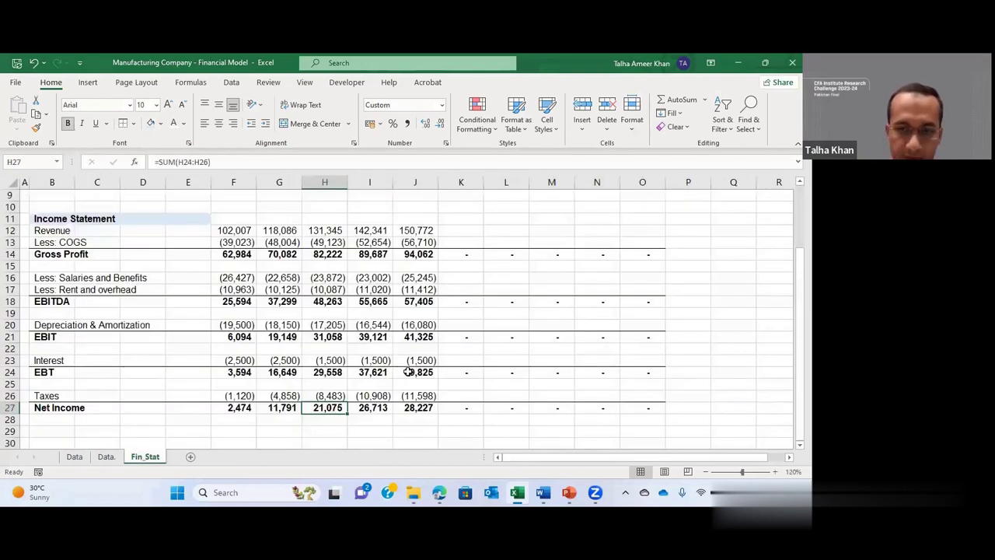
{"action": "key", "text": "Right"}
{"action": "key", "text": "Right"}
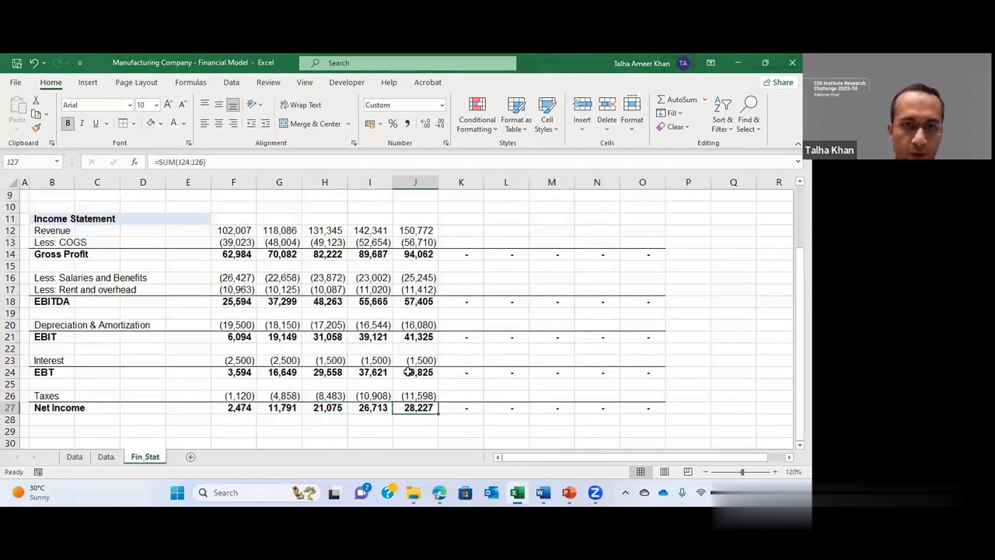
Step: Freeze the panes at F5 so the year header row and the label columns are locked
{"action": "key", "text": "Up"}
{"action": "key", "text": "Up"}
{"action": "key", "text": "Up"}
{"action": "key", "text": "Up"}
{"action": "key", "text": "Up"}
{"action": "key", "text": "Up"}
{"action": "key", "text": "Up"}
{"action": "key", "text": "Up"}
{"action": "key", "text": "Up"}
{"action": "key", "text": "Up"}
{"action": "key", "text": "Up"}
{"action": "key", "text": "Up"}
{"action": "key", "text": "Up"}
{"action": "key", "text": "Up"}
{"action": "key", "text": "Up"}
{"action": "key", "text": "Up"}
{"action": "key", "text": "Up"}
{"action": "key", "text": "Up"}
{"action": "key", "text": "Up"}
{"action": "key", "text": "Up"}
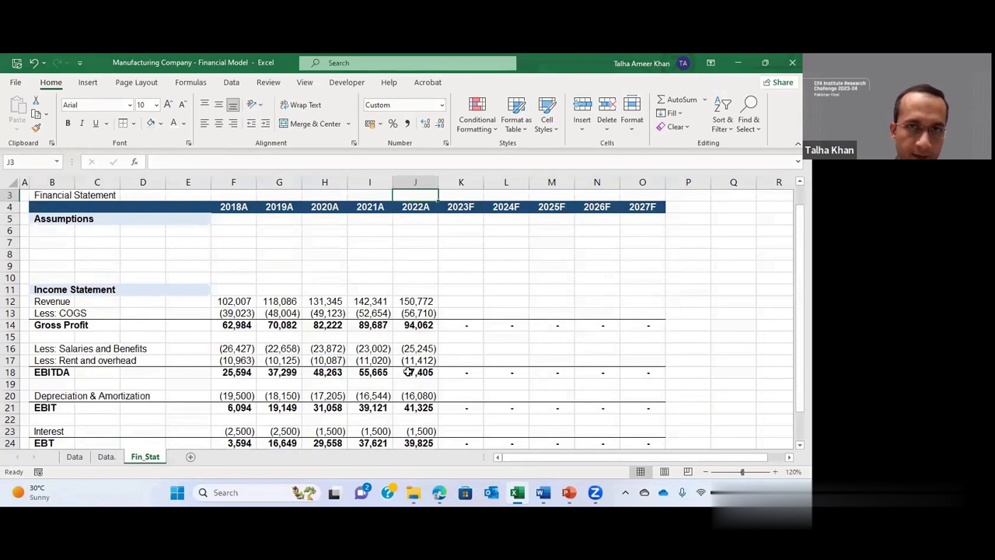
{"action": "key", "text": "Down"}
{"action": "key", "text": "Down"}
{"action": "key", "text": "Left"}
{"action": "key", "text": "Left"}
{"action": "key", "text": "Left"}
{"action": "key", "text": "Left"}
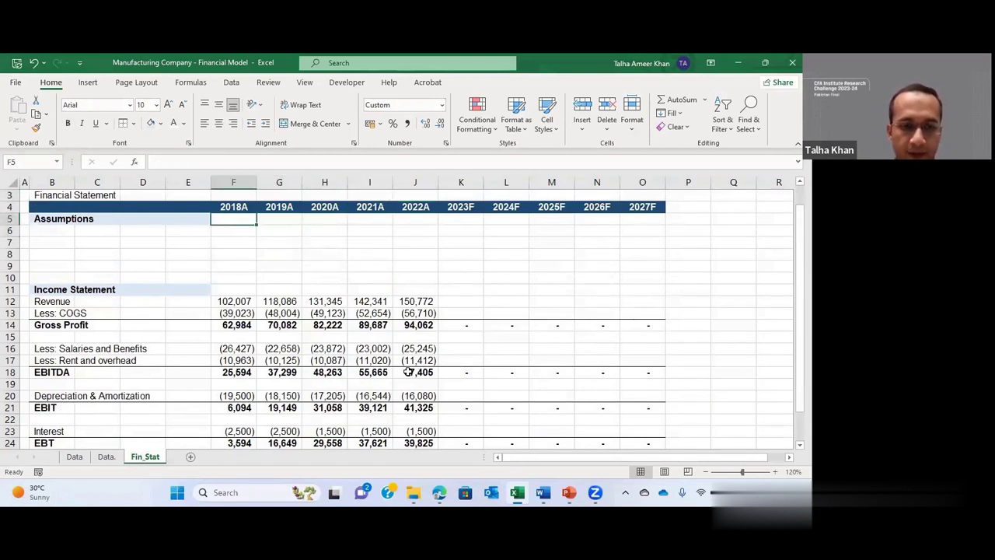
{"action": "key", "text": "alt"}
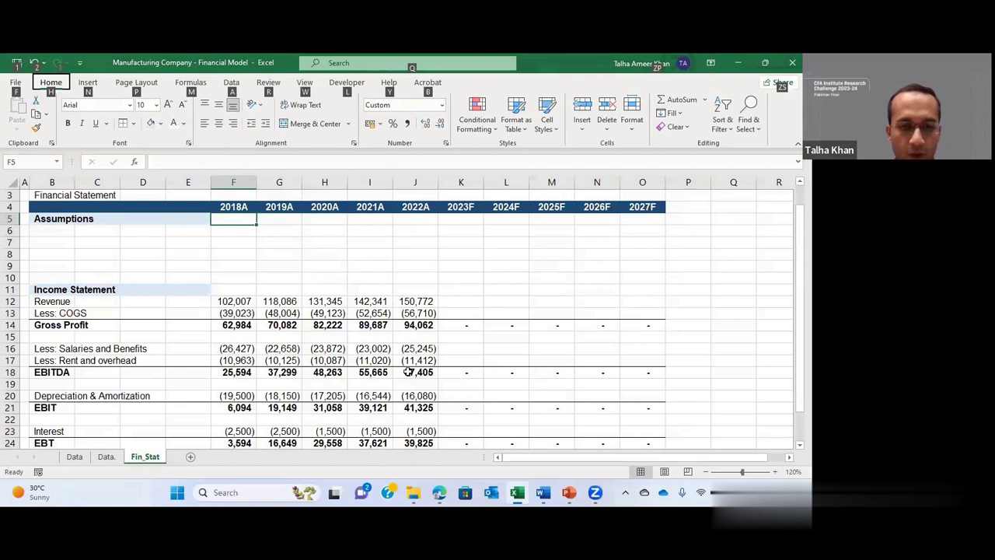
{"action": "key", "text": "w"}
{"action": "key", "text": "f"}
{"action": "key", "text": "f"}
Step: Check the frozen year headings while moving down past the Net Income row and back up the sheet
{"action": "key", "text": "Down"}
{"action": "key", "text": "Down"}
{"action": "key", "text": "Down"}
{"action": "key", "text": "Down"}
{"action": "key", "text": "Down"}
{"action": "key", "text": "Down"}
{"action": "key", "text": "Down"}
{"action": "key", "text": "Down"}
{"action": "key", "text": "Down"}
{"action": "key", "text": "Down"}
{"action": "key", "text": "Down"}
{"action": "key", "text": "Down"}
{"action": "key", "text": "Down"}
{"action": "key", "text": "Down"}
{"action": "key", "text": "Down"}
{"action": "key", "text": "Down"}
{"action": "key", "text": "Down"}
{"action": "key", "text": "Down"}
{"action": "key", "text": "Down"}
{"action": "key", "text": "Down"}
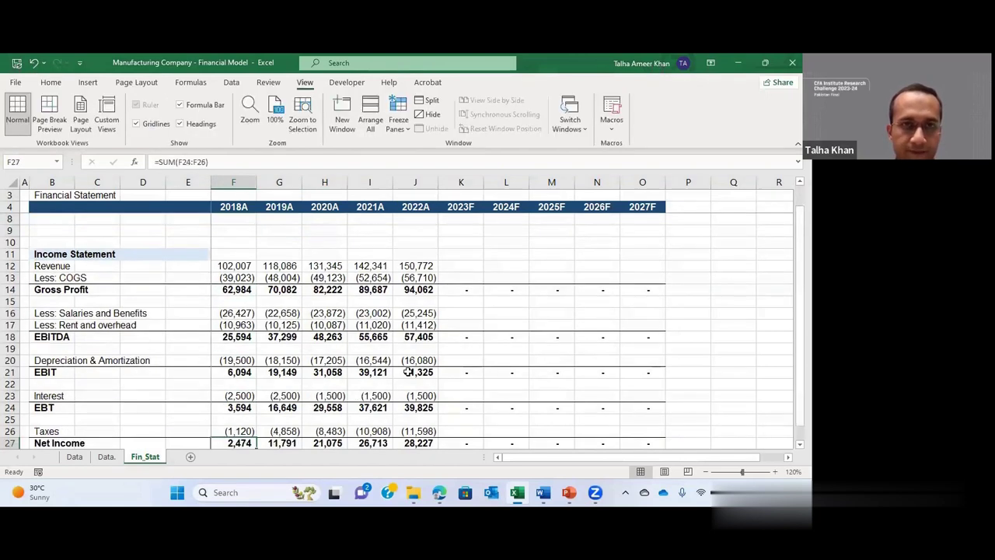
{"action": "key", "text": "Up"}
{"action": "key", "text": "Up"}
{"action": "key", "text": "Up"}
{"action": "key", "text": "Up"}
{"action": "key", "text": "Up"}
{"action": "key", "text": "Up"}
{"action": "key", "text": "Up"}
{"action": "key", "text": "Up"}
{"action": "key", "text": "Up"}
{"action": "key", "text": "Up"}
{"action": "key", "text": "Up"}
{"action": "key", "text": "Up"}
{"action": "key", "text": "Up"}
{"action": "key", "text": "Up"}
{"action": "key", "text": "Up"}
{"action": "key", "text": "Up"}
{"action": "key", "text": "Up"}
{"action": "key", "text": "Up"}
{"action": "key", "text": "Up"}
{"action": "key", "text": "Up"}
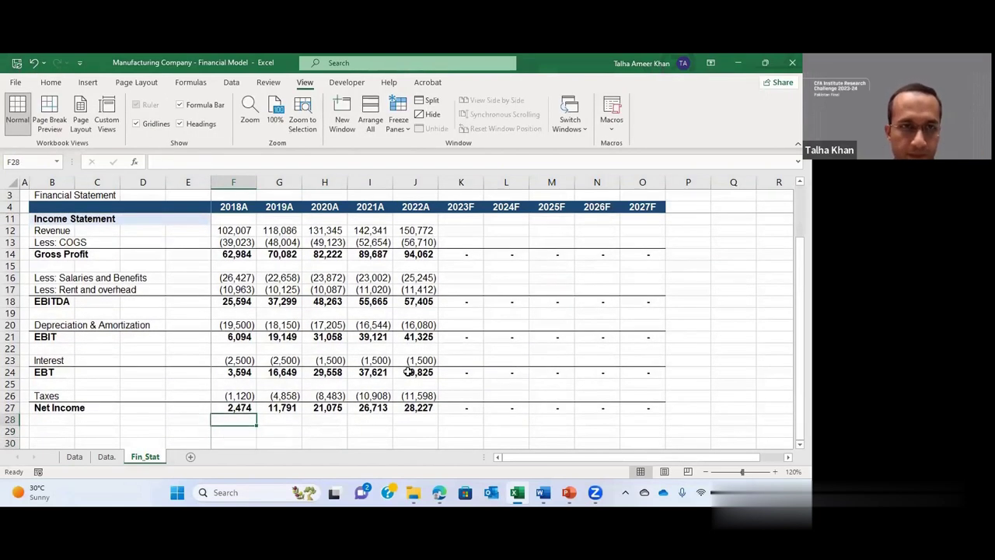
Step: Unfreeze the panes and freeze them again at F5 with title rows 1 to 3 and the year header row showing
{"action": "key", "text": "alt+w"}
{"action": "key", "text": "f"}
{"action": "key", "text": "f"}
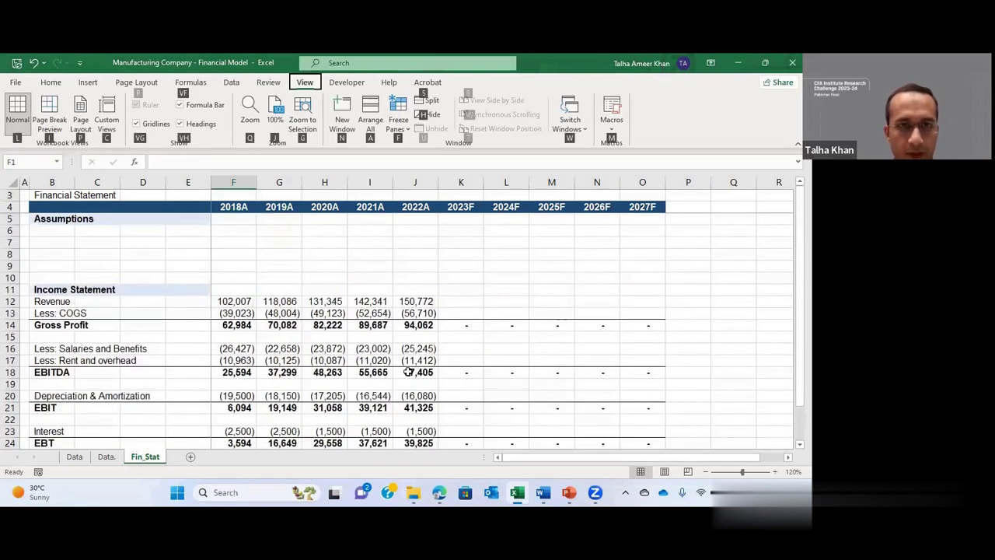
{"action": "key", "text": "Down"}
{"action": "key", "text": "Down"}
{"action": "key", "text": "Down"}
{"action": "key", "text": "Down"}
{"action": "key", "text": "alt+w"}
{"action": "key", "text": "f"}
{"action": "key", "text": "f"}
Step: Check the frozen title rows and year headings while moving down through the income statement
{"action": "key", "text": "Down"}
{"action": "key", "text": "Down"}
{"action": "key", "text": "Down"}
{"action": "key", "text": "Down"}
{"action": "key", "text": "Down"}
{"action": "key", "text": "Down"}
{"action": "key", "text": "Down"}
{"action": "key", "text": "Down"}
{"action": "key", "text": "Down"}
{"action": "key", "text": "Down"}
{"action": "key", "text": "Down"}
{"action": "key", "text": "Down"}
{"action": "key", "text": "Down"}
{"action": "key", "text": "Down"}
{"action": "key", "text": "Down"}
{"action": "key", "text": "Down"}
Step: Copy the Income Statement heading band B11:E11 to B29 below Net Income and retitle it Balance Sheet
{"action": "key", "text": "Up"}
{"action": "key", "text": "Left"}
{"action": "key", "text": "Left"}
{"action": "key", "text": "Left"}
{"action": "key", "text": "Left"}
{"action": "key", "text": "Up"}
{"action": "key", "text": "Up"}
{"action": "key", "text": "Up"}
{"action": "key", "text": "Up"}
{"action": "key", "text": "Up"}
{"action": "key", "text": "Up"}
{"action": "key", "text": "Up"}
{"action": "key", "text": "Up"}
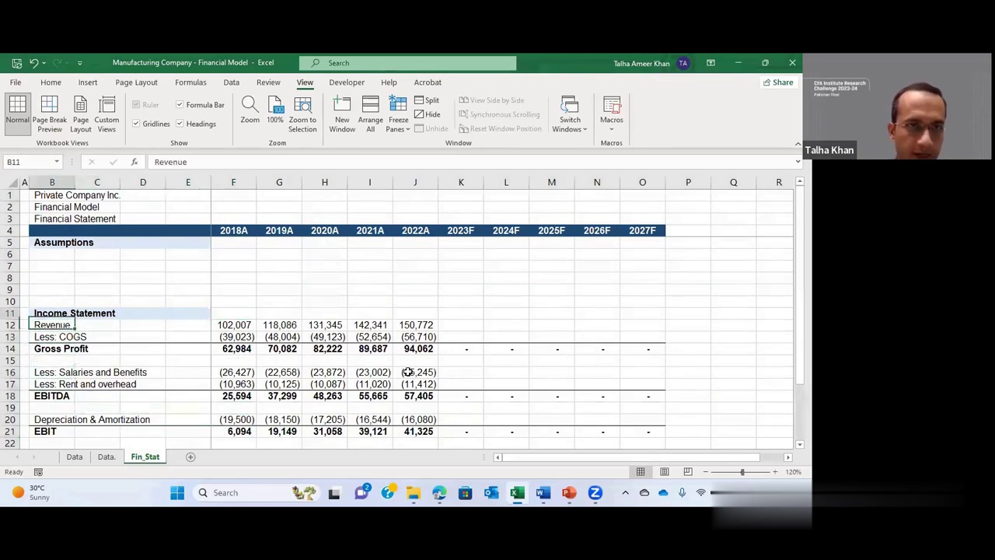
{"action": "key", "text": "Up"}
{"action": "key", "text": "shift+Right"}
{"action": "key", "text": "shift+Right"}
{"action": "key", "text": "shift+Right"}
{"action": "key", "text": "ctrl+c"}
{"action": "key", "text": "Down"}
{"action": "key", "text": "Down"}
{"action": "key", "text": "Down"}
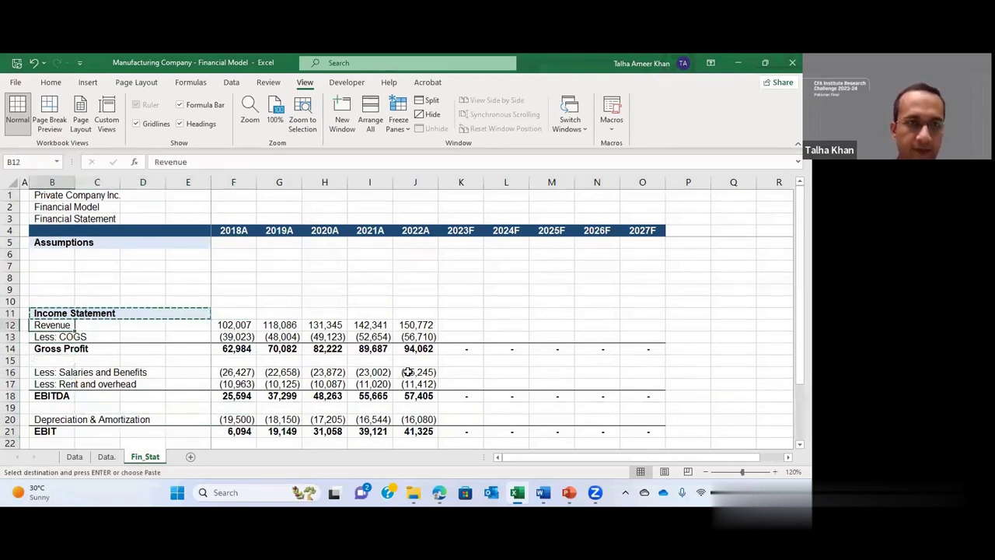
{"action": "key", "text": "Down"}
{"action": "key", "text": "Down"}
{"action": "key", "text": "Down"}
{"action": "key", "text": "Down"}
{"action": "key", "text": "Down"}
{"action": "key", "text": "Down"}
{"action": "key", "text": "Down"}
{"action": "key", "text": "Down"}
{"action": "key", "text": "Down"}
{"action": "key", "text": "Down"}
{"action": "key", "text": "Down"}
{"action": "key", "text": "Down"}
{"action": "key", "text": "Down"}
{"action": "key", "text": "Down"}
{"action": "key", "text": "Down"}
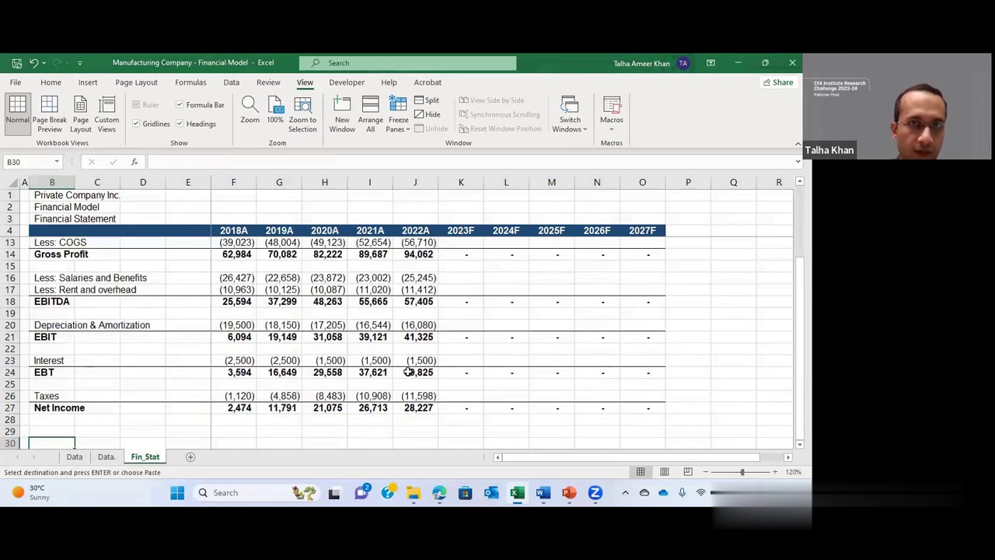
{"action": "key", "text": "ctrl+v"}
{"action": "scroll", "coordinate": [408, 372], "scroll_direction": "down", "scroll_amount": 1}
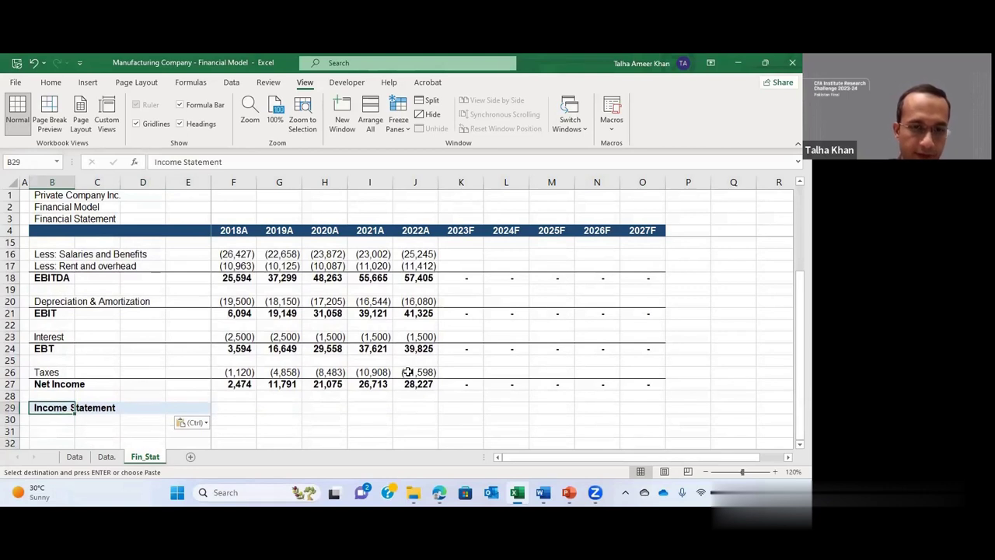
{"action": "type", "text": "Balance Sheet"}
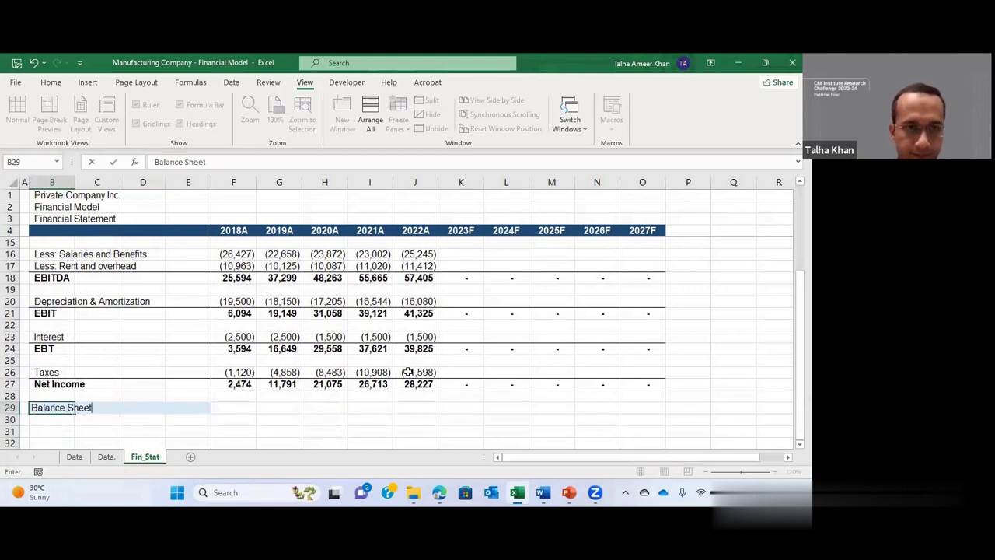
{"action": "key", "text": "Return"}
Step: Enter the column header Unit in cell E4 of the year header row
{"action": "key", "text": "Down"}
{"action": "scroll", "coordinate": [408, 371], "scroll_direction": "down", "scroll_amount": 1}
{"action": "key", "text": "Right"}
{"action": "key", "text": "Right"}
{"action": "key", "text": "Up"}
{"action": "key", "text": "Up"}
{"action": "key", "text": "Up"}
{"action": "key", "text": "Up"}
{"action": "key", "text": "Up"}
{"action": "key", "text": "Up"}
{"action": "key", "text": "Up"}
{"action": "key", "text": "Up"}
{"action": "key", "text": "Up"}
{"action": "key", "text": "Up"}
{"action": "key", "text": "Up"}
{"action": "key", "text": "Up"}
{"action": "key", "text": "Up"}
{"action": "key", "text": "Up"}
{"action": "key", "text": "Up"}
{"action": "key", "text": "Up"}
{"action": "key", "text": "Up"}
{"action": "key", "text": "Up"}
{"action": "key", "text": "Up"}
{"action": "key", "text": "Up"}
{"action": "key", "text": "Right"}
{"action": "key", "text": "Down"}
{"action": "key", "text": "Down"}
{"action": "key", "text": "Down"}
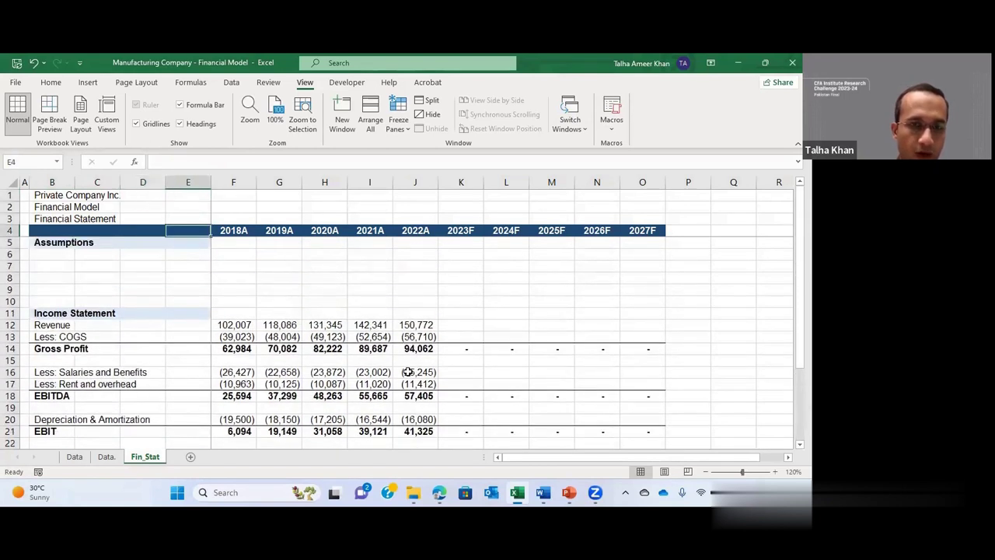
{"action": "type", "text": "Unit"}
{"action": "key", "text": "Return"}
Step: Center-align the whole Unit column E
{"action": "key", "text": "Up"}
{"action": "key", "text": "ctrl+space"}
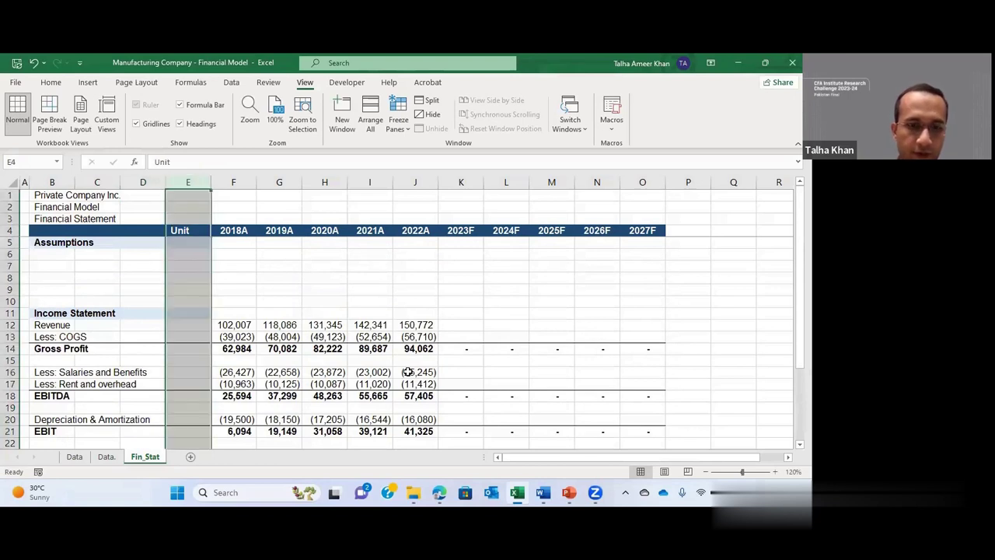
{"action": "key", "text": "alt+h"}
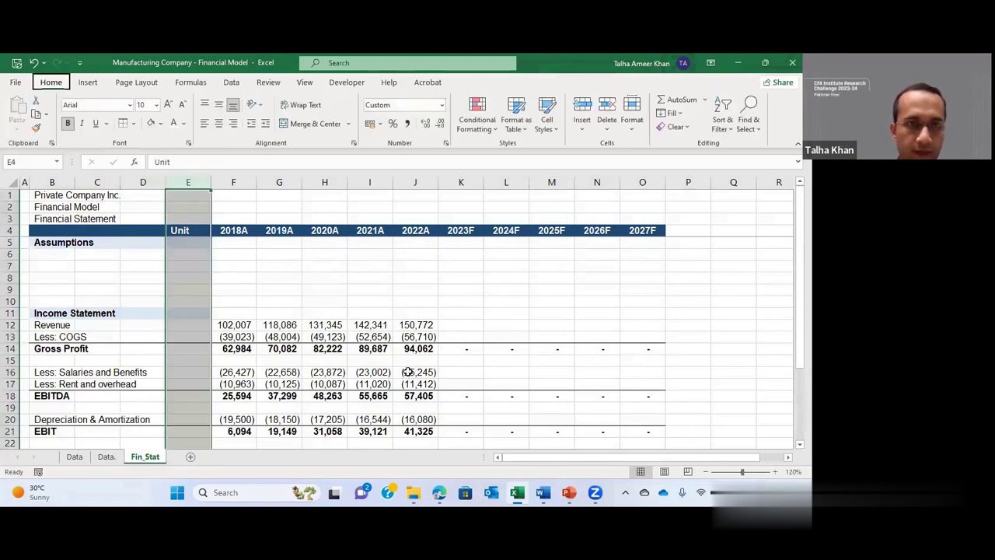
{"action": "key", "text": "a"}
{"action": "key", "text": "c"}
Step: Enter the unit USD '000 for the Revenue row in E12
{"action": "key", "text": "Down"}
{"action": "key", "text": "Down"}
{"action": "key", "text": "Down"}
{"action": "key", "text": "Down"}
{"action": "key", "text": "Down"}
{"action": "key", "text": "Down"}
{"action": "key", "text": "Down"}
{"action": "key", "text": "Down"}
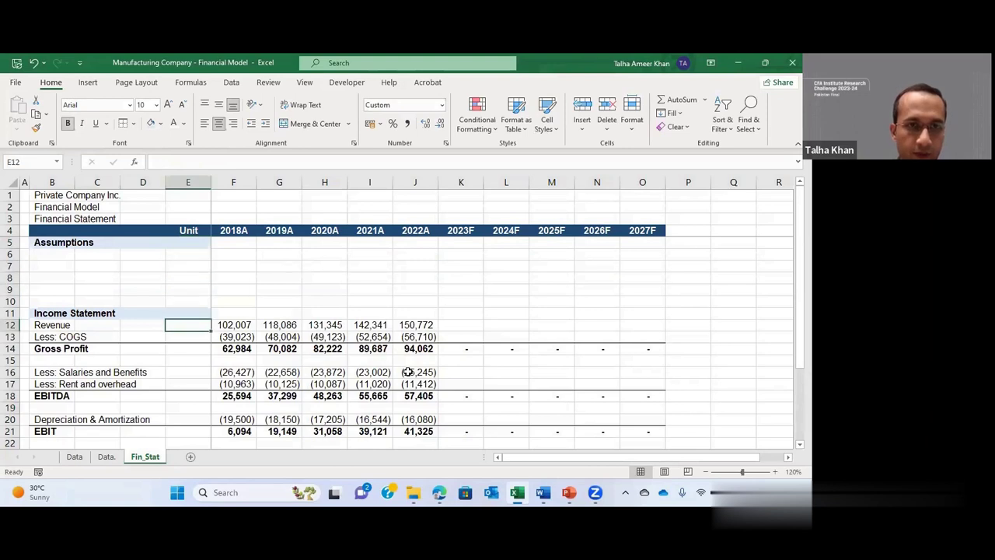
{"action": "type", "text": "USD '000"}
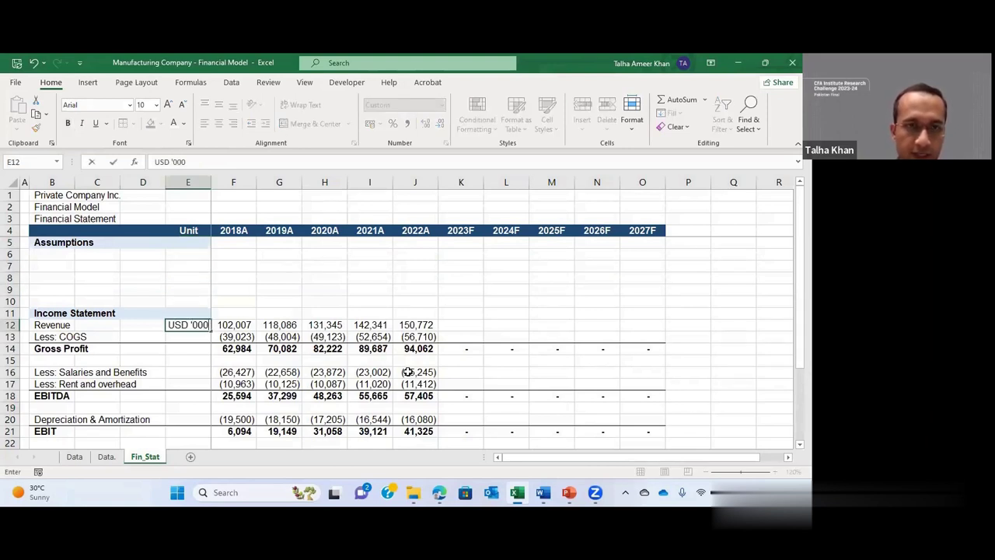
{"action": "key", "text": "Return"}
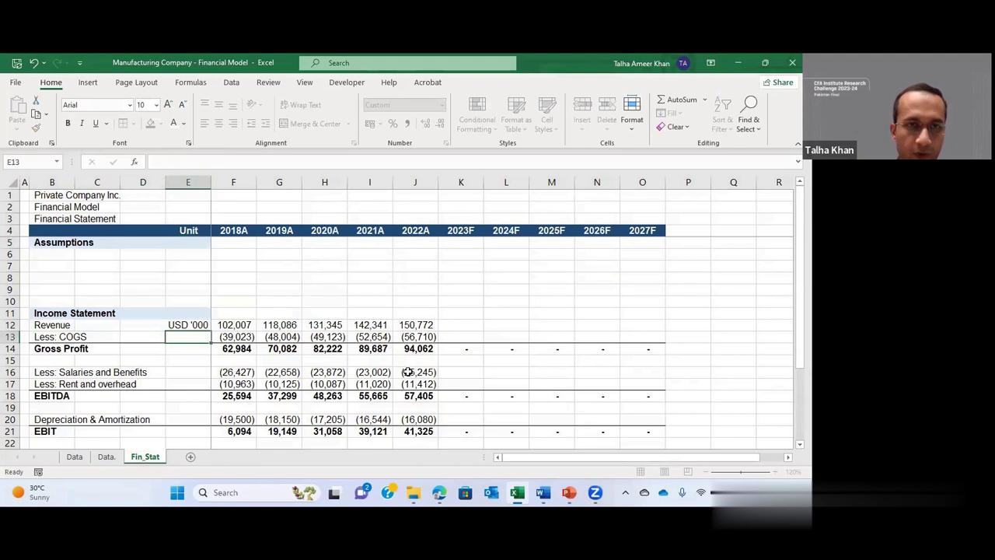
Step: Copy the USD '000 unit from E12 and paste it as values into E13:E14 for COGS and Gross Profit
{"action": "key", "text": "Up"}
{"action": "key", "text": "ctrl+c"}
{"action": "key", "text": "Down"}
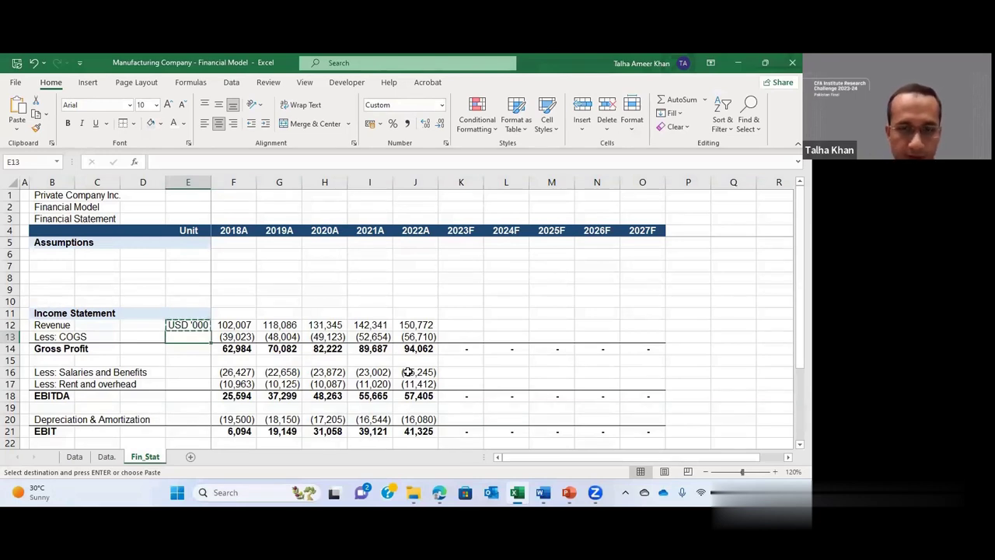
{"action": "key", "text": "shift+Down"}
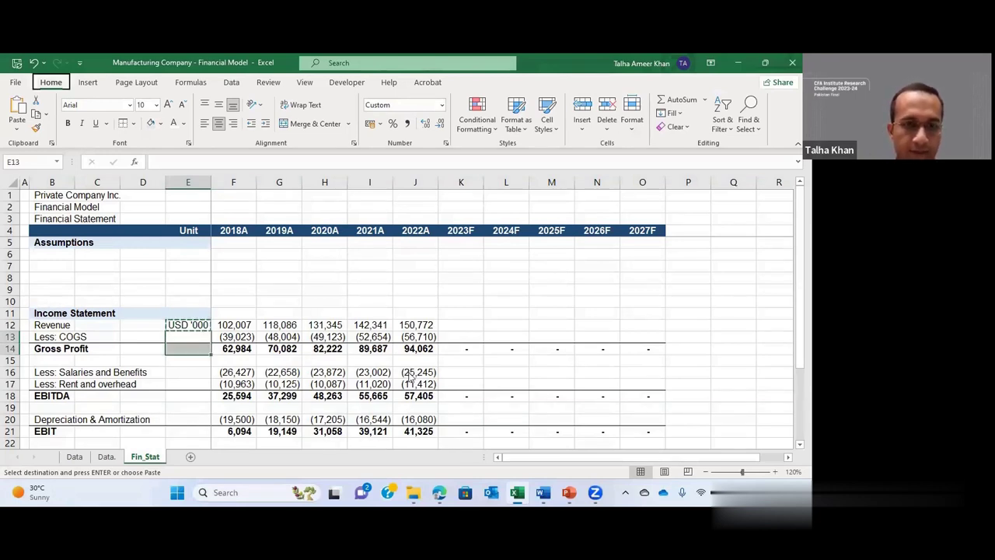
{"action": "key", "text": "ctrl+alt+v"}
{"action": "key", "text": "v"}
{"action": "key", "text": "Return"}
Step: Paste the copied USD '000 unit as values into E16:E18 for Salaries and Benefits through EBITDA
{"action": "key", "text": "Down"}
{"action": "key", "text": "Down"}
{"action": "key", "text": "Down"}
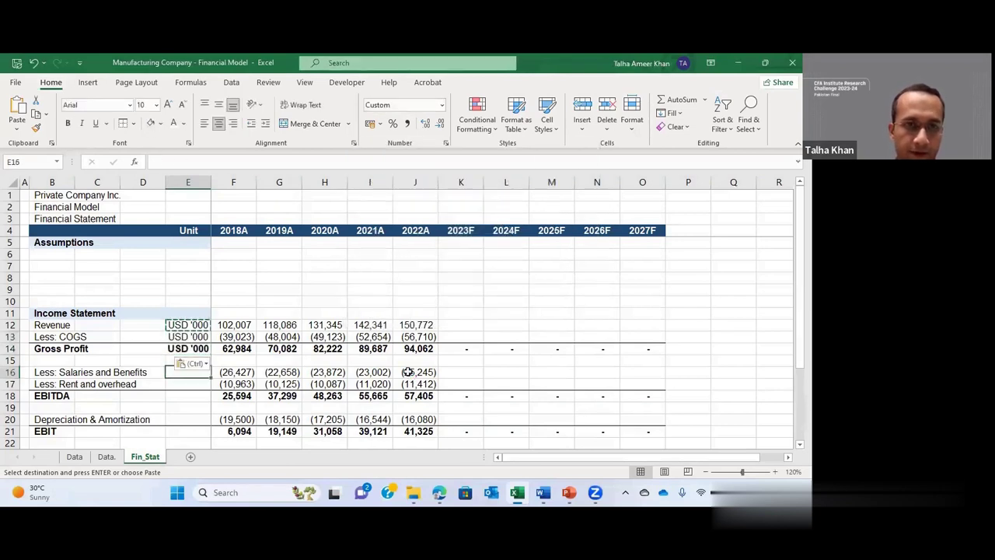
{"action": "key", "text": "shift+Down"}
{"action": "key", "text": "shift+Down"}
{"action": "key", "text": "shift+Down"}
{"action": "key", "text": "shift+Up"}
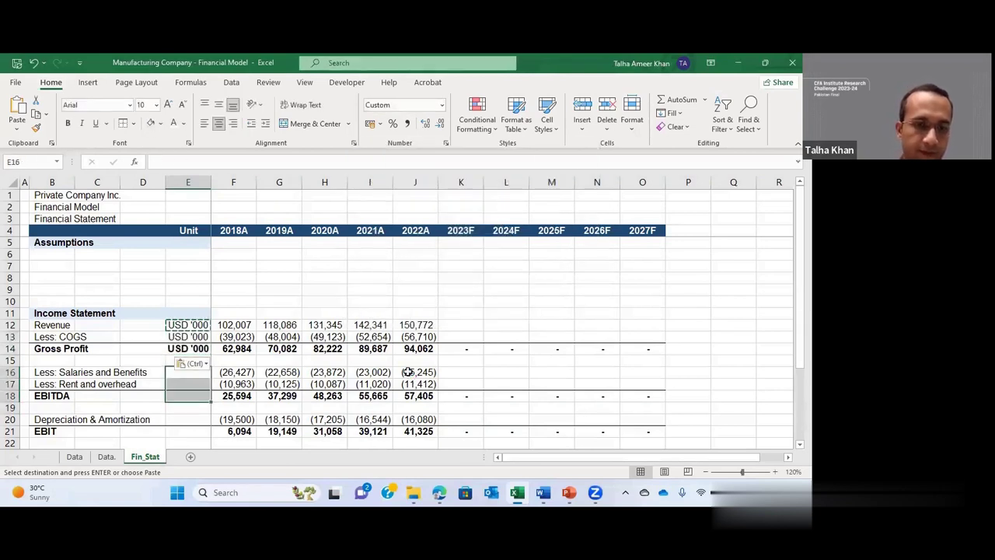
{"action": "key", "text": "ctrl+alt+v"}
{"action": "key", "text": "t"}
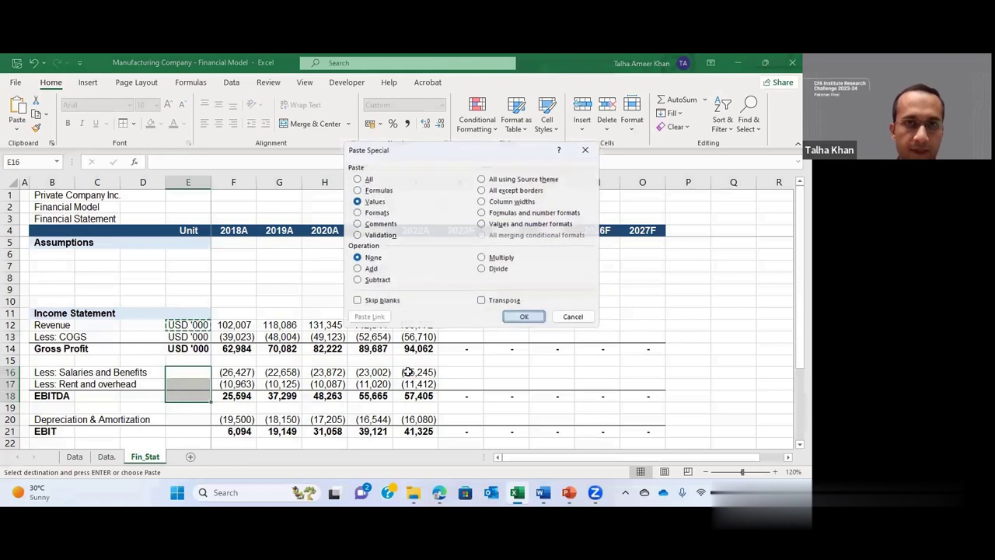
{"action": "key", "text": "Return"}
Step: Paste the copied USD '000 unit as values into E20:E21 for Depreciation & Amortization and EBIT
{"action": "key", "text": "Down"}
{"action": "key", "text": "Down"}
{"action": "key", "text": "Down"}
{"action": "key", "text": "Down"}
{"action": "key", "text": "shift+Down"}
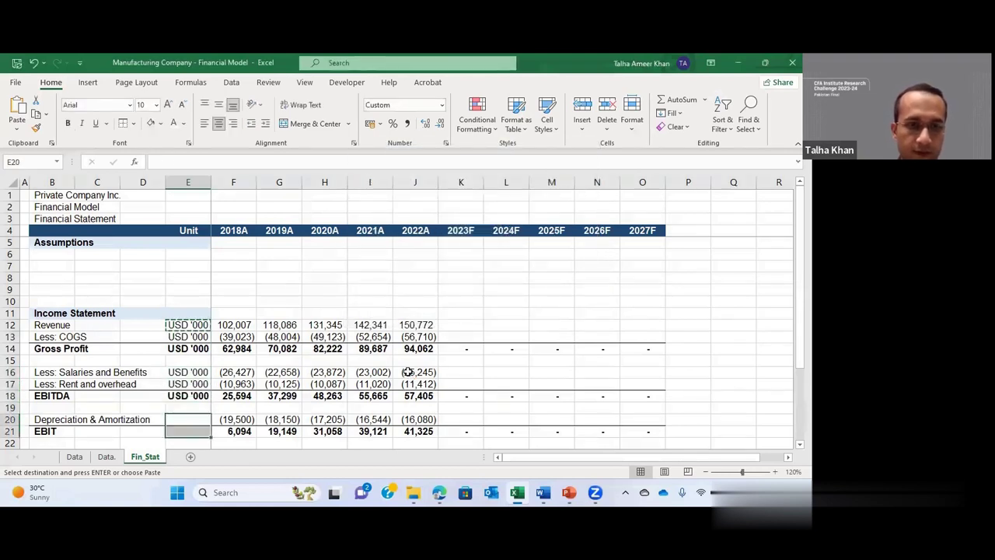
{"action": "key", "text": "ctrl+alt+v"}
{"action": "key", "text": "t"}
{"action": "key", "text": "Return"}
Step: Paste the copied USD '000 unit as values into E23:E24 for Interest and EBT
{"action": "key", "text": "Down"}
{"action": "key", "text": "Down"}
{"action": "key", "text": "Down"}
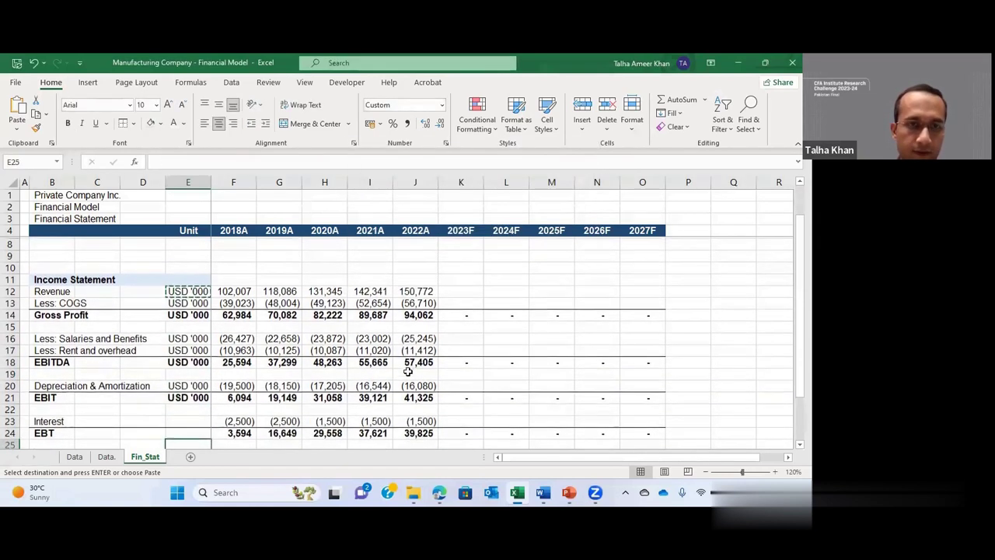
{"action": "key", "text": "shift+Down"}
{"action": "key", "text": "ctrl+alt+v"}
{"action": "key", "text": "t"}
{"action": "key", "text": "Return"}
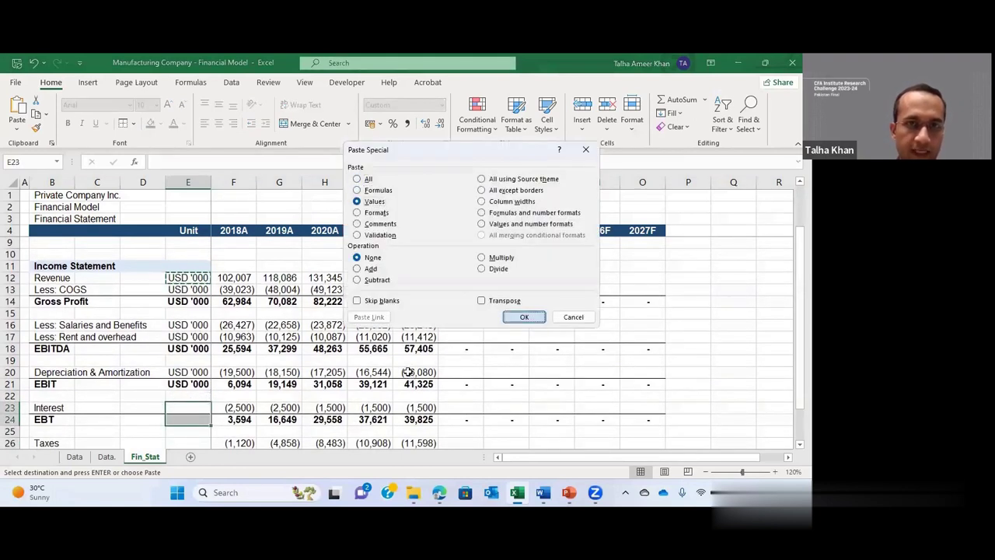
Step: Paste the copied USD '000 unit as values into E26:E27 for Taxes and Net Income, and end the copy mode
{"action": "key", "text": "Down"}
{"action": "key", "text": "shift+Down"}
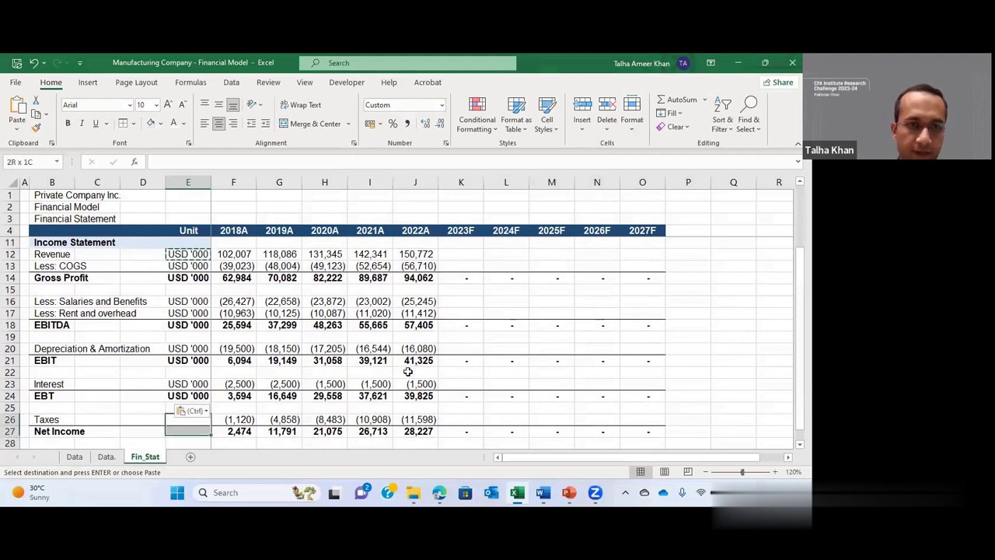
{"action": "key", "text": "ctrl+alt+v"}
{"action": "key", "text": "t"}
{"action": "key", "text": "Return"}
{"action": "key", "text": "Left"}
{"action": "scroll", "coordinate": [407, 372], "scroll_direction": "down", "scroll_amount": 2}
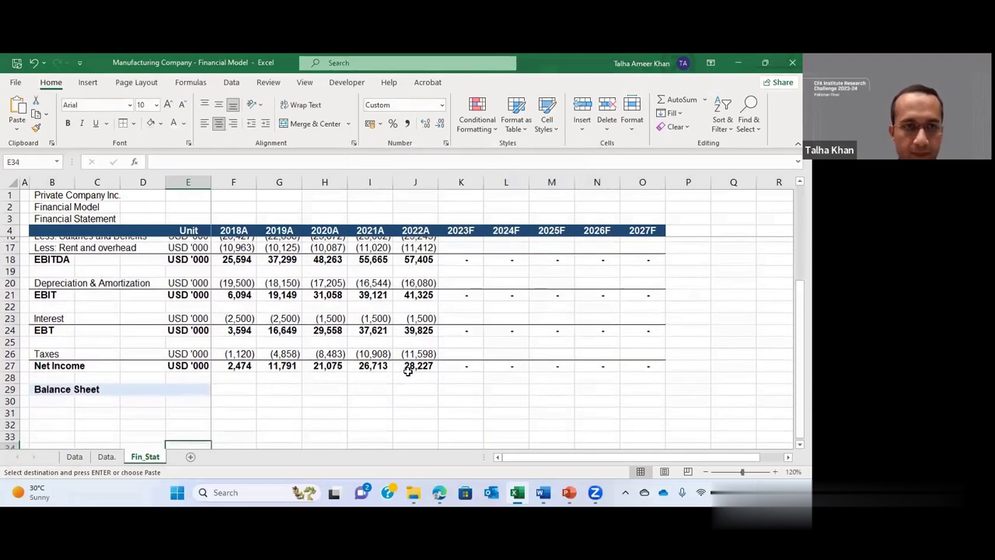
{"action": "key", "text": "Down"}
{"action": "key", "text": "Down"}
{"action": "key", "text": "Down"}
{"action": "key", "text": "Down"}
{"action": "key", "text": "Down"}
{"action": "key", "text": "Down"}
{"action": "key", "text": "Escape"}
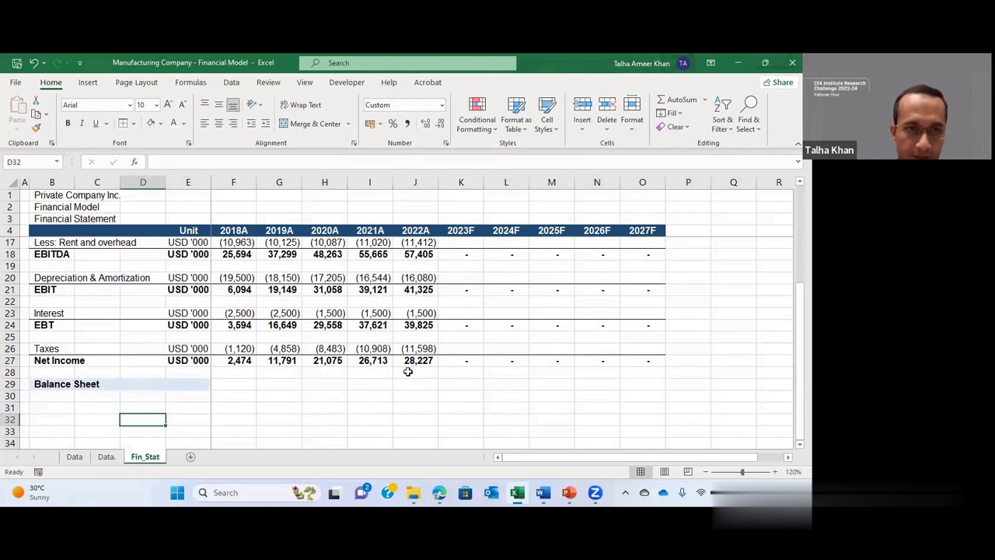
Step: Copy the asset labels Cash through Property & Equipment from A17:A20 of the Data sheet
{"action": "key", "text": "ctrl+Page_Up"}
{"action": "key", "text": "ctrl+Page_Up"}
{"action": "key", "text": "Left"}
{"action": "key", "text": "Down"}
{"action": "key", "text": "Left"}
{"action": "key", "text": "Down"}
{"action": "key", "text": "Left"}
{"action": "key", "text": "Left"}
{"action": "key", "text": "Left"}
{"action": "key", "text": "Left"}
{"action": "key", "text": "Left"}
{"action": "key", "text": "Down"}
{"action": "key", "text": "shift+Down"}
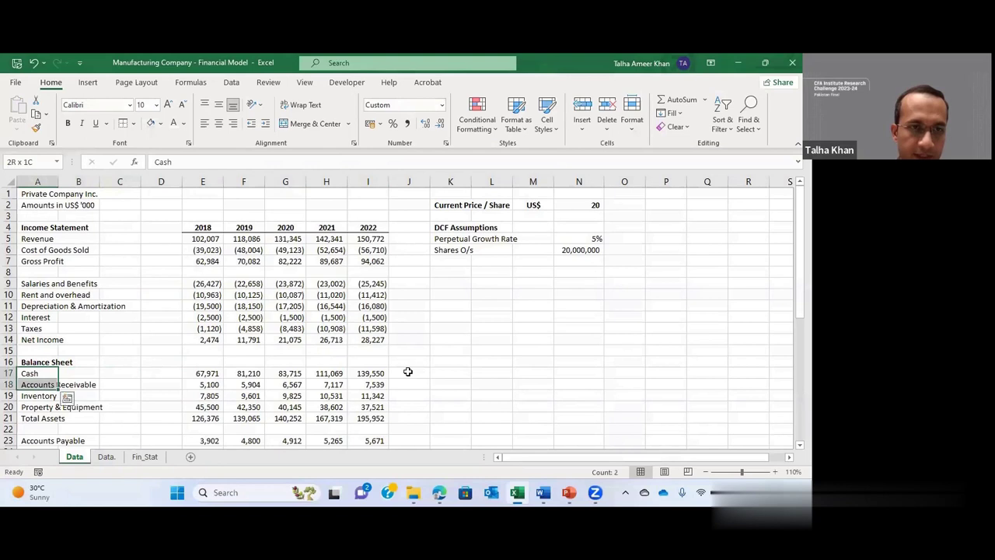
{"action": "key", "text": "shift+Down"}
{"action": "key", "text": "shift+Down"}
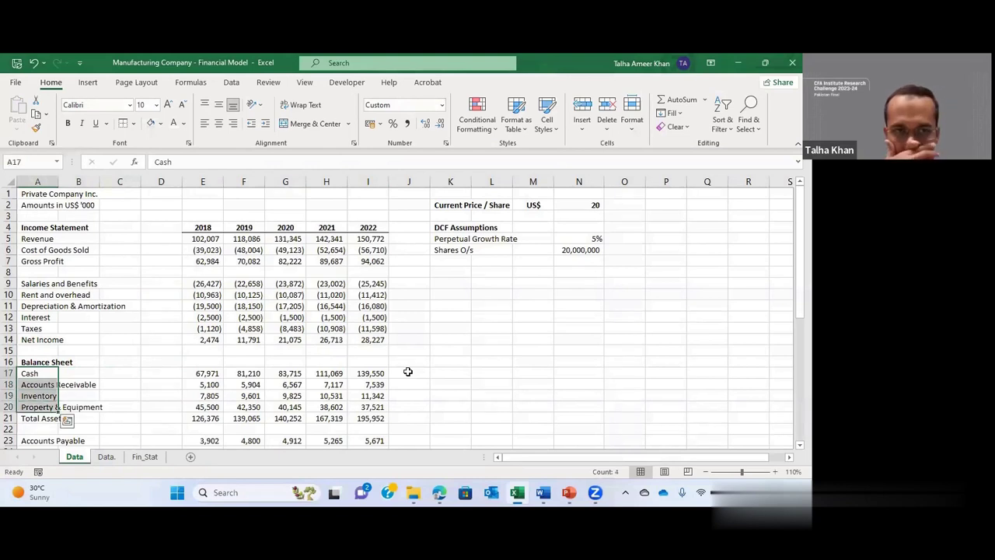
{"action": "key", "text": "ctrl+c"}
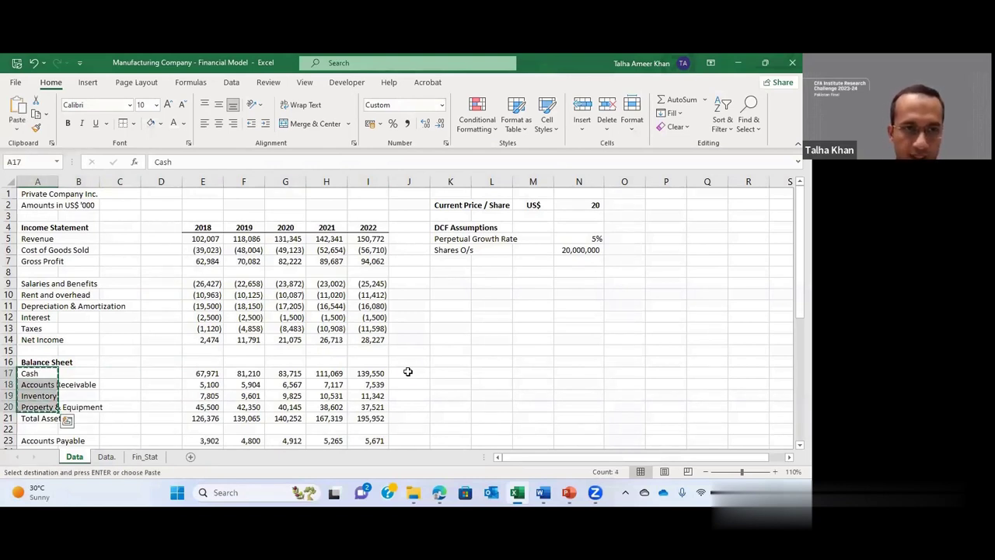
{"action": "key", "text": "Up"}
{"action": "key", "text": "Left"}
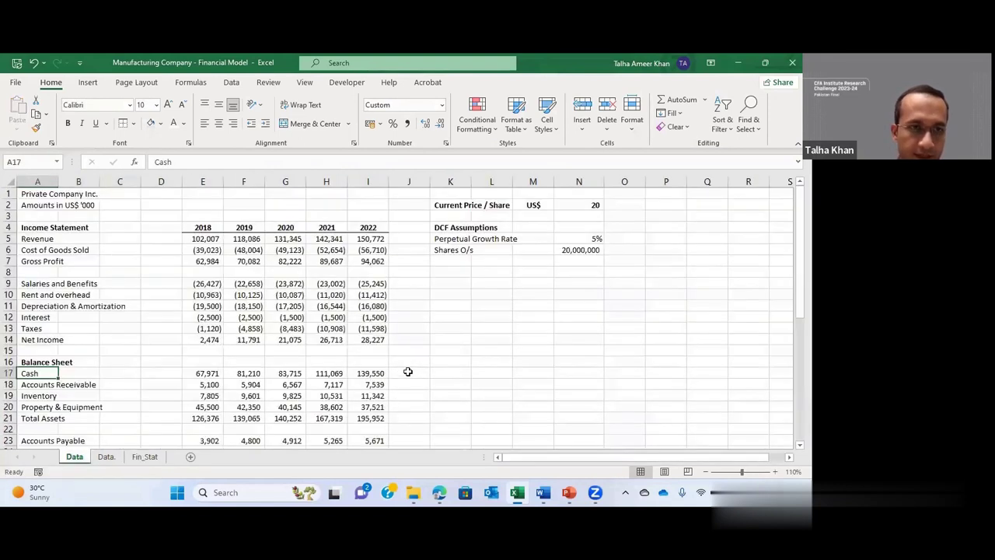
{"action": "key", "text": "shift+Down"}
{"action": "key", "text": "shift+Down"}
{"action": "key", "text": "shift+Down"}
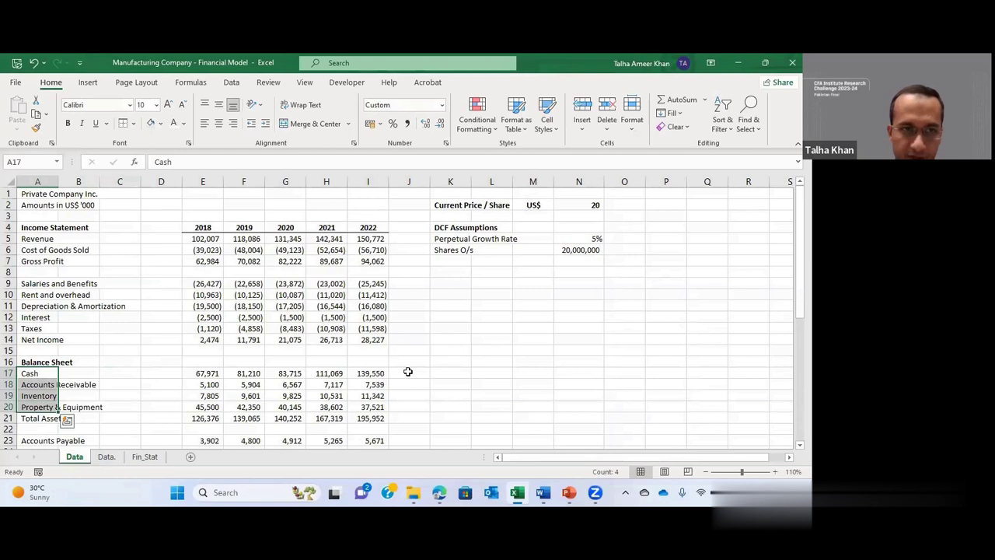
{"action": "key", "text": "ctrl+c"}
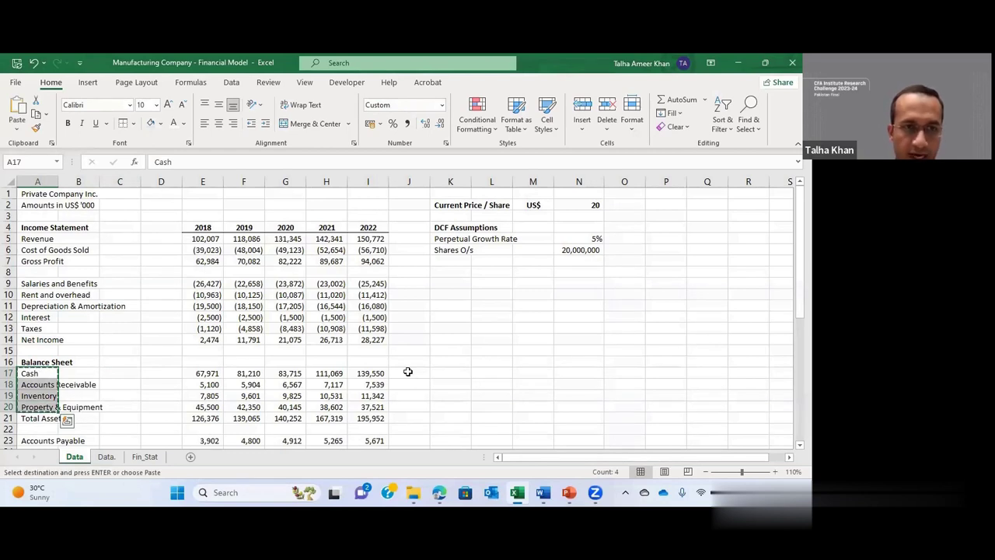
Step: Paste the copied asset labels as formulas into B30:B33 under the Balance Sheet heading on Fin_Stat
{"action": "key", "text": "ctrl+Page_Down"}
{"action": "key", "text": "ctrl+Page_Down"}
{"action": "key", "text": "Up"}
{"action": "key", "text": "alt"}
{"action": "key", "text": "e"}
{"action": "key", "text": "s"}
{"action": "key", "text": "f"}
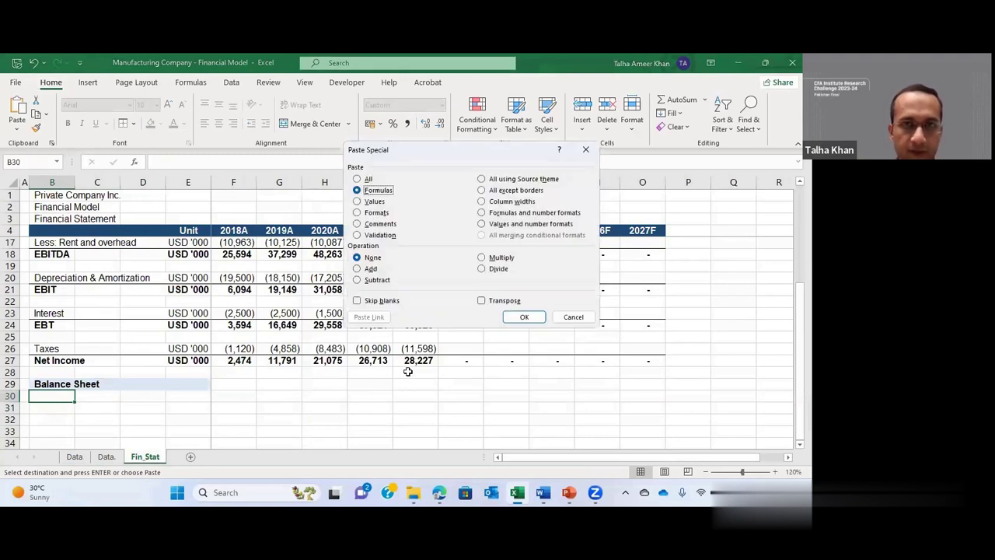
{"action": "key", "text": "Return"}
{"action": "key", "text": "Down"}
{"action": "key", "text": "Down"}
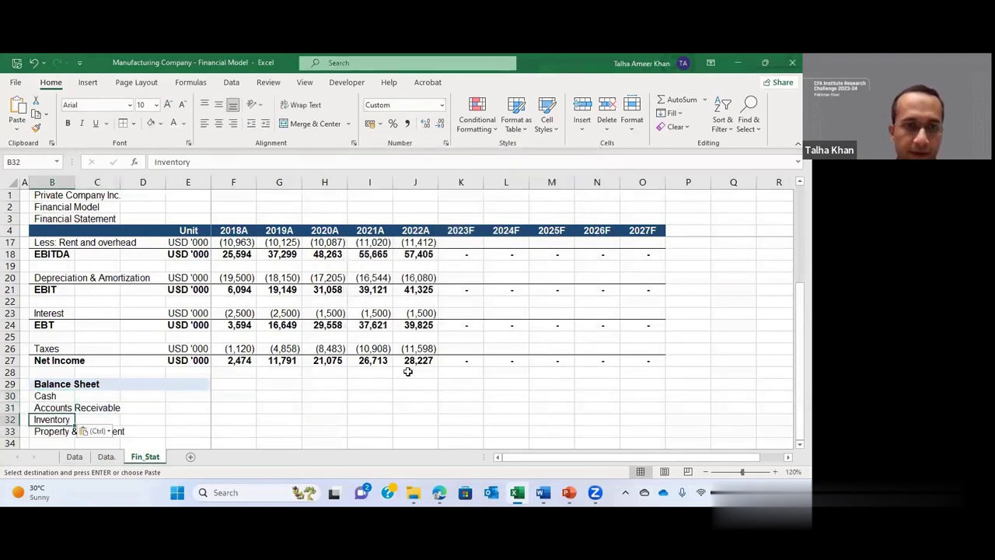
Step: Copy the 2018 to 2022 figures for Cash through Property & Equipment from E17:I20 of the Data sheet
{"action": "scroll", "coordinate": [407, 371], "scroll_direction": "down", "scroll_amount": 1}
{"action": "key", "text": "Down"}
{"action": "key", "text": "Right"}
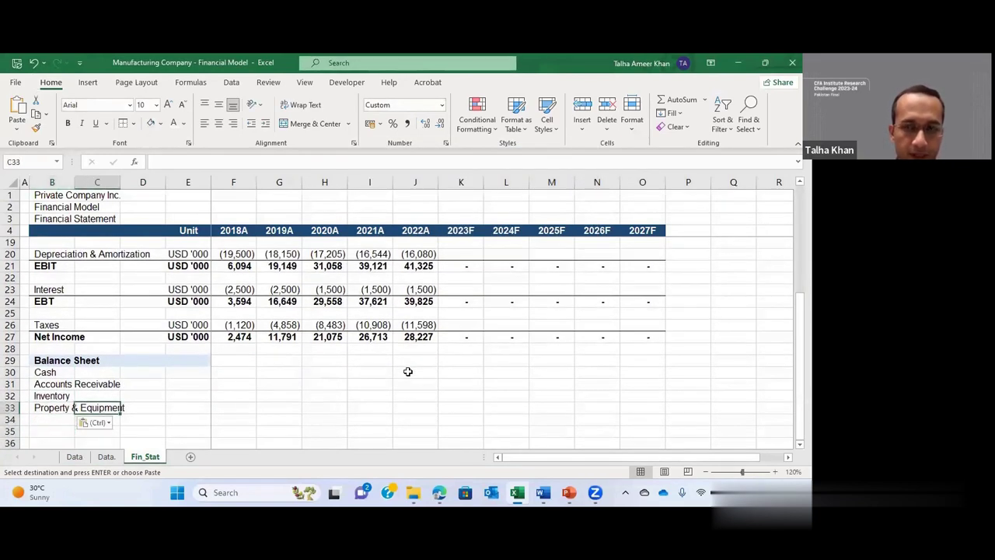
{"action": "key", "text": "ctrl+Page_Up"}
{"action": "key", "text": "ctrl+Page_Up"}
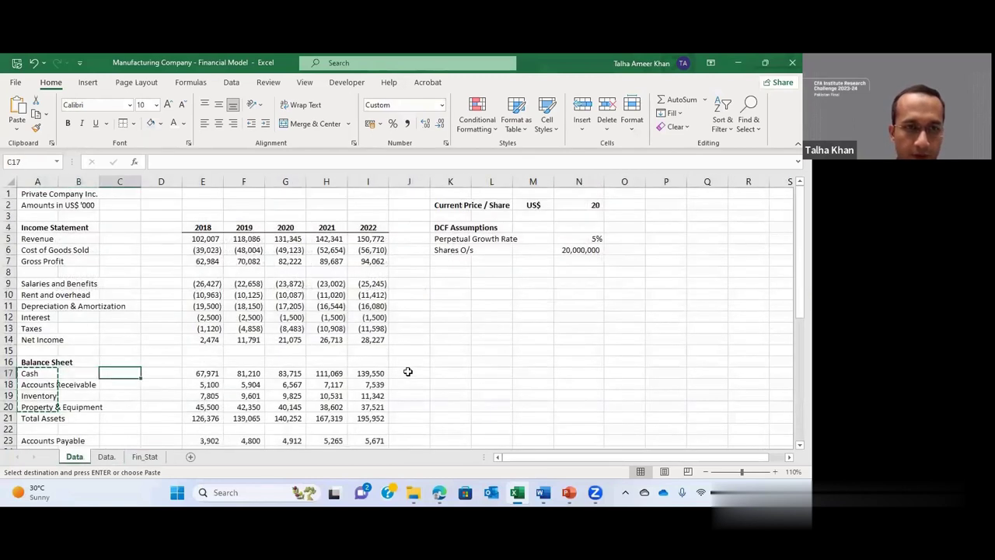
{"action": "key", "text": "Right"}
{"action": "key", "text": "Right"}
{"action": "key", "text": "shift+Down"}
{"action": "key", "text": "shift+Down"}
{"action": "key", "text": "shift+Down"}
{"action": "key", "text": "shift+Right"}
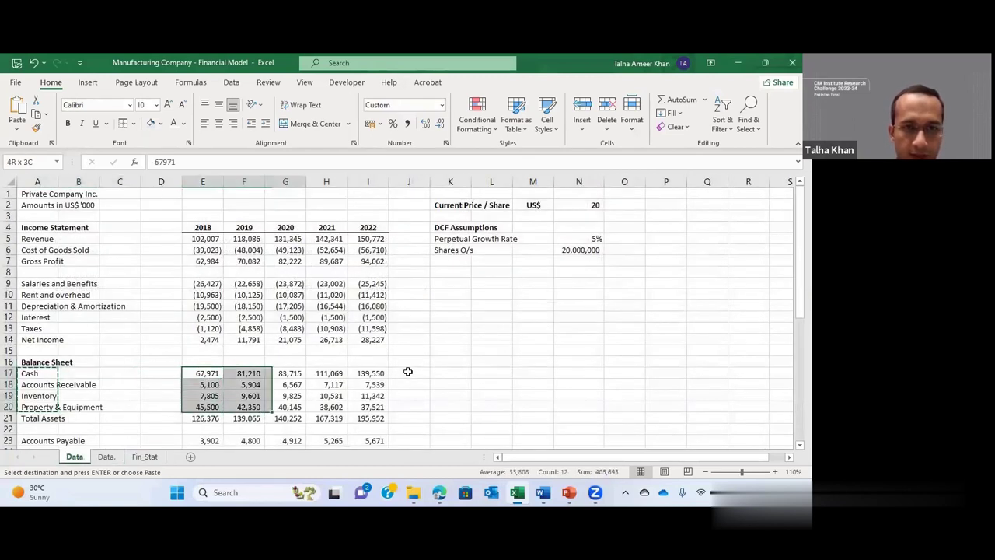
{"action": "key", "text": "shift+Right"}
{"action": "key", "text": "shift+Right"}
{"action": "key", "text": "shift+Right"}
Step: Paste the copied asset figures as values into F30:J33 on Fin_Stat
{"action": "key", "text": "ctrl+Page_Down"}
{"action": "key", "text": "ctrl+Page_Down"}
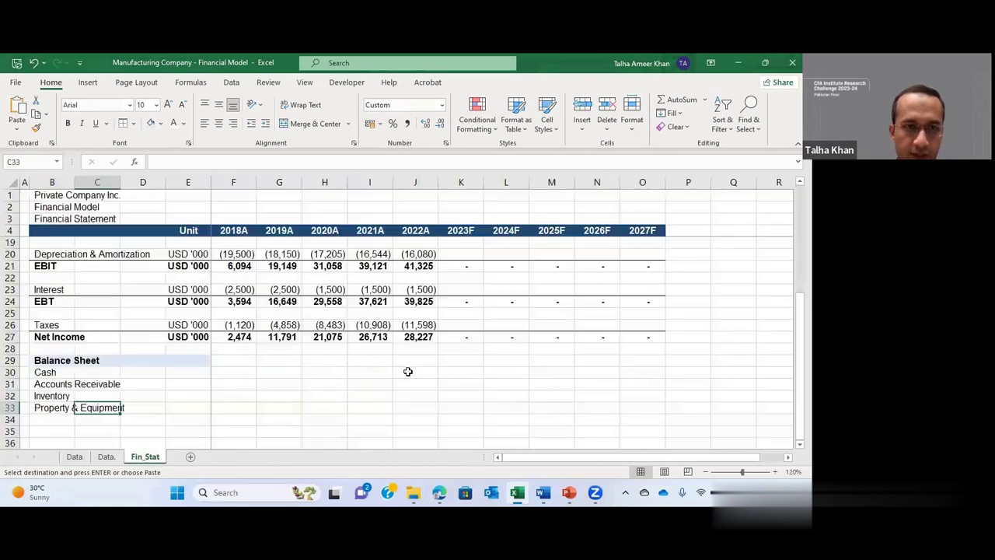
{"action": "key", "text": "Right"}
{"action": "key", "text": "Right"}
{"action": "key", "text": "Up"}
{"action": "key", "text": "Right"}
{"action": "key", "text": "Up"}
{"action": "key", "text": "Up"}
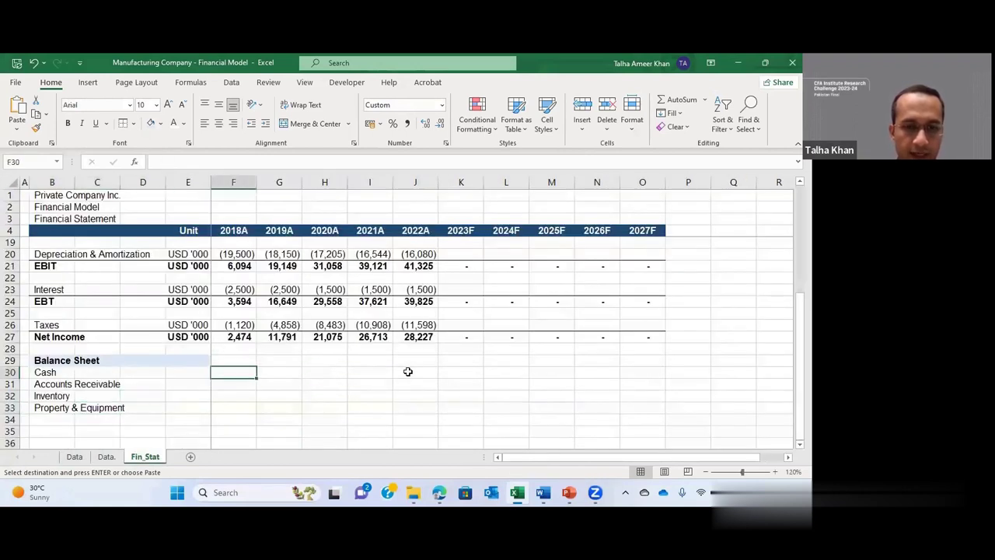
{"action": "key", "text": "ctrl+alt+v"}
{"action": "key", "text": "v"}
{"action": "key", "text": "Return"}
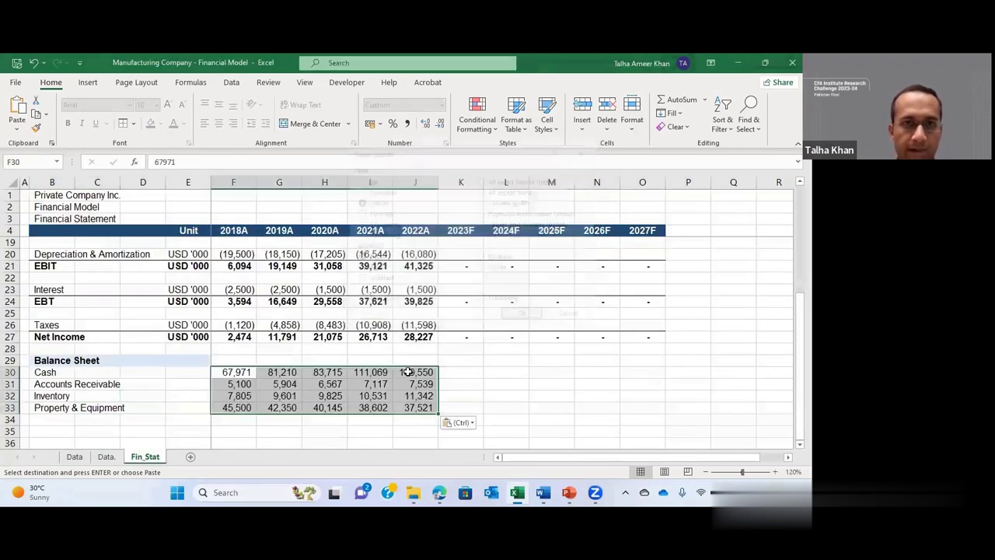
Step: Copy the USD '000 unit from the Taxes row into E30:E33 for Cash through Property & Equipment
{"action": "key", "text": "Left"}
{"action": "key", "text": "Up"}
{"action": "key", "text": "Up"}
{"action": "key", "text": "Up"}
{"action": "key", "text": "Up"}
{"action": "key", "text": "ctrl+c"}
{"action": "key", "text": "Down"}
{"action": "key", "text": "Down"}
{"action": "key", "text": "Down"}
{"action": "key", "text": "Down"}
{"action": "key", "text": "shift+Down"}
{"action": "key", "text": "shift+Down"}
{"action": "key", "text": "shift+Down"}
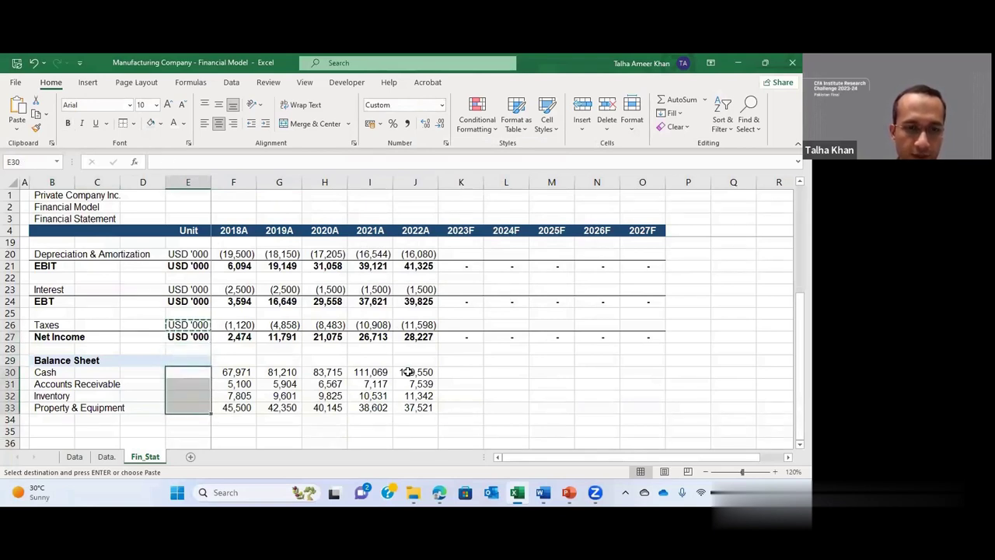
{"action": "key", "text": "ctrl+v"}
{"action": "key", "text": "Down"}
{"action": "key", "text": "Down"}
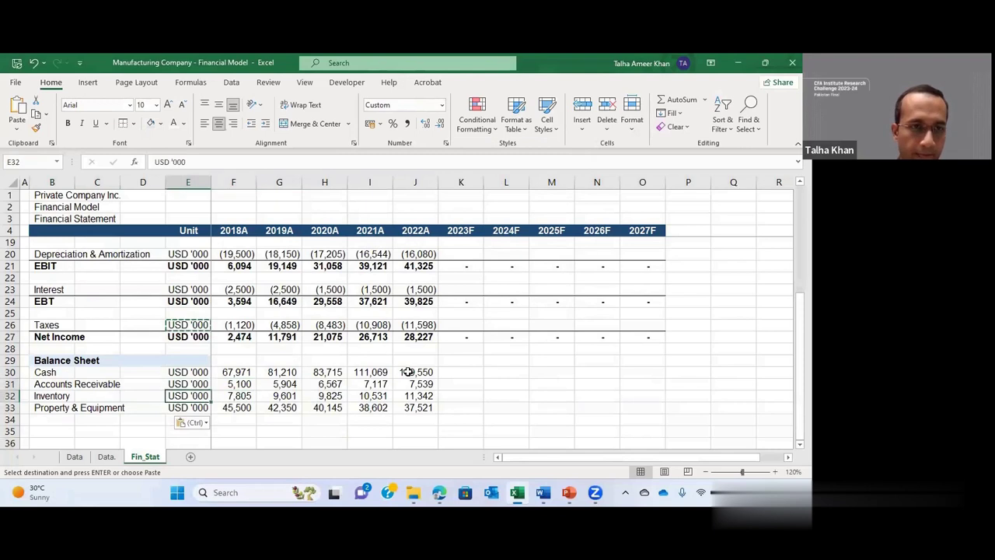
Step: End the copy mode and insert two blank rows above Property & Equipment
{"action": "key", "text": "Down"}
{"action": "key", "text": "shift+space"}
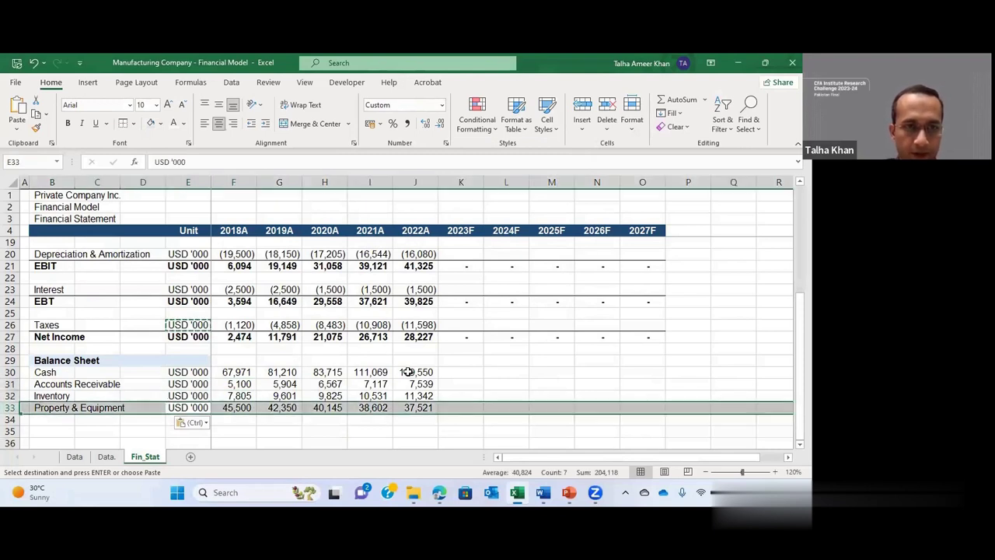
{"action": "key", "text": "Escape"}
{"action": "key", "text": "ctrl+shift+plus"}
{"action": "key", "text": "ctrl+shift+plus"}
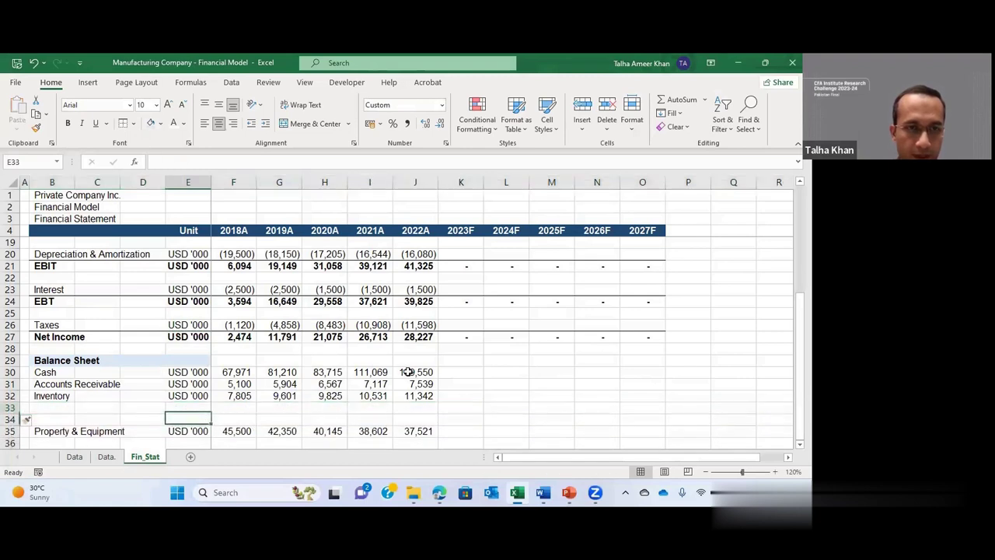
Step: Enter the label Current Asset in B33 and fill the USD '000 unit down into E33
{"action": "key", "text": "Left"}
{"action": "key", "text": "Left"}
{"action": "key", "text": "Left"}
{"action": "type", "text": "Cu"}
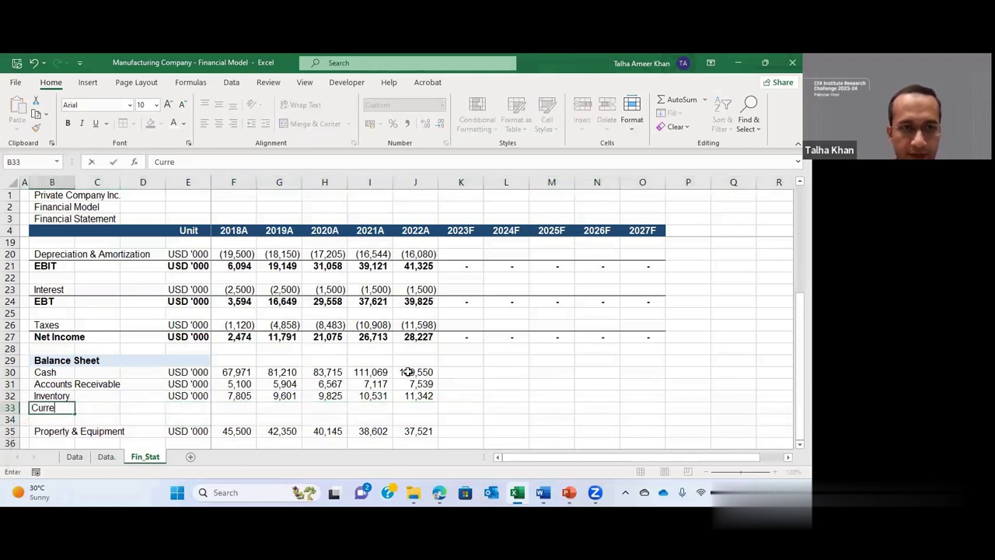
{"action": "type", "text": "rrent Asset"}
{"action": "key", "text": "Return"}
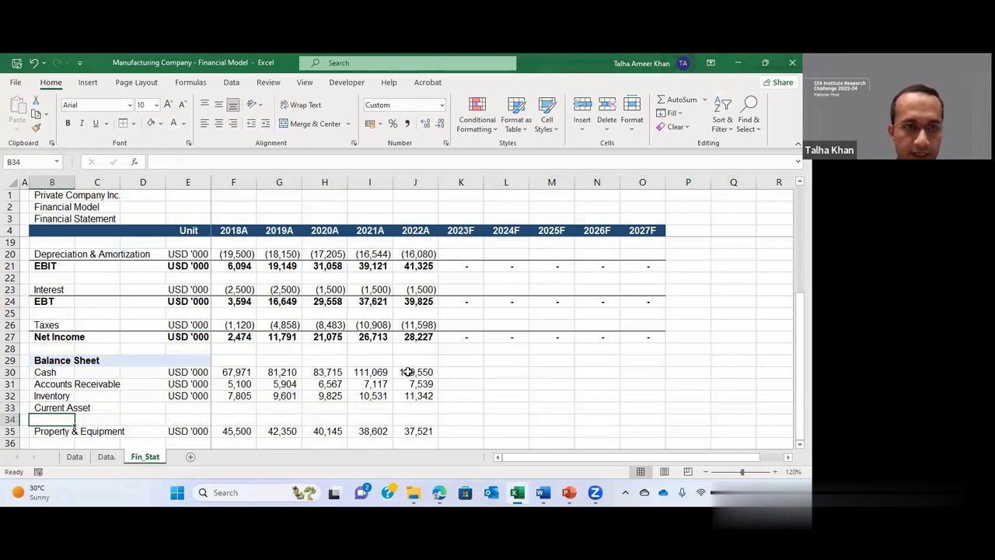
{"action": "key", "text": "Up"}
{"action": "key", "text": "Right"}
{"action": "key", "text": "Right"}
{"action": "key", "text": "Right"}
{"action": "key", "text": "ctrl+d"}
{"action": "key", "text": "Right"}
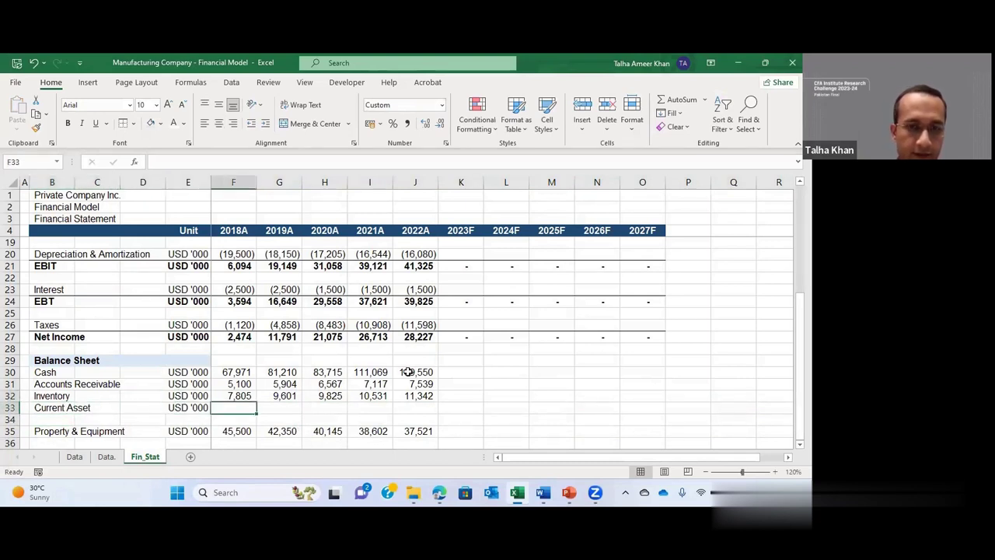
Step: Total Cash through Inventory in F33 with =SUM(F30:F32) and fill the formula across to O33
{"action": "key", "text": "alt+equal"}
{"action": "key", "text": "Return"}
{"action": "key", "text": "Up"}
{"action": "key", "text": "shift+Right"}
{"action": "key", "text": "shift+Right"}
{"action": "key", "text": "shift+Right"}
{"action": "key", "text": "shift+Right"}
{"action": "key", "text": "shift+Right"}
{"action": "key", "text": "shift+Right"}
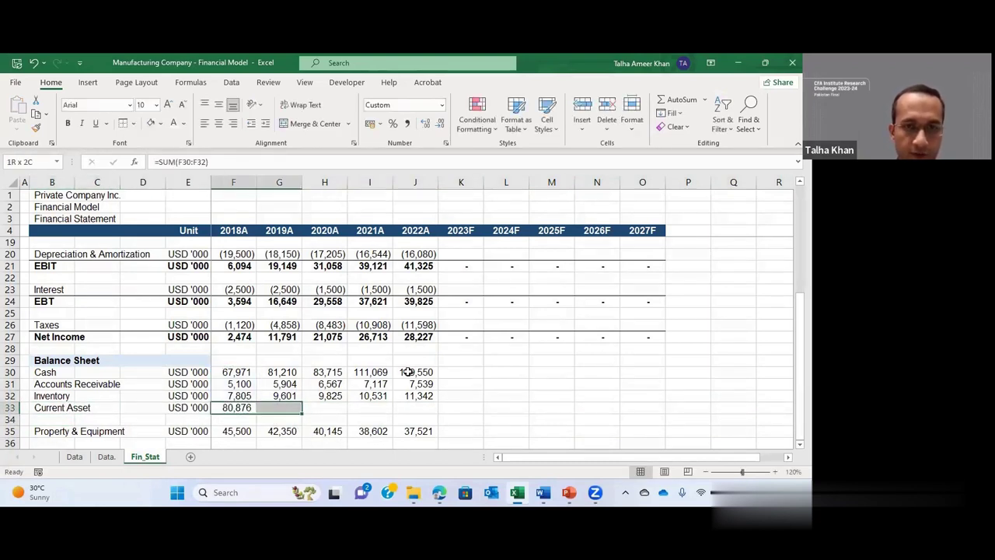
{"action": "key", "text": "shift+Right"}
{"action": "key", "text": "shift+Right"}
{"action": "key", "text": "shift+Right"}
{"action": "key", "text": "ctrl+r"}
Step: Make the Current Asset row B33:O33 bold and add a top border to it
{"action": "key", "text": "Left"}
{"action": "key", "text": "Left"}
{"action": "key", "text": "Left"}
{"action": "key", "text": "Left"}
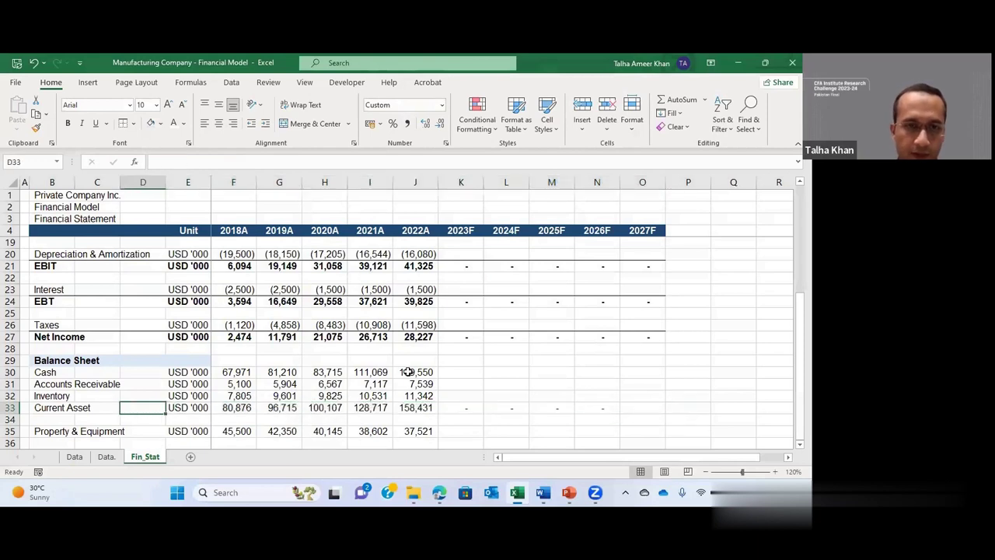
{"action": "key", "text": "ctrl+shift+Right"}
{"action": "key", "text": "ctrl+shift+Right"}
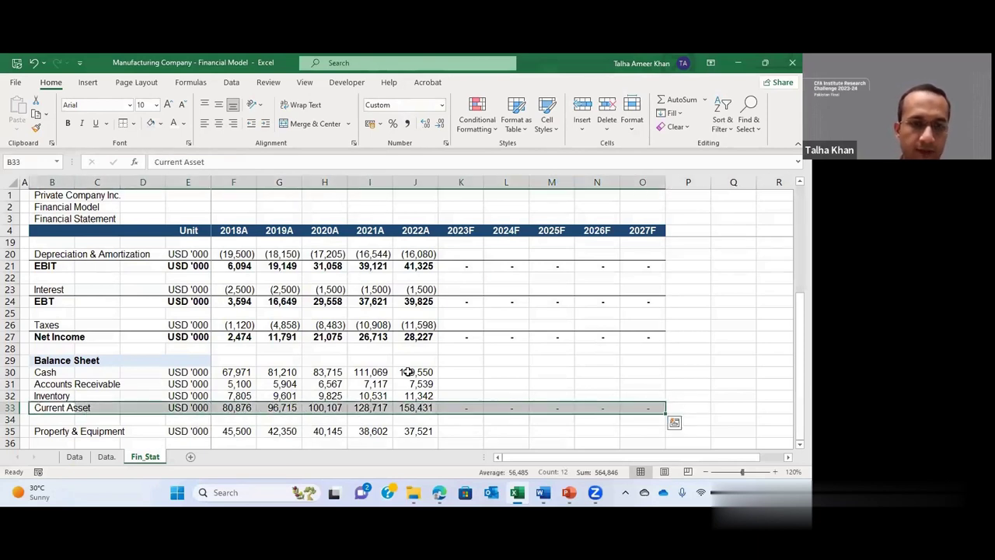
{"action": "key", "text": "ctrl+b"}
{"action": "key", "text": "alt+h"}
{"action": "key", "text": "b"}
{"action": "key", "text": "Escape"}
{"action": "key", "text": "alt+h"}
{"action": "key", "text": "b"}
{"action": "key", "text": "d"}
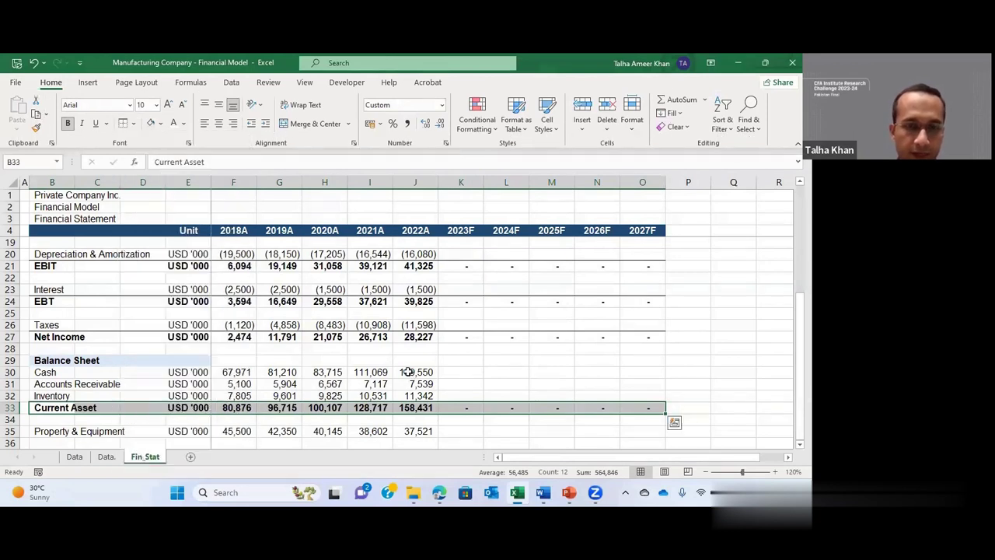
Step: Enter the label Fixed Assets in B36 and fill the USD '000 unit down into E36
{"action": "key", "text": "Down"}
{"action": "key", "text": "Down"}
{"action": "key", "text": "Down"}
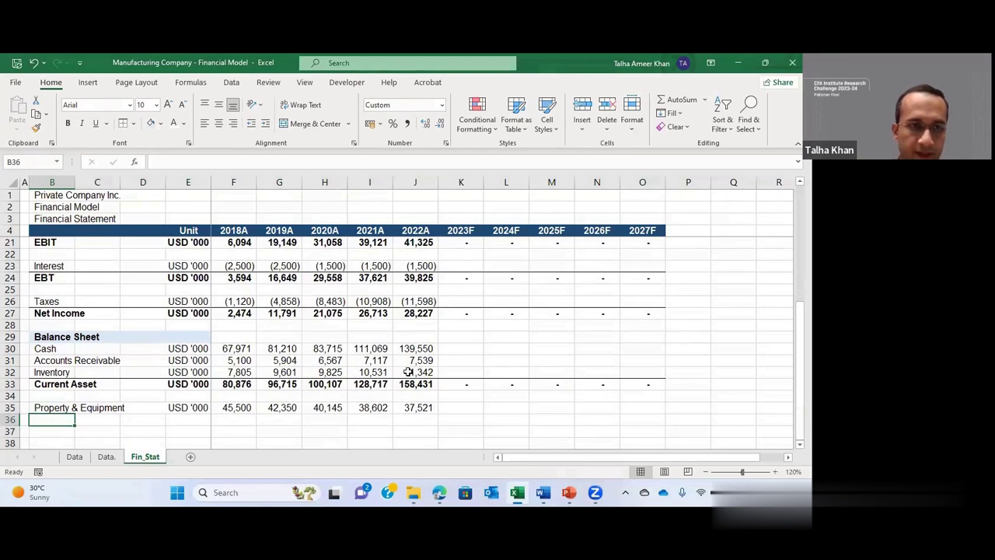
{"action": "type", "text": "To"}
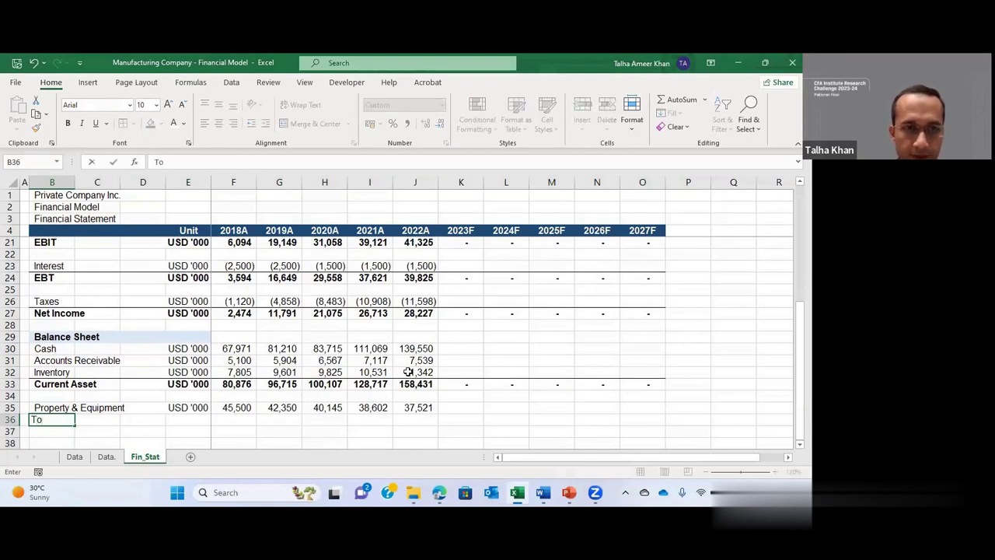
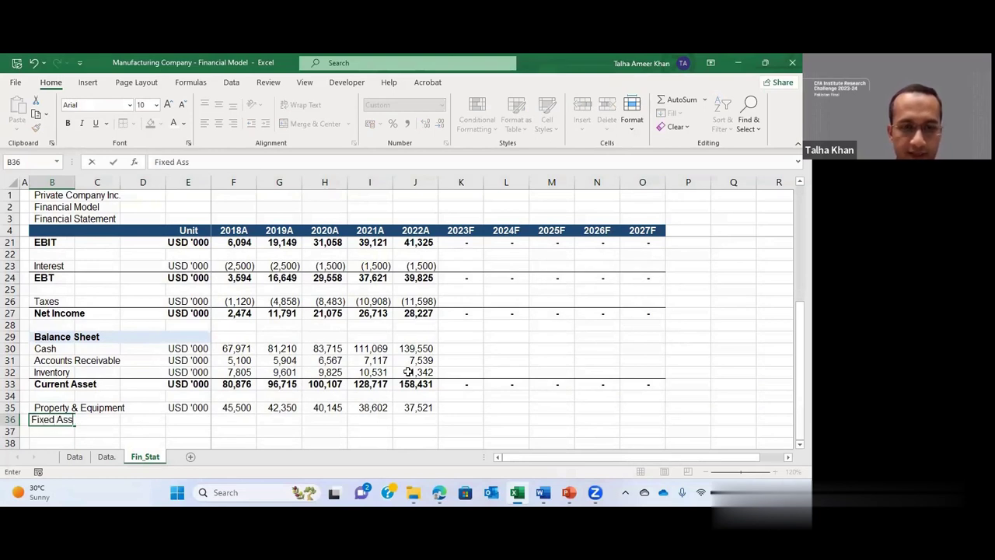
{"action": "type", "text": "s"}
{"action": "key", "text": "Up"}
{"action": "key", "text": "Right"}
{"action": "key", "text": "Right"}
{"action": "key", "text": "Right"}
{"action": "key", "text": "Right"}
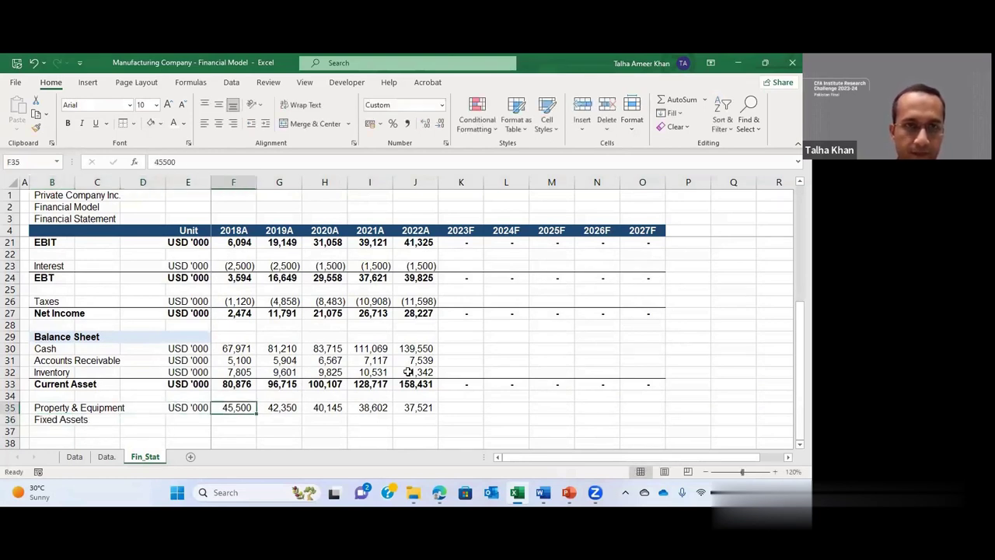
{"action": "key", "text": "Left"}
{"action": "key", "text": "shift+Down"}
{"action": "key", "text": "ctrl+d"}
Step: Enter the 2018A Fixed Assets total in F36 as =SUM(F35)
{"action": "key", "text": "Right"}
{"action": "key", "text": "Down"}
{"action": "type", "text": "="}
{"action": "key", "text": "Up"}
{"action": "key", "text": "Return"}
{"action": "key", "text": "Up"}
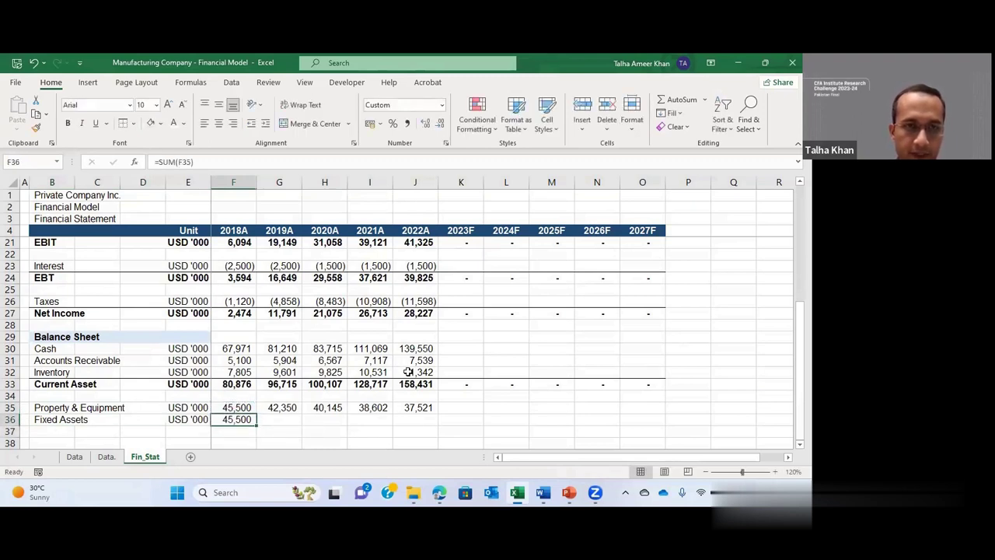
Step: Fill the Fixed Assets formula from F36 across to O36 for all years through 2027F
{"action": "key", "text": "shift+Right"}
{"action": "key", "text": "shift+Right"}
{"action": "key", "text": "shift+Right"}
{"action": "key", "text": "shift+Right"}
{"action": "key", "text": "shift+Right"}
{"action": "key", "text": "shift+Right"}
{"action": "key", "text": "shift+Right"}
{"action": "key", "text": "shift+Right"}
{"action": "key", "text": "shift+Right"}
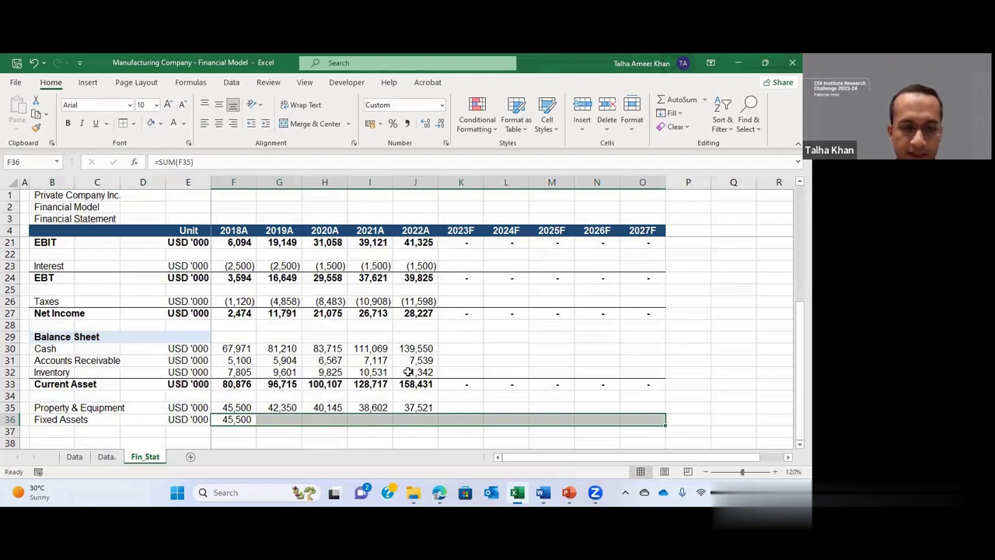
{"action": "key", "text": "ctrl+r"}
Step: Make the Fixed Assets row B36:O36 bold and apply a border to it
{"action": "key", "text": "Left"}
{"action": "key", "text": "Left"}
{"action": "key", "text": "Left"}
{"action": "key", "text": "Left"}
{"action": "key", "text": "ctrl+shift+Right"}
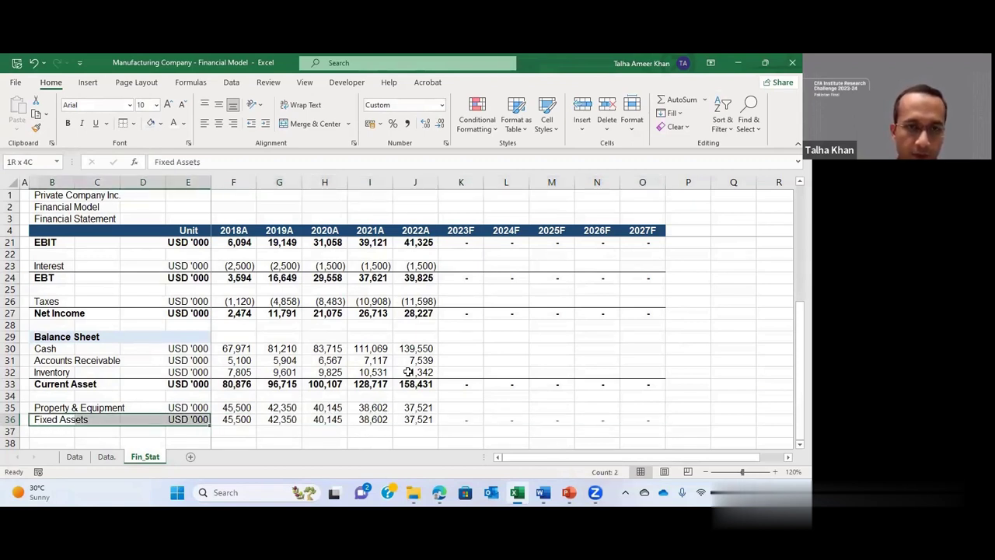
{"action": "key", "text": "ctrl+shift+Right"}
{"action": "key", "text": "ctrl+b"}
{"action": "key", "text": "alt+h"}
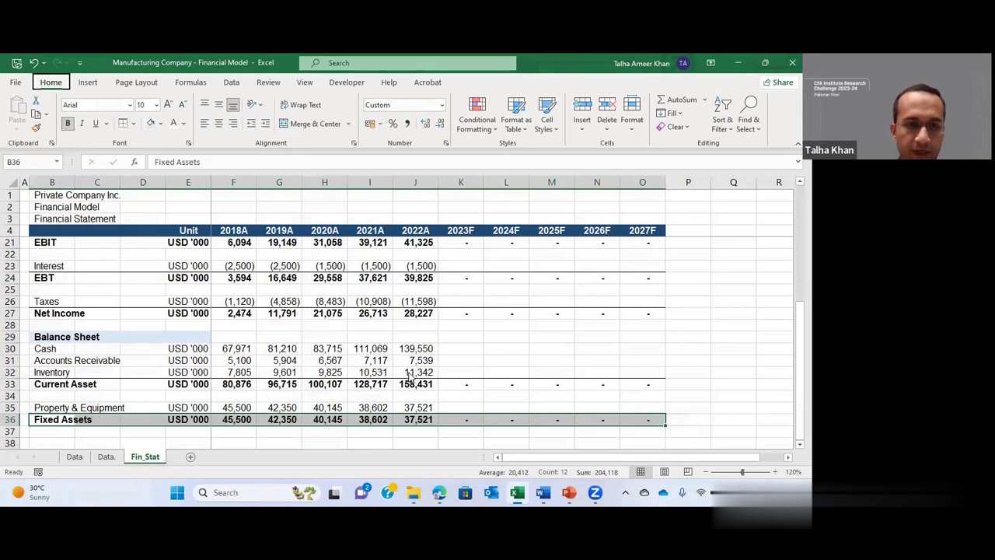
{"action": "key", "text": "b"}
{"action": "key", "text": "o"}
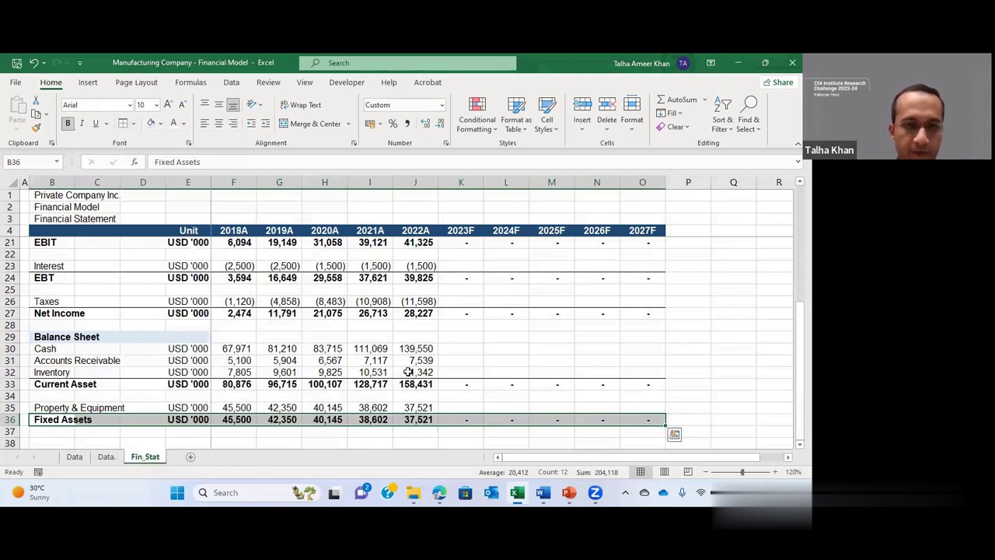
Step: Copy the labels Accounts Payable, Debt, Equity Capital and Retained Earnings from A23:A26 of the Data sheet
{"action": "key", "text": "Down"}
{"action": "key", "text": "Down"}
{"action": "key", "text": "Down"}
{"action": "key", "text": "Down"}
{"action": "key", "text": "ctrl+Page_Up"}
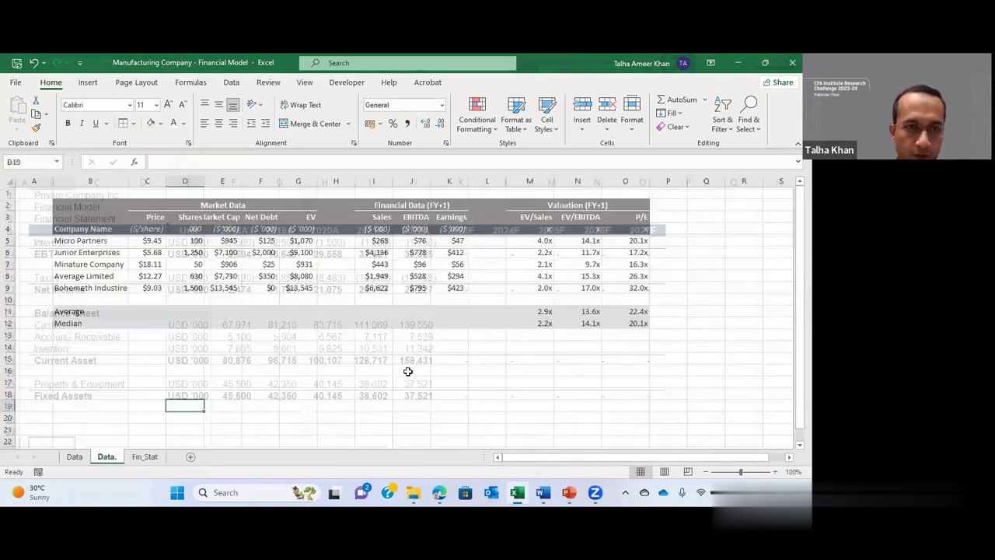
{"action": "key", "text": "ctrl+Page_Up"}
{"action": "key", "text": "Down"}
{"action": "key", "text": "Down"}
{"action": "key", "text": "Down"}
{"action": "key", "text": "Down"}
{"action": "key", "text": "Left"}
{"action": "key", "text": "Left"}
{"action": "key", "text": "Left"}
{"action": "key", "text": "Down"}
{"action": "key", "text": "Down"}
{"action": "key", "text": "Down"}
{"action": "key", "text": "Down"}
{"action": "key", "text": "Down"}
{"action": "key", "text": "Down"}
{"action": "key", "text": "Down"}
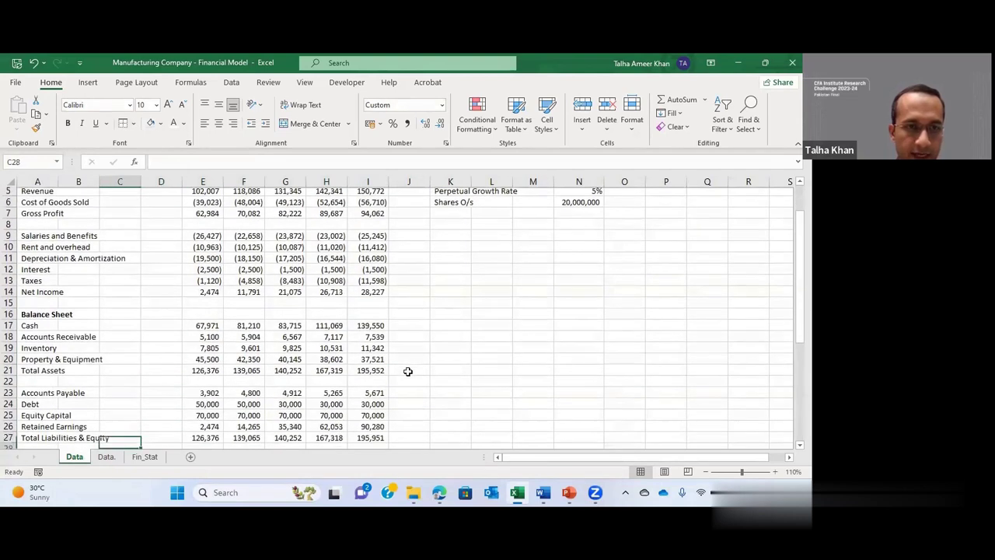
{"action": "key", "text": "Up"}
{"action": "key", "text": "Up"}
{"action": "key", "text": "Up"}
{"action": "key", "text": "Up"}
{"action": "key", "text": "Up"}
{"action": "key", "text": "Up"}
{"action": "key", "text": "shift+Down"}
{"action": "key", "text": "shift+Down"}
{"action": "key", "text": "shift+Down"}
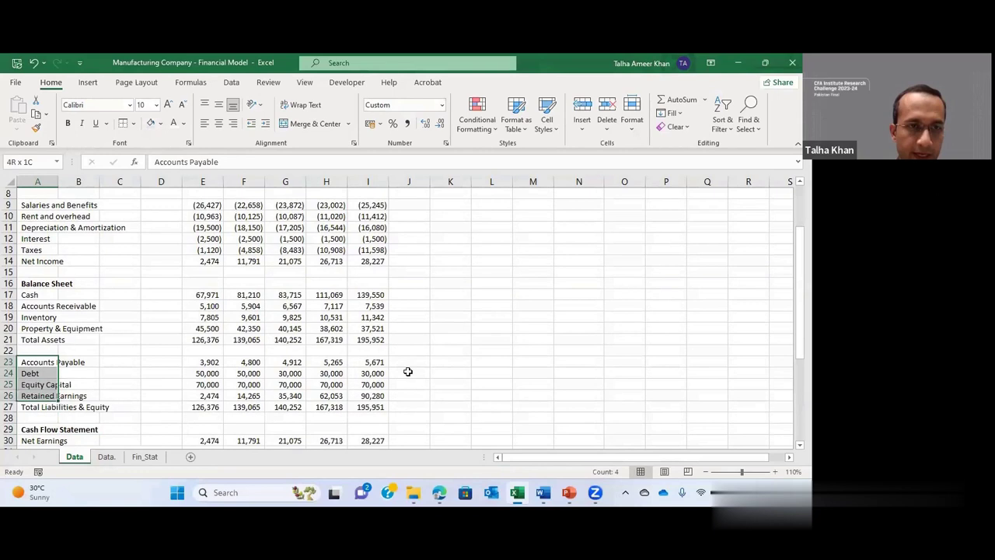
{"action": "key", "text": "ctrl+c"}
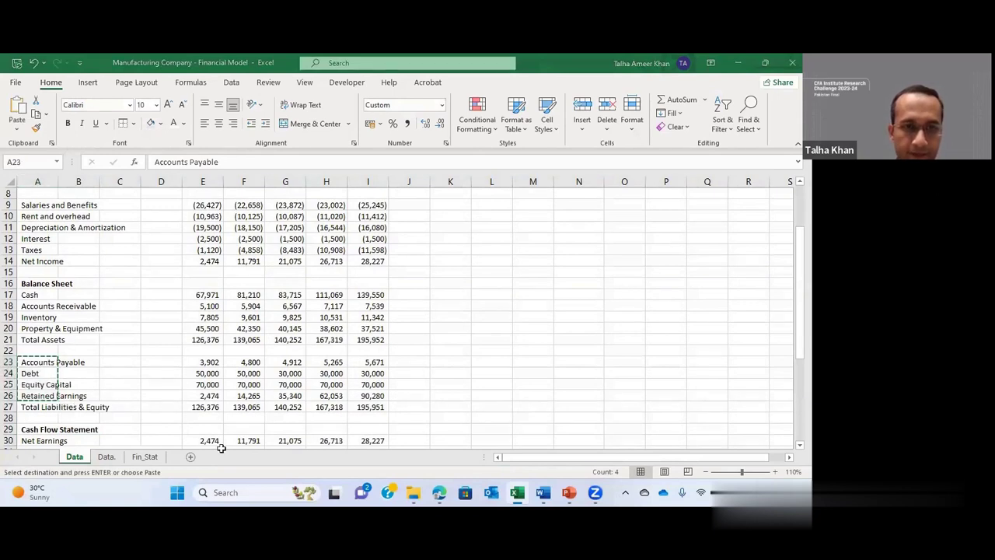
Step: Paste the copied liability and equity labels as values into the Fin_Stat sheet starting at B38
{"action": "left_click", "coordinate": [145, 456]}
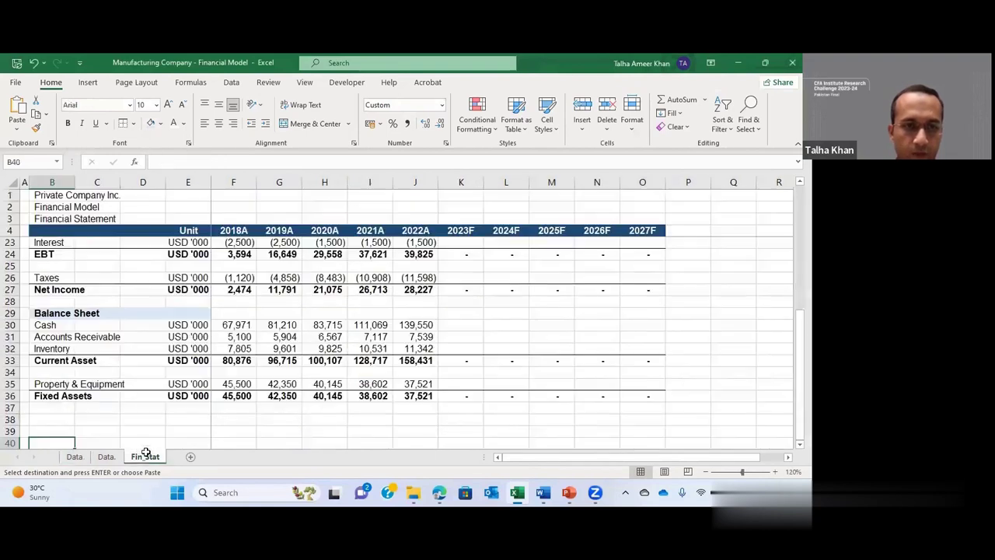
{"action": "key", "text": "Up"}
{"action": "key", "text": "Up"}
{"action": "key", "text": "Up"}
{"action": "key", "text": "Down"}
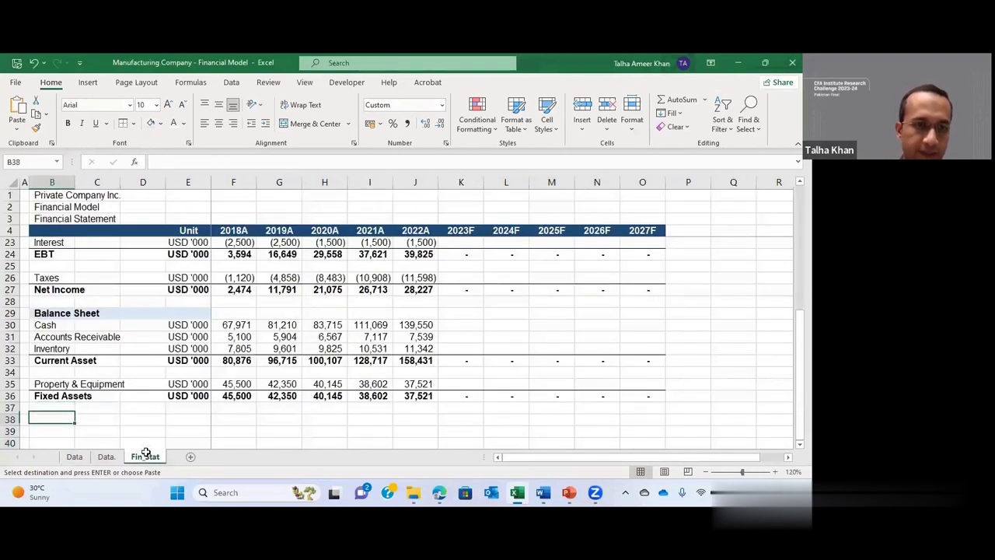
{"action": "key", "text": "ctrl+alt+v"}
{"action": "key", "text": "v"}
{"action": "key", "text": "e"}
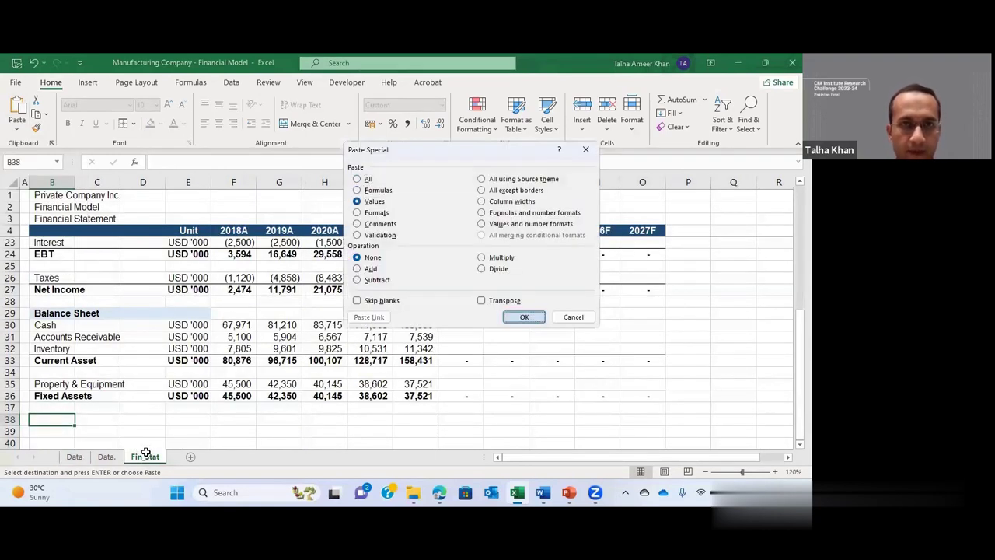
{"action": "key", "text": "Return"}
{"action": "key", "text": "Up"}
{"action": "key", "text": "shift+space"}
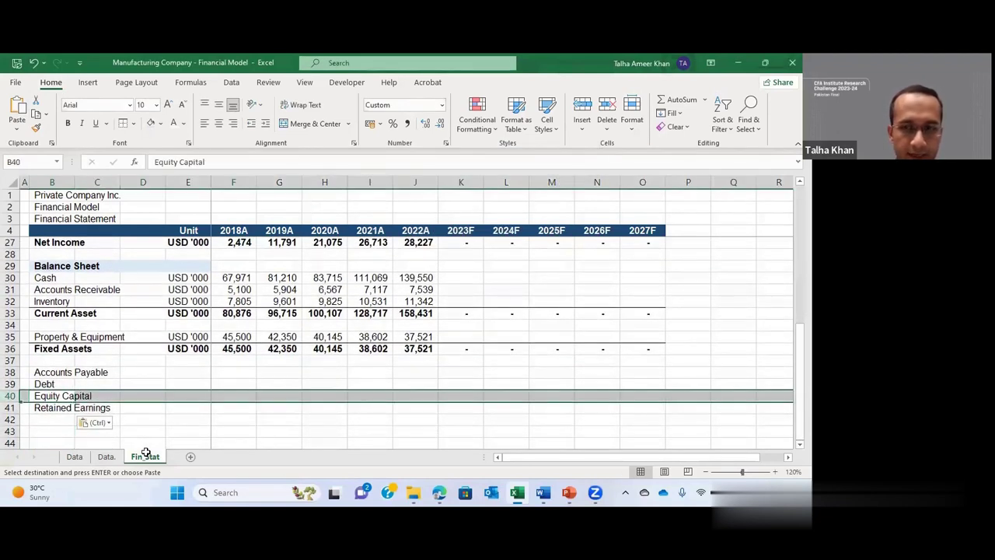
{"action": "key", "text": "ctrl+shift+equal"}
{"action": "key", "text": "ctrl+shift+equal"}
{"action": "key", "text": "Up"}
{"action": "key", "text": "Down"}
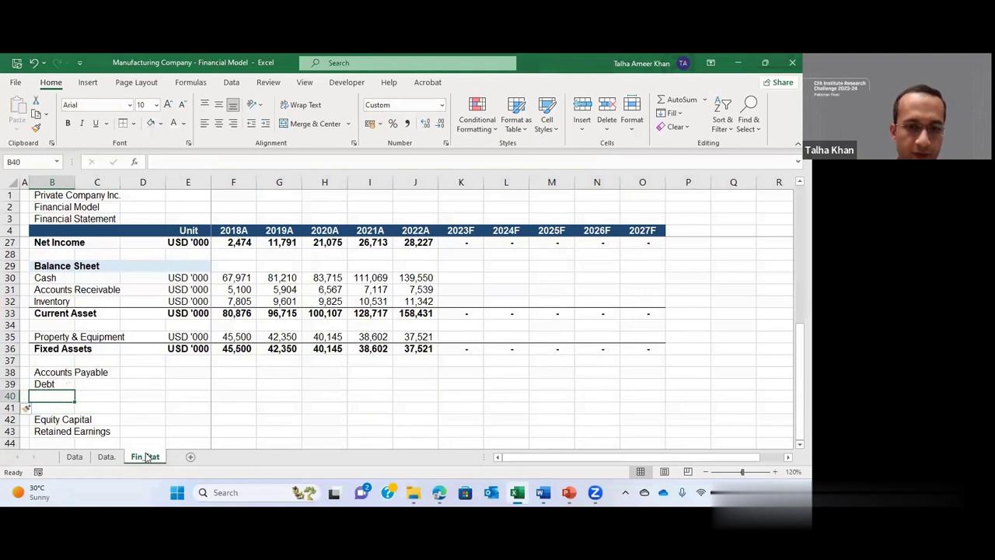
{"action": "type", "text": "Total Liabilities"}
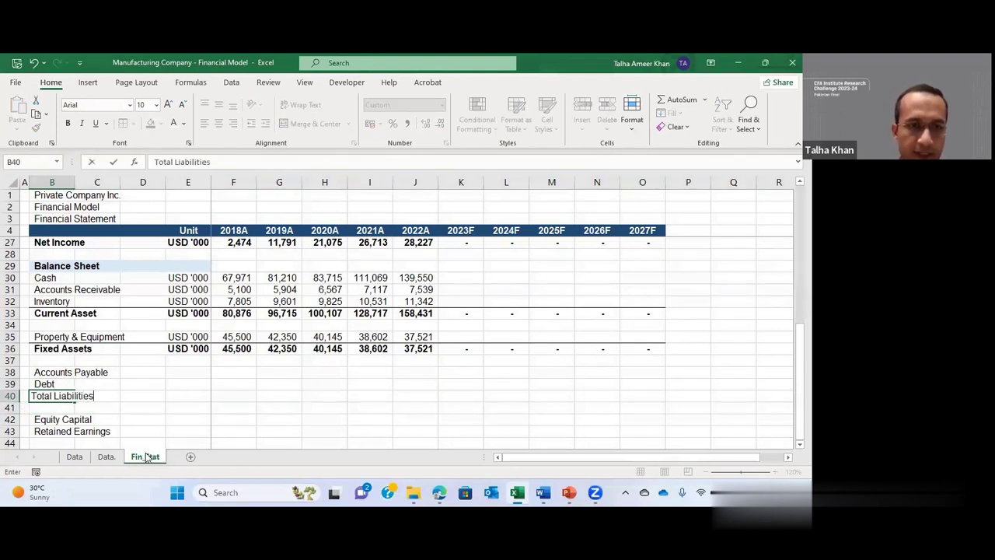
{"action": "key", "text": "ctrl+Return"}
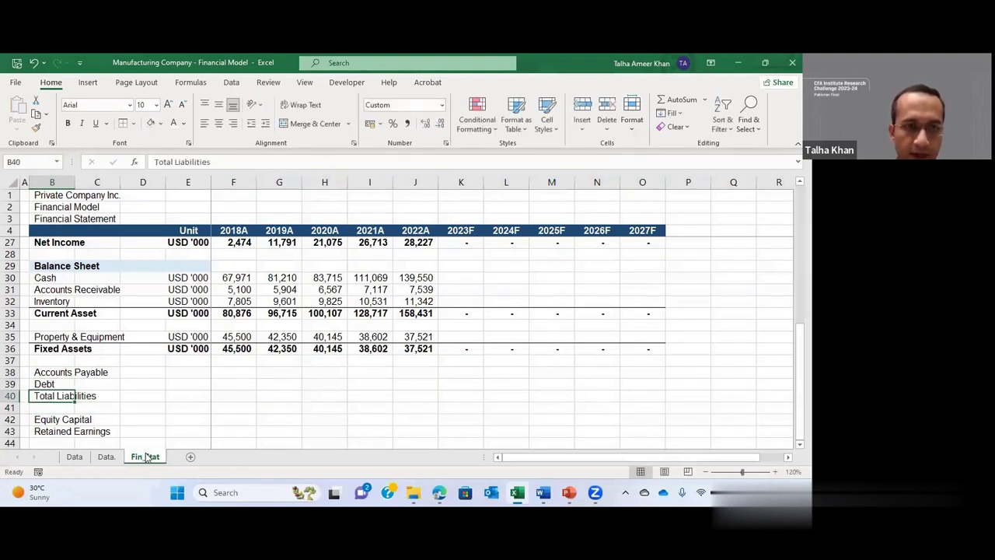
{"action": "key", "text": "Left"}
{"action": "key", "text": "Right"}
{"action": "key", "text": "Right"}
{"action": "key", "text": "Right"}
{"action": "key", "text": "Right"}
{"action": "key", "text": "Right"}
{"action": "key", "text": "Up"}
{"action": "key", "text": "Up"}
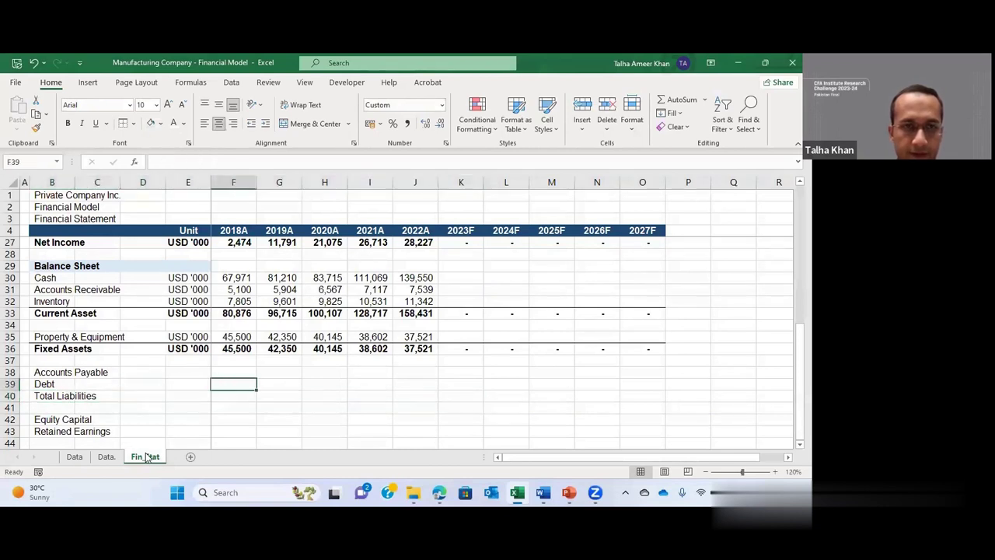
{"action": "key", "text": "ctrl+z"}
{"action": "key", "text": "ctrl+z"}
{"action": "key", "text": "ctrl+z"}
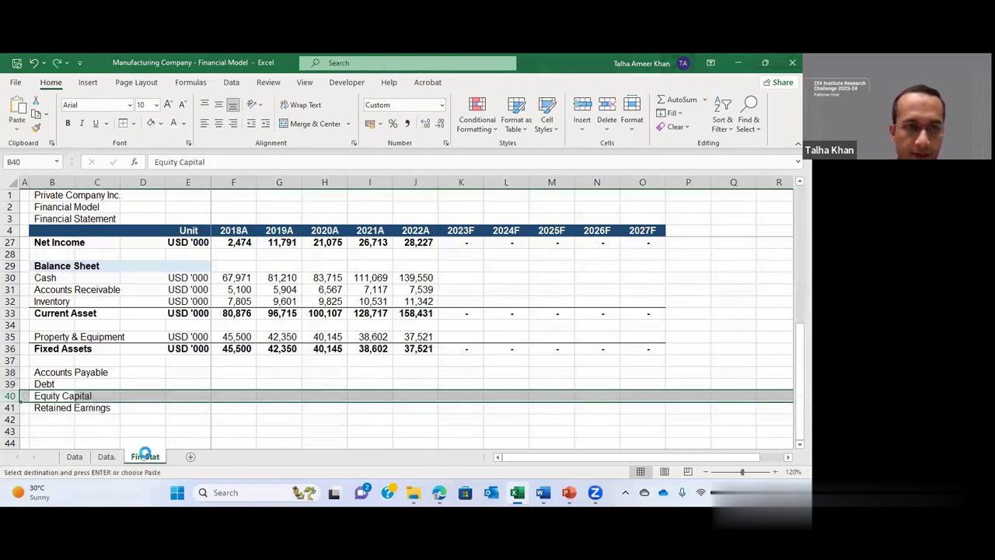
Step: Copy the five years of figures for Accounts Payable through Retained Earnings from E23:I26 of the Data sheet
{"action": "key", "text": "ctrl+Page_Up"}
{"action": "key", "text": "ctrl+Page_Up"}
{"action": "key", "text": "Right"}
{"action": "key", "text": "Right"}
{"action": "key", "text": "Right"}
{"action": "key", "text": "Right"}
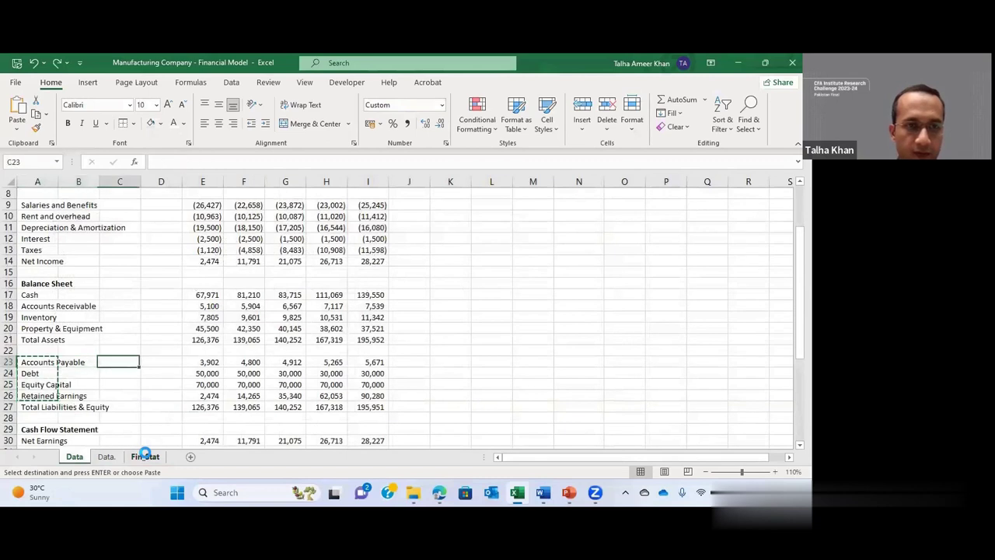
{"action": "key", "text": "shift+Down"}
{"action": "key", "text": "shift+Down"}
{"action": "key", "text": "shift+Down"}
{"action": "key", "text": "shift+Right"}
{"action": "key", "text": "shift+Right"}
{"action": "key", "text": "shift+Right"}
{"action": "key", "text": "shift+Right"}
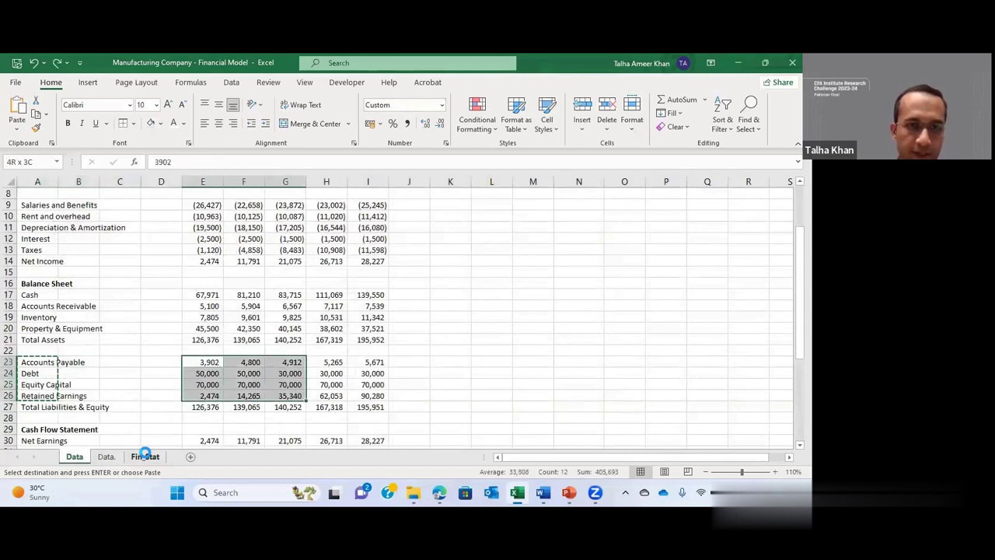
{"action": "key", "text": "ctrl+c"}
Step: Paste the copied figures as values into the Fin_Stat sheet starting at F38
{"action": "key", "text": "ctrl+Page_Down"}
{"action": "key", "text": "ctrl+Page_Down"}
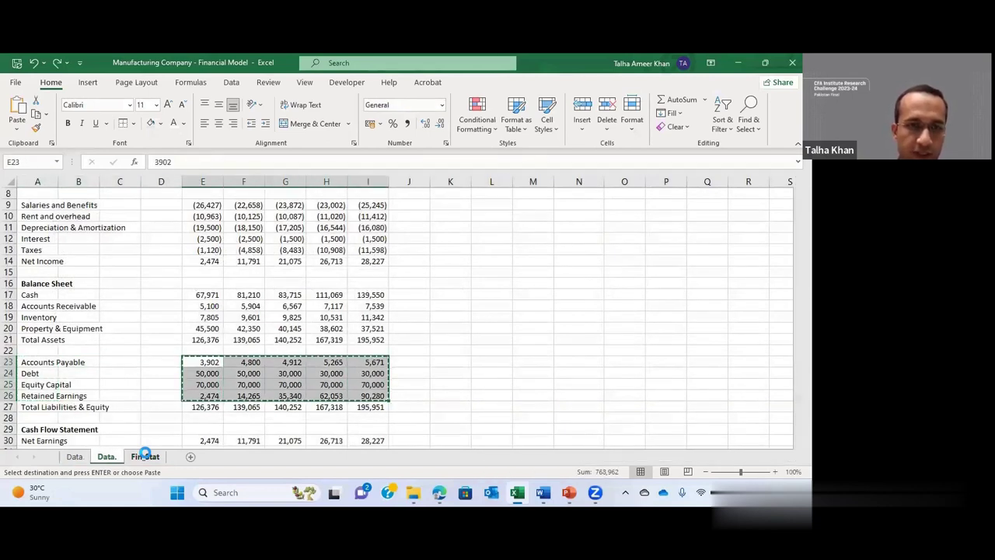
{"action": "key", "text": "Up"}
{"action": "key", "text": "Up"}
{"action": "key", "text": "Right"}
{"action": "key", "text": "Right"}
{"action": "key", "text": "Right"}
{"action": "key", "text": "Right"}
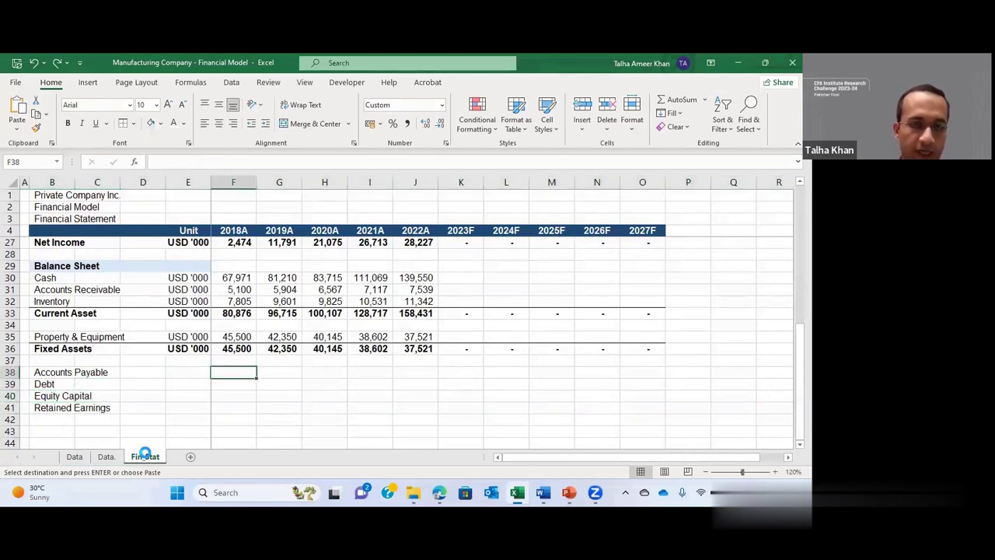
{"action": "key", "text": "ctrl+alt+v"}
{"action": "key", "text": "v"}
{"action": "key", "text": "Return"}
Step: Copy the USD '000 unit from E35 into E38:E41 for the liability and equity rows
{"action": "key", "text": "Left"}
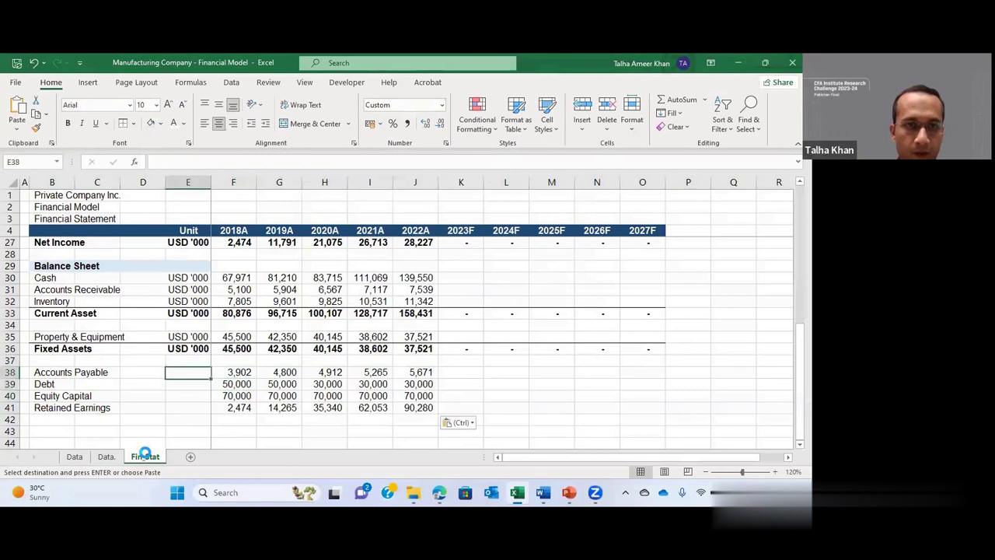
{"action": "key", "text": "Left"}
{"action": "key", "text": "Down"}
{"action": "key", "text": "Down"}
{"action": "key", "text": "Down"}
{"action": "key", "text": "Up"}
{"action": "key", "text": "Up"}
{"action": "key", "text": "Up"}
{"action": "key", "text": "Right"}
{"action": "key", "text": "Up"}
{"action": "key", "text": "Up"}
{"action": "key", "text": "Up"}
{"action": "key", "text": "ctrl+c"}
{"action": "key", "text": "Down"}
{"action": "key", "text": "Down"}
{"action": "key", "text": "Down"}
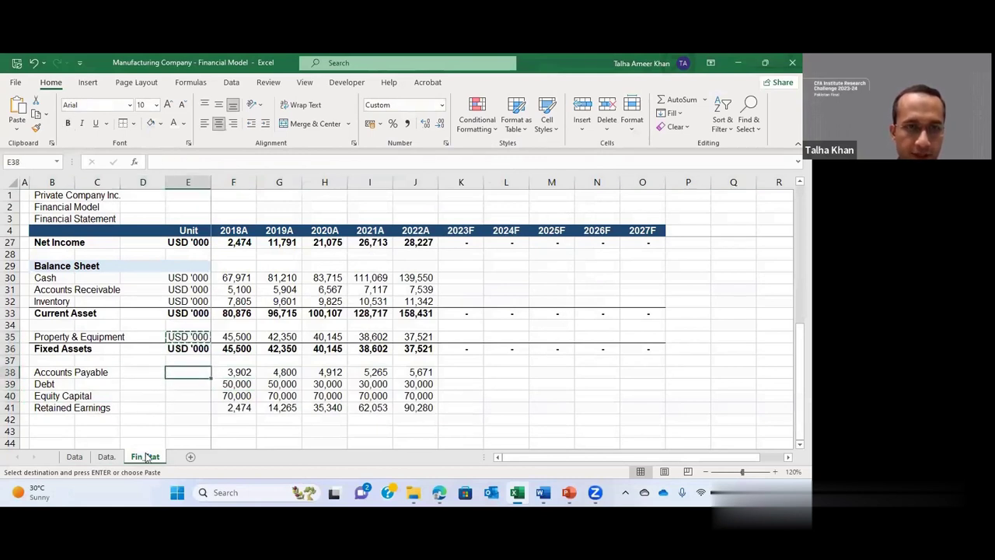
{"action": "key", "text": "shift+Down"}
{"action": "key", "text": "shift+Down"}
{"action": "key", "text": "shift+Down"}
{"action": "key", "text": "ctrl+v"}
Step: Insert two blank rows above the Equity Capital row
{"action": "key", "text": "Down"}
{"action": "key", "text": "Down"}
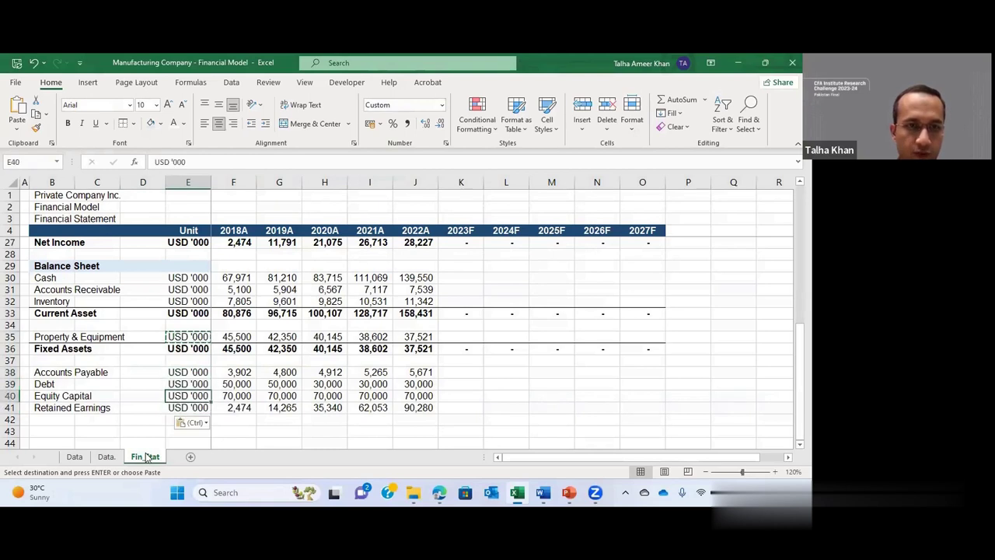
{"action": "key", "text": "shift+space"}
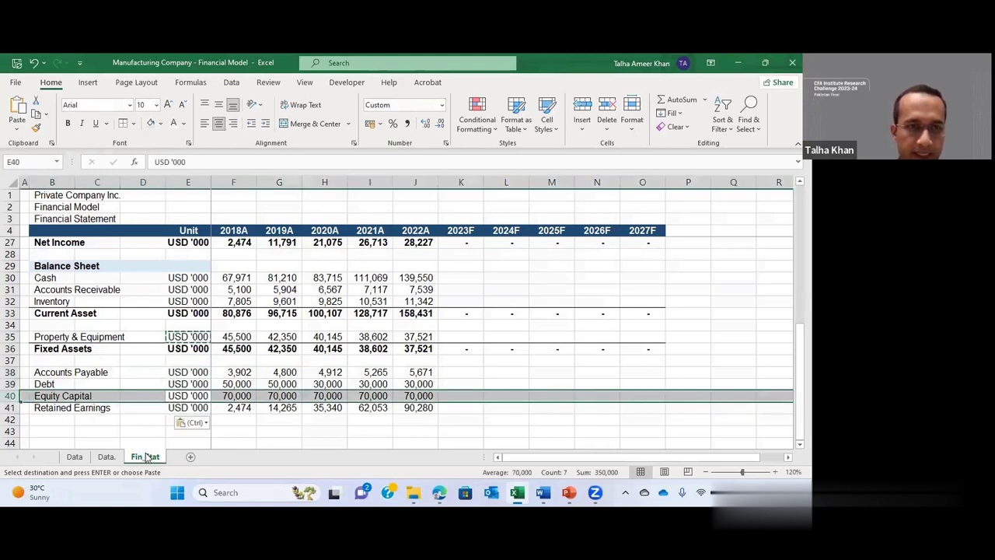
{"action": "key", "text": "ctrl+plus"}
{"action": "key", "text": "ctrl+plus"}
Step: Enter the label Total Liabilities in B40 and fill the USD '000 unit down into E40
{"action": "key", "text": "Left"}
{"action": "key", "text": "Left"}
{"action": "key", "text": "Left"}
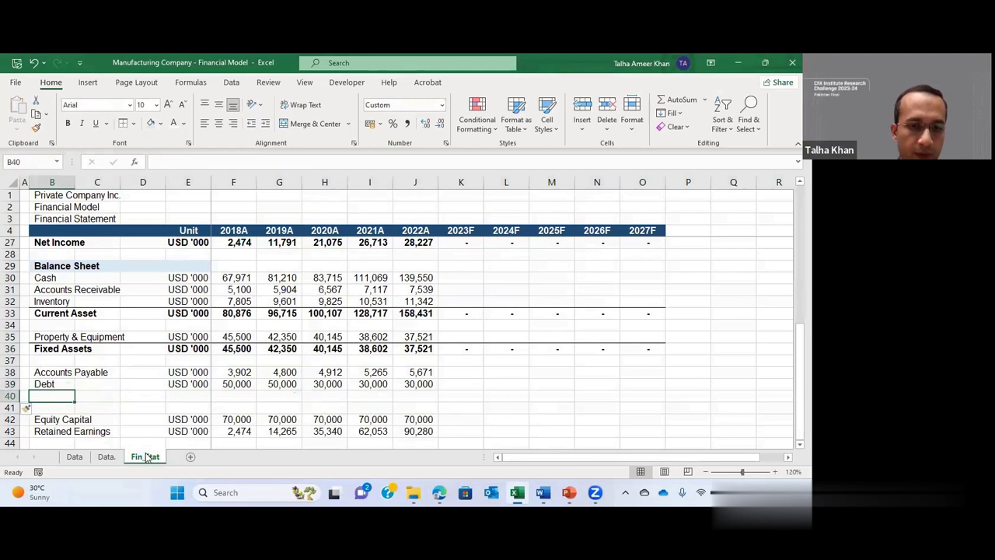
{"action": "type", "text": "Tto"}
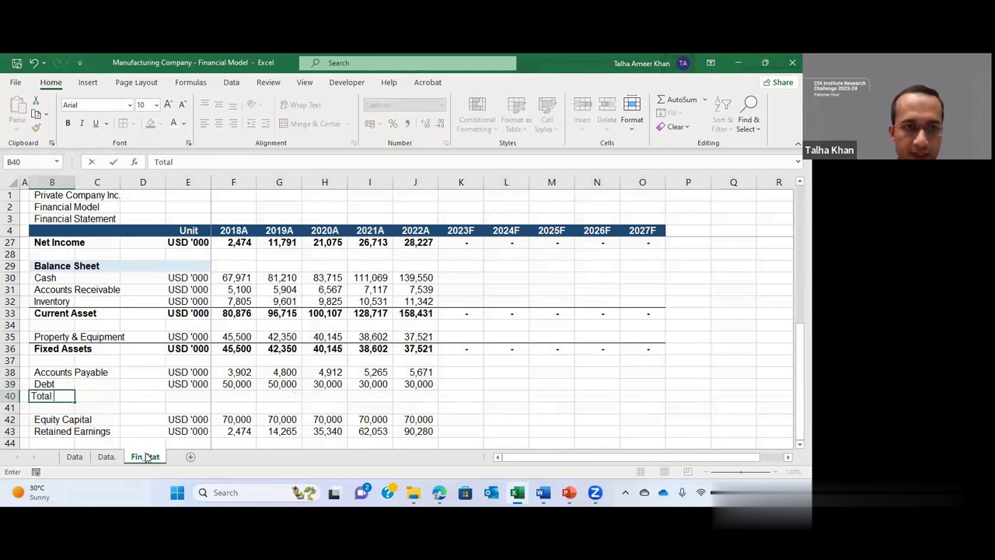
{"action": "type", "text": "al Liabilitie"}
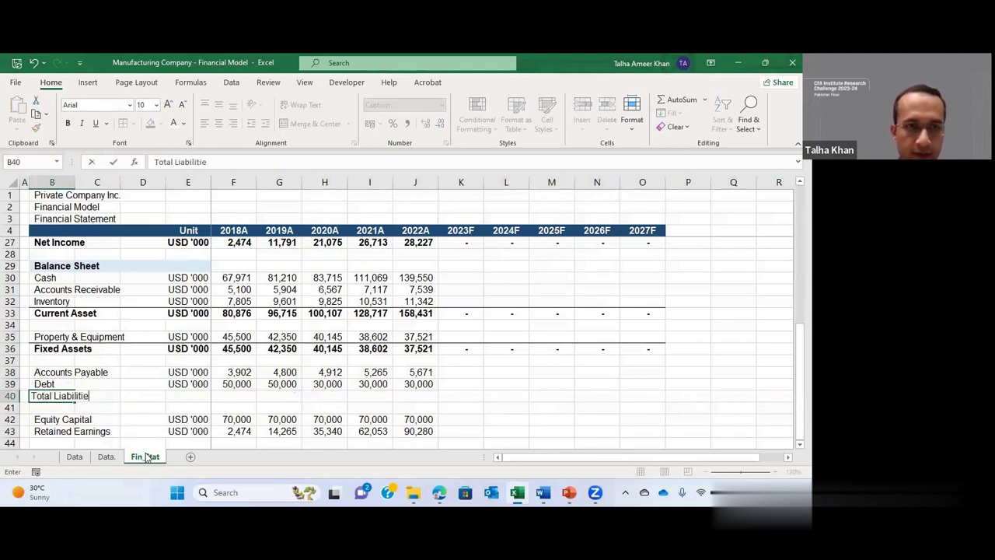
{"action": "type", "text": "s"}
{"action": "key", "text": "Right"}
{"action": "key", "text": "Right"}
{"action": "key", "text": "Right"}
{"action": "key", "text": "Up"}
{"action": "key", "text": "shift+Down"}
{"action": "key", "text": "ctrl+d"}
Step: Enter the 2018A Total Liabilities in F40 as =SUM(F38:F39)
{"action": "key", "text": "Right"}
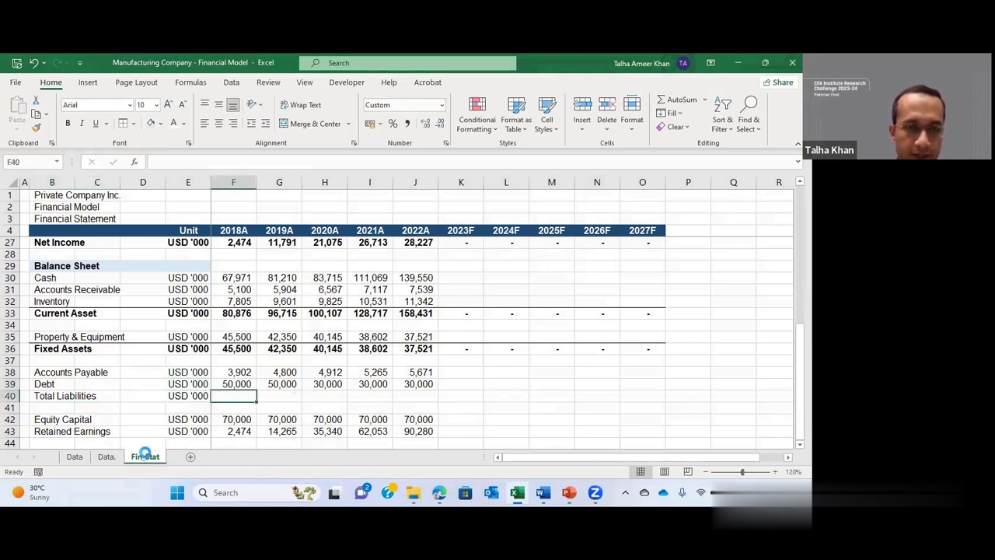
{"action": "key", "text": "alt+equal"}
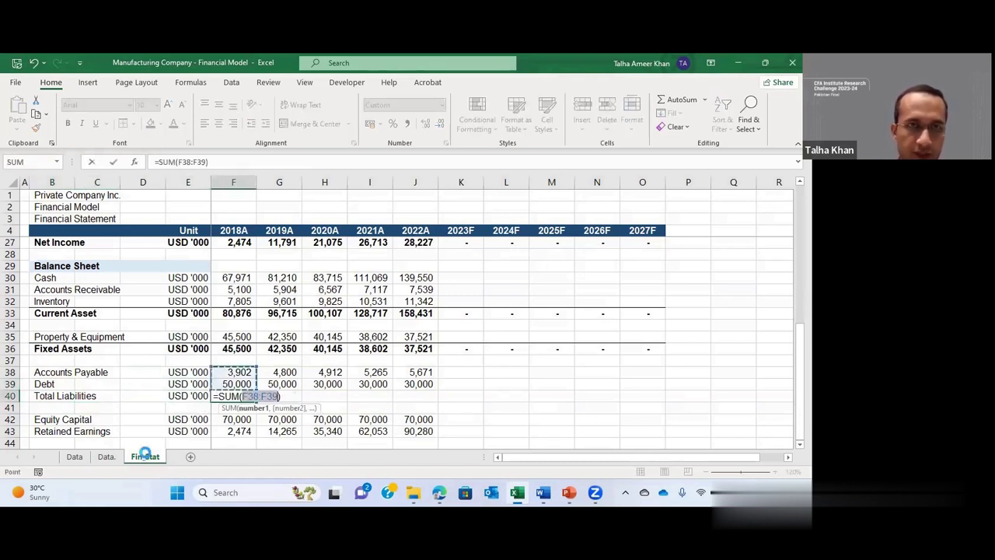
{"action": "key", "text": "Up"}
{"action": "key", "text": "Up"}
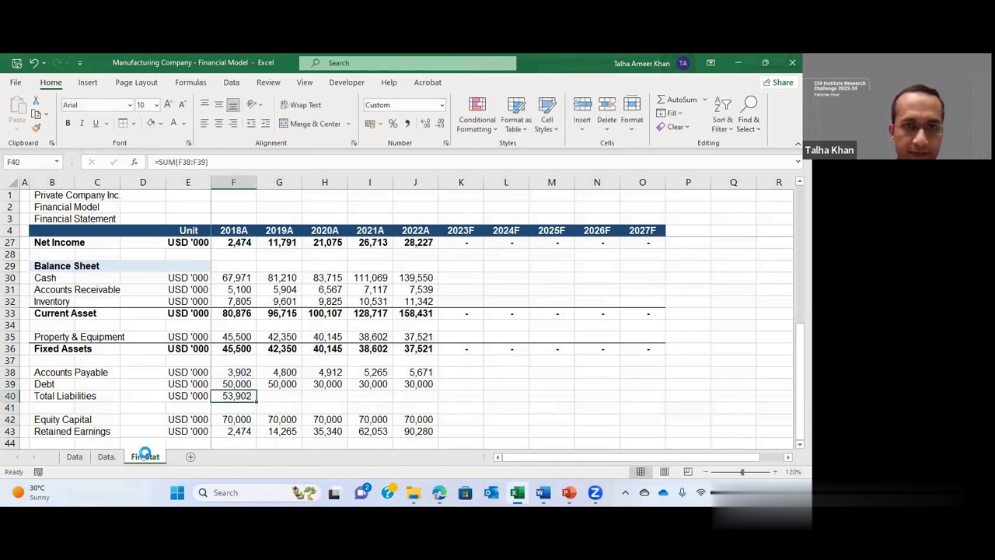
Step: Fill the Total Liabilities formula from F40 across to O40 for all years through 2027F
{"action": "key", "text": "shift+Right"}
{"action": "key", "text": "shift+Right"}
{"action": "key", "text": "shift+Right"}
{"action": "key", "text": "shift+Right"}
{"action": "key", "text": "shift+Right"}
{"action": "key", "text": "shift+Right"}
{"action": "key", "text": "shift+Right"}
{"action": "key", "text": "shift+Right"}
{"action": "key", "text": "shift+Right"}
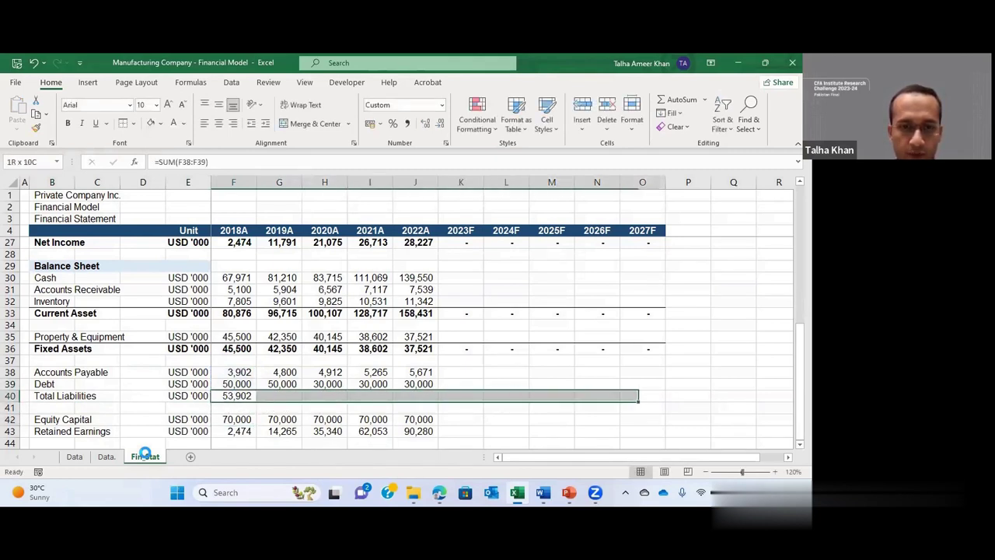
{"action": "key", "text": "ctrl+r"}
Step: Make the Total Liabilities row B40:O40 bold and apply a top border to it
{"action": "key", "text": "Left"}
{"action": "key", "text": "Left"}
{"action": "key", "text": "Left"}
{"action": "key", "text": "Left"}
{"action": "key", "text": "ctrl+shift+Right"}
{"action": "key", "text": "ctrl+shift+Right"}
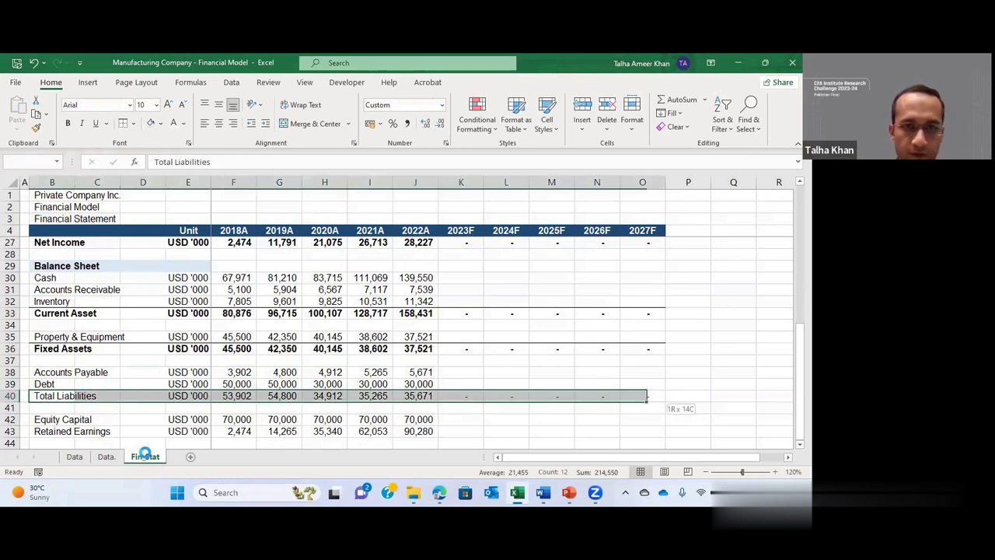
{"action": "key", "text": "ctrl+b"}
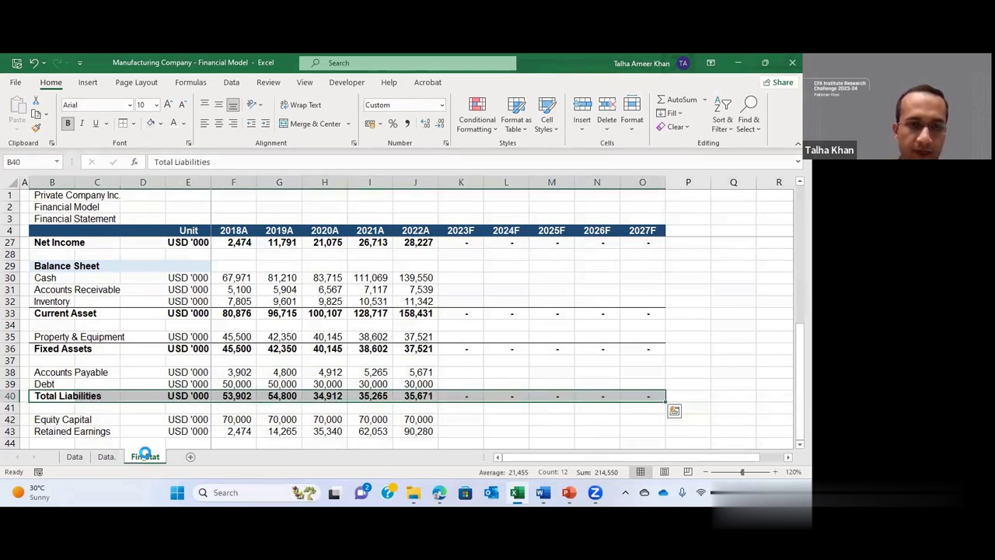
{"action": "key", "text": "alt"}
{"action": "key", "text": "h"}
{"action": "key", "text": "b"}
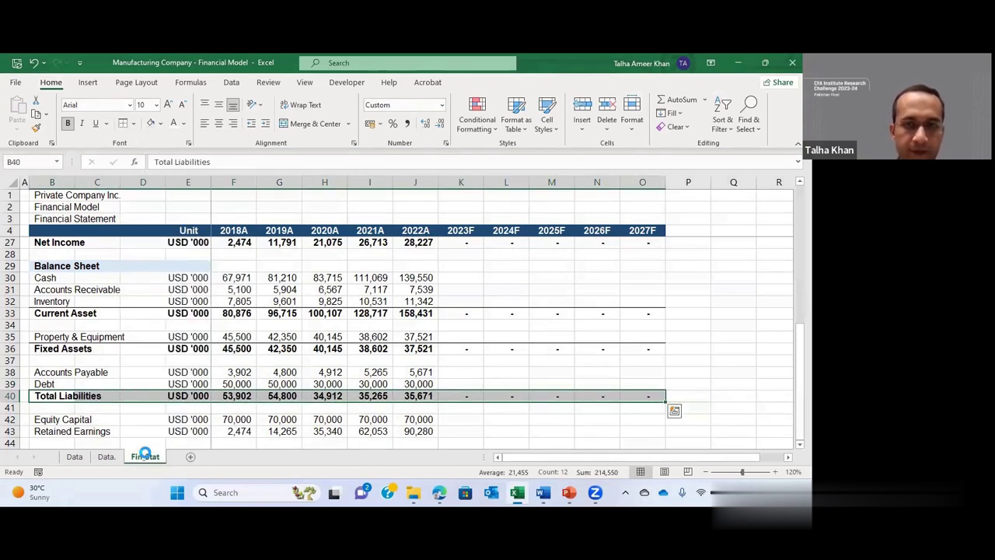
{"action": "key", "text": "p"}
Step: Enter the label Total Equities in B44, directly below Retained Earnings
{"action": "key", "text": "Down"}
{"action": "key", "text": "Down"}
{"action": "key", "text": "Down"}
{"action": "key", "text": "Down"}
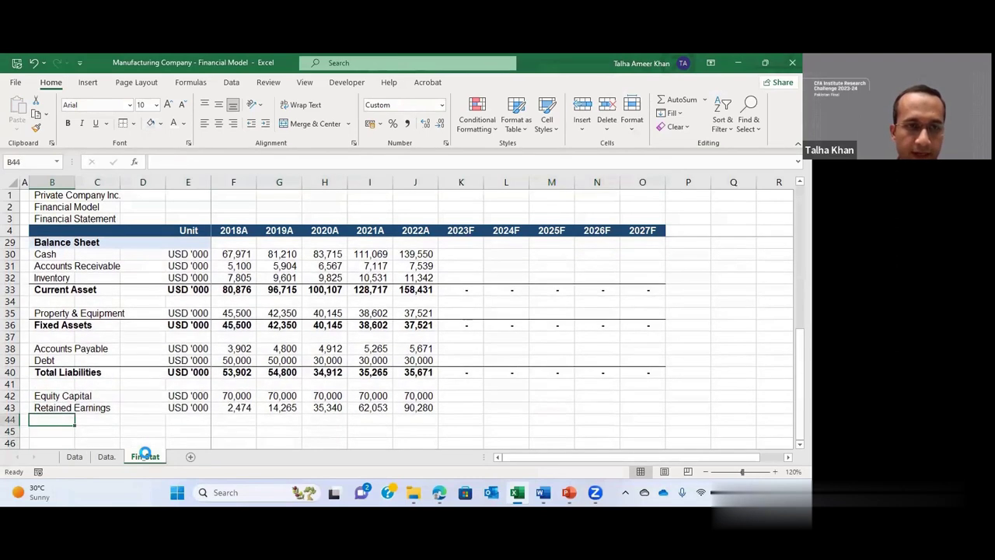
{"action": "type", "text": "To"}
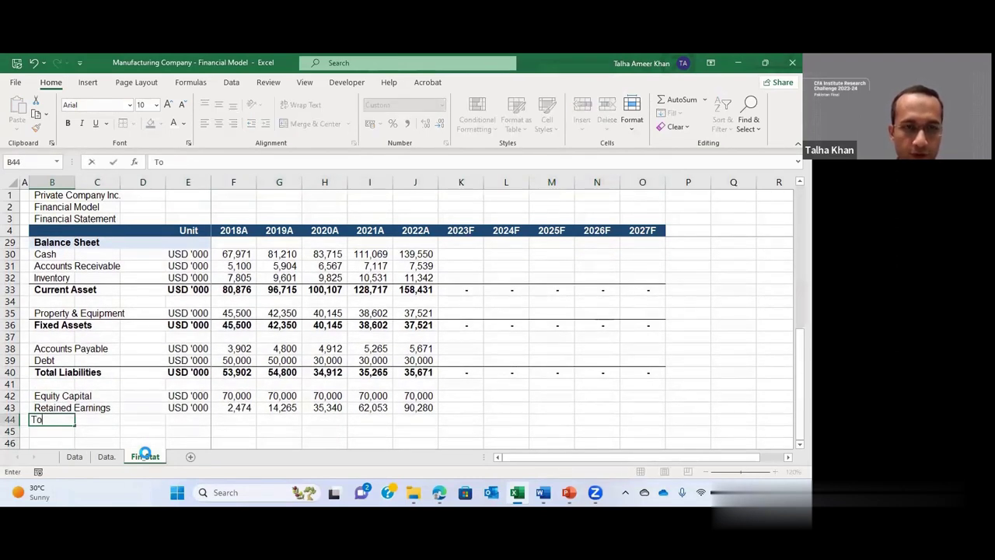
{"action": "type", "text": "tal Equit"}
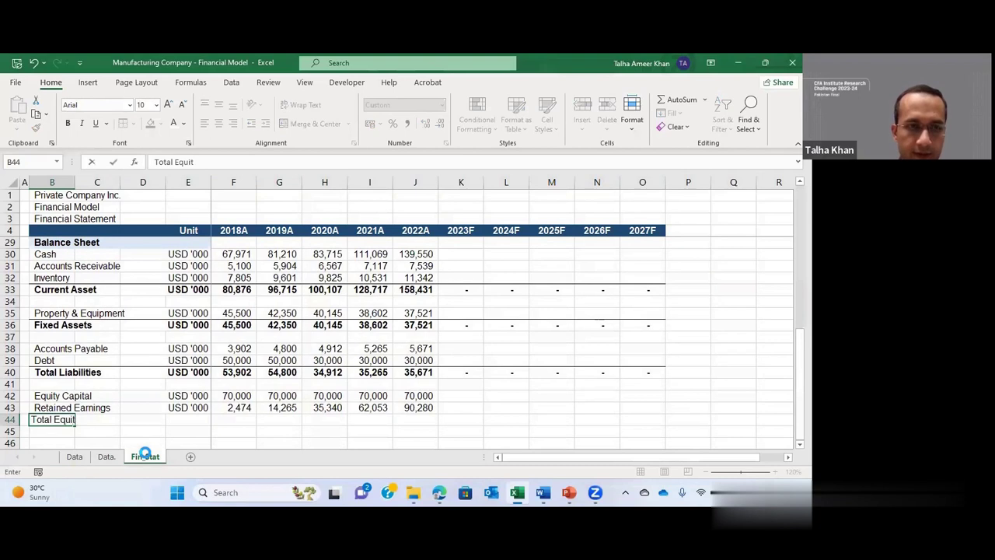
{"action": "type", "text": "ies"}
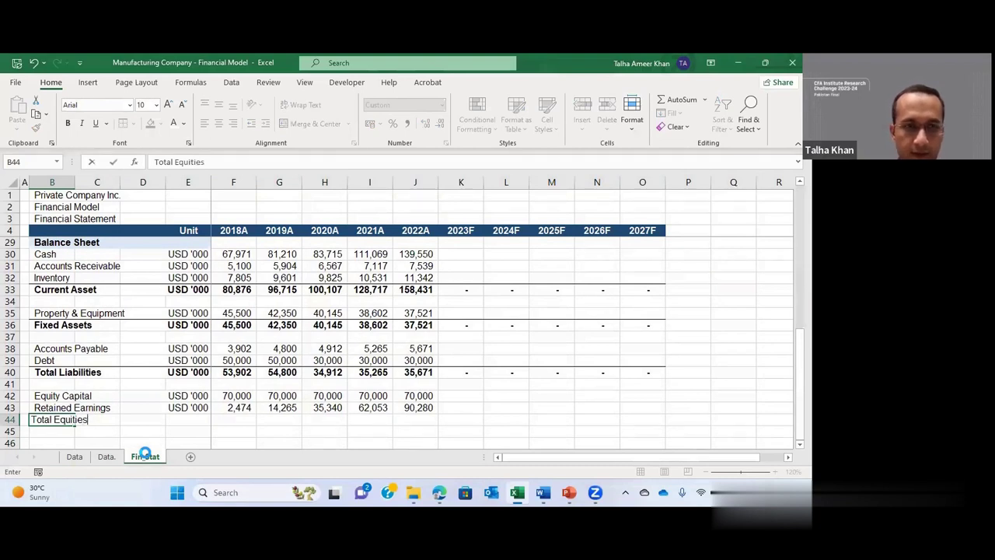
{"action": "key", "text": "Return"}
Step: Copy the USD '000 unit from the Retained Earnings row into E44
{"action": "key", "text": "Up"}
{"action": "key", "text": "Up"}
{"action": "key", "text": "Right"}
{"action": "key", "text": "Right"}
{"action": "key", "text": "Right"}
{"action": "key", "text": "ctrl+c"}
{"action": "key", "text": "Down"}
{"action": "key", "text": "ctrl+v"}
{"action": "key", "text": "Escape"}
Step: Enter =SUM(F42:F43) in F44 and fill the Total Equities formula across to O44
{"action": "key", "text": "Right"}
{"action": "key", "text": "alt+="}
{"action": "key", "text": "ctrl+Return"}
{"action": "key", "text": "shift+Right"}
{"action": "key", "text": "shift+Right"}
{"action": "key", "text": "shift+Right"}
{"action": "key", "text": "shift+Right"}
{"action": "key", "text": "shift+Right"}
{"action": "key", "text": "shift+Right"}
{"action": "key", "text": "shift+Right"}
{"action": "key", "text": "shift+Right"}
{"action": "key", "text": "shift+Right"}
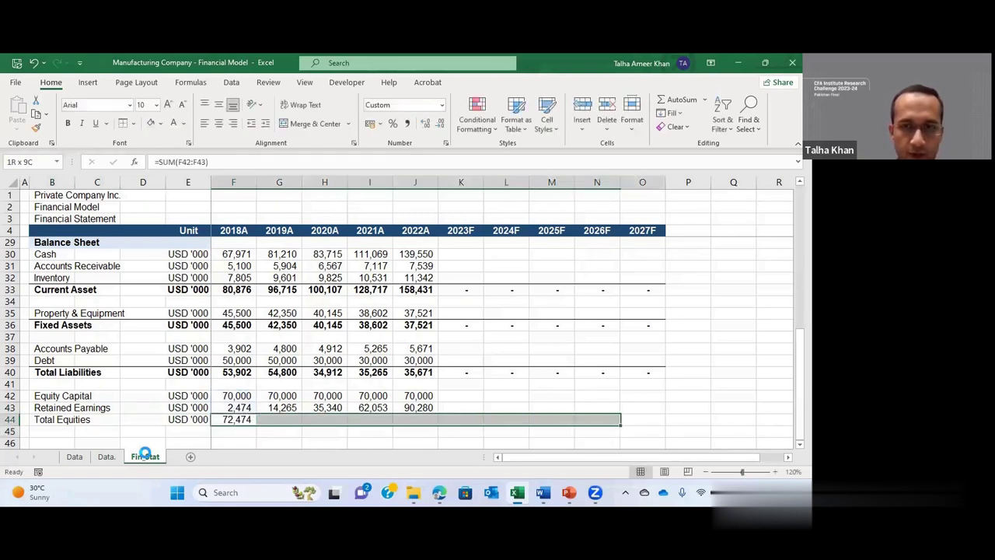
{"action": "key", "text": "ctrl+r"}
Step: Make the Total Equities row B44:O44 bold and apply a top border to it
{"action": "key", "text": "ctrl+Left"}
{"action": "key", "text": "ctrl+Left"}
{"action": "key", "text": "ctrl+shift+Right"}
{"action": "key", "text": "ctrl+shift+Right"}
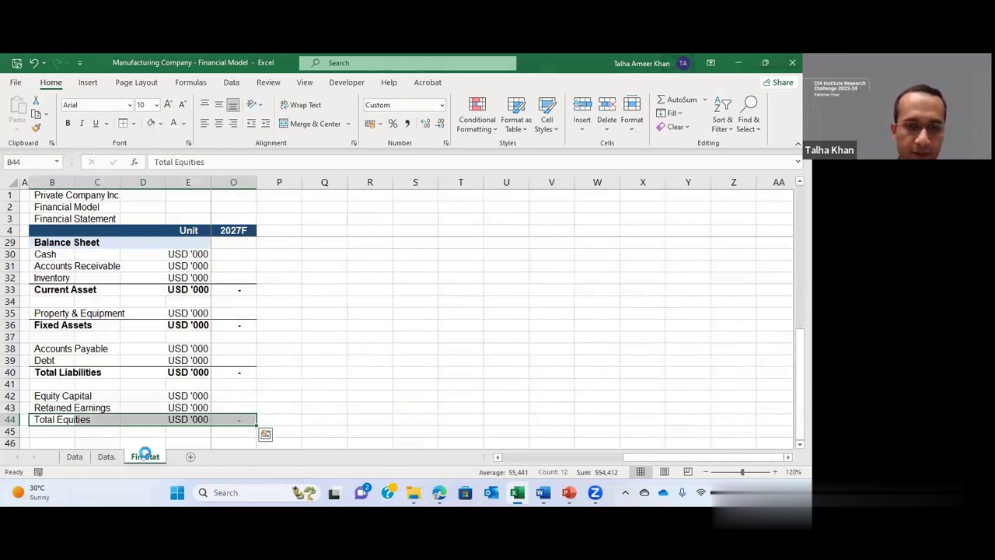
{"action": "key", "text": "ctrl+b"}
{"action": "key", "text": "alt+h"}
{"action": "key", "text": "b"}
{"action": "key", "text": "p"}
Step: Insert two blank rows above the Accounts Payable row, starting at row 38
{"action": "key", "text": "Home"}
{"action": "key", "text": "Right"}
{"action": "key", "text": "Right"}
{"action": "key", "text": "Right"}
{"action": "key", "text": "Right"}
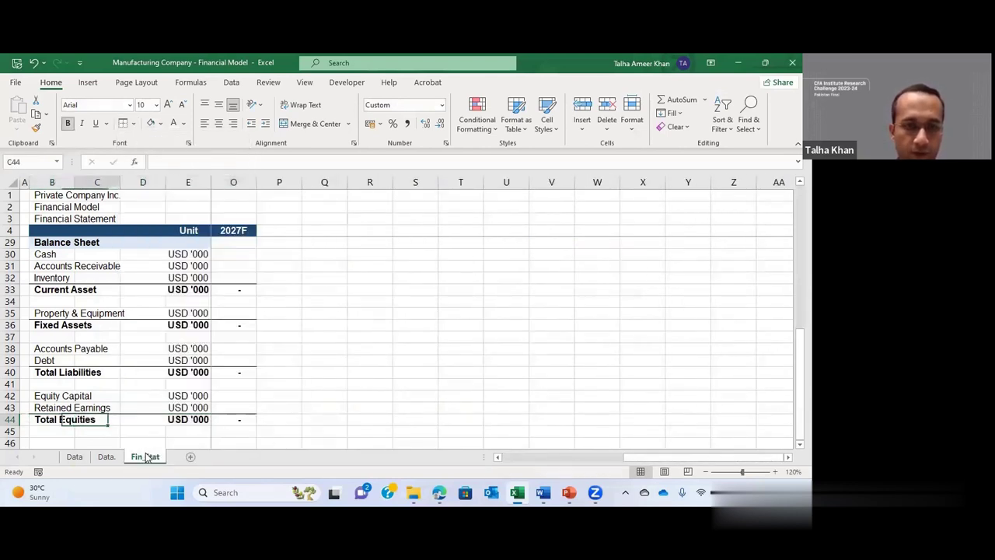
{"action": "key", "text": "Down"}
{"action": "key", "text": "Left"}
{"action": "key", "text": "Down"}
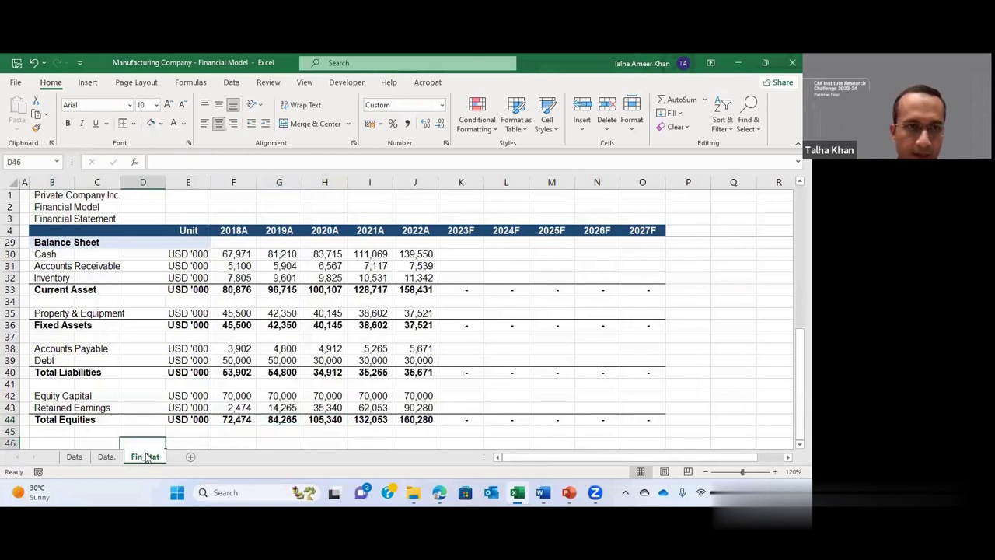
{"action": "key", "text": "Down"}
{"action": "key", "text": "Down"}
{"action": "key", "text": "Down"}
{"action": "key", "text": "Up"}
{"action": "key", "text": "Up"}
{"action": "key", "text": "Up"}
{"action": "key", "text": "Up"}
{"action": "key", "text": "Up"}
{"action": "key", "text": "Up"}
{"action": "key", "text": "Up"}
{"action": "key", "text": "Up"}
{"action": "key", "text": "Up"}
{"action": "key", "text": "Up"}
{"action": "key", "text": "Up"}
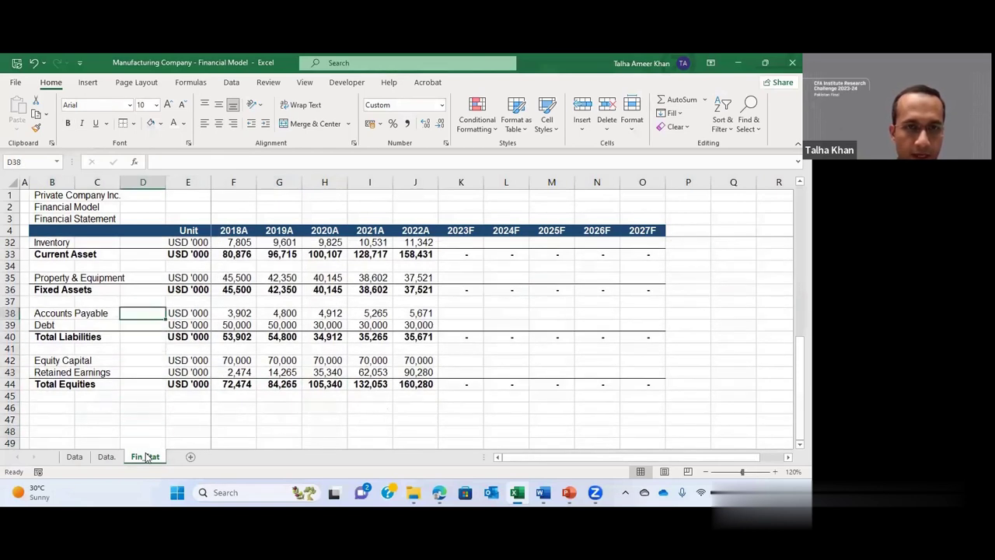
{"action": "key", "text": "shift+space"}
{"action": "key", "text": "ctrl+shift+plus"}
{"action": "key", "text": "ctrl+shift+plus"}
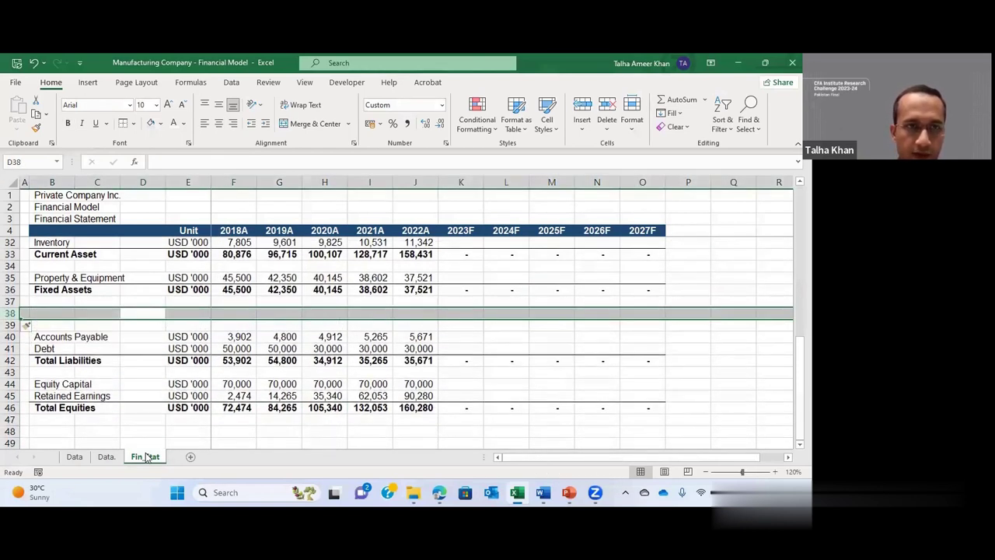
Step: Enter the label Total Assets in B38
{"action": "key", "text": "Left"}
{"action": "key", "text": "Left"}
{"action": "type", "text": "Total "}
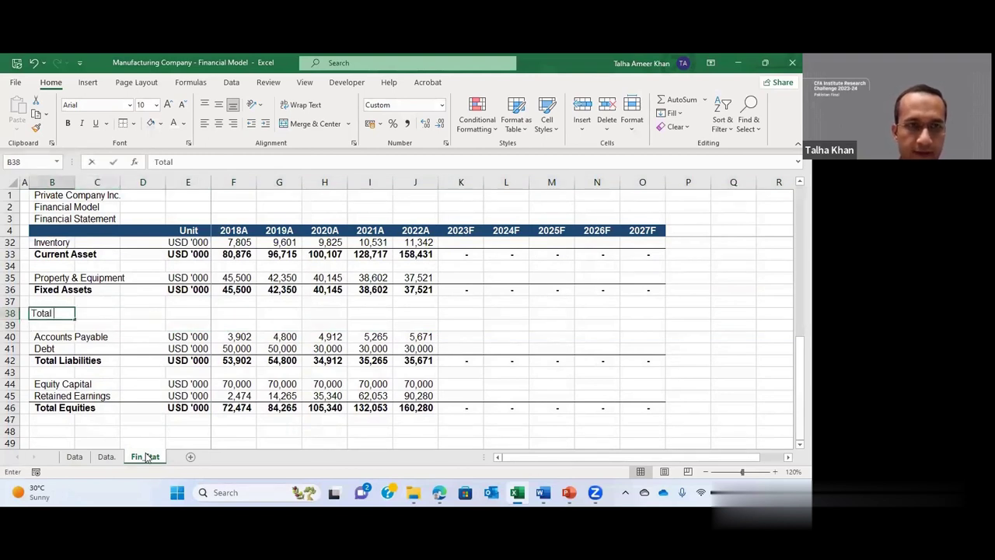
{"action": "type", "text": "Assets"}
{"action": "key", "text": "Return"}
Step: Make the Total Assets row B38:O38 bold and apply top and bottom borders to it
{"action": "key", "text": "Up"}
{"action": "key", "text": "shift+Right"}
{"action": "key", "text": "shift+Right"}
{"action": "key", "text": "shift+Right"}
{"action": "key", "text": "shift+Right"}
{"action": "key", "text": "shift+Right"}
{"action": "key", "text": "shift+Right"}
{"action": "key", "text": "shift+Right"}
{"action": "key", "text": "shift+Right"}
{"action": "key", "text": "shift+Right"}
{"action": "key", "text": "shift+Right"}
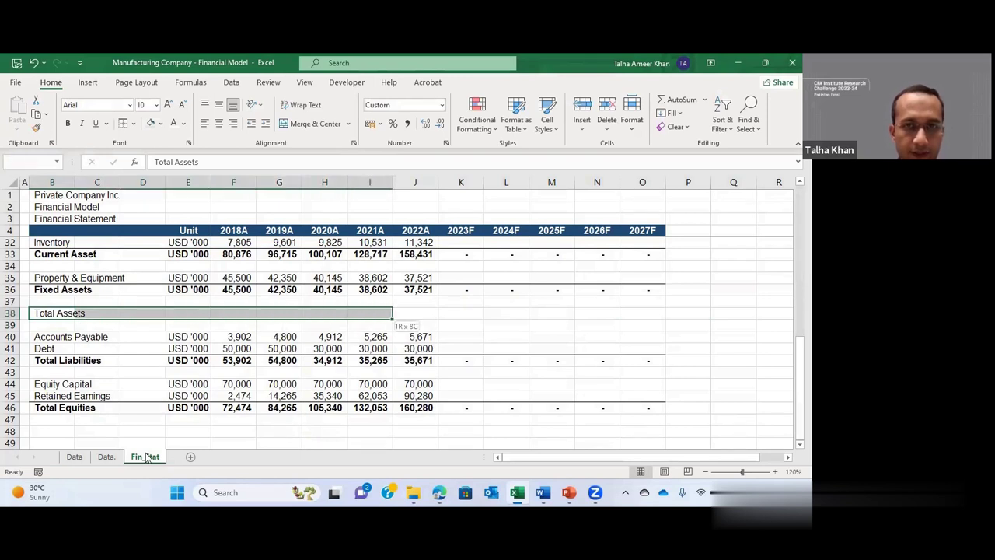
{"action": "key", "text": "shift+Right"}
{"action": "key", "text": "shift+Right"}
{"action": "key", "text": "shift+Right"}
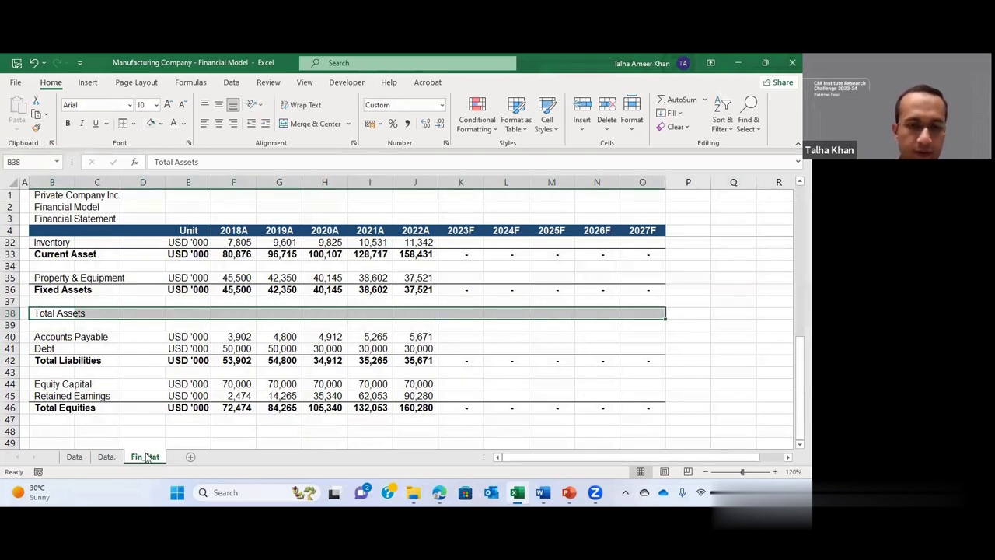
{"action": "key", "text": "ctrl+b"}
{"action": "key", "text": "alt+h"}
{"action": "key", "text": "b"}
{"action": "key", "text": "o"}
Step: Enter the unit USD '000 in E38 for Total Assets
{"action": "key", "text": "Right"}
{"action": "key", "text": "Right"}
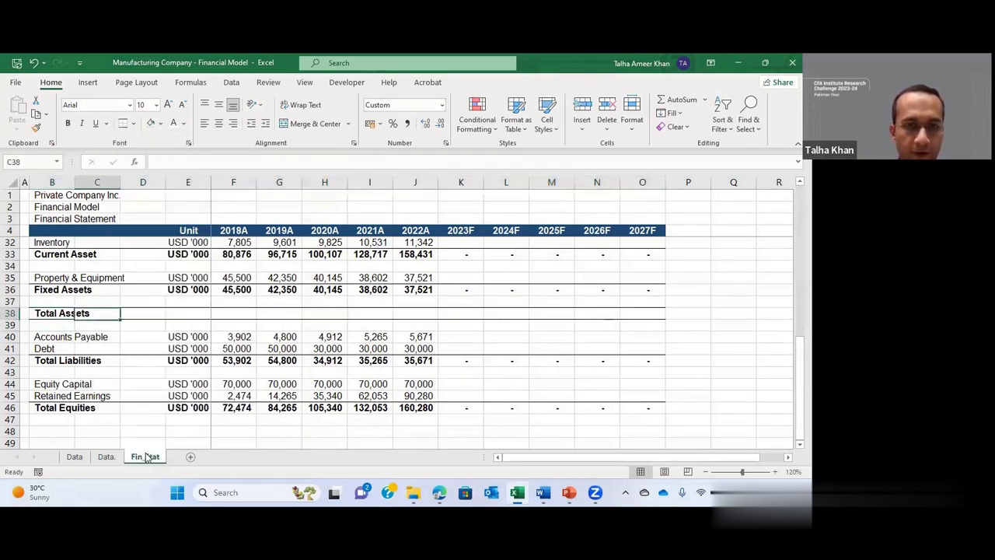
{"action": "key", "text": "Right"}
{"action": "key", "text": "Right"}
{"action": "key", "text": "Left"}
{"action": "type", "text": "US"}
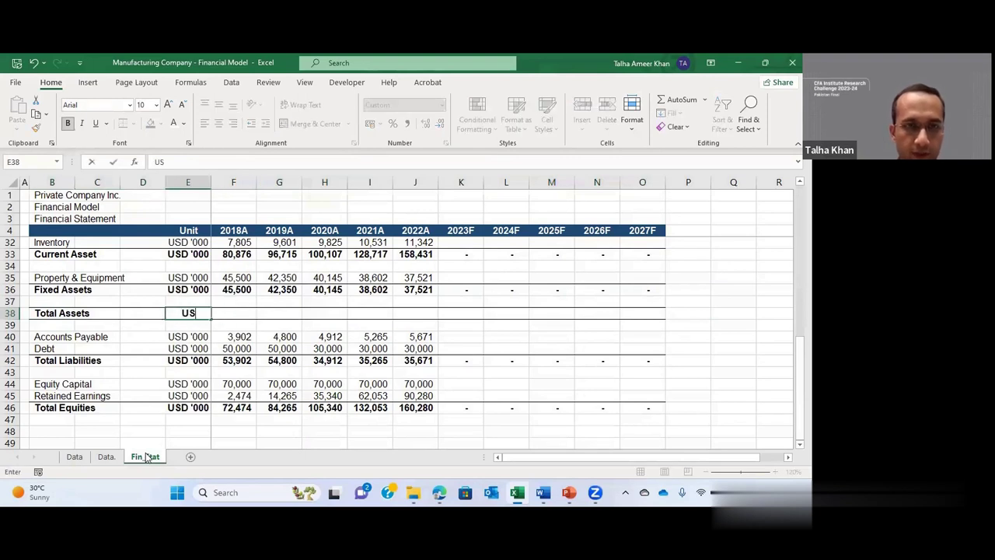
{"action": "type", "text": "D '000"}
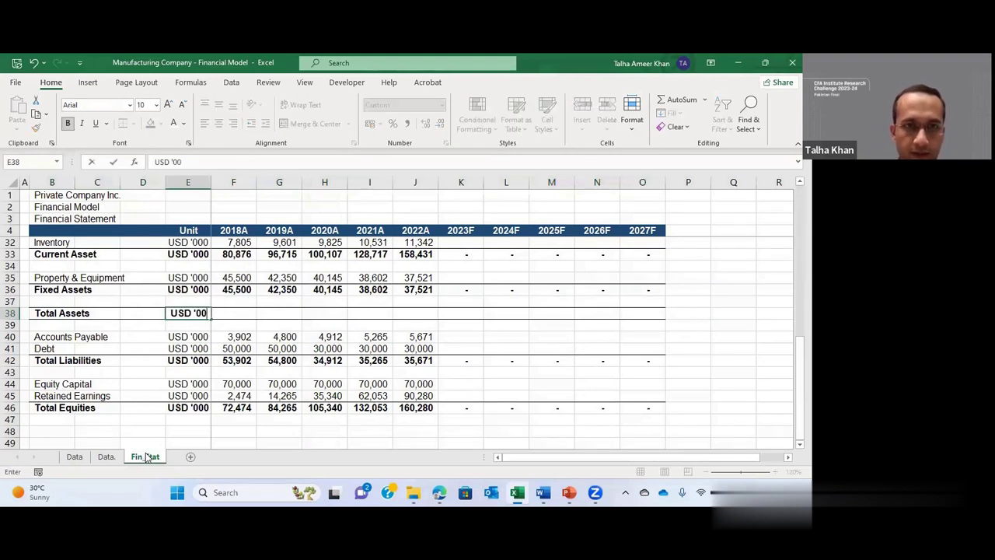
{"action": "key", "text": "ctrl+Return"}
Step: Enter the 2018A Total Assets in F38 as +F33+F36, adding Current Asset and Fixed Assets
{"action": "key", "text": "Right"}
{"action": "type", "text": "+"}
{"action": "key", "text": "Up"}
{"action": "key", "text": "Up"}
{"action": "key", "text": "Up"}
{"action": "key", "text": "Up"}
{"action": "key", "text": "Up"}
{"action": "type", "text": "+"}
{"action": "key", "text": "Up"}
{"action": "key", "text": "Up"}
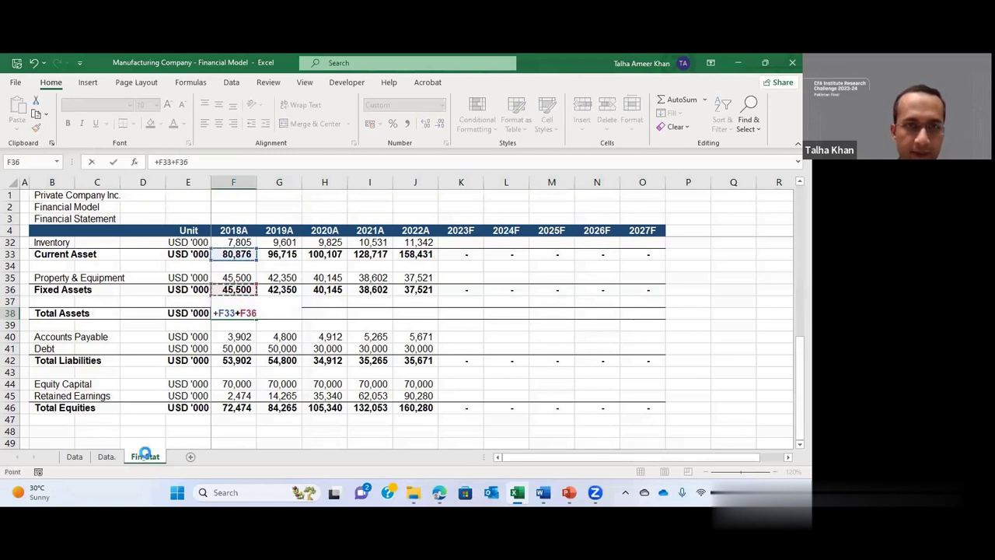
{"action": "key", "text": "ctrl+Return"}
Step: Fill the Total Assets formula from F38 across to O38 for all years through 2027F
{"action": "key", "text": "shift+Right"}
{"action": "key", "text": "shift+Right"}
{"action": "key", "text": "shift+Right"}
{"action": "key", "text": "shift+Right"}
{"action": "key", "text": "shift+Right"}
{"action": "key", "text": "shift+Right"}
{"action": "key", "text": "shift+Right"}
{"action": "key", "text": "shift+Right"}
{"action": "key", "text": "shift+Right"}
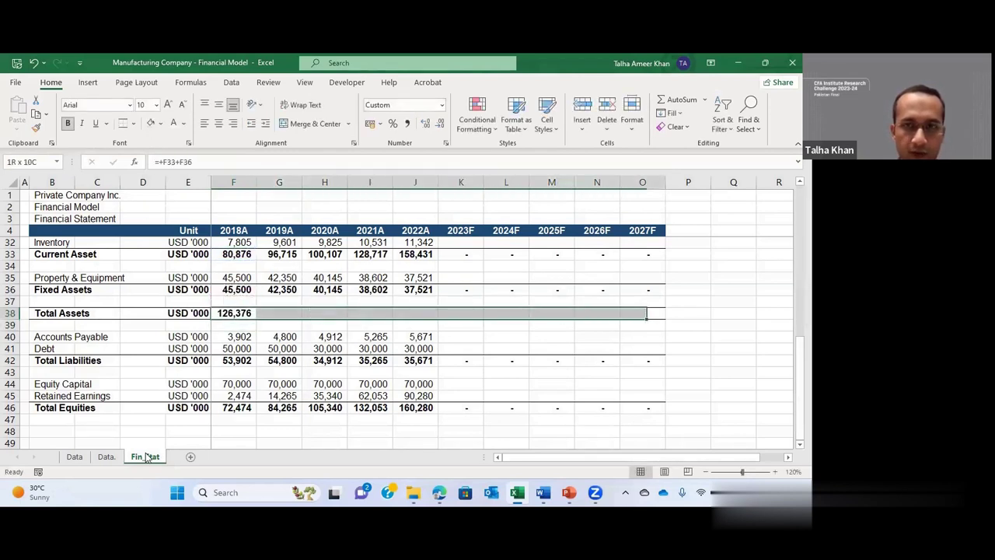
{"action": "key", "text": "shift+Left"}
{"action": "key", "text": "shift+Left"}
{"action": "key", "text": "ctrl+r"}
Step: Enter the label Total Liabilities & Equities in B48
{"action": "key", "text": "Down"}
{"action": "key", "text": "Down"}
{"action": "key", "text": "Down"}
{"action": "key", "text": "Down"}
{"action": "key", "text": "Down"}
{"action": "key", "text": "Down"}
{"action": "key", "text": "Down"}
{"action": "key", "text": "Down"}
{"action": "key", "text": "Down"}
{"action": "key", "text": "Down"}
{"action": "key", "text": "Left"}
{"action": "key", "text": "Left"}
{"action": "key", "text": "Left"}
{"action": "key", "text": "Left"}
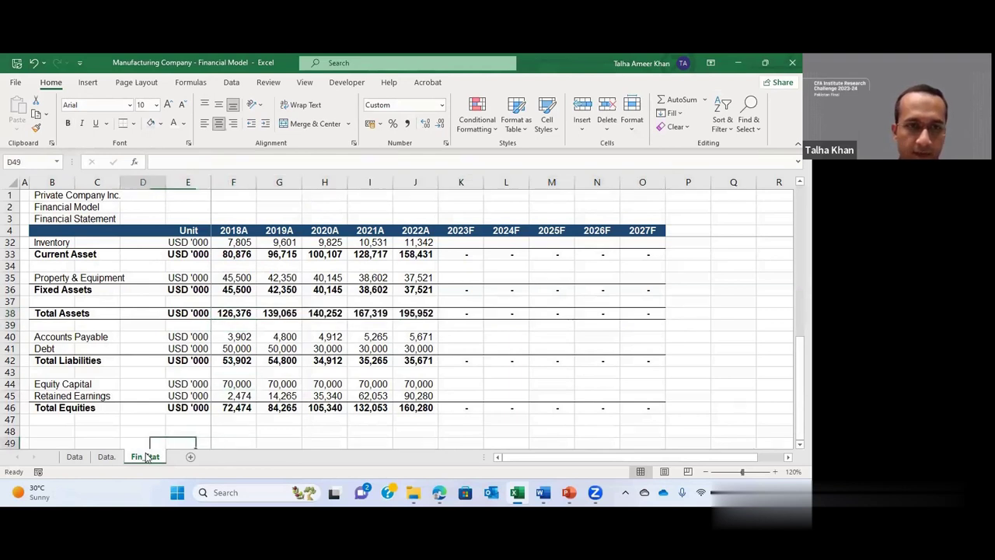
{"action": "type", "text": "Total"}
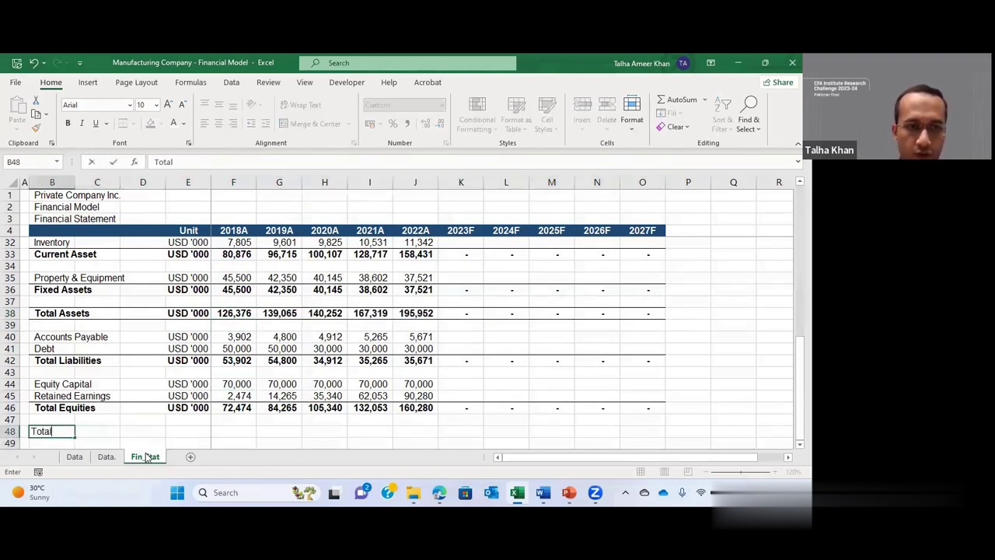
{"action": "type", "text": " Liabilities "}
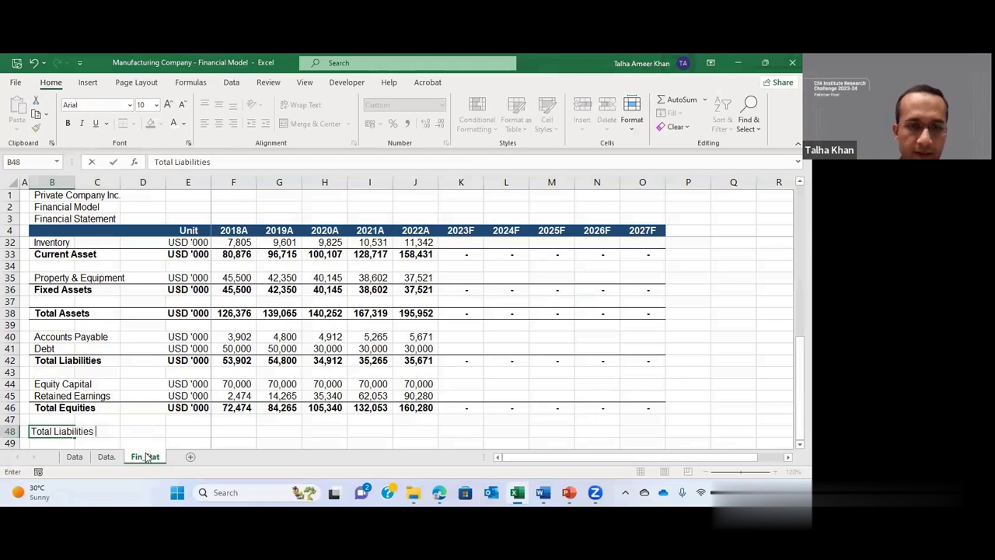
{"action": "type", "text": "& Equities"}
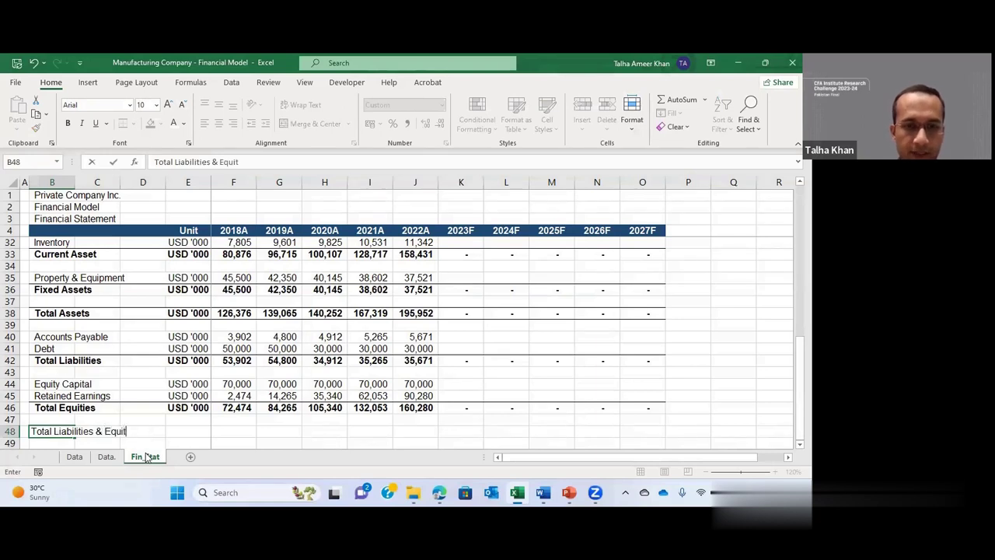
{"action": "key", "text": "Return"}
Step: Copy the USD '000 unit from the Retained Earnings row into E48
{"action": "key", "text": "Up"}
{"action": "key", "text": "Right"}
{"action": "key", "text": "Right"}
{"action": "key", "text": "Right"}
{"action": "key", "text": "Up"}
{"action": "key", "text": "Up"}
{"action": "key", "text": "Up"}
{"action": "key", "text": "ctrl+c"}
{"action": "key", "text": "Down"}
{"action": "key", "text": "Down"}
{"action": "key", "text": "Down"}
{"action": "key", "text": "Return"}
{"action": "key", "text": "Right"}
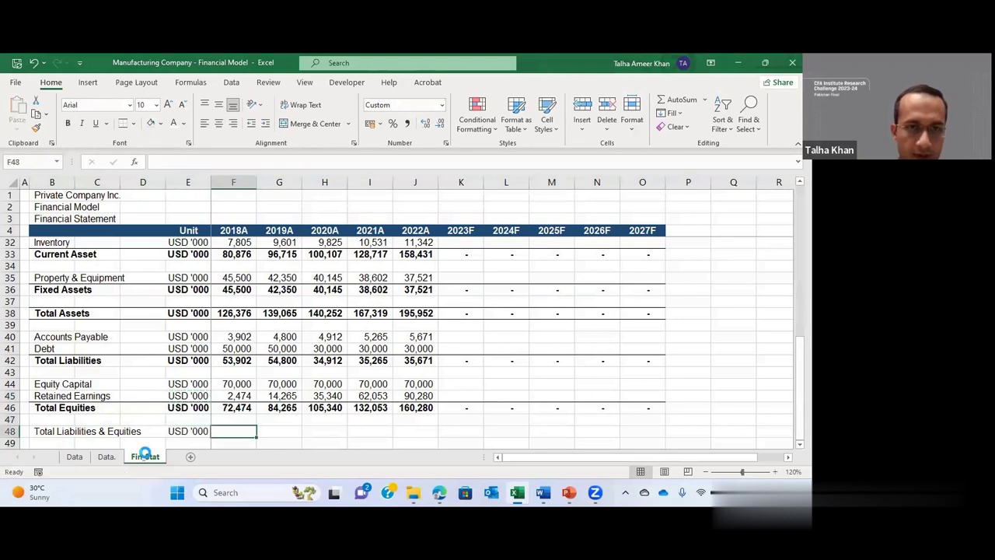
Step: Enter the 2018A Total Liabilities & Equities in F48 as +F42+F46, adding Total Liabilities and Total Equities
{"action": "type", "text": "+"}
{"action": "key", "text": "Up"}
{"action": "key", "text": "Up"}
{"action": "key", "text": "Up"}
{"action": "key", "text": "Up"}
{"action": "key", "text": "Up"}
{"action": "key", "text": "Up"}
{"action": "type", "text": "+"}
{"action": "key", "text": "Up"}
{"action": "key", "text": "Up"}
{"action": "key", "text": "Return"}
{"action": "key", "text": "Up"}
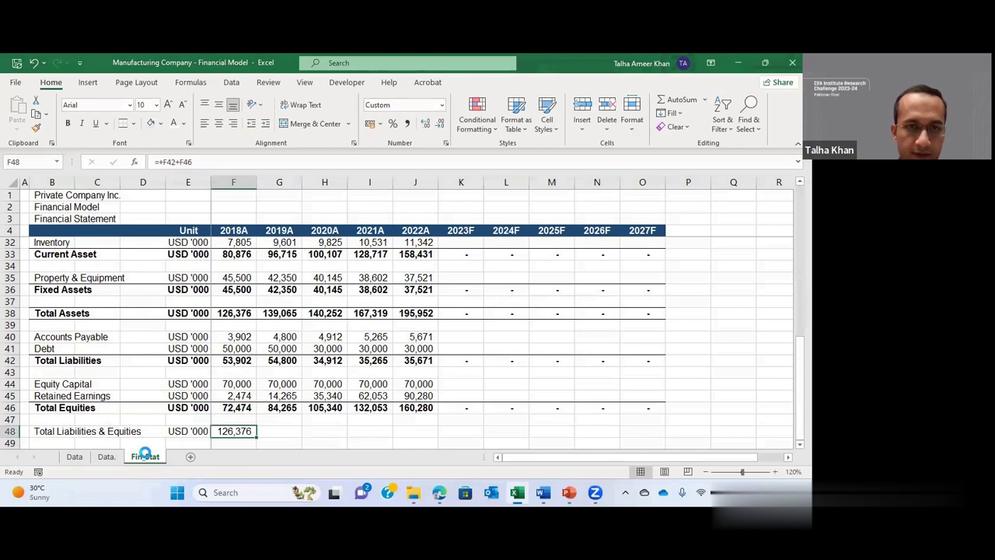
Step: Fill the Total Liabilities & Equities formula from F48 across to O48 for all years through 2027F
{"action": "key", "text": "shift+Right"}
{"action": "key", "text": "shift+Right"}
{"action": "key", "text": "shift+Right"}
{"action": "key", "text": "shift+Right"}
{"action": "key", "text": "shift+Right"}
{"action": "key", "text": "shift+Right"}
{"action": "key", "text": "shift+Right"}
{"action": "key", "text": "shift+Right"}
{"action": "key", "text": "shift+Right"}
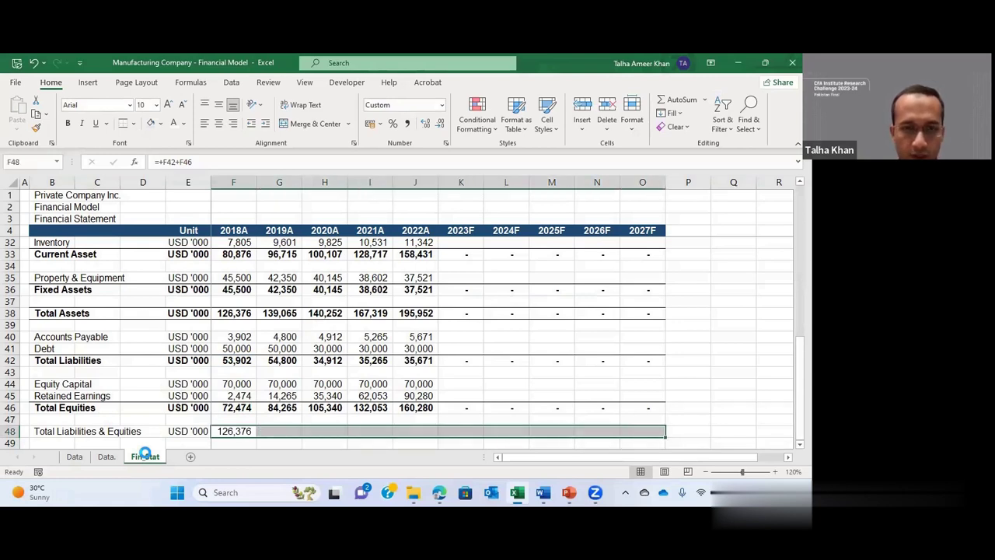
{"action": "key", "text": "ctrl+r"}
Step: Make the Total Liabilities & Equities row B48:O48 bold with top and bottom borders
{"action": "key", "text": "Left"}
{"action": "key", "text": "Left"}
{"action": "key", "text": "Left"}
{"action": "key", "text": "Left"}
{"action": "key", "text": "shift+Right"}
{"action": "key", "text": "shift+Right"}
{"action": "key", "text": "shift+Right"}
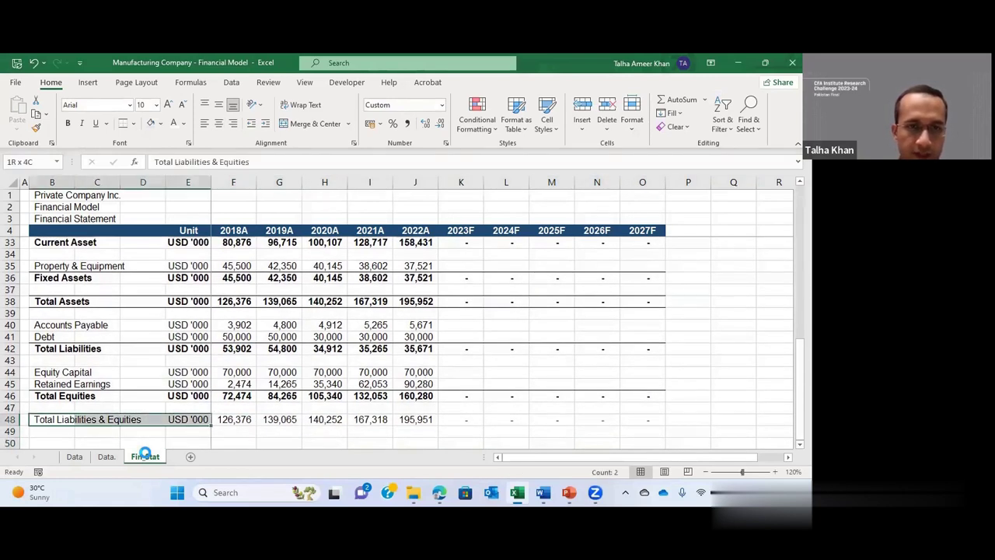
{"action": "key", "text": "ctrl+shift+Right"}
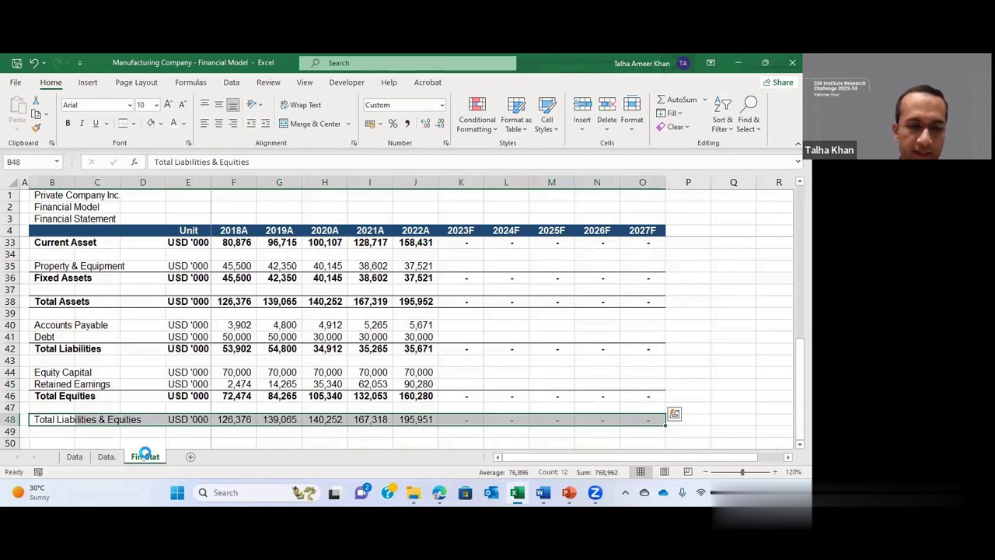
{"action": "key", "text": "ctrl+b"}
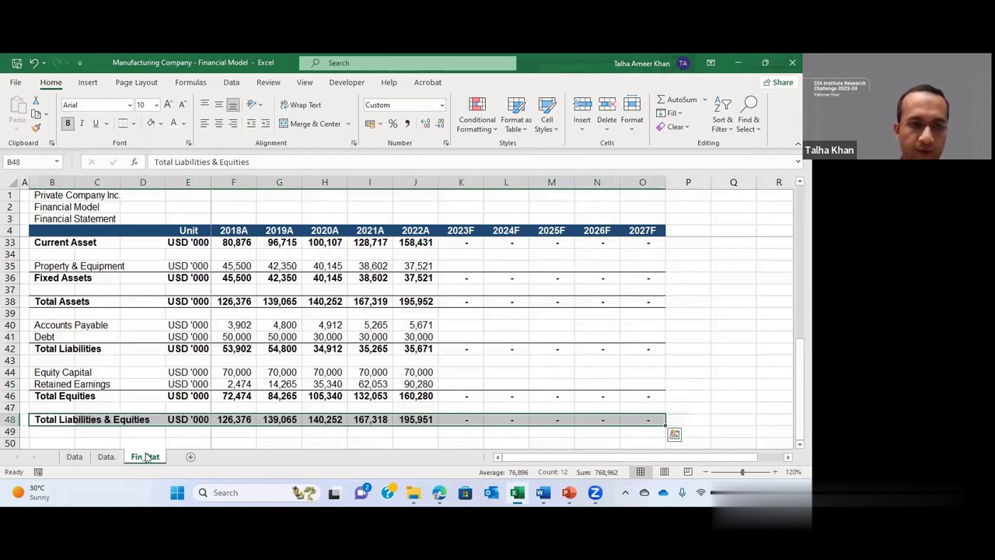
{"action": "key", "text": "alt+h"}
{"action": "key", "text": "b"}
{"action": "key", "text": "d"}
Step: Enter the label Check in B50, two rows below Total Liabilities & Equities
{"action": "key", "text": "Down"}
{"action": "key", "text": "Down"}
{"action": "key", "text": "Down"}
{"action": "key", "text": "Down"}
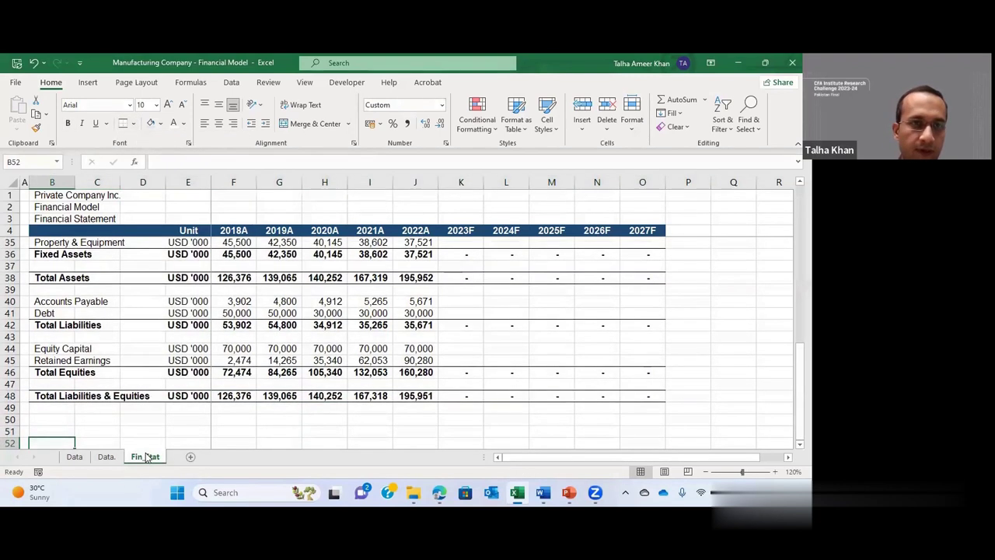
{"action": "key", "text": "Up"}
{"action": "key", "text": "Up"}
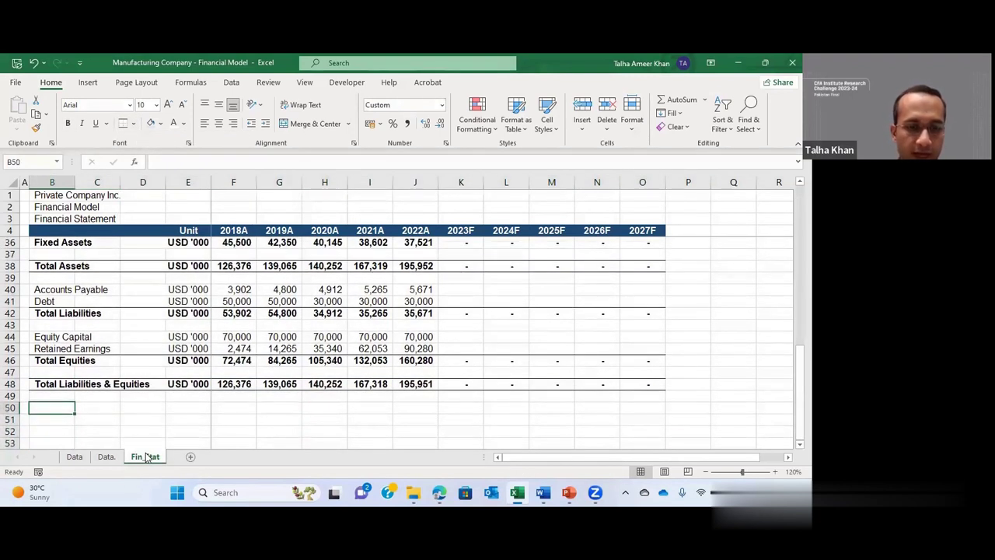
{"action": "type", "text": "Check"}
{"action": "key", "text": "Return"}
{"action": "key", "text": "Up"}
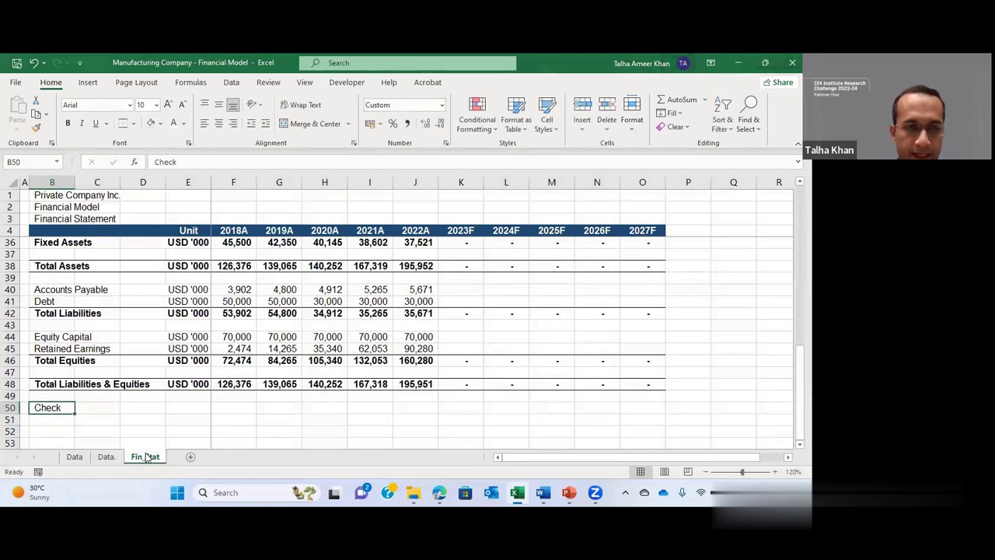
Step: Enter the 2018A balance check in F50 as +F38-F48, subtracting Total Liabilities & Equities from Total Assets
{"action": "key", "text": "Right"}
{"action": "key", "text": "Right"}
{"action": "key", "text": "Right"}
{"action": "key", "text": "Right"}
{"action": "type", "text": "+"}
{"action": "key", "text": "Up"}
{"action": "key", "text": "Up"}
{"action": "key", "text": "Up"}
{"action": "key", "text": "Up"}
{"action": "key", "text": "Up"}
{"action": "key", "text": "Up"}
{"action": "key", "text": "Up"}
{"action": "key", "text": "Up"}
{"action": "key", "text": "Up"}
{"action": "key", "text": "Up"}
{"action": "key", "text": "Up"}
{"action": "key", "text": "Up"}
{"action": "type", "text": "-"}
{"action": "key", "text": "Up"}
{"action": "key", "text": "Up"}
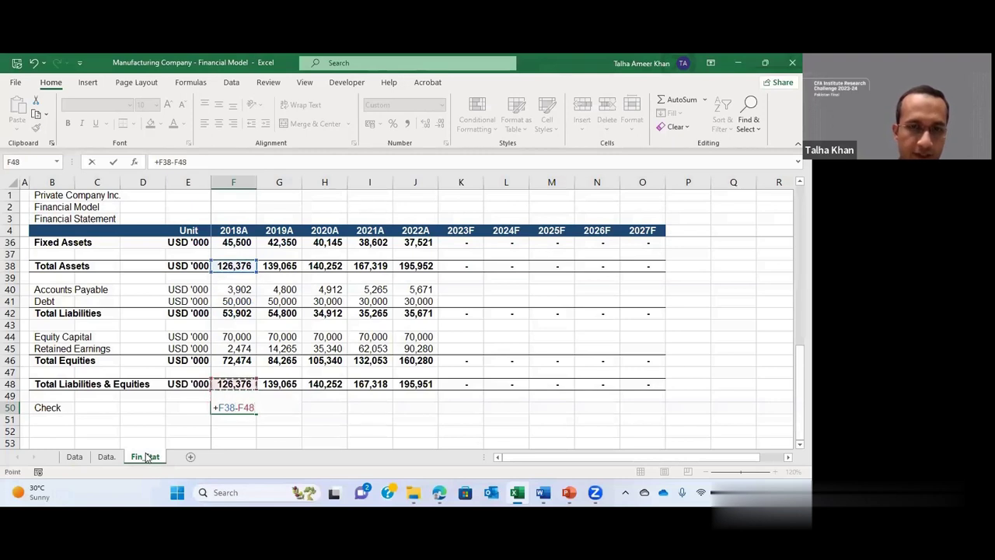
{"action": "key", "text": "ctrl+Return"}
Step: Fill the balance check formula from F50 across to O50 for all years through 2027F
{"action": "key", "text": "shift+Right"}
{"action": "key", "text": "shift+Right"}
{"action": "key", "text": "shift+Right"}
{"action": "key", "text": "shift+Right"}
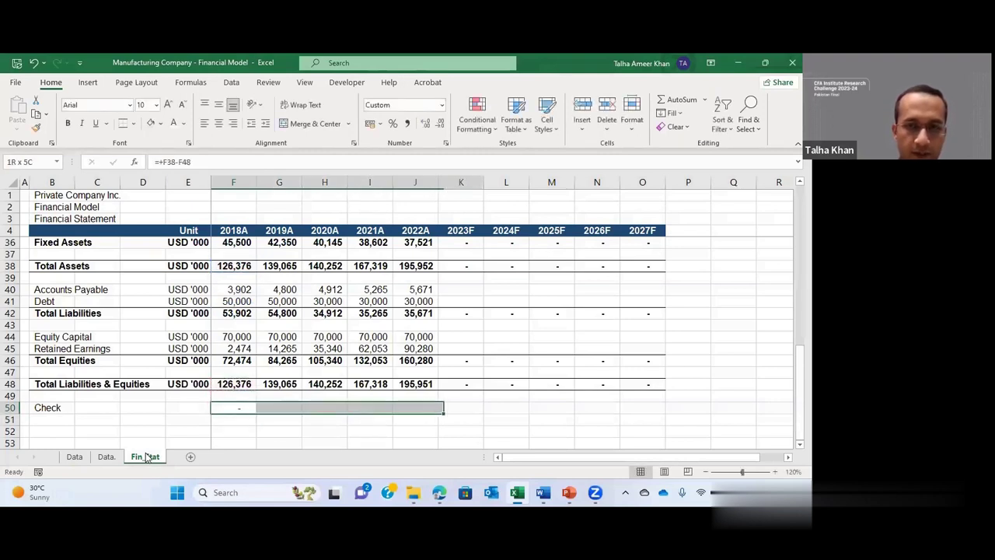
{"action": "key", "text": "shift+Right"}
{"action": "key", "text": "shift+Right"}
{"action": "key", "text": "shift+Right"}
{"action": "key", "text": "shift+Right"}
{"action": "key", "text": "shift+Right"}
{"action": "key", "text": "ctrl+r"}
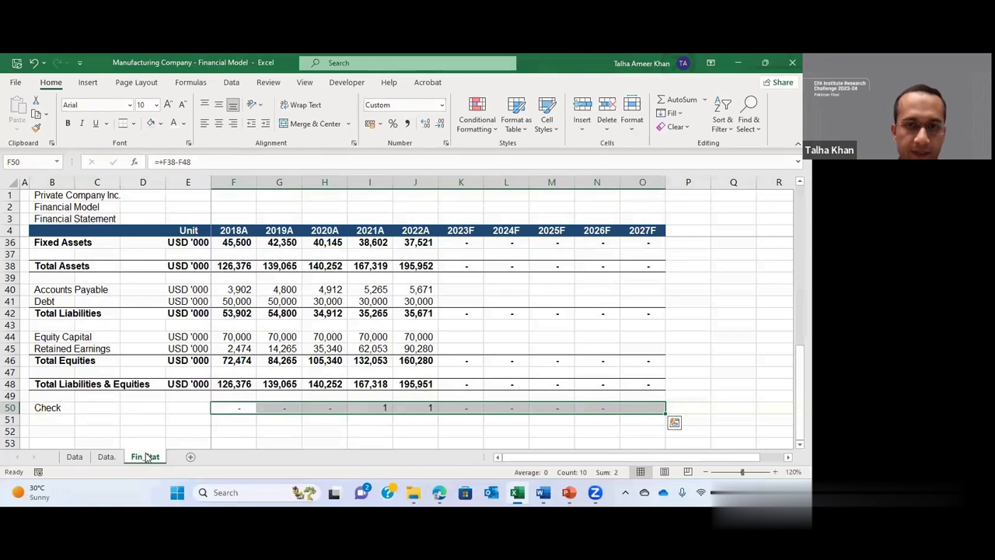
Step: Make the company name Private Company Inc. in B1 bold
{"action": "key", "text": "Down"}
{"action": "key", "text": "Down"}
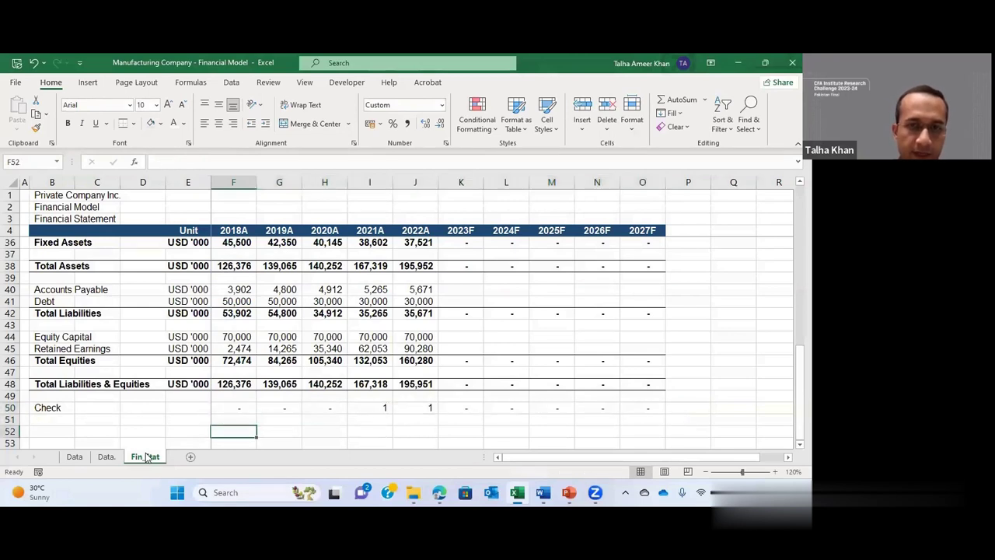
{"action": "key", "text": "Left"}
{"action": "key", "text": "Left"}
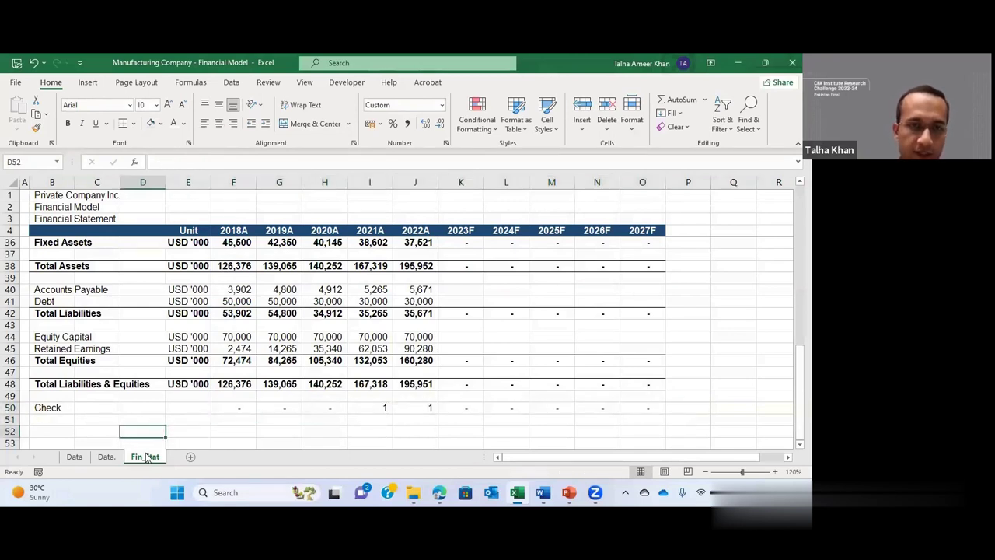
{"action": "key", "text": "Left"}
{"action": "key", "text": "Up"}
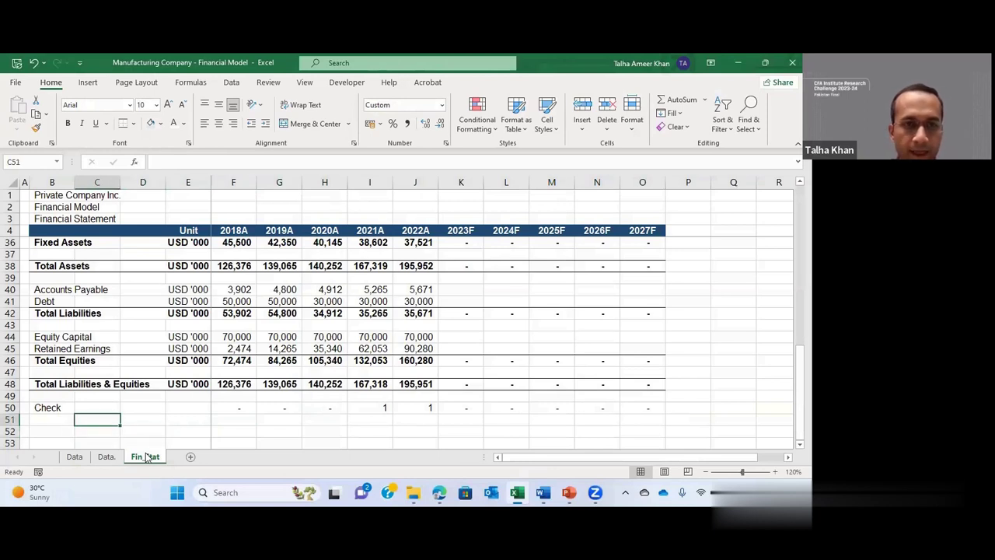
{"action": "key", "text": "Up"}
{"action": "key", "text": "Up"}
{"action": "key", "text": "Up"}
{"action": "key", "text": "Up"}
{"action": "key", "text": "Up"}
{"action": "key", "text": "Up"}
{"action": "key", "text": "Up"}
{"action": "key", "text": "Up"}
{"action": "key", "text": "Up"}
{"action": "key", "text": "Up"}
{"action": "key", "text": "Up"}
{"action": "key", "text": "Up"}
{"action": "key", "text": "Up"}
{"action": "key", "text": "Up"}
{"action": "key", "text": "Up"}
{"action": "key", "text": "Up"}
{"action": "key", "text": "Up"}
{"action": "key", "text": "Up"}
{"action": "key", "text": "Up"}
{"action": "key", "text": "Up"}
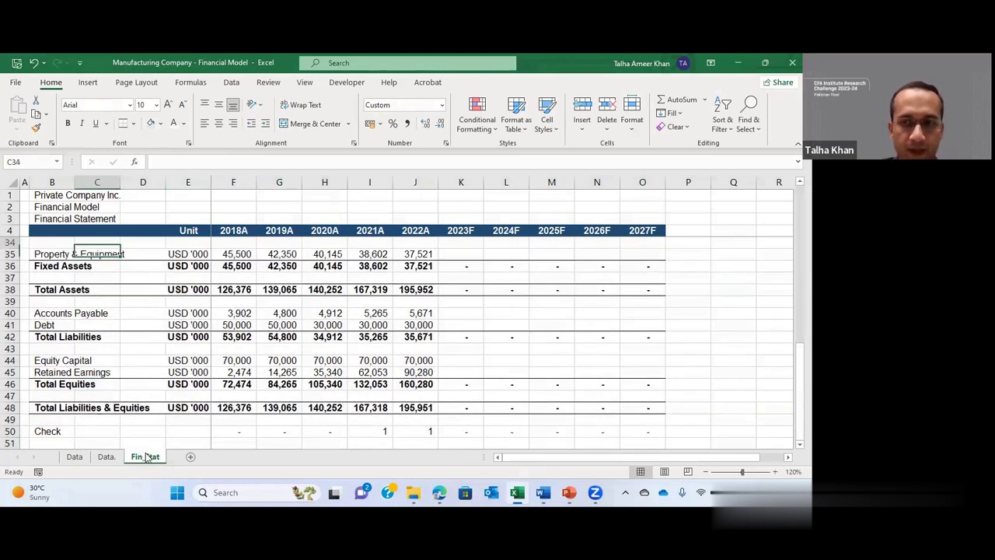
{"action": "key", "text": "Up"}
{"action": "key", "text": "Up"}
{"action": "key", "text": "Up"}
{"action": "key", "text": "Up"}
{"action": "key", "text": "Up"}
{"action": "key", "text": "Up"}
{"action": "key", "text": "Up"}
{"action": "key", "text": "Up"}
{"action": "key", "text": "Up"}
{"action": "key", "text": "Up"}
{"action": "key", "text": "Up"}
{"action": "key", "text": "Up"}
{"action": "key", "text": "Up"}
{"action": "key", "text": "Up"}
{"action": "key", "text": "Up"}
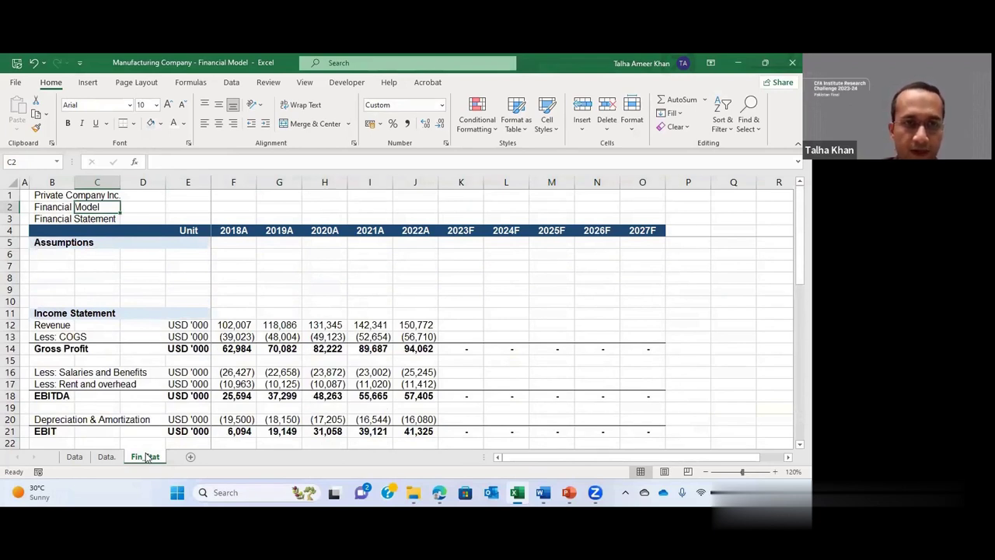
{"action": "key", "text": "Left"}
{"action": "key", "text": "Left"}
{"action": "key", "text": "Up"}
{"action": "key", "text": "Right"}
{"action": "key", "text": "ctrl+b"}
{"action": "key", "text": "Down"}
{"action": "key", "text": "Down"}
{"action": "key", "text": "Down"}
{"action": "key", "text": "Down"}
{"action": "key", "text": "Down"}
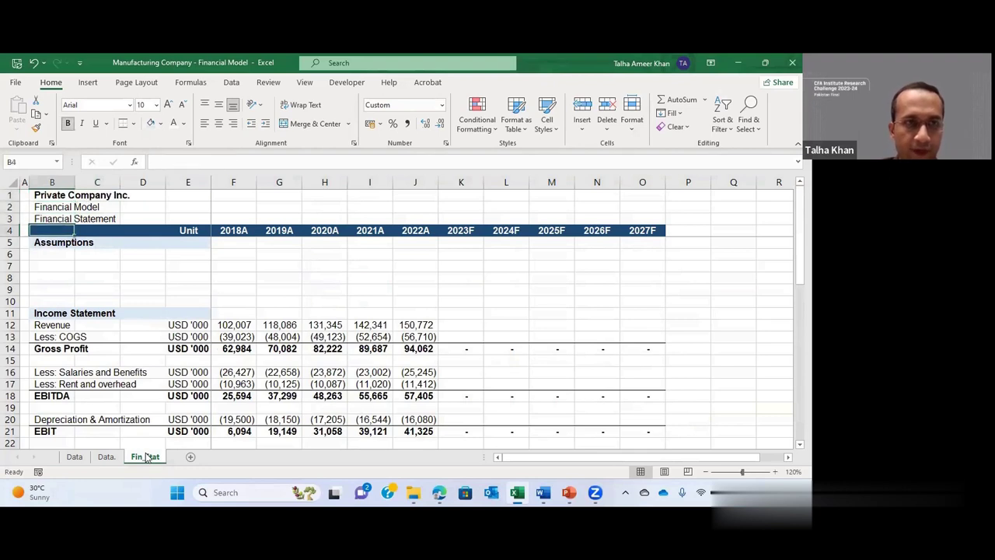
{"action": "key", "text": "Down"}
{"action": "key", "text": "Right"}
{"action": "key", "text": "Right"}
{"action": "key", "text": "Left"}
{"action": "key", "text": "Up"}
{"action": "key", "text": "Left"}
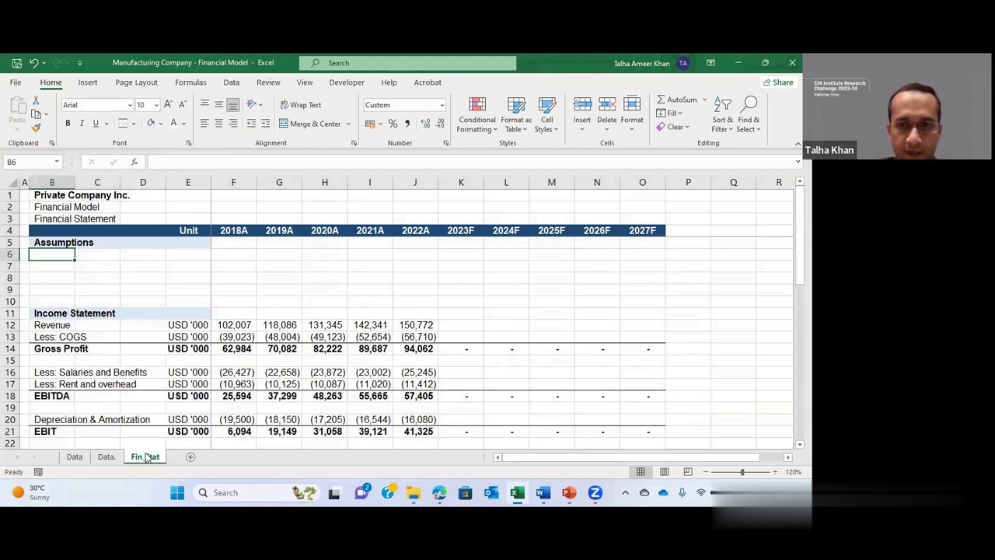
Step: Switch to the CFA Research Challenge - Financial Modelling presentation in PowerPoint and review slide 11, Financial Modeling Steps
{"action": "left_click", "coordinate": [567, 493]}
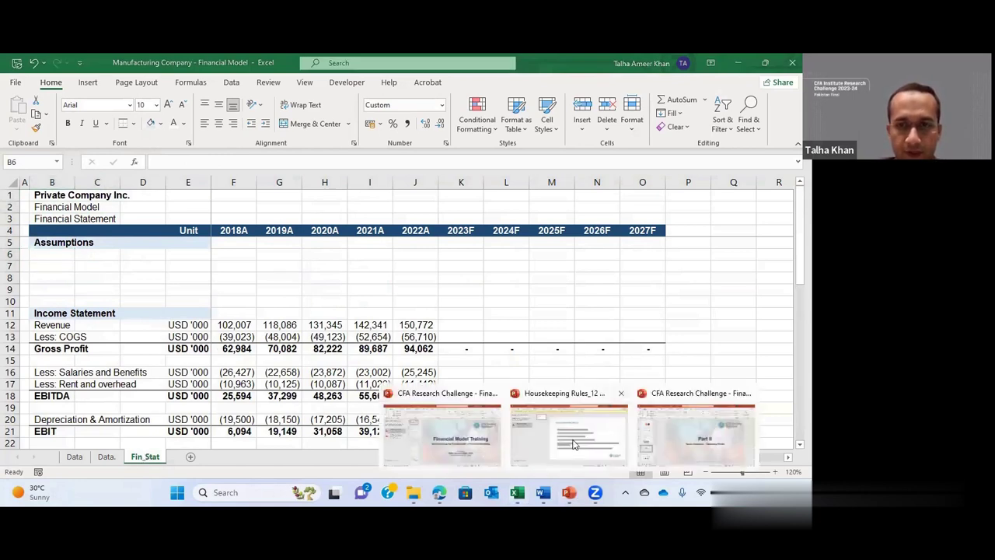
{"action": "left_click", "coordinate": [684, 443]}
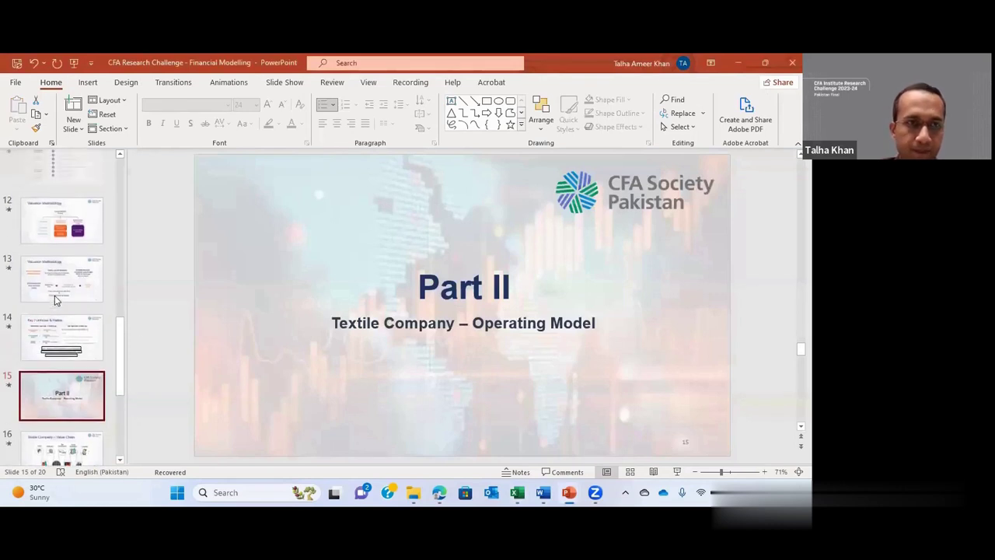
{"action": "scroll", "coordinate": [62, 265], "scroll_direction": "up", "scroll_amount": 2}
{"action": "left_click", "coordinate": [75, 273]}
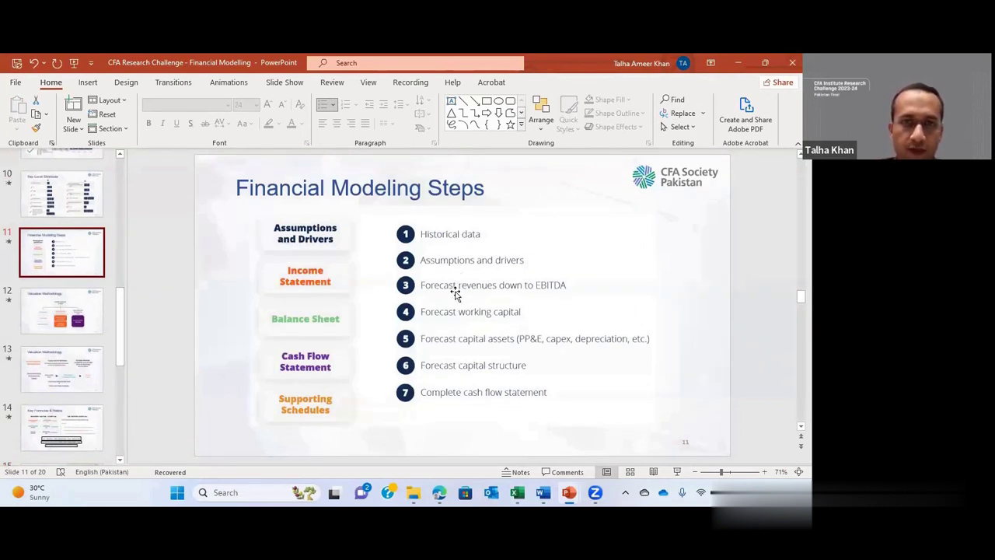
Step: Switch to the Manufacturing Company - Financial Model workbook in Excel and enter 2019A revenue over 2018A revenue in G6 as +G12/F12
{"action": "key", "text": "alt+Tab"}
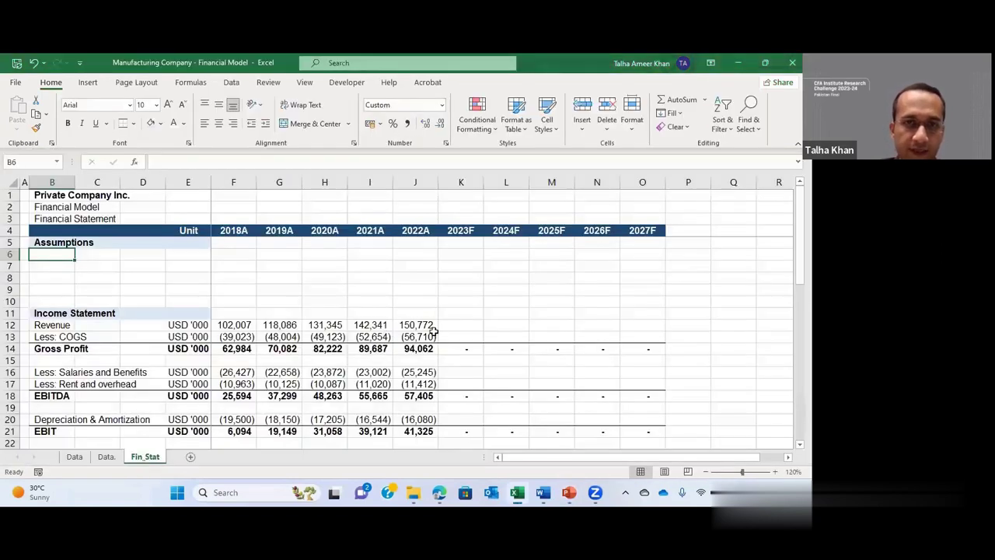
{"action": "left_click", "coordinate": [458, 323]}
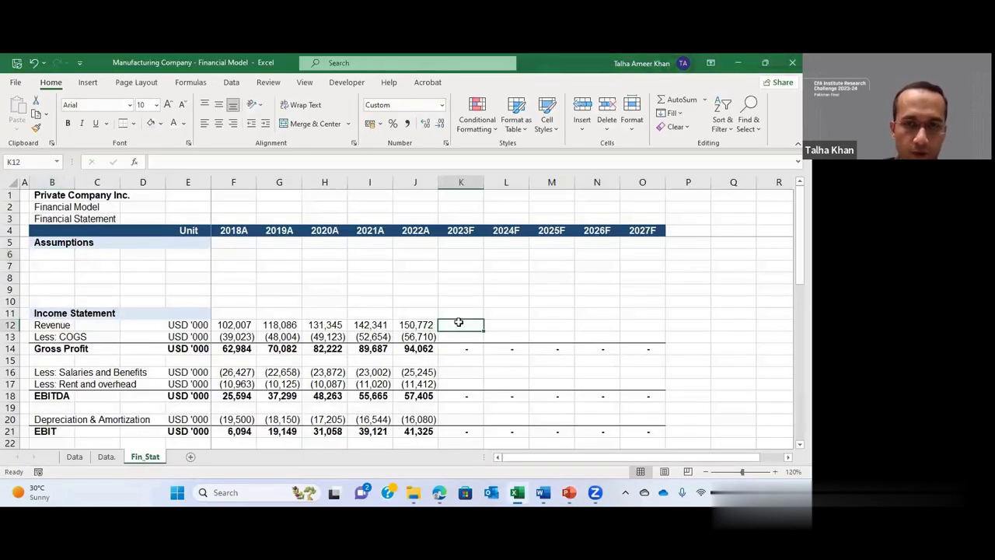
{"action": "key", "text": "Up"}
{"action": "key", "text": "Left"}
{"action": "key", "text": "Up"}
{"action": "key", "text": "Left"}
{"action": "key", "text": "Left"}
{"action": "key", "text": "Up"}
{"action": "key", "text": "Left"}
{"action": "key", "text": "Up"}
{"action": "key", "text": "Up"}
{"action": "key", "text": "Up"}
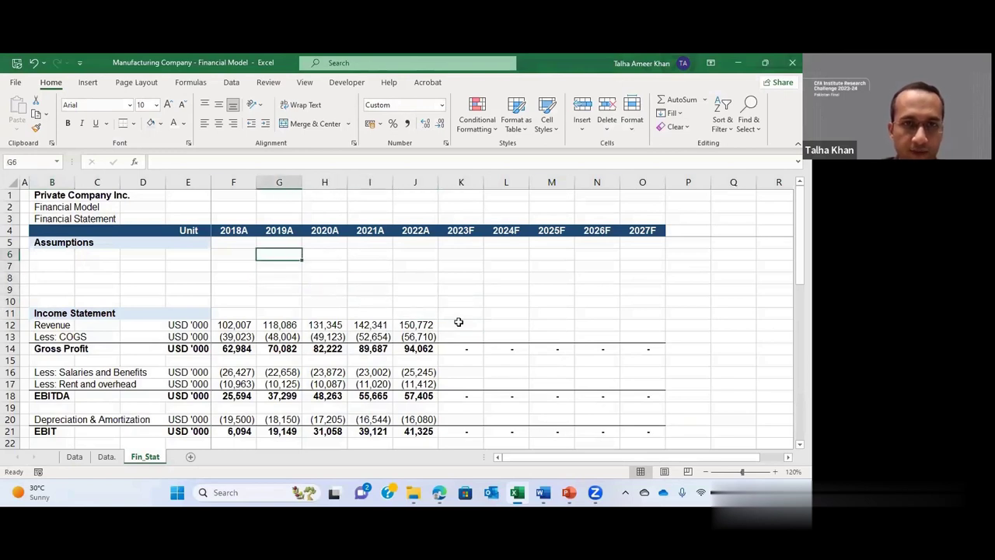
{"action": "type", "text": "+"}
{"action": "key", "text": "Down"}
{"action": "key", "text": "Down"}
{"action": "key", "text": "Down"}
{"action": "key", "text": "Down"}
{"action": "key", "text": "Down"}
{"action": "key", "text": "Down"}
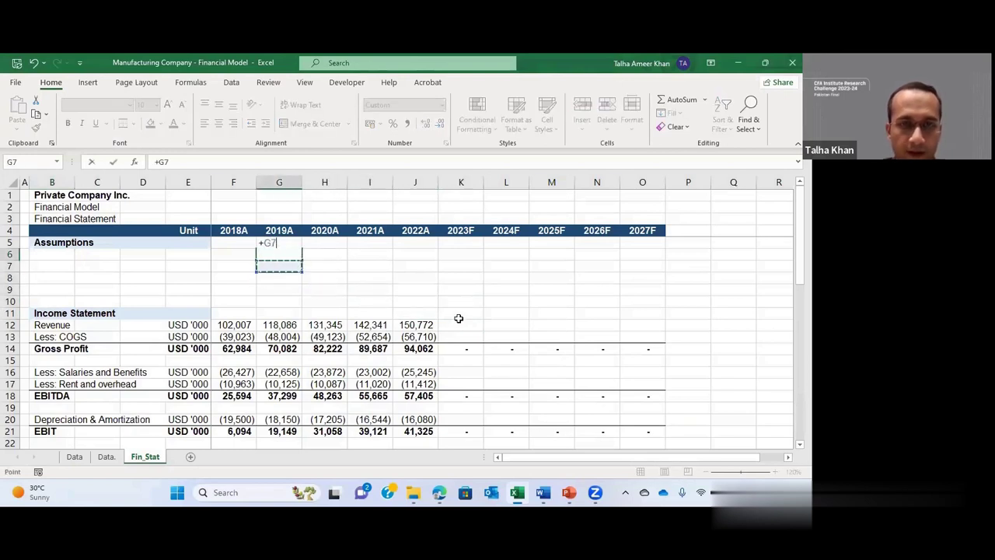
{"action": "type", "text": "/"}
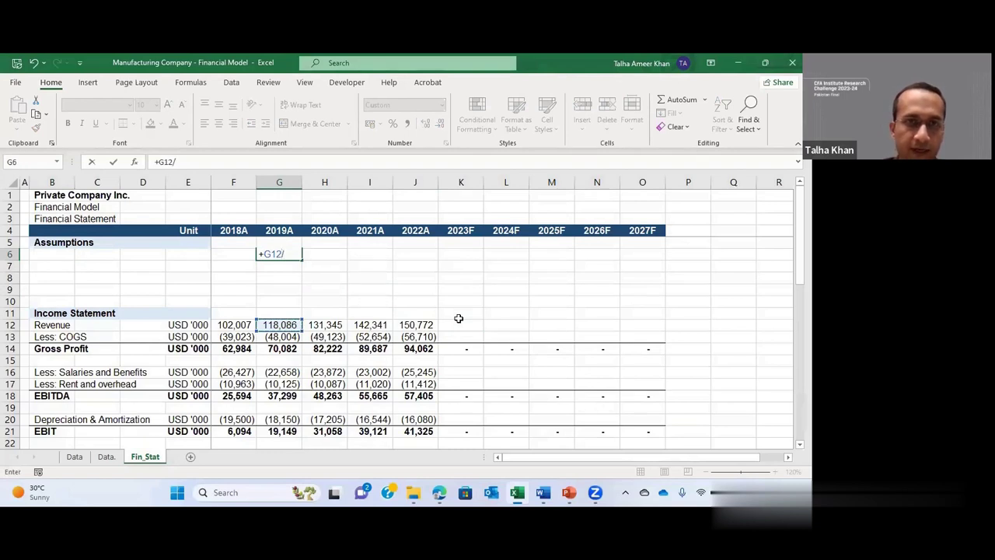
{"action": "key", "text": "Down"}
{"action": "key", "text": "Left"}
{"action": "key", "text": "Down"}
{"action": "key", "text": "Down"}
{"action": "key", "text": "Down"}
{"action": "key", "text": "Down"}
{"action": "key", "text": "Down"}
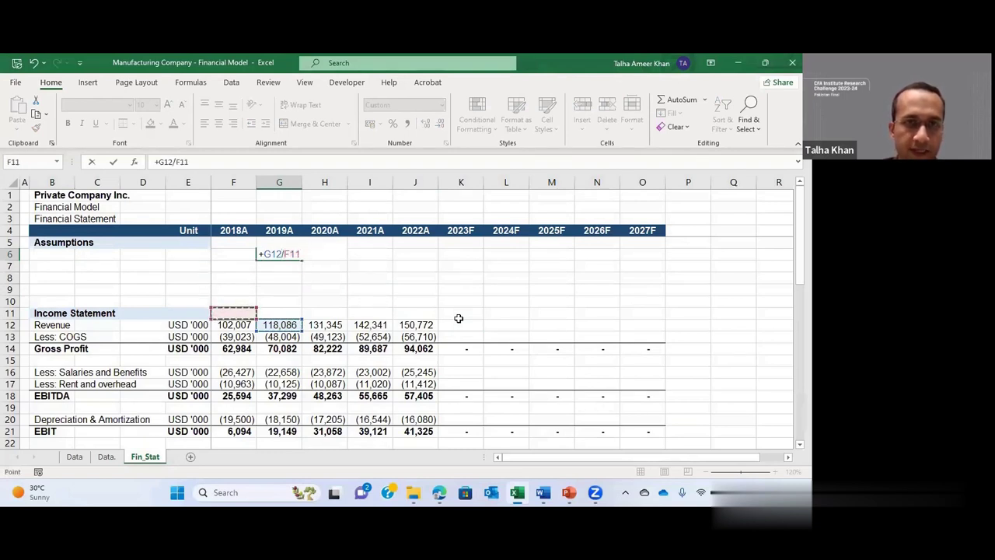
{"action": "key", "text": "ctrl+Return"}
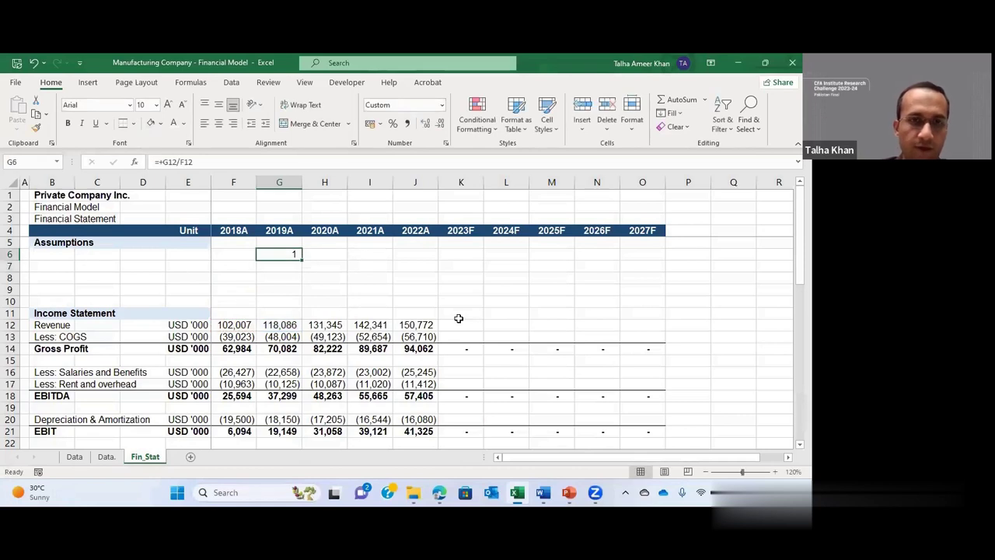
Step: Complete the 2019A growth formula in G6 as =+G12/F12-1 and format the cell as a percentage
{"action": "key", "text": "F2"}
{"action": "type", "text": "-1"}
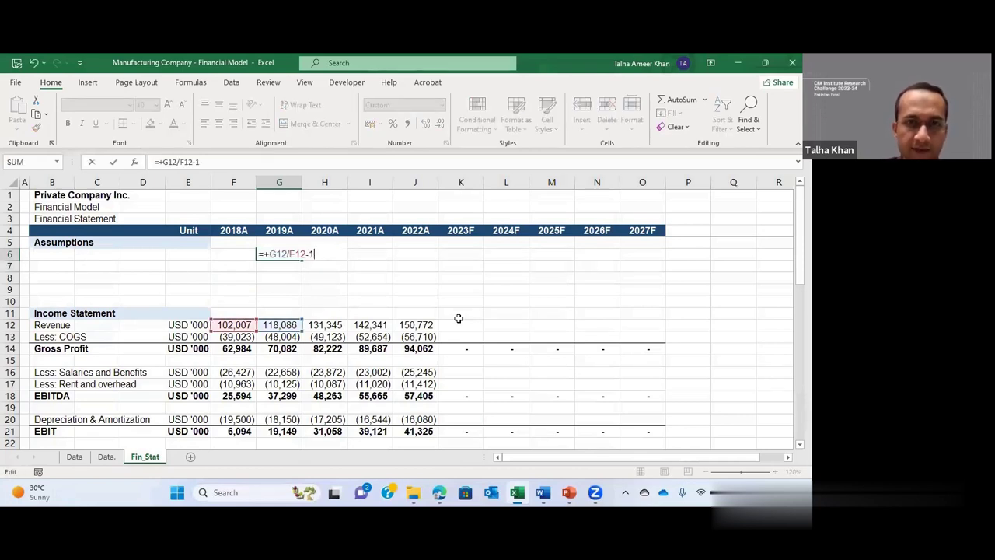
{"action": "key", "text": "ctrl+Return"}
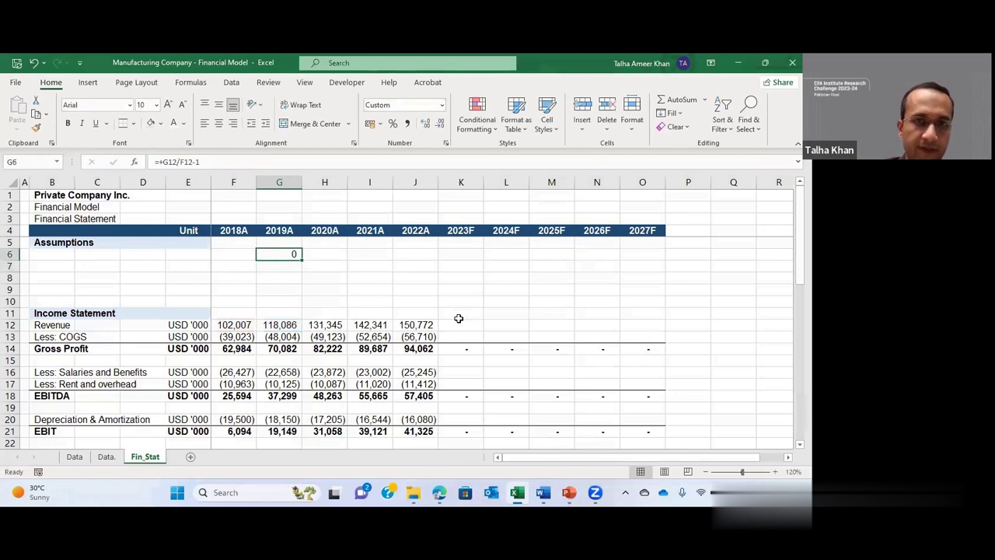
{"action": "key", "text": "ctrl+shift+5"}
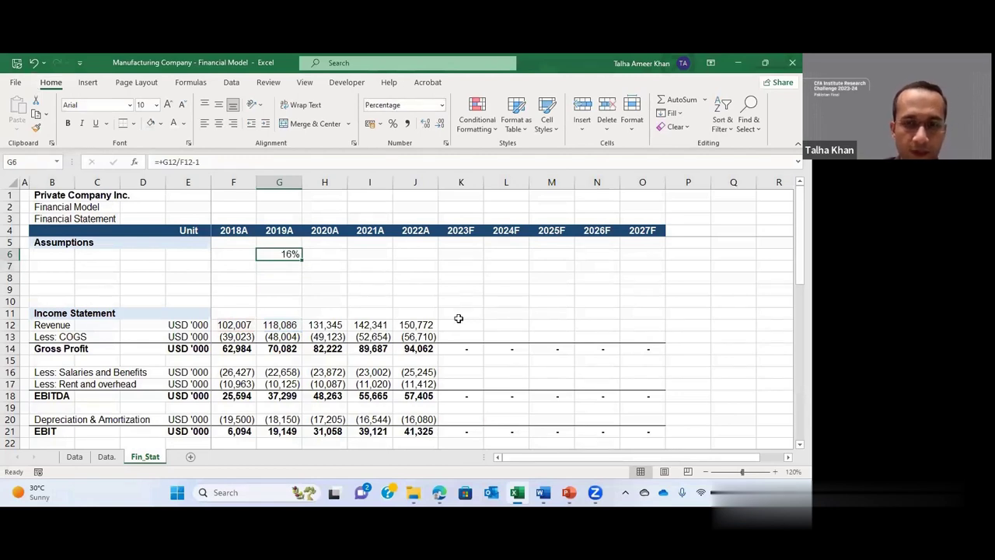
Step: Fill the revenue growth formula from G6 across to J6 for the historical years through 2022A
{"action": "key", "text": "shift+Right"}
{"action": "key", "text": "shift+Right"}
{"action": "key", "text": "shift+Right"}
{"action": "key", "text": "ctrl+r"}
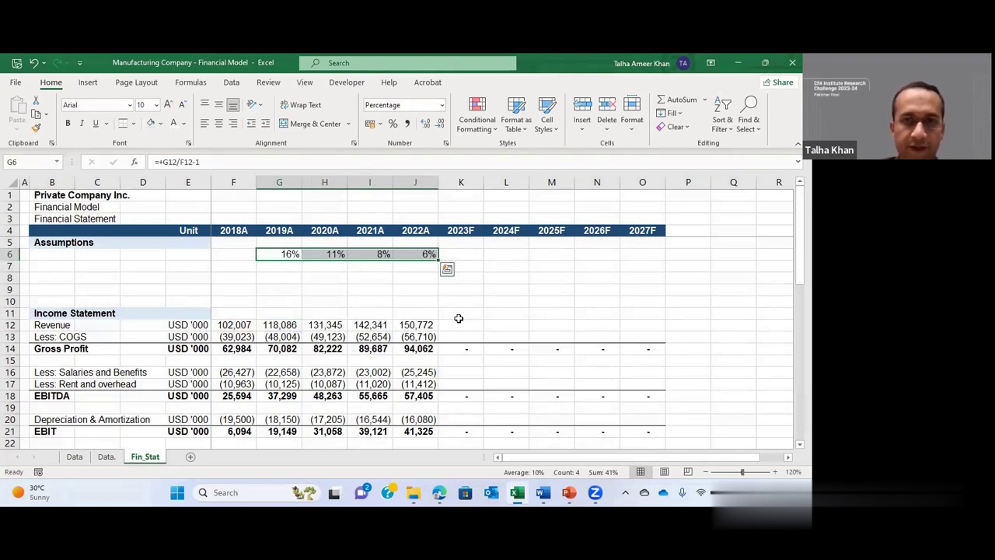
Step: Enter a 10% revenue growth assumption for 2023F in K6 and format it as a percentage
{"action": "key", "text": "Right"}
{"action": "key", "text": "Right"}
{"action": "key", "text": "Right"}
{"action": "key", "text": "Right"}
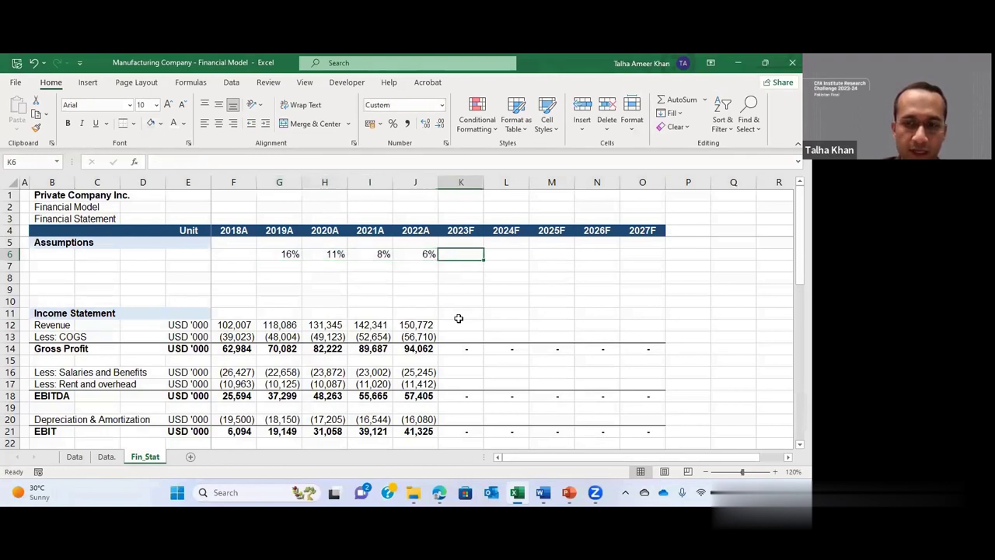
{"action": "type", "text": "10%"}
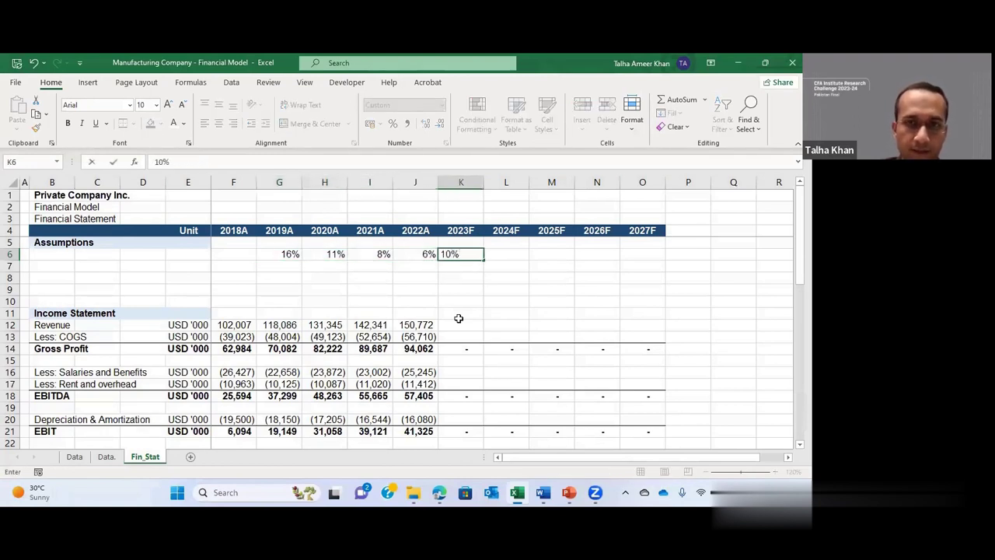
{"action": "key", "text": "ctrl+Return"}
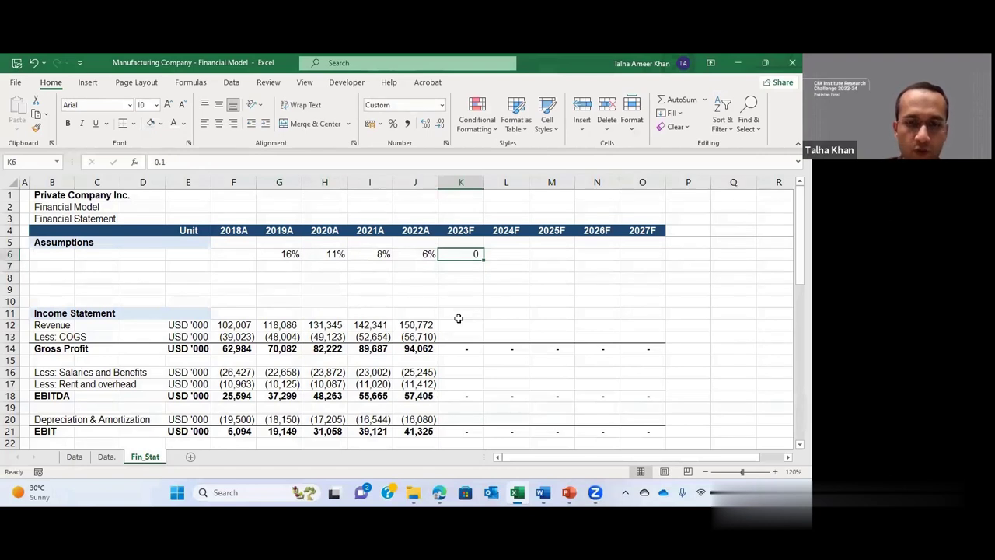
{"action": "key", "text": "ctrl+shift+5"}
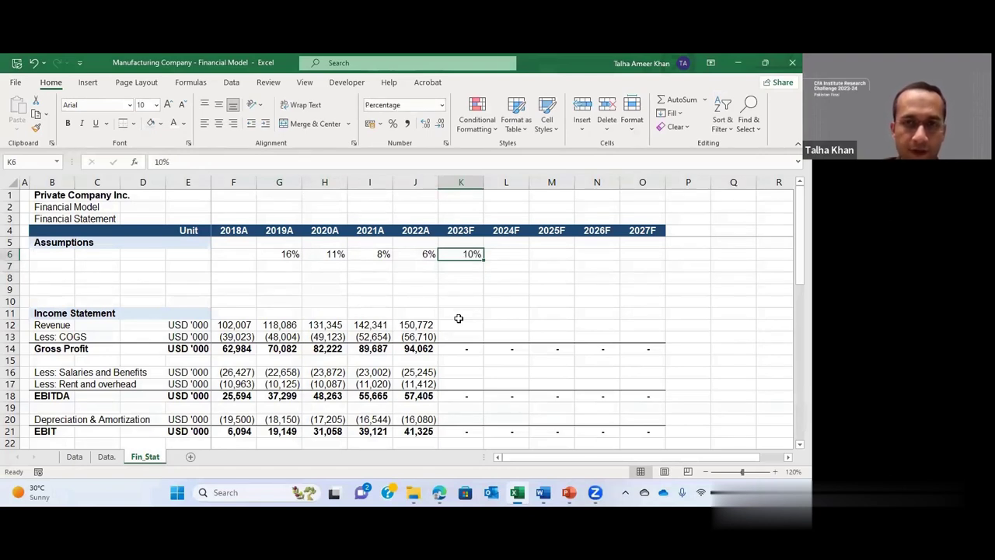
Step: Fill the 10% growth assumption from K6 across to O6 for the forecast years through 2027F
{"action": "key", "text": "shift+Right"}
{"action": "key", "text": "shift+Right"}
{"action": "key", "text": "shift+Right"}
{"action": "key", "text": "shift+Right"}
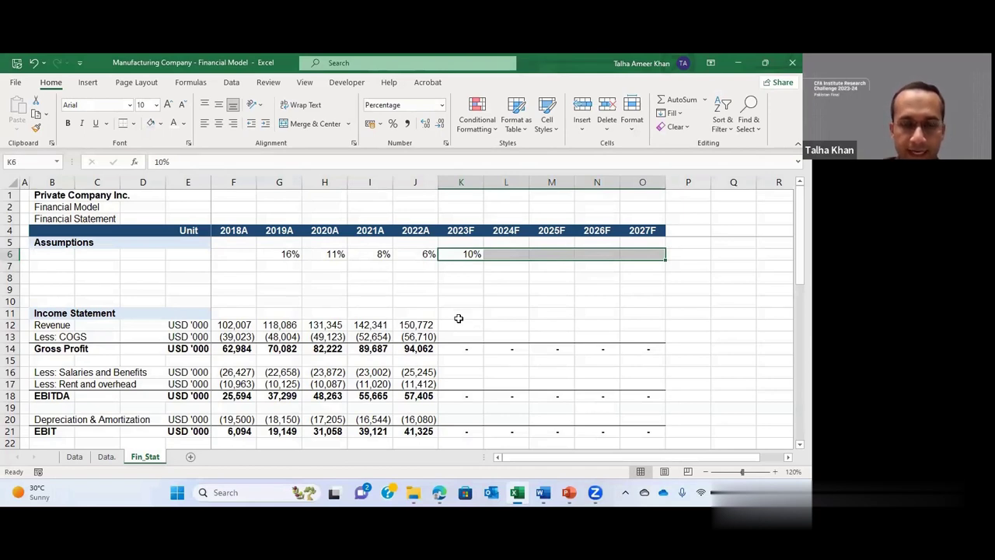
{"action": "key", "text": "ctrl+r"}
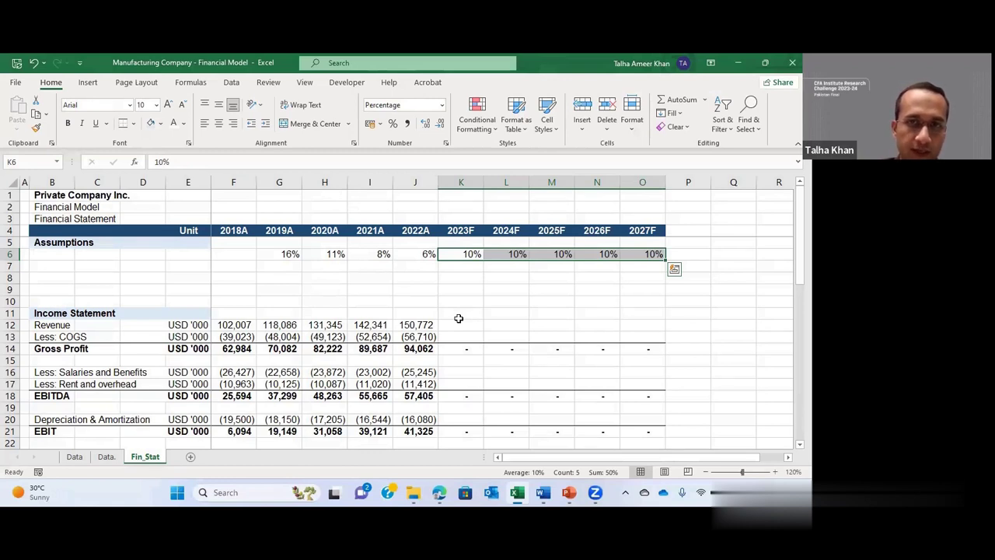
Step: Forecast 2023F revenue in K12 as +J12*(1+K6), growing 2022A revenue by the assumed rate
{"action": "key", "text": "Down"}
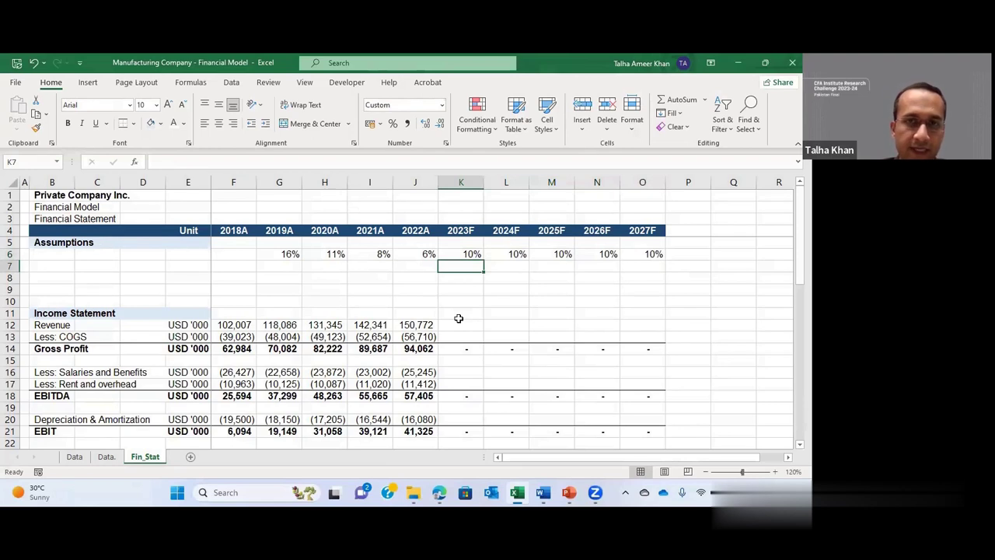
{"action": "key", "text": "Down"}
{"action": "key", "text": "Down"}
{"action": "key", "text": "Down"}
{"action": "key", "text": "Down"}
{"action": "key", "text": "Down"}
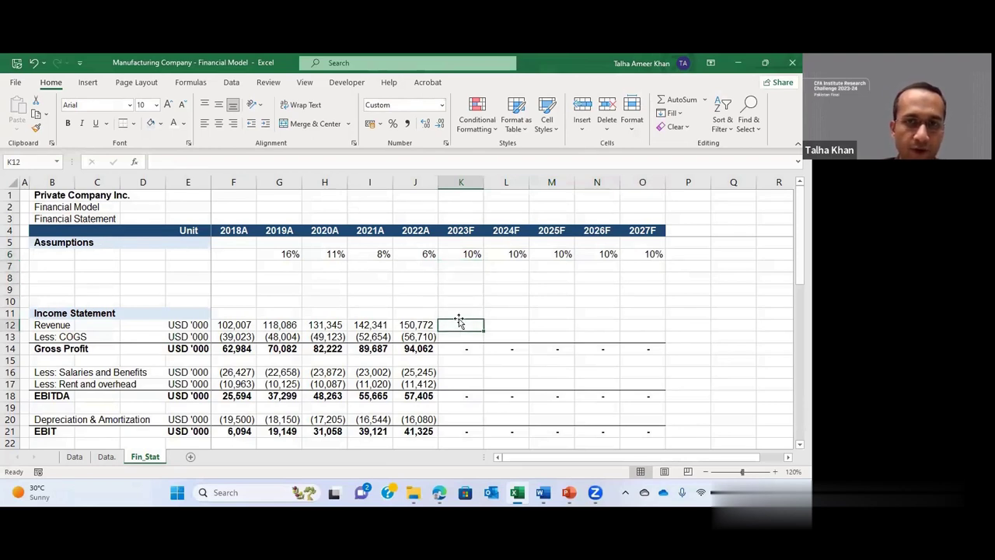
{"action": "type", "text": "+"}
{"action": "key", "text": "Left"}
{"action": "type", "text": "*(1+"}
{"action": "key", "text": "Up"}
{"action": "key", "text": "Up"}
{"action": "key", "text": "Up"}
{"action": "key", "text": "Up"}
{"action": "key", "text": "Up"}
{"action": "key", "text": "Up"}
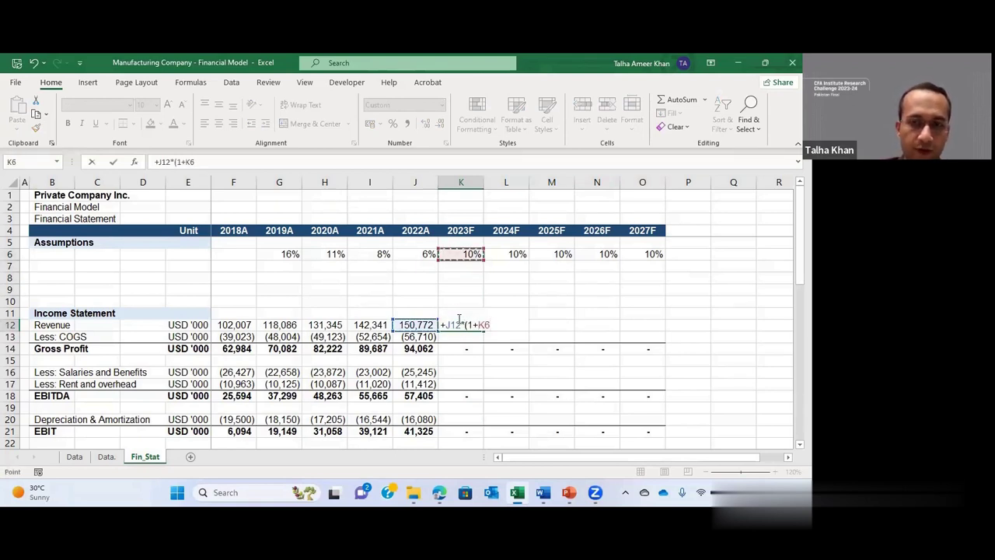
{"action": "type", "text": ")"}
{"action": "key", "text": "ctrl+Return"}
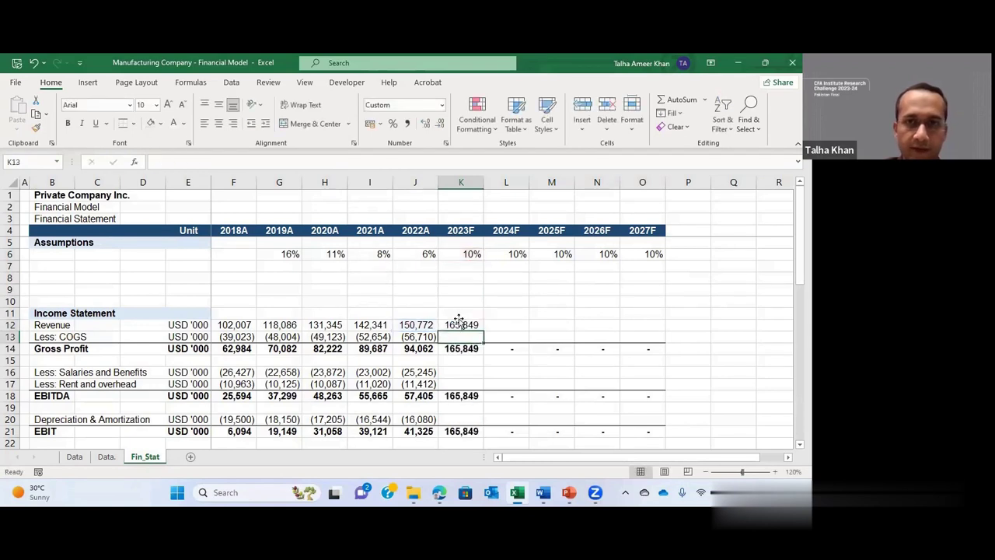
Step: Fill the revenue forecast formula from K12 across to O12 through 2027F
{"action": "key", "text": "shift+Right"}
{"action": "key", "text": "shift+Right"}
{"action": "key", "text": "shift+Right"}
{"action": "key", "text": "shift+Right"}
{"action": "key", "text": "ctrl+r"}
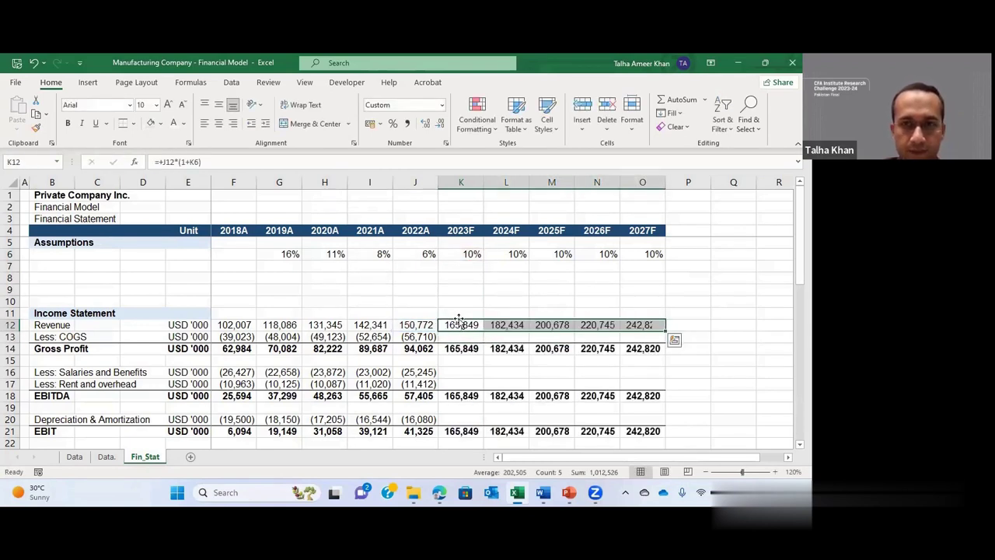
Step: Label the first two assumption rows Revenue Growth Rate in B6 and Gross Profit in B7
{"action": "key", "text": "Left"}
{"action": "key", "text": "Up"}
{"action": "key", "text": "Left"}
{"action": "key", "text": "Left"}
{"action": "key", "text": "Left"}
{"action": "key", "text": "Up"}
{"action": "key", "text": "Up"}
{"action": "key", "text": "Up"}
{"action": "key", "text": "Up"}
{"action": "key", "text": "Left"}
{"action": "key", "text": "Left"}
{"action": "key", "text": "Left"}
{"action": "key", "text": "Left"}
{"action": "key", "text": "Left"}
{"action": "key", "text": "Up"}
{"action": "type", "text": "Reve"}
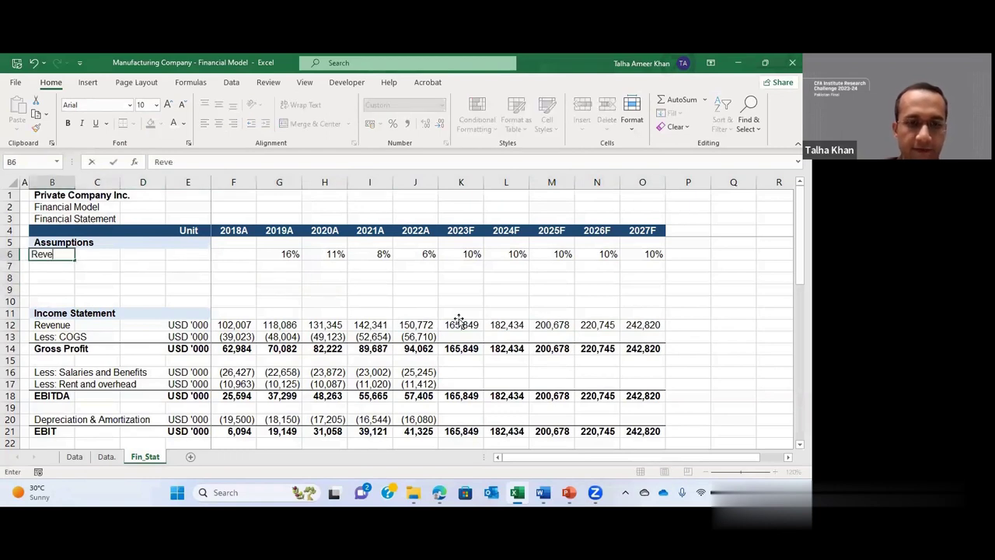
{"action": "type", "text": "nue Growth Rate"}
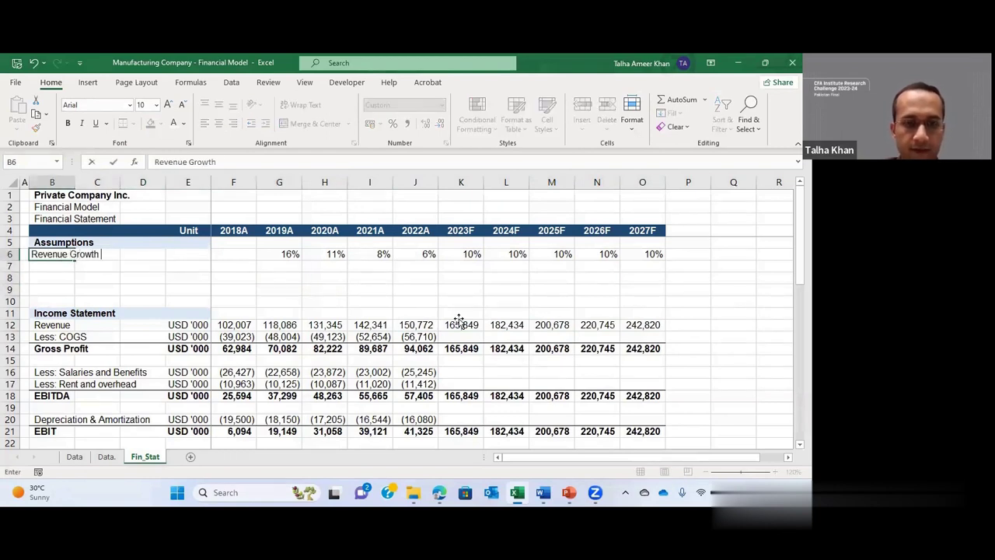
{"action": "key", "text": "Return"}
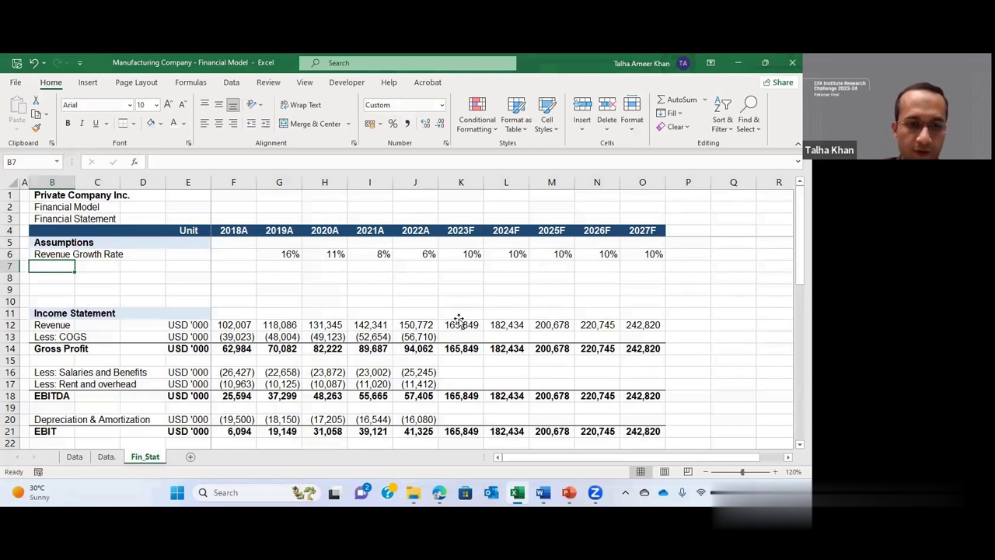
{"action": "type", "text": "Gross Prof"}
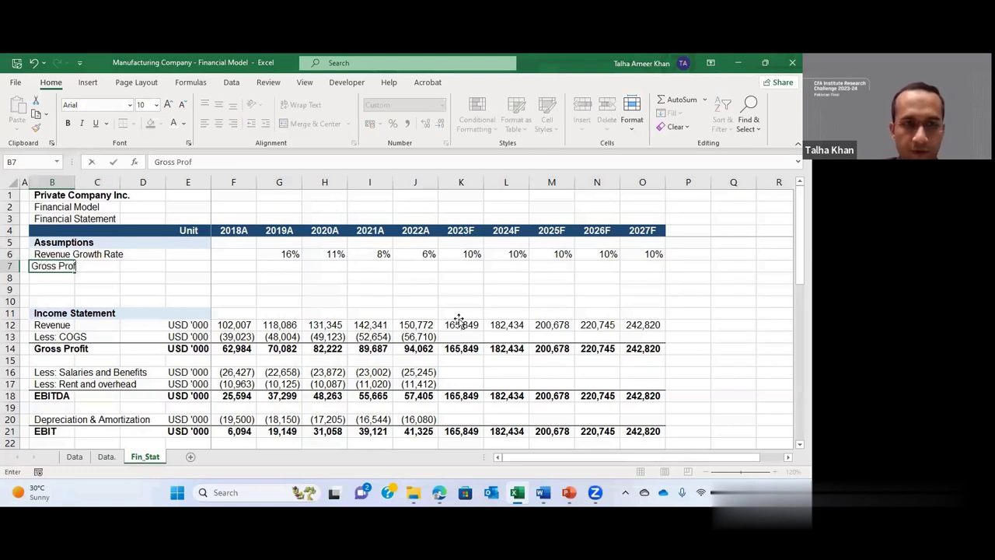
{"action": "type", "text": "it"}
{"action": "key", "text": "Return"}
Step: Enter % as the unit for the Revenue Growth Rate and Gross Profit assumptions in E6 and E7
{"action": "key", "text": "Up"}
{"action": "key", "text": "Up"}
{"action": "key", "text": "Right"}
{"action": "key", "text": "Right"}
{"action": "key", "text": "Right"}
{"action": "type", "text": "%"}
{"action": "key", "text": "Return"}
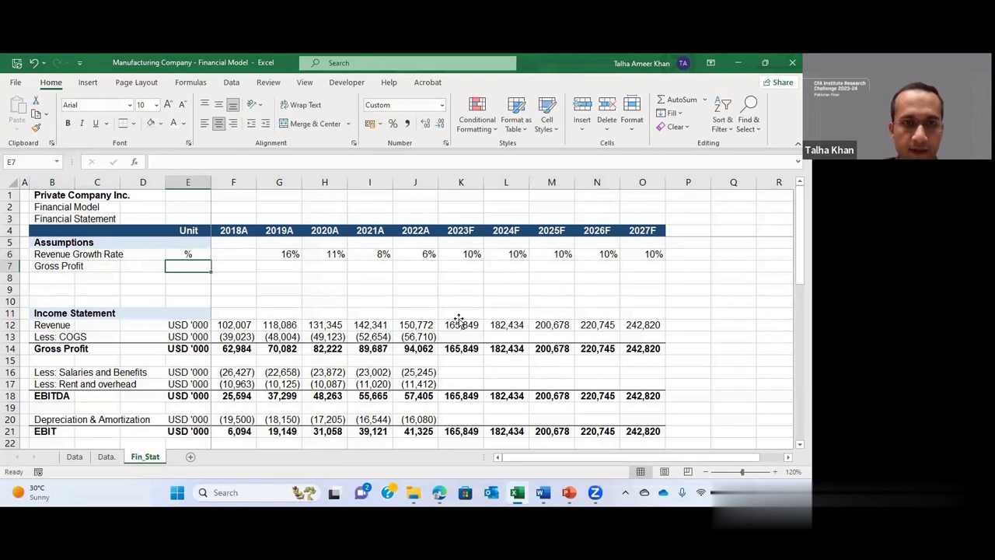
{"action": "type", "text": "%"}
Step: Calculate the 2018A gross profit margin in F7 as +F14/F12 and format it as a percentage with one decimal
{"action": "key", "text": "Right"}
{"action": "key", "text": "Right"}
{"action": "key", "text": "Left"}
{"action": "type", "text": "+"}
{"action": "key", "text": "Down"}
{"action": "key", "text": "Down"}
{"action": "key", "text": "Down"}
{"action": "key", "text": "Down"}
{"action": "key", "text": "Down"}
{"action": "key", "text": "Down"}
{"action": "key", "text": "Down"}
{"action": "type", "text": "/"}
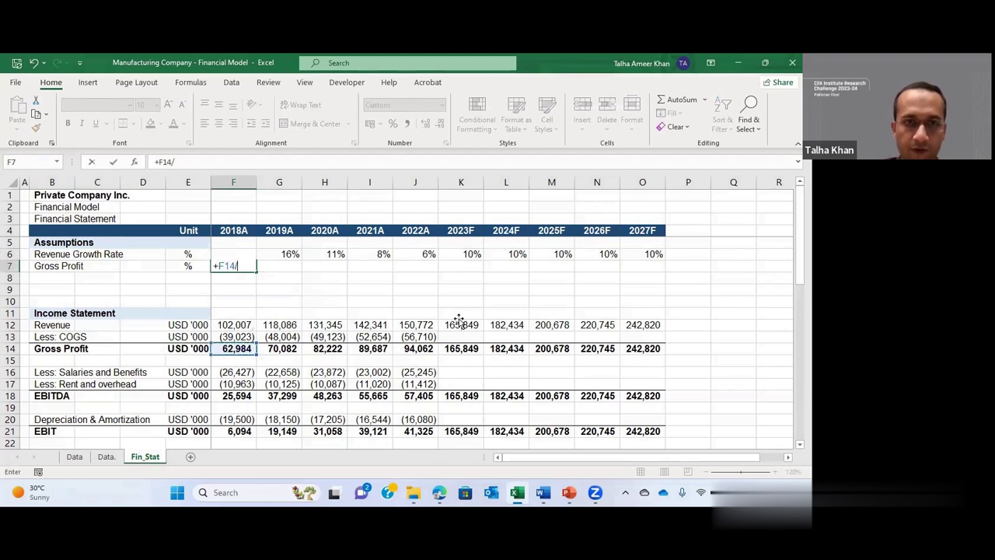
{"action": "key", "text": "Down"}
{"action": "key", "text": "Down"}
{"action": "key", "text": "Down"}
{"action": "key", "text": "Down"}
{"action": "key", "text": "Down"}
{"action": "key", "text": "Return"}
{"action": "key", "text": "Up"}
{"action": "key", "text": "ctrl+shift+5"}
Step: Fill the gross profit margin formula from F7 across to J7 for the historical years through 2022A
{"action": "key", "text": "shift+Right"}
{"action": "key", "text": "shift+Right"}
{"action": "key", "text": "shift+Right"}
{"action": "key", "text": "shift+Right"}
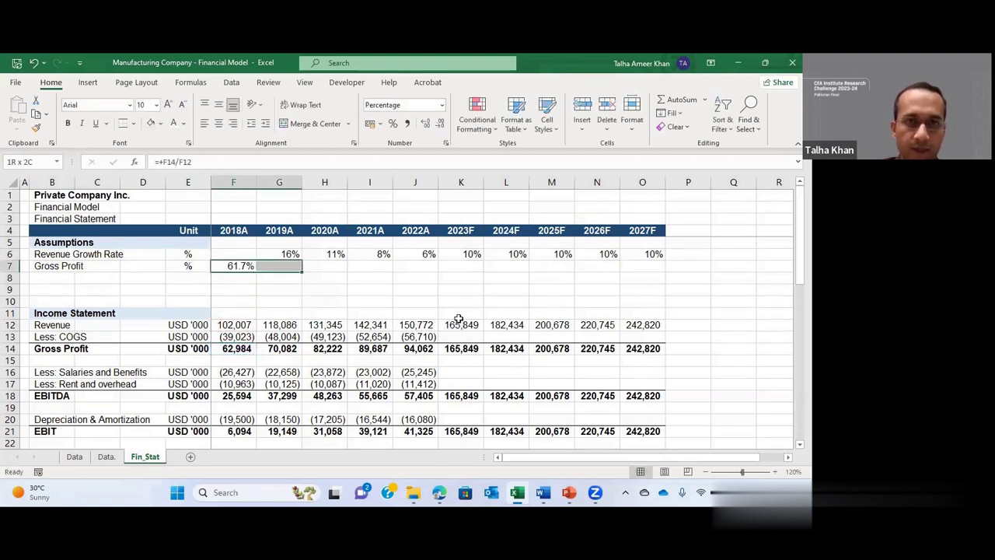
{"action": "key", "text": "ctrl+r"}
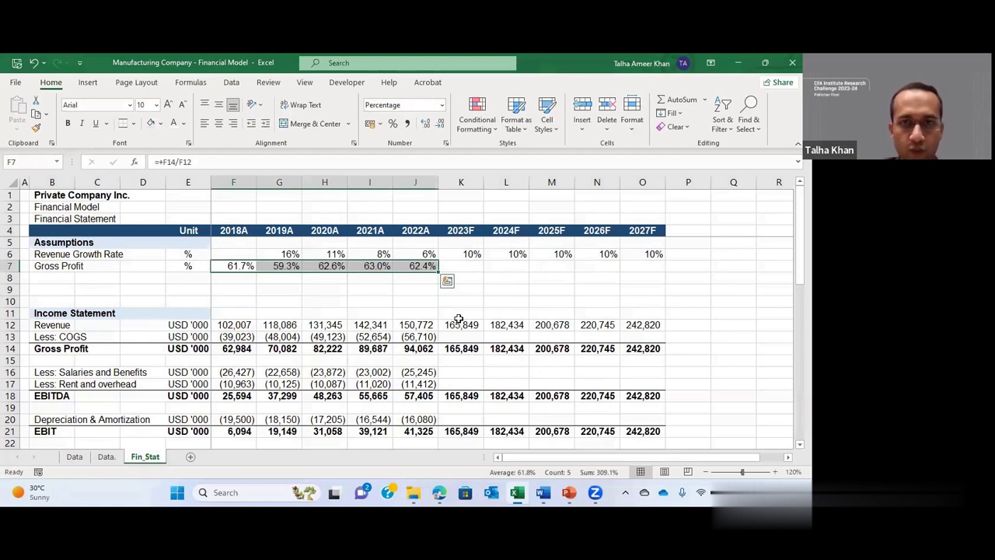
Step: Enter a 62% gross profit assumption for 2023F in K7 and format it as a percentage with one decimal
{"action": "key", "text": "Right"}
{"action": "key", "text": "Right"}
{"action": "key", "text": "Right"}
{"action": "key", "text": "Right"}
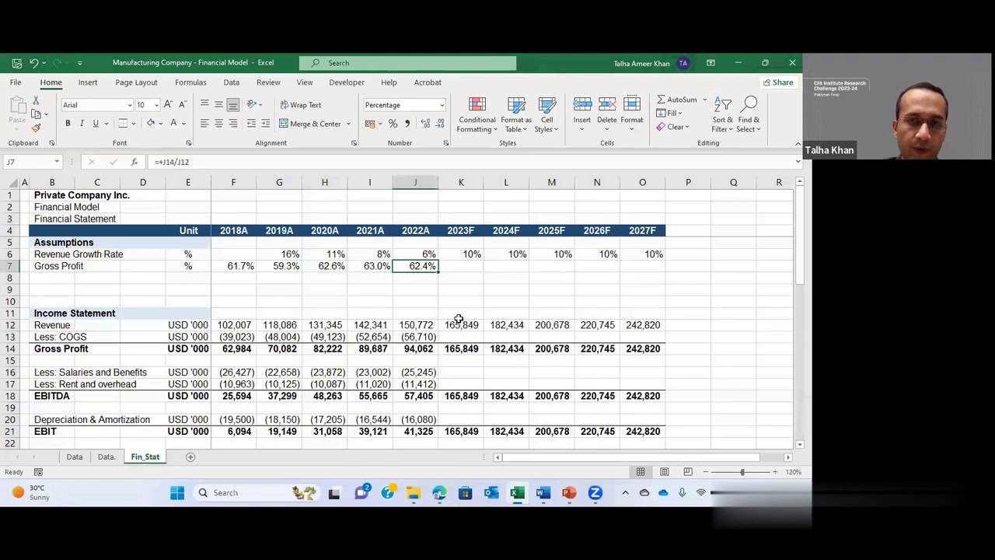
{"action": "key", "text": "Right"}
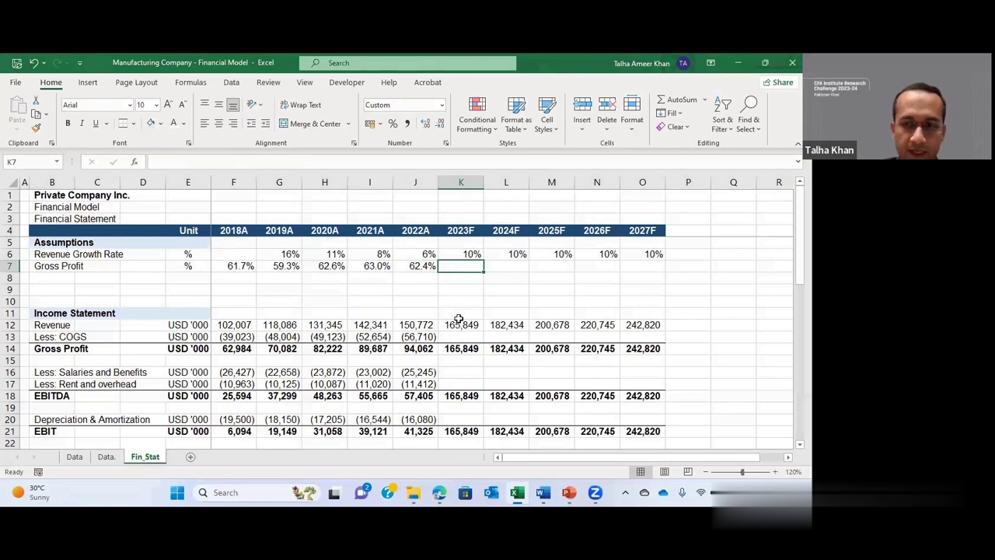
{"action": "type", "text": "62"}
{"action": "key", "text": "Return"}
{"action": "key", "text": "Up"}
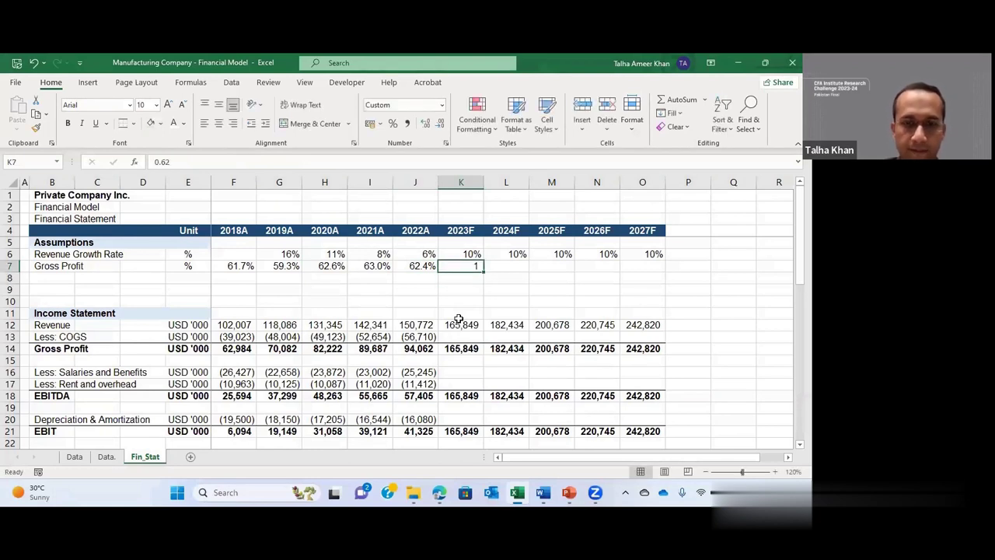
{"action": "key", "text": "ctrl+shift+5"}
{"action": "key", "text": "alt+h"}
{"action": "key", "text": "0"}
Step: Fill the 62.0% gross profit assumption from K7 across to O7 for the forecast years through 2027F
{"action": "key", "text": "shift+Right"}
{"action": "key", "text": "shift+Right"}
{"action": "key", "text": "shift+Right"}
{"action": "key", "text": "shift+Right"}
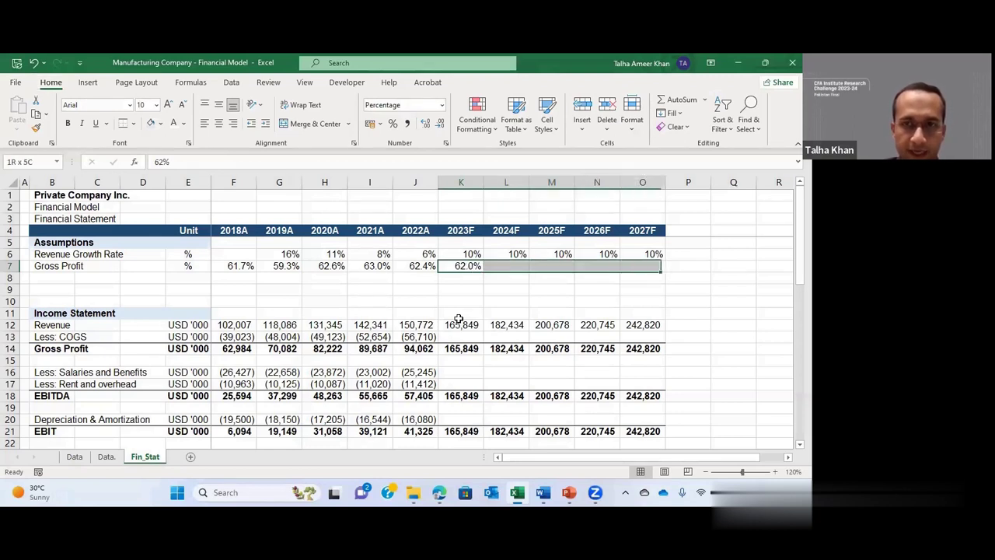
{"action": "key", "text": "ctrl+r"}
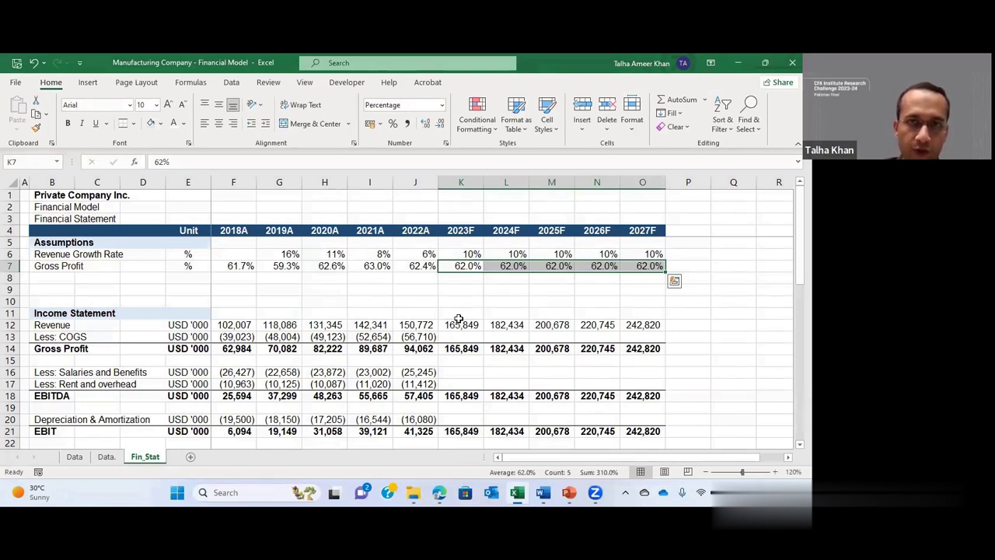
Step: Calculate 2023F COGS in K13 as revenue times one minus the gross profit assumption, +K12*(1-K7)
{"action": "key", "text": "shift+BackSpace"}
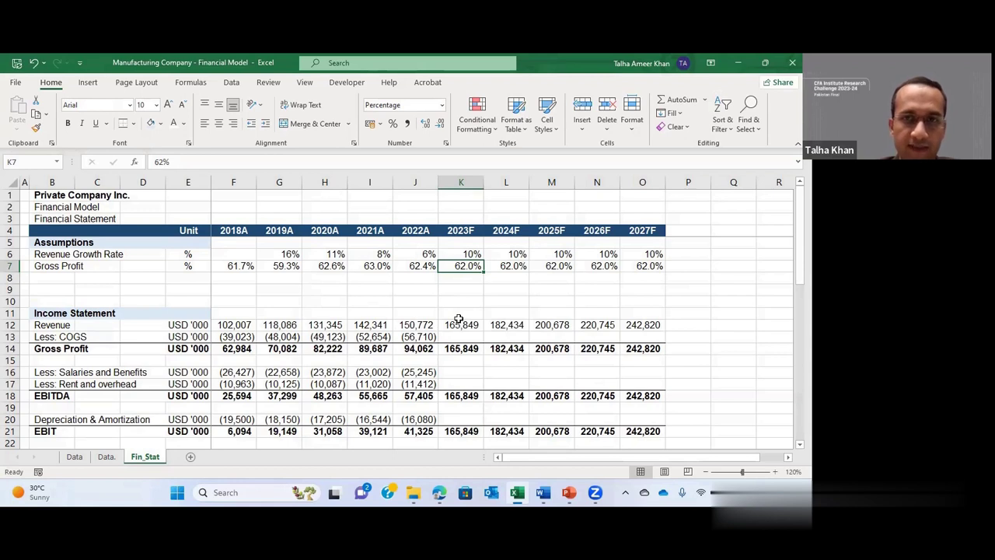
{"action": "key", "text": "Return"}
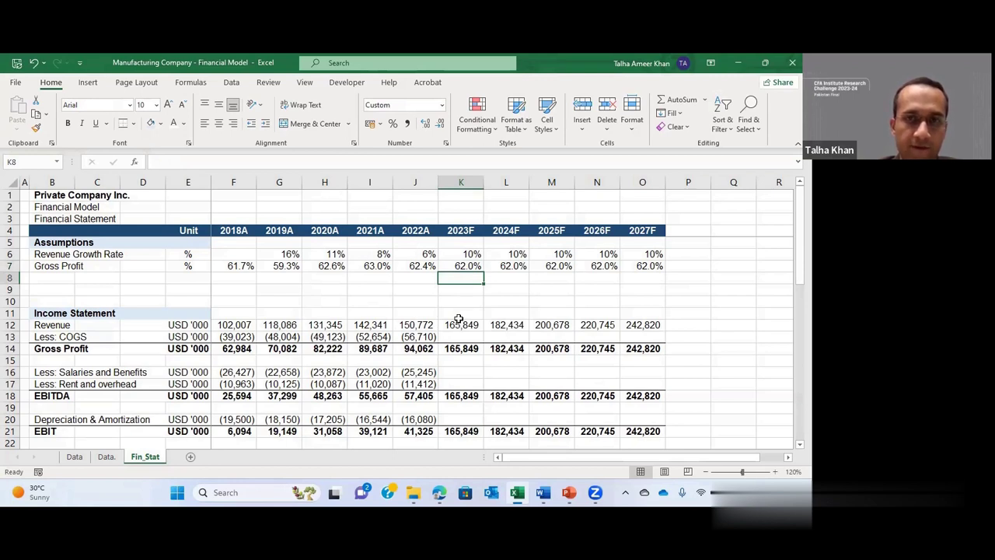
{"action": "key", "text": "Down"}
{"action": "key", "text": "Down"}
{"action": "key", "text": "Down"}
{"action": "key", "text": "Down"}
{"action": "key", "text": "Down"}
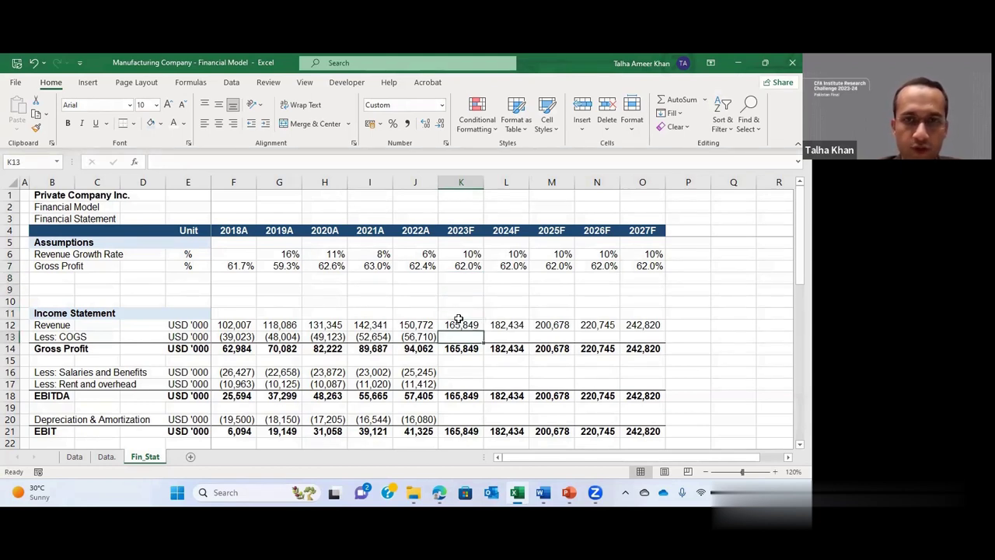
{"action": "type", "text": "+"}
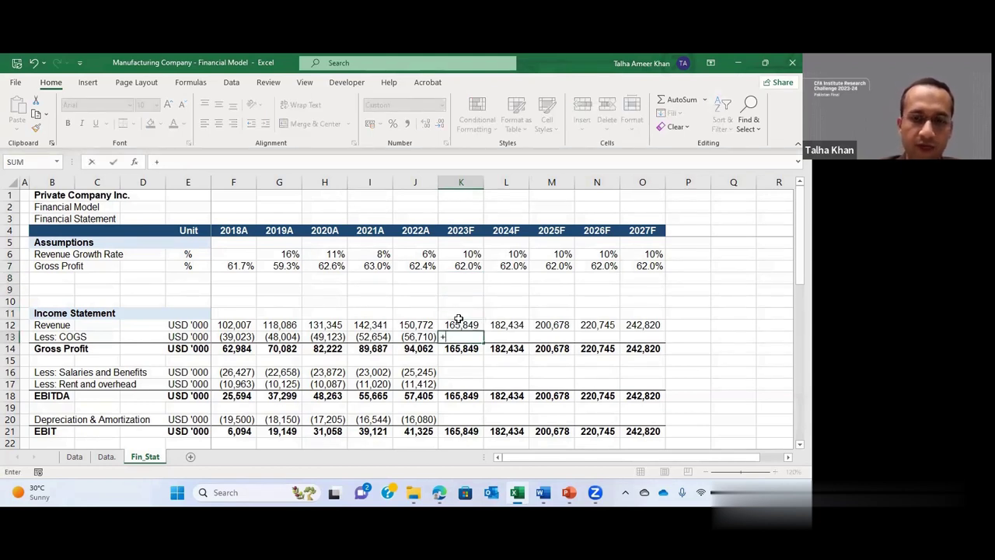
{"action": "left_click", "coordinate": [459, 323]}
{"action": "type", "text": "*"}
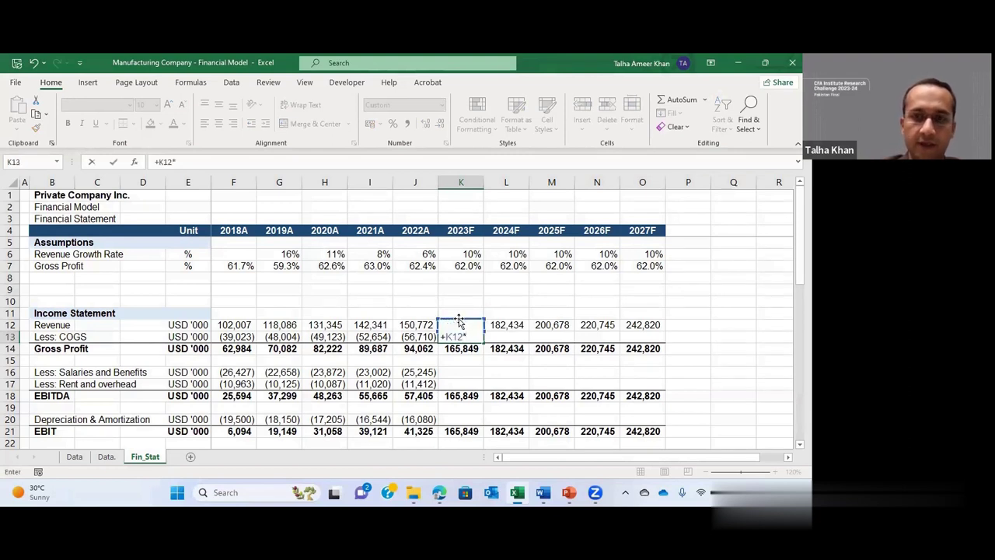
{"action": "type", "text": "(1-"}
{"action": "key", "text": "Up"}
{"action": "key", "text": "Up"}
{"action": "key", "text": "Up"}
{"action": "key", "text": "Up"}
{"action": "key", "text": "Up"}
{"action": "key", "text": "Up"}
{"action": "type", "text": ")"}
{"action": "key", "text": "Return"}
Step: Make the 2023F COGS formula in K13 negative so it reads -K12*(1-K7)
{"action": "key", "text": "Up"}
{"action": "key", "text": "F2"}
{"action": "key", "text": "Left"}
{"action": "key", "text": "Left"}
{"action": "key", "text": "Left"}
{"action": "key", "text": "Left"}
{"action": "key", "text": "BackSpace"}
{"action": "type", "text": "-"}
{"action": "key", "text": "Return"}
Step: Fill the COGS formula from K13 across to O13 for the forecast years through 2027F
{"action": "key", "text": "Up"}
{"action": "key", "text": "shift+Right"}
{"action": "key", "text": "shift+Right"}
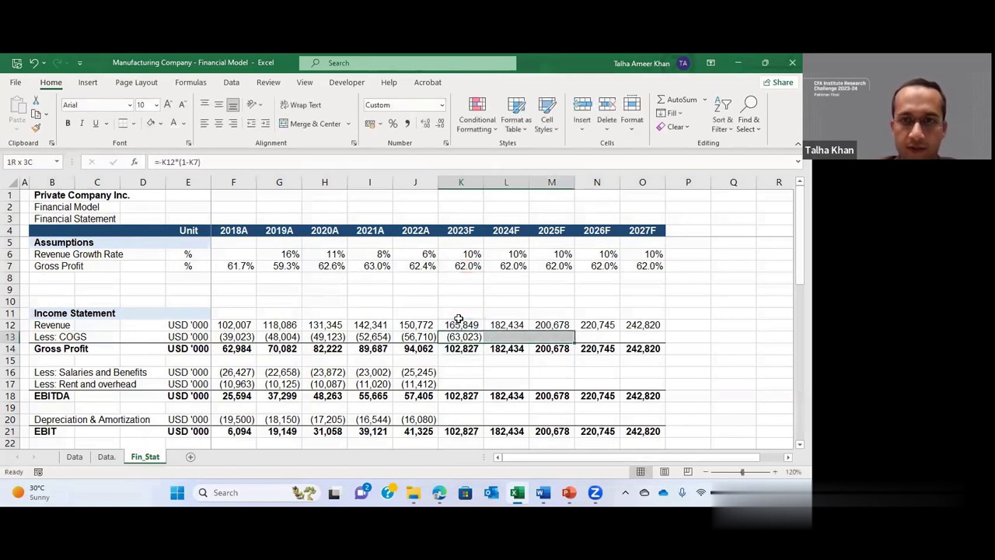
{"action": "key", "text": "shift+Right"}
{"action": "key", "text": "shift+Right"}
{"action": "key", "text": "ctrl+r"}
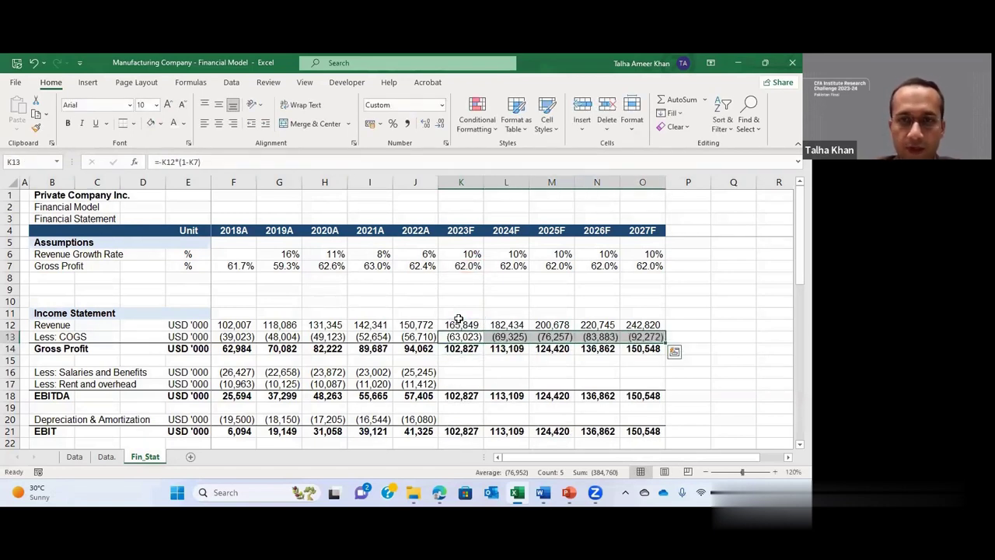
Step: Add the assumption label "Salaries & Benefits (% of Rev)" in B8, below Gross Profit
{"action": "key", "text": "Down"}
{"action": "key", "text": "Down"}
{"action": "key", "text": "Down"}
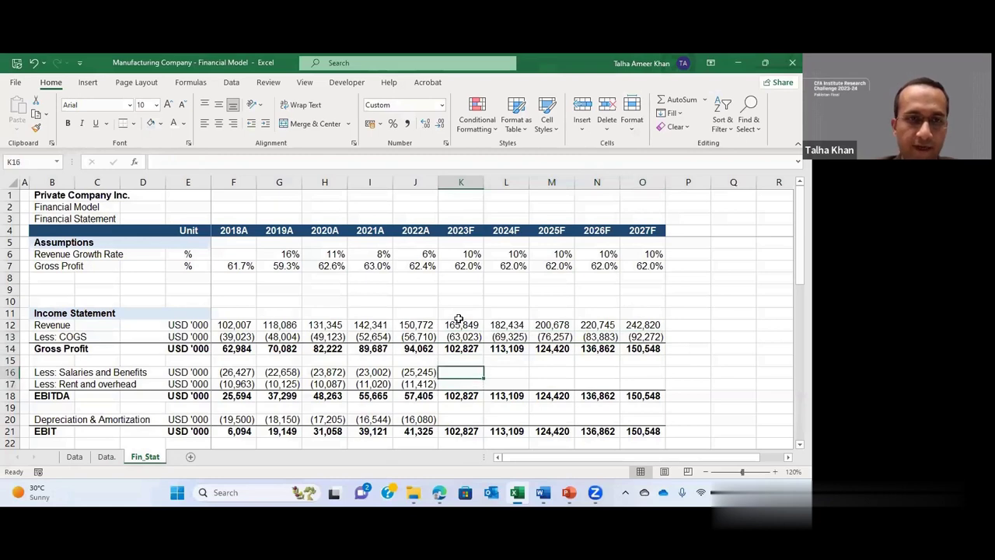
{"action": "key", "text": "Left"}
{"action": "key", "text": "Up"}
{"action": "key", "text": "Left"}
{"action": "key", "text": "Up"}
{"action": "key", "text": "Up"}
{"action": "key", "text": "Up"}
{"action": "key", "text": "Up"}
{"action": "key", "text": "Up"}
{"action": "key", "text": "Up"}
{"action": "key", "text": "Left"}
{"action": "key", "text": "Left"}
{"action": "key", "text": "Left"}
{"action": "key", "text": "Up"}
{"action": "key", "text": "Left"}
{"action": "key", "text": "Left"}
{"action": "key", "text": "Left"}
{"action": "key", "text": "Left"}
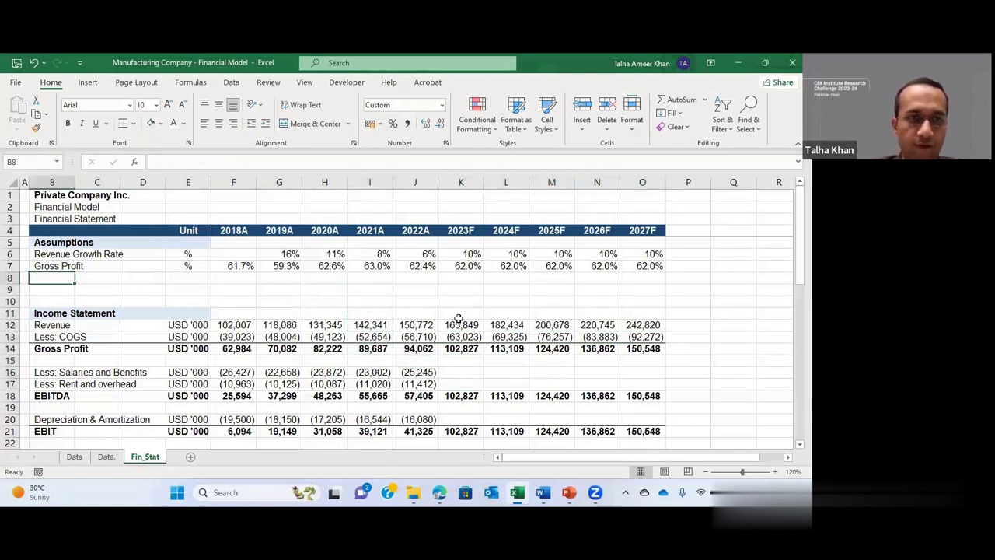
{"action": "type", "text": "Salai"}
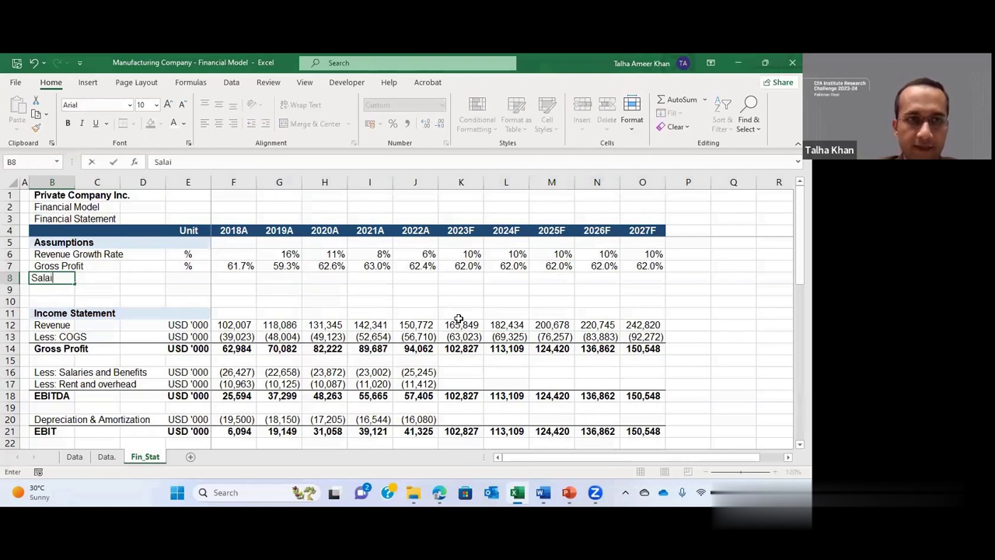
{"action": "key", "text": "BackSpace"}
{"action": "type", "text": "ri"}
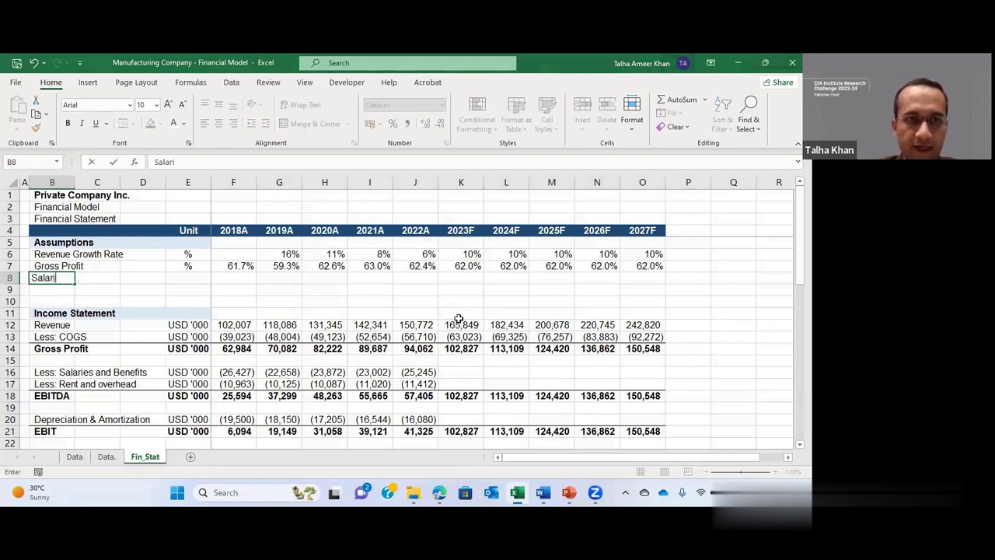
{"action": "type", "text": "es & BNene"}
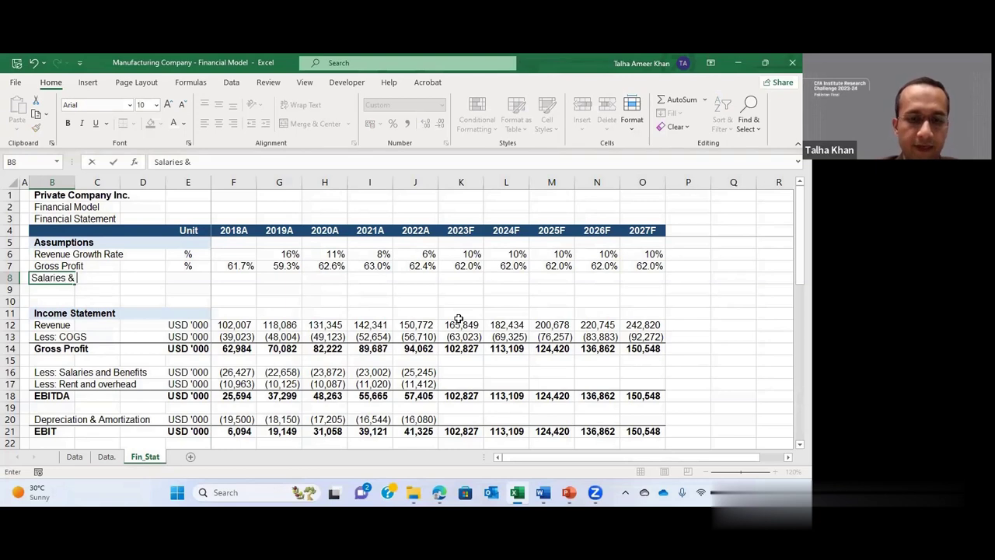
{"action": "key", "text": "BackSpace"}
{"action": "key", "text": "BackSpace"}
{"action": "key", "text": "BackSpace"}
{"action": "key", "text": "BackSpace"}
{"action": "type", "text": "e"}
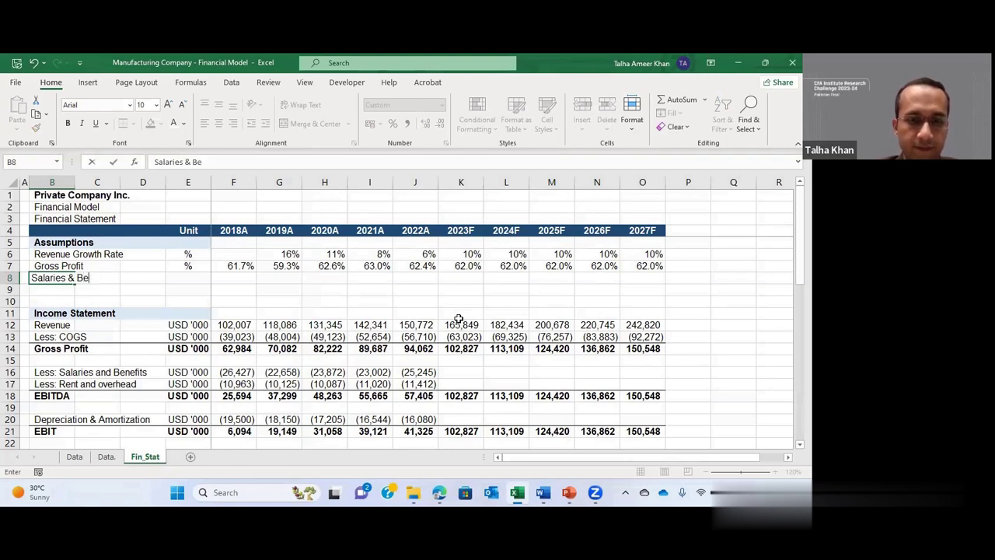
{"action": "type", "text": "nefits (% iof"}
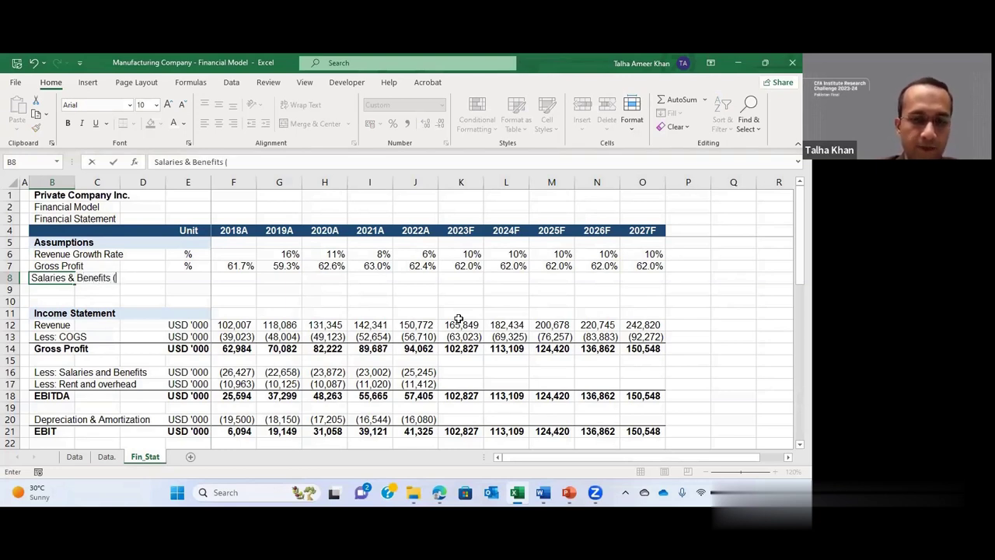
{"action": "key", "text": "BackSpace"}
{"action": "key", "text": "BackSpace"}
{"action": "key", "text": "BackSpace"}
{"action": "key", "text": "BackSpace"}
{"action": "type", "text": "of Reve"}
{"action": "key", "text": "BackSpace"}
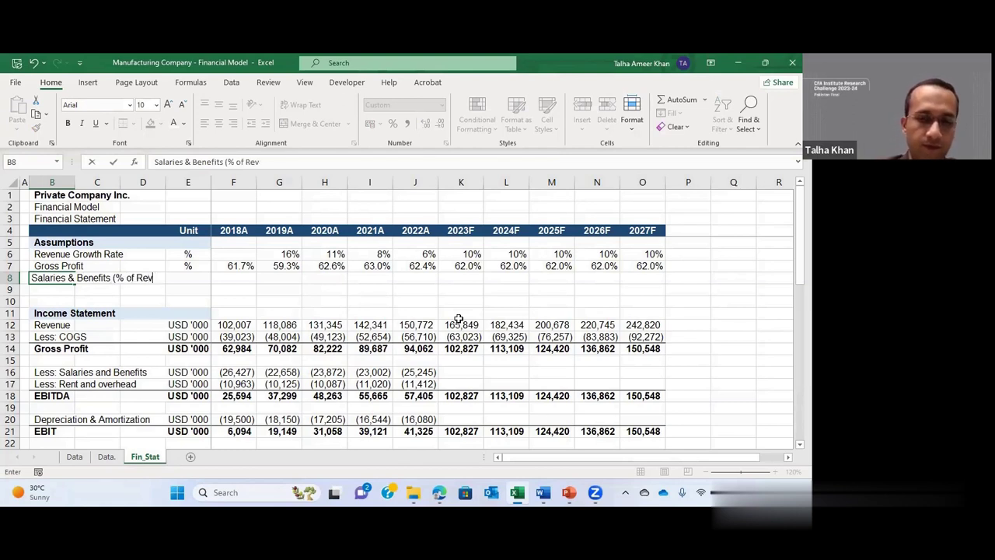
{"action": "type", "text": ")"}
{"action": "key", "text": "Return"}
Step: Enter % as the unit of the Salaries & Benefits assumption in E8
{"action": "key", "text": "Up"}
{"action": "key", "text": "Right"}
{"action": "key", "text": "Right"}
{"action": "key", "text": "Right"}
{"action": "type", "text": "%"}
{"action": "key", "text": "Right"}
{"action": "key", "text": "Right"}
{"action": "key", "text": "Left"}
Step: Calculate the 2018A salaries and benefits share of revenue in F8 as -F16/F12
{"action": "type", "text": "+"}
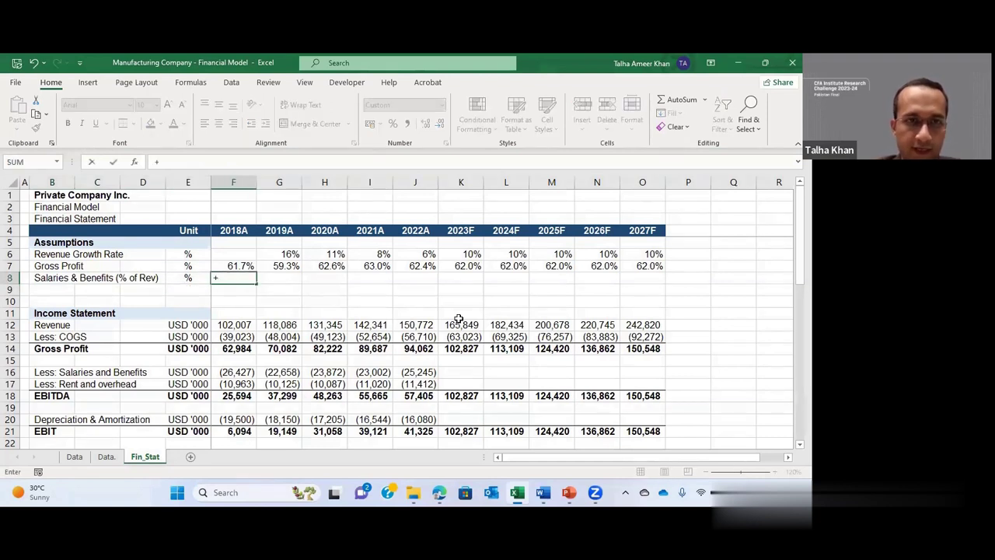
{"action": "key", "text": "Escape"}
{"action": "type", "text": "-"}
{"action": "key", "text": "Down"}
{"action": "key", "text": "Down"}
{"action": "key", "text": "Down"}
{"action": "key", "text": "Down"}
{"action": "key", "text": "Down"}
{"action": "key", "text": "Down"}
{"action": "key", "text": "Down"}
{"action": "key", "text": "Down"}
{"action": "type", "text": "/"}
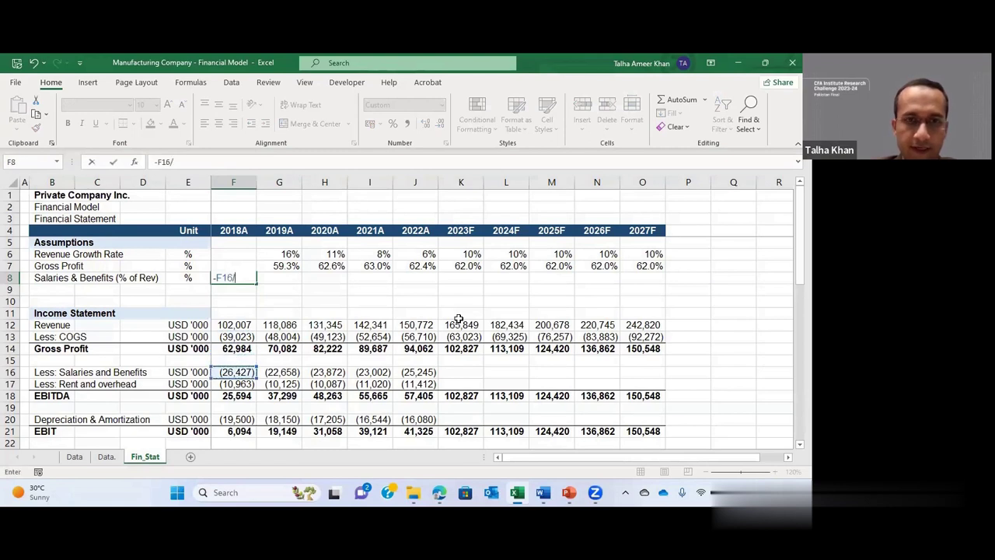
{"action": "key", "text": "Down"}
{"action": "key", "text": "Down"}
{"action": "key", "text": "Down"}
{"action": "key", "text": "Down"}
{"action": "key", "text": "Return"}
Step: Format the 2018A salaries and benefits ratio in F8 as a percentage with one decimal
{"action": "key", "text": "Up"}
{"action": "key", "text": "alt+h"}
{"action": "key", "text": "p"}
{"action": "key", "text": "alt+h"}
{"action": "key", "text": "0"}
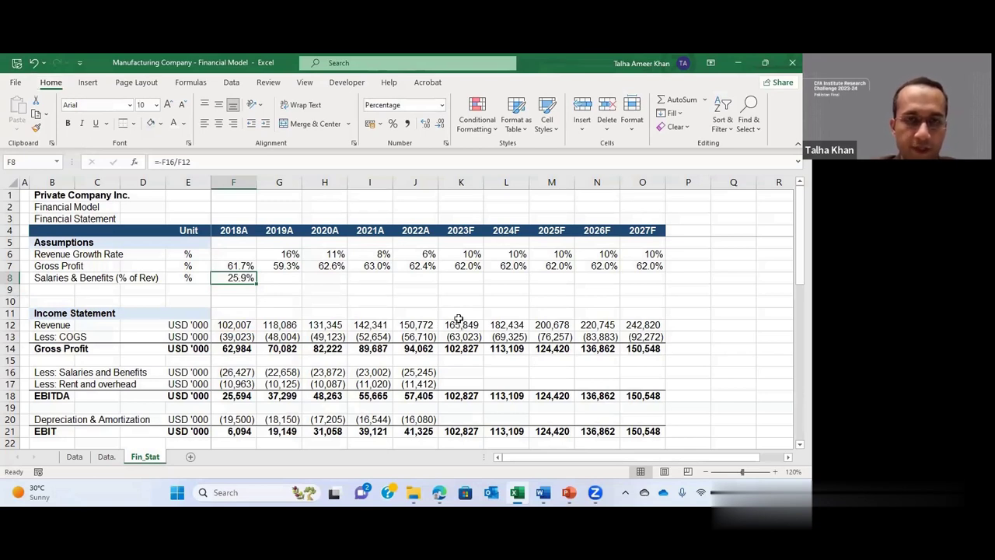
Step: Fill the salaries and benefits ratio from F8 across to J8 for the historical years through 2022A
{"action": "key", "text": "shift+Right"}
{"action": "key", "text": "shift+Right"}
{"action": "key", "text": "shift+Right"}
{"action": "key", "text": "shift+Right"}
{"action": "key", "text": "ctrl+r"}
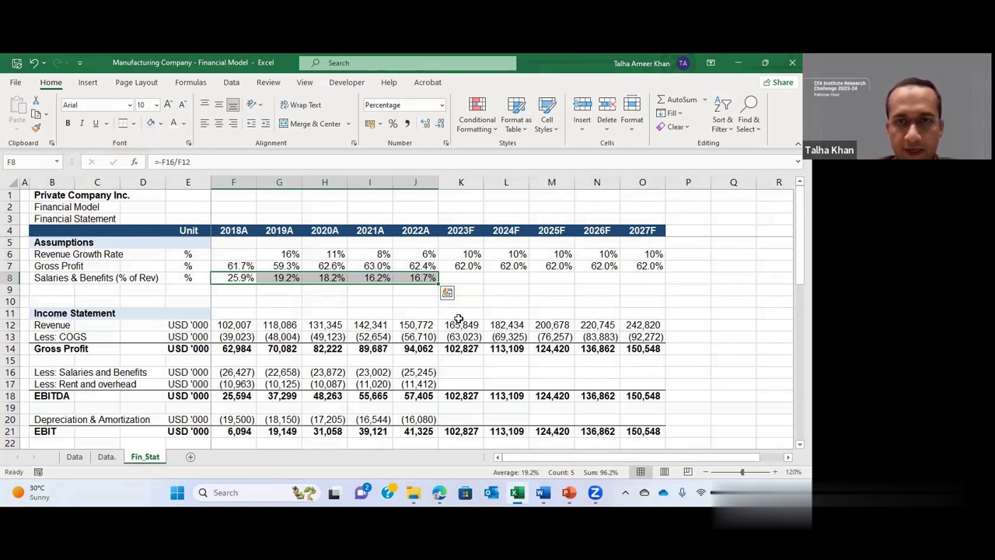
Step: Enter a 19% salaries and benefits assumption for 2023F in K8 and format it as a whole percentage
{"action": "key", "text": "Right"}
{"action": "key", "text": "Right"}
{"action": "key", "text": "Right"}
{"action": "key", "text": "Right"}
{"action": "key", "text": "Right"}
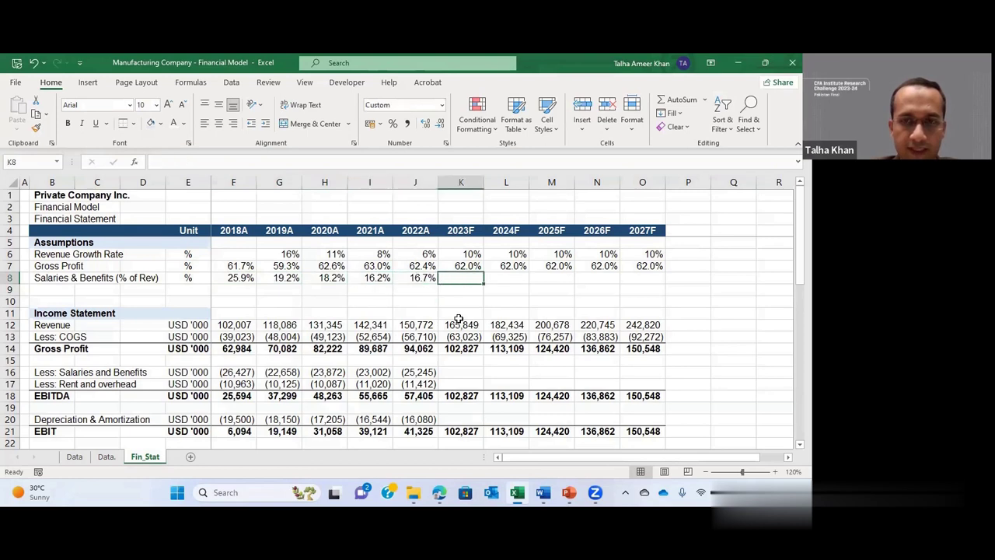
{"action": "type", "text": "19%"}
{"action": "key", "text": "ctrl+Return"}
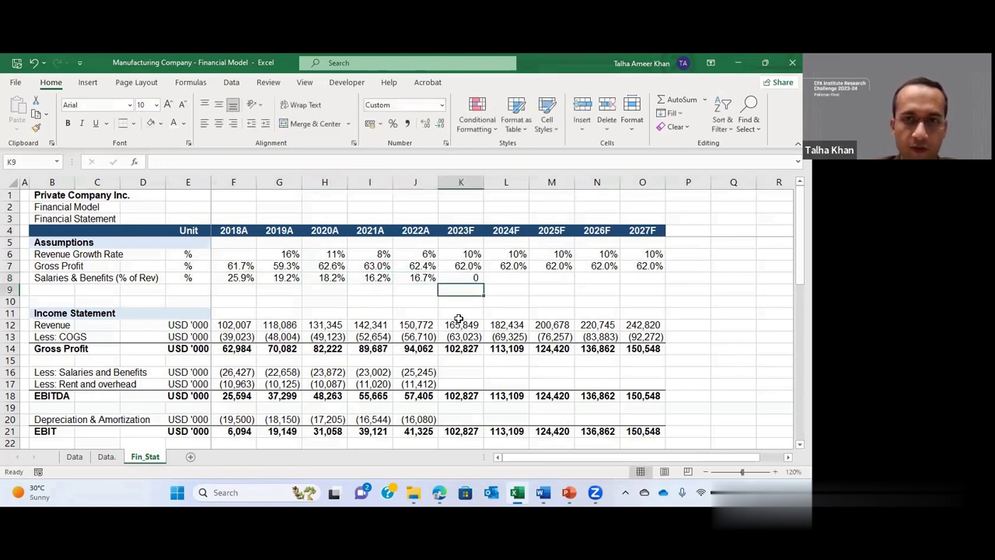
{"action": "key", "text": "ctrl+shift+5"}
Step: Fill the 19% salaries and benefits assumption from K8 across to O8 for the forecast years through 2027F
{"action": "key", "text": "shift+Right"}
{"action": "key", "text": "shift+Right"}
{"action": "key", "text": "shift+Right"}
{"action": "key", "text": "shift+Right"}
{"action": "key", "text": "ctrl+r"}
Step: Calculate 2023F Salaries and Benefits in K16 as the negative assumption times revenue, -K8*K12
{"action": "key", "text": "Down"}
{"action": "key", "text": "Down"}
{"action": "key", "text": "Down"}
{"action": "key", "text": "Down"}
{"action": "key", "text": "Down"}
{"action": "key", "text": "Down"}
{"action": "key", "text": "Down"}
{"action": "key", "text": "Down"}
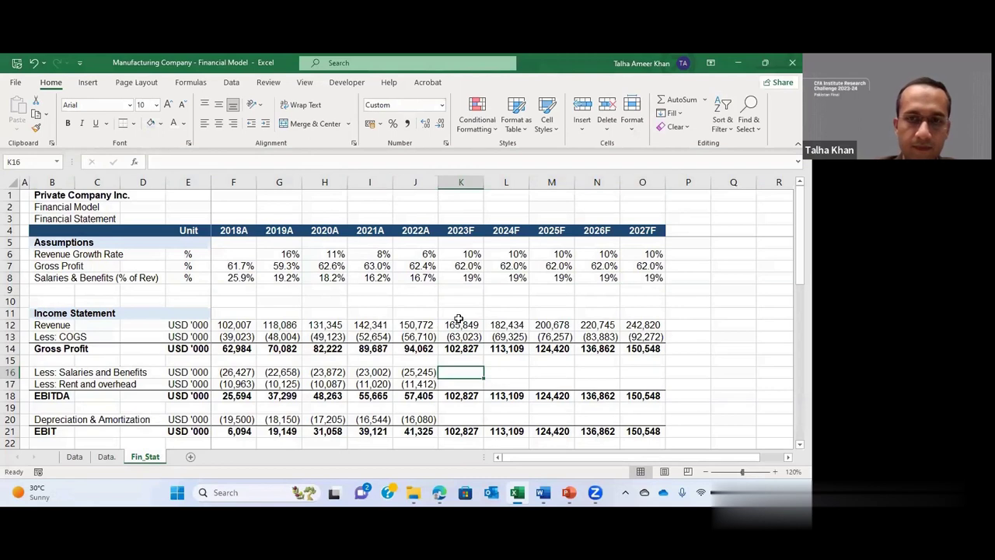
{"action": "type", "text": "-"}
{"action": "key", "text": "Up"}
{"action": "key", "text": "Up"}
{"action": "key", "text": "Up"}
{"action": "key", "text": "Up"}
{"action": "key", "text": "Up"}
{"action": "key", "text": "Up"}
{"action": "key", "text": "Up"}
{"action": "key", "text": "Up"}
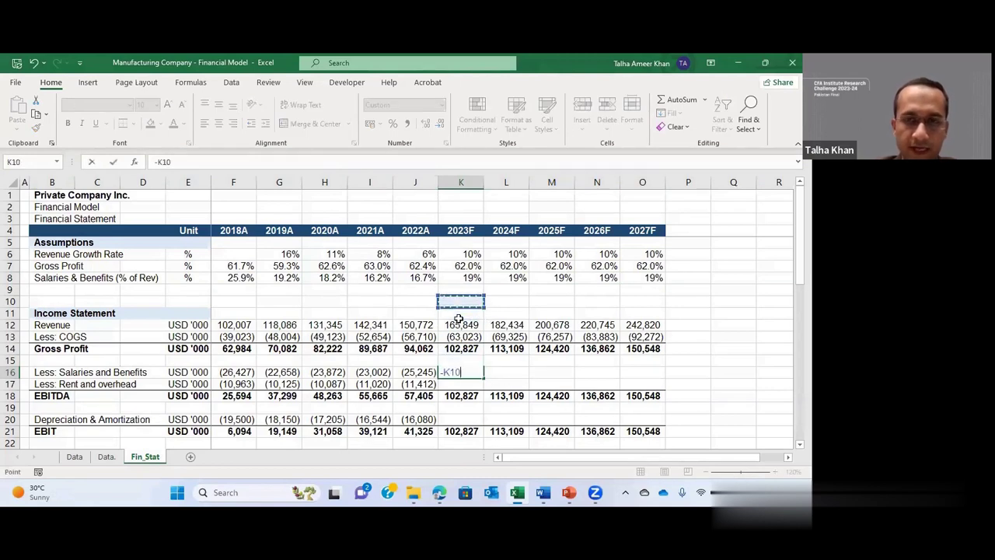
{"action": "type", "text": "*"}
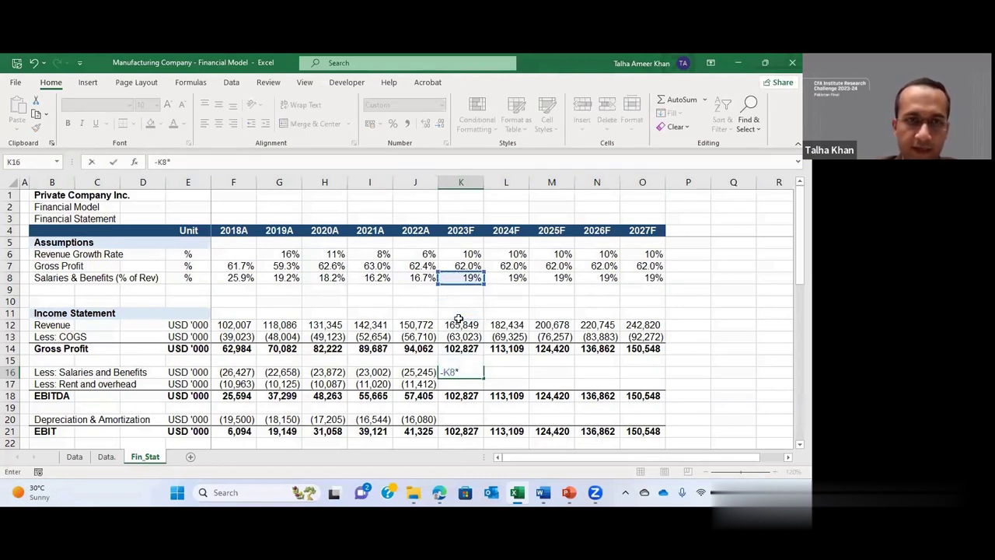
{"action": "key", "text": "Up"}
{"action": "key", "text": "Up"}
{"action": "key", "text": "Up"}
{"action": "key", "text": "Up"}
{"action": "key", "text": "Return"}
Step: Fill the Salaries and Benefits formula from K16 across to O16 for the forecast years through 2027F
{"action": "key", "text": "Up"}
{"action": "key", "text": "shift+Right"}
{"action": "key", "text": "shift+Right"}
{"action": "key", "text": "shift+Right"}
{"action": "key", "text": "shift+Right"}
{"action": "key", "text": "ctrl+r"}
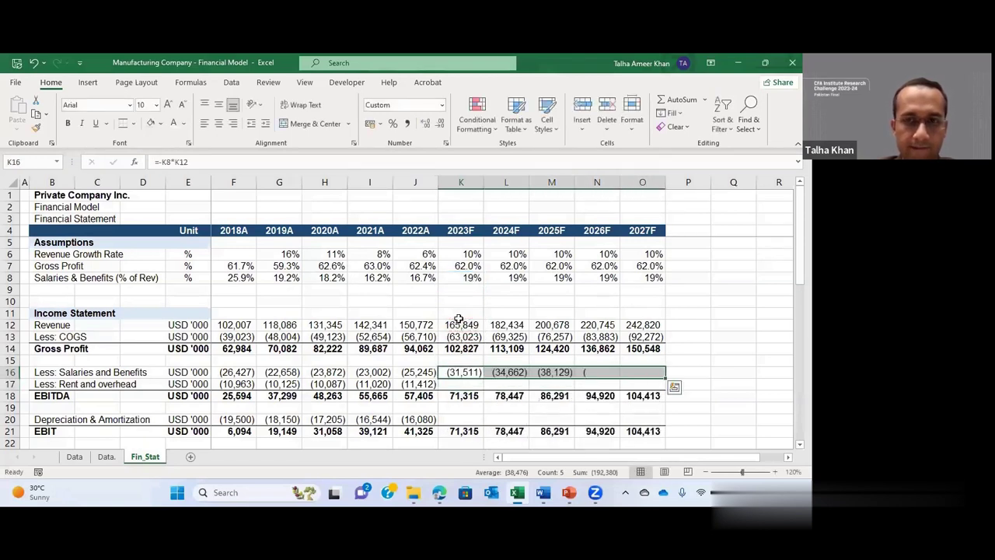
Step: Examine the historical Rent and overhead amounts in F17:H17 for 2018A through 2020A
{"action": "key", "text": "Down"}
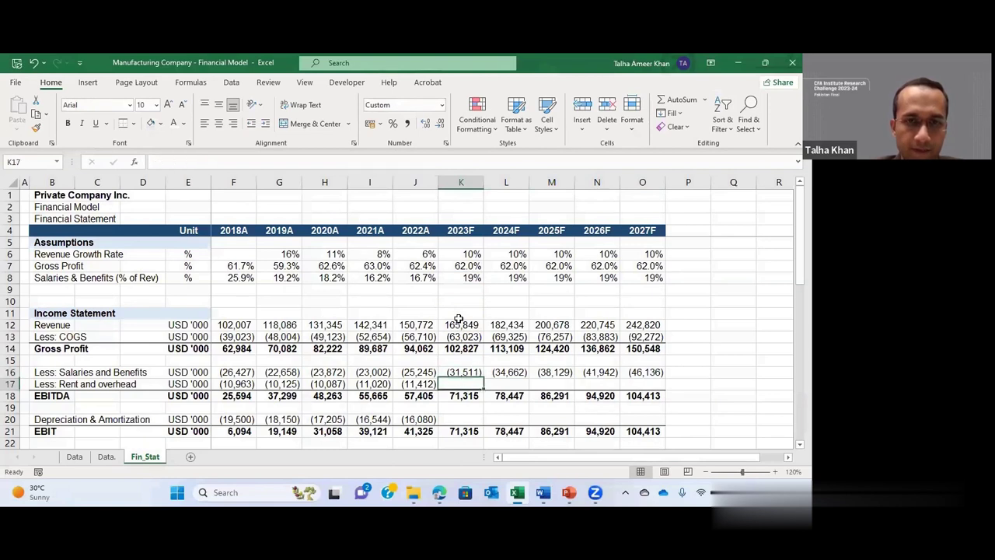
{"action": "key", "text": "Left"}
{"action": "key", "text": "Left"}
{"action": "key", "text": "Left"}
{"action": "key", "text": "Left"}
{"action": "key", "text": "Left"}
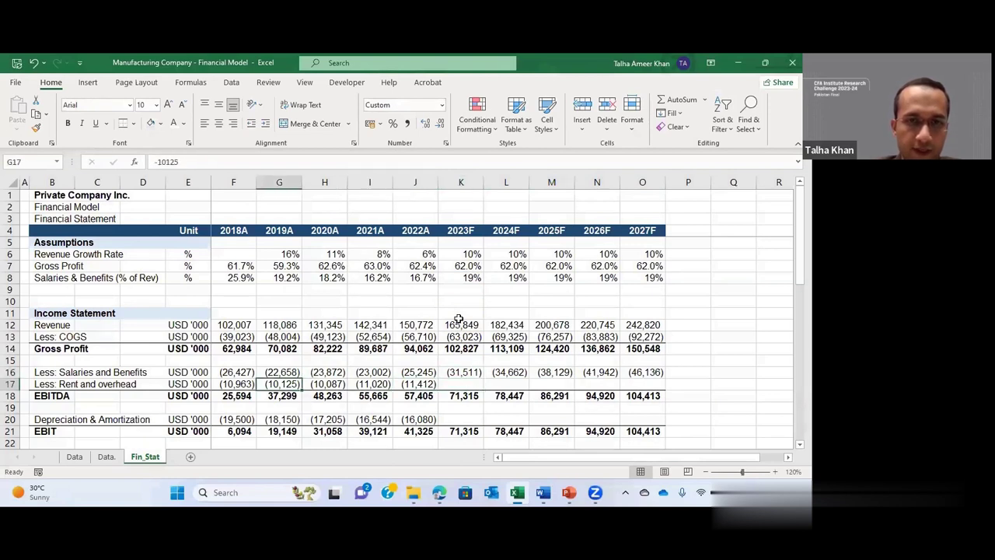
{"action": "key", "text": "shift+Right"}
{"action": "key", "text": "shift+Right"}
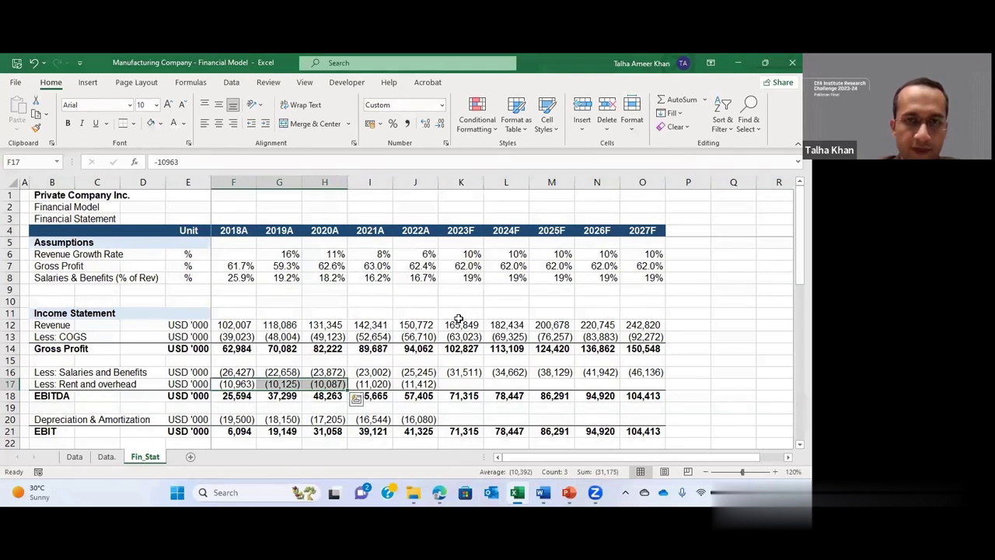
Step: Review the average of the historical Rent and overhead amounts in F17:J17 for 2018A through 2022A
{"action": "key", "text": "ctrl+c"}
{"action": "key", "text": "Right"}
{"action": "key", "text": "Right"}
{"action": "key", "text": "Right"}
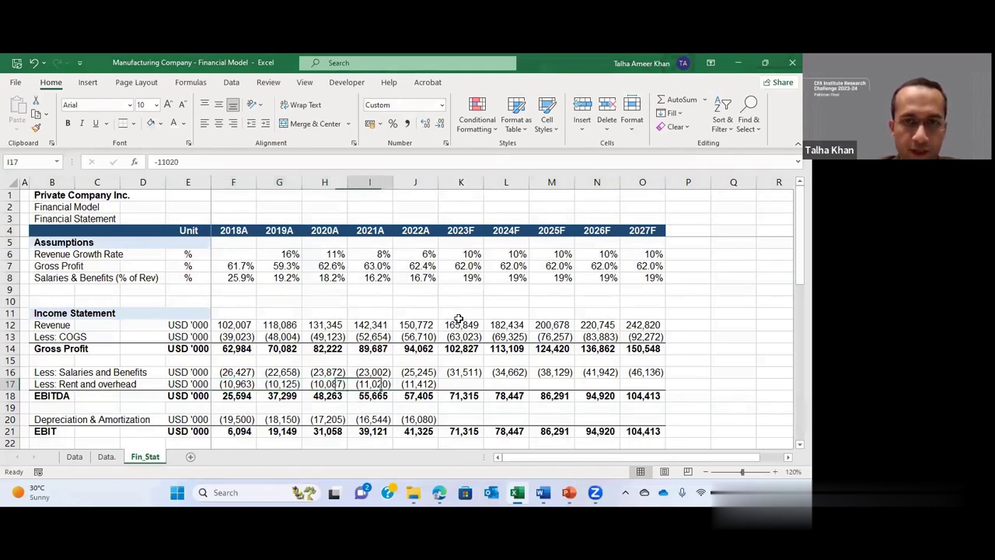
{"action": "key", "text": "Right"}
{"action": "key", "text": "Right"}
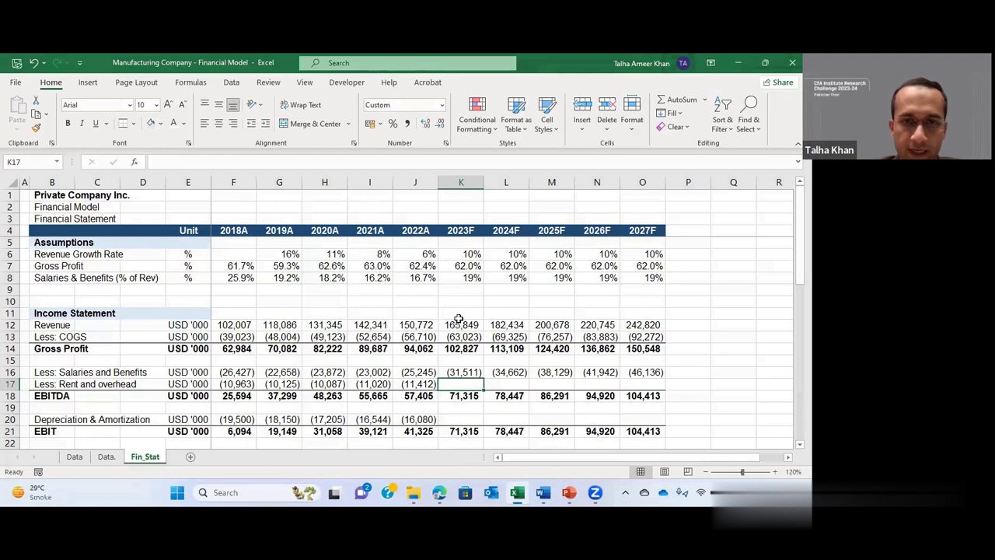
{"action": "key", "text": "Left"}
{"action": "key", "text": "shift+Left"}
{"action": "key", "text": "shift+Left"}
{"action": "key", "text": "shift+Left"}
{"action": "key", "text": "shift+Left"}
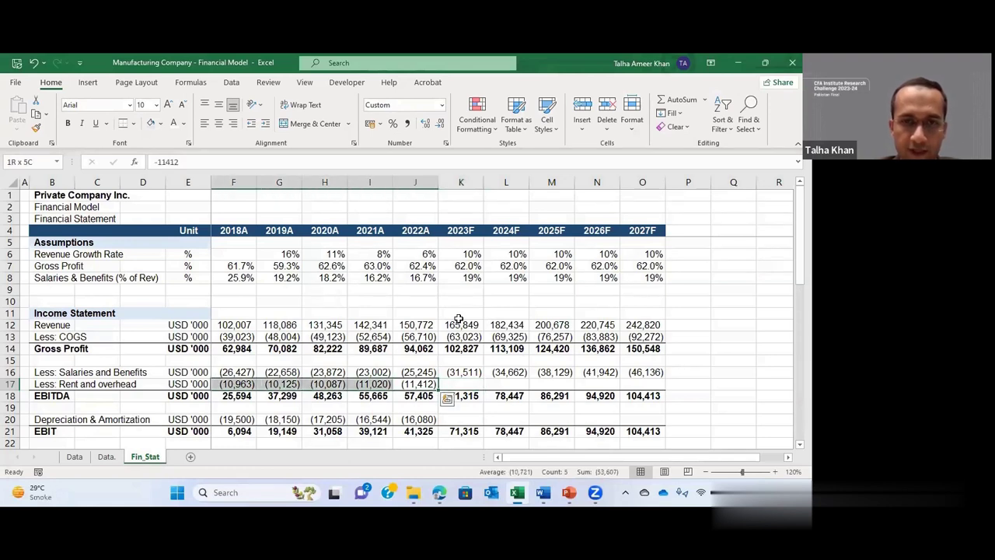
Step: Enter 11000 as the 2023F Rent and overhead amount in K17
{"action": "key", "text": "Right"}
{"action": "type", "text": "11000"}
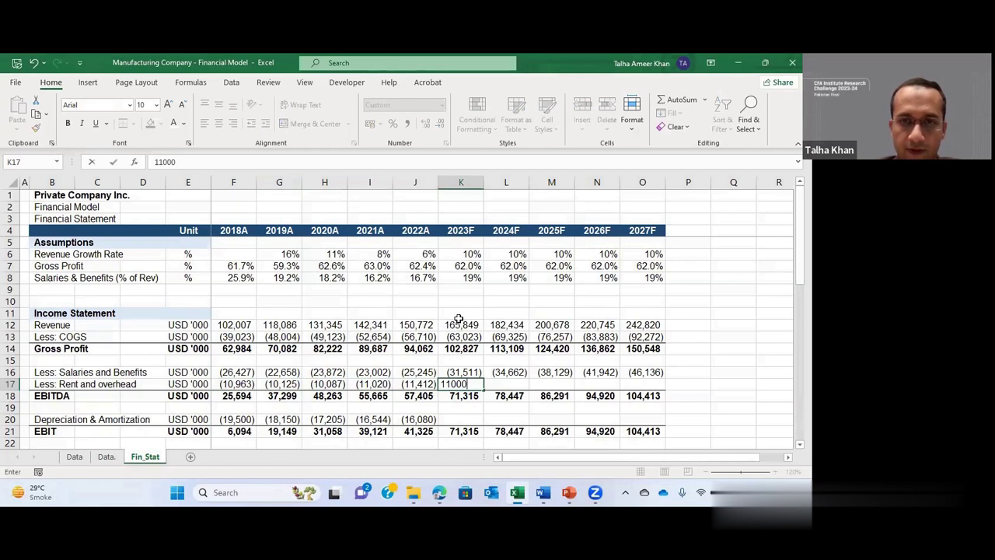
Step: Set the 2023F rent and overhead in K17 to -11000
{"action": "key", "text": "ctrl+Return"}
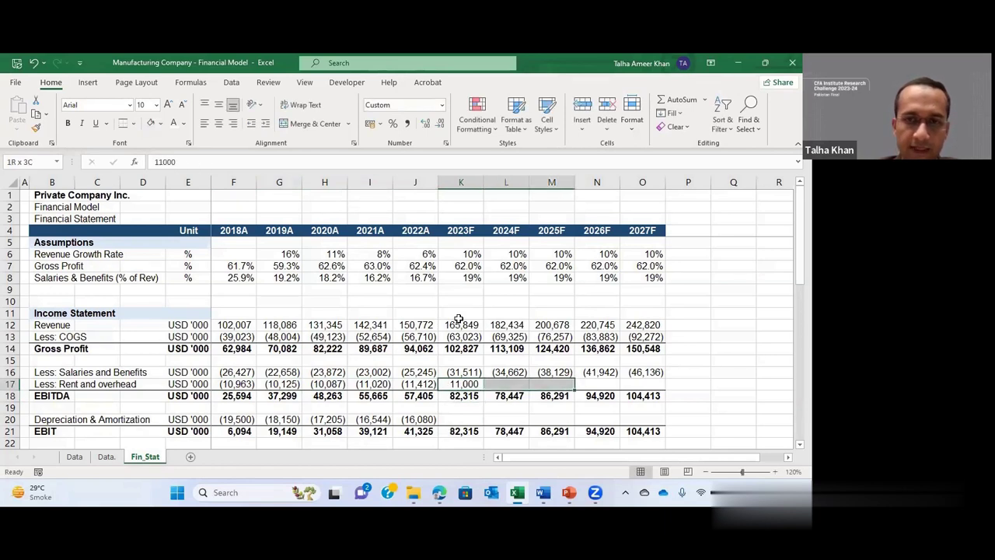
{"action": "key", "text": "F2"}
{"action": "key", "text": "Home"}
{"action": "type", "text": "-"}
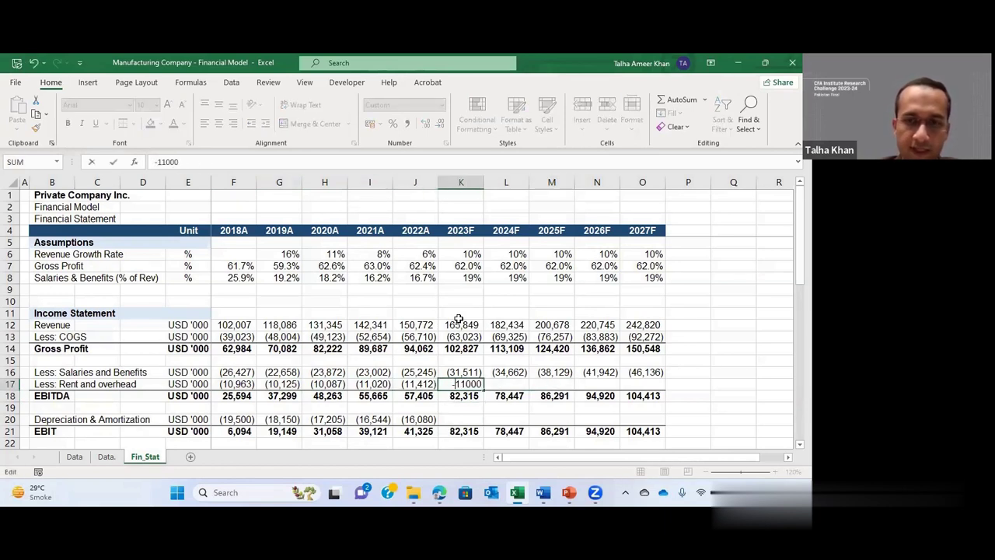
{"action": "key", "text": "Return"}
Step: Fill the 2023F rent and overhead value across the remaining forecast years to 2027F in row 17
{"action": "key", "text": "Up"}
{"action": "key", "text": "shift+Right"}
{"action": "key", "text": "shift+Right"}
{"action": "key", "text": "shift+Right"}
{"action": "key", "text": "shift+Right"}
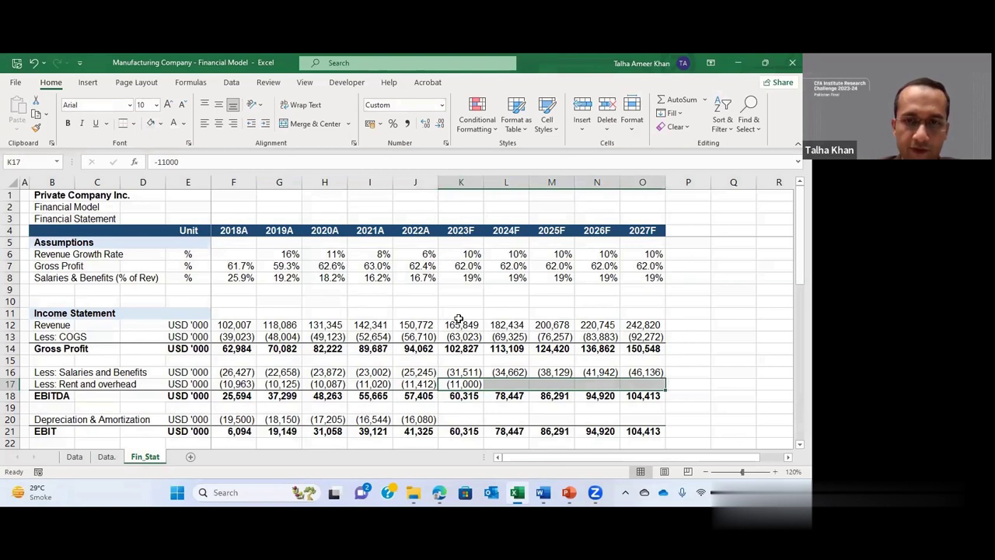
{"action": "key", "text": "ctrl+r"}
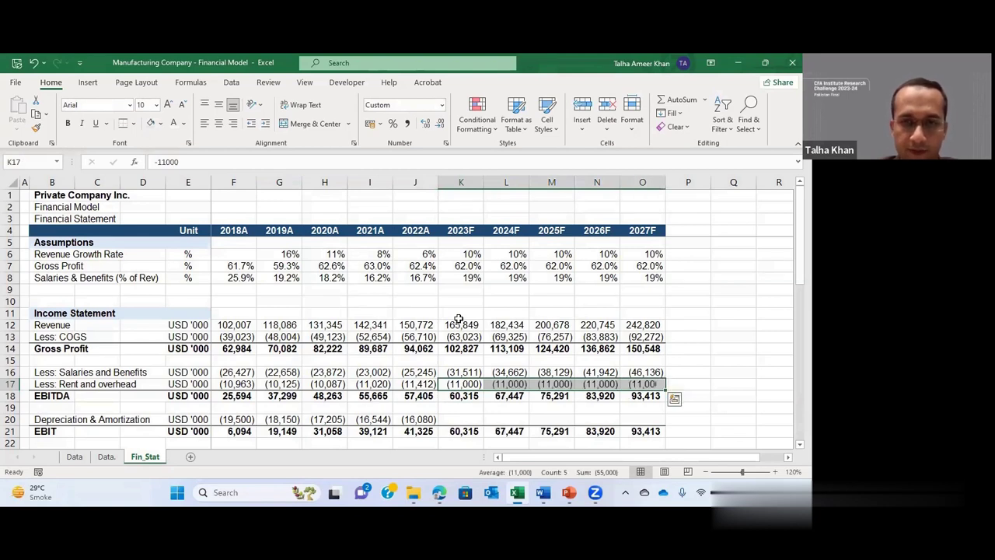
Step: Calculate the 2023F EBITDA in K18 with =SUM(K14:K17)
{"action": "key", "text": "Down"}
{"action": "type", "text": "=SUM(K14:K17)"}
{"action": "key", "text": "ctrl+Return"}
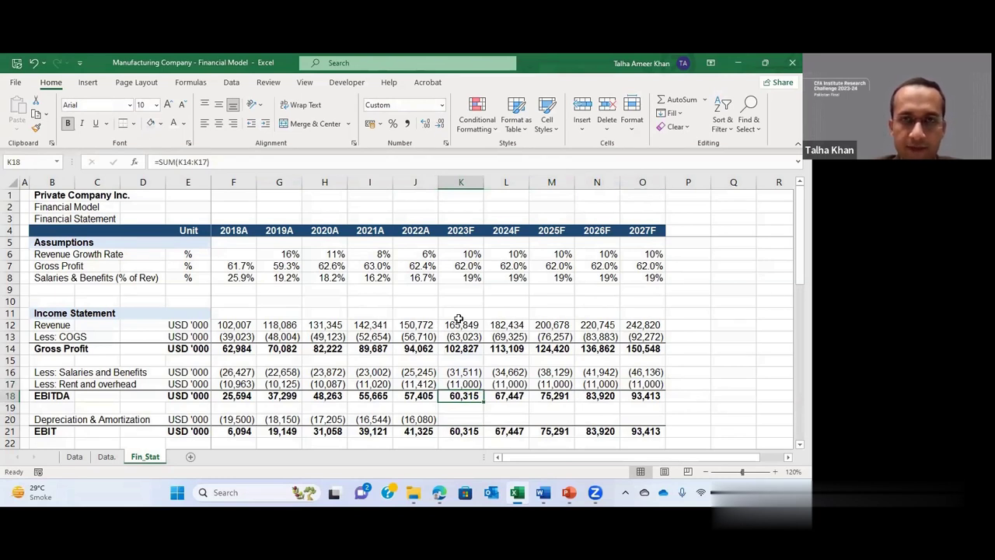
Step: Check the Financial Modeling Steps slide in PowerPoint, and return to the Excel financial model
{"action": "key", "text": "alt+Tab"}
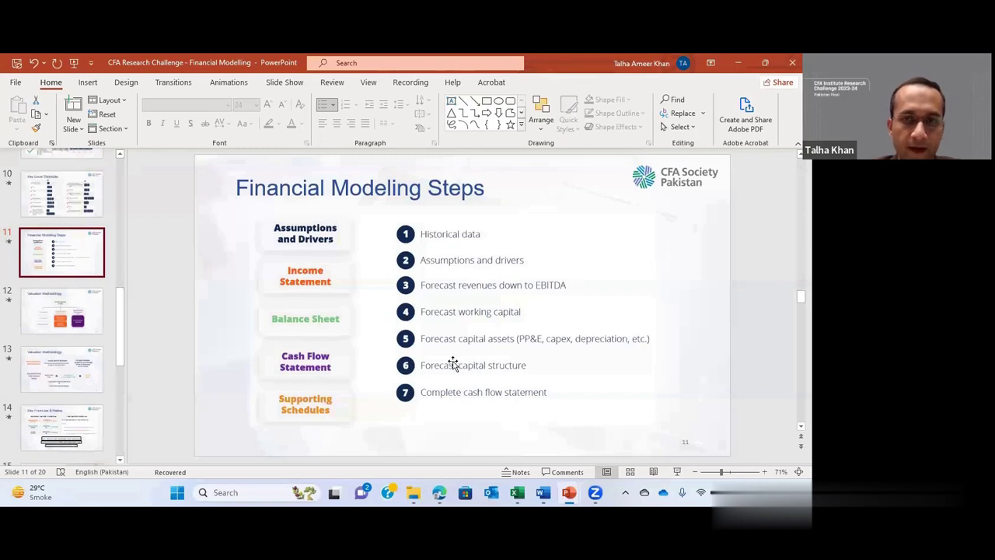
{"action": "key", "text": "alt+Tab"}
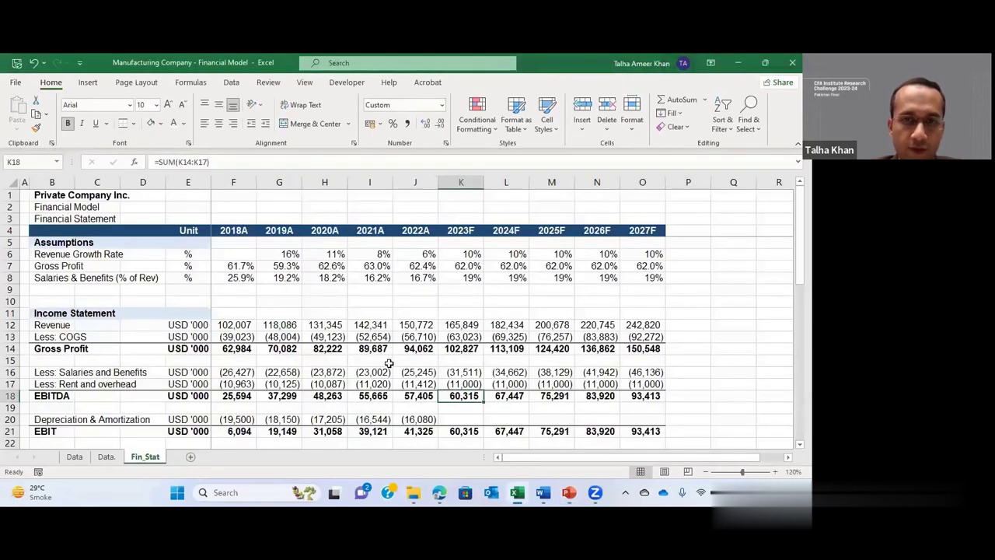
Step: Copy the Balance Sheet heading cells B29:E29 to row 52, below the Check row
{"action": "scroll", "coordinate": [389, 364], "scroll_direction": "down", "scroll_amount": 12}
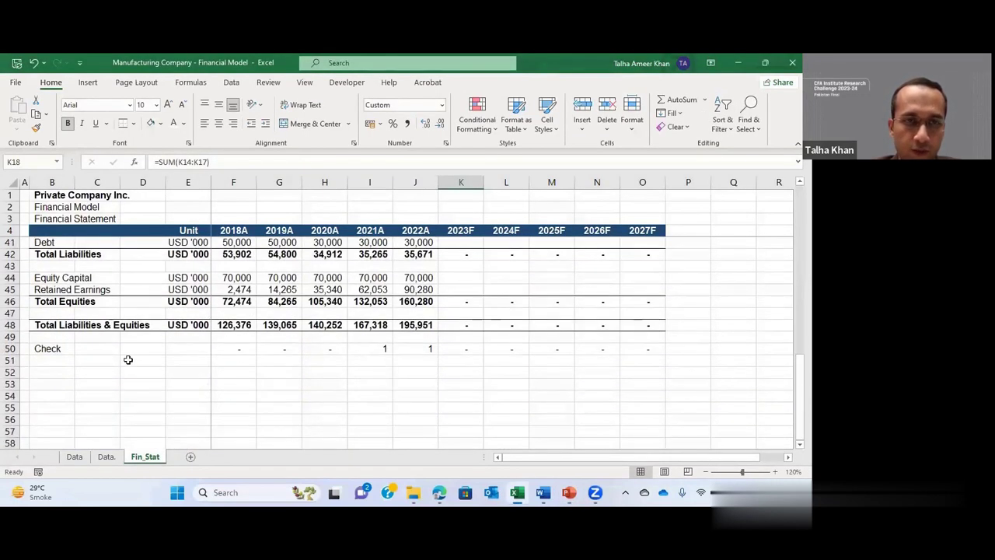
{"action": "left_click", "coordinate": [45, 372]}
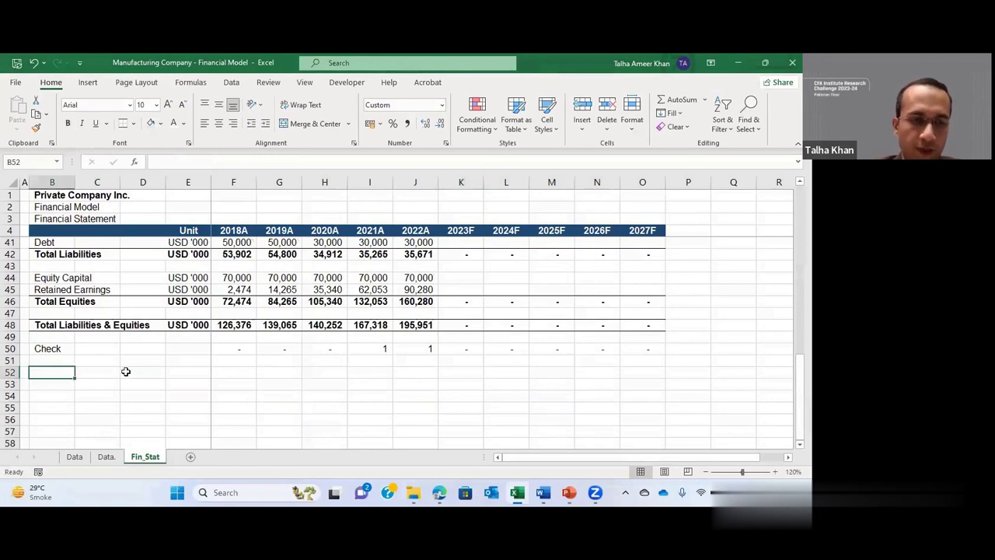
{"action": "key", "text": "Up"}
{"action": "key", "text": "Up"}
{"action": "key", "text": "Up"}
{"action": "key", "text": "Up"}
{"action": "key", "text": "Up"}
{"action": "key", "text": "Up"}
{"action": "key", "text": "Up"}
{"action": "key", "text": "Up"}
{"action": "key", "text": "Up"}
{"action": "key", "text": "Up"}
{"action": "key", "text": "Up"}
{"action": "key", "text": "Up"}
{"action": "key", "text": "Up"}
{"action": "key", "text": "Up"}
{"action": "key", "text": "Up"}
{"action": "key", "text": "Up"}
{"action": "key", "text": "Up"}
{"action": "key", "text": "Up"}
{"action": "key", "text": "Up"}
{"action": "key", "text": "Up"}
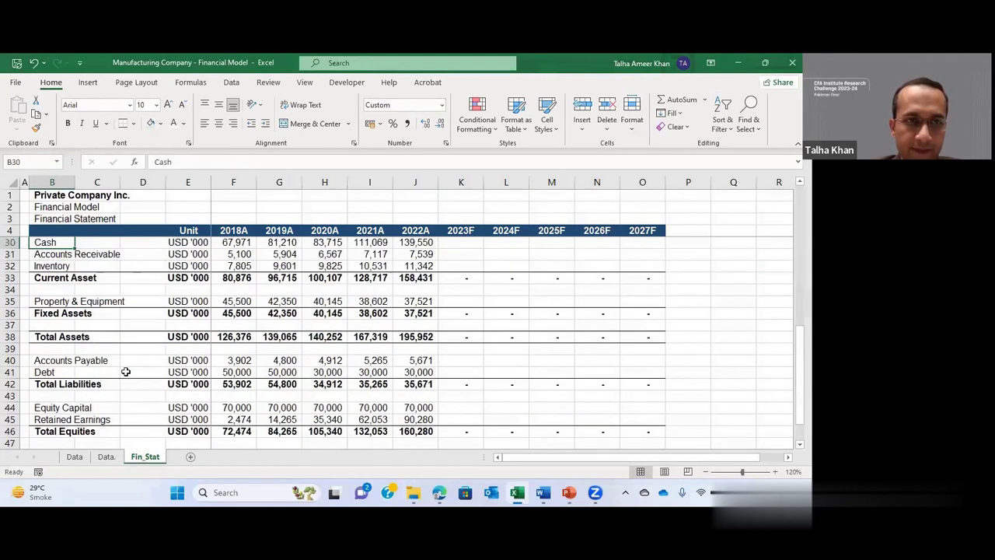
{"action": "key", "text": "Up"}
{"action": "key", "text": "Up"}
{"action": "key", "text": "Down"}
{"action": "key", "text": "Down"}
{"action": "key", "text": "shift+Right"}
{"action": "key", "text": "shift+Right"}
{"action": "key", "text": "shift+Right"}
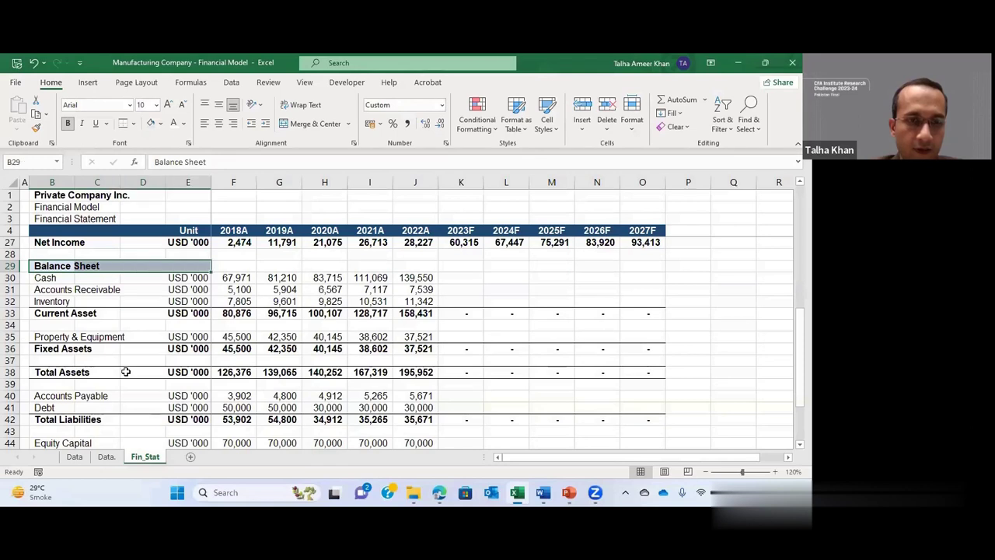
{"action": "key", "text": "ctrl+c"}
{"action": "key", "text": "Down"}
{"action": "key", "text": "Down"}
{"action": "key", "text": "Down"}
{"action": "key", "text": "Down"}
{"action": "key", "text": "Down"}
{"action": "key", "text": "Down"}
{"action": "key", "text": "Down"}
{"action": "key", "text": "Down"}
{"action": "key", "text": "Down"}
{"action": "key", "text": "Down"}
{"action": "key", "text": "Down"}
{"action": "key", "text": "Down"}
{"action": "key", "text": "Down"}
{"action": "key", "text": "Down"}
{"action": "key", "text": "Down"}
{"action": "key", "text": "Down"}
{"action": "key", "text": "Down"}
{"action": "key", "text": "Down"}
{"action": "key", "text": "Down"}
{"action": "key", "text": "Down"}
{"action": "key", "text": "Down"}
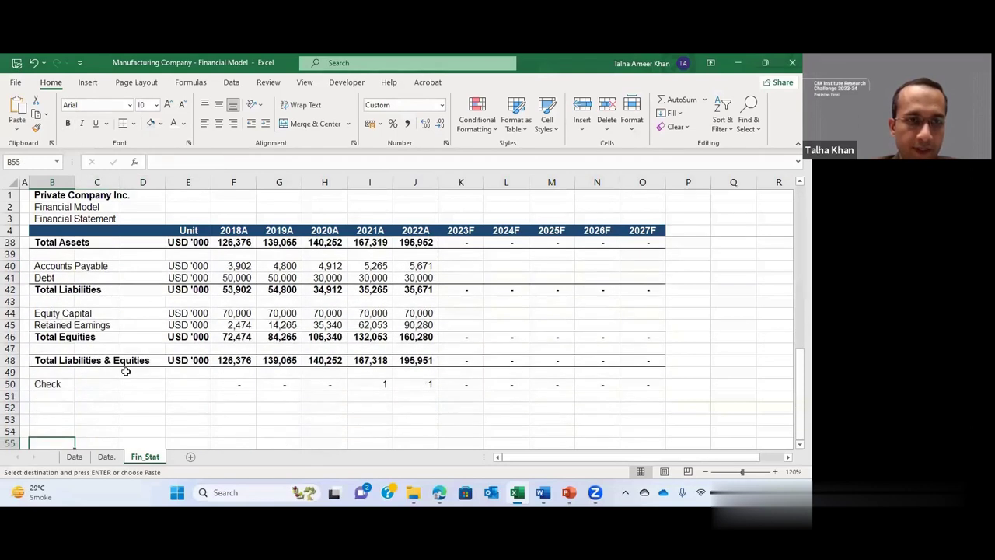
{"action": "key", "text": "ctrl+v"}
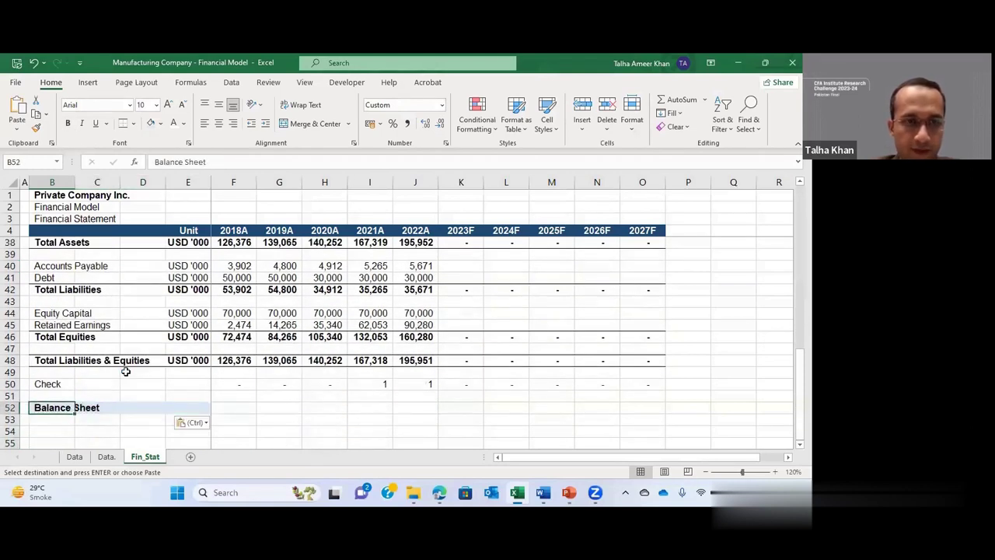
Step: Retitle the copied heading in B52 as "Working Capital Schedule"
{"action": "type", "text": "Working Capital"}
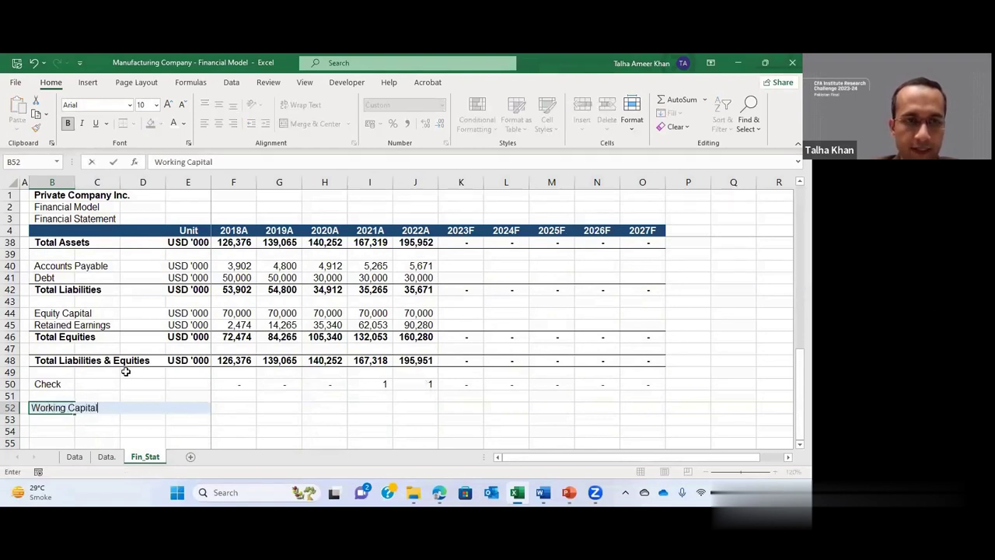
{"action": "type", "text": " Scedules"}
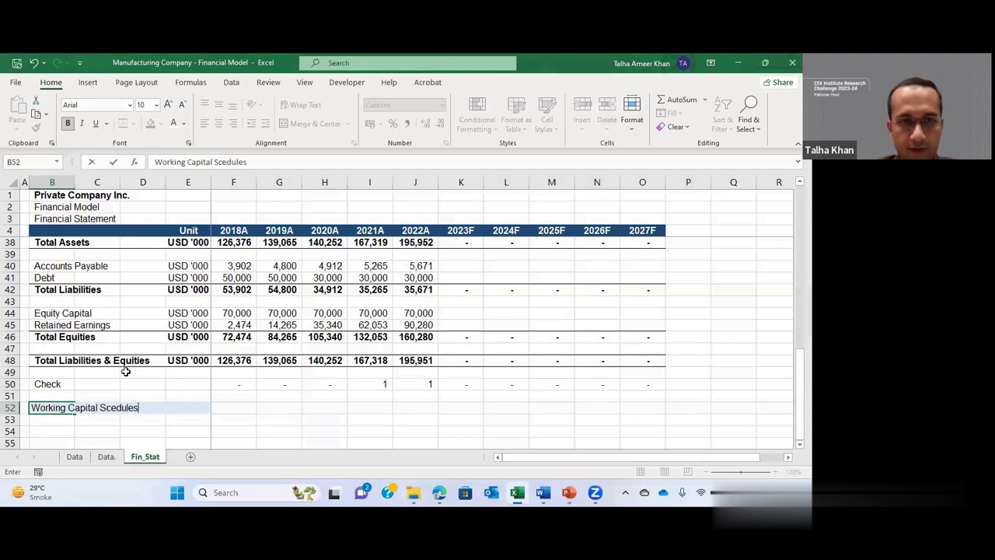
{"action": "key", "text": "Return"}
{"action": "key", "text": "Up"}
{"action": "key", "text": "F2"}
{"action": "key", "text": "BackSpace"}
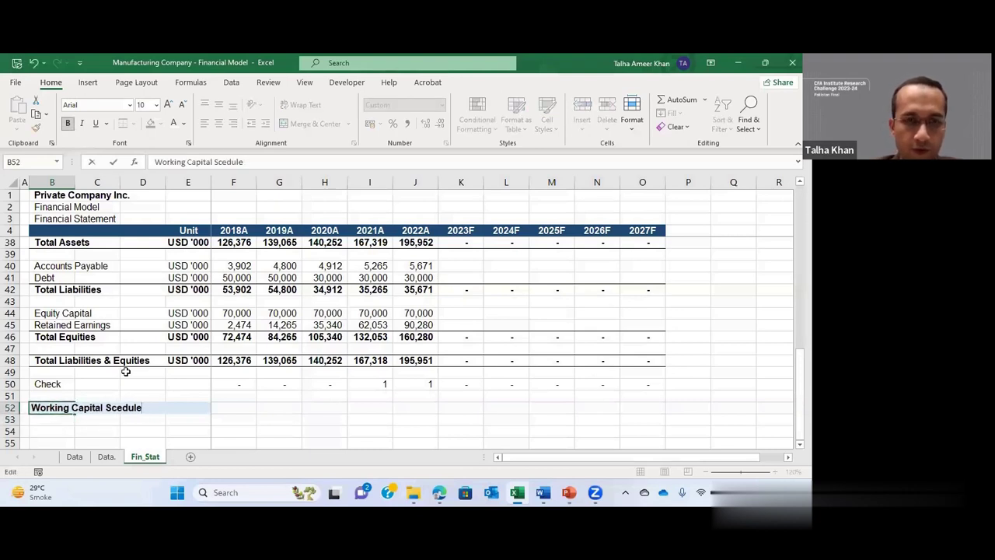
{"action": "key", "text": "Return"}
Step: Label the schedule's rows 53 to 55 as Account Receivable, Account Payable and Inventory
{"action": "type", "text": "Account"}
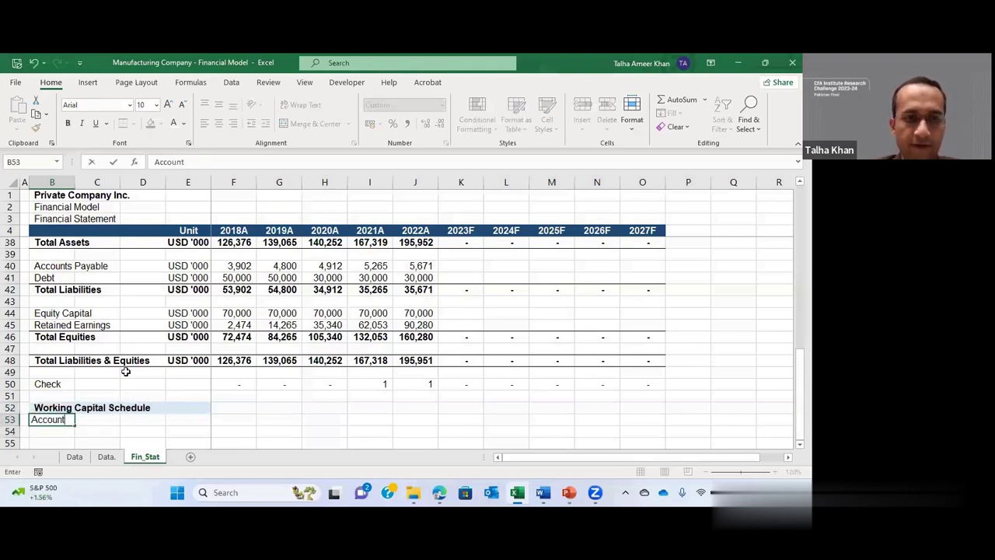
{"action": "type", "text": " Receivable"}
{"action": "key", "text": "Return"}
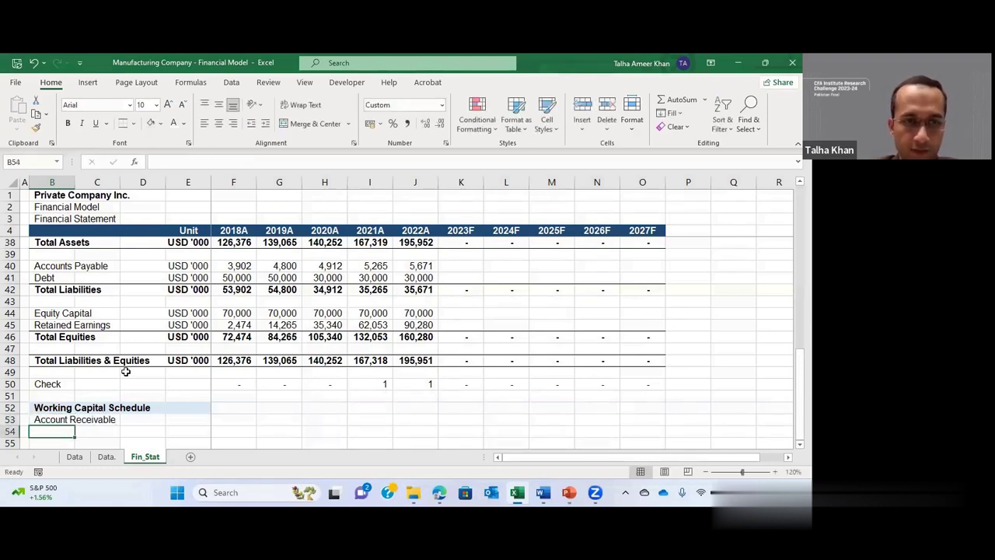
{"action": "key", "text": "Up"}
{"action": "key", "text": "Right"}
{"action": "key", "text": "Down"}
{"action": "key", "text": "Left"}
{"action": "key", "text": "Down"}
{"action": "key", "text": "Down"}
{"action": "key", "text": "Up"}
{"action": "key", "text": "Up"}
{"action": "type", "text": "Account"}
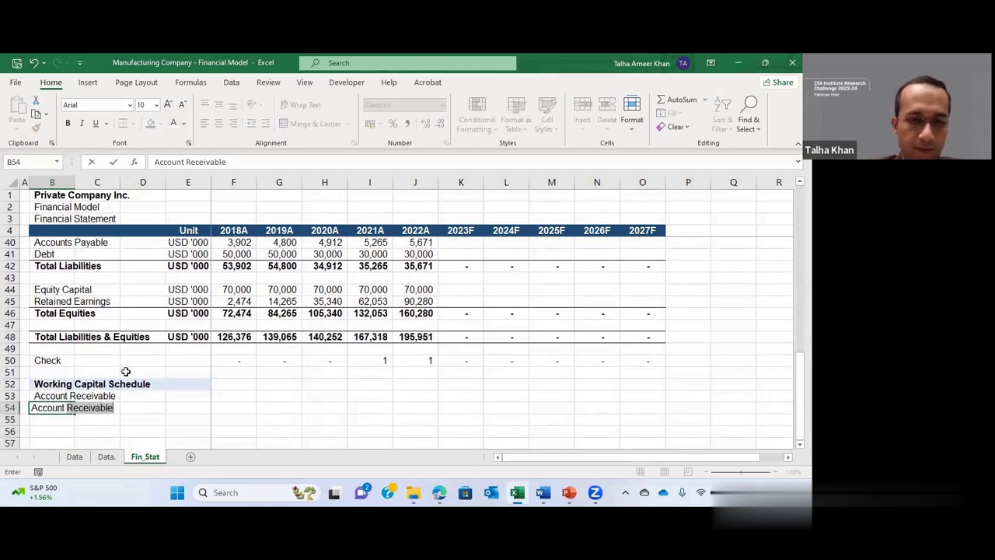
{"action": "type", "text": " pa"}
{"action": "key", "text": "BackSpace"}
{"action": "key", "text": "BackSpace"}
{"action": "type", "text": "Payable"}
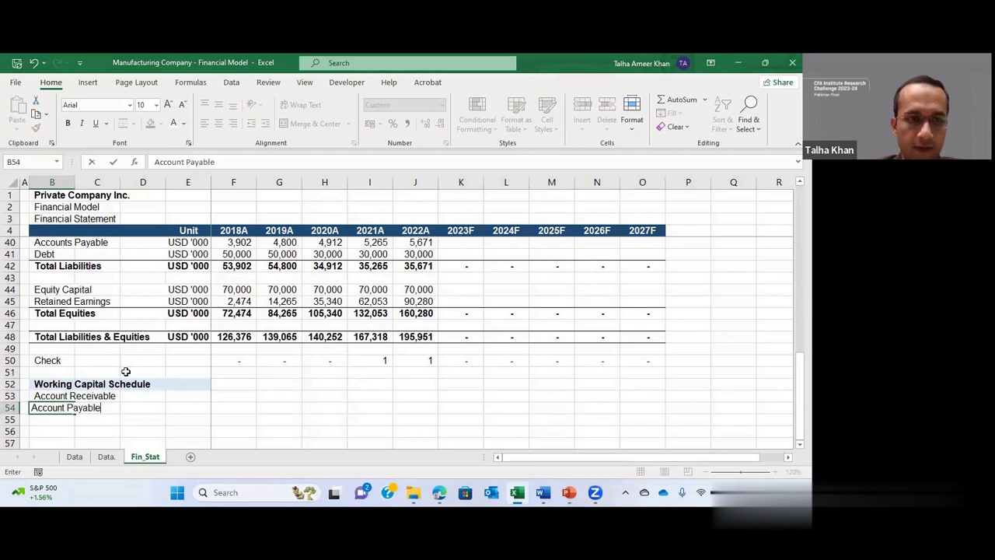
{"action": "key", "text": "Return"}
{"action": "type", "text": "Inventory"}
{"action": "key", "text": "Return"}
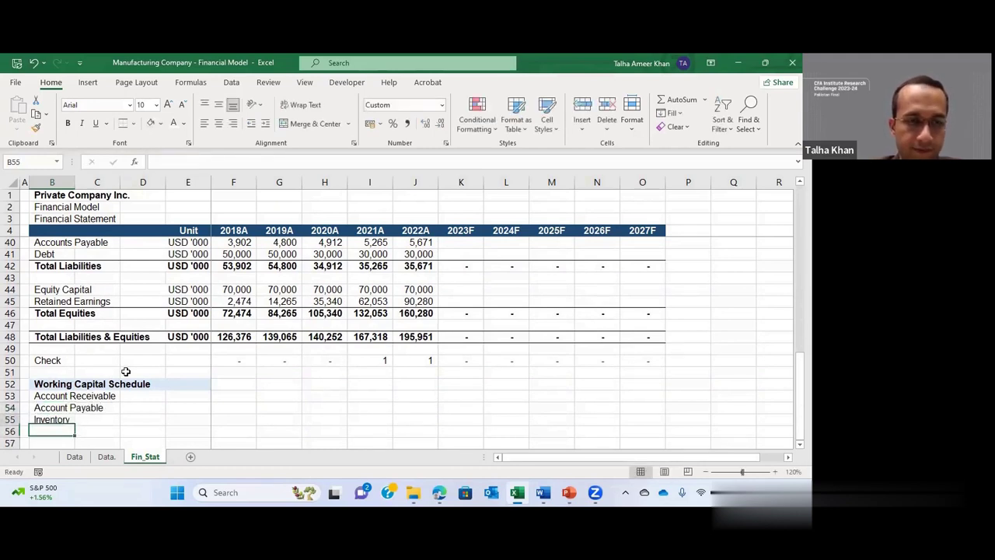
Step: Copy the USD '000 unit from the Equity Capital row to the three working capital rows, E53:E55
{"action": "key", "text": "Up"}
{"action": "key", "text": "Up"}
{"action": "key", "text": "Up"}
{"action": "key", "text": "Right"}
{"action": "key", "text": "Right"}
{"action": "key", "text": "Right"}
{"action": "key", "text": "Up"}
{"action": "key", "text": "Up"}
{"action": "key", "text": "Up"}
{"action": "key", "text": "Up"}
{"action": "key", "text": "Up"}
{"action": "key", "text": "Up"}
{"action": "key", "text": "Up"}
{"action": "key", "text": "Up"}
{"action": "key", "text": "Up"}
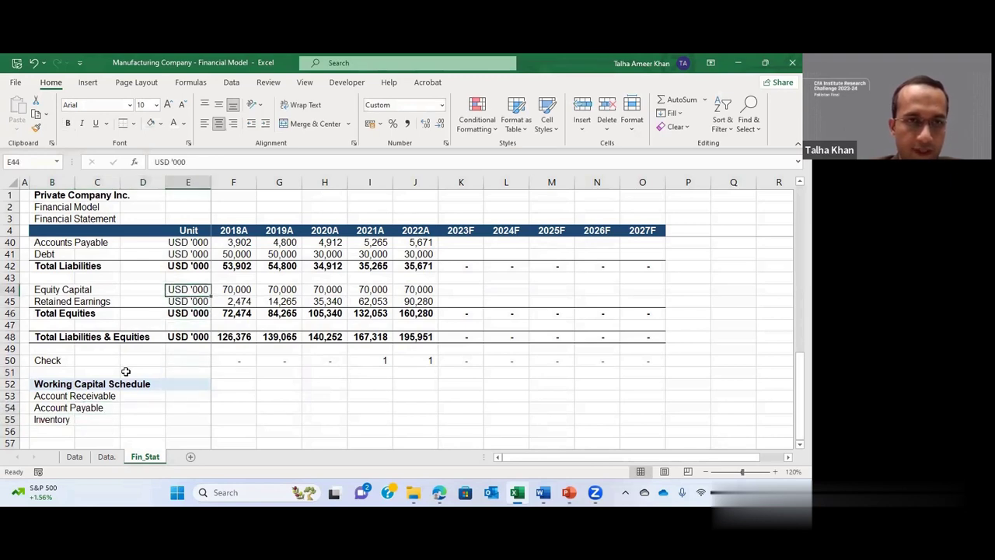
{"action": "key", "text": "shift+Down"}
{"action": "key", "text": "ctrl+c"}
{"action": "key", "text": "Down"}
{"action": "key", "text": "Down"}
{"action": "key", "text": "Down"}
{"action": "key", "text": "Down"}
{"action": "key", "text": "Down"}
{"action": "key", "text": "Down"}
{"action": "key", "text": "Down"}
{"action": "key", "text": "Down"}
{"action": "key", "text": "Down"}
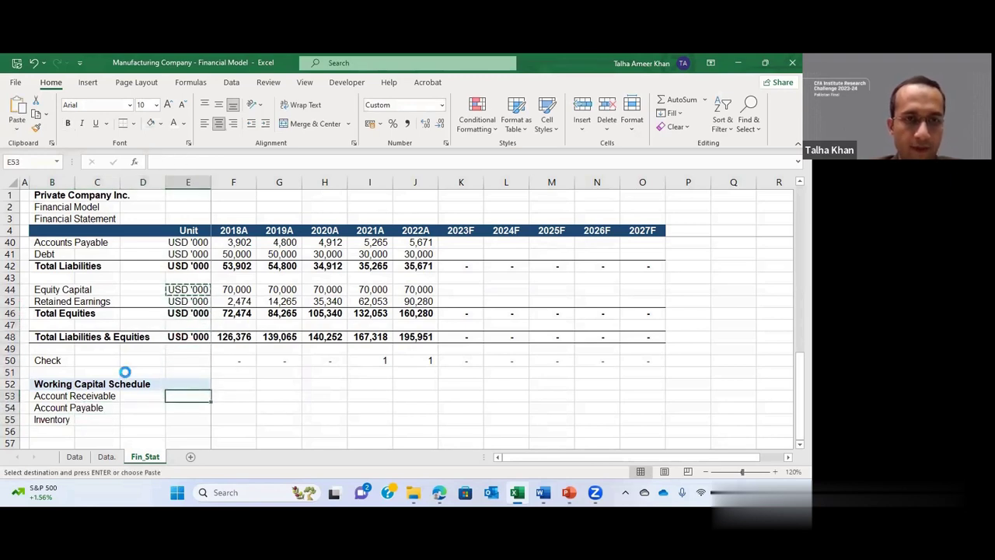
{"action": "key", "text": "shift+Down"}
{"action": "key", "text": "shift+Down"}
{"action": "key", "text": "ctrl+v"}
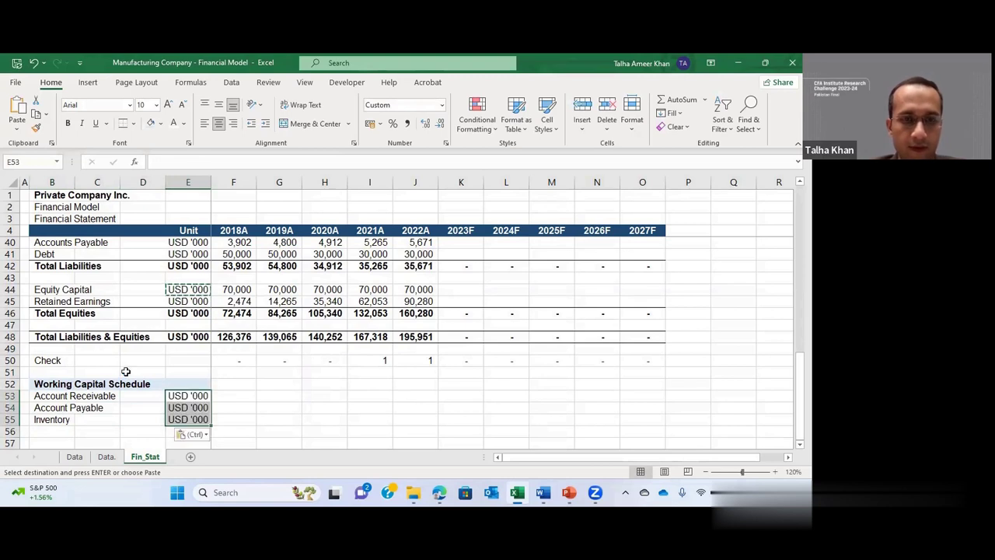
Step: Link the schedule's 2018A Account Receivable in F53 to the balance sheet's Accounts Receivable cell F31
{"action": "key", "text": "Right"}
{"action": "key", "text": "Escape"}
{"action": "type", "text": "+"}
{"action": "key", "text": "Up"}
{"action": "key", "text": "Up"}
{"action": "key", "text": "Up"}
{"action": "key", "text": "Up"}
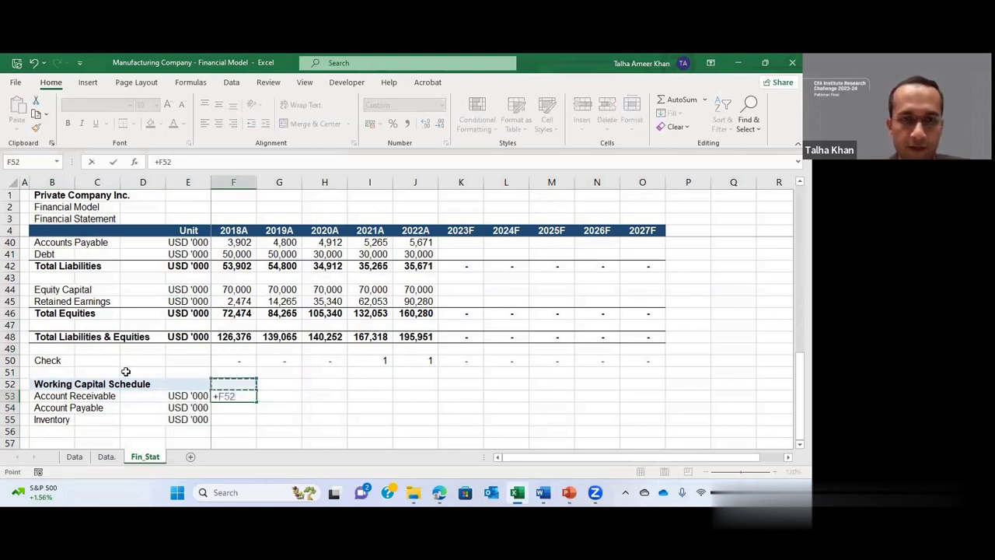
{"action": "key", "text": "Up"}
{"action": "key", "text": "Up"}
{"action": "key", "text": "Up"}
{"action": "key", "text": "Up"}
{"action": "key", "text": "Up"}
{"action": "key", "text": "Up"}
{"action": "key", "text": "Up"}
{"action": "key", "text": "Up"}
{"action": "key", "text": "Up"}
{"action": "key", "text": "Up"}
{"action": "key", "text": "Up"}
{"action": "key", "text": "Up"}
{"action": "key", "text": "Up"}
{"action": "key", "text": "Up"}
{"action": "key", "text": "Up"}
{"action": "key", "text": "Up"}
{"action": "key", "text": "Up"}
{"action": "key", "text": "Up"}
{"action": "key", "text": "Up"}
{"action": "key", "text": "Up"}
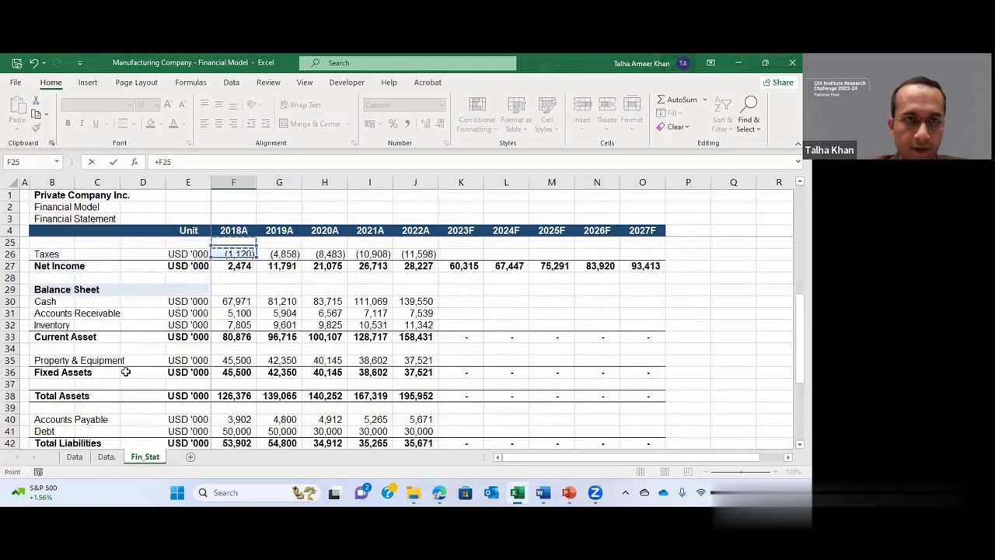
{"action": "key", "text": "Down"}
{"action": "key", "text": "Down"}
{"action": "key", "text": "Down"}
{"action": "key", "text": "Down"}
{"action": "key", "text": "Down"}
{"action": "key", "text": "Down"}
{"action": "key", "text": "Down"}
{"action": "key", "text": "Down"}
{"action": "key", "text": "Down"}
{"action": "key", "text": "Down"}
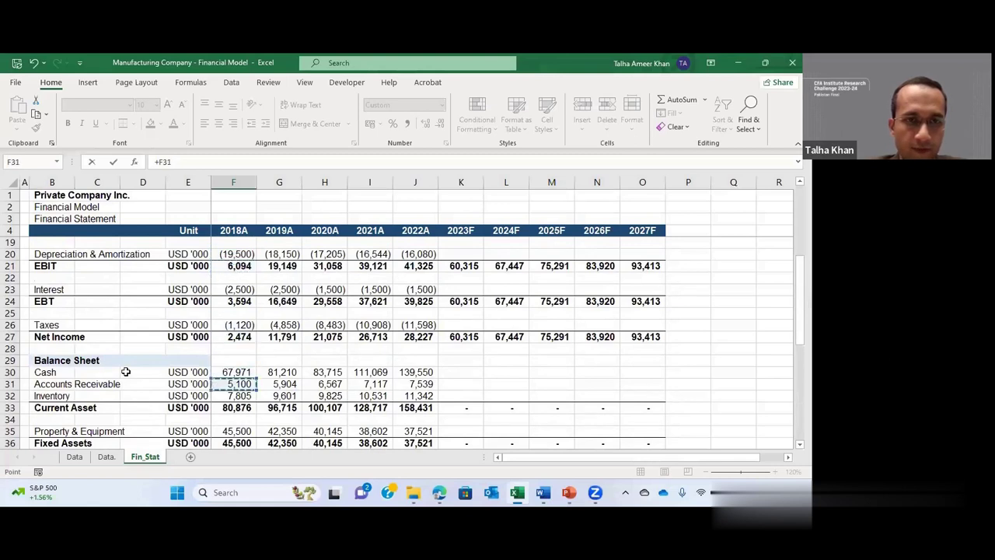
{"action": "key", "text": "Return"}
Step: Link the schedule's 2018A Account Payable in F54 to the balance sheet's Accounts Payable cell F40
{"action": "type", "text": "+"}
{"action": "key", "text": "Up"}
{"action": "key", "text": "Up"}
{"action": "key", "text": "Up"}
{"action": "key", "text": "Up"}
{"action": "key", "text": "Up"}
{"action": "key", "text": "Up"}
{"action": "key", "text": "Up"}
{"action": "key", "text": "Up"}
{"action": "key", "text": "Up"}
{"action": "key", "text": "Up"}
{"action": "key", "text": "Up"}
{"action": "key", "text": "Up"}
{"action": "key", "text": "Up"}
{"action": "key", "text": "Up"}
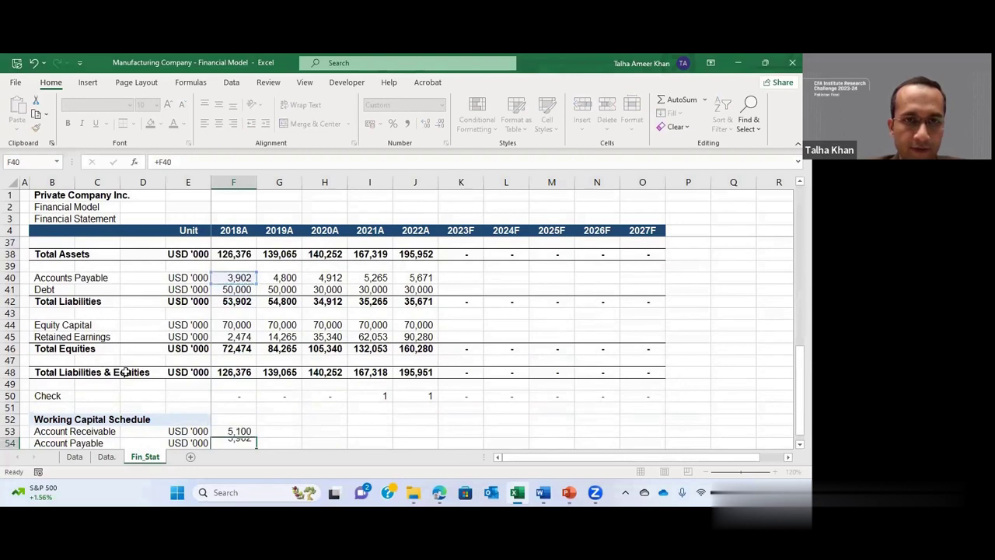
{"action": "key", "text": "Return"}
Step: Link the schedule's 2018A Inventory in F55 to the balance sheet's Inventory cell F32
{"action": "type", "text": "+"}
{"action": "key", "text": "Up"}
{"action": "key", "text": "Up"}
{"action": "key", "text": "Up"}
{"action": "key", "text": "Up"}
{"action": "key", "text": "Up"}
{"action": "key", "text": "Up"}
{"action": "key", "text": "Up"}
{"action": "key", "text": "Up"}
{"action": "key", "text": "Up"}
{"action": "key", "text": "Up"}
{"action": "key", "text": "Up"}
{"action": "key", "text": "Up"}
{"action": "key", "text": "Up"}
{"action": "key", "text": "Up"}
{"action": "key", "text": "Up"}
{"action": "key", "text": "Up"}
{"action": "key", "text": "Up"}
{"action": "key", "text": "Up"}
{"action": "key", "text": "Up"}
{"action": "key", "text": "Up"}
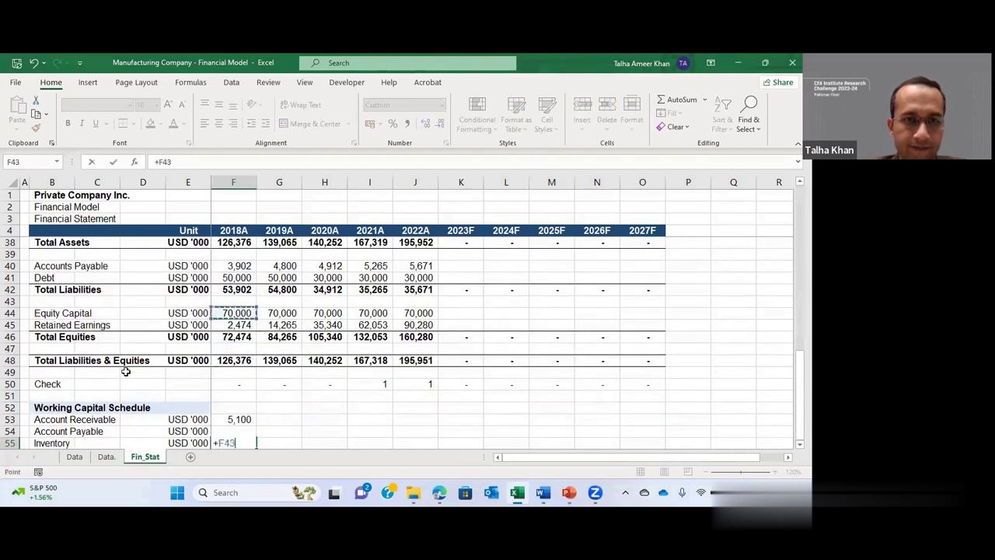
{"action": "key", "text": "Up"}
{"action": "key", "text": "Down"}
{"action": "key", "text": "Down"}
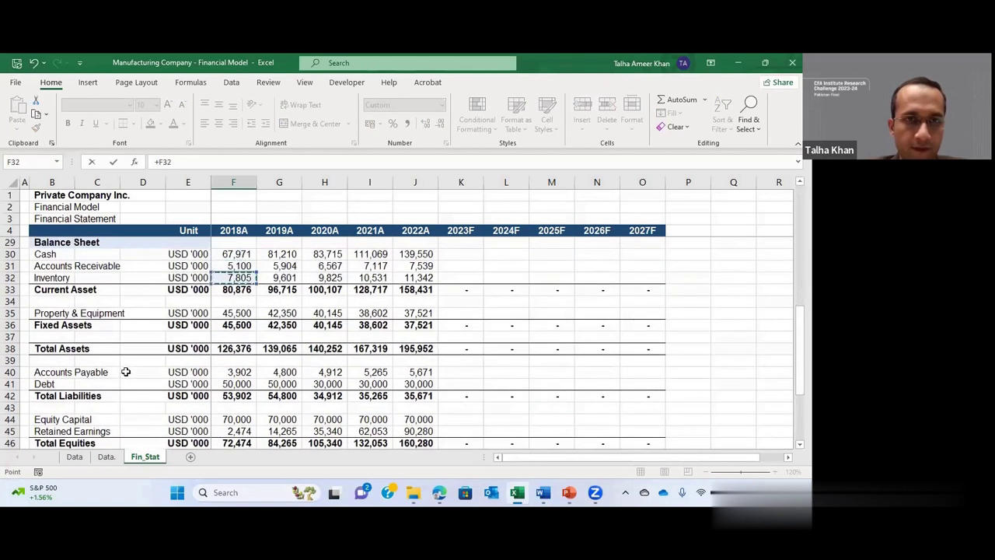
{"action": "key", "text": "Return"}
Step: Fill the three working capital links in F53:F55 across to 2022A in column J
{"action": "key", "text": "Up"}
{"action": "key", "text": "Up"}
{"action": "key", "text": "BackSpace"}
{"action": "key", "text": "Escape"}
{"action": "key", "text": "Up"}
{"action": "key", "text": "shift+Down"}
{"action": "key", "text": "shift+Down"}
{"action": "key", "text": "shift+Right"}
{"action": "key", "text": "shift+Right"}
{"action": "key", "text": "shift+Right"}
{"action": "key", "text": "shift+Right"}
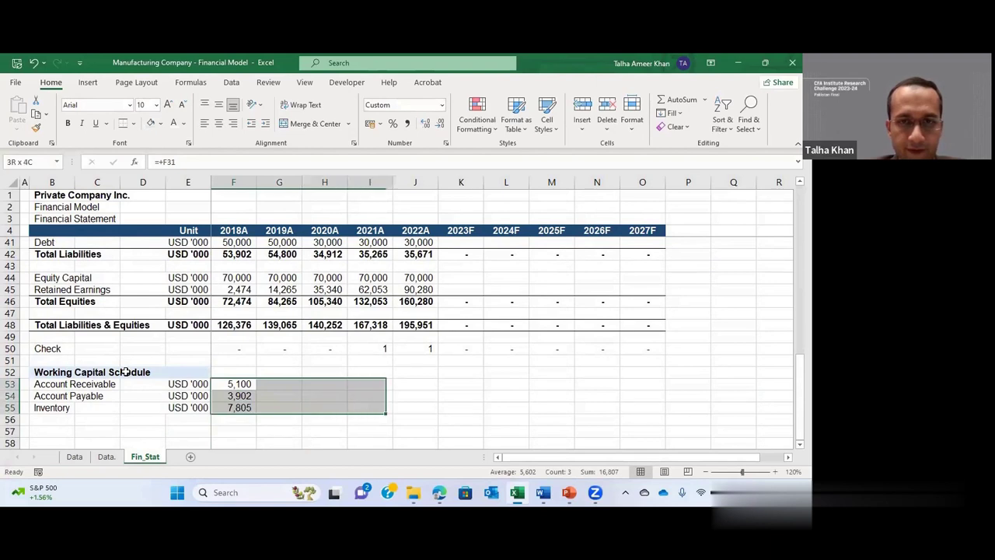
{"action": "key", "text": "ctrl+r"}
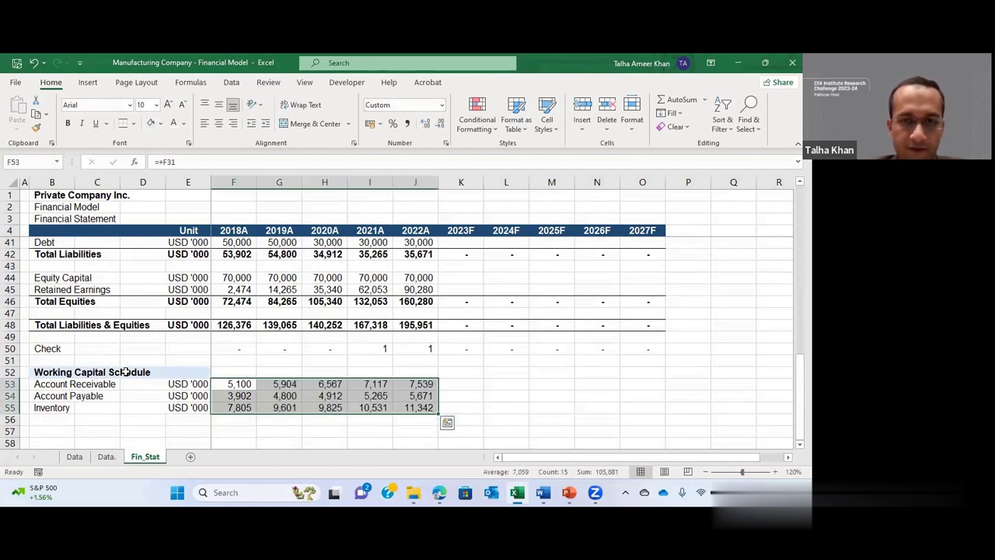
Step: Insert two blank rows between Account Receivable and Account Payable in the Working Capital Schedule
{"action": "key", "text": "Down"}
{"action": "key", "text": "shift+space"}
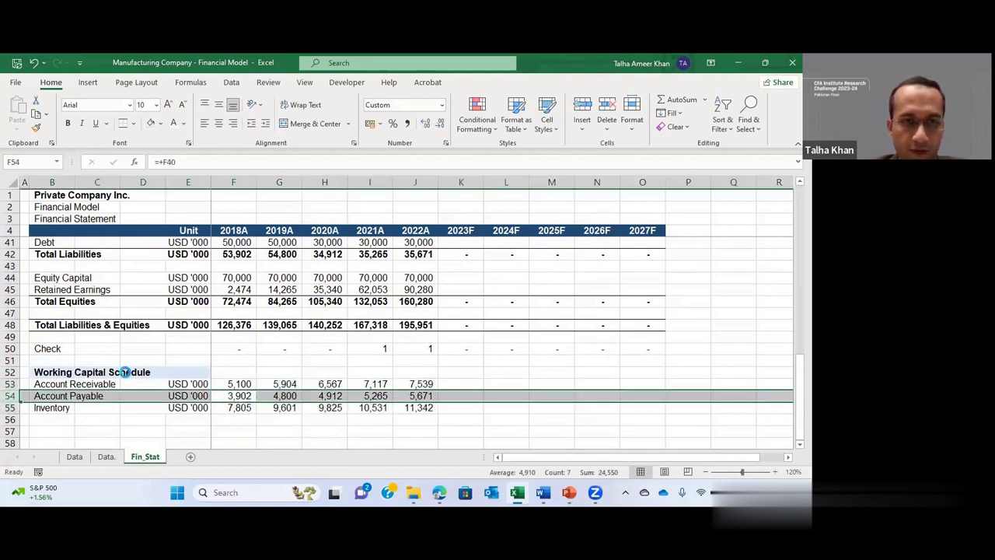
{"action": "key", "text": "ctrl+shift+equal"}
{"action": "key", "text": "Left"}
{"action": "key", "text": "Left"}
{"action": "key", "text": "Left"}
{"action": "key", "text": "Left"}
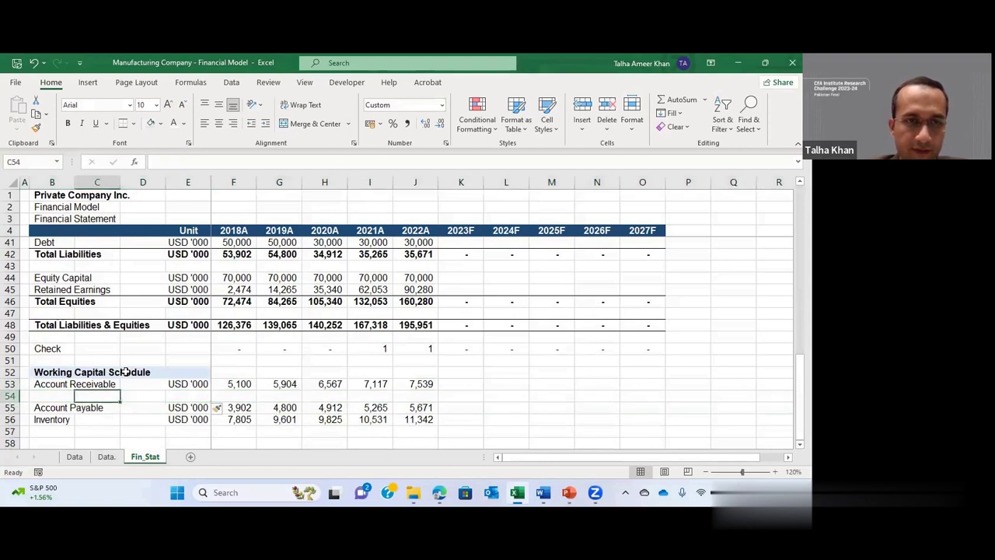
{"action": "key", "text": "shift+space"}
{"action": "key", "text": "ctrl+shift+equal"}
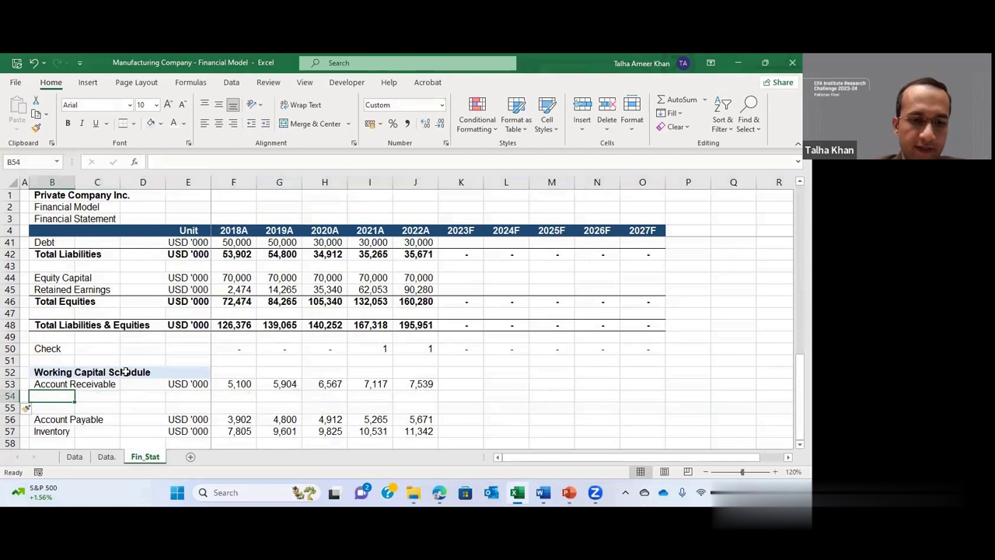
Step: Label row 54 as "Account Receivable Days" in B54 and enter Days as its unit in E54
{"action": "type", "text": "Account Receivable"}
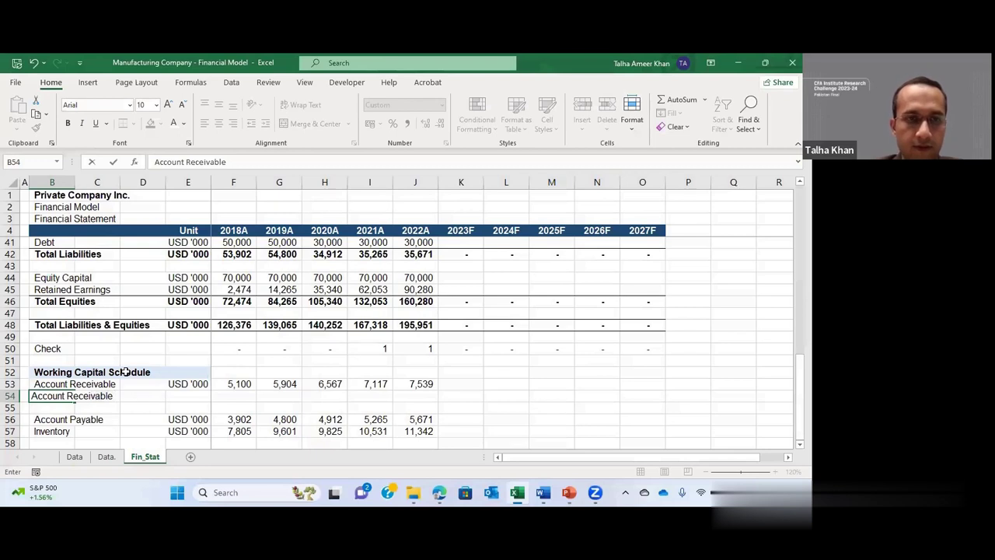
{"action": "type", "text": " Days"}
{"action": "key", "text": "Tab"}
{"action": "key", "text": "Tab"}
{"action": "key", "text": "Tab"}
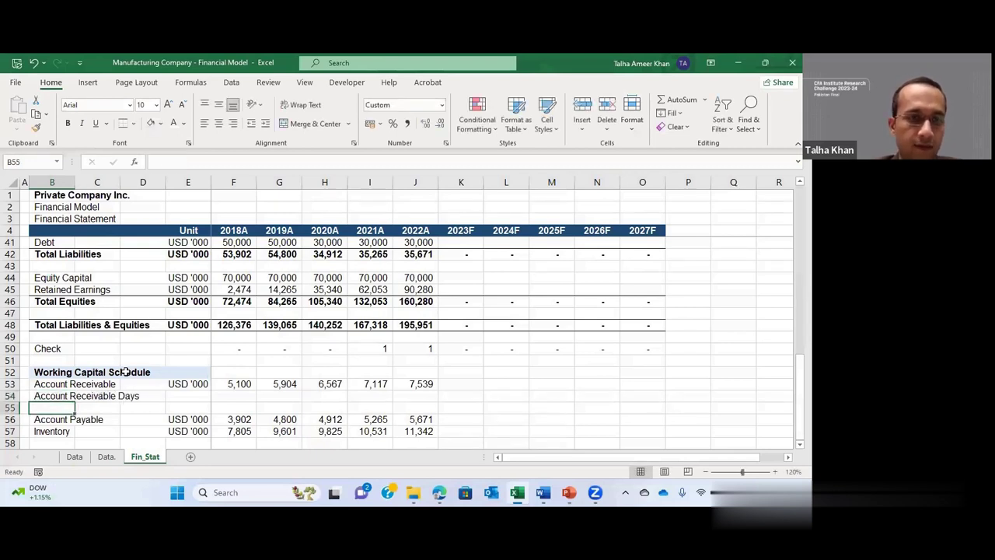
{"action": "type", "text": "Days"}
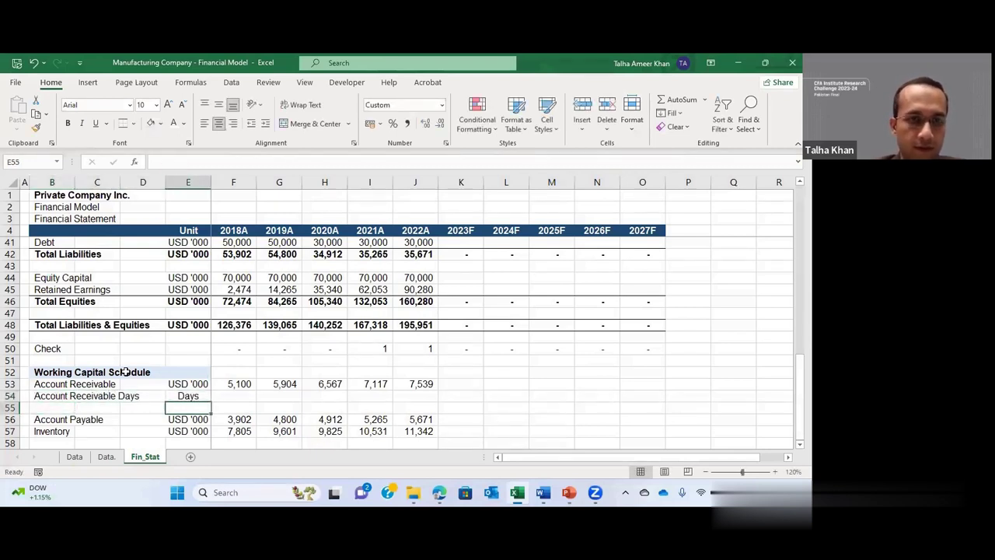
Step: Calculate 2018A Account Receivable Days in F54 as 365/(F12/F53), using Revenue and Account Receivable
{"action": "key", "text": "Tab"}
{"action": "type", "text": "+365/("}
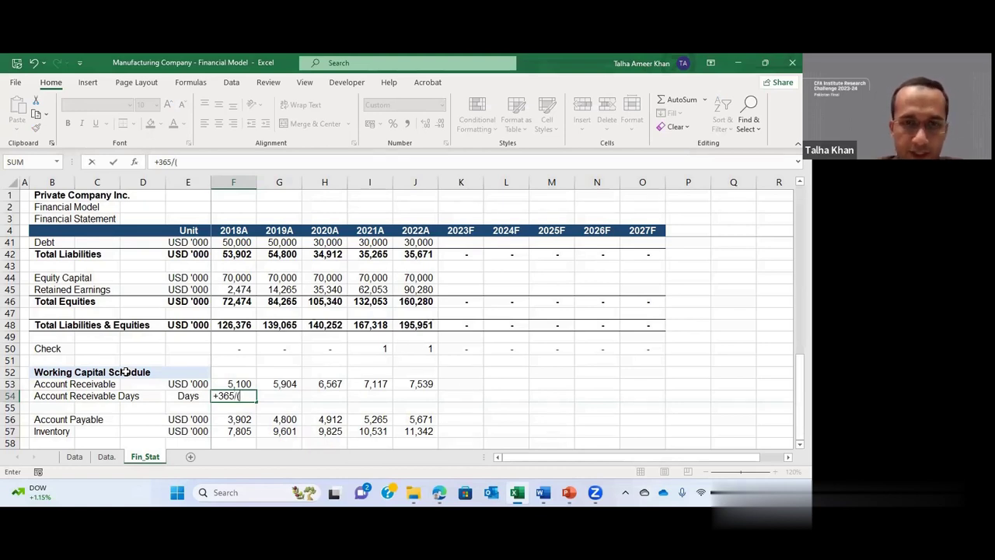
{"action": "key", "text": "Up"}
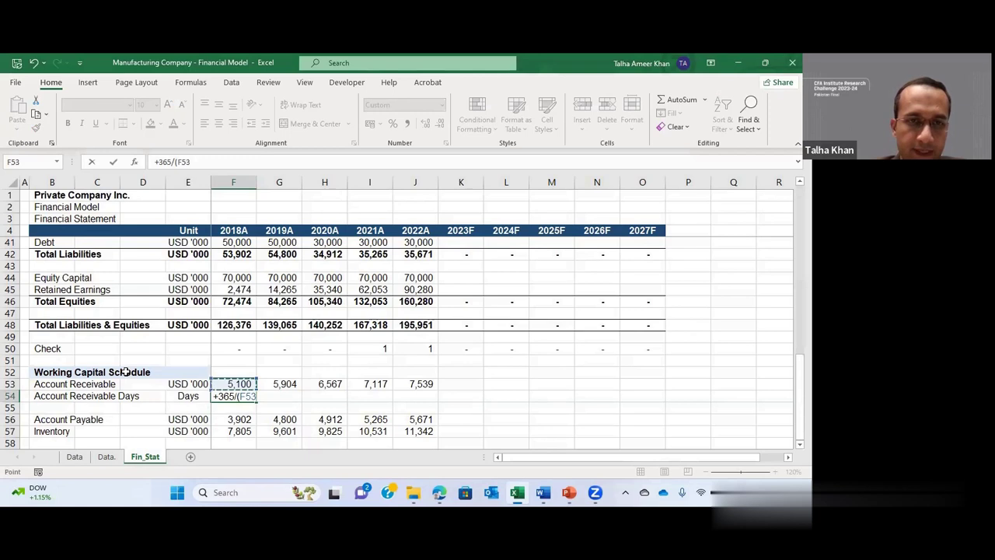
{"action": "key", "text": "Up"}
{"action": "key", "text": "Up"}
{"action": "key", "text": "Up"}
{"action": "key", "text": "Up"}
{"action": "key", "text": "Up"}
{"action": "key", "text": "Up"}
{"action": "key", "text": "Up"}
{"action": "key", "text": "Up"}
{"action": "key", "text": "Up"}
{"action": "key", "text": "Up"}
{"action": "key", "text": "Up"}
{"action": "key", "text": "Up"}
{"action": "key", "text": "Up"}
{"action": "key", "text": "Up"}
{"action": "key", "text": "Up"}
{"action": "key", "text": "Up"}
{"action": "key", "text": "Up"}
{"action": "key", "text": "Up"}
{"action": "key", "text": "Up"}
{"action": "key", "text": "Up"}
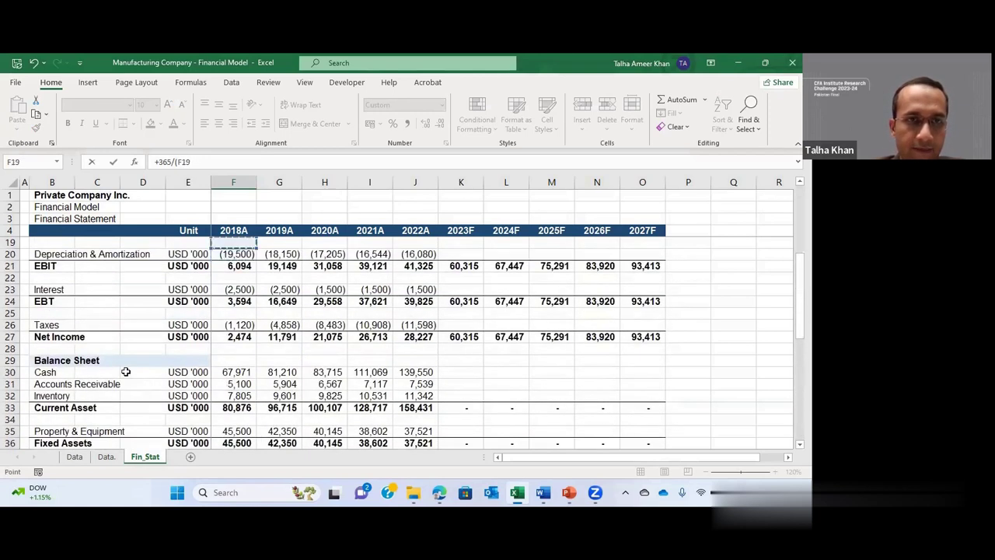
{"action": "key", "text": "Up"}
{"action": "key", "text": "Up"}
{"action": "key", "text": "Up"}
{"action": "key", "text": "Up"}
{"action": "key", "text": "Up"}
{"action": "key", "text": "Up"}
{"action": "key", "text": "Up"}
{"action": "key", "text": "Up"}
{"action": "key", "text": "Up"}
{"action": "key", "text": "Up"}
{"action": "key", "text": "Down"}
{"action": "key", "text": "Down"}
{"action": "key", "text": "Down"}
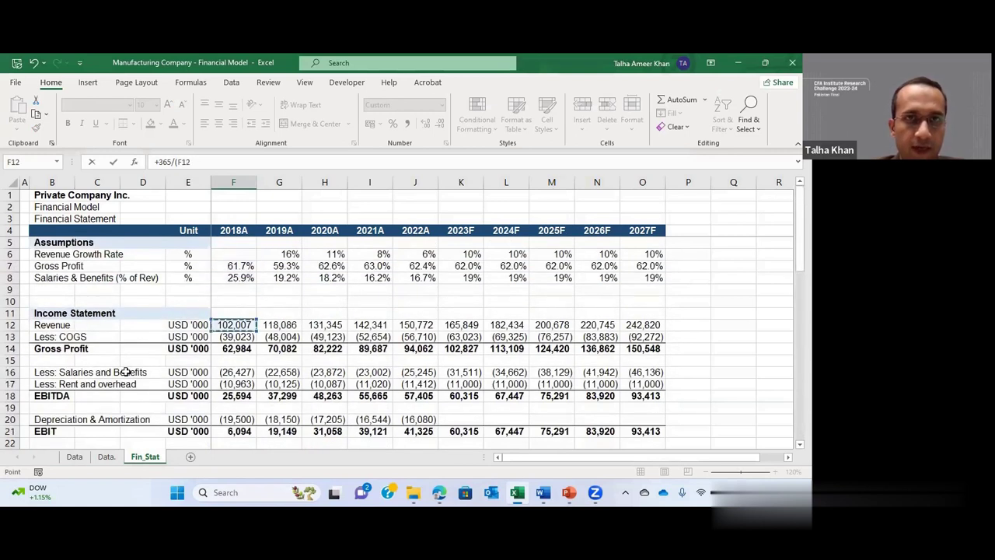
{"action": "type", "text": "/"}
{"action": "key", "text": "Up"}
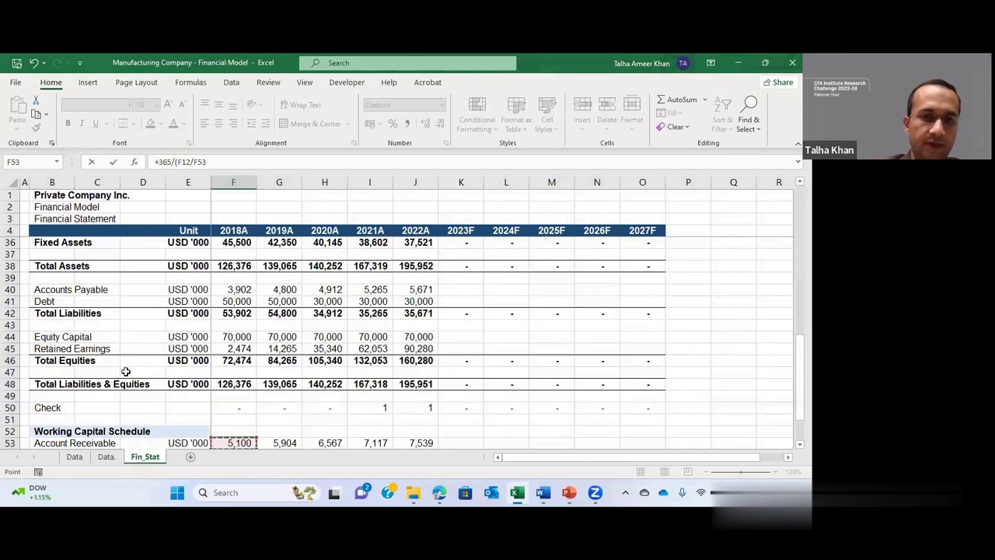
{"action": "key", "text": "Return"}
Step: Fill the Account Receivable Days formula in F54 across to 2022A in column J
{"action": "key", "text": "Down"}
{"action": "key", "text": "Down"}
{"action": "key", "text": "Down"}
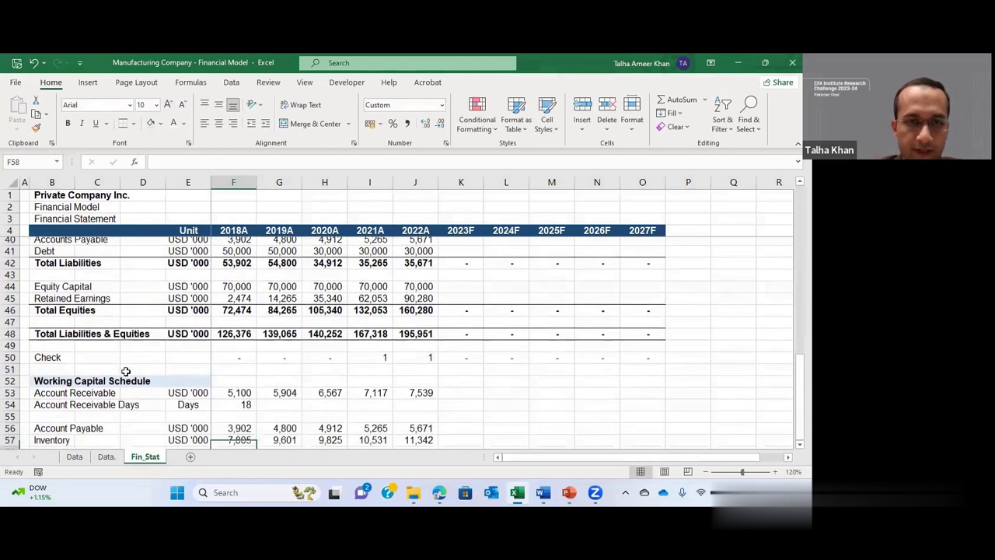
{"action": "key", "text": "Up"}
{"action": "key", "text": "Up"}
{"action": "key", "text": "Up"}
{"action": "key", "text": "Up"}
{"action": "key", "text": "shift+Right"}
{"action": "key", "text": "shift+Right"}
{"action": "key", "text": "shift+Right"}
{"action": "key", "text": "shift+Right"}
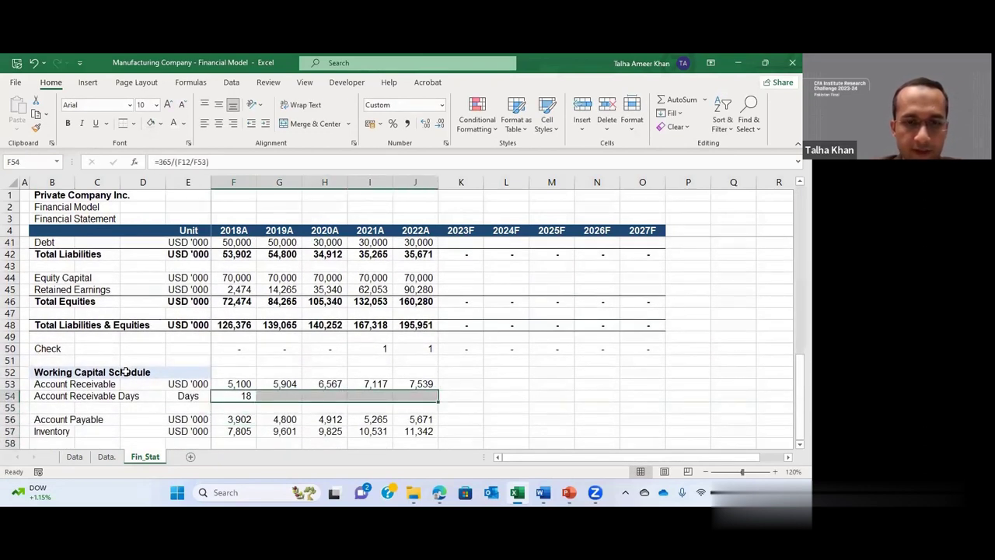
{"action": "key", "text": "ctrl+r"}
{"action": "key", "text": "shift+Left"}
{"action": "key", "text": "shift+Left"}
{"action": "key", "text": "shift+Left"}
{"action": "key", "text": "shift+Left"}
Step: Insert two blank rows between Account Payable and Inventory in the Working Capital Schedule
{"action": "key", "text": "Down"}
{"action": "key", "text": "Down"}
{"action": "key", "text": "Down"}
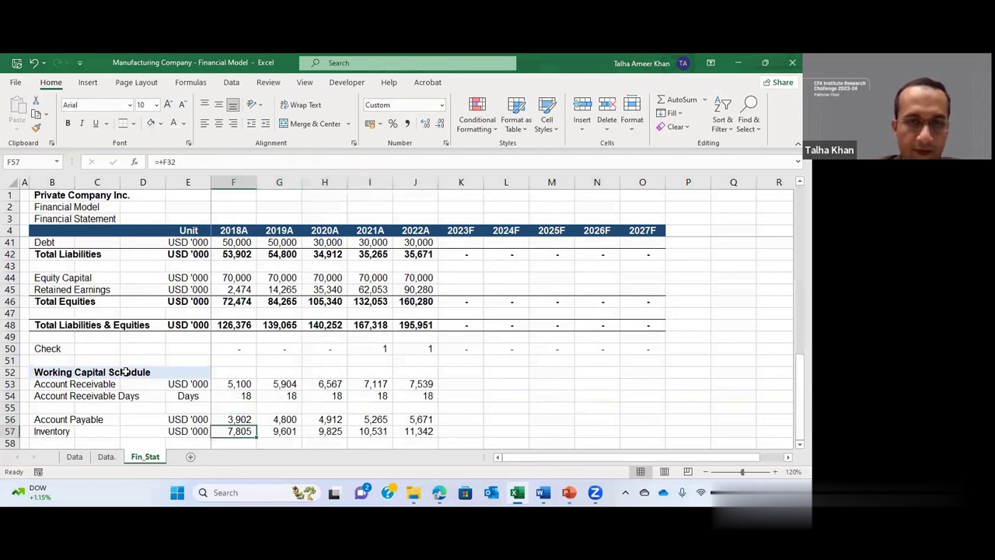
{"action": "key", "text": "shift+space"}
{"action": "key", "text": "ctrl+shift+equal"}
{"action": "key", "text": "ctrl+shift+equal"}
{"action": "key", "text": "Down"}
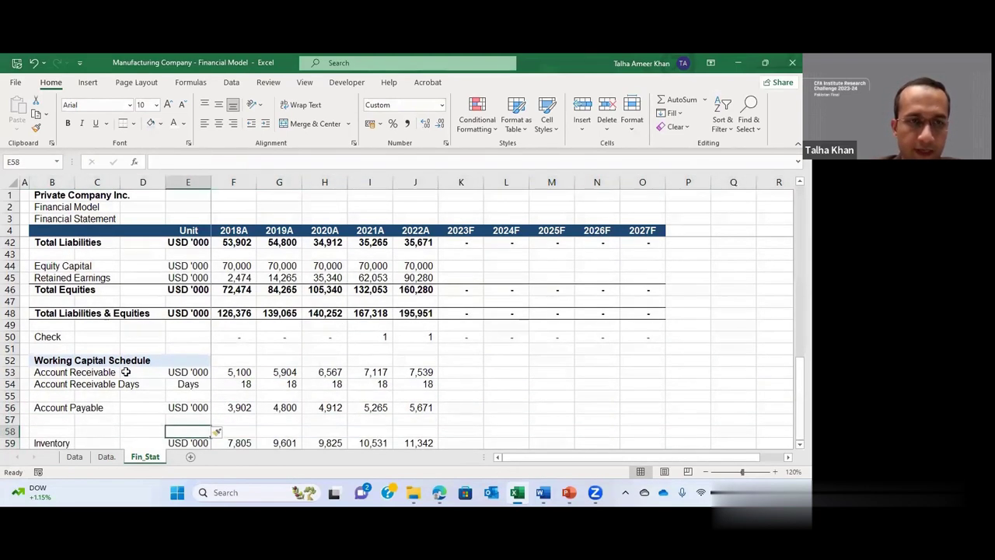
Step: Label row 57 as "Account Payable Days" in B57 and copy the Days unit from E54 into E57
{"action": "key", "text": "Up"}
{"action": "key", "text": "Left"}
{"action": "key", "text": "Left"}
{"action": "key", "text": "Left"}
{"action": "key", "text": "Left"}
{"action": "type", "text": "Acc"}
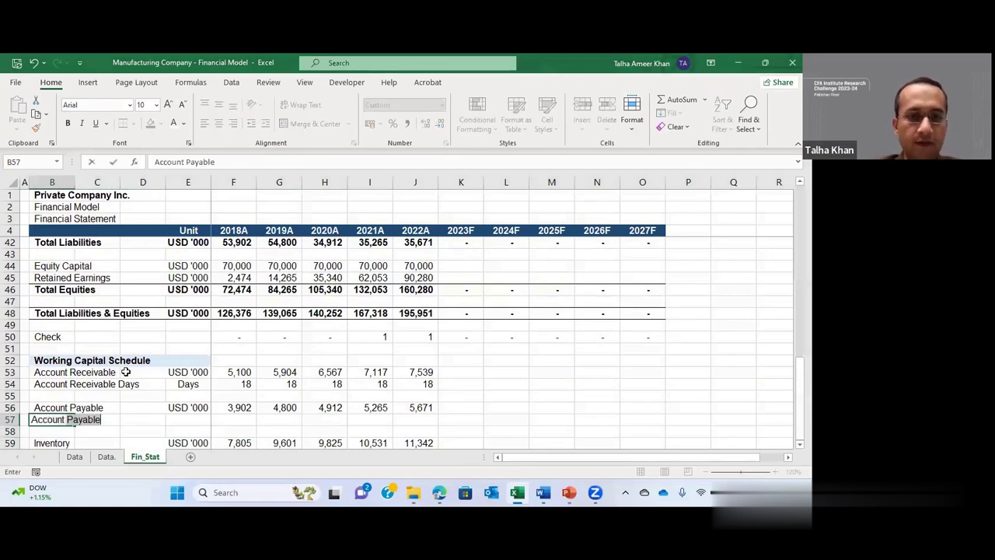
{"action": "type", "text": " Days"}
{"action": "key", "text": "Return"}
{"action": "key", "text": "Up"}
{"action": "key", "text": "Right"}
{"action": "key", "text": "Right"}
{"action": "key", "text": "Right"}
{"action": "key", "text": "Up"}
{"action": "key", "text": "Up"}
{"action": "key", "text": "Up"}
{"action": "key", "text": "ctrl+c"}
{"action": "key", "text": "Down"}
{"action": "key", "text": "Down"}
{"action": "key", "text": "Down"}
{"action": "key", "text": "Return"}
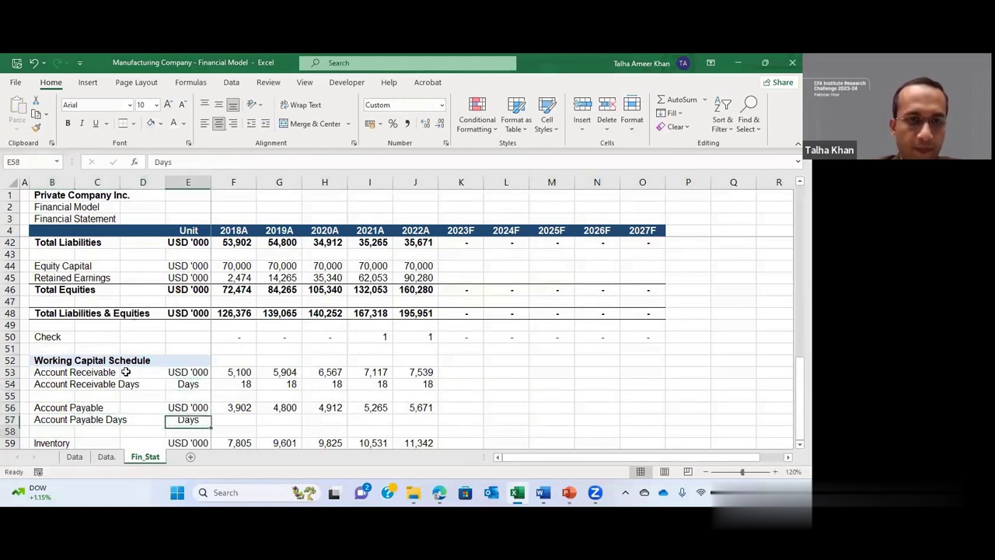
Step: Calculate 2018A Account Payable Days in F57 as 365/(F13/F56), using COGS and Account Payable
{"action": "key", "text": "Right"}
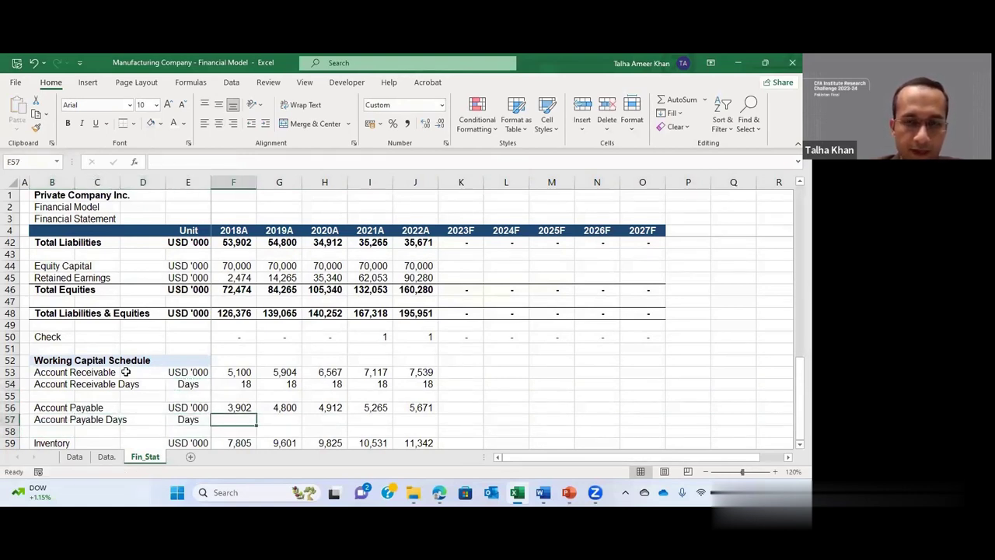
{"action": "type", "text": "+365"}
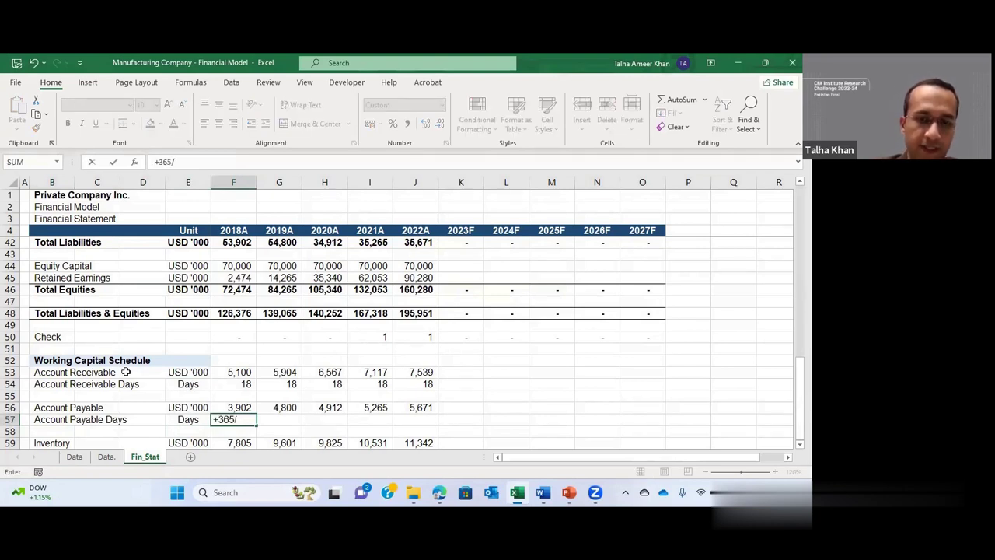
{"action": "type", "text": "/("}
{"action": "key", "text": "Up"}
{"action": "key", "text": "Up"}
{"action": "key", "text": "Up"}
{"action": "key", "text": "Up"}
{"action": "key", "text": "Up"}
{"action": "key", "text": "Up"}
{"action": "key", "text": "Up"}
{"action": "key", "text": "Up"}
{"action": "key", "text": "Up"}
{"action": "key", "text": "Up"}
{"action": "key", "text": "Up"}
{"action": "key", "text": "Up"}
{"action": "key", "text": "Up"}
{"action": "key", "text": "Up"}
{"action": "key", "text": "Up"}
{"action": "key", "text": "Up"}
{"action": "key", "text": "Up"}
{"action": "key", "text": "Up"}
{"action": "key", "text": "Up"}
{"action": "key", "text": "Up"}
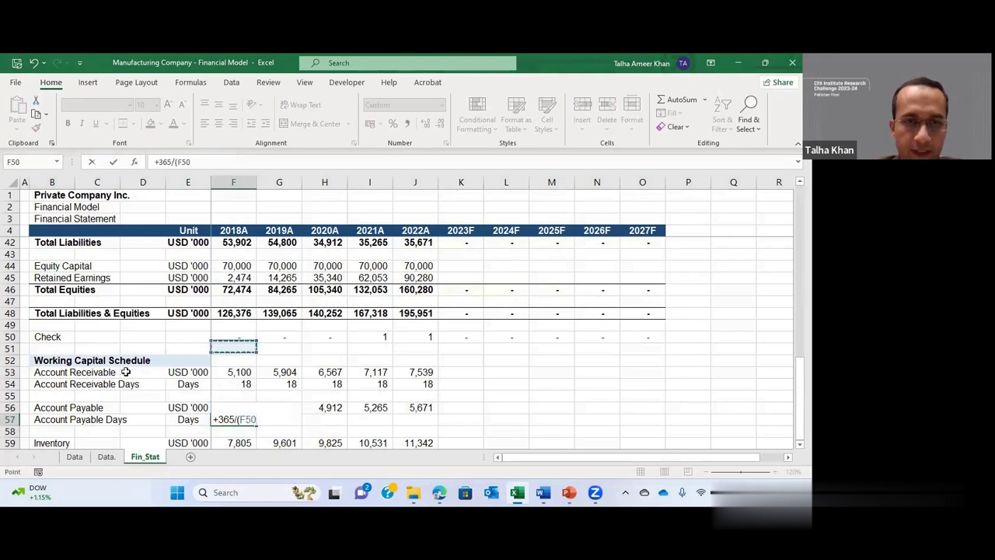
{"action": "key", "text": "Up"}
{"action": "key", "text": "Up"}
{"action": "key", "text": "Up"}
{"action": "key", "text": "Up"}
{"action": "key", "text": "Up"}
{"action": "key", "text": "Up"}
{"action": "key", "text": "Up"}
{"action": "key", "text": "Up"}
{"action": "key", "text": "Up"}
{"action": "key", "text": "Up"}
{"action": "key", "text": "Up"}
{"action": "key", "text": "Up"}
{"action": "key", "text": "Up"}
{"action": "key", "text": "Up"}
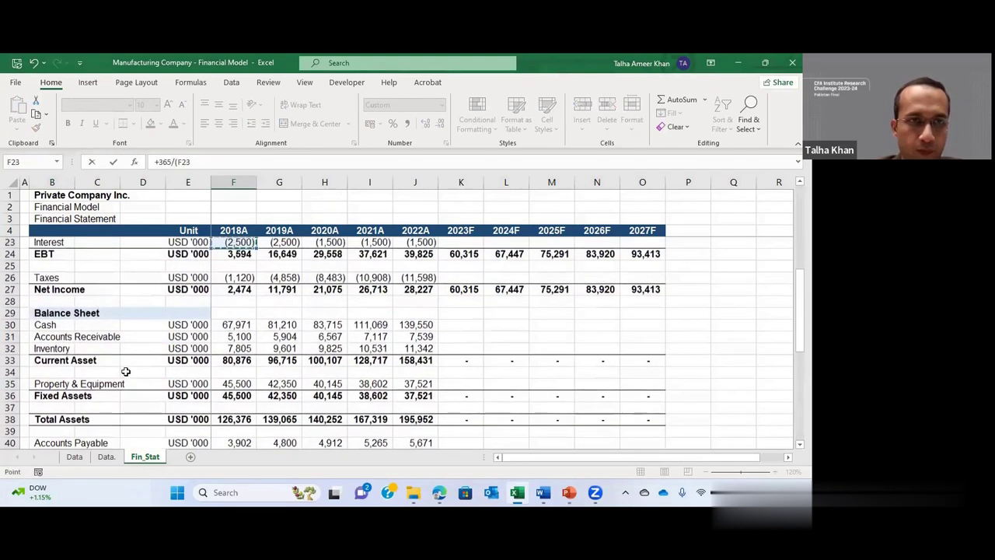
{"action": "type", "text": "/"}
{"action": "key", "text": "Up"}
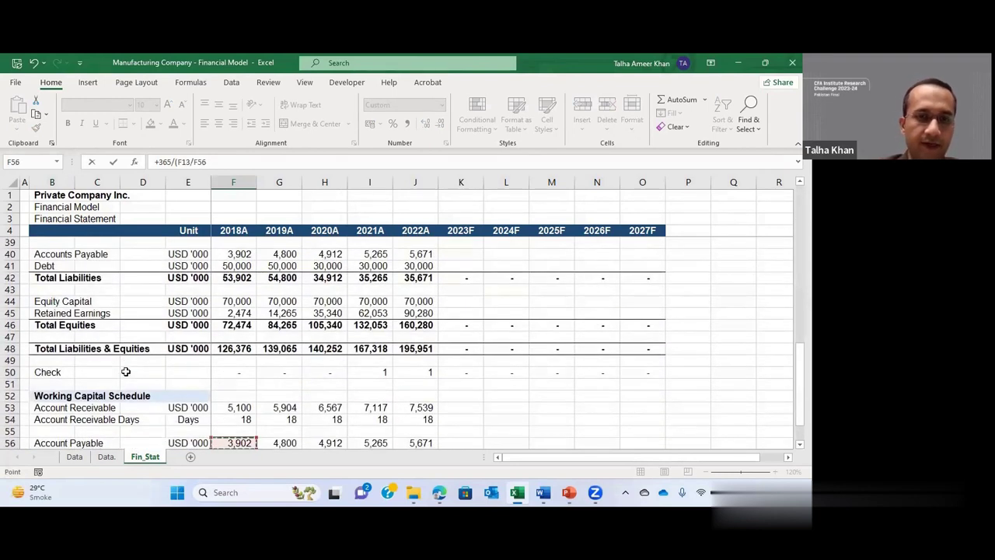
Step: Negate the Account Payable Days formula in F57 so that it reads =-365/(F13/F56)
{"action": "key", "text": "F2"}
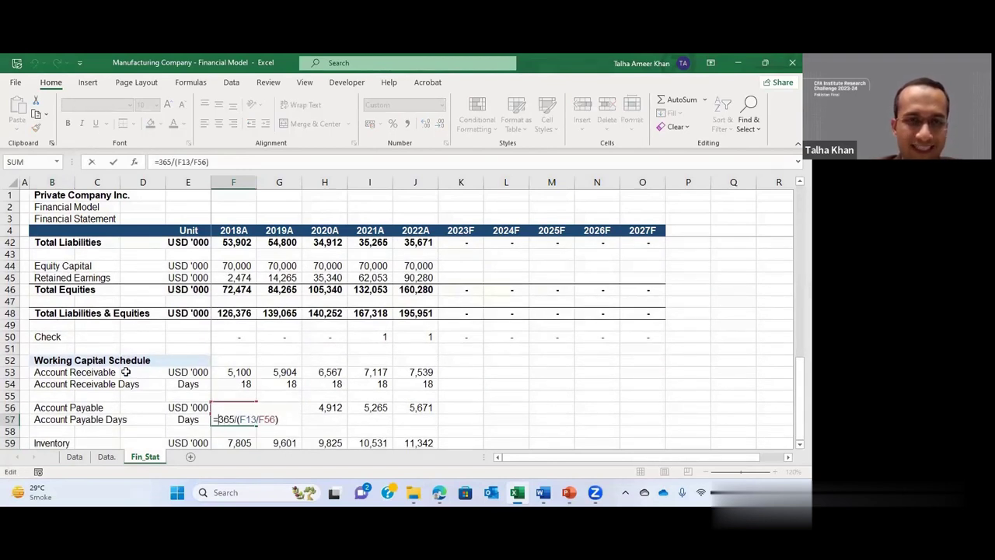
{"action": "key", "text": "Return"}
{"action": "key", "text": "Up"}
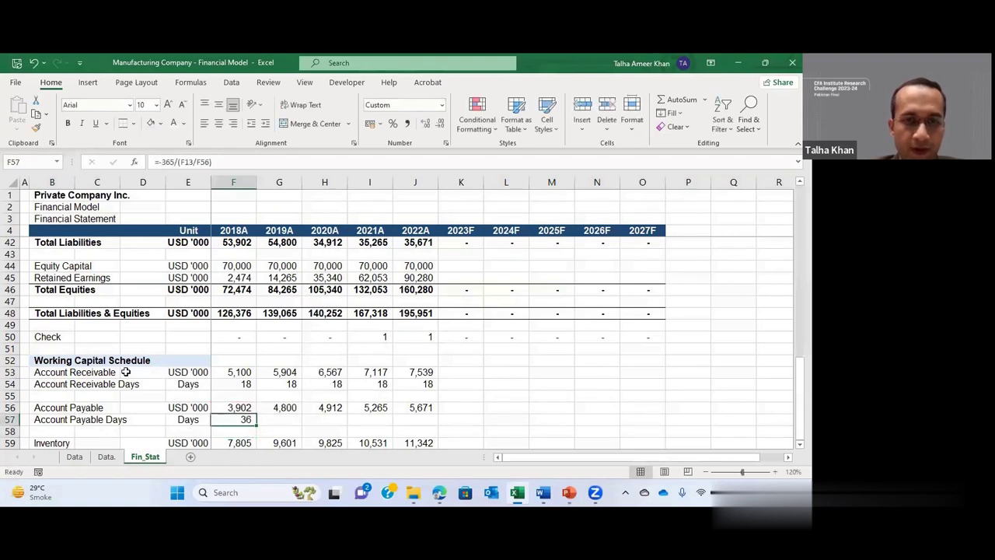
Step: Fill the Account Payable Days formula in F57 across to 2022A in column J
{"action": "key", "text": "shift+Right"}
{"action": "key", "text": "shift+Right"}
{"action": "key", "text": "shift+Right"}
{"action": "key", "text": "shift+Right"}
{"action": "key", "text": "ctrl+r"}
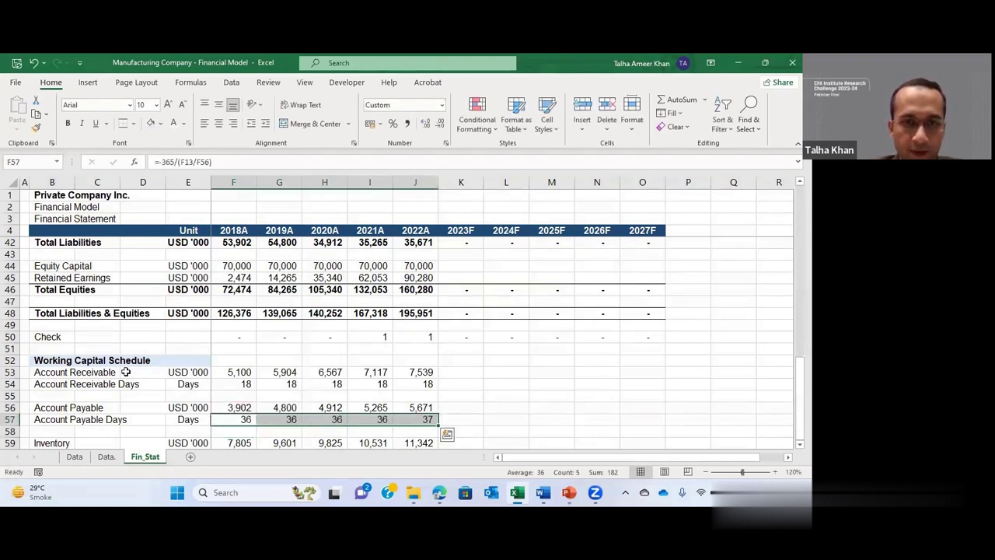
Step: Label row 60 as "Inventory Days" in B60 and enter Days as its unit in E60
{"action": "key", "text": "Down"}
{"action": "key", "text": "Down"}
{"action": "key", "text": "Down"}
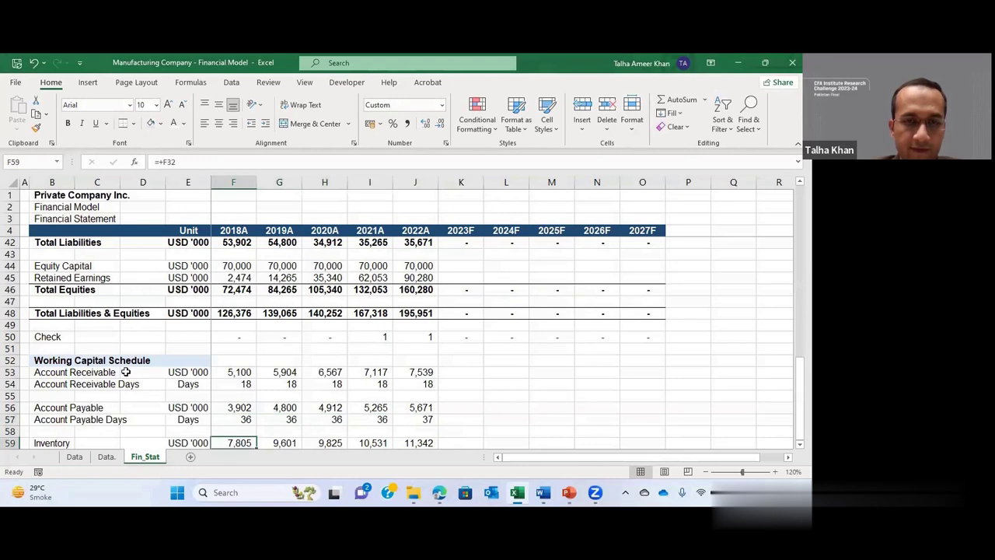
{"action": "key", "text": "Left"}
{"action": "key", "text": "Left"}
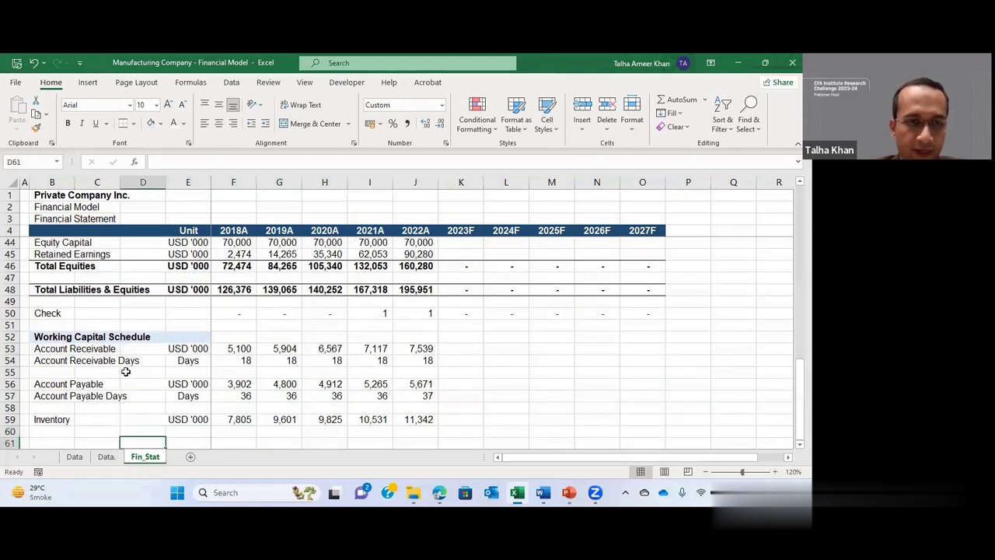
{"action": "scroll", "coordinate": [125, 371], "scroll_direction": "down", "scroll_amount": 1}
{"action": "key", "text": "Left"}
{"action": "key", "text": "Left"}
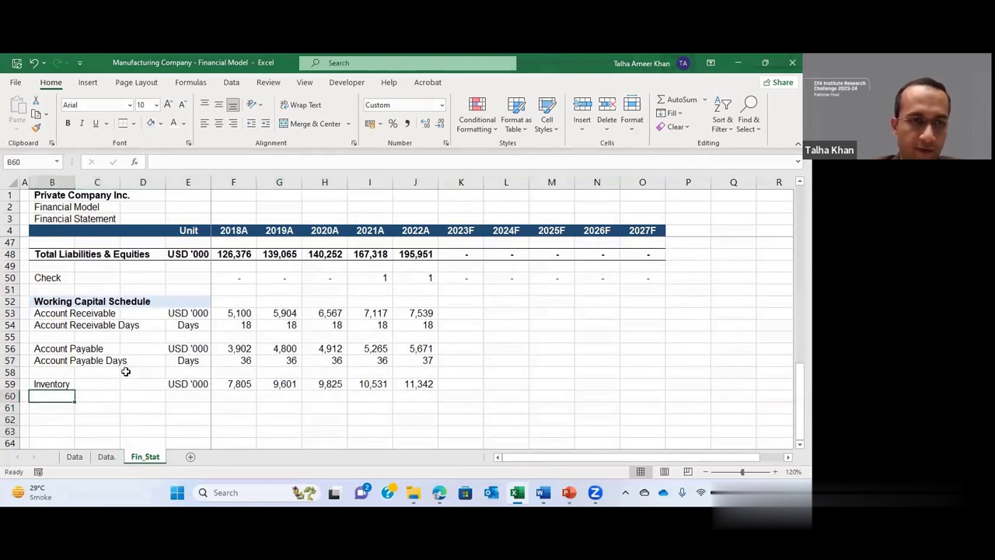
{"action": "type", "text": "Inventory"}
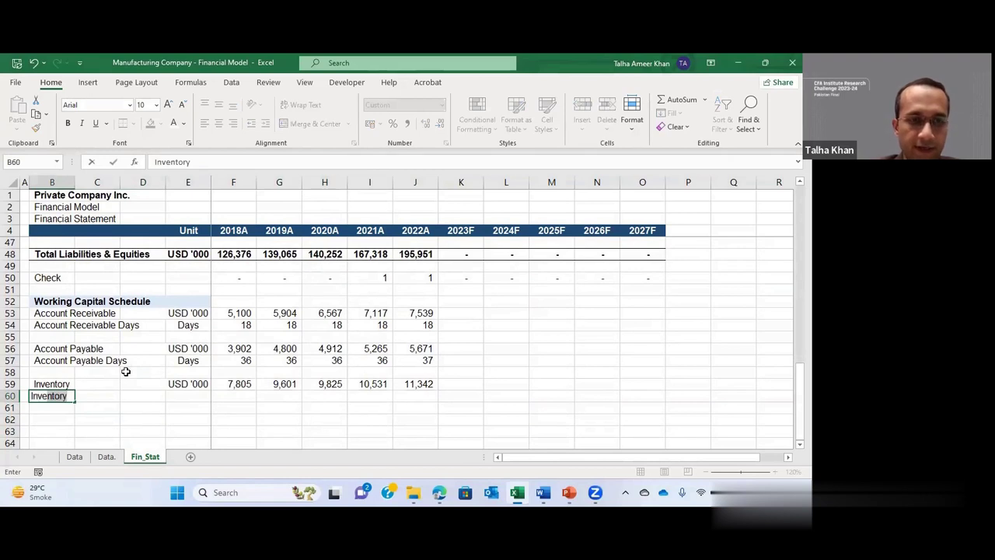
{"action": "type", "text": " Days"}
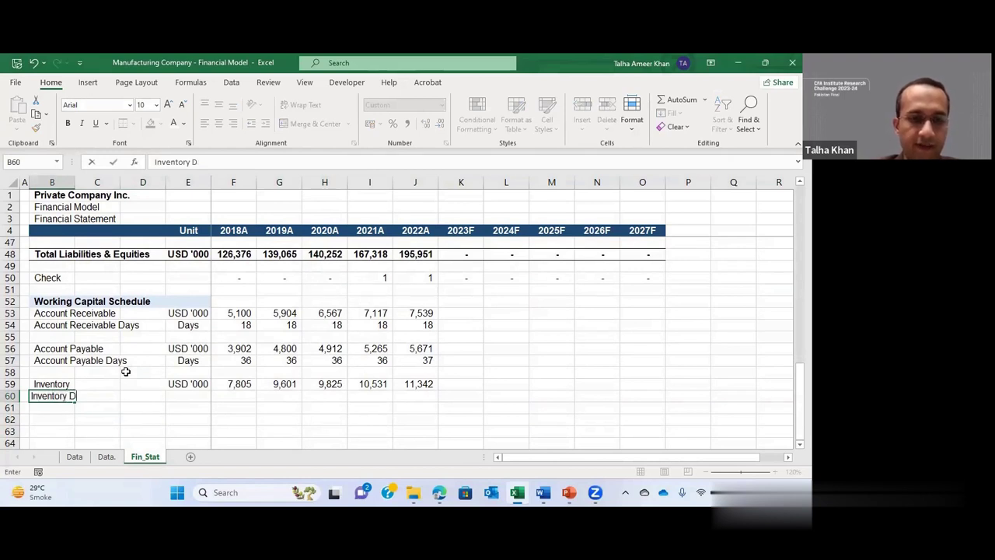
{"action": "key", "text": "Return"}
{"action": "key", "text": "Up"}
{"action": "key", "text": "Right"}
{"action": "key", "text": "Right"}
{"action": "key", "text": "Right"}
{"action": "type", "text": "Days"}
{"action": "key", "text": "Return"}
{"action": "key", "text": "Up"}
Step: Calculate 2018A Inventory Days in F60 as 365/(F13/F59), using COGS and Inventory
{"action": "key", "text": "Right"}
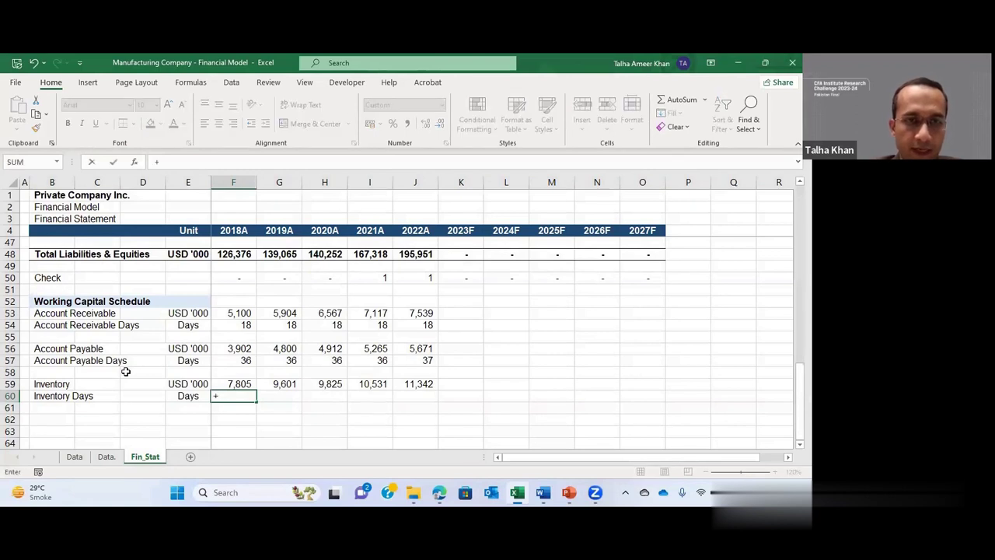
{"action": "type", "text": "36"}
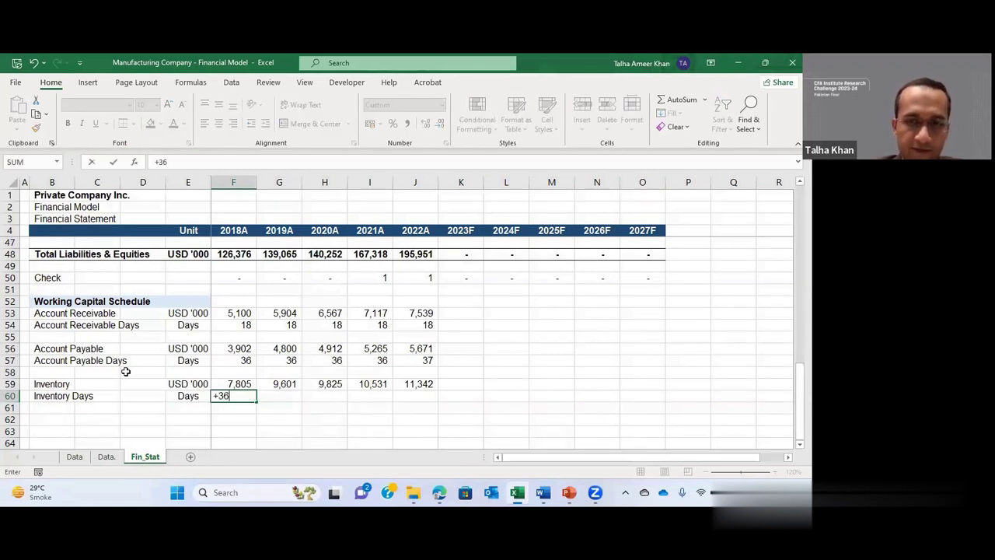
{"action": "type", "text": "5/("}
{"action": "key", "text": "Up"}
{"action": "key", "text": "Up"}
{"action": "key", "text": "Up"}
{"action": "key", "text": "Up"}
{"action": "key", "text": "Up"}
{"action": "key", "text": "Up"}
{"action": "key", "text": "Up"}
{"action": "key", "text": "Up"}
{"action": "key", "text": "Up"}
{"action": "key", "text": "Up"}
{"action": "key", "text": "Up"}
{"action": "key", "text": "Up"}
{"action": "key", "text": "Up"}
{"action": "key", "text": "Up"}
{"action": "key", "text": "Up"}
{"action": "key", "text": "Up"}
{"action": "key", "text": "Up"}
{"action": "key", "text": "Up"}
{"action": "key", "text": "Up"}
{"action": "key", "text": "Up"}
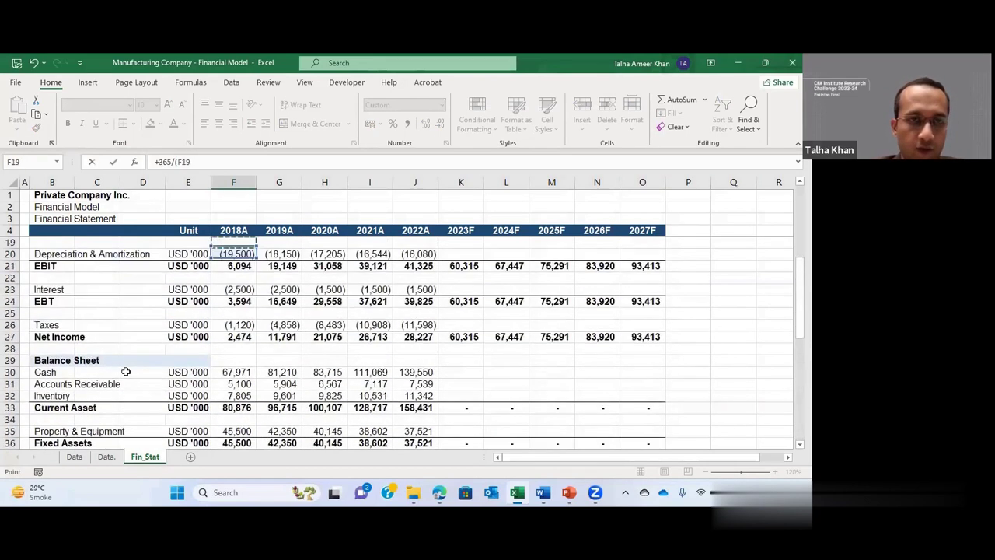
{"action": "key", "text": "Up"}
{"action": "key", "text": "Up"}
{"action": "key", "text": "Up"}
{"action": "key", "text": "Up"}
{"action": "key", "text": "Up"}
{"action": "key", "text": "Up"}
{"action": "key", "text": "Up"}
{"action": "key", "text": "Up"}
{"action": "key", "text": "Up"}
{"action": "key", "text": "Down"}
{"action": "key", "text": "Down"}
{"action": "key", "text": "Down"}
{"action": "type", "text": "/"}
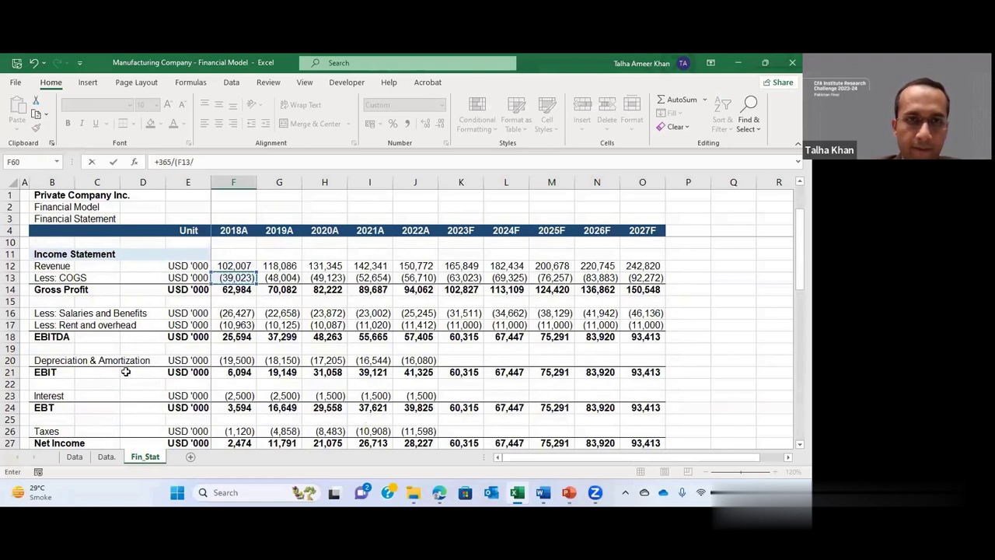
{"action": "key", "text": "Down"}
{"action": "key", "text": "Down"}
{"action": "key", "text": "Down"}
{"action": "key", "text": "Down"}
{"action": "key", "text": "Down"}
{"action": "key", "text": "Down"}
{"action": "key", "text": "Down"}
{"action": "key", "text": "Down"}
{"action": "key", "text": "Down"}
{"action": "key", "text": "Down"}
{"action": "key", "text": "Down"}
{"action": "key", "text": "Down"}
{"action": "key", "text": "Down"}
{"action": "key", "text": "Down"}
{"action": "key", "text": "Down"}
{"action": "key", "text": "Down"}
{"action": "key", "text": "Down"}
{"action": "key", "text": "Down"}
{"action": "key", "text": "Down"}
{"action": "key", "text": "Down"}
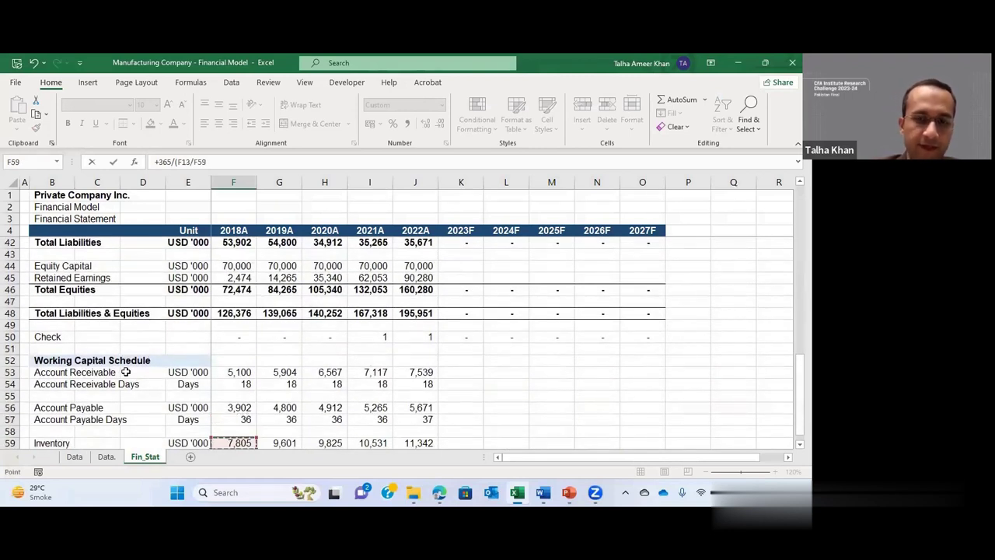
{"action": "type", "text": ")"}
{"action": "key", "text": "Return"}
Step: Negate the Inventory Days formula in F60 so that it reads =-365/(F13/F59)
{"action": "key", "text": "Up"}
{"action": "key", "text": "F2"}
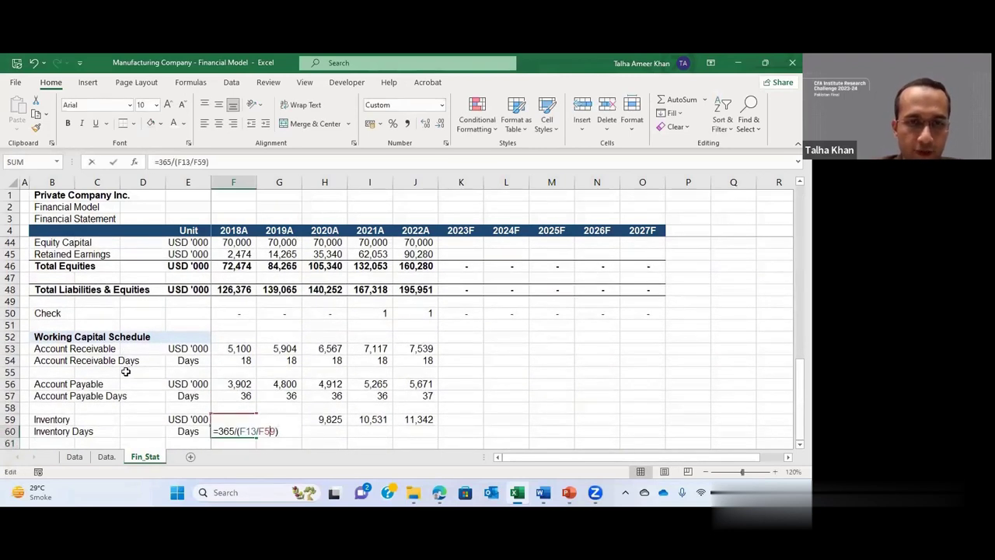
{"action": "type", "text": "-"}
{"action": "key", "text": "Return"}
{"action": "key", "text": "Up"}
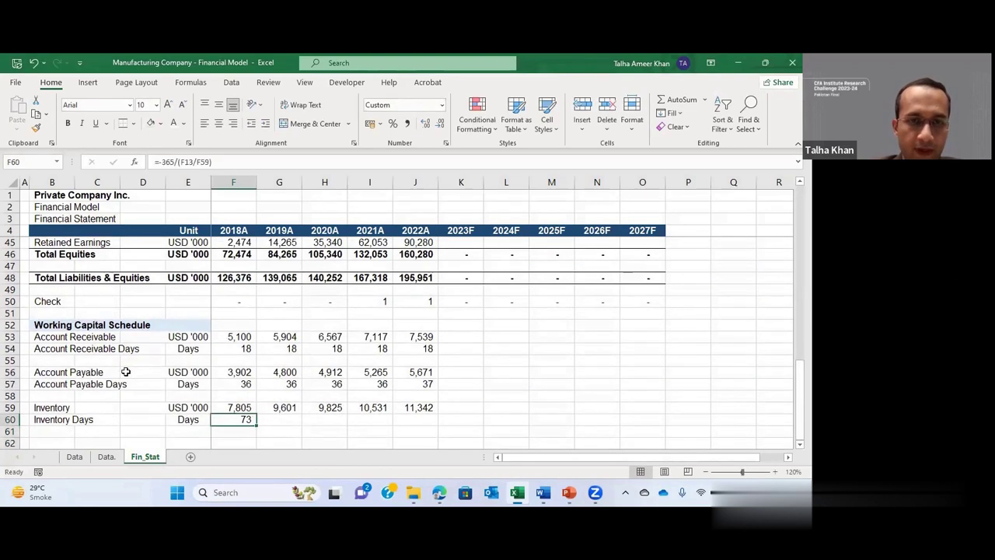
Step: Fill the Inventory Days formula in F60 across to 2022A in column J
{"action": "key", "text": "shift+Right"}
{"action": "key", "text": "shift+Right"}
{"action": "key", "text": "shift+Right"}
{"action": "key", "text": "shift+Right"}
{"action": "key", "text": "ctrl+r"}
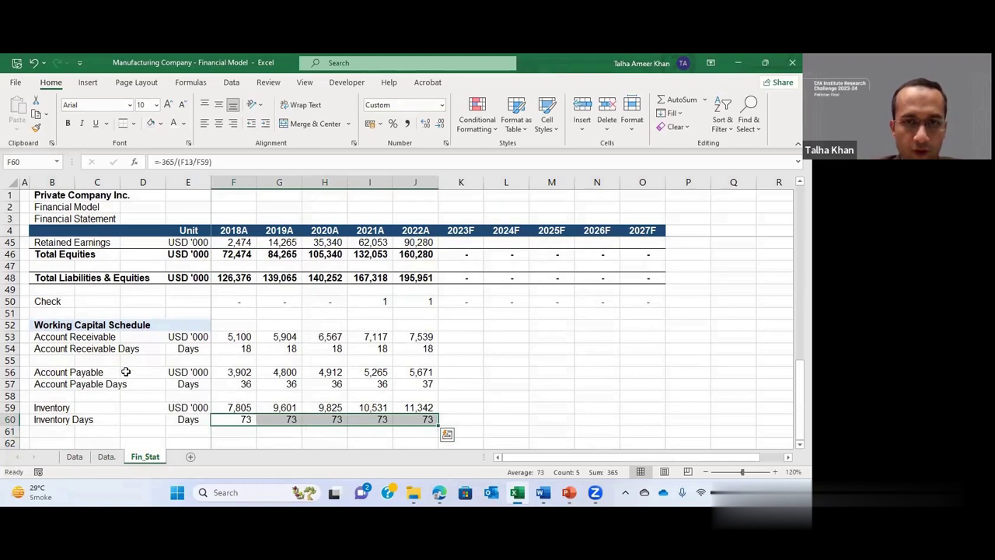
Step: Set forecast Account Receivable Days to 18 in K54 and fill it across to 2027F in column O
{"action": "key", "text": "Right"}
{"action": "key", "text": "Right"}
{"action": "key", "text": "Right"}
{"action": "key", "text": "Right"}
{"action": "key", "text": "Up"}
{"action": "key", "text": "Up"}
{"action": "key", "text": "Up"}
{"action": "key", "text": "Up"}
{"action": "key", "text": "Up"}
{"action": "key", "text": "Up"}
{"action": "key", "text": "Right"}
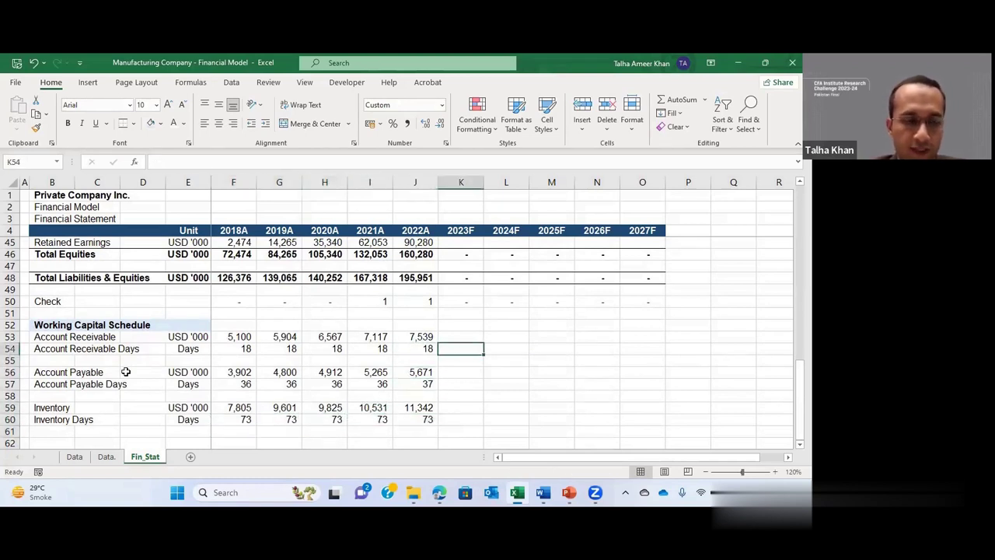
{"action": "type", "text": "18"}
{"action": "key", "text": "ctrl+Return"}
{"action": "key", "text": "shift+Right"}
{"action": "key", "text": "shift+Right"}
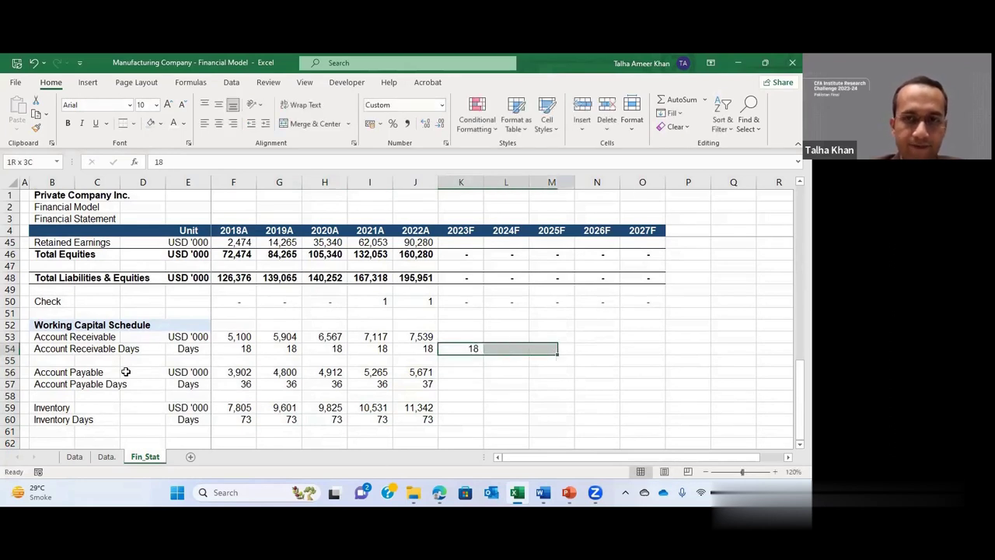
{"action": "key", "text": "shift+Right"}
{"action": "key", "text": "shift+Right"}
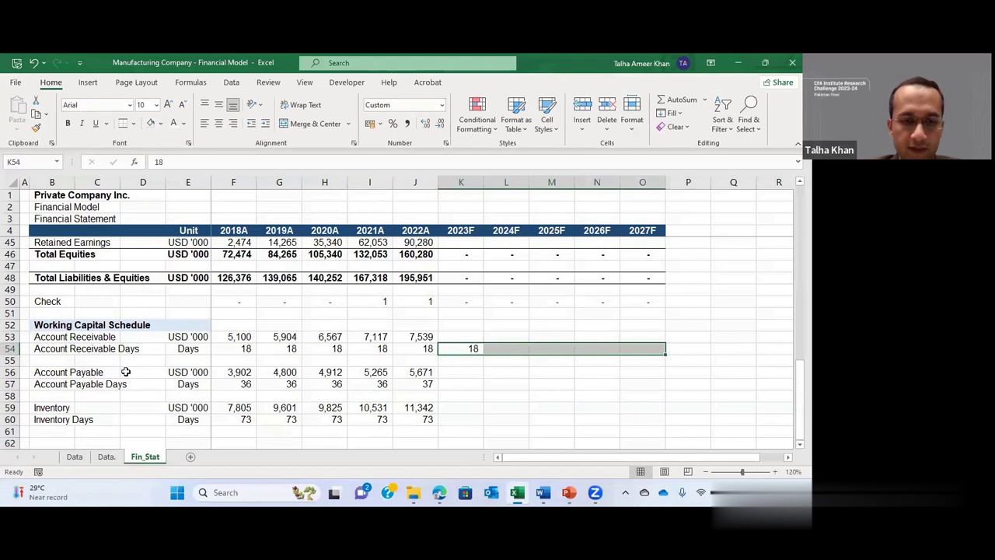
{"action": "key", "text": "ctrl+r"}
Step: Set forecast Account Payable Days to 36 in K57 and fill it across to 2027F in column O
{"action": "key", "text": "Down"}
{"action": "key", "text": "Down"}
{"action": "key", "text": "Down"}
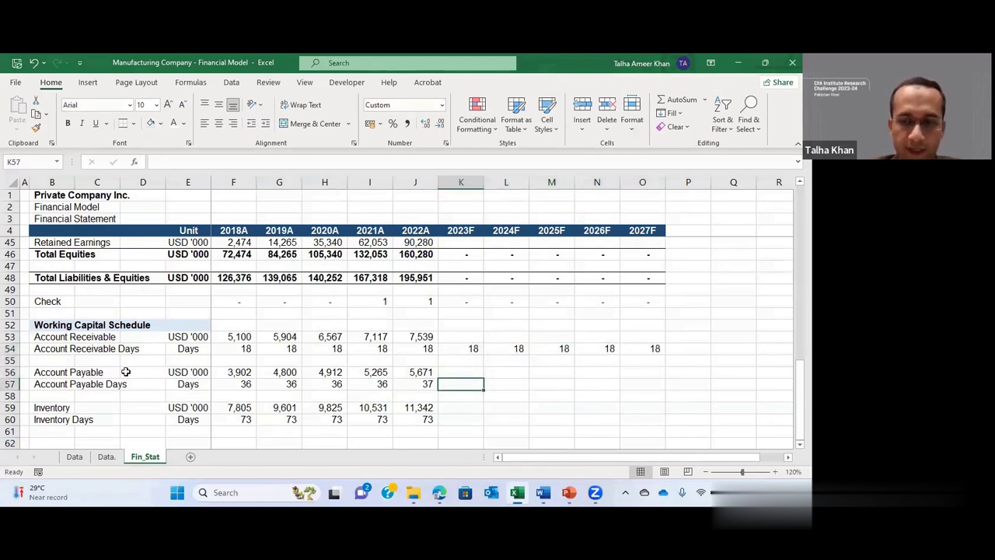
{"action": "type", "text": "36"}
{"action": "key", "text": "ctrl+Return"}
{"action": "key", "text": "shift+Right"}
{"action": "key", "text": "shift+Right"}
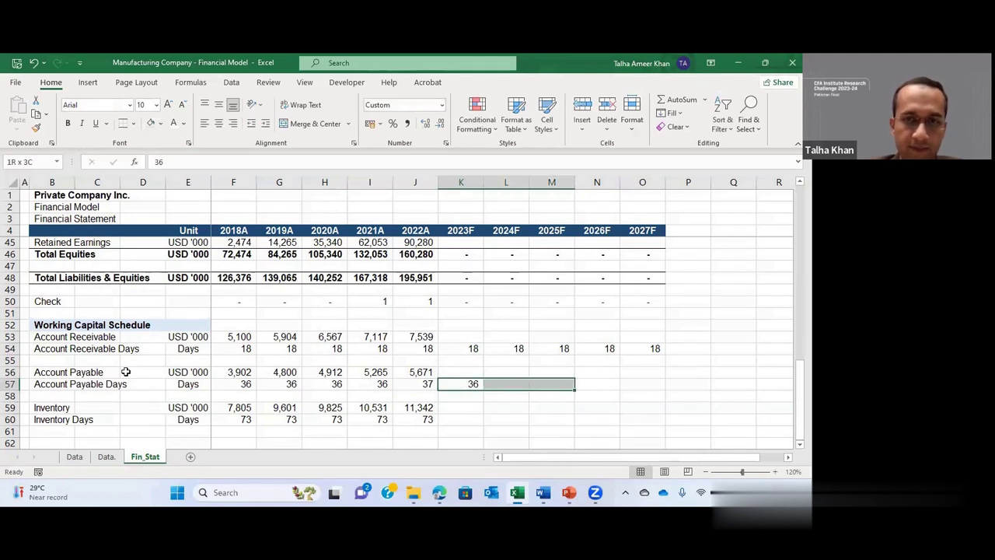
{"action": "key", "text": "shift+Right"}
{"action": "key", "text": "shift+Right"}
{"action": "key", "text": "ctrl+r"}
Step: Set forecast Inventory Days to 73 in K60 and fill it across to 2027F in column O
{"action": "key", "text": "Down"}
{"action": "key", "text": "Down"}
{"action": "key", "text": "Down"}
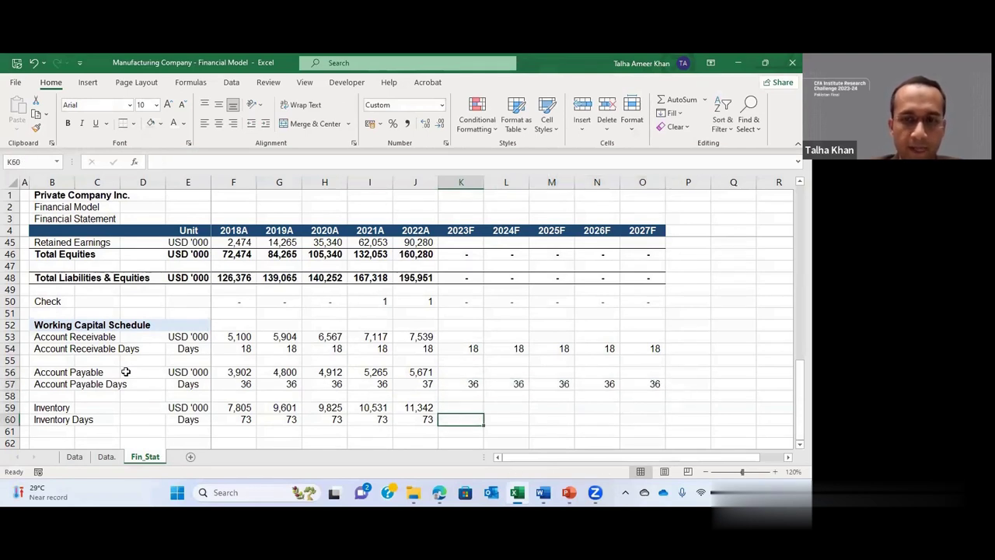
{"action": "type", "text": "73"}
{"action": "key", "text": "ctrl+Return"}
{"action": "key", "text": "shift+Right"}
{"action": "key", "text": "shift+Right"}
{"action": "key", "text": "shift+Right"}
{"action": "key", "text": "shift+Right"}
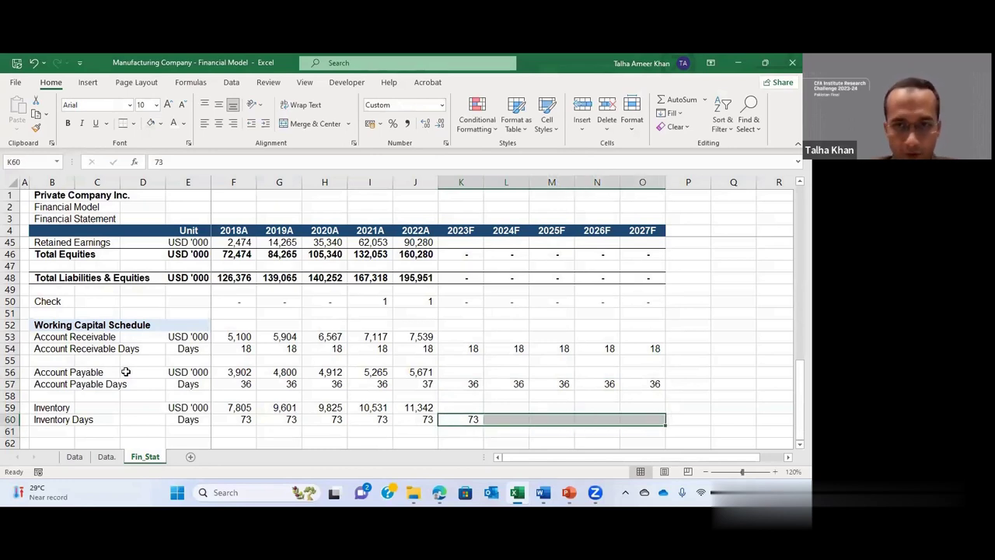
{"action": "key", "text": "ctrl+r"}
Step: Try forecasting 2023F Account Receivable in K53 by dividing revenue by receivable days and by 365, using +K12/K54/365
{"action": "key", "text": "Up"}
{"action": "key", "text": "Up"}
{"action": "key", "text": "Up"}
{"action": "key", "text": "Up"}
{"action": "key", "text": "Up"}
{"action": "key", "text": "Up"}
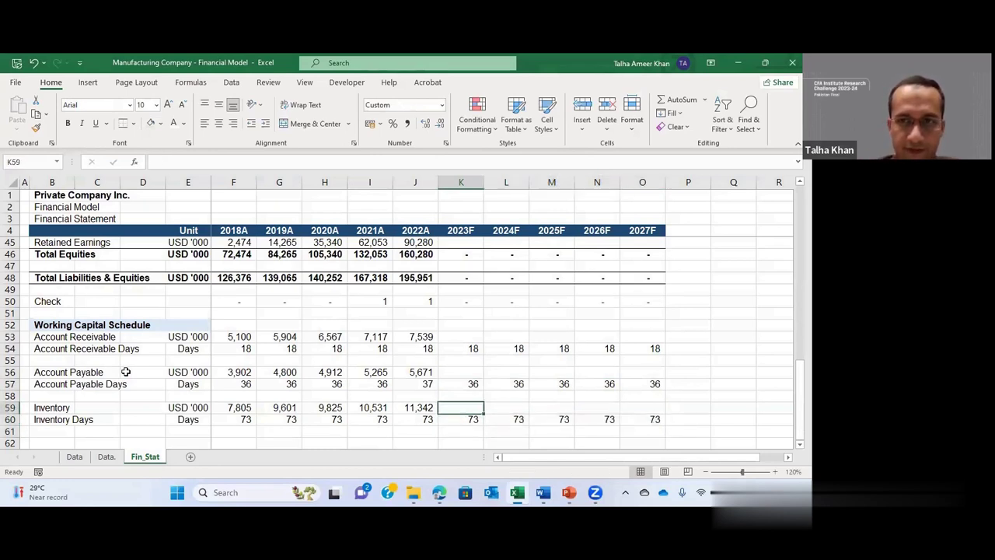
{"action": "key", "text": "Up"}
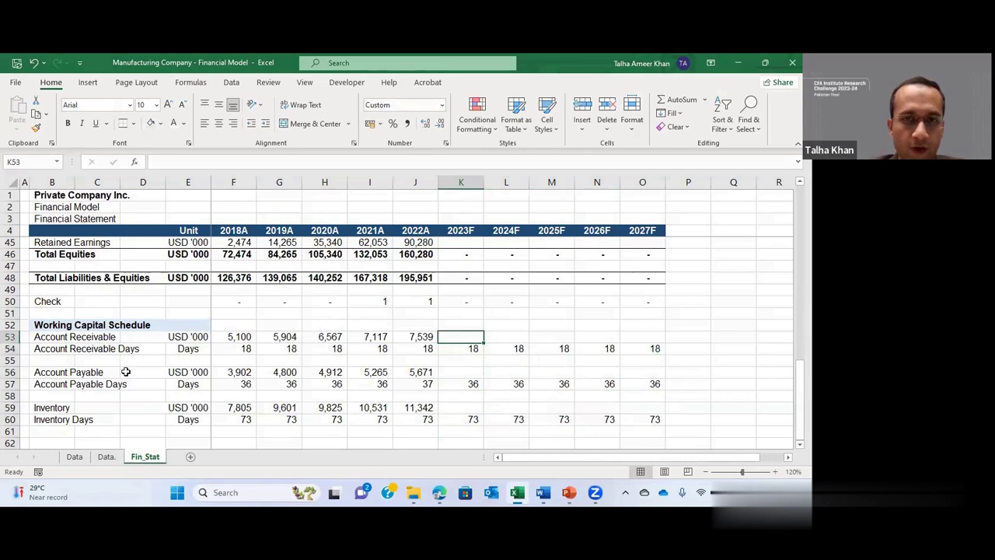
{"action": "type", "text": "+"}
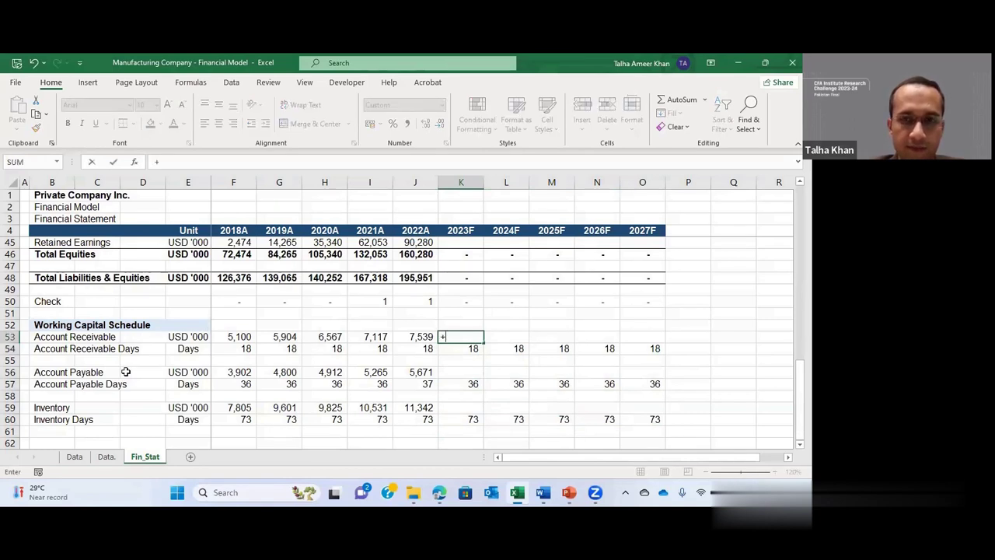
{"action": "key", "text": "Up"}
{"action": "key", "text": "Up"}
{"action": "key", "text": "Up"}
{"action": "key", "text": "Up"}
{"action": "key", "text": "Up"}
{"action": "key", "text": "Up"}
{"action": "key", "text": "Up"}
{"action": "key", "text": "Up"}
{"action": "key", "text": "Up"}
{"action": "key", "text": "Up"}
{"action": "key", "text": "Up"}
{"action": "key", "text": "Up"}
{"action": "key", "text": "Up"}
{"action": "key", "text": "Up"}
{"action": "key", "text": "Up"}
{"action": "key", "text": "Up"}
{"action": "key", "text": "Up"}
{"action": "key", "text": "Up"}
{"action": "key", "text": "Up"}
{"action": "key", "text": "Up"}
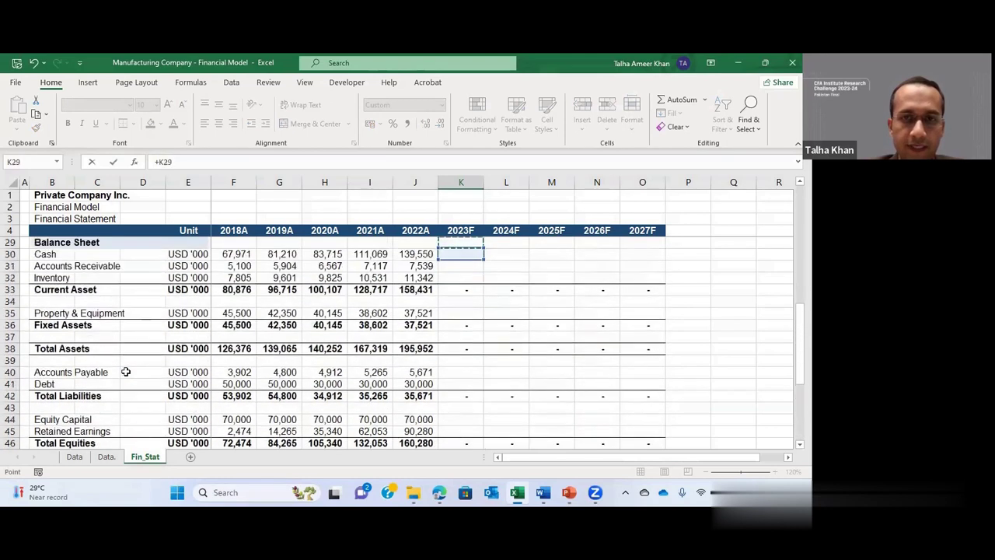
{"action": "key", "text": "Up"}
{"action": "key", "text": "Up"}
{"action": "key", "text": "Up"}
{"action": "key", "text": "Up"}
{"action": "key", "text": "Up"}
{"action": "key", "text": "Up"}
{"action": "key", "text": "Up"}
{"action": "key", "text": "Up"}
{"action": "key", "text": "Up"}
{"action": "key", "text": "Up"}
{"action": "key", "text": "Up"}
{"action": "key", "text": "Up"}
{"action": "key", "text": "Up"}
{"action": "key", "text": "Up"}
{"action": "key", "text": "Up"}
{"action": "key", "text": "Up"}
{"action": "key", "text": "Up"}
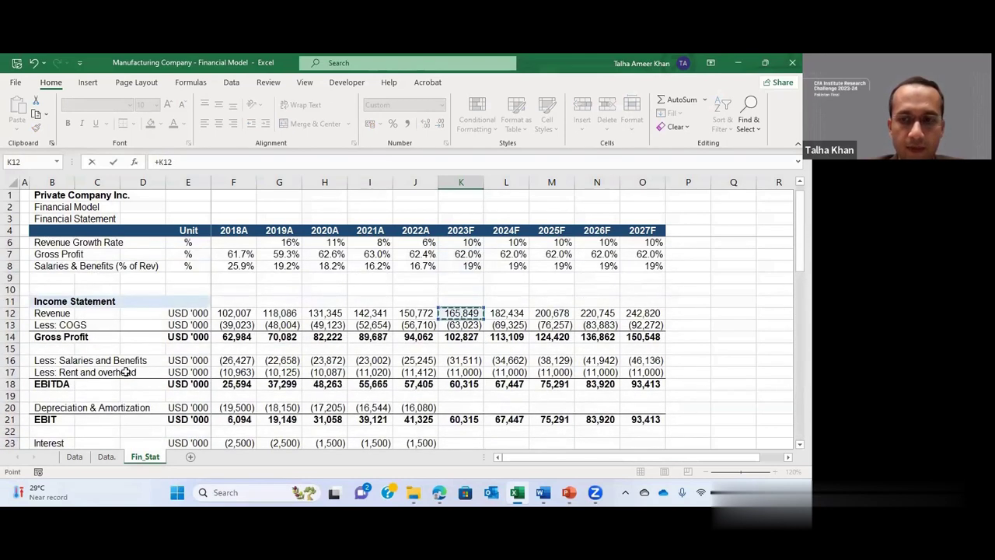
{"action": "type", "text": "/"}
{"action": "key", "text": "Down"}
{"action": "key", "text": "Down"}
{"action": "key", "text": "Down"}
{"action": "key", "text": "Down"}
{"action": "key", "text": "Down"}
{"action": "key", "text": "Down"}
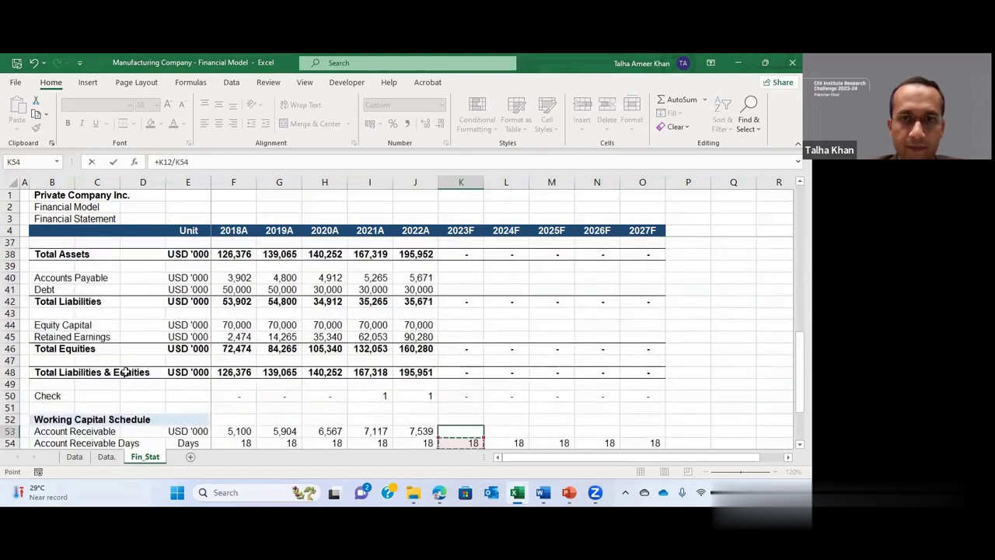
{"action": "key", "text": "Up"}
{"action": "key", "text": "Up"}
{"action": "key", "text": "Up"}
{"action": "key", "text": "Up"}
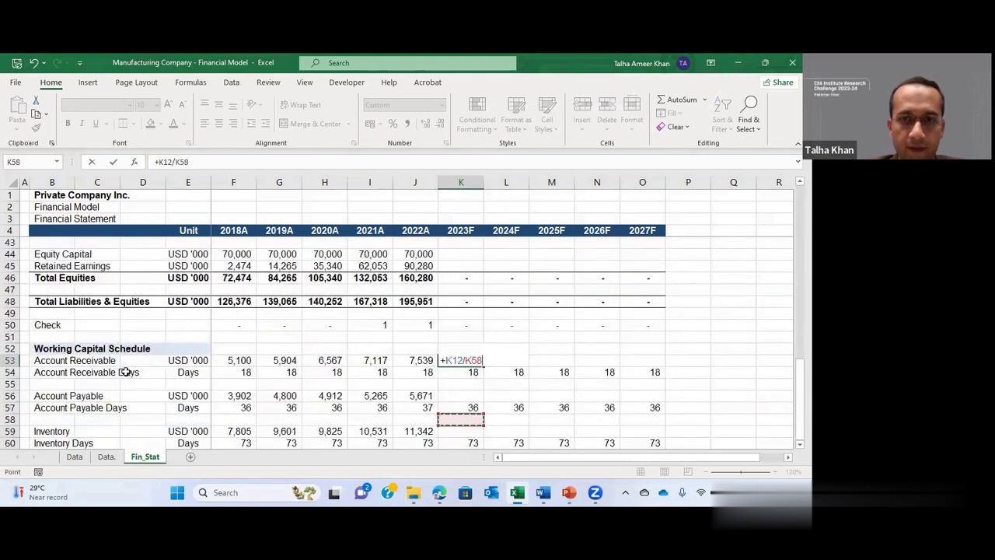
{"action": "key", "text": "Up"}
{"action": "type", "text": "/365"}
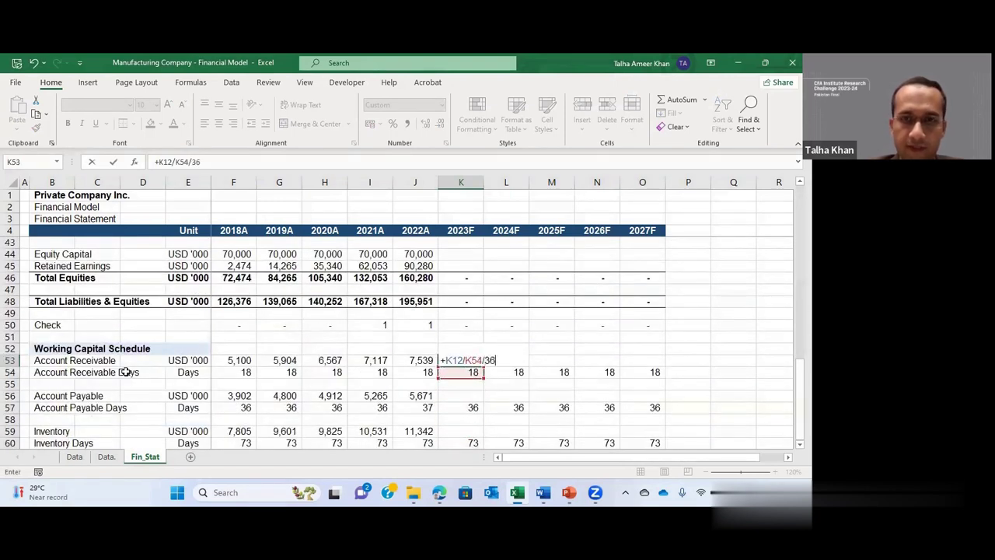
{"action": "key", "text": "Return"}
Step: Review the forecast Account Receivable formula in K53 and compare it with the 2022A receivable and receivable days formulas in J53 and J54
{"action": "key", "text": "Up"}
{"action": "key", "text": "F2"}
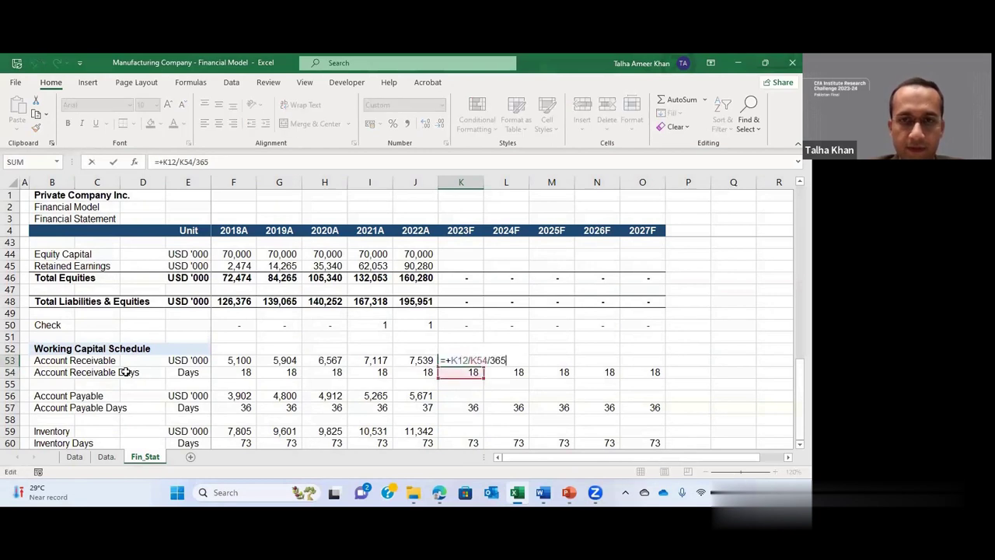
{"action": "key", "text": "Escape"}
{"action": "type", "text": "+"}
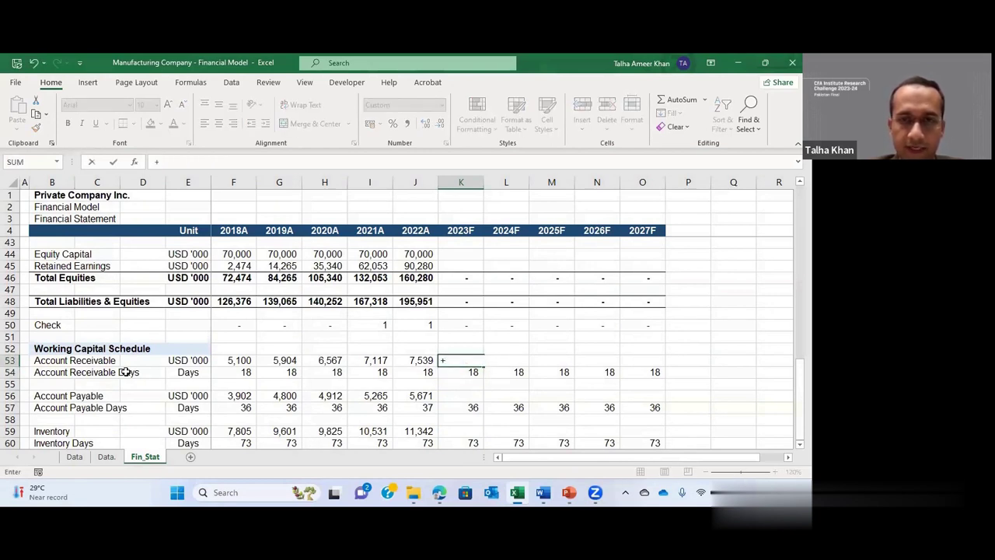
{"action": "key", "text": "Escape"}
{"action": "key", "text": "Left"}
{"action": "key", "text": "F2"}
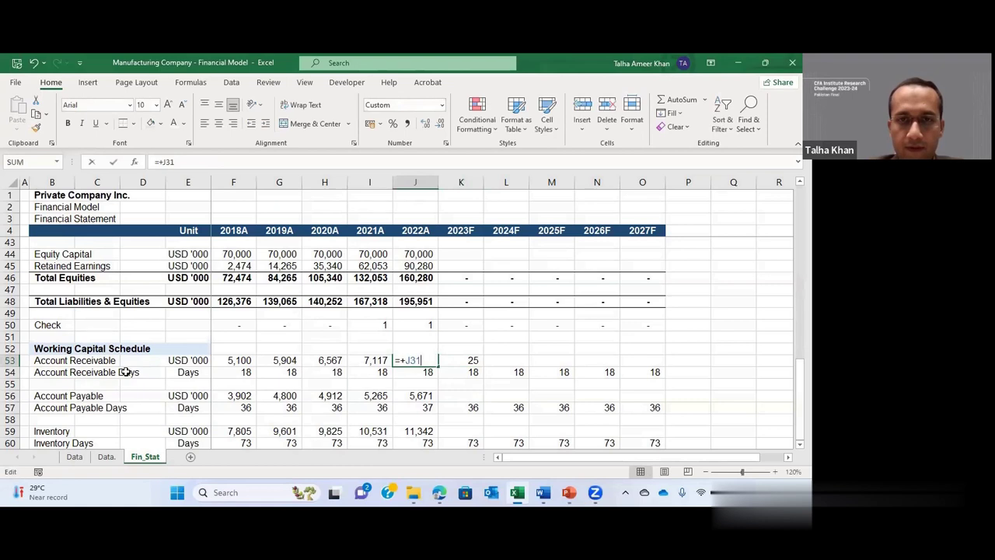
{"action": "key", "text": "Escape"}
{"action": "key", "text": "Down"}
{"action": "key", "text": "F2"}
{"action": "key", "text": "Escape"}
{"action": "key", "text": "Up"}
{"action": "key", "text": "Right"}
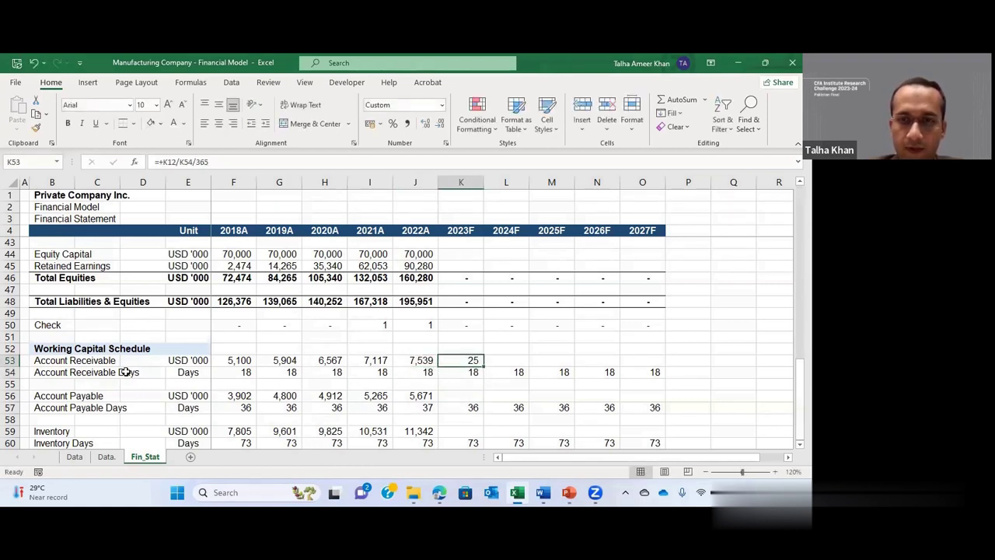
Step: Switch to the PowerPoint deck and copy the working capital formulas picture from slide 14, Key Formulas & Ratios
{"action": "key", "text": "alt+Tab"}
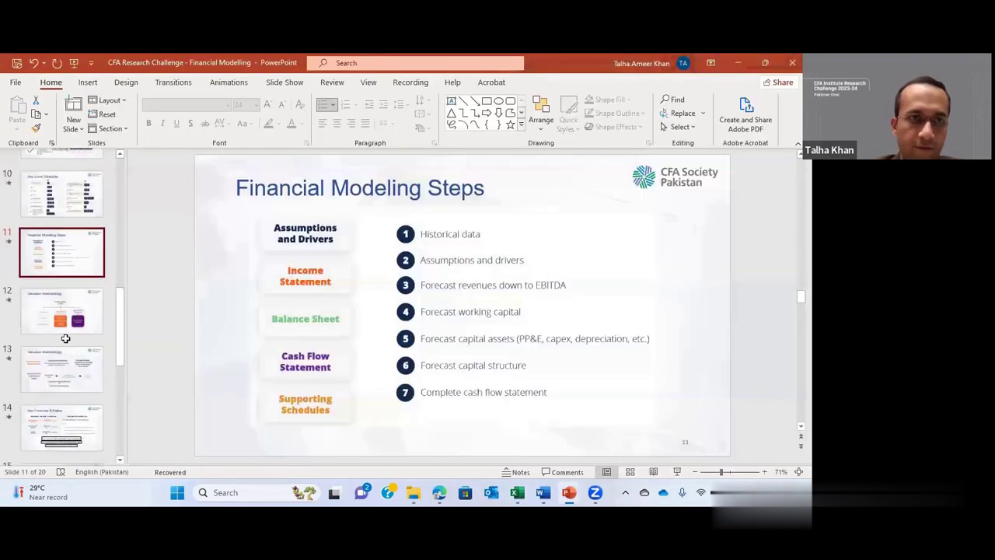
{"action": "left_click", "coordinate": [65, 369]}
{"action": "left_click", "coordinate": [66, 426]}
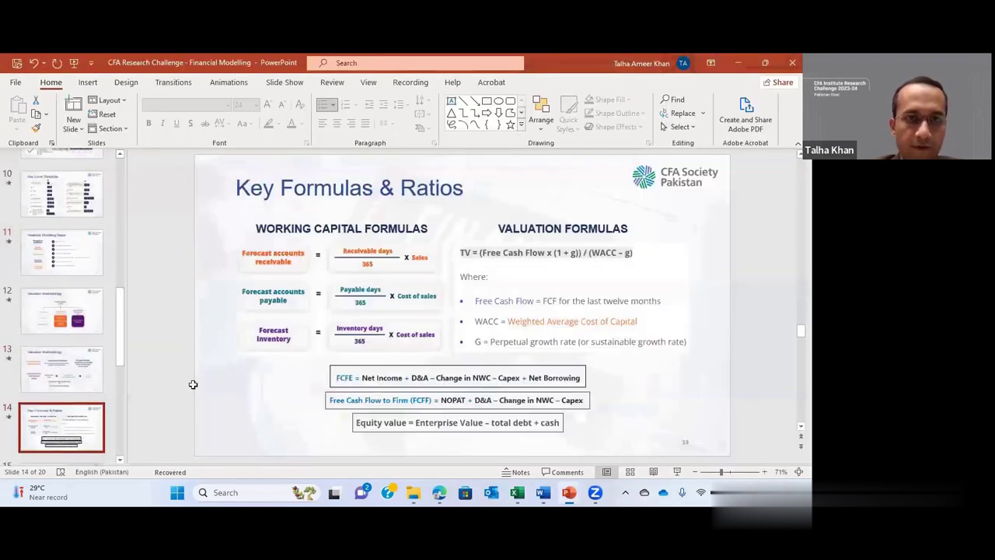
{"action": "left_click", "coordinate": [349, 286]}
Step: Return to the Excel workbook and paste the working capital formulas picture at P54 of the Fin_Stat sheet
{"action": "key", "text": "alt+Tab"}
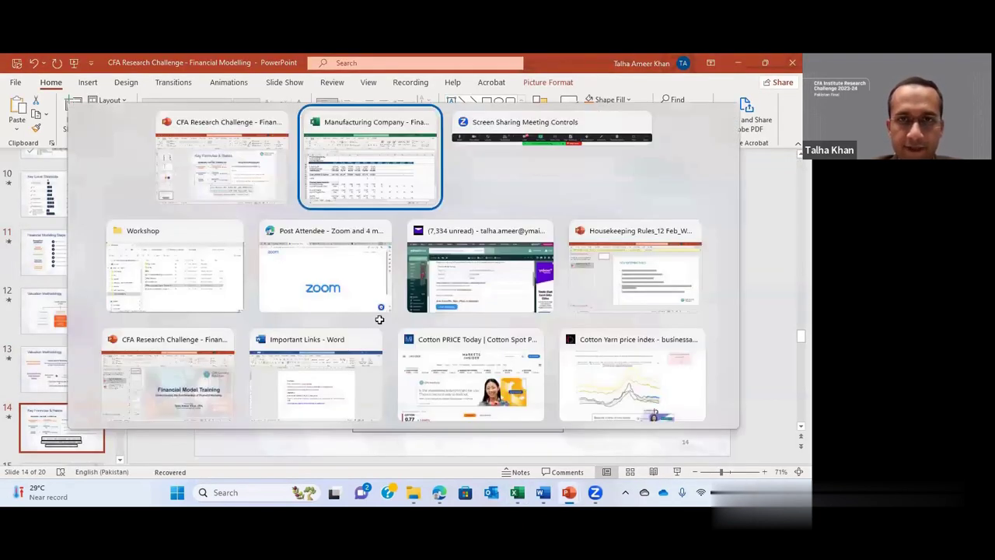
{"action": "left_click", "coordinate": [708, 371]}
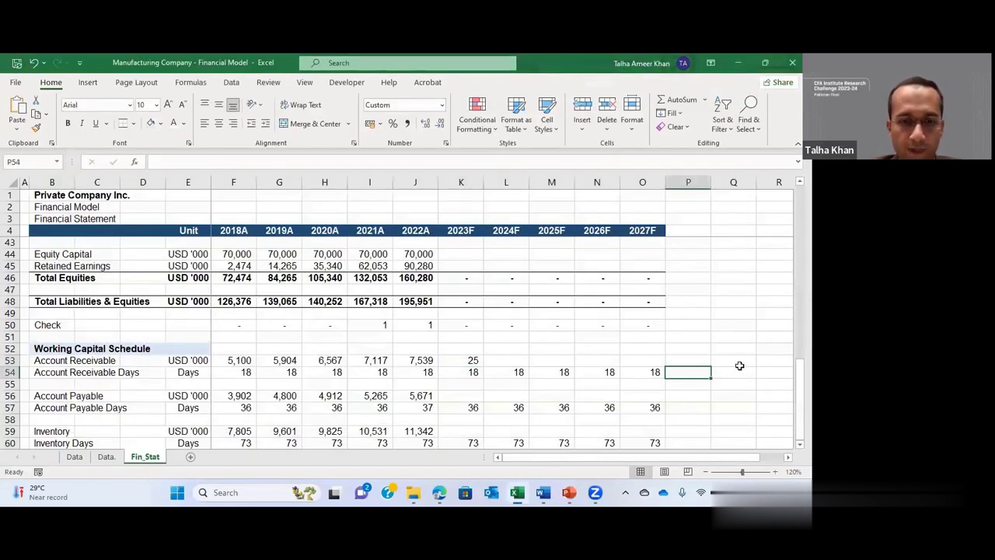
{"action": "key", "text": "ctrl+v"}
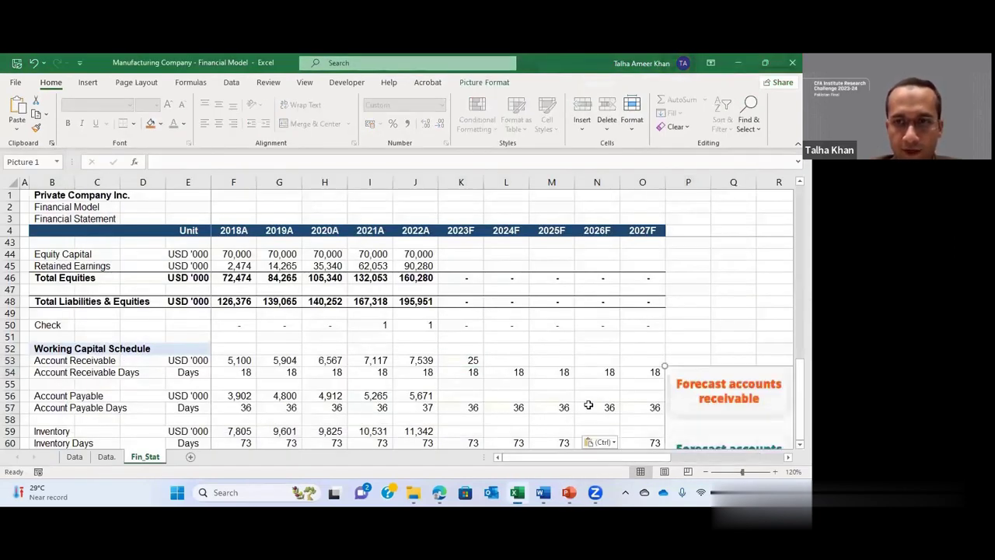
Step: Position the pasted formulas picture beside the Working Capital Schedule, just past the 2027F column and level with rows 50 to 62
{"action": "scroll", "coordinate": [588, 405], "scroll_direction": "down", "scroll_amount": 3}
{"action": "left_click_drag", "start_coordinate": [641, 457], "coordinate": [748, 463]}
{"action": "scroll", "coordinate": [759, 380], "scroll_direction": "down", "scroll_amount": 3}
{"action": "left_click_drag", "start_coordinate": [752, 348], "coordinate": [674, 303]}
{"action": "scroll", "coordinate": [513, 386], "scroll_direction": "up", "scroll_amount": 4}
{"action": "left_click_drag", "start_coordinate": [501, 392], "coordinate": [529, 353]}
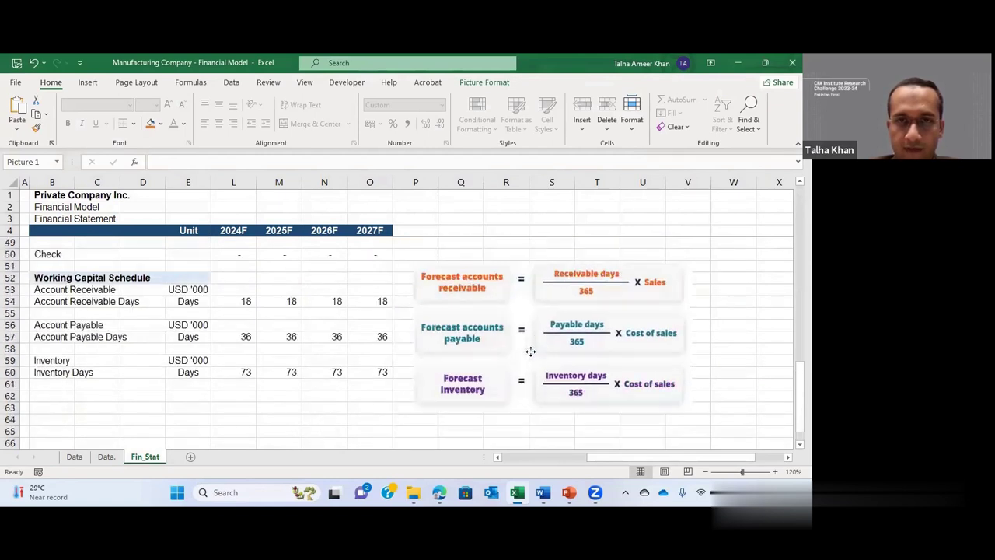
{"action": "left_click_drag", "start_coordinate": [601, 459], "coordinate": [547, 459]}
{"action": "left_click_drag", "start_coordinate": [612, 464], "coordinate": [641, 460]}
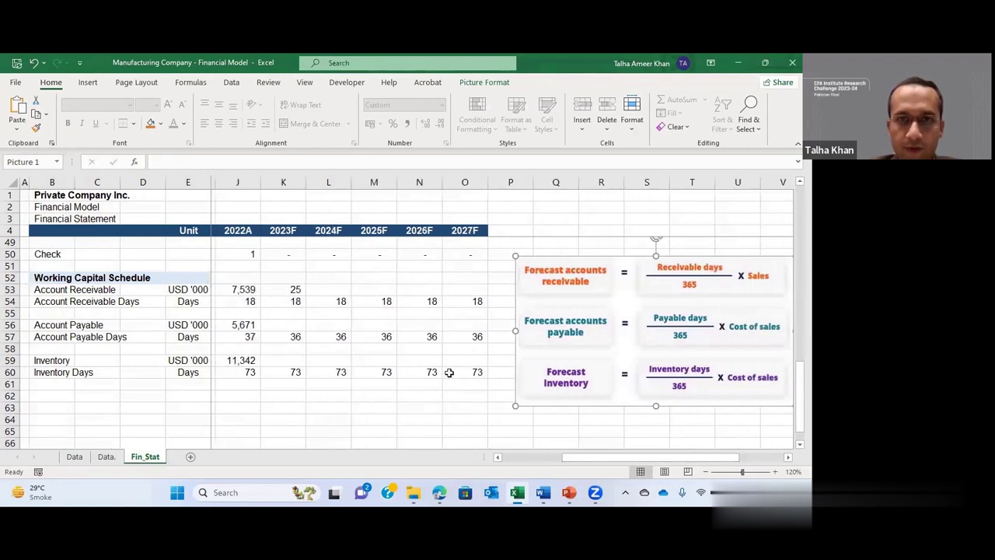
Step: Replace the 2023F Account Receivable formula in K53 with receivable days times revenue over 365, as +K54*K12/365
{"action": "left_click", "coordinate": [296, 289]}
{"action": "type", "text": "+"}
{"action": "key", "text": "Down"}
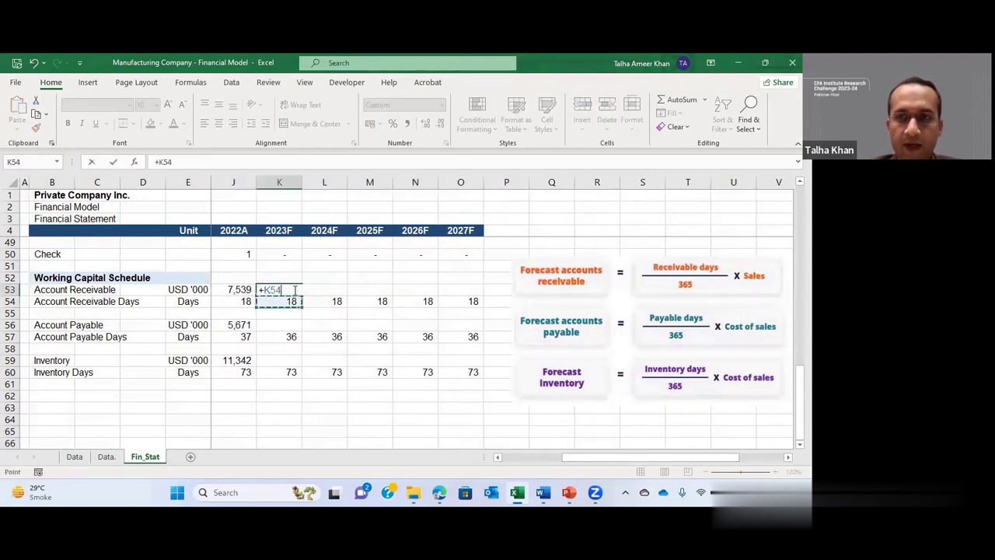
{"action": "type", "text": "*"}
{"action": "key", "text": "Up"}
{"action": "key", "text": "Up"}
{"action": "key", "text": "Up"}
{"action": "key", "text": "Up"}
{"action": "key", "text": "Up"}
{"action": "key", "text": "Up"}
{"action": "key", "text": "Up"}
{"action": "key", "text": "Up"}
{"action": "key", "text": "Up"}
{"action": "key", "text": "Up"}
{"action": "key", "text": "Up"}
{"action": "key", "text": "Up"}
{"action": "key", "text": "Up"}
{"action": "key", "text": "Up"}
{"action": "key", "text": "Up"}
{"action": "key", "text": "Up"}
{"action": "key", "text": "Up"}
{"action": "key", "text": "Up"}
{"action": "key", "text": "Up"}
{"action": "key", "text": "Up"}
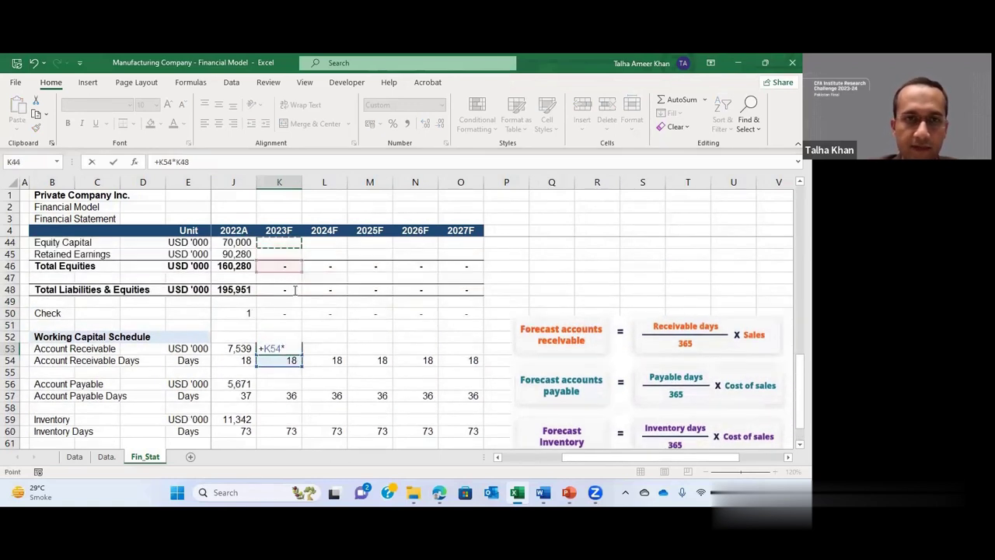
{"action": "key", "text": "Up"}
{"action": "key", "text": "Up"}
{"action": "key", "text": "Up"}
{"action": "key", "text": "Up"}
{"action": "key", "text": "Up"}
{"action": "key", "text": "Up"}
{"action": "key", "text": "Up"}
{"action": "key", "text": "Up"}
{"action": "key", "text": "Up"}
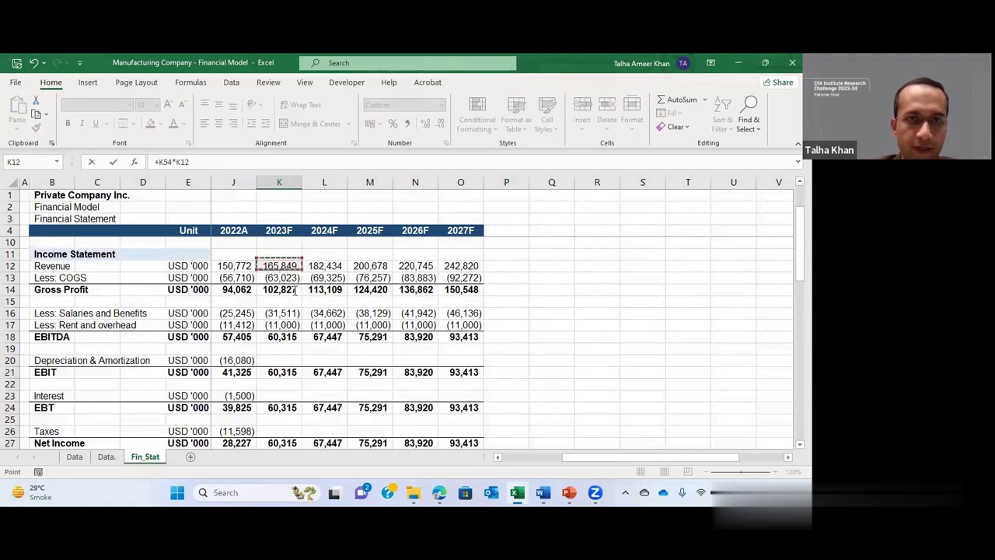
{"action": "type", "text": "/365"}
{"action": "key", "text": "Return"}
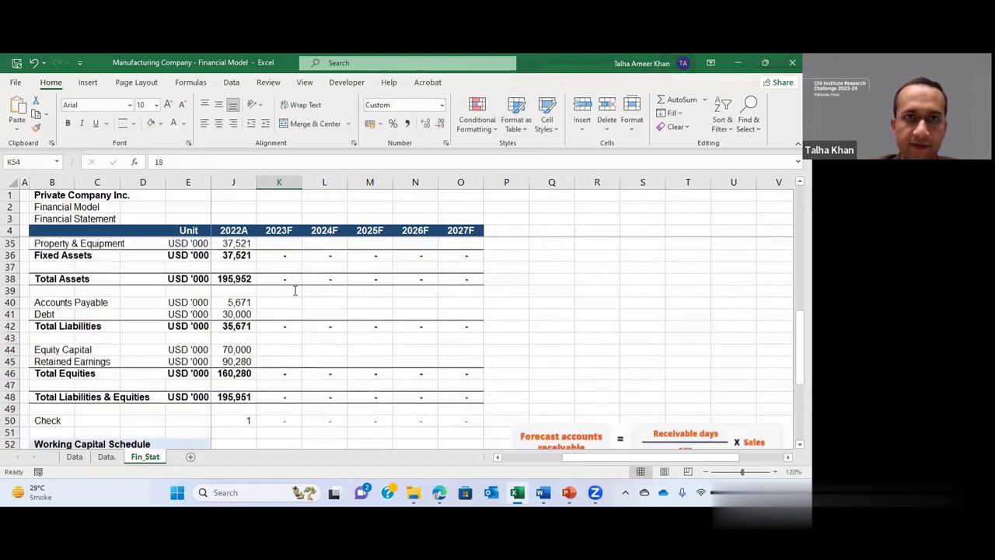
Step: Fill the Account Receivable formula in K53 across to 2027F in column O
{"action": "key", "text": "Up"}
{"action": "key", "text": "shift+Right"}
{"action": "key", "text": "shift+Right"}
{"action": "key", "text": "shift+Right"}
{"action": "key", "text": "shift+Right"}
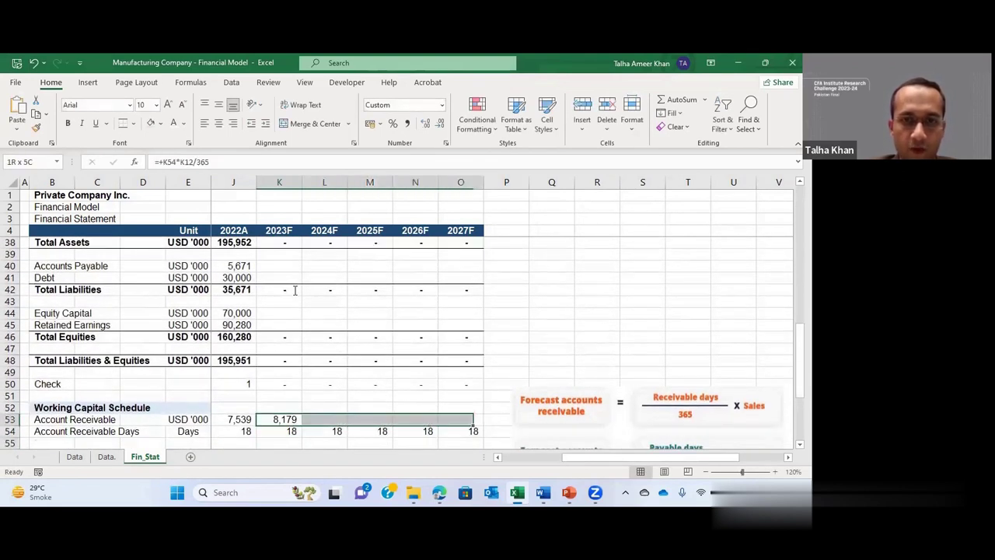
{"action": "key", "text": "ctrl+r"}
Step: Enter the 2023F Account Payable formula in K56 as negative payable days times COGS over 365, =-K57*K13/365
{"action": "key", "text": "Down"}
{"action": "key", "text": "Down"}
{"action": "key", "text": "Down"}
{"action": "key", "text": "Down"}
{"action": "key", "text": "Down"}
{"action": "key", "text": "Up"}
{"action": "key", "text": "Up"}
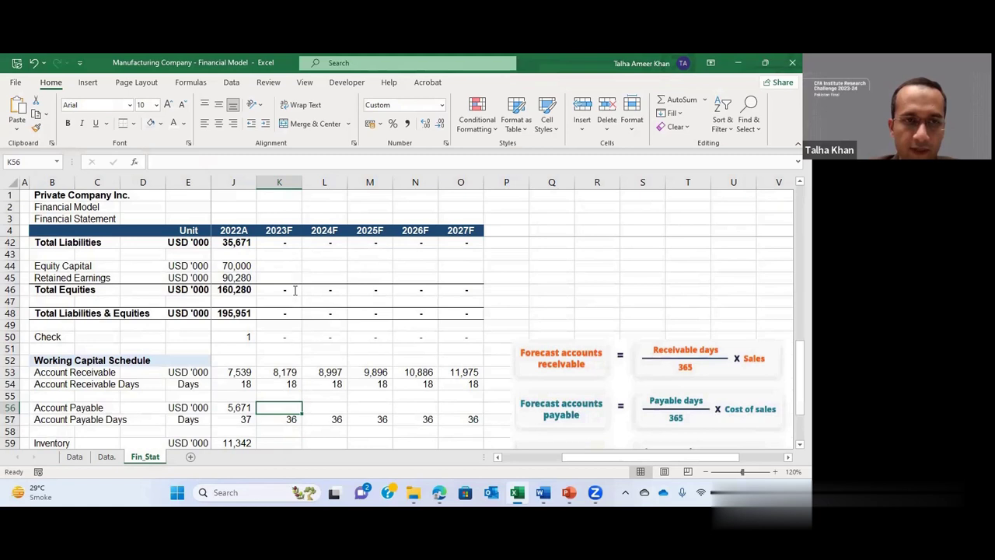
{"action": "type", "text": "+"}
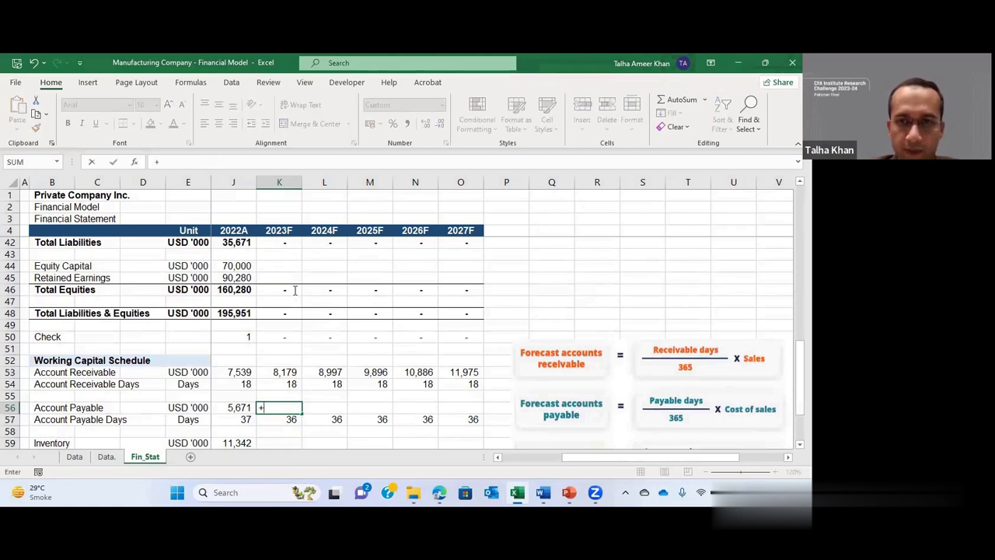
{"action": "key", "text": "Down"}
{"action": "type", "text": "*"}
{"action": "key", "text": "Up"}
{"action": "key", "text": "Up"}
{"action": "key", "text": "Up"}
{"action": "key", "text": "Up"}
{"action": "key", "text": "Up"}
{"action": "key", "text": "Up"}
{"action": "key", "text": "Up"}
{"action": "key", "text": "Up"}
{"action": "key", "text": "Up"}
{"action": "key", "text": "Up"}
{"action": "key", "text": "Up"}
{"action": "key", "text": "Up"}
{"action": "key", "text": "Up"}
{"action": "key", "text": "Up"}
{"action": "key", "text": "Up"}
{"action": "key", "text": "Up"}
{"action": "key", "text": "Up"}
{"action": "key", "text": "Up"}
{"action": "key", "text": "Up"}
{"action": "key", "text": "Up"}
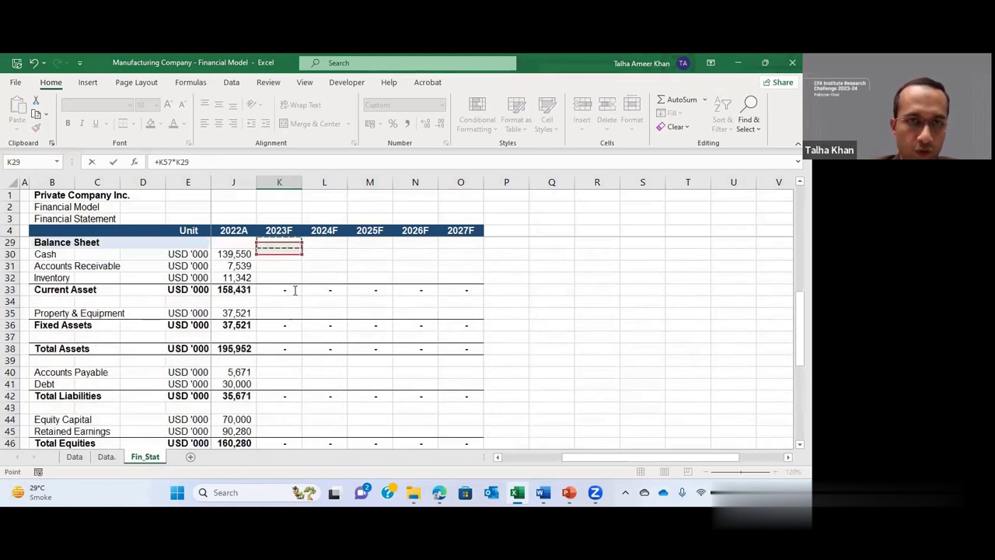
{"action": "key", "text": "Up"}
{"action": "key", "text": "Up"}
{"action": "key", "text": "Up"}
{"action": "key", "text": "Up"}
{"action": "key", "text": "Up"}
{"action": "key", "text": "Up"}
{"action": "key", "text": "Up"}
{"action": "key", "text": "Up"}
{"action": "key", "text": "Up"}
{"action": "key", "text": "Up"}
{"action": "key", "text": "Up"}
{"action": "key", "text": "Up"}
{"action": "key", "text": "Up"}
{"action": "key", "text": "Up"}
{"action": "key", "text": "Up"}
{"action": "key", "text": "Up"}
{"action": "key", "text": "Up"}
{"action": "key", "text": "Up"}
{"action": "key", "text": "Up"}
{"action": "key", "text": "Up"}
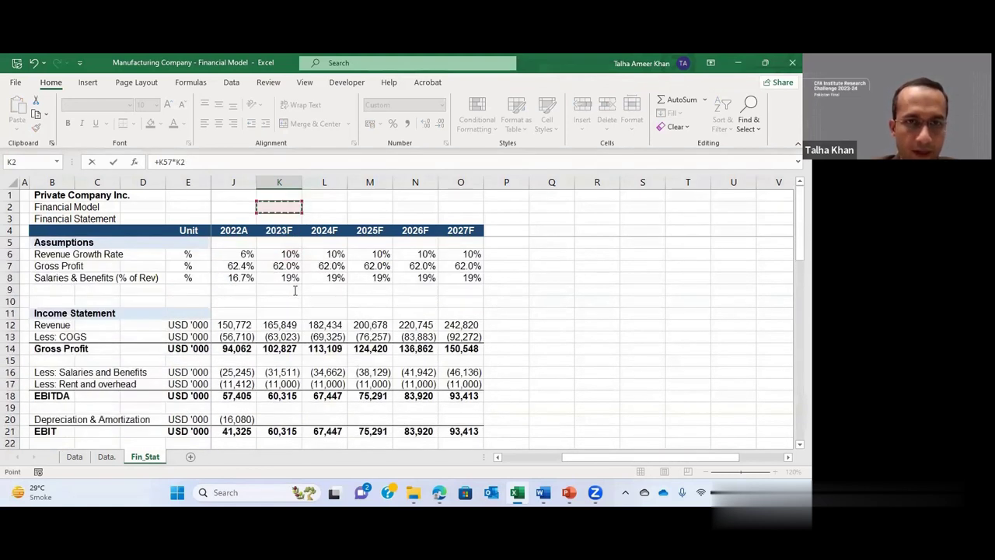
{"action": "key", "text": "Down"}
{"action": "key", "text": "Down"}
{"action": "key", "text": "Down"}
{"action": "key", "text": "Down"}
{"action": "key", "text": "Down"}
{"action": "key", "text": "Down"}
{"action": "key", "text": "Down"}
{"action": "key", "text": "Down"}
{"action": "key", "text": "Down"}
{"action": "key", "text": "Down"}
{"action": "key", "text": "Down"}
{"action": "key", "text": "Down"}
{"action": "key", "text": "Up"}
{"action": "type", "text": "/36"}
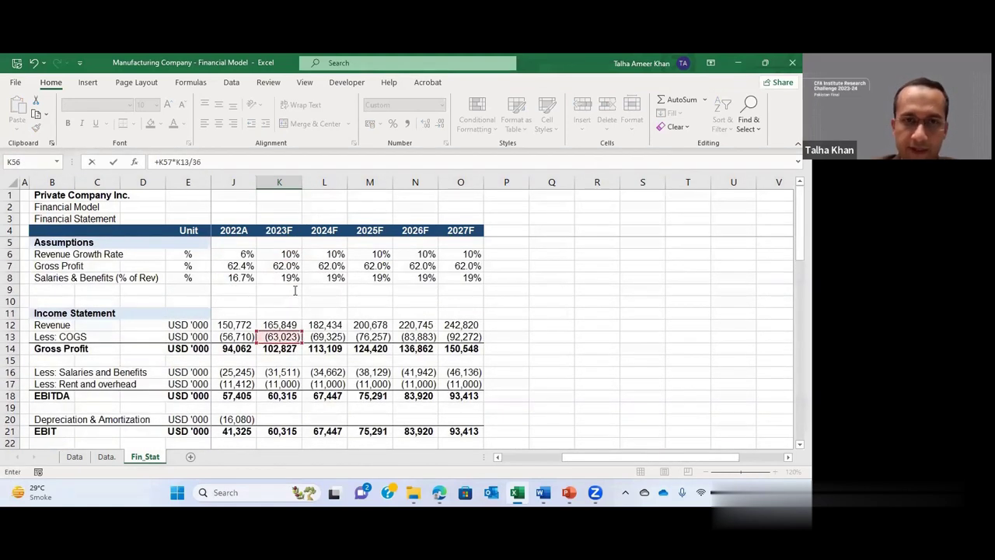
{"action": "key", "text": "F2"}
{"action": "type", "text": "5"}
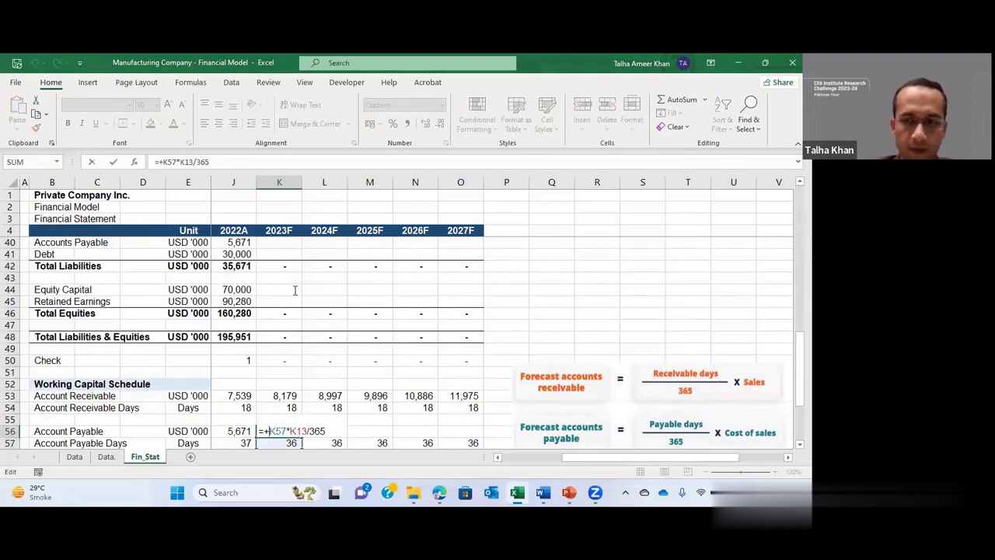
{"action": "key", "text": "Return"}
Step: Fill the Account Payable formula in K56 across to 2027F in column O
{"action": "scroll", "coordinate": [296, 290], "scroll_direction": "down", "scroll_amount": 1}
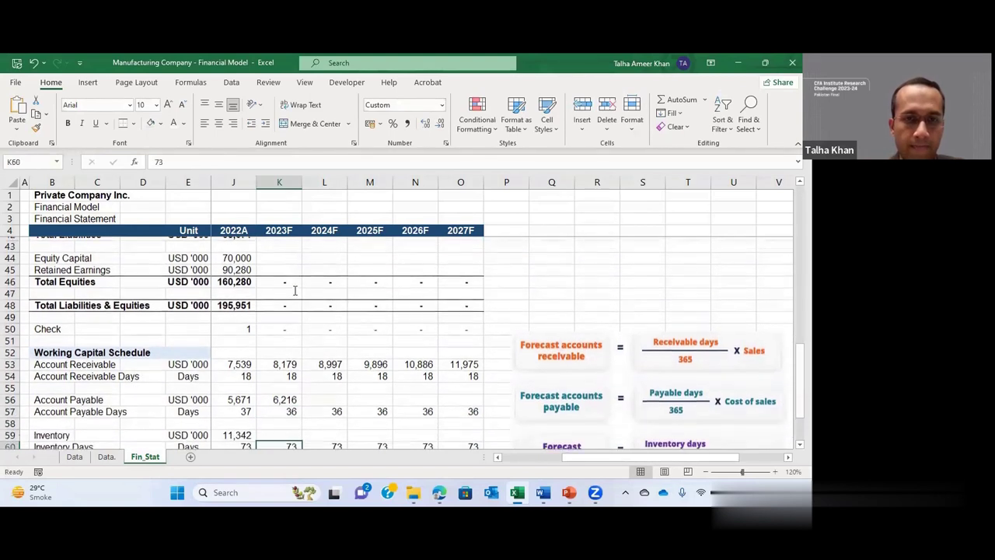
{"action": "key", "text": "Up"}
{"action": "key", "text": "shift+Right"}
{"action": "key", "text": "shift+Right"}
{"action": "key", "text": "shift+Right"}
{"action": "key", "text": "shift+Right"}
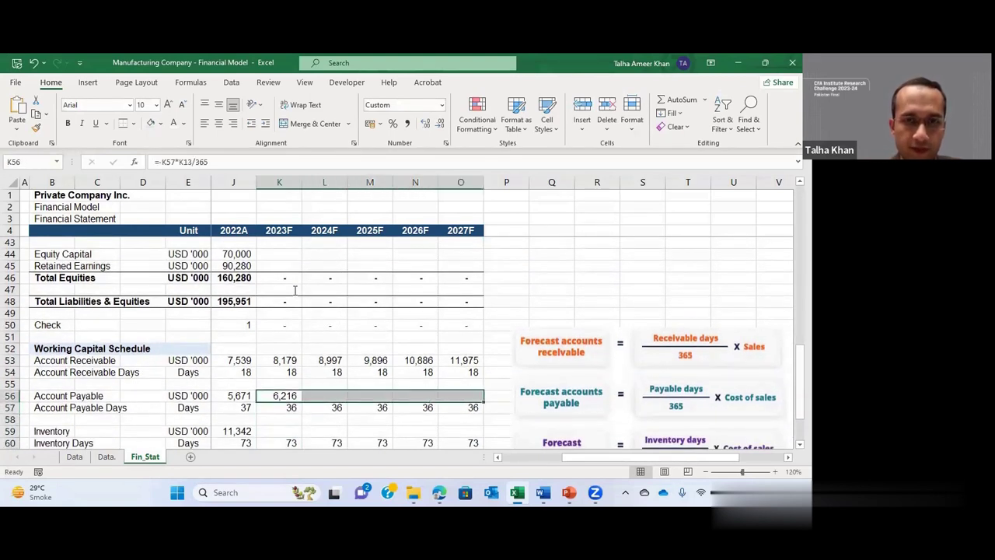
{"action": "key", "text": "ctrl+r"}
Step: Enter the 2023F Inventory formula in K59 as negative inventory days times COGS over 365, =-K60*K13/365
{"action": "key", "text": "Down"}
{"action": "key", "text": "Down"}
{"action": "key", "text": "Down"}
{"action": "key", "text": "Down"}
{"action": "key", "text": "Down"}
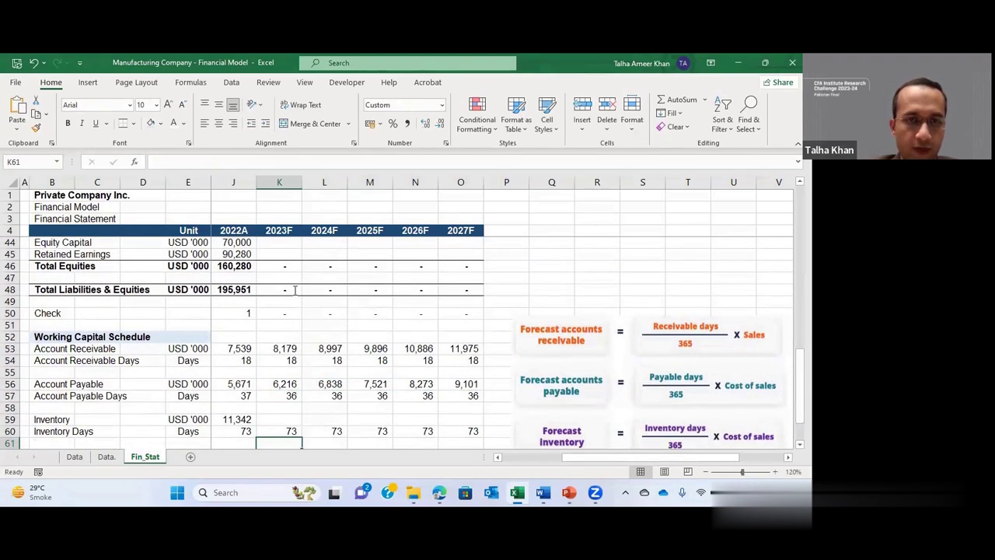
{"action": "key", "text": "Up"}
{"action": "key", "text": "Up"}
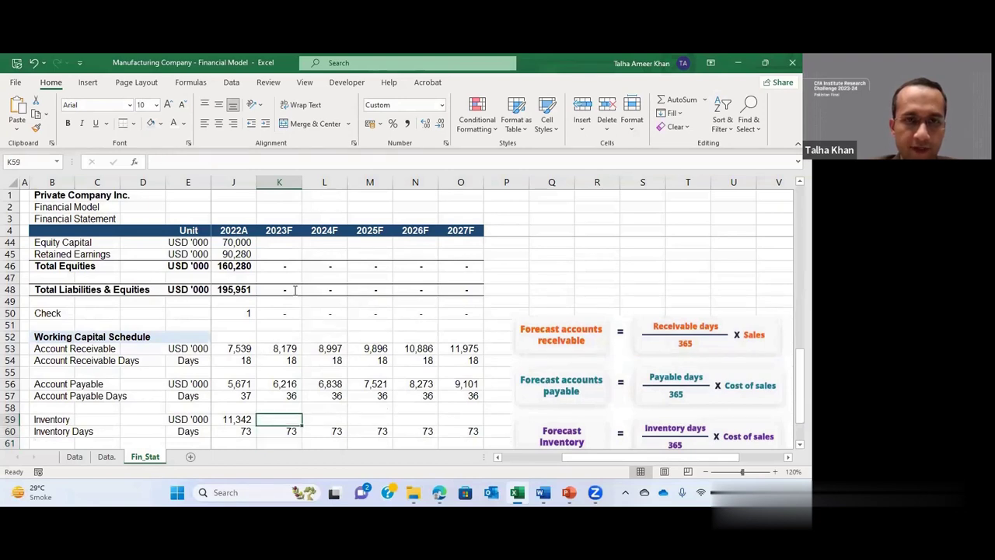
{"action": "type", "text": "+"}
{"action": "key", "text": "Down"}
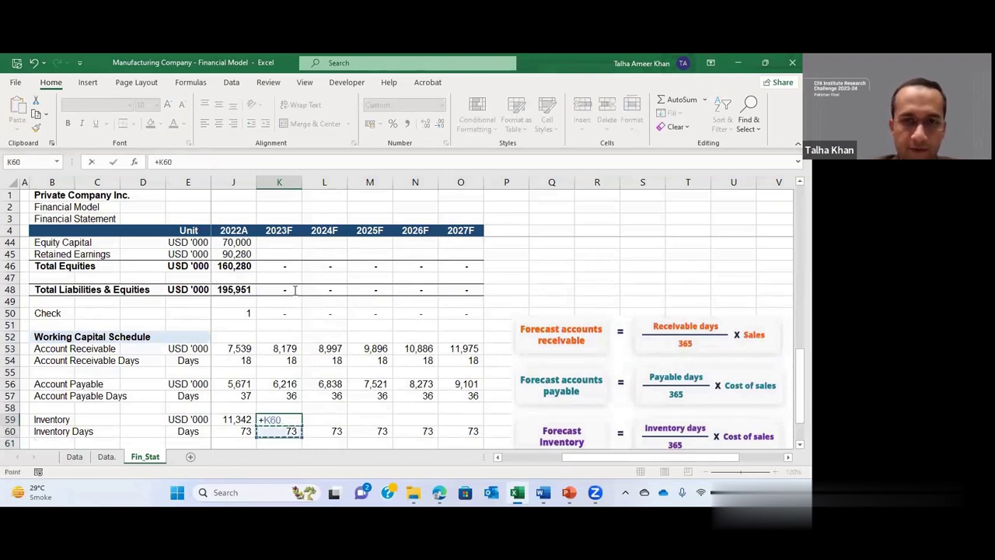
{"action": "type", "text": "*"}
{"action": "key", "text": "Up"}
{"action": "key", "text": "Up"}
{"action": "key", "text": "Up"}
{"action": "key", "text": "Up"}
{"action": "key", "text": "Up"}
{"action": "key", "text": "Up"}
{"action": "key", "text": "Up"}
{"action": "key", "text": "Up"}
{"action": "key", "text": "Up"}
{"action": "key", "text": "Up"}
{"action": "key", "text": "Up"}
{"action": "key", "text": "Up"}
{"action": "key", "text": "Up"}
{"action": "key", "text": "Up"}
{"action": "key", "text": "Up"}
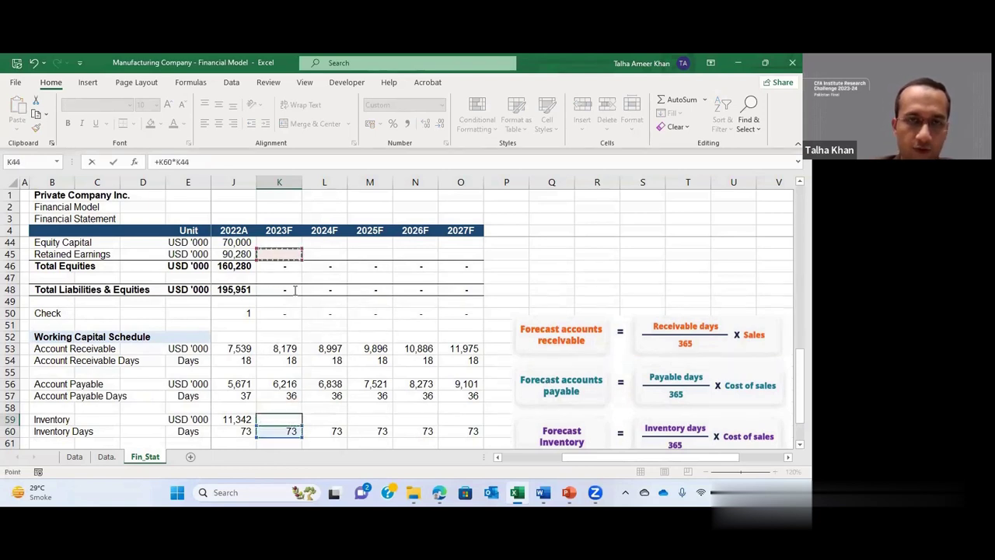
{"action": "key", "text": "Up"}
{"action": "key", "text": "Up"}
{"action": "key", "text": "Up"}
{"action": "key", "text": "Up"}
{"action": "key", "text": "Up"}
{"action": "key", "text": "Up"}
{"action": "key", "text": "Up"}
{"action": "key", "text": "Up"}
{"action": "key", "text": "Up"}
{"action": "key", "text": "Up"}
{"action": "key", "text": "Up"}
{"action": "key", "text": "Up"}
{"action": "key", "text": "Up"}
{"action": "key", "text": "Up"}
{"action": "key", "text": "Up"}
{"action": "key", "text": "Up"}
{"action": "key", "text": "Up"}
{"action": "key", "text": "Up"}
{"action": "key", "text": "Up"}
{"action": "key", "text": "Up"}
{"action": "key", "text": "Down"}
{"action": "key", "text": "Down"}
{"action": "key", "text": "Down"}
{"action": "key", "text": "Down"}
{"action": "key", "text": "Down"}
{"action": "key", "text": "Down"}
{"action": "key", "text": "Down"}
{"action": "key", "text": "Down"}
{"action": "key", "text": "Down"}
{"action": "type", "text": "/"}
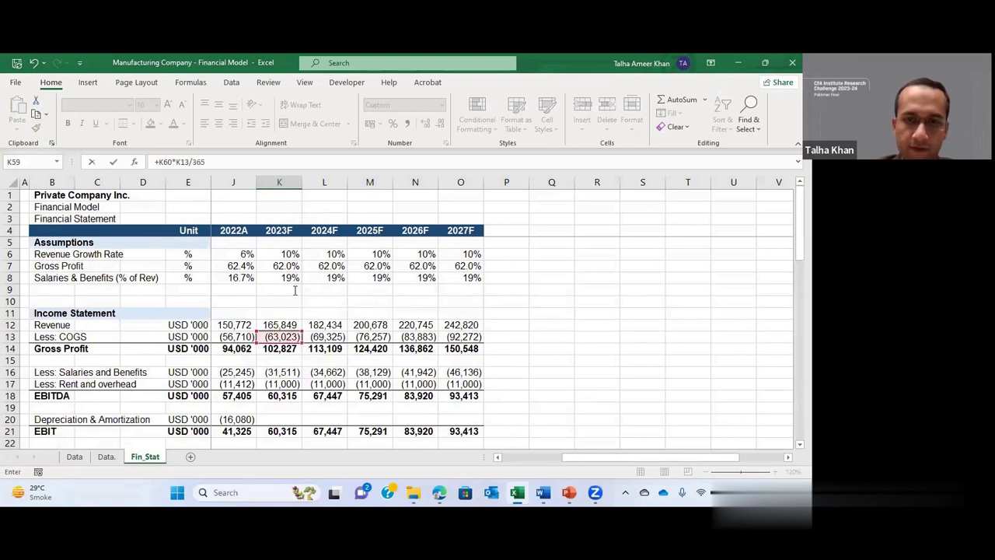
{"action": "key", "text": "F2"}
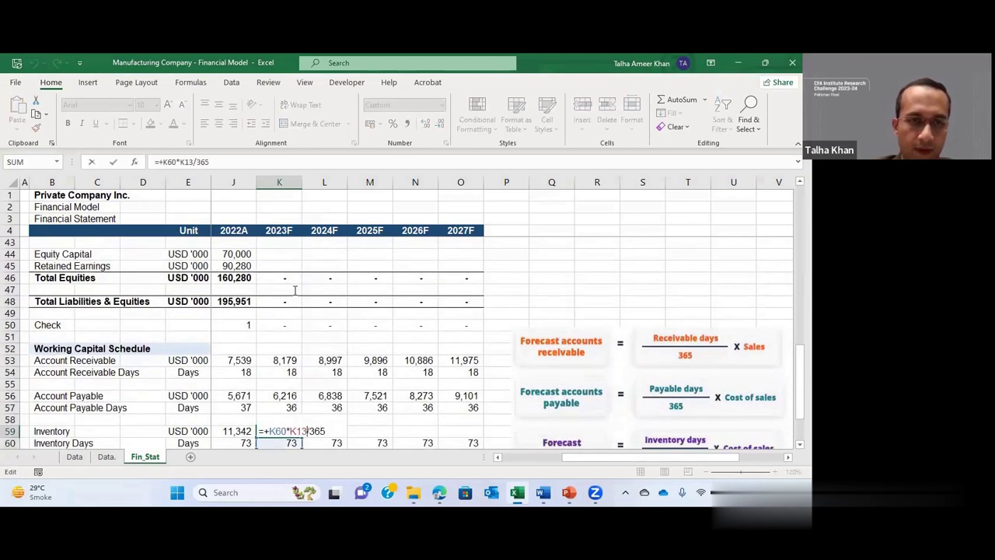
{"action": "key", "text": "BackSpace"}
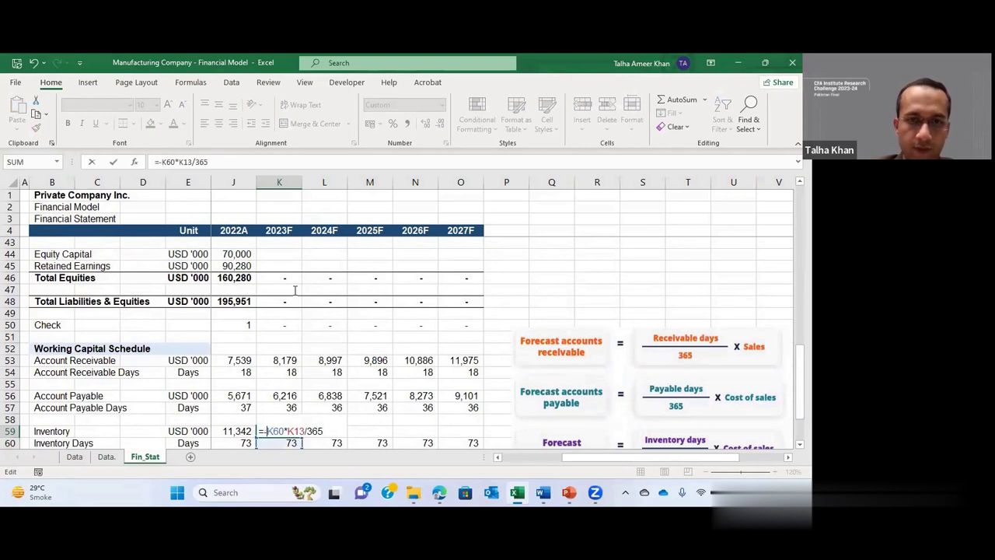
{"action": "key", "text": "ctrl+Return"}
Step: Fill the Inventory formula in K59 across to 2027F in column O
{"action": "key", "text": "shift+Right"}
{"action": "key", "text": "shift+Right"}
{"action": "key", "text": "shift+Right"}
{"action": "key", "text": "shift+Right"}
{"action": "key", "text": "ctrl+r"}
Step: Add the row label "Working Capital" in B62, below the Inventory Days row
{"action": "key", "text": "Down"}
{"action": "key", "text": "Down"}
{"action": "key", "text": "Down"}
{"action": "key", "text": "Down"}
{"action": "key", "text": "Left"}
{"action": "key", "text": "Left"}
{"action": "key", "text": "Left"}
{"action": "key", "text": "Left"}
{"action": "key", "text": "Left"}
{"action": "key", "text": "Left"}
{"action": "key", "text": "Left"}
{"action": "key", "text": "Left"}
{"action": "key", "text": "Left"}
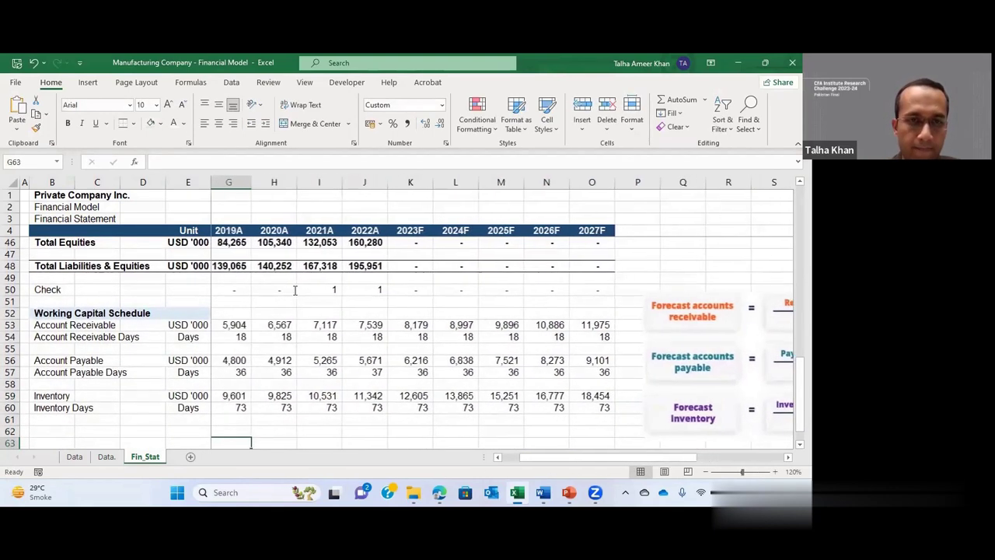
{"action": "key", "text": "Up"}
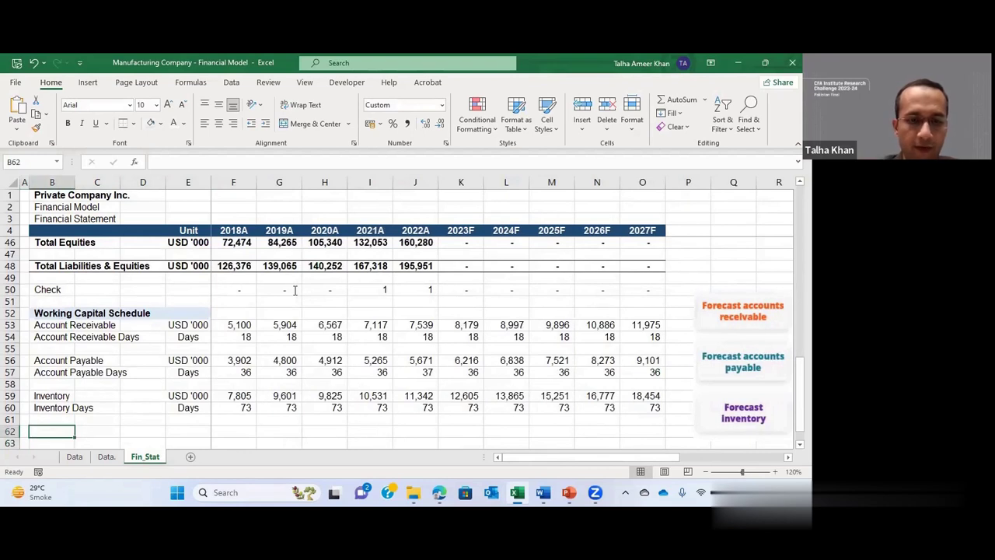
{"action": "type", "text": "Wo"}
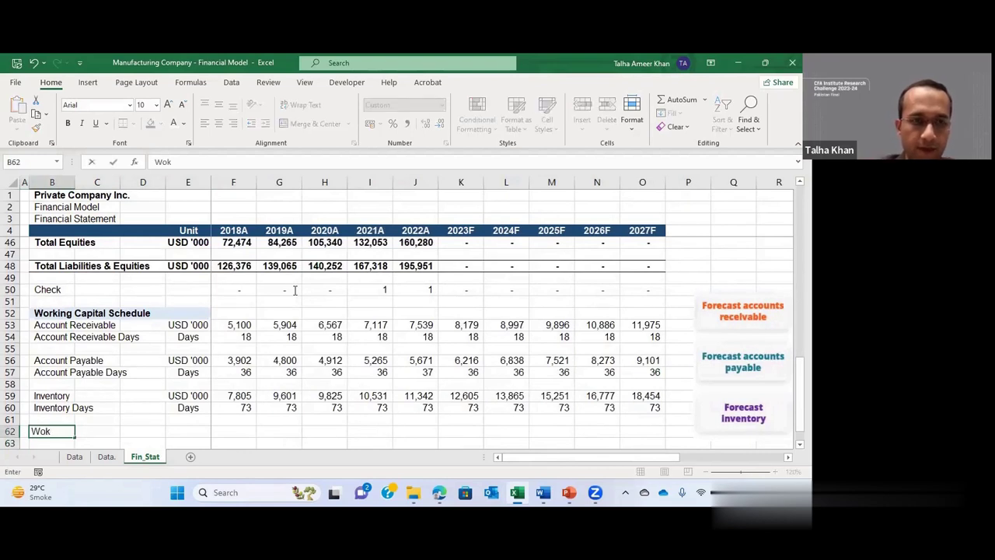
{"action": "type", "text": "rking Capit"}
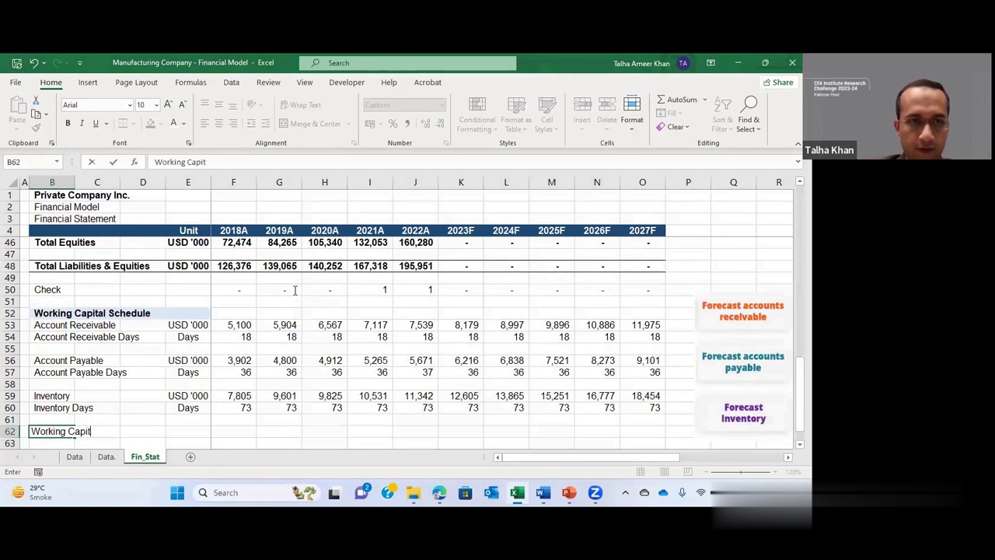
{"action": "type", "text": "al"}
{"action": "key", "text": "Return"}
{"action": "key", "text": "Up"}
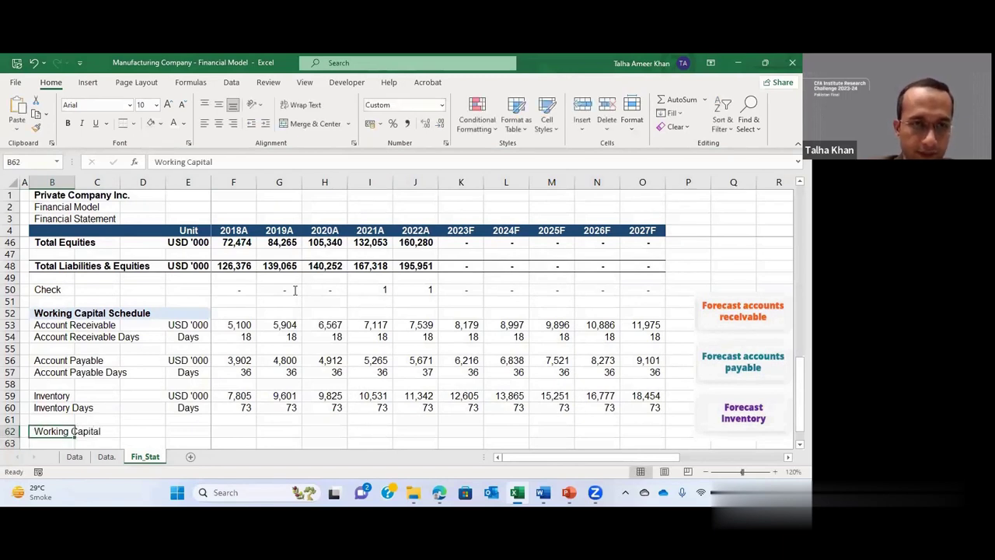
Step: Add the row label "Changes in Working Capital" in B63, directly below the Working Capital label
{"action": "key", "text": "Down"}
{"action": "type", "text": "Chan"}
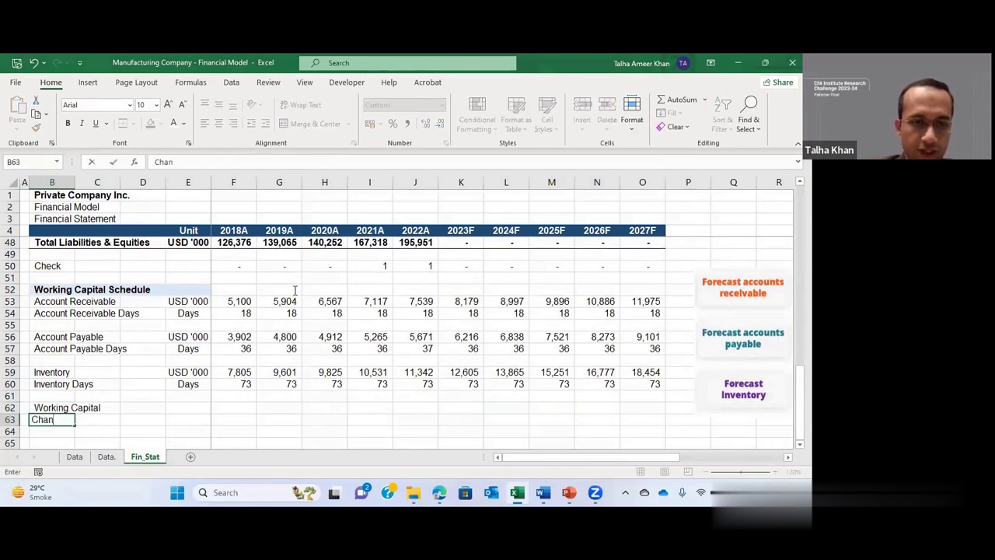
{"action": "type", "text": "ges in Worki"}
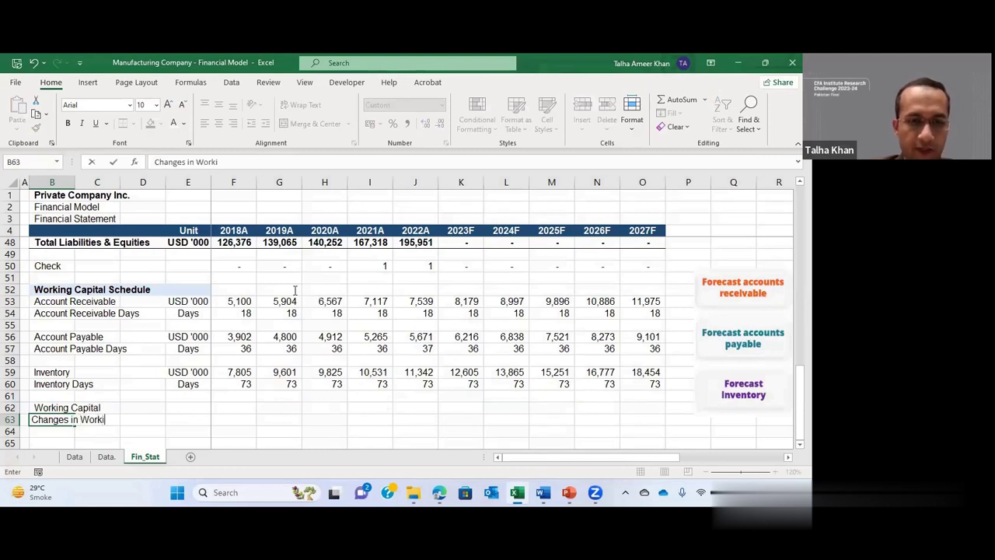
{"action": "key", "text": "BackSpace"}
{"action": "key", "text": "BackSpace"}
{"action": "key", "text": "BackSpace"}
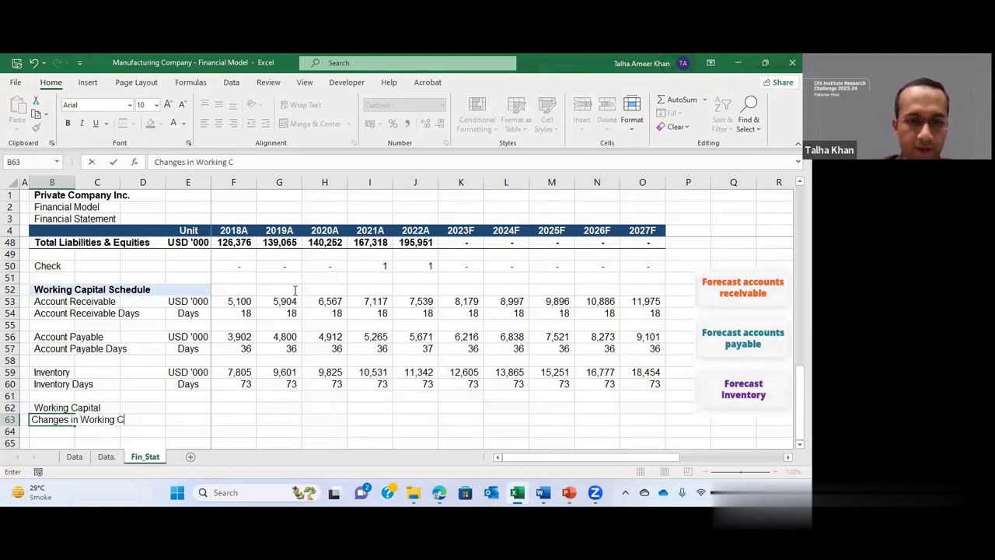
{"action": "key", "text": "Return"}
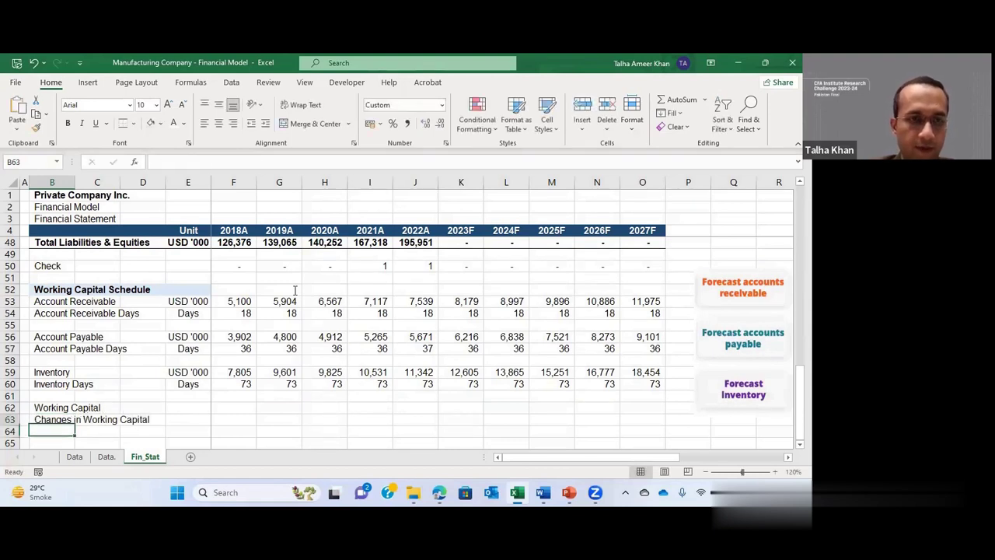
Step: Copy the unit USD '000 from the Inventory row's E59 into E62:E63 for both working capital rows
{"action": "key", "text": "Up"}
{"action": "key", "text": "Up"}
{"action": "key", "text": "Right"}
{"action": "key", "text": "Right"}
{"action": "key", "text": "Right"}
{"action": "key", "text": "Up"}
{"action": "key", "text": "Up"}
{"action": "key", "text": "Up"}
{"action": "key", "text": "ctrl+c"}
{"action": "key", "text": "Down"}
{"action": "key", "text": "Down"}
{"action": "key", "text": "Down"}
{"action": "key", "text": "shift+Down"}
{"action": "key", "text": "ctrl+v"}
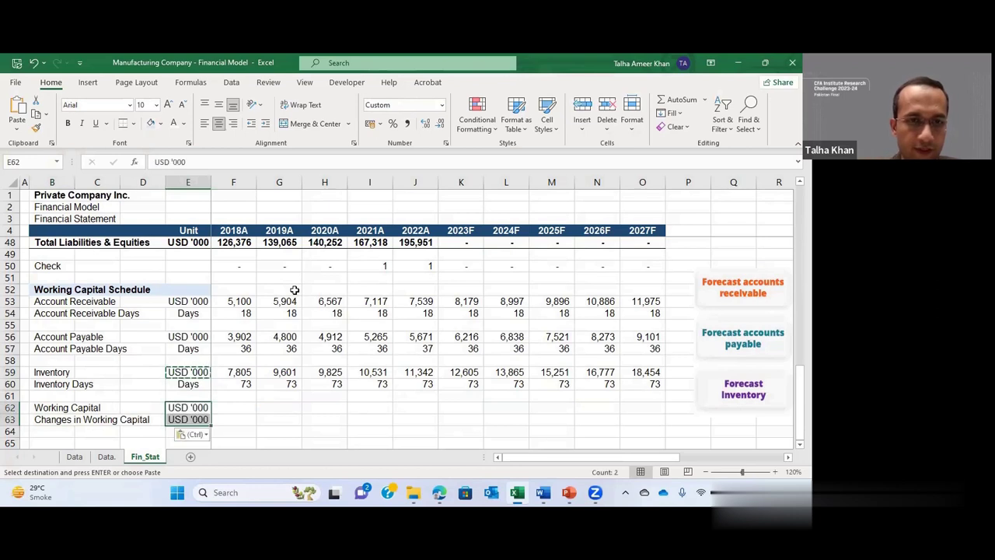
Step: Enter the 2019A Working Capital formula in G62 as receivables plus inventory minus payables, =+G53+G59-G56
{"action": "key", "text": "Right"}
{"action": "key", "text": "Right"}
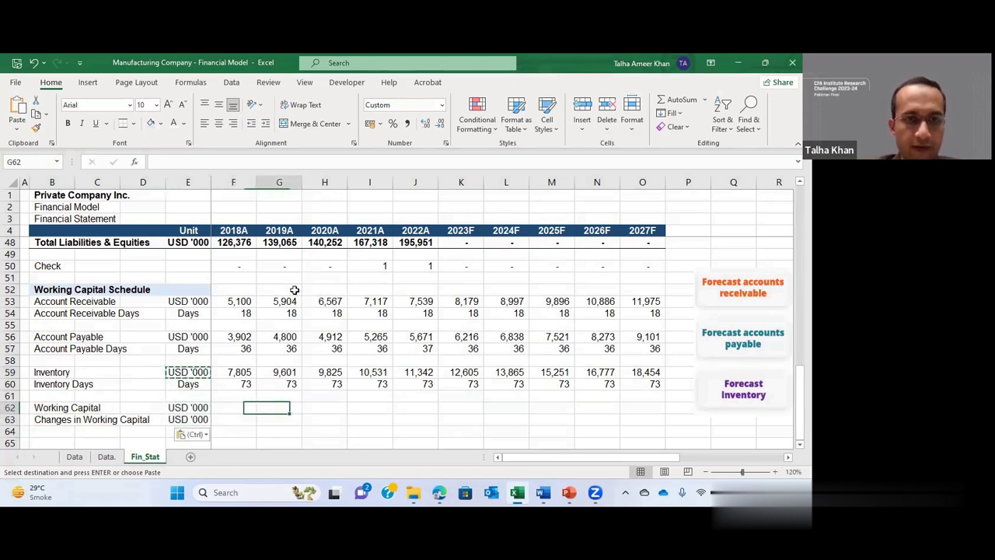
{"action": "type", "text": "+"}
{"action": "key", "text": "Up"}
{"action": "key", "text": "Up"}
{"action": "key", "text": "Up"}
{"action": "key", "text": "Up"}
{"action": "key", "text": "Up"}
{"action": "key", "text": "Up"}
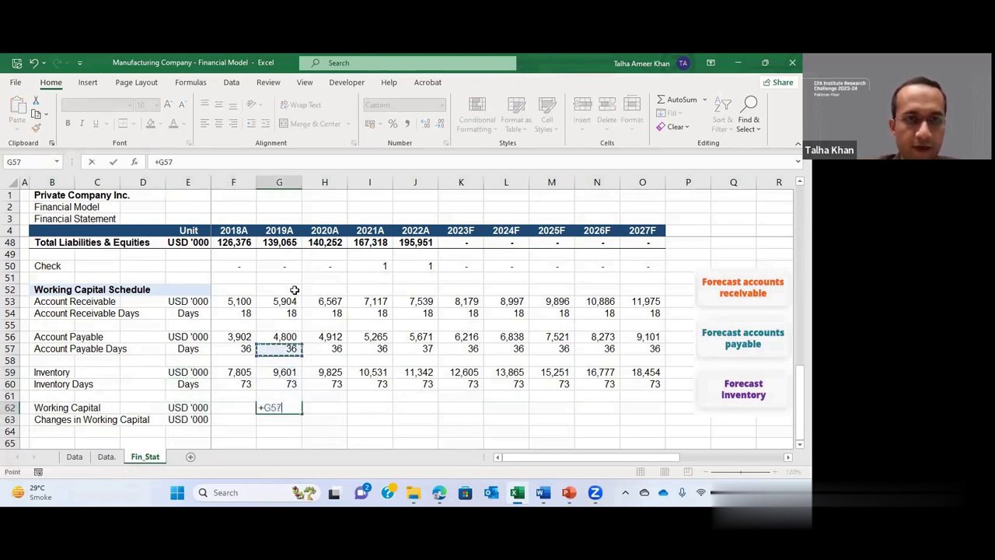
{"action": "key", "text": "Up"}
{"action": "key", "text": "Up"}
{"action": "key", "text": "Up"}
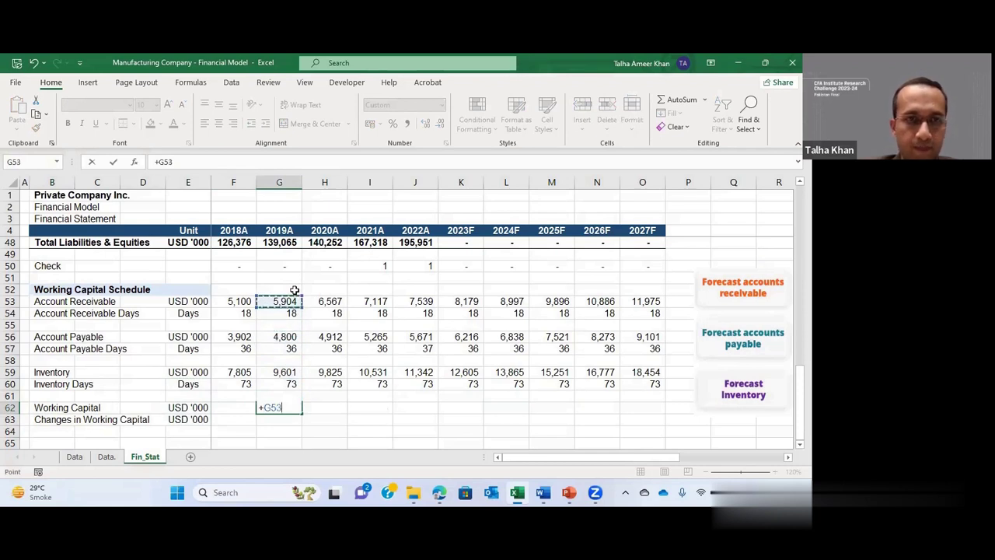
{"action": "type", "text": "+"}
{"action": "key", "text": "Up"}
{"action": "key", "text": "Up"}
{"action": "key", "text": "Up"}
{"action": "type", "text": "-"}
{"action": "key", "text": "Up"}
{"action": "key", "text": "Up"}
{"action": "key", "text": "Up"}
{"action": "key", "text": "Up"}
{"action": "key", "text": "Up"}
{"action": "key", "text": "Up"}
{"action": "key", "text": "Return"}
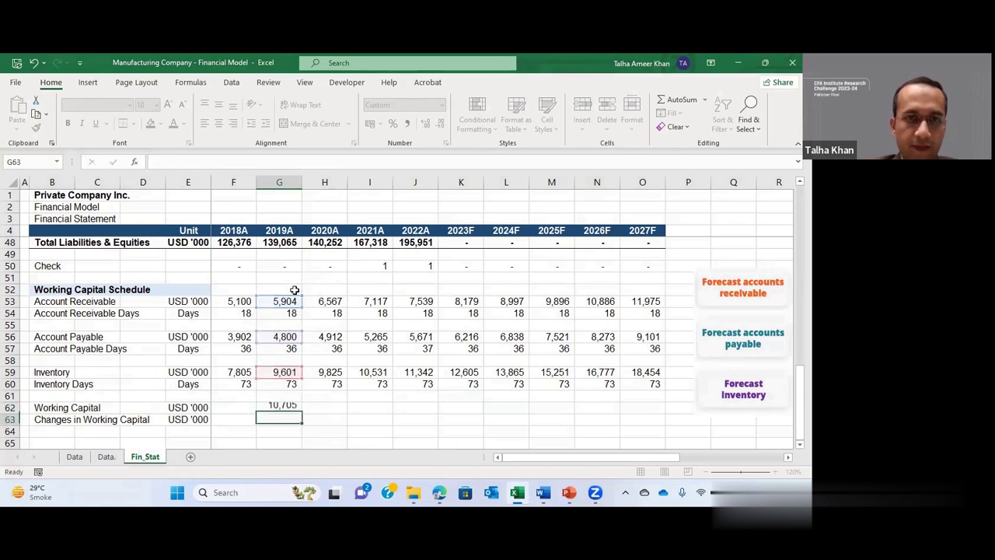
Step: Fill the Working Capital formula in G62 across to 2027F in column O
{"action": "key", "text": "Up"}
{"action": "key", "text": "shift+Right"}
{"action": "key", "text": "shift+Right"}
{"action": "key", "text": "shift+Right"}
{"action": "key", "text": "shift+Right"}
{"action": "key", "text": "shift+Right"}
{"action": "key", "text": "shift+Right"}
{"action": "key", "text": "shift+Right"}
{"action": "key", "text": "shift+Right"}
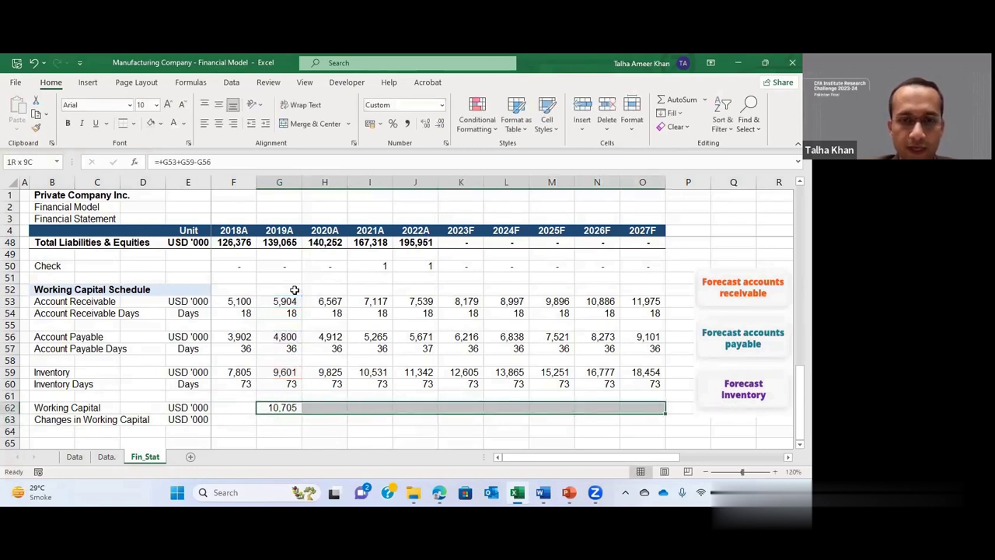
{"action": "key", "text": "ctrl+r"}
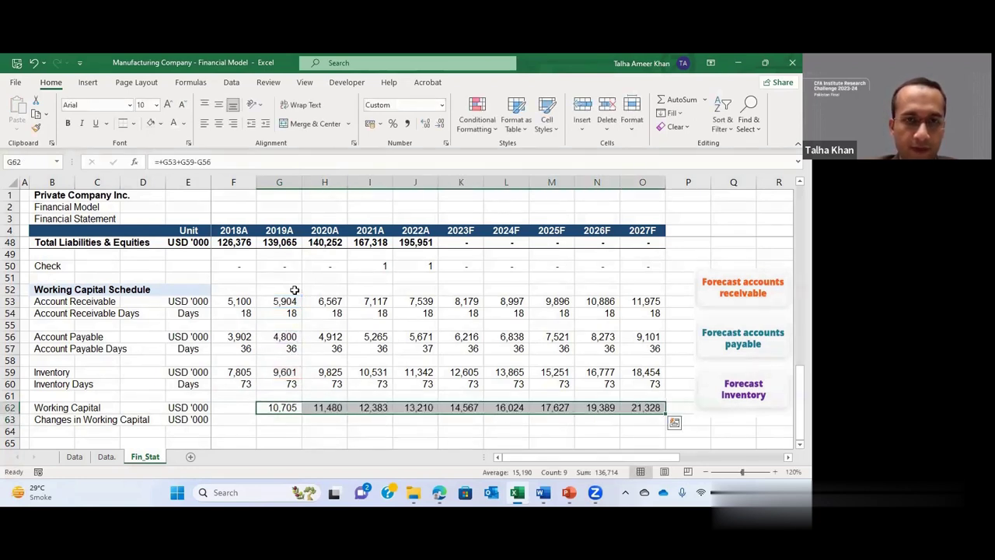
Step: Copy the Working Capital formula into F62 for 2018A as well
{"action": "key", "text": "Left"}
{"action": "key", "text": "Right"}
{"action": "key", "text": "Left"}
{"action": "key", "text": "ctrl+v"}
{"action": "key", "text": "Down"}
{"action": "key", "text": "Right"}
{"action": "type", "text": "+"}
{"action": "key", "text": "Escape"}
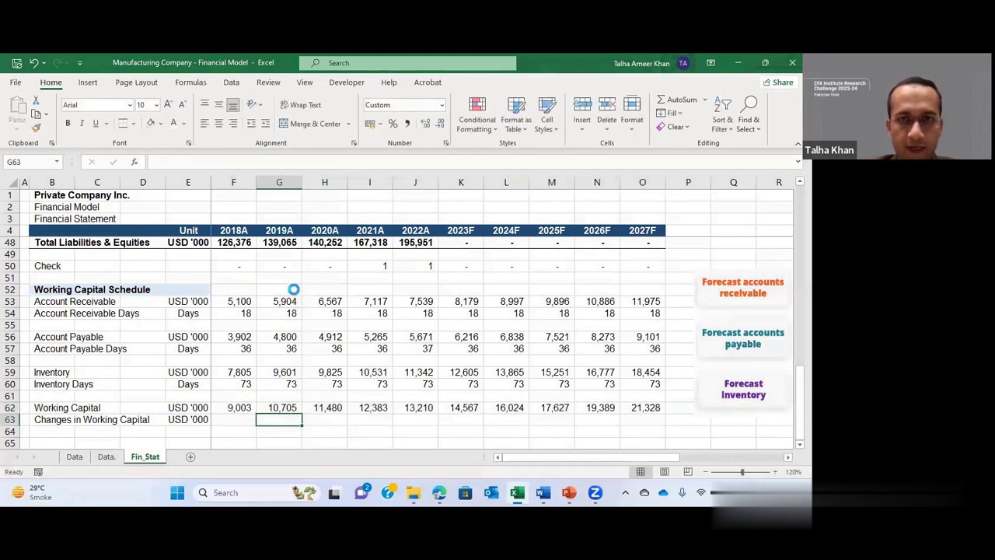
Step: Enter the 2023F Changes in Working Capital formula in K63 as prior-year minus current-year working capital, =+J62-K62
{"action": "key", "text": "Right"}
{"action": "key", "text": "Right"}
{"action": "key", "text": "Right"}
{"action": "key", "text": "Right"}
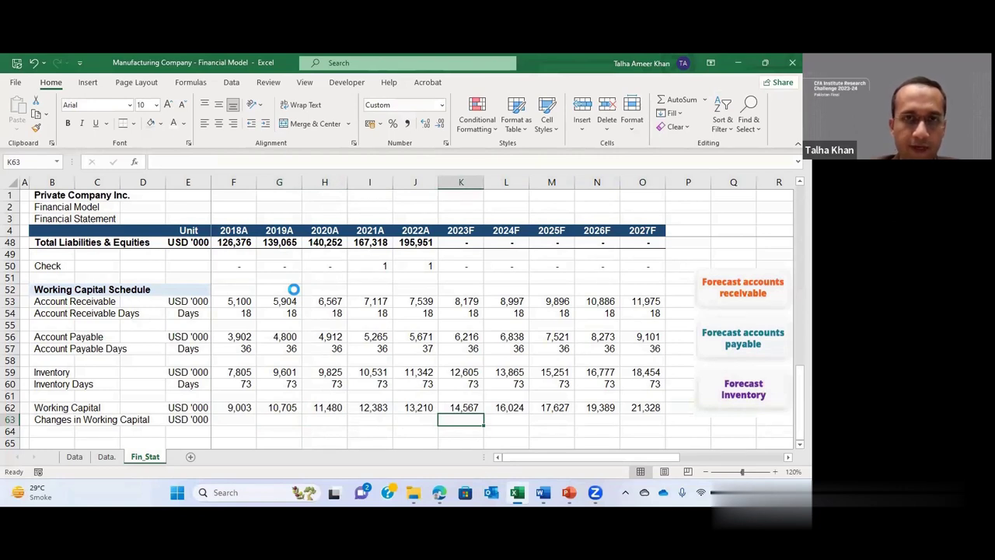
{"action": "type", "text": "+"}
{"action": "key", "text": "Up"}
{"action": "key", "text": "Left"}
{"action": "type", "text": "-"}
{"action": "key", "text": "Up"}
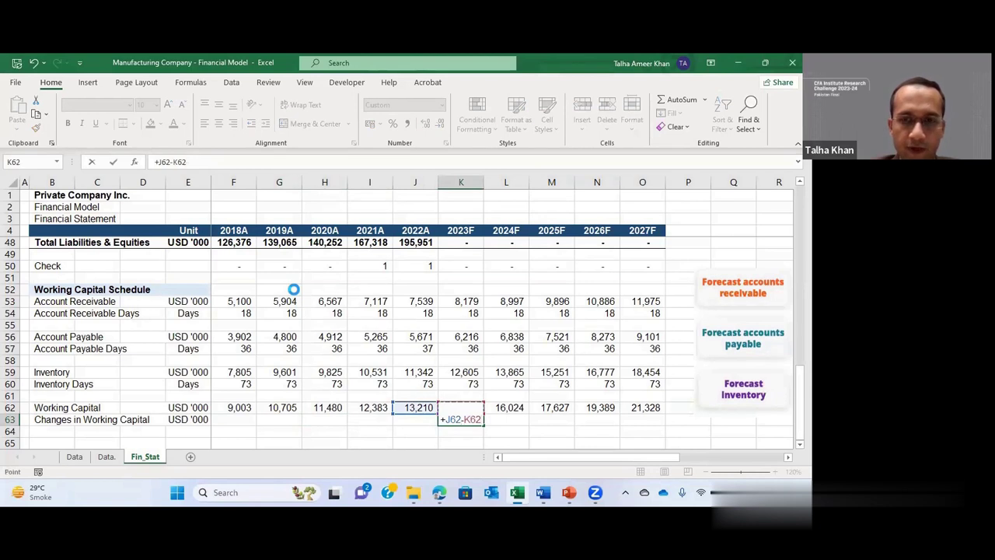
{"action": "key", "text": "ctrl+Return"}
Step: Fill the Changes in Working Capital formula in K63 across to 2027F in column O
{"action": "key", "text": "shift+Right"}
{"action": "key", "text": "shift+Right"}
{"action": "left_click_drag", "start_coordinate": [659, 420], "coordinate": [662, 420]}
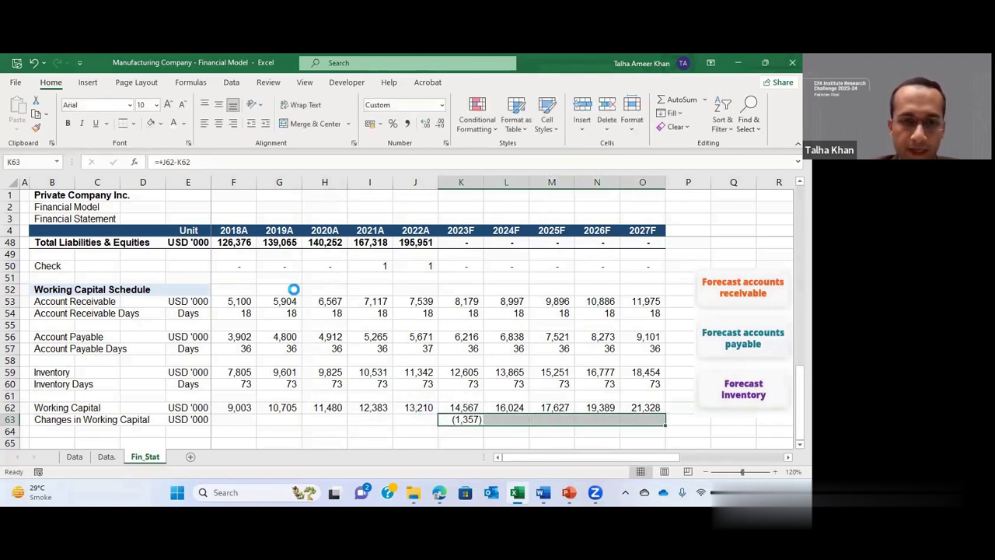
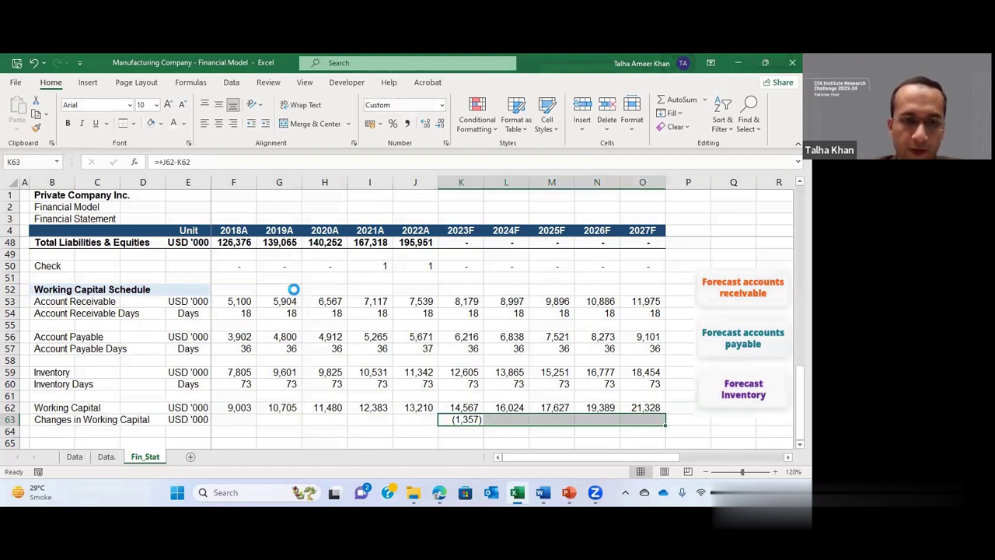
{"action": "key", "text": "ctrl+r"}
Step: Copy the formatted Working Capital Schedule heading from B52:E52 to row 65, starting at B65
{"action": "key", "text": "Down"}
{"action": "key", "text": "Down"}
{"action": "key", "text": "Left"}
{"action": "key", "text": "Left"}
{"action": "key", "text": "Left"}
{"action": "key", "text": "Left"}
{"action": "key", "text": "Left"}
{"action": "key", "text": "Left"}
{"action": "key", "text": "Left"}
{"action": "key", "text": "Left"}
{"action": "key", "text": "Left"}
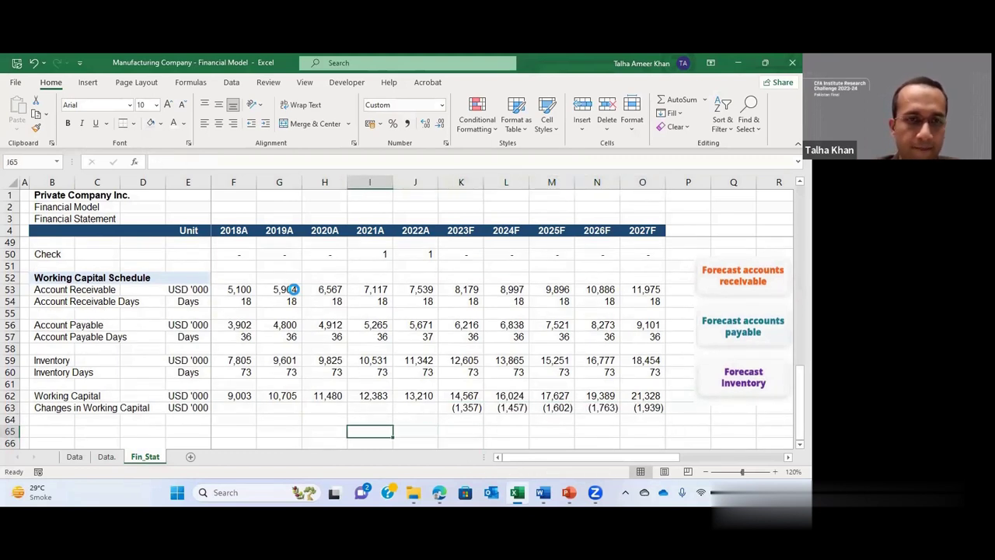
{"action": "key", "text": "Up"}
{"action": "key", "text": "Up"}
{"action": "key", "text": "Up"}
{"action": "key", "text": "Up"}
{"action": "key", "text": "Up"}
{"action": "key", "text": "Up"}
{"action": "key", "text": "Up"}
{"action": "key", "text": "Up"}
{"action": "key", "text": "Up"}
{"action": "key", "text": "Up"}
{"action": "key", "text": "Up"}
{"action": "key", "text": "Up"}
{"action": "key", "text": "Up"}
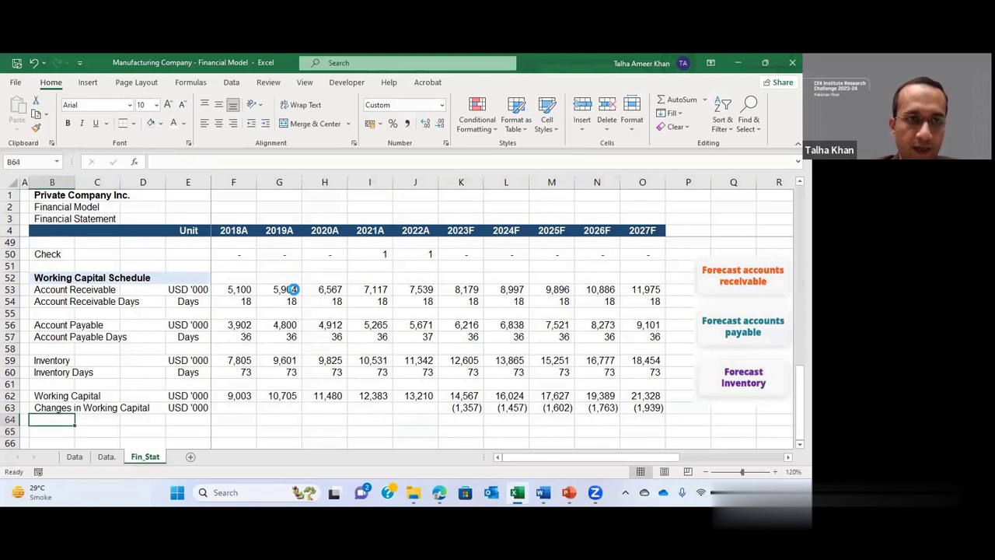
{"action": "key", "text": "shift+Right"}
{"action": "key", "text": "shift+Right"}
{"action": "key", "text": "shift+Right"}
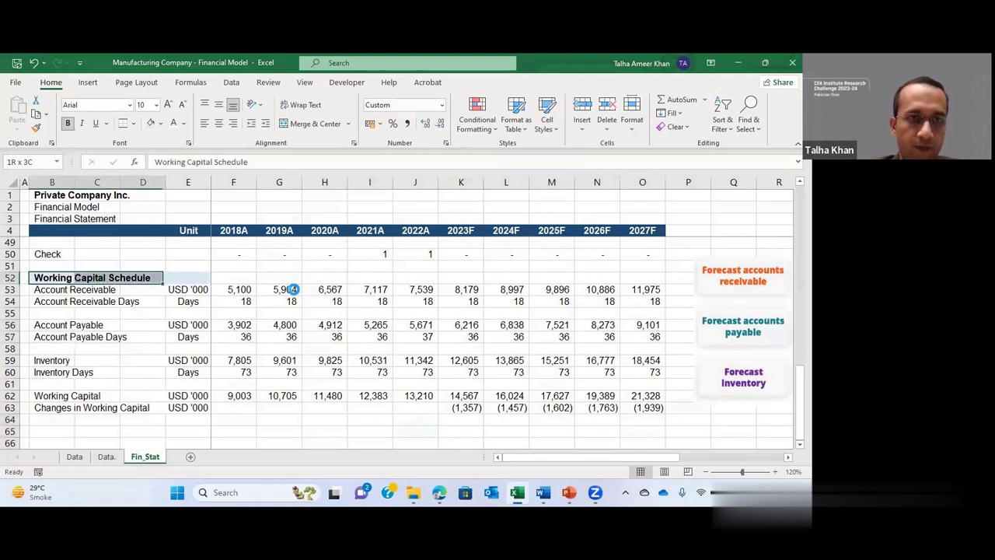
{"action": "key", "text": "ctrl+c"}
{"action": "key", "text": "Down"}
{"action": "key", "text": "Down"}
{"action": "key", "text": "Down"}
{"action": "key", "text": "Down"}
{"action": "key", "text": "Down"}
{"action": "key", "text": "Down"}
{"action": "key", "text": "Down"}
{"action": "key", "text": "Down"}
{"action": "key", "text": "Down"}
{"action": "key", "text": "Down"}
{"action": "key", "text": "Down"}
{"action": "key", "text": "Down"}
{"action": "key", "text": "Down"}
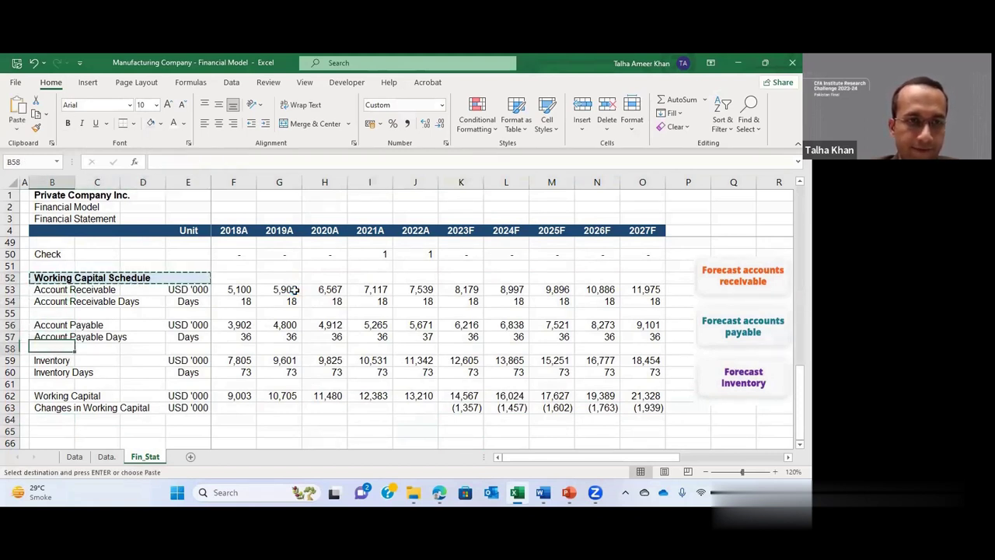
{"action": "key", "text": "Return"}
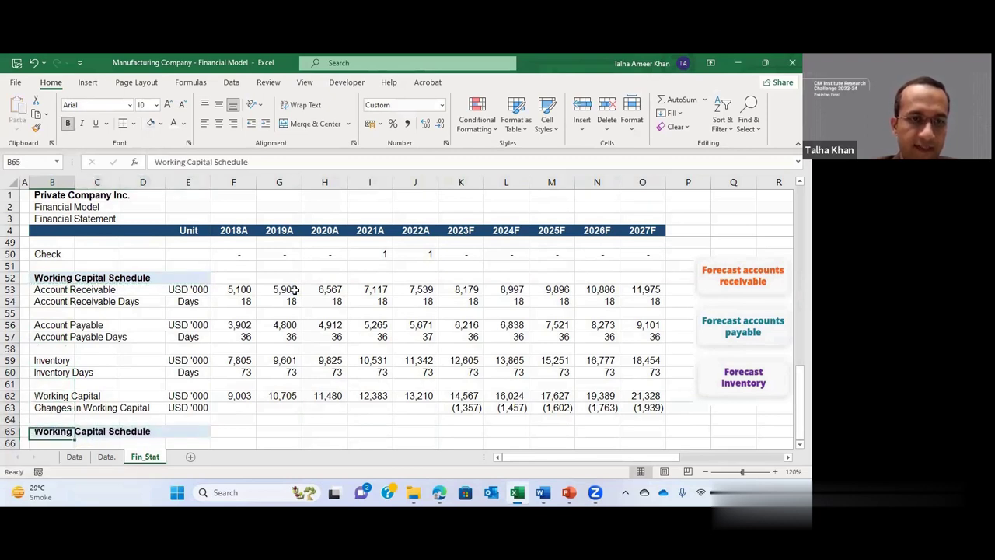
Step: Change the copied heading in B65 to "Fixed Asset Schedule"
{"action": "key", "text": "F2"}
{"action": "key", "text": "Home"}
{"action": "key", "text": "ctrl+shift+Right"}
{"action": "key", "text": "ctrl+shift+Right"}
{"action": "key", "text": "Delete"}
{"action": "type", "text": "Fixed Asset"}
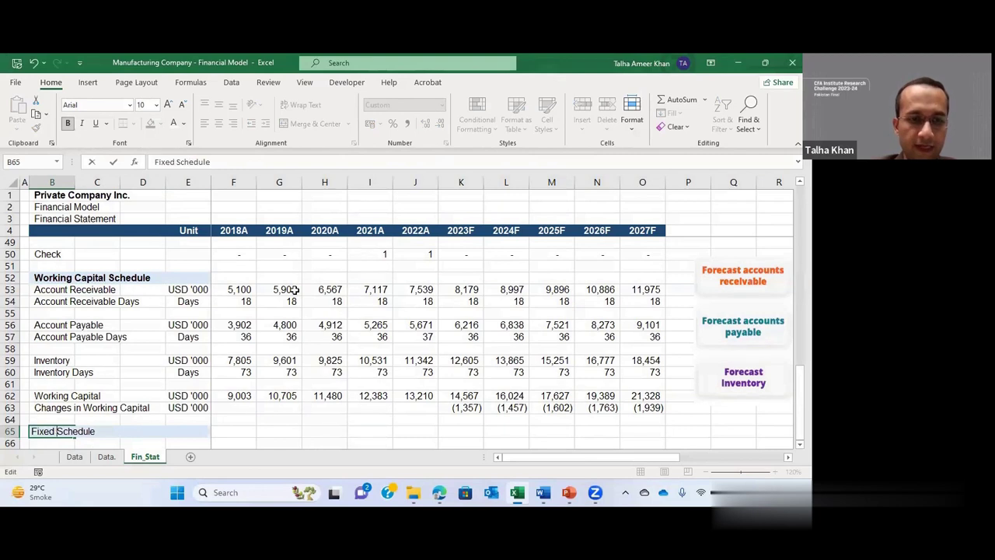
{"action": "key", "text": "Return"}
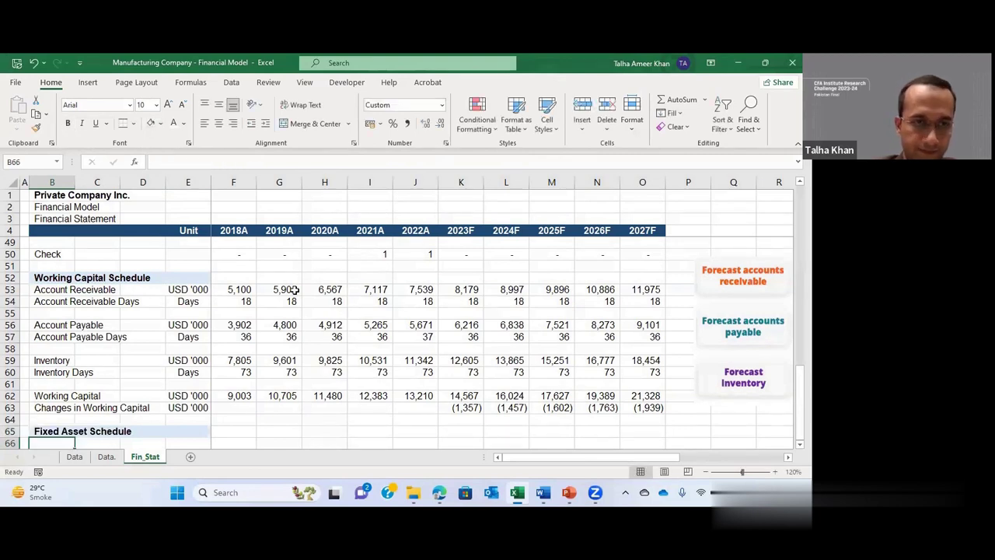
Step: Add the row label "Opening Balance" in B66, directly below the Fixed Asset Schedule heading
{"action": "key", "text": "Down"}
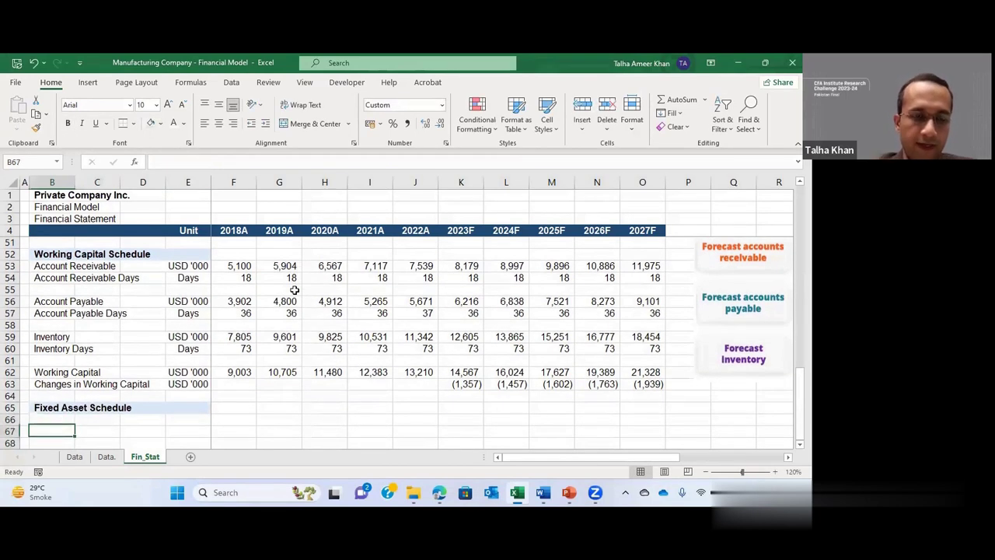
{"action": "scroll", "coordinate": [295, 290], "scroll_direction": "down", "scroll_amount": 1}
{"action": "key", "text": "Up"}
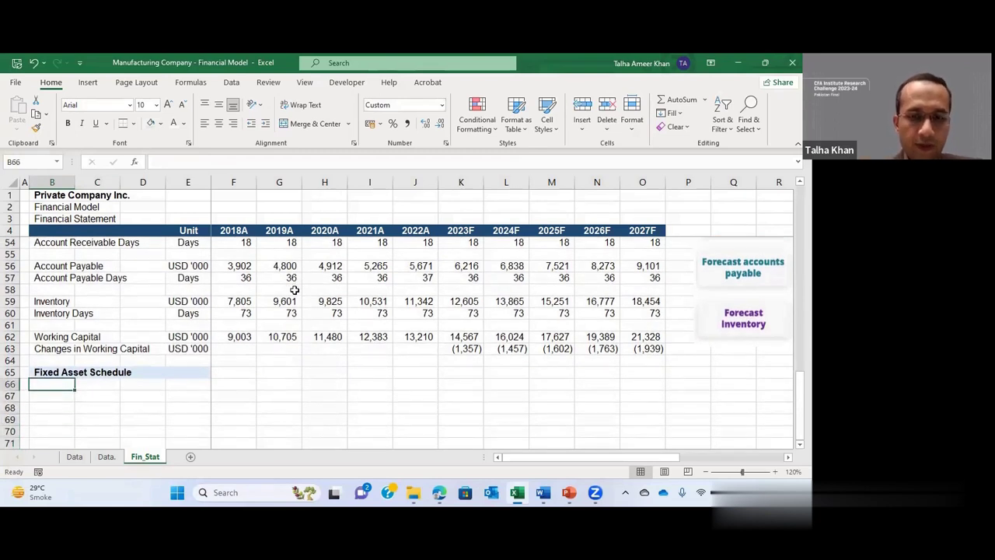
{"action": "type", "text": "Opening balance"}
{"action": "key", "text": "BackSpace"}
{"action": "key", "text": "BackSpace"}
{"action": "key", "text": "BackSpace"}
{"action": "key", "text": "BackSpace"}
{"action": "key", "text": "BackSpace"}
{"action": "key", "text": "BackSpace"}
{"action": "key", "text": "BackSpace"}
{"action": "type", "text": "Balance"}
{"action": "key", "text": "Return"}
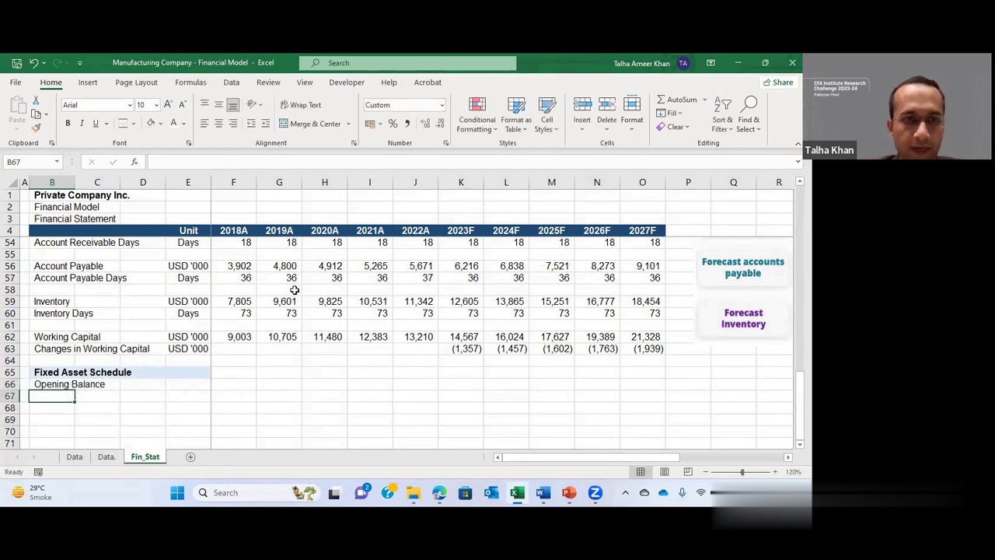
Step: Add the row labels "Add: Capex" in B67 and "Less: Depreciation" in B68
{"action": "type", "text": "Add: Capex"}
{"action": "key", "text": "Return"}
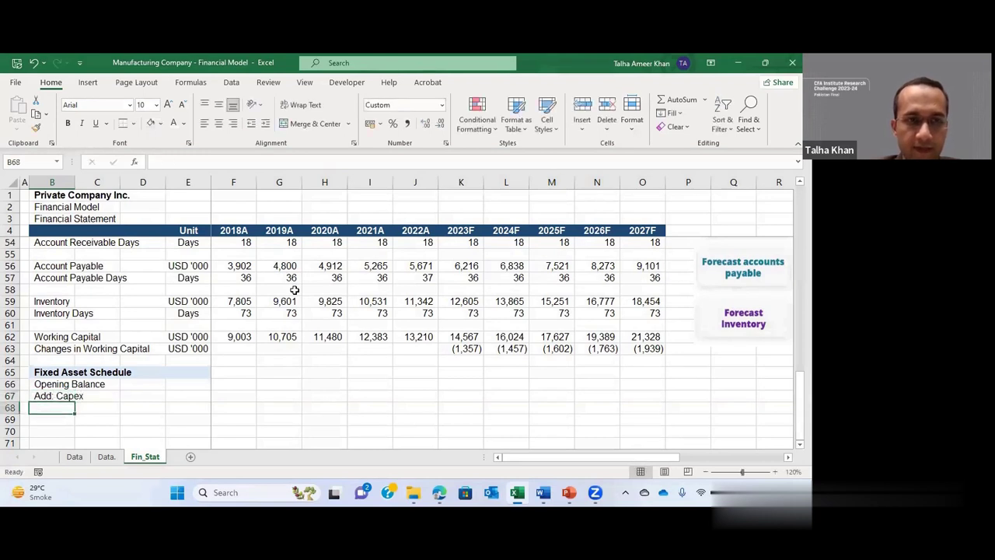
{"action": "type", "text": "Less"}
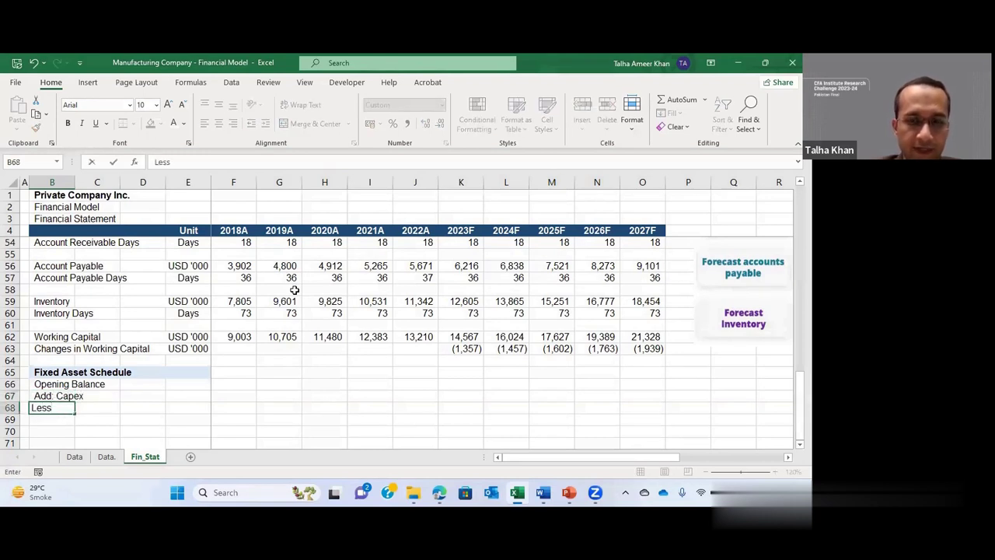
{"action": "type", "text": ": De"}
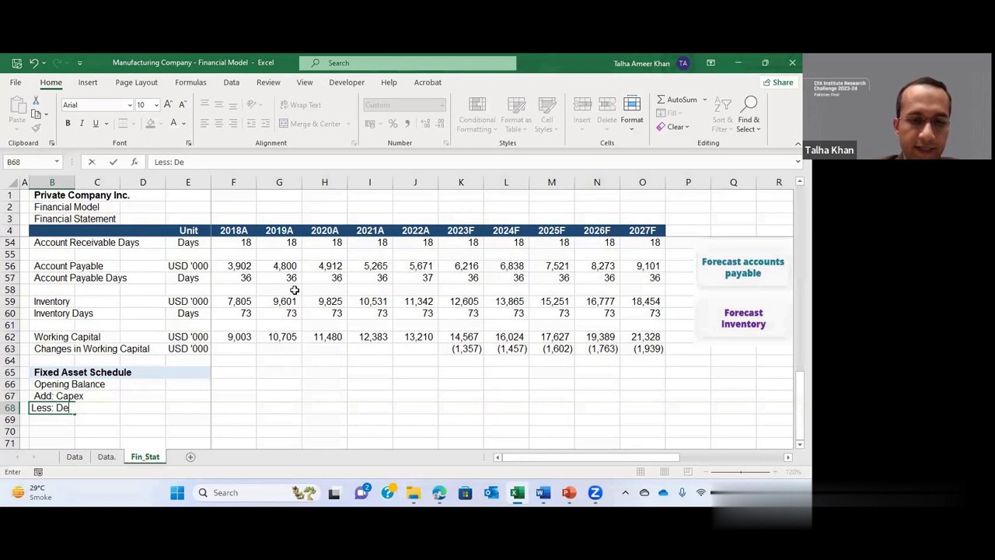
{"action": "type", "text": "preciation"}
{"action": "key", "text": "Return"}
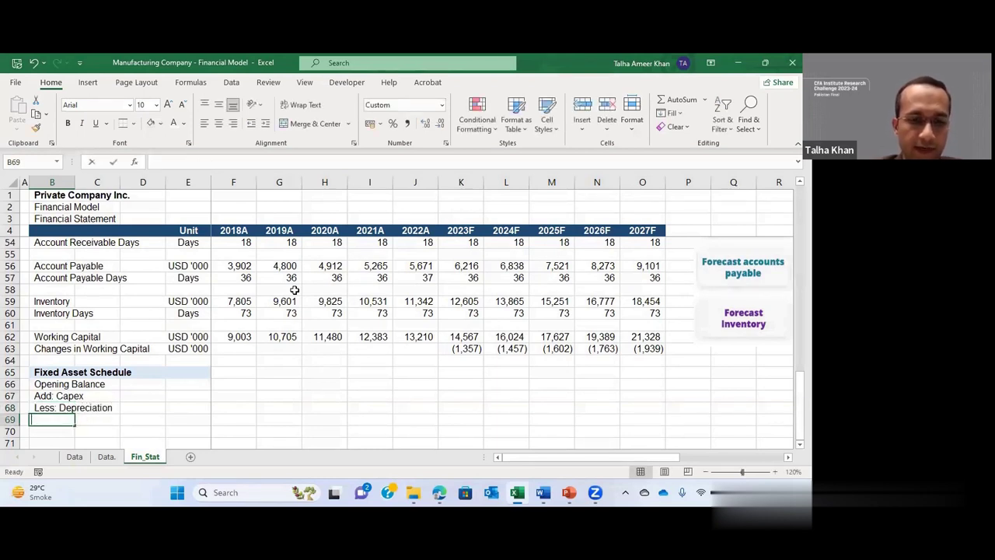
Step: Add the row label "Ending Balance" in B69, directly below Less: Depreciation
{"action": "type", "text": "Ending balan"}
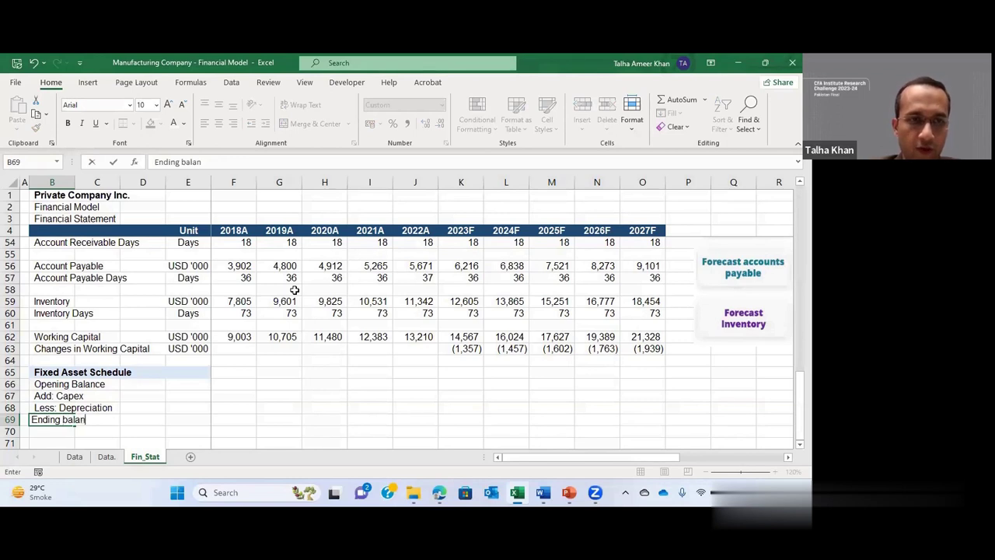
{"action": "key", "text": "BackSpace"}
{"action": "key", "text": "BackSpace"}
{"action": "key", "text": "BackSpace"}
{"action": "type", "text": "Bala"}
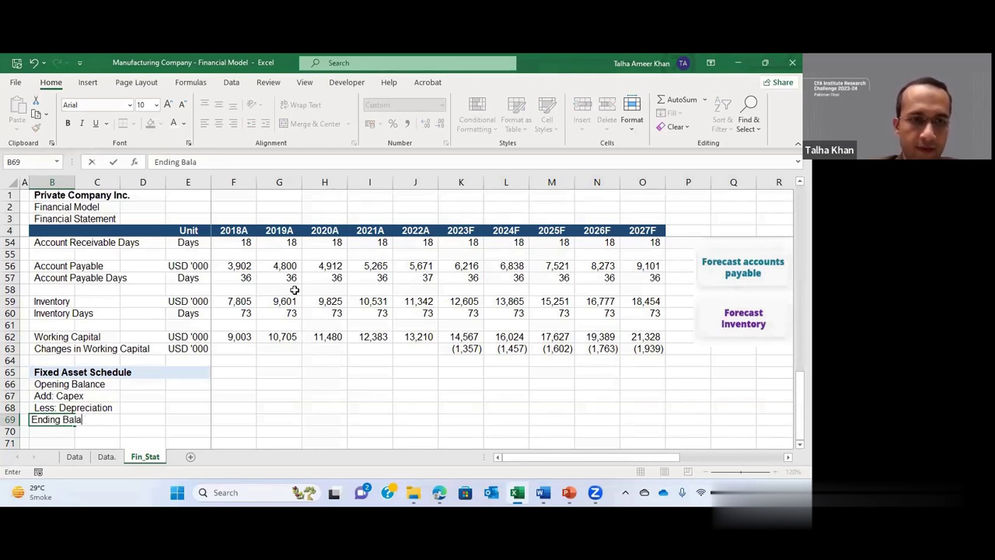
{"action": "type", "text": "nce"}
{"action": "key", "text": "Return"}
Step: Link the 2022A Ending Balance in J69 to the balance sheet's Property & Equipment figure in J35
{"action": "key", "text": "Up"}
{"action": "key", "text": "Up"}
{"action": "key", "text": "Up"}
{"action": "key", "text": "Up"}
{"action": "key", "text": "Right"}
{"action": "key", "text": "Right"}
{"action": "key", "text": "Right"}
{"action": "key", "text": "Right"}
{"action": "key", "text": "Right"}
{"action": "key", "text": "Right"}
{"action": "key", "text": "Right"}
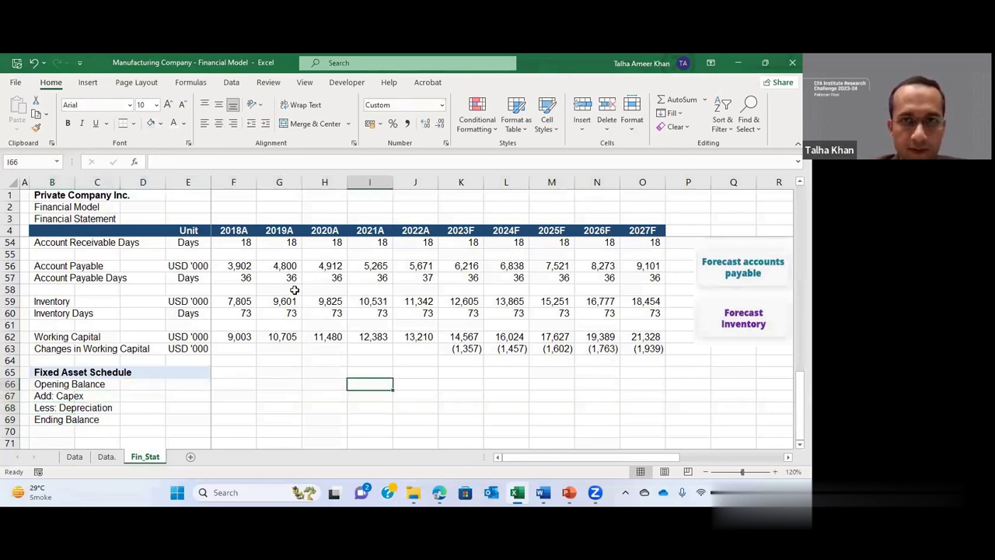
{"action": "key", "text": "Right"}
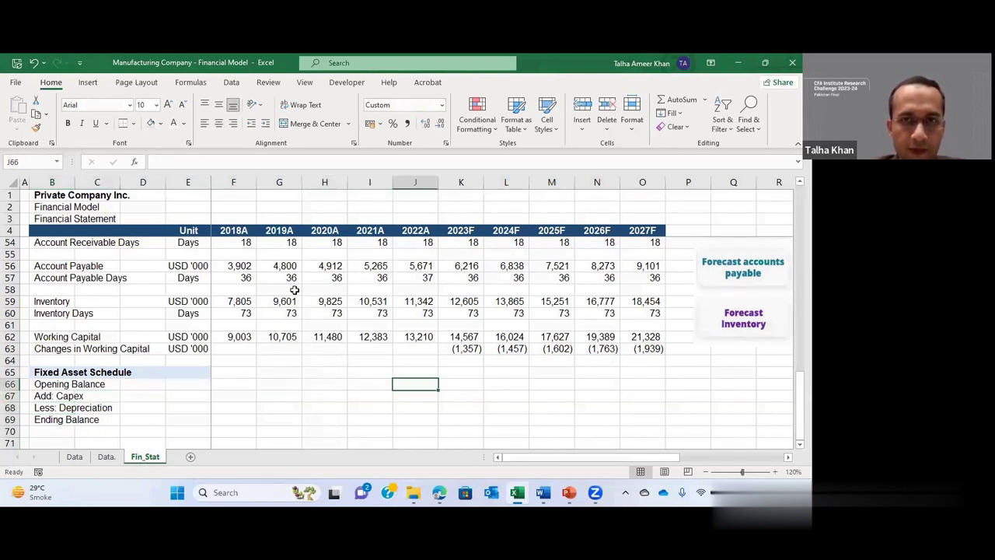
{"action": "key", "text": "Right"}
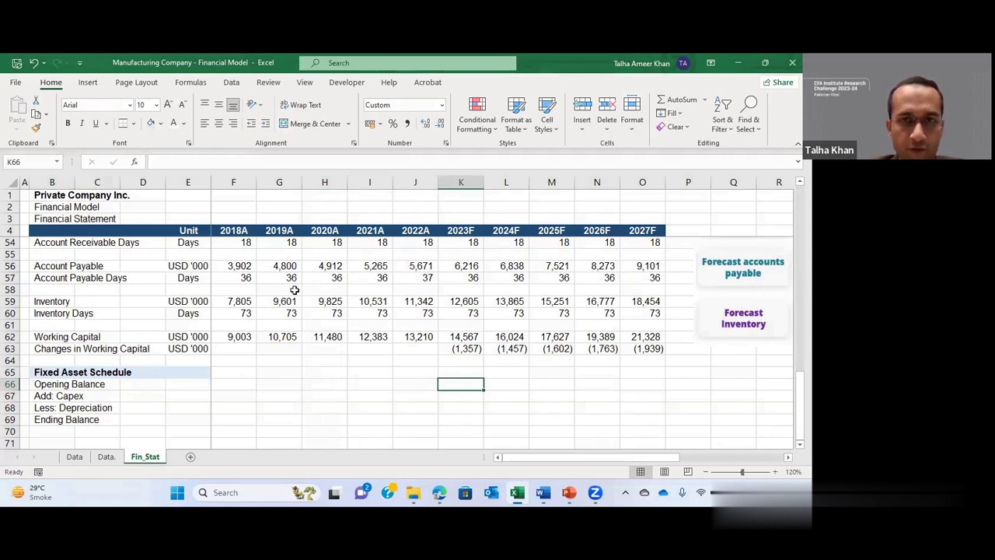
{"action": "key", "text": "Left"}
{"action": "key", "text": "Down"}
{"action": "key", "text": "Down"}
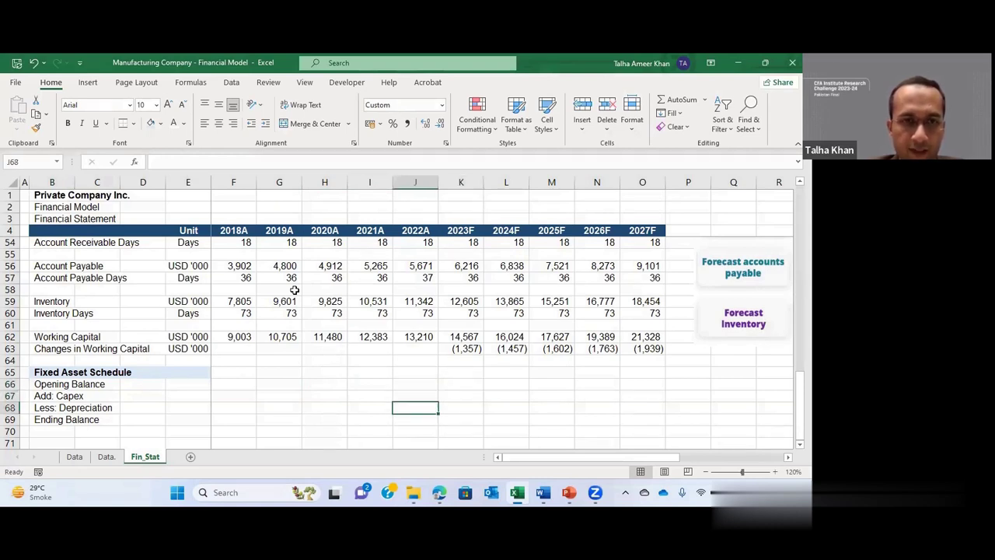
{"action": "key", "text": "Down"}
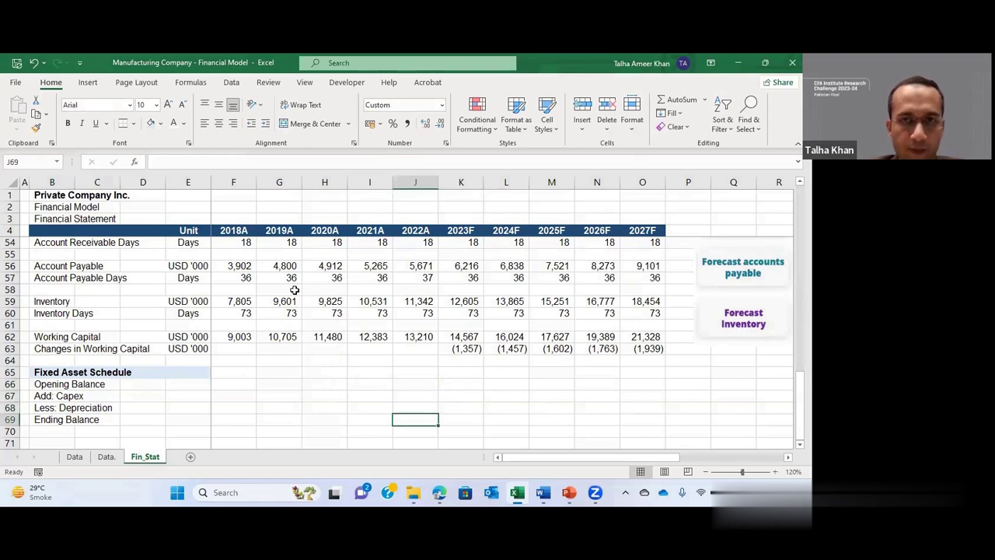
{"action": "type", "text": "+"}
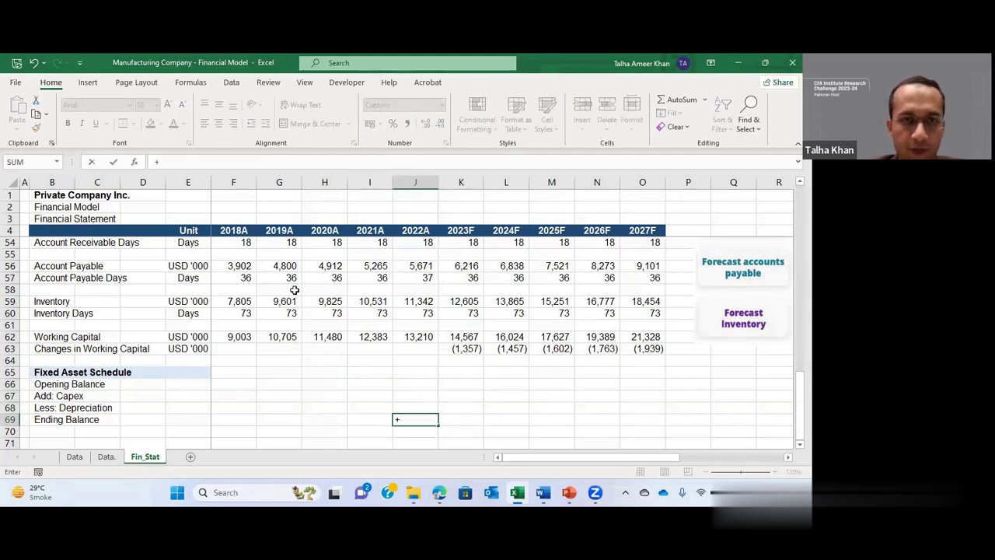
{"action": "key", "text": "Up"}
{"action": "key", "text": "Up"}
{"action": "key", "text": "Up"}
{"action": "key", "text": "Up"}
{"action": "key", "text": "Up"}
{"action": "key", "text": "Up"}
{"action": "key", "text": "Up"}
{"action": "key", "text": "Up"}
{"action": "key", "text": "Up"}
{"action": "key", "text": "Up"}
{"action": "key", "text": "Up"}
{"action": "key", "text": "Up"}
{"action": "key", "text": "Up"}
{"action": "key", "text": "Up"}
{"action": "key", "text": "Up"}
{"action": "key", "text": "Up"}
{"action": "key", "text": "Up"}
{"action": "key", "text": "Up"}
{"action": "key", "text": "Up"}
{"action": "key", "text": "Up"}
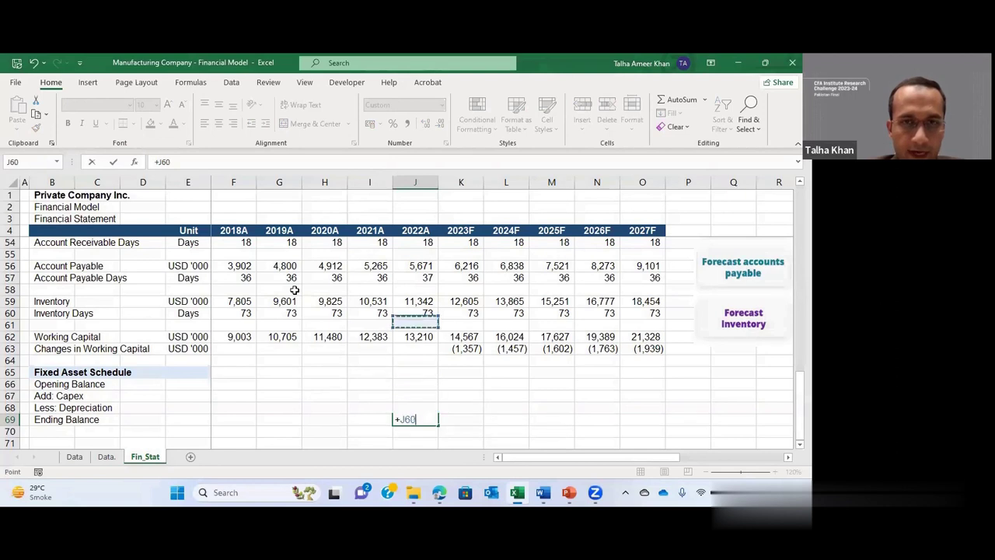
{"action": "key", "text": "Up"}
{"action": "key", "text": "Up"}
{"action": "key", "text": "Up"}
{"action": "key", "text": "Up"}
{"action": "key", "text": "Up"}
{"action": "key", "text": "Up"}
{"action": "key", "text": "Up"}
{"action": "key", "text": "Up"}
{"action": "key", "text": "Up"}
{"action": "key", "text": "Up"}
{"action": "key", "text": "Up"}
{"action": "key", "text": "Up"}
{"action": "key", "text": "Up"}
{"action": "key", "text": "Down"}
{"action": "key", "text": "Down"}
{"action": "key", "text": "Down"}
{"action": "key", "text": "Down"}
{"action": "key", "text": "Down"}
{"action": "key", "text": "Down"}
{"action": "key", "text": "Down"}
{"action": "key", "text": "Down"}
{"action": "key", "text": "Down"}
{"action": "key", "text": "Down"}
{"action": "key", "text": "Down"}
{"action": "key", "text": "Down"}
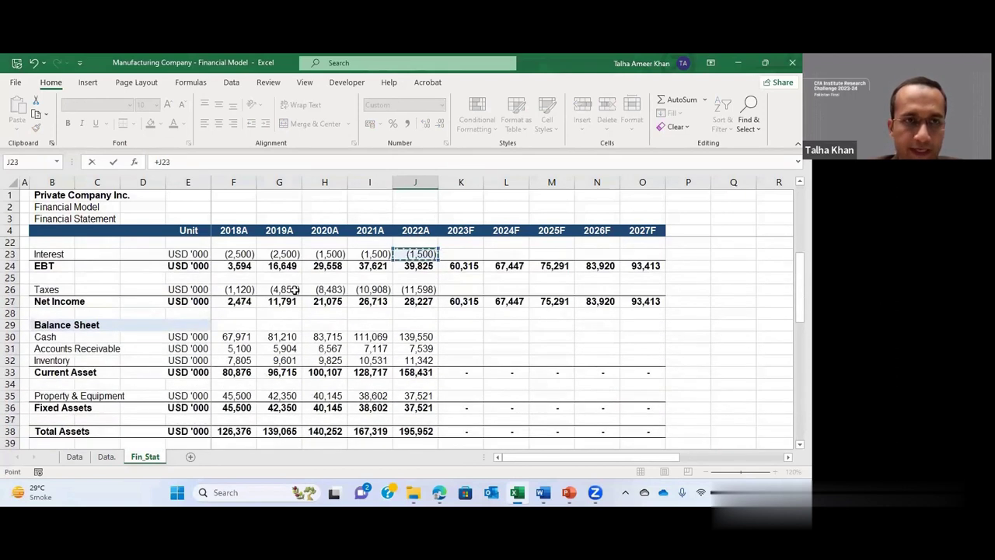
{"action": "key", "text": "Return"}
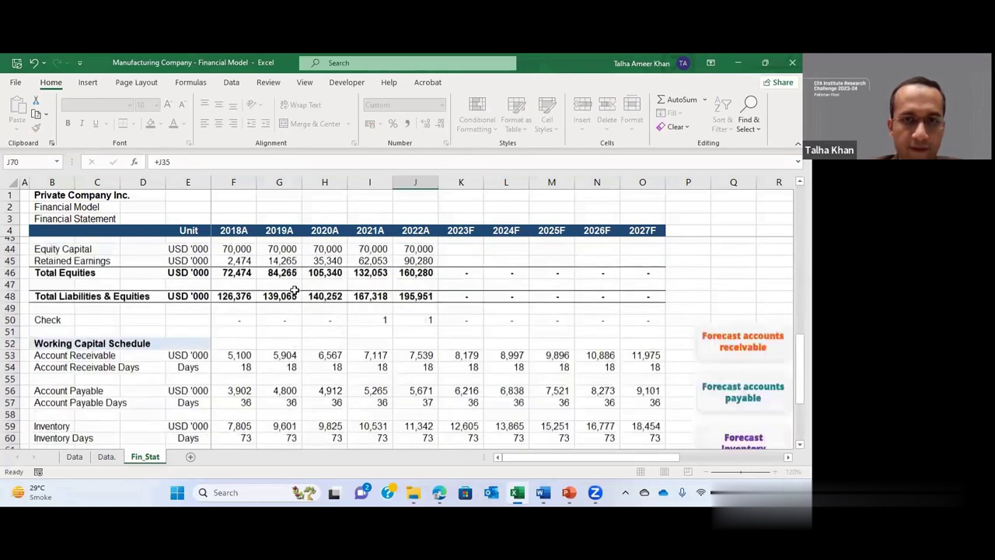
Step: Set the 2023F Opening Balance in K66 equal to the 2022A Ending Balance in J69
{"action": "key", "text": "Up"}
{"action": "key", "text": "Up"}
{"action": "key", "text": "Up"}
{"action": "key", "text": "Right"}
{"action": "key", "text": "Up"}
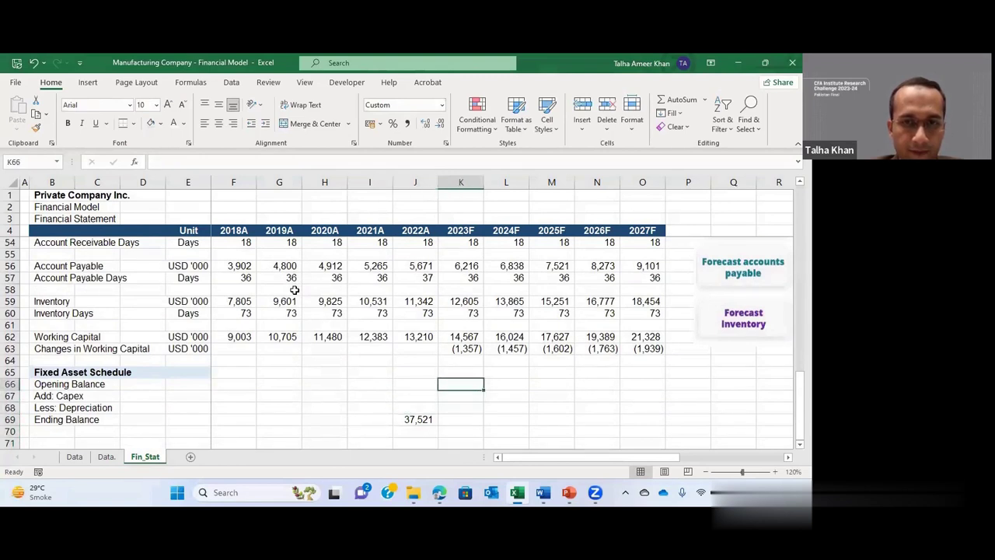
{"action": "type", "text": "+"}
{"action": "key", "text": "Left"}
{"action": "key", "text": "Down"}
{"action": "key", "text": "Down"}
{"action": "key", "text": "Down"}
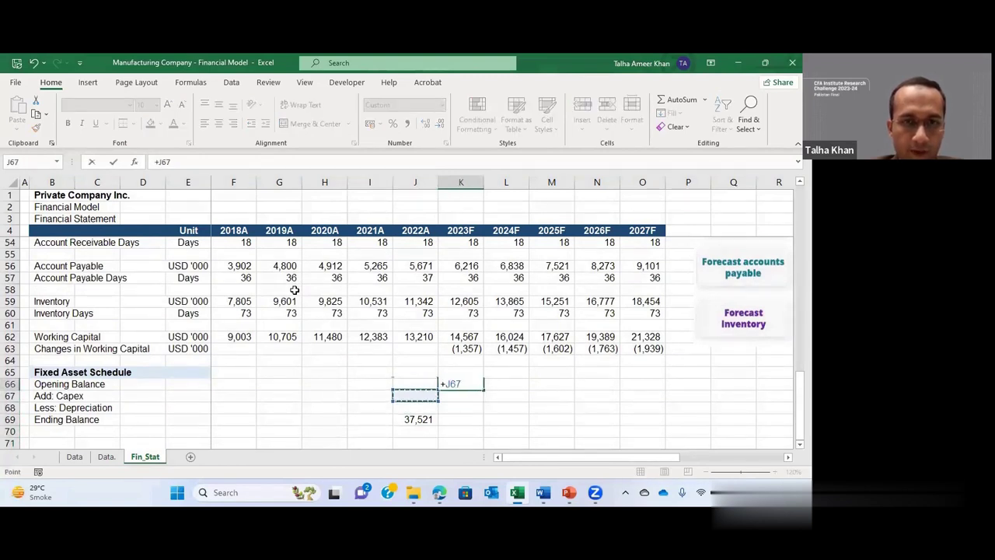
{"action": "key", "text": "Return"}
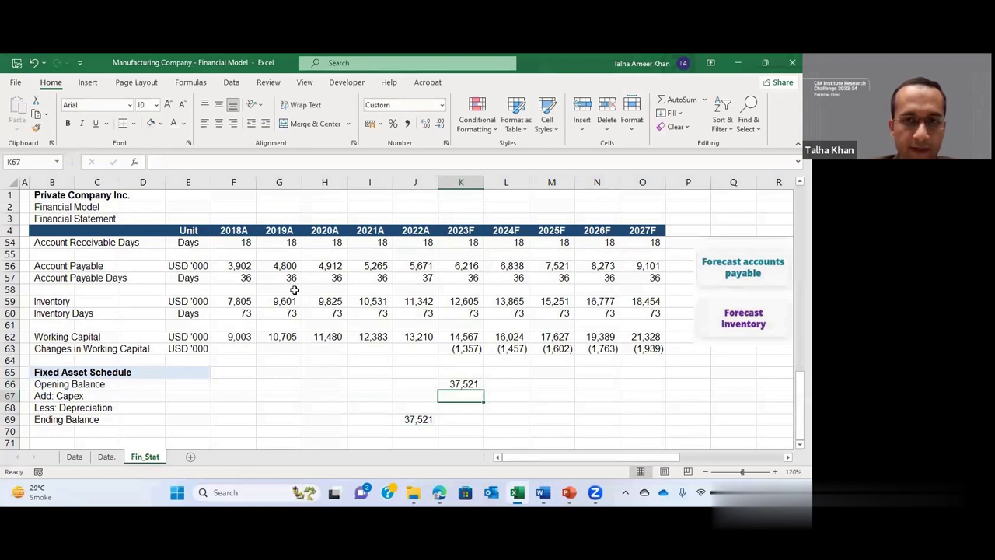
Step: Make the Ending Balance row bold across B69:O69
{"action": "key", "text": "Down"}
{"action": "key", "text": "Down"}
{"action": "key", "text": "Left"}
{"action": "key", "text": "Left"}
{"action": "key", "text": "Left"}
{"action": "key", "text": "Left"}
{"action": "key", "text": "Left"}
{"action": "key", "text": "Left"}
{"action": "key", "text": "Left"}
{"action": "key", "text": "Left"}
{"action": "key", "text": "Left"}
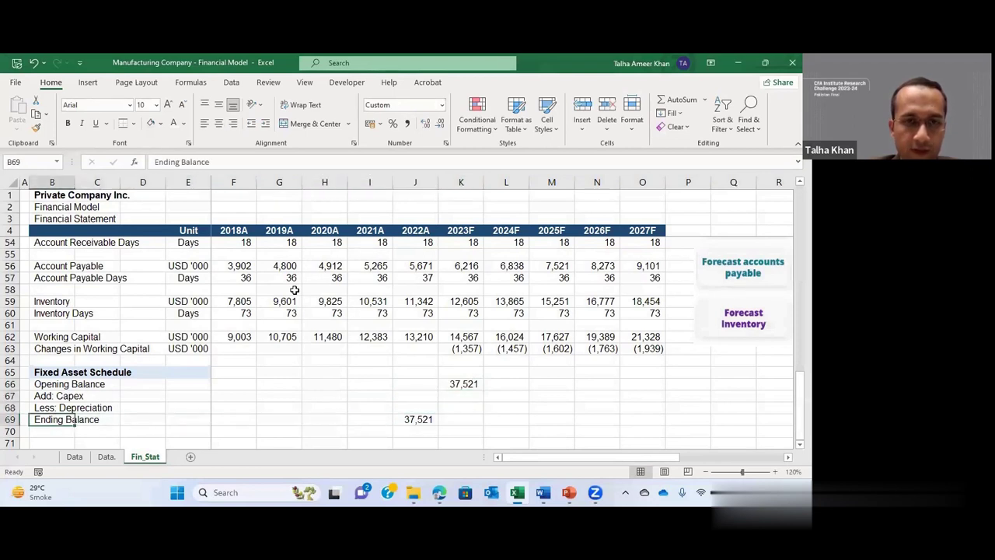
{"action": "key", "text": "shift+Right"}
{"action": "key", "text": "shift+Right"}
{"action": "key", "text": "shift+Right"}
{"action": "key", "text": "shift+Right"}
{"action": "key", "text": "shift+Right"}
{"action": "key", "text": "shift+Right"}
{"action": "key", "text": "shift+Right"}
{"action": "key", "text": "shift+Right"}
{"action": "key", "text": "shift+Right"}
{"action": "key", "text": "shift+Right"}
{"action": "key", "text": "shift+Right"}
{"action": "key", "text": "shift+Right"}
{"action": "key", "text": "shift+Right"}
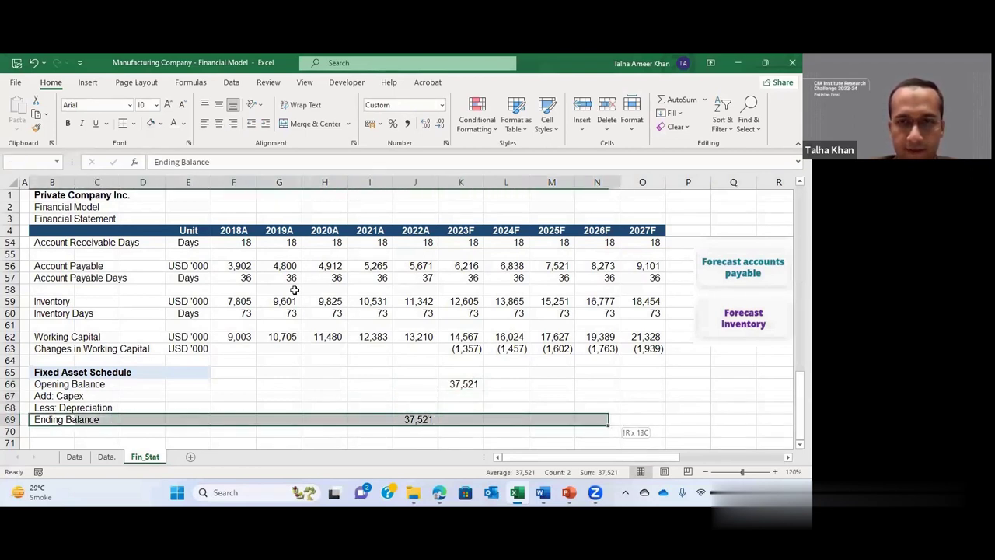
{"action": "key", "text": "ctrl+b"}
{"action": "type", "text": "h"}
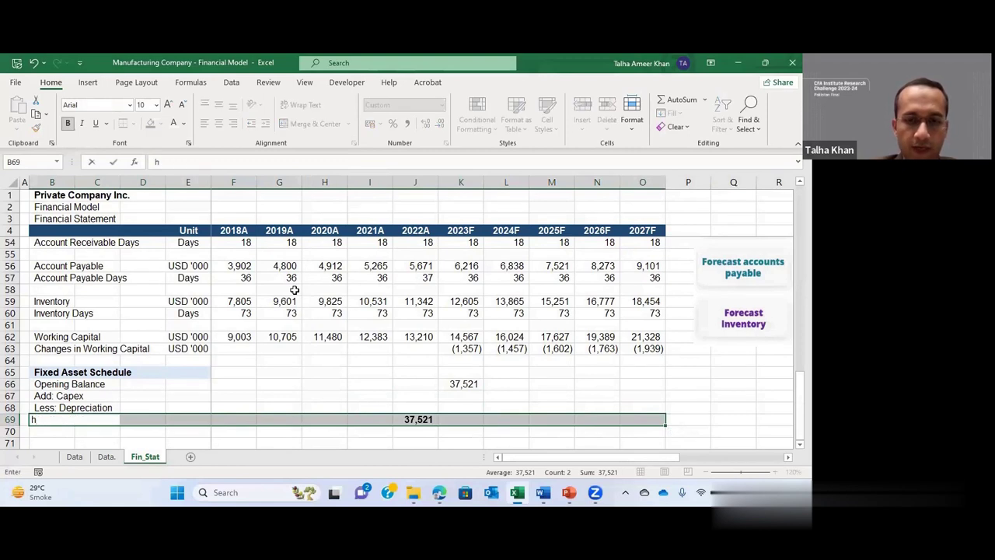
{"action": "type", "text": "b"}
{"action": "key", "text": "alt+p"}
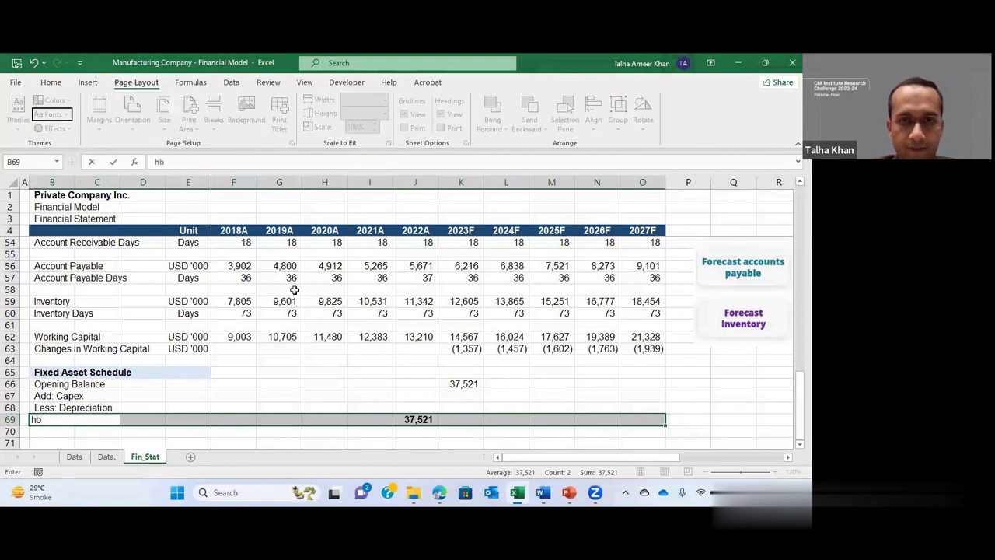
{"action": "key", "text": "Escape"}
{"action": "key", "text": "Escape"}
Step: Add a top border to the Ending Balance row across B69:O69
{"action": "key", "text": "alt+h"}
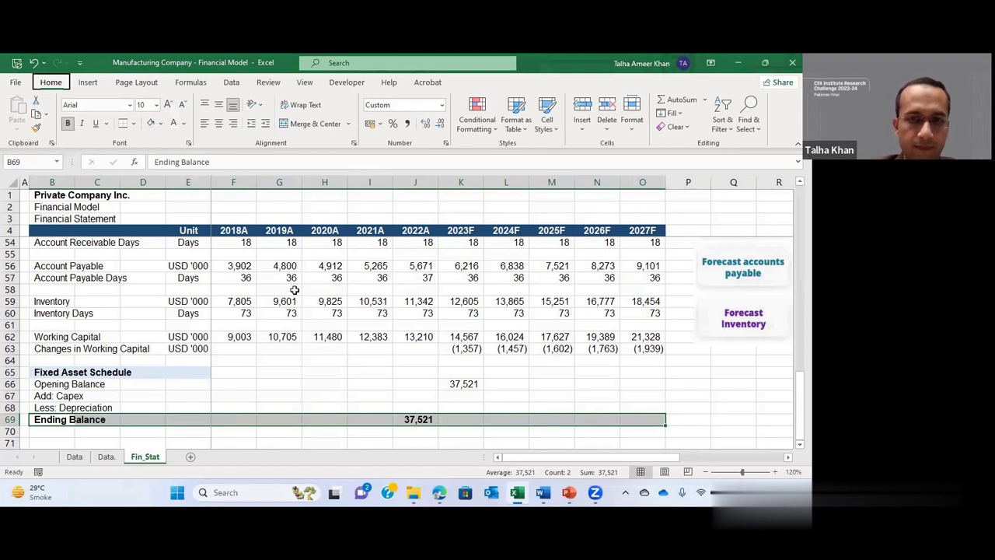
{"action": "key", "text": "b"}
{"action": "key", "text": "p"}
Step: Calculate the 2023F Ending Balance in K69 by summing opening balance, capex and depreciation with =SUM(K66:K68)
{"action": "key", "text": "Right"}
{"action": "key", "text": "Right"}
{"action": "key", "text": "Right"}
{"action": "key", "text": "Right"}
{"action": "key", "text": "Right"}
{"action": "key", "text": "Right"}
{"action": "key", "text": "Right"}
{"action": "key", "text": "Right"}
{"action": "key", "text": "Right"}
{"action": "key", "text": "Right"}
{"action": "key", "text": "Right"}
{"action": "key", "text": "Right"}
{"action": "key", "text": "Left"}
{"action": "key", "text": "Left"}
{"action": "key", "text": "Left"}
{"action": "type", "text": "=SUM("}
{"action": "key", "text": "Left"}
{"action": "key", "text": "Up"}
{"action": "key", "text": "Right"}
{"action": "key", "text": "Up"}
{"action": "key", "text": "Up"}
{"action": "key", "text": "shift+Down"}
{"action": "key", "text": "shift+Down"}
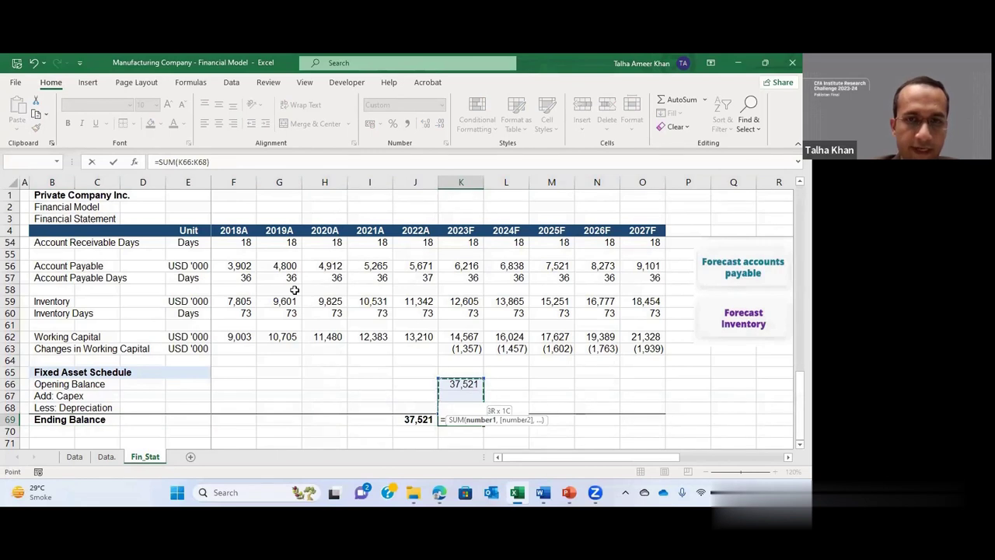
{"action": "key", "text": "Return"}
{"action": "key", "text": "Up"}
{"action": "key", "text": "Up"}
{"action": "key", "text": "Up"}
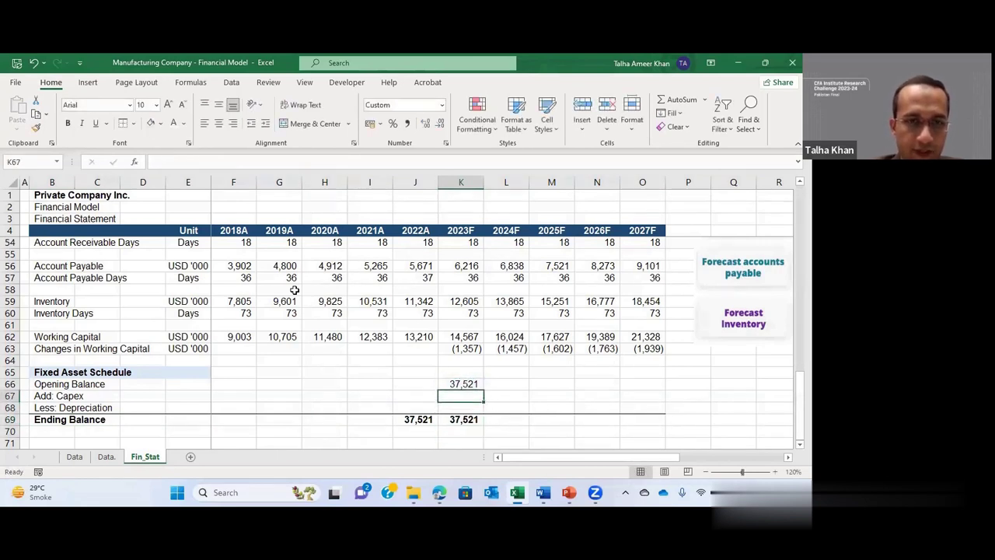
Step: Examine the historical Investments in Property & Equipment in the Cash Flow Statement on the Data sheet
{"action": "key", "text": "ctrl+Page_Up"}
{"action": "key", "text": "ctrl+Page_Up"}
{"action": "key", "text": "Down"}
{"action": "key", "text": "Down"}
{"action": "key", "text": "Down"}
{"action": "key", "text": "Down"}
{"action": "key", "text": "Down"}
{"action": "key", "text": "Down"}
{"action": "key", "text": "Down"}
{"action": "key", "text": "Down"}
{"action": "key", "text": "Down"}
{"action": "key", "text": "Down"}
{"action": "key", "text": "Down"}
{"action": "key", "text": "Down"}
{"action": "key", "text": "Down"}
{"action": "key", "text": "Down"}
{"action": "key", "text": "Down"}
{"action": "key", "text": "Down"}
{"action": "key", "text": "Down"}
{"action": "key", "text": "Down"}
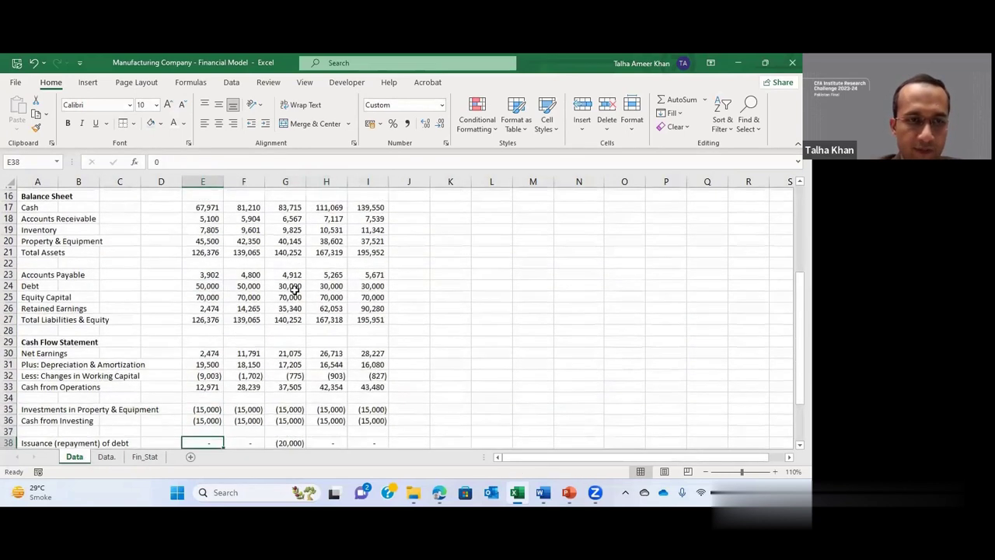
{"action": "key", "text": "Down"}
{"action": "key", "text": "Down"}
{"action": "key", "text": "Up"}
{"action": "key", "text": "Up"}
{"action": "key", "text": "Up"}
{"action": "key", "text": "Up"}
{"action": "key", "text": "Up"}
{"action": "key", "text": "Up"}
{"action": "key", "text": "Up"}
{"action": "key", "text": "Up"}
{"action": "key", "text": "Up"}
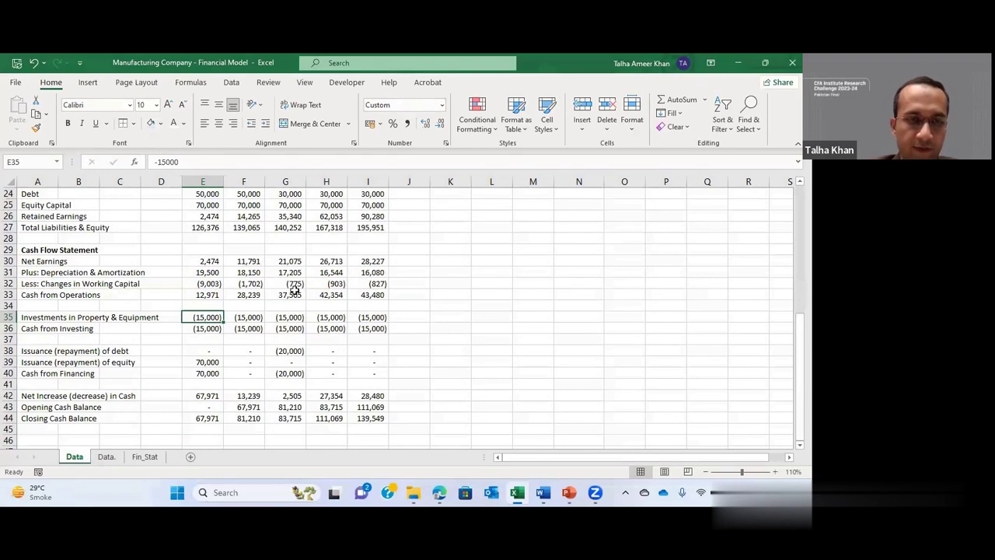
Step: Enter -15000 as the 2023F Capex in K67 of the Fin_Stat sheet and fill it across to 2027F in O67
{"action": "key", "text": "ctrl+Page_Down"}
{"action": "key", "text": "ctrl+Page_Down"}
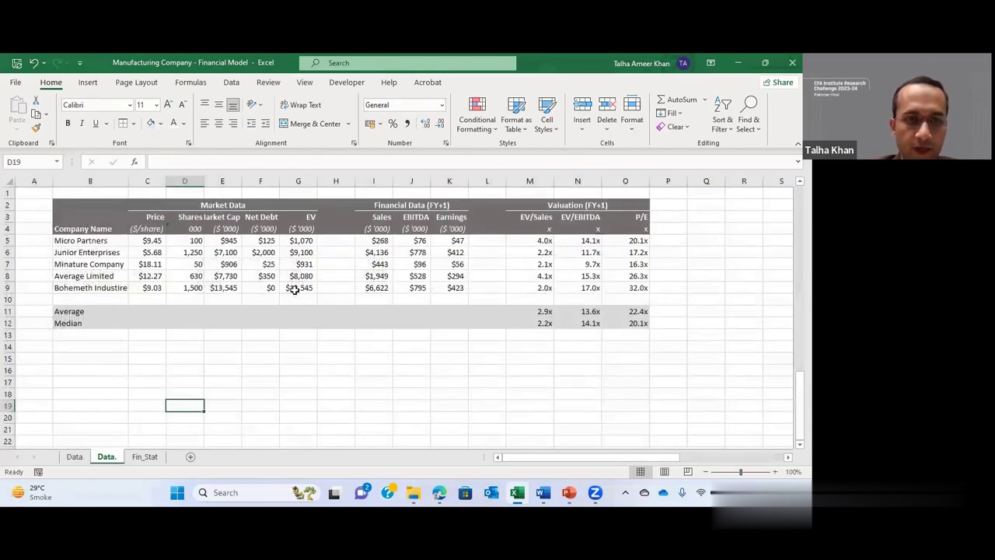
{"action": "type", "text": "-1500"}
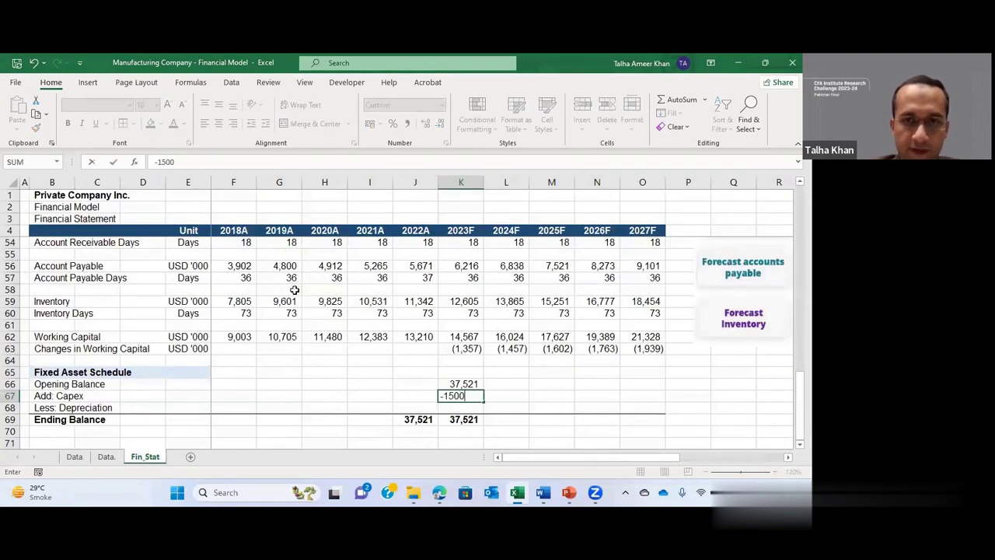
{"action": "type", "text": "0"}
{"action": "key", "text": "ctrl+Return"}
{"action": "key", "text": "shift+Right"}
{"action": "key", "text": "shift+Right"}
{"action": "key", "text": "shift+Right"}
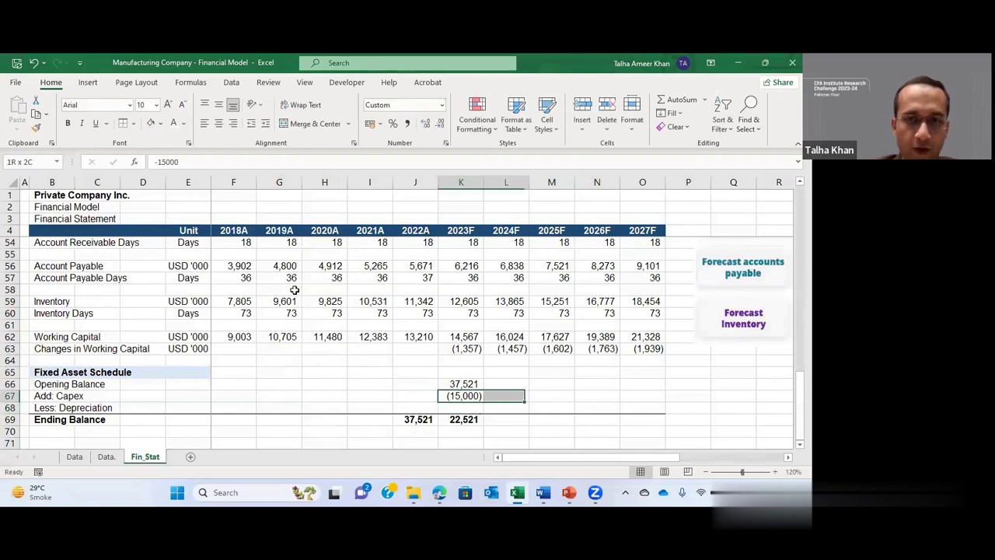
{"action": "key", "text": "shift+Right"}
{"action": "key", "text": "ctrl+r"}
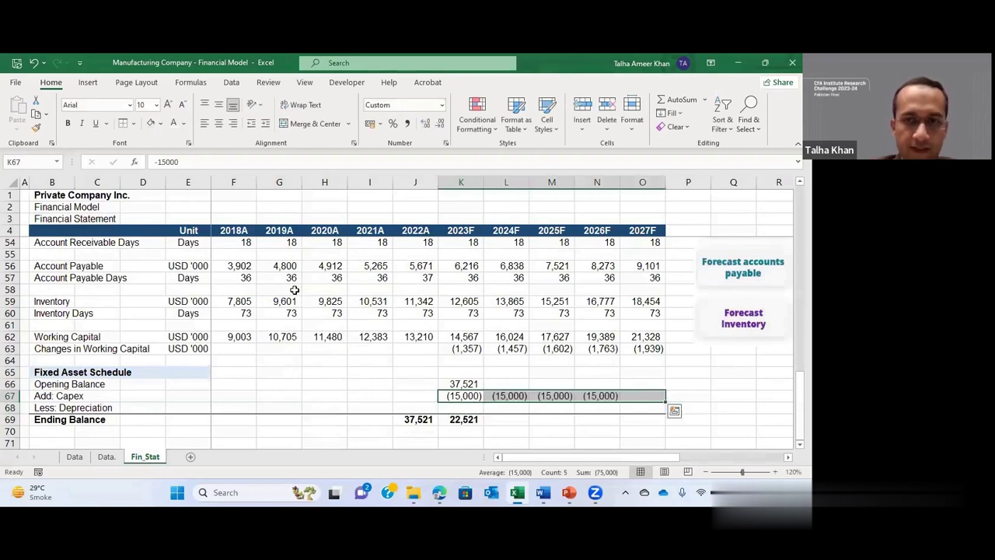
Step: Copy the USD '000 unit from E63 and paste it as values into E66:E69 of the Fixed Asset Schedule
{"action": "key", "text": "Left"}
{"action": "key", "text": "Left"}
{"action": "key", "text": "Left"}
{"action": "key", "text": "Left"}
{"action": "key", "text": "Up"}
{"action": "key", "text": "Left"}
{"action": "key", "text": "Up"}
{"action": "key", "text": "Left"}
{"action": "key", "text": "Up"}
{"action": "key", "text": "Left"}
{"action": "key", "text": "Up"}
{"action": "key", "text": "Right"}
{"action": "key", "text": "ctrl+c"}
{"action": "key", "text": "Down"}
{"action": "key", "text": "Down"}
{"action": "key", "text": "Down"}
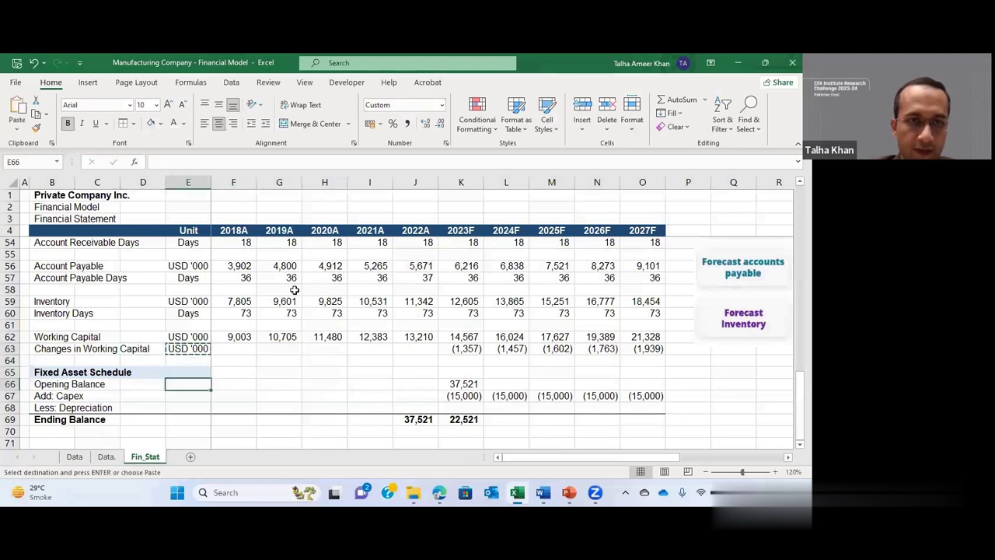
{"action": "key", "text": "shift+Down"}
{"action": "key", "text": "shift+Down"}
{"action": "key", "text": "shift+Down"}
{"action": "key", "text": "alt+h"}
{"action": "key", "text": "v"}
{"action": "key", "text": "s"}
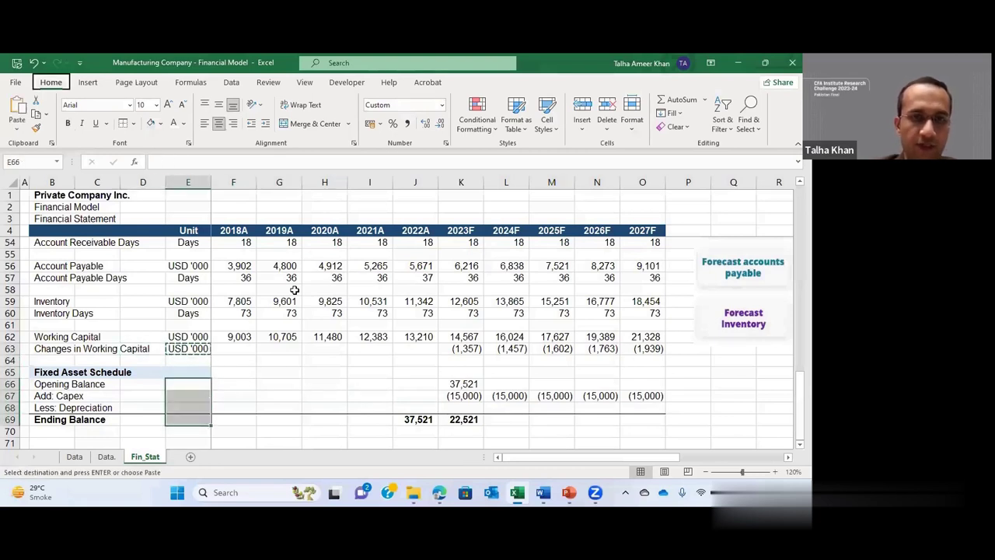
{"action": "key", "text": "v"}
{"action": "key", "text": "Return"}
{"action": "key", "text": "Right"}
{"action": "key", "text": "Right"}
{"action": "key", "text": "Right"}
{"action": "key", "text": "Down"}
{"action": "key", "text": "Down"}
{"action": "key", "text": "Right"}
{"action": "key", "text": "Right"}
{"action": "key", "text": "Right"}
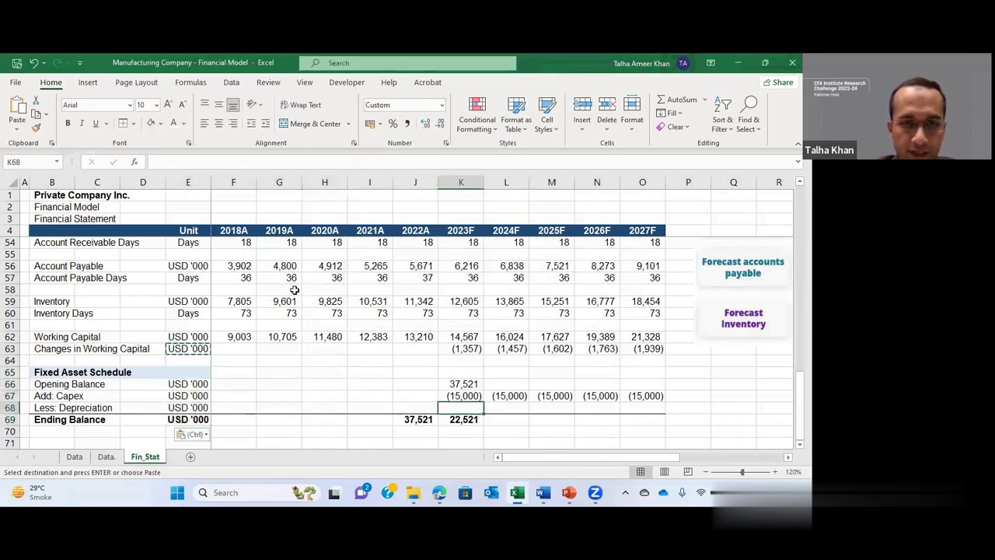
{"action": "key", "text": "ctrl"}
{"action": "key", "text": "Escape"}
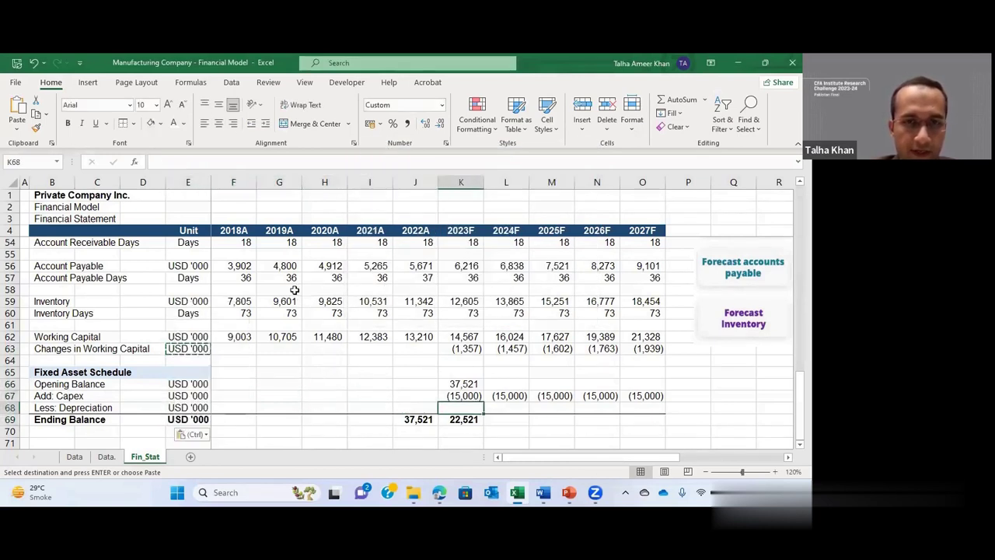
Step: Add the row label "Depreciation (% of Opening Bal)" in B71 below the Fixed Asset Schedule
{"action": "key", "text": "Down"}
{"action": "key", "text": "Down"}
{"action": "key", "text": "Down"}
{"action": "key", "text": "Left"}
{"action": "key", "text": "Down"}
{"action": "key", "text": "Left"}
{"action": "key", "text": "Left"}
{"action": "key", "text": "Left"}
{"action": "key", "text": "Left"}
{"action": "key", "text": "Left"}
{"action": "key", "text": "Left"}
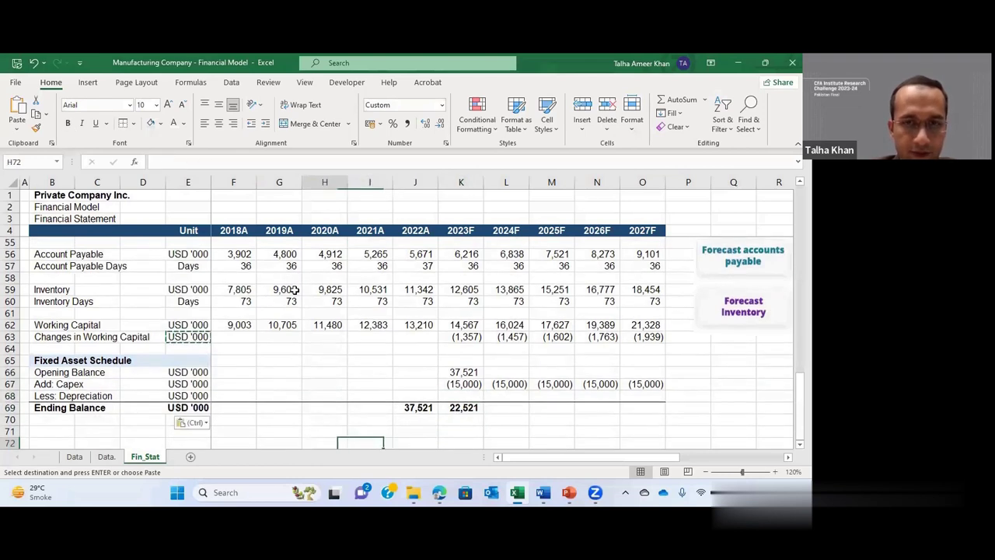
{"action": "key", "text": "Up"}
{"action": "key", "text": "Left"}
{"action": "key", "text": "Left"}
{"action": "type", "text": "Depreciation"}
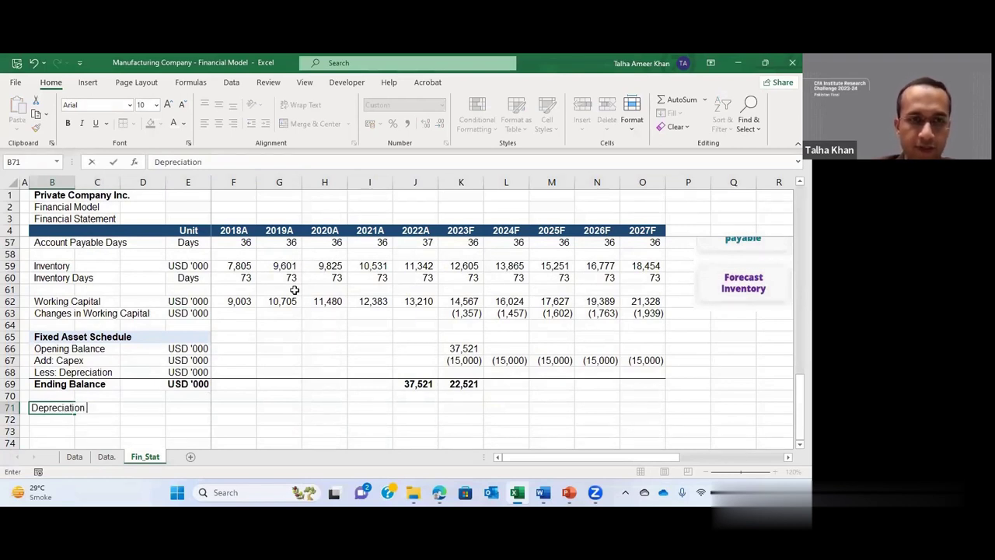
{"action": "type", "text": " (%"}
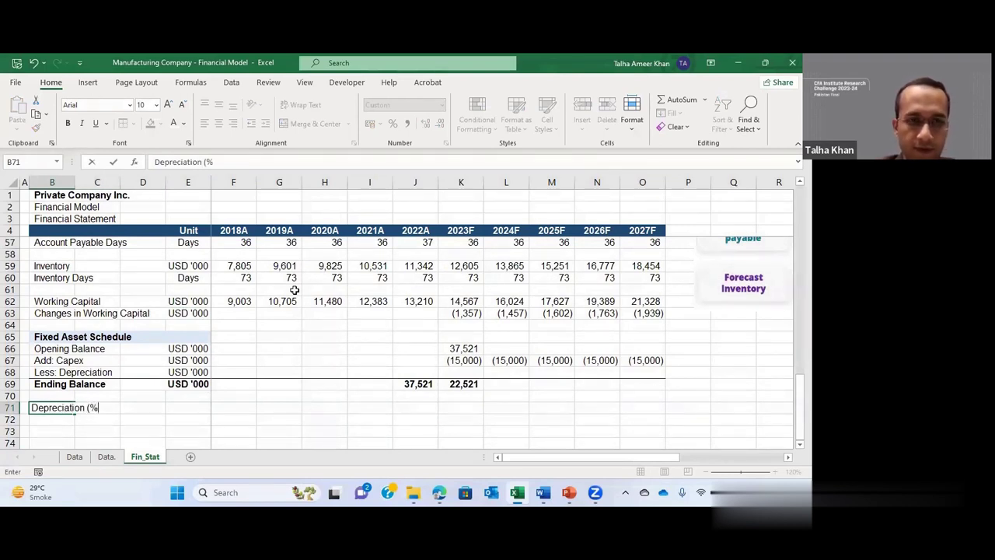
{"action": "type", "text": " of Open"}
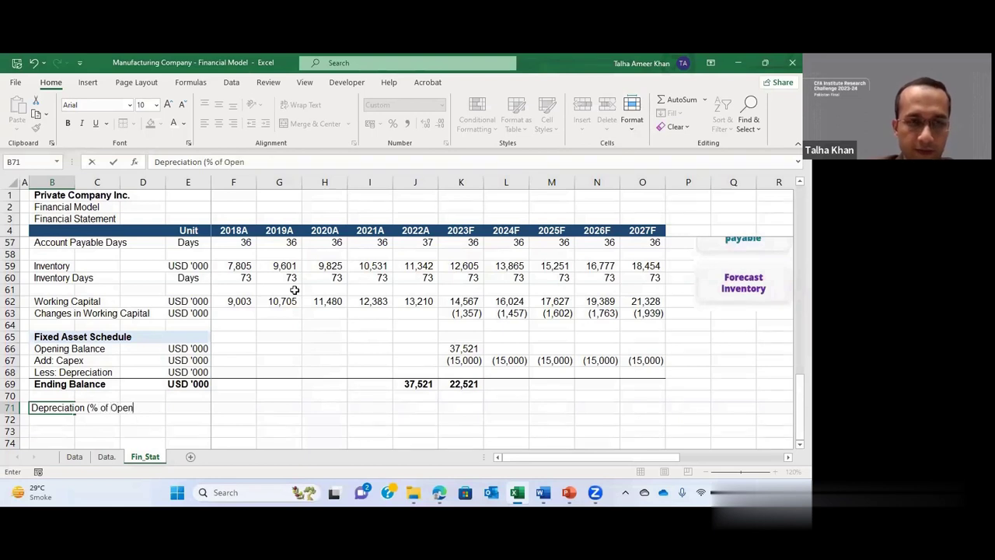
{"action": "type", "text": "ing Bal"}
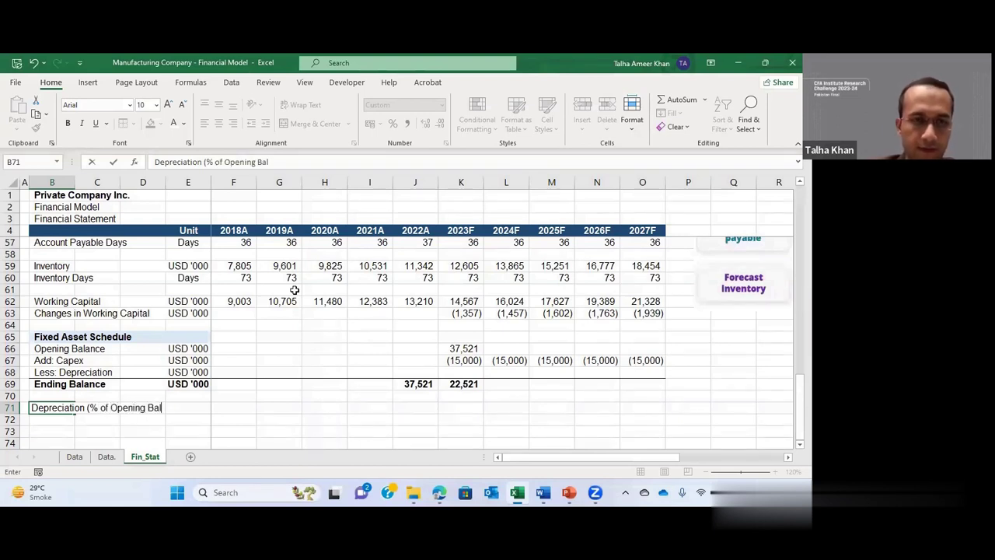
{"action": "type", "text": ")"}
{"action": "key", "text": "Return"}
Step: Enter % as the unit of the depreciation rate row in E71
{"action": "key", "text": "Up"}
{"action": "key", "text": "Right"}
{"action": "key", "text": "Right"}
{"action": "key", "text": "Right"}
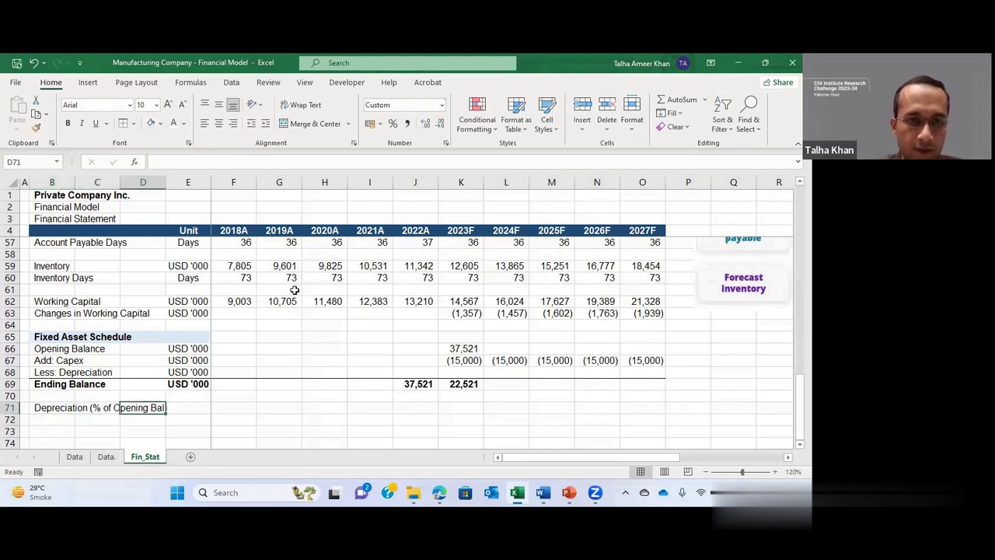
{"action": "key", "text": "Up"}
{"action": "key", "text": "Up"}
{"action": "key", "text": "Down"}
{"action": "type", "text": "%"}
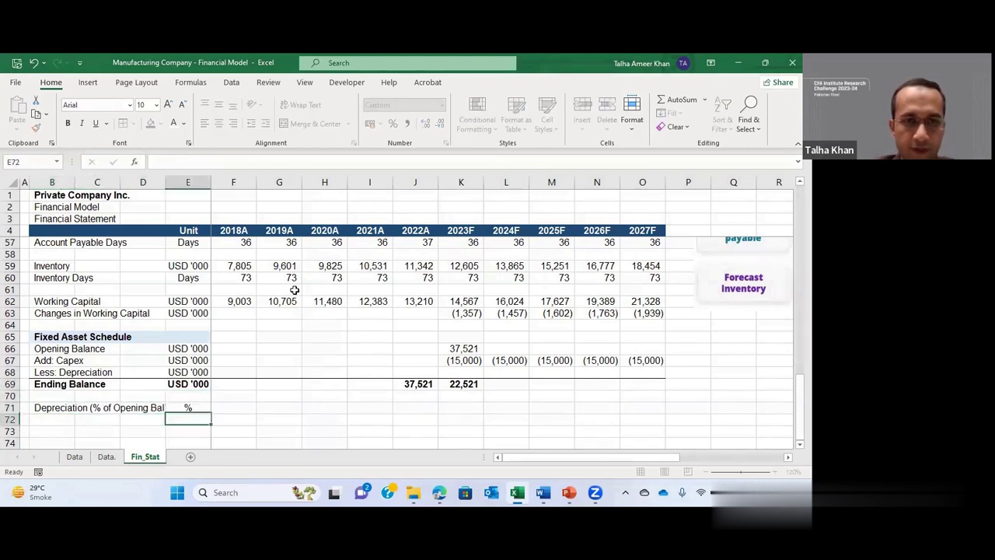
Step: Calculate the 2019A depreciation rate in G71 as Depreciation & Amortization G20 divided by the 2018A Fixed Assets F36
{"action": "key", "text": "Right"}
{"action": "key", "text": "Right"}
{"action": "key", "text": "Left"}
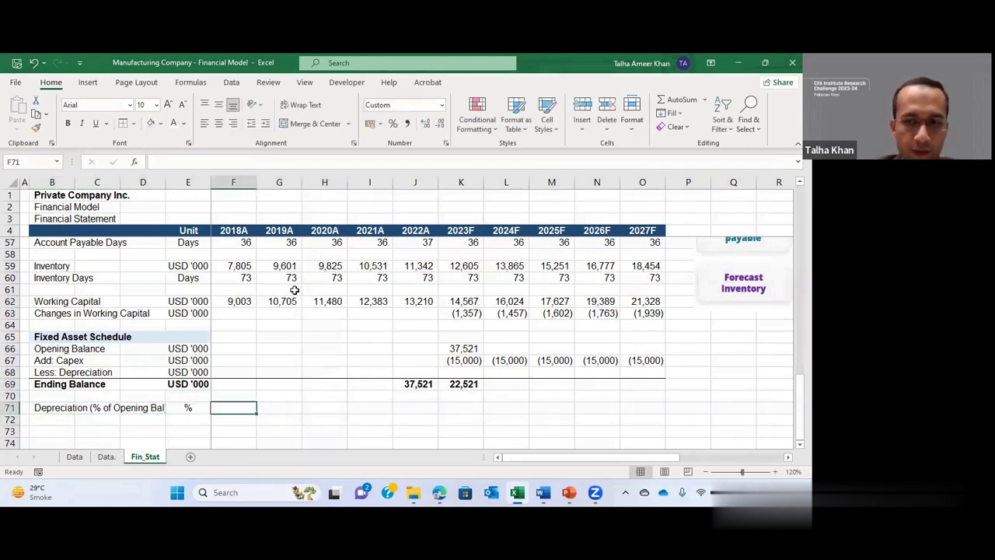
{"action": "key", "text": "Right"}
{"action": "type", "text": "+"}
{"action": "key", "text": "Up"}
{"action": "key", "text": "Up"}
{"action": "key", "text": "Up"}
{"action": "key", "text": "Up"}
{"action": "key", "text": "Up"}
{"action": "key", "text": "Up"}
{"action": "key", "text": "Up"}
{"action": "key", "text": "Up"}
{"action": "key", "text": "Up"}
{"action": "key", "text": "Up"}
{"action": "key", "text": "Up"}
{"action": "key", "text": "Up"}
{"action": "key", "text": "Up"}
{"action": "key", "text": "Up"}
{"action": "key", "text": "Up"}
{"action": "key", "text": "Up"}
{"action": "key", "text": "Up"}
{"action": "key", "text": "Up"}
{"action": "key", "text": "Up"}
{"action": "key", "text": "Up"}
{"action": "key", "text": "Up"}
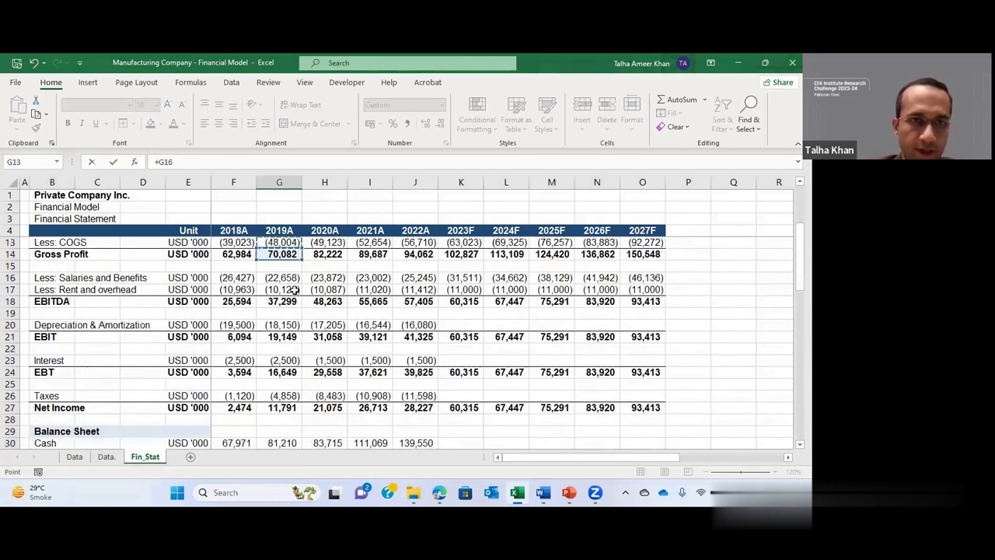
{"action": "key", "text": "Up"}
{"action": "key", "text": "Up"}
{"action": "key", "text": "Up"}
{"action": "key", "text": "Up"}
{"action": "key", "text": "Up"}
{"action": "key", "text": "Up"}
{"action": "key", "text": "Up"}
{"action": "key", "text": "Up"}
{"action": "key", "text": "Up"}
{"action": "key", "text": "Up"}
{"action": "key", "text": "Up"}
{"action": "key", "text": "Up"}
{"action": "key", "text": "Down"}
{"action": "key", "text": "Down"}
{"action": "key", "text": "Down"}
{"action": "key", "text": "Down"}
{"action": "key", "text": "Down"}
{"action": "key", "text": "Down"}
{"action": "key", "text": "Down"}
{"action": "key", "text": "Down"}
{"action": "key", "text": "Down"}
{"action": "key", "text": "Down"}
{"action": "key", "text": "Down"}
{"action": "key", "text": "Down"}
{"action": "key", "text": "Down"}
{"action": "key", "text": "Down"}
{"action": "key", "text": "Down"}
{"action": "key", "text": "Down"}
{"action": "key", "text": "Down"}
{"action": "key", "text": "Down"}
{"action": "key", "text": "Down"}
{"action": "type", "text": "/"}
{"action": "key", "text": "Up"}
{"action": "key", "text": "Up"}
{"action": "key", "text": "Up"}
{"action": "key", "text": "Up"}
{"action": "key", "text": "Up"}
{"action": "key", "text": "Up"}
{"action": "key", "text": "Up"}
{"action": "key", "text": "Up"}
{"action": "key", "text": "Up"}
{"action": "key", "text": "Up"}
{"action": "key", "text": "Up"}
{"action": "key", "text": "Up"}
{"action": "key", "text": "Up"}
{"action": "key", "text": "Up"}
{"action": "key", "text": "Up"}
{"action": "key", "text": "Up"}
{"action": "key", "text": "Up"}
{"action": "key", "text": "Up"}
{"action": "key", "text": "Up"}
{"action": "key", "text": "Up"}
{"action": "key", "text": "Up"}
{"action": "key", "text": "Up"}
{"action": "key", "text": "Up"}
{"action": "key", "text": "Up"}
{"action": "key", "text": "Up"}
{"action": "key", "text": "Up"}
{"action": "key", "text": "Up"}
{"action": "key", "text": "Up"}
{"action": "key", "text": "Left"}
{"action": "scroll", "coordinate": [295, 290], "scroll_direction": "up", "scroll_amount": 2}
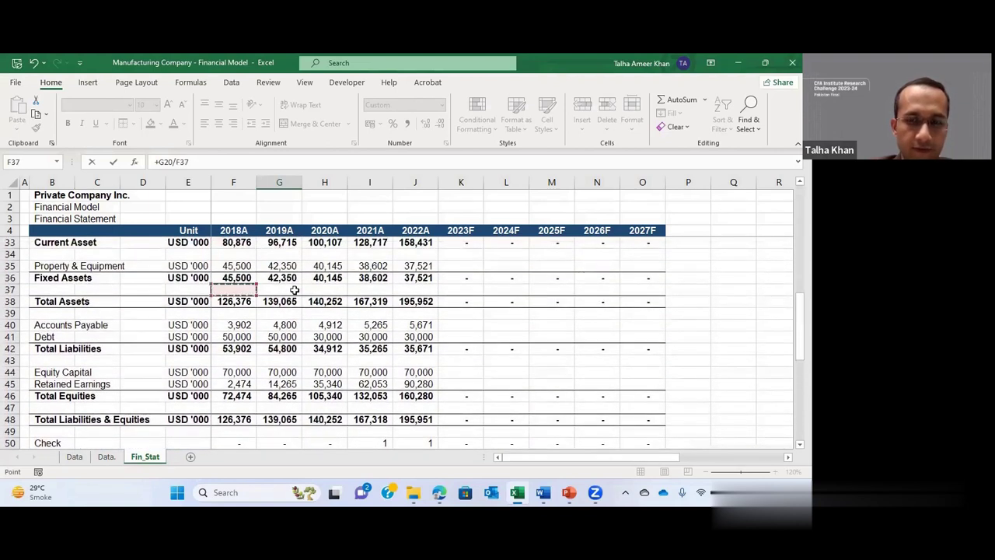
{"action": "key", "text": "Up"}
{"action": "key", "text": "Return"}
Step: Format G71 as a percentage and change its formula to =-G20/F36
{"action": "key", "text": "Up"}
{"action": "key", "text": "ctrl+shift+5"}
{"action": "key", "text": "F2"}
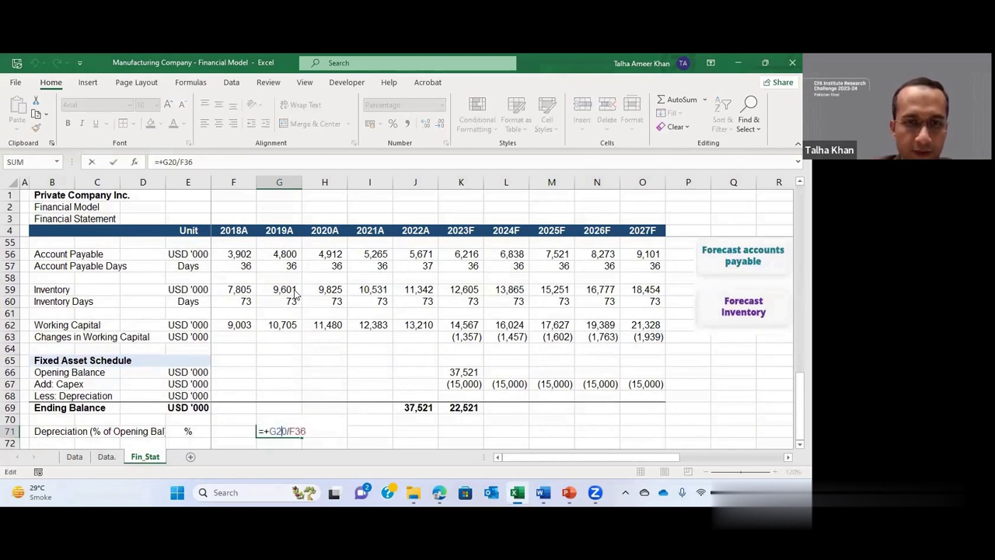
{"action": "type", "text": "-"}
{"action": "key", "text": "Return"}
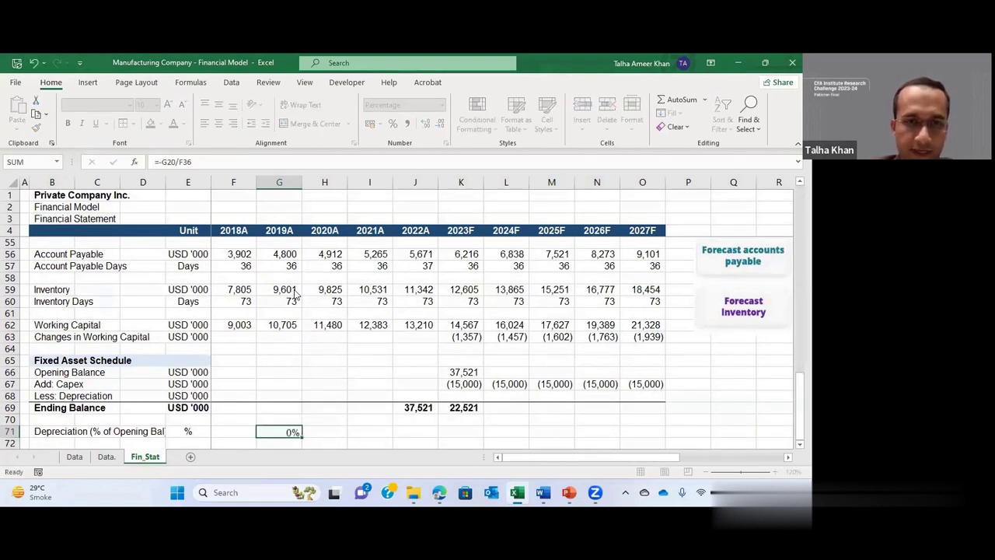
{"action": "scroll", "coordinate": [295, 294], "scroll_direction": "down", "scroll_amount": 1}
Step: Fill the depreciation rate formula from G71 across to 2022A in J71
{"action": "key", "text": "Up"}
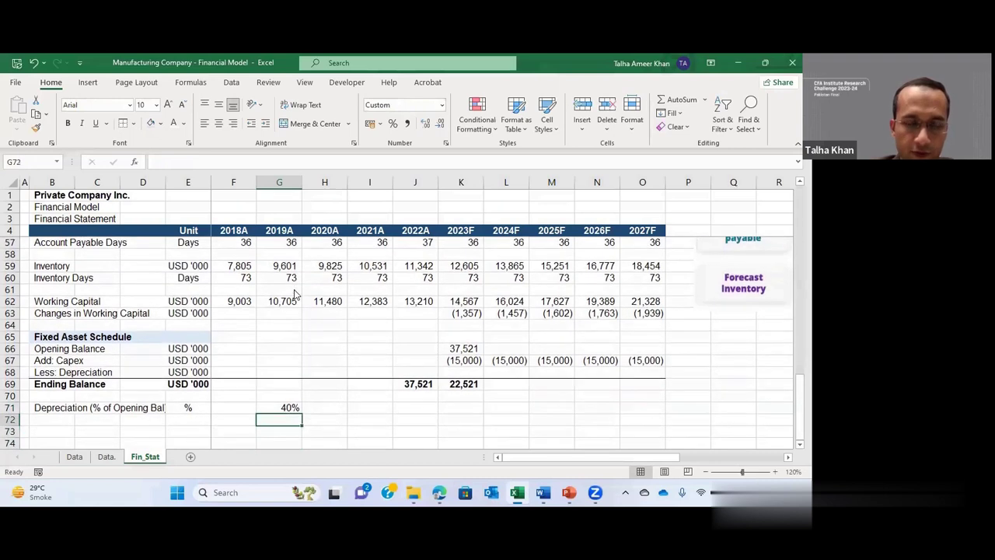
{"action": "key", "text": "shift+Right"}
{"action": "key", "text": "shift+Right"}
{"action": "key", "text": "shift+Right"}
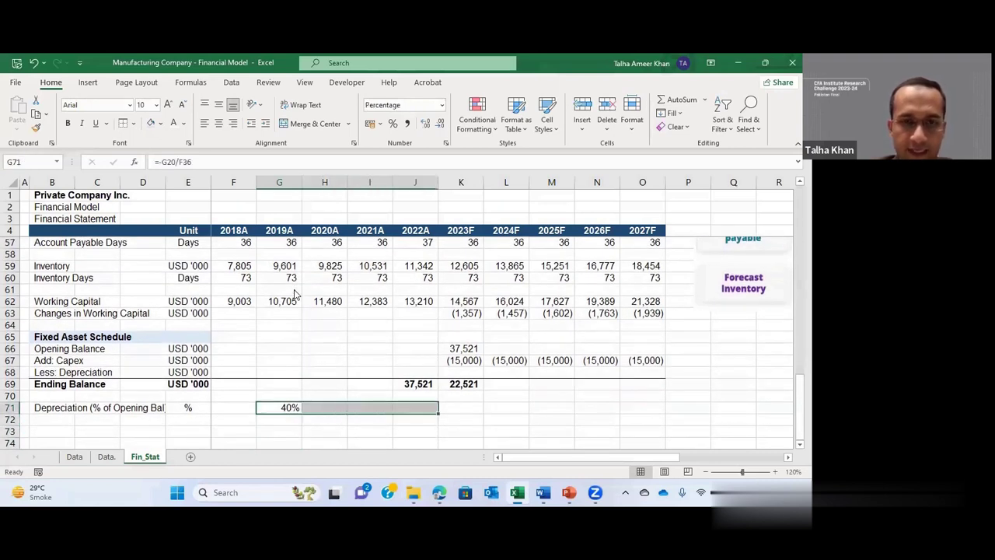
{"action": "key", "text": "ctrl+r"}
{"action": "key", "text": "Right"}
{"action": "key", "text": "Left"}
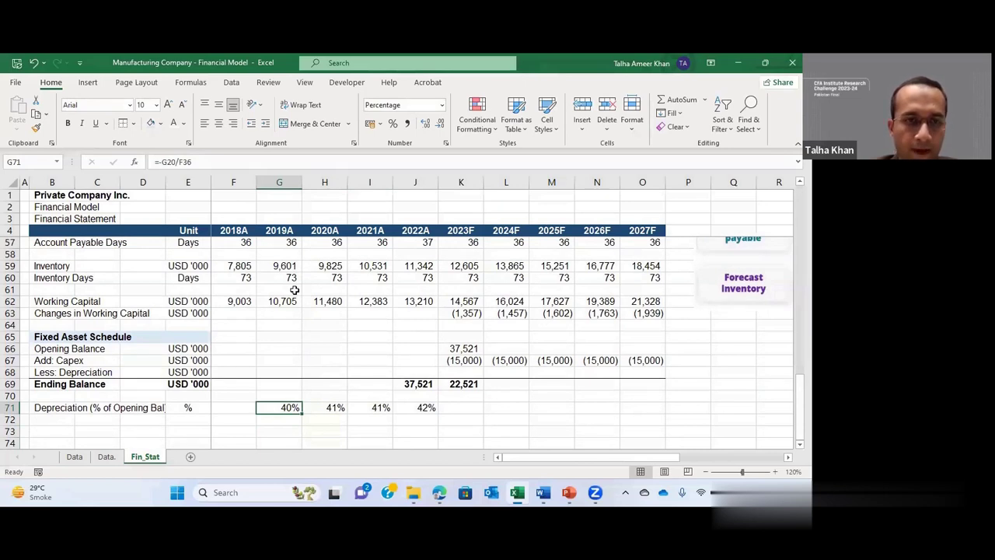
Step: Enter 41% as the 2023F depreciation rate in K71 and fill it across to 2027F in O71
{"action": "key", "text": "Right"}
{"action": "key", "text": "Right"}
{"action": "key", "text": "Right"}
{"action": "key", "text": "Right"}
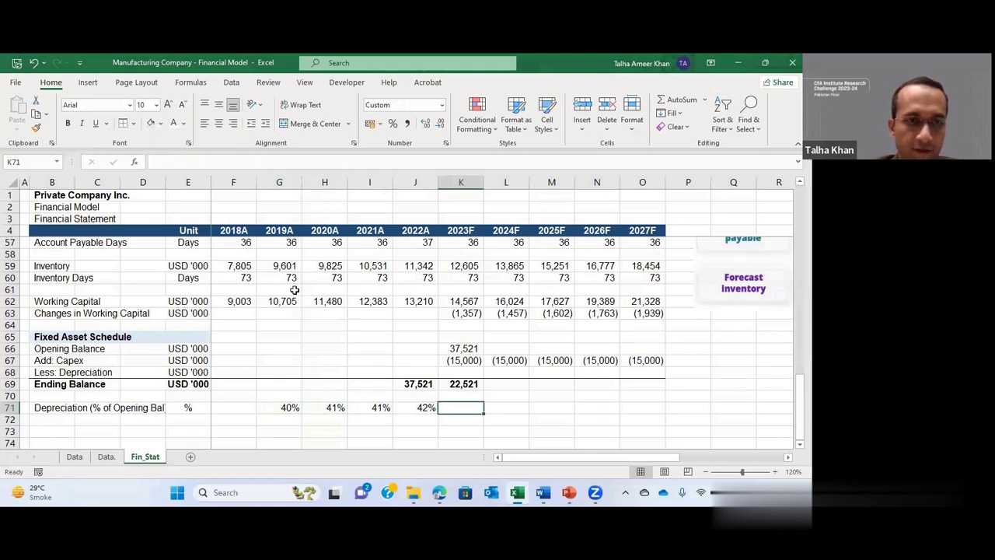
{"action": "type", "text": "42"}
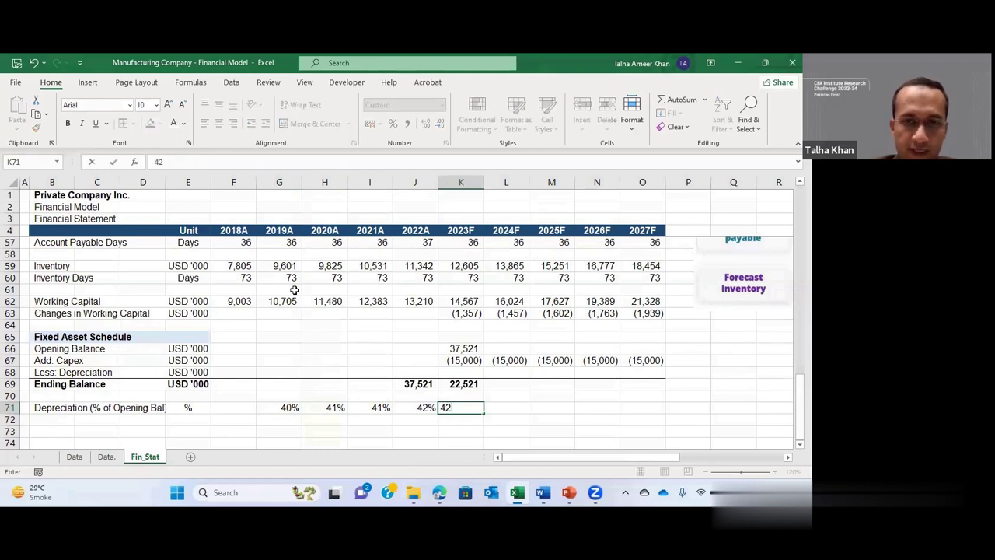
{"action": "key", "text": "Return"}
{"action": "key", "text": "Up"}
{"action": "key", "text": "shift+Right"}
{"action": "key", "text": "shift+Right"}
{"action": "key", "text": "shift+Right"}
{"action": "key", "text": "shift+Right"}
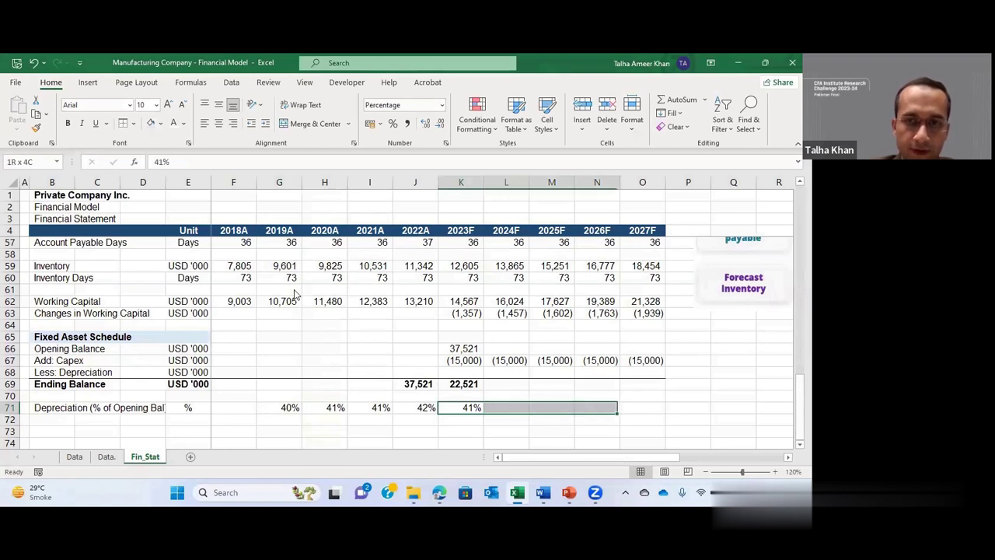
{"action": "key", "text": "ctrl+r"}
Step: Change the Capex values in K67:O67 to positive 15000 for 2023F through 2027F
{"action": "key", "text": "Up"}
{"action": "key", "text": "Up"}
{"action": "key", "text": "Up"}
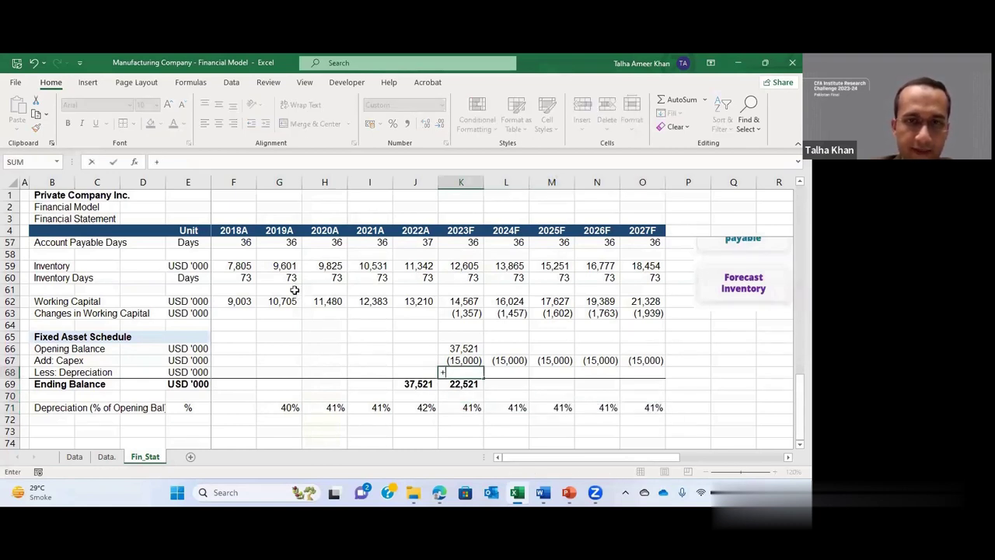
{"action": "key", "text": "Up"}
{"action": "key", "text": "F2"}
{"action": "key", "text": "Delete"}
{"action": "key", "text": "ctrl+Return"}
{"action": "key", "text": "ctrl+z"}
Step: Calculate the 2023F depreciation in K68 with the formula -K71*K66, using the rate and the opening balance
{"action": "key", "text": "Down"}
{"action": "type", "text": "-"}
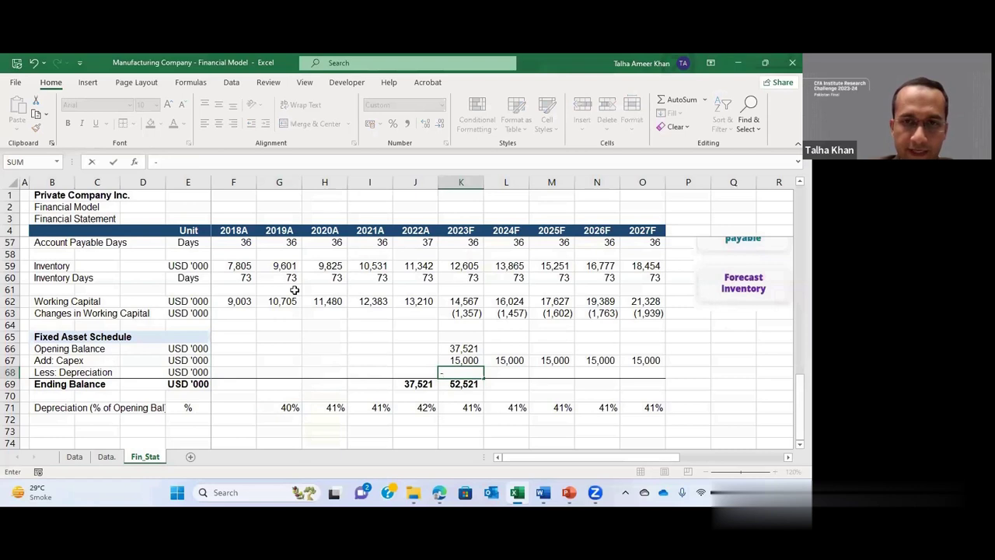
{"action": "key", "text": "Down"}
{"action": "key", "text": "Down"}
{"action": "key", "text": "Down"}
{"action": "type", "text": "*"}
{"action": "key", "text": "Left"}
{"action": "key", "text": "Down"}
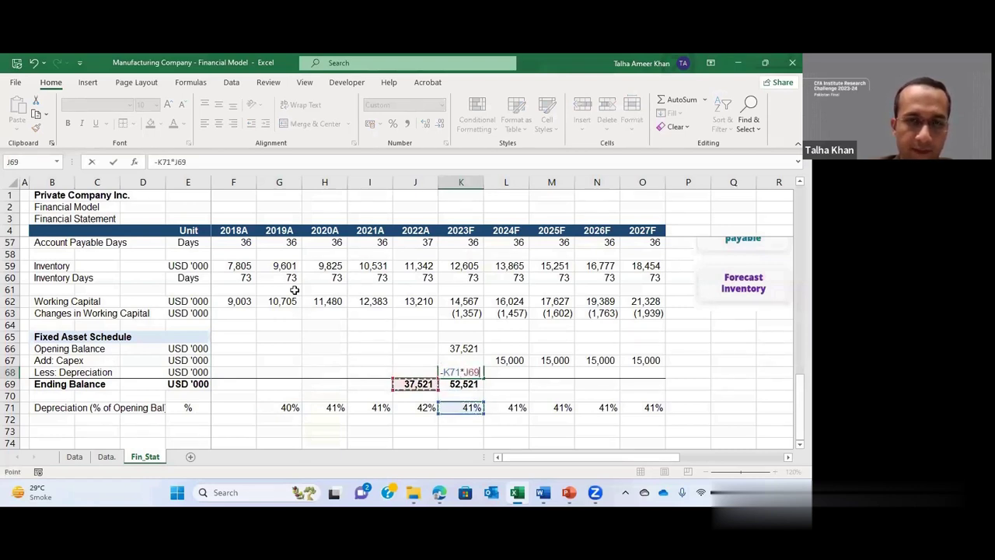
{"action": "key", "text": "Up"}
{"action": "key", "text": "Right"}
{"action": "key", "text": "Up"}
{"action": "key", "text": "Up"}
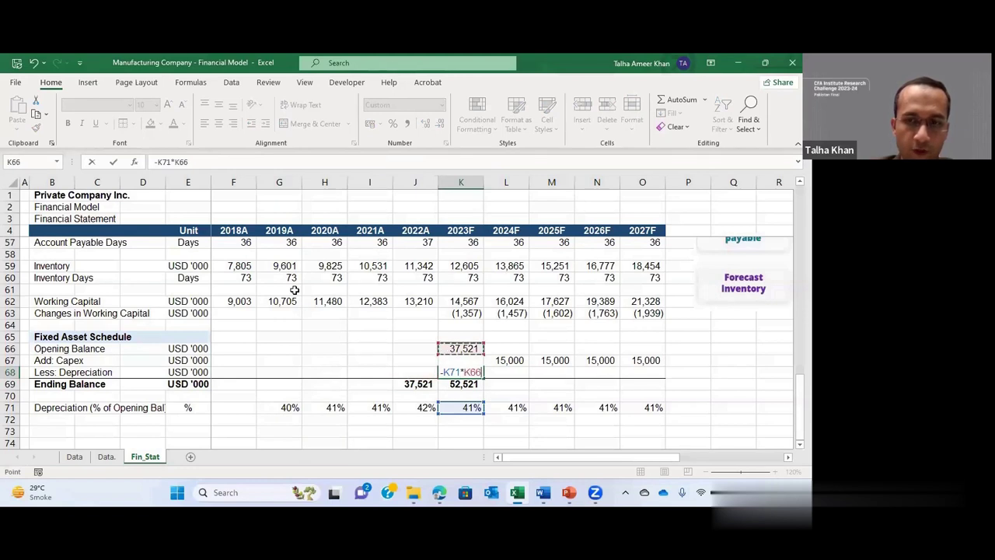
{"action": "key", "text": "Return"}
Step: Fill the Opening Balance formula from K66 into 2024F in L66
{"action": "key", "text": "Up"}
{"action": "key", "text": "Up"}
{"action": "key", "text": "Up"}
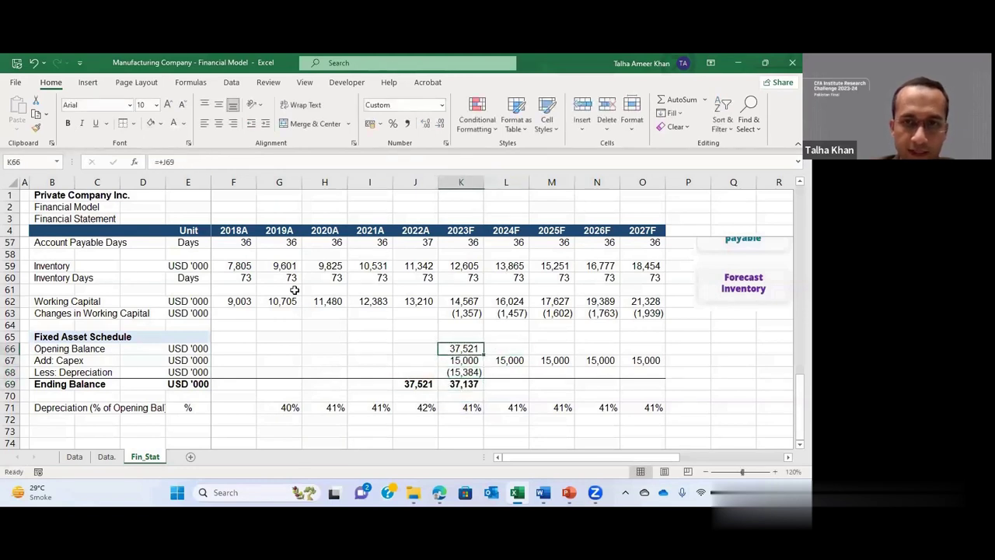
{"action": "key", "text": "shift+Right"}
{"action": "key", "text": "ctrl+r"}
Step: Fill the Depreciation and Ending Balance formulas from K68:K69 across to 2027F in column O
{"action": "key", "text": "Down"}
{"action": "key", "text": "Down"}
{"action": "key", "text": "shift+Down"}
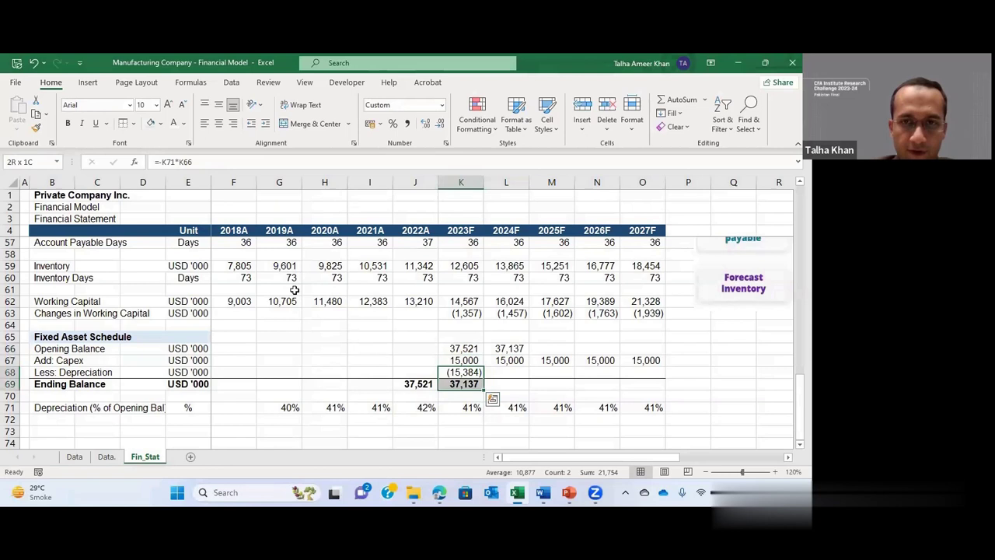
{"action": "key", "text": "shift+Right"}
{"action": "key", "text": "shift+Right"}
{"action": "key", "text": "shift+Right"}
{"action": "key", "text": "shift+Right"}
{"action": "key", "text": "ctrl+r"}
Step: Fill the Opening Balance formula from L66 across to 2027F in O66
{"action": "key", "text": "Right"}
{"action": "key", "text": "Up"}
{"action": "key", "text": "Up"}
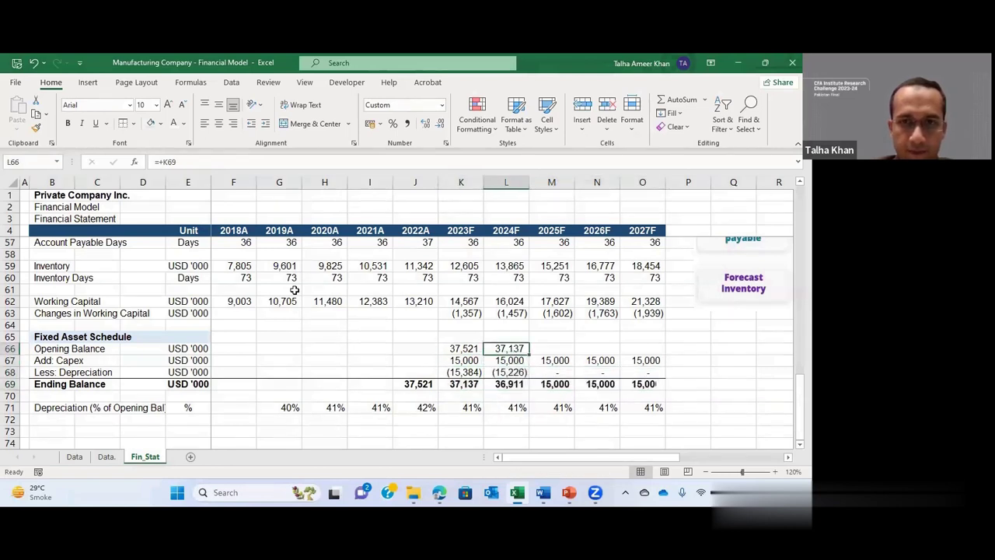
{"action": "key", "text": "shift+Right"}
{"action": "key", "text": "shift+Right"}
{"action": "key", "text": "shift+Right"}
{"action": "key", "text": "ctrl+r"}
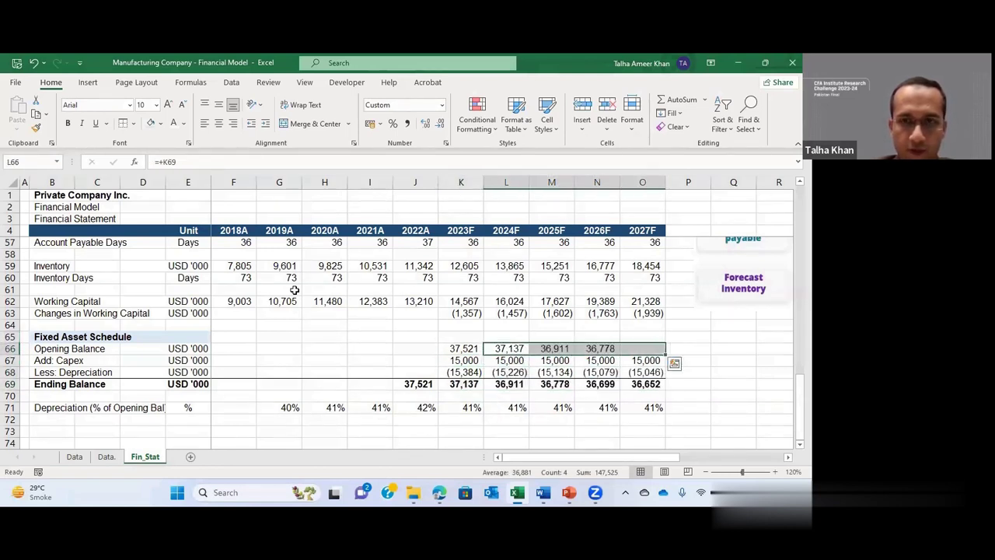
{"action": "key", "text": "Down"}
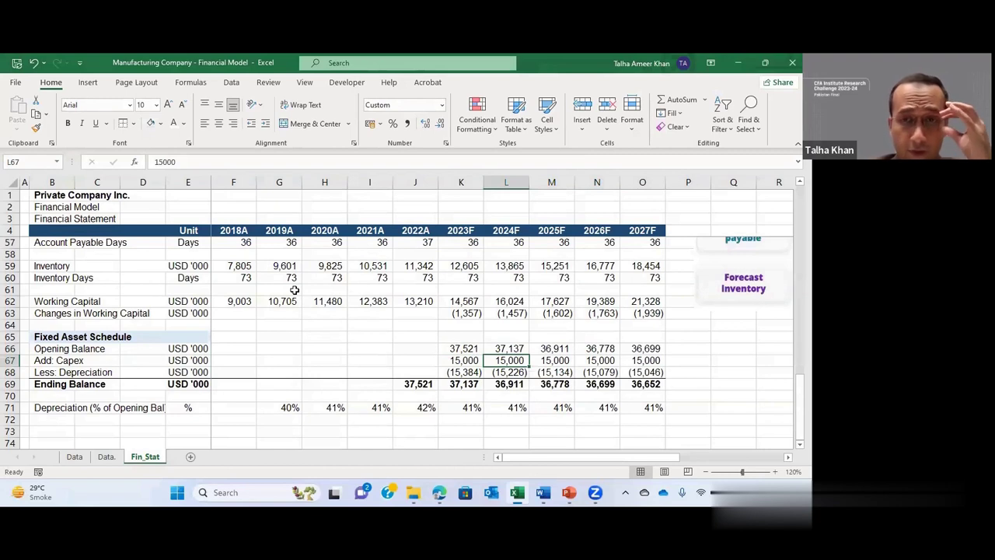
Step: Copy the Fixed Asset Schedule heading row B65:E65 to B73, below the depreciation percentage row
{"action": "key", "text": "Down"}
{"action": "key", "text": "Down"}
{"action": "key", "text": "Down"}
{"action": "key", "text": "Down"}
{"action": "key", "text": "Left"}
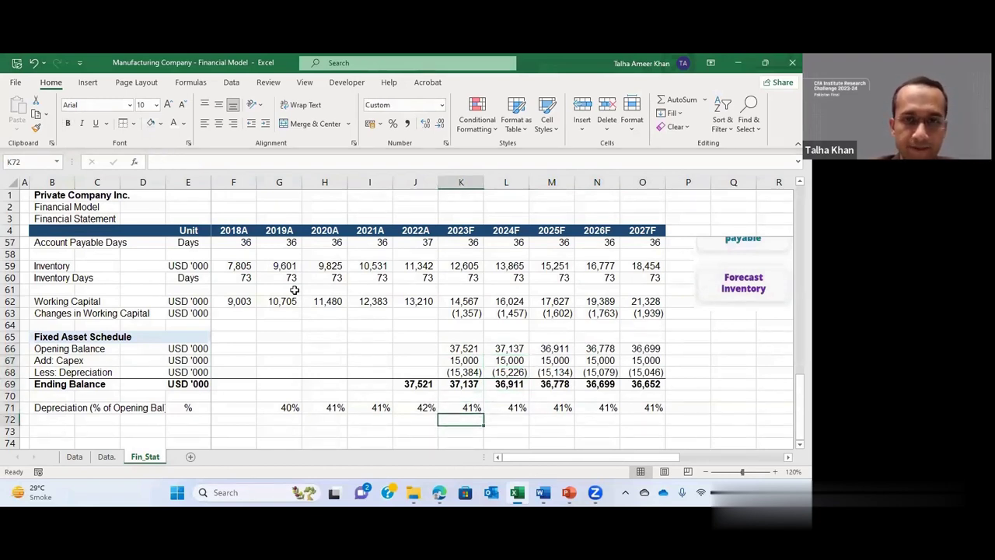
{"action": "key", "text": "Left"}
{"action": "key", "text": "Left"}
{"action": "key", "text": "Left"}
{"action": "key", "text": "Left"}
{"action": "key", "text": "Left"}
{"action": "key", "text": "Left"}
{"action": "key", "text": "Left"}
{"action": "key", "text": "Left"}
{"action": "key", "text": "Left"}
{"action": "key", "text": "Up"}
{"action": "key", "text": "Up"}
{"action": "key", "text": "Up"}
{"action": "key", "text": "Up"}
{"action": "key", "text": "Up"}
{"action": "key", "text": "Up"}
{"action": "key", "text": "shift+Right"}
{"action": "key", "text": "shift+Right"}
{"action": "key", "text": "shift+Right"}
{"action": "key", "text": "ctrl+c"}
{"action": "key", "text": "Down"}
{"action": "key", "text": "Down"}
{"action": "key", "text": "Down"}
{"action": "key", "text": "Down"}
{"action": "key", "text": "Down"}
{"action": "key", "text": "Down"}
{"action": "key", "text": "Down"}
{"action": "key", "text": "Down"}
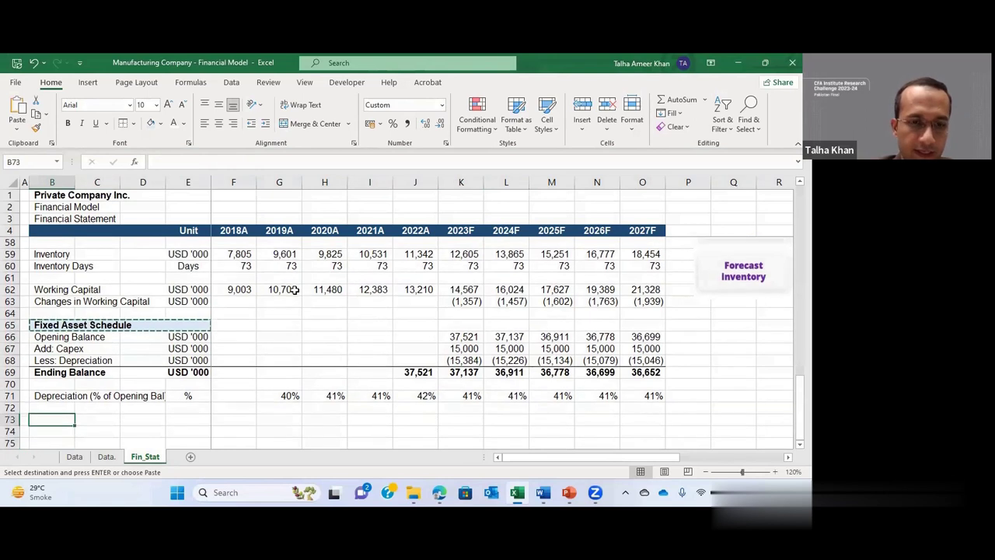
{"action": "key", "text": "ctrl+v"}
Step: Rename the copied heading in B73 as Debt Schedule
{"action": "key", "text": "F2"}
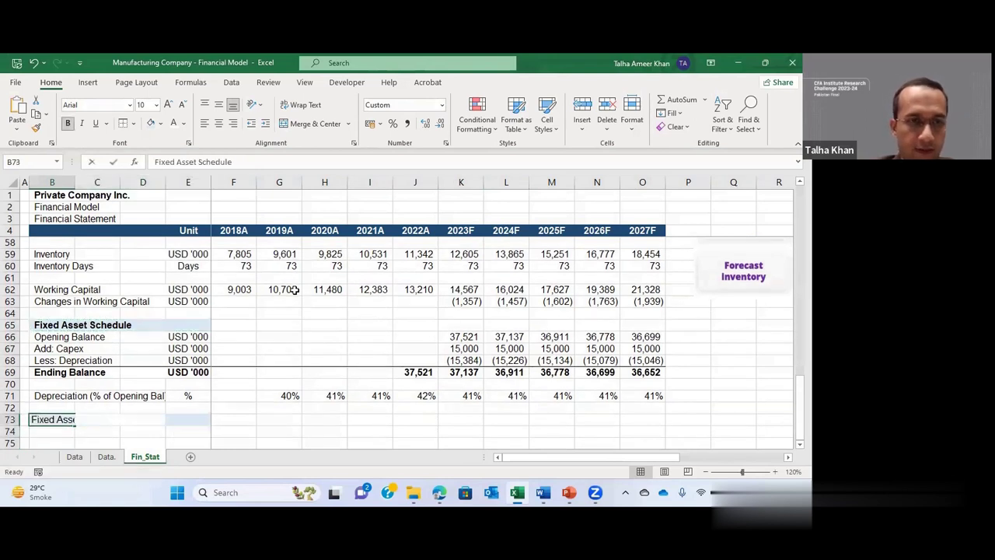
{"action": "key", "text": "Home"}
{"action": "key", "text": "ctrl+shift+Right"}
{"action": "key", "text": "ctrl+shift+Right"}
{"action": "type", "text": "Debt"}
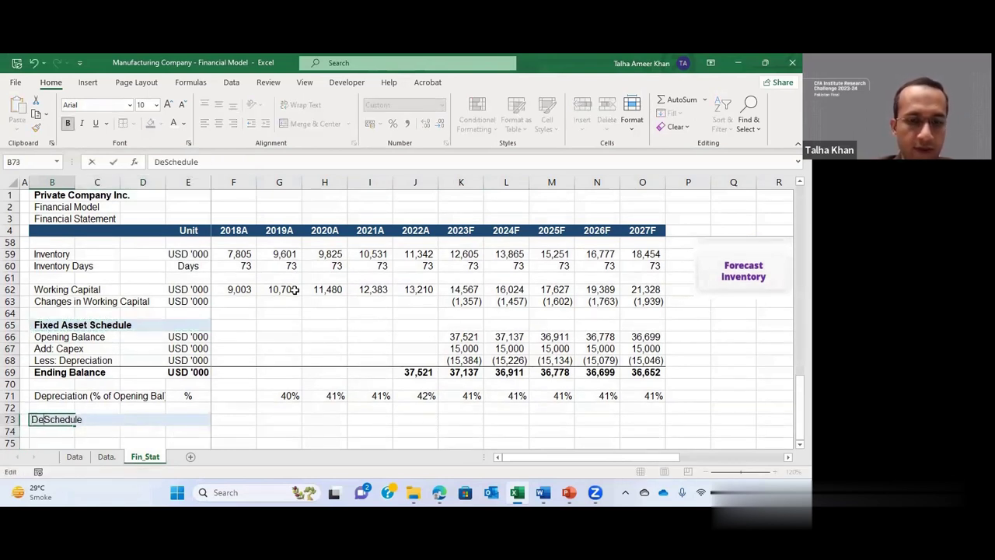
{"action": "key", "text": "Return"}
Step: Enter the row labels Opening Balance in B74 and Add: Drawdown in B75 under the Debt Schedule heading
{"action": "scroll", "coordinate": [295, 290], "scroll_direction": "down", "scroll_amount": 1}
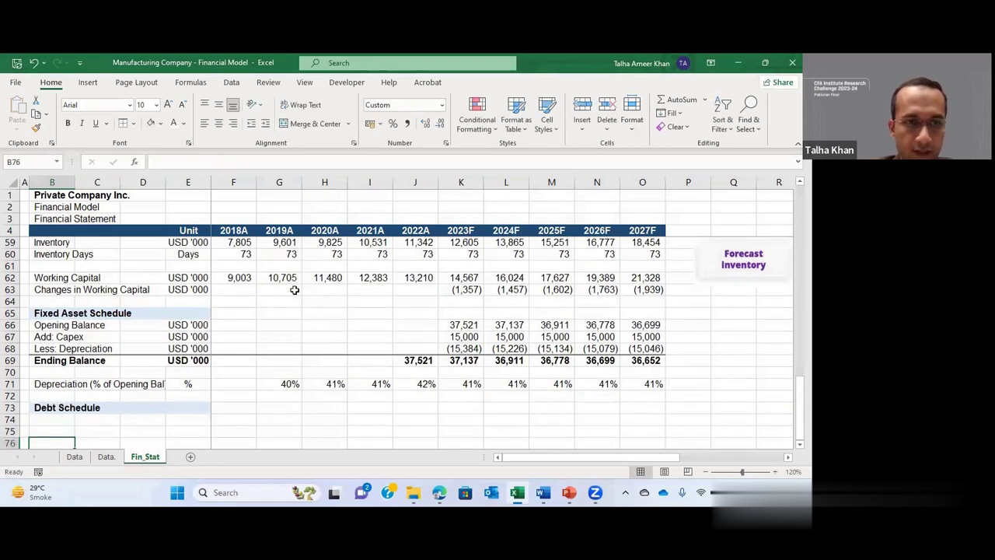
{"action": "type", "text": "Opening Balance"}
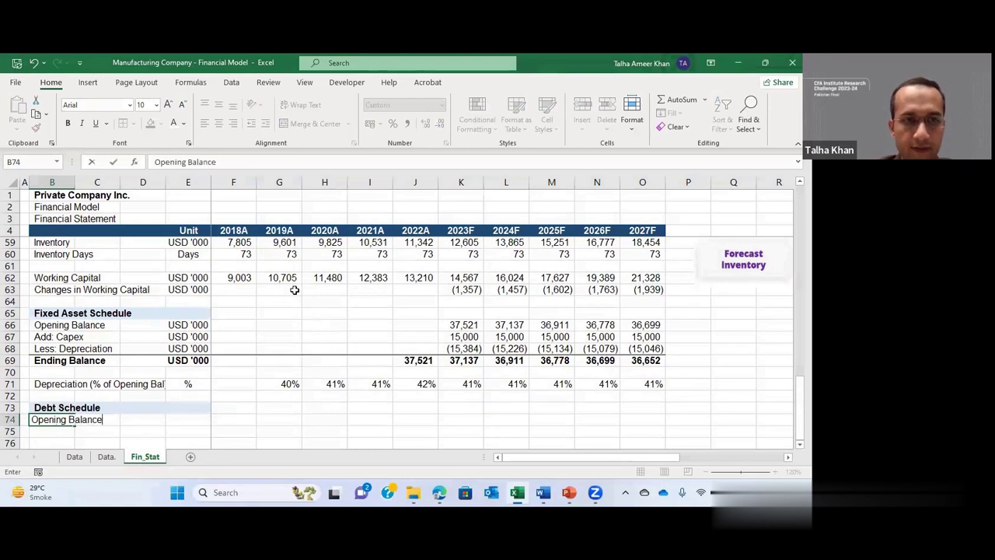
{"action": "key", "text": "Return"}
{"action": "type", "text": "Add: Draw"}
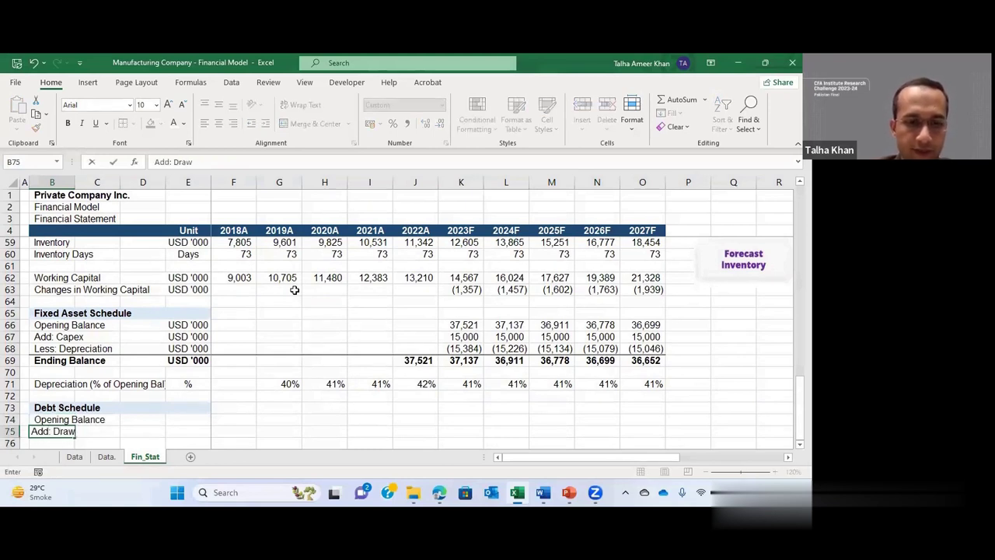
{"action": "type", "text": "down"}
{"action": "key", "text": "Return"}
Step: Enter the row label Less: Repayments in B76 of the Debt Schedule
{"action": "type", "text": "Less"}
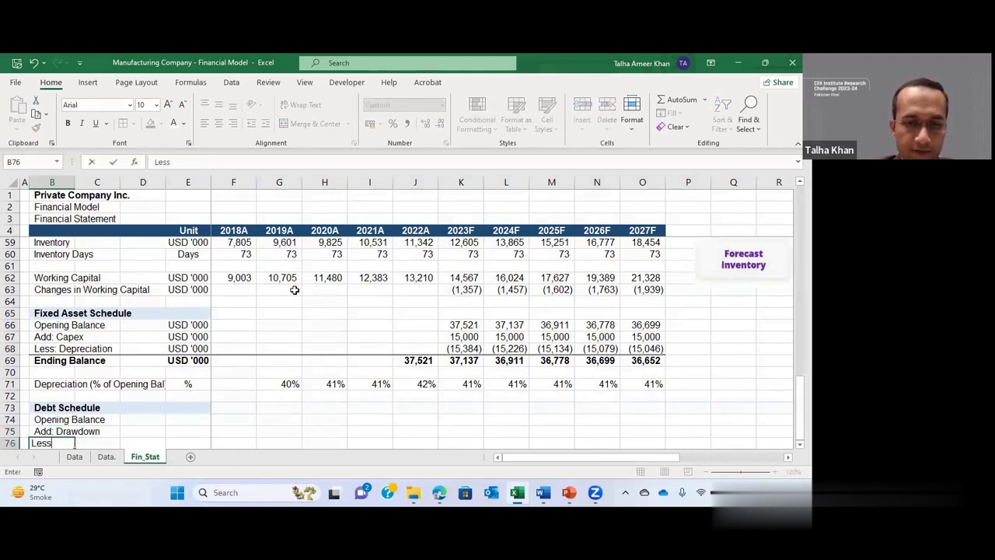
{"action": "type", "text": ": repayment"}
{"action": "key", "text": "BackSpace"}
{"action": "key", "text": "BackSpace"}
{"action": "key", "text": "BackSpace"}
{"action": "key", "text": "BackSpace"}
{"action": "key", "text": "BackSpace"}
{"action": "key", "text": "BackSpace"}
{"action": "key", "text": "BackSpace"}
{"action": "key", "text": "BackSpace"}
{"action": "key", "text": "BackSpace"}
{"action": "type", "text": "Repayme"}
{"action": "key", "text": "Return"}
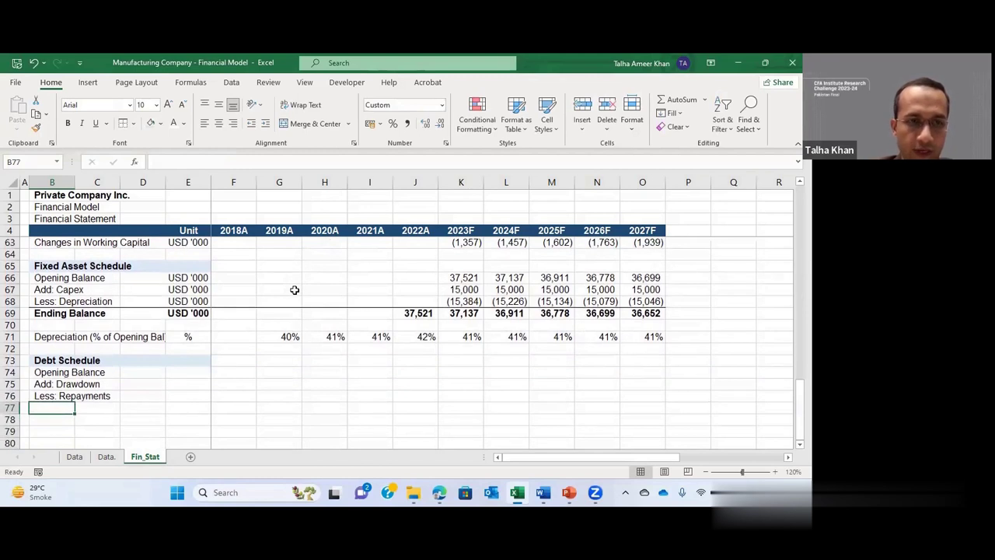
Step: Enter the row label Ending balance in B77 of the Debt Schedule
{"action": "type", "text": "Ending"}
{"action": "key", "text": "Return"}
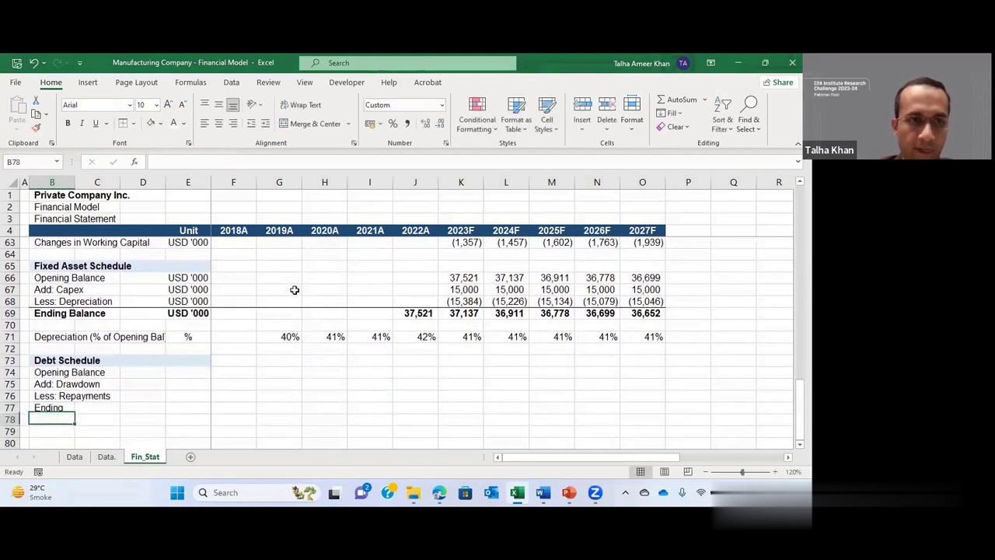
{"action": "key", "text": "Up"}
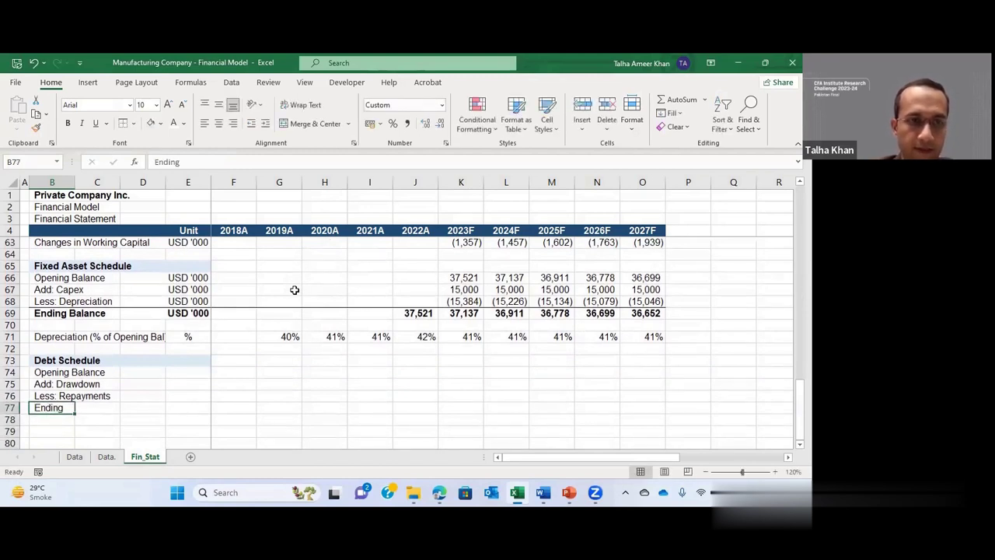
{"action": "key", "text": "F2"}
{"action": "type", "text": "balance"}
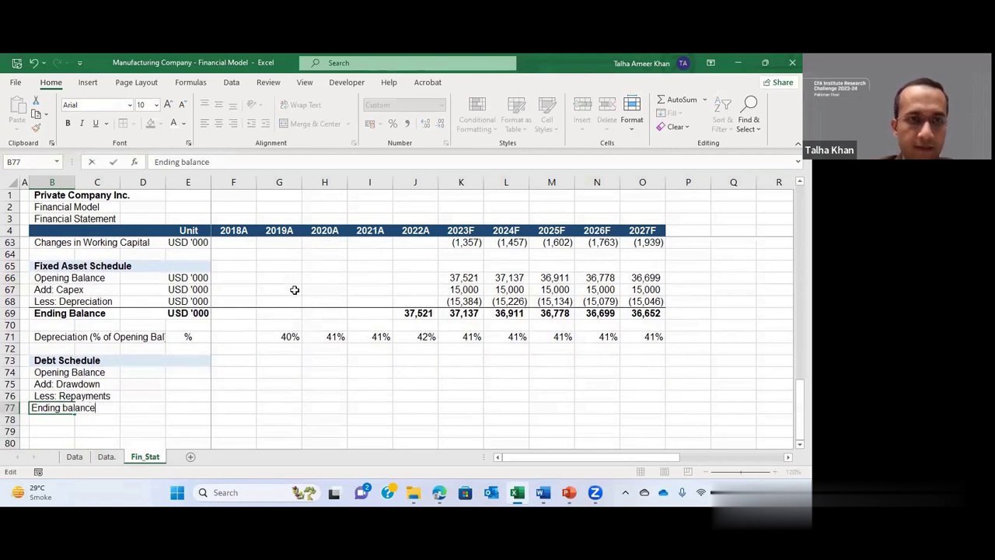
{"action": "key", "text": "Return"}
{"action": "key", "text": "Up"}
{"action": "key", "text": "shift+Right"}
{"action": "key", "text": "shift+Right"}
{"action": "key", "text": "shift+Right"}
{"action": "key", "text": "shift+Right"}
{"action": "key", "text": "shift+Right"}
{"action": "key", "text": "shift+Right"}
{"action": "key", "text": "shift+Right"}
{"action": "key", "text": "shift+Right"}
{"action": "key", "text": "shift+Right"}
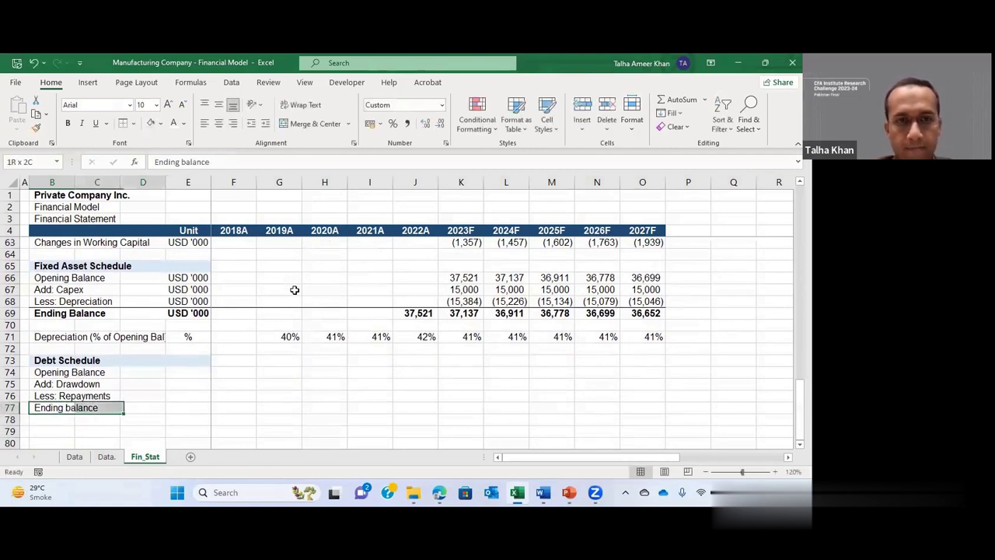
Step: Copy the USD '000 unit from the Add: Capex row in E67 to the Debt Schedule rows E74:E77
{"action": "key", "text": "Up"}
{"action": "key", "text": "Up"}
{"action": "key", "text": "Up"}
{"action": "key", "text": "Up"}
{"action": "key", "text": "Up"}
{"action": "key", "text": "Up"}
{"action": "key", "text": "Up"}
{"action": "key", "text": "Up"}
{"action": "key", "text": "Right"}
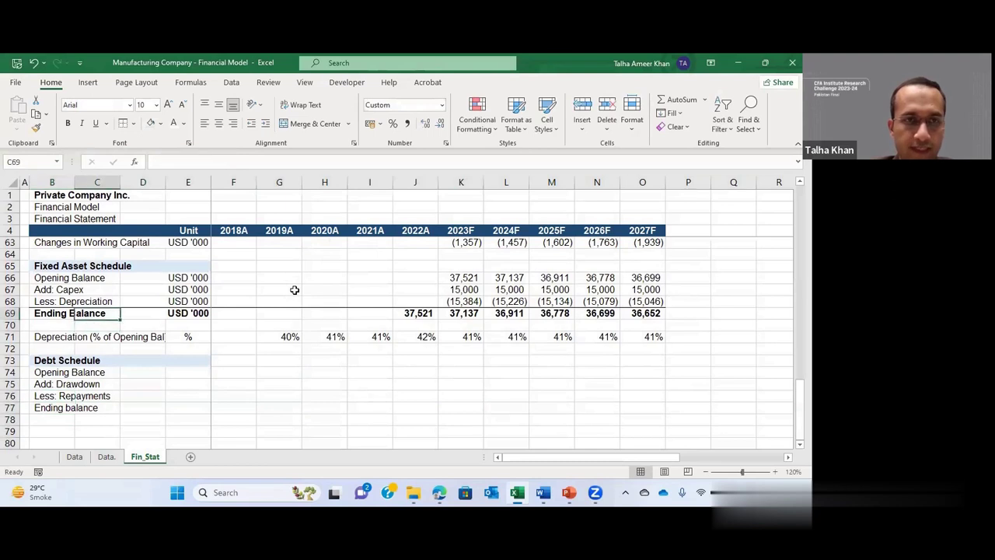
{"action": "key", "text": "Right"}
{"action": "key", "text": "Right"}
{"action": "key", "text": "Up"}
{"action": "key", "text": "Up"}
{"action": "key", "text": "ctrl+c"}
{"action": "key", "text": "Down"}
{"action": "key", "text": "Down"}
{"action": "key", "text": "Down"}
{"action": "key", "text": "Down"}
{"action": "key", "text": "Down"}
{"action": "key", "text": "Down"}
{"action": "key", "text": "Down"}
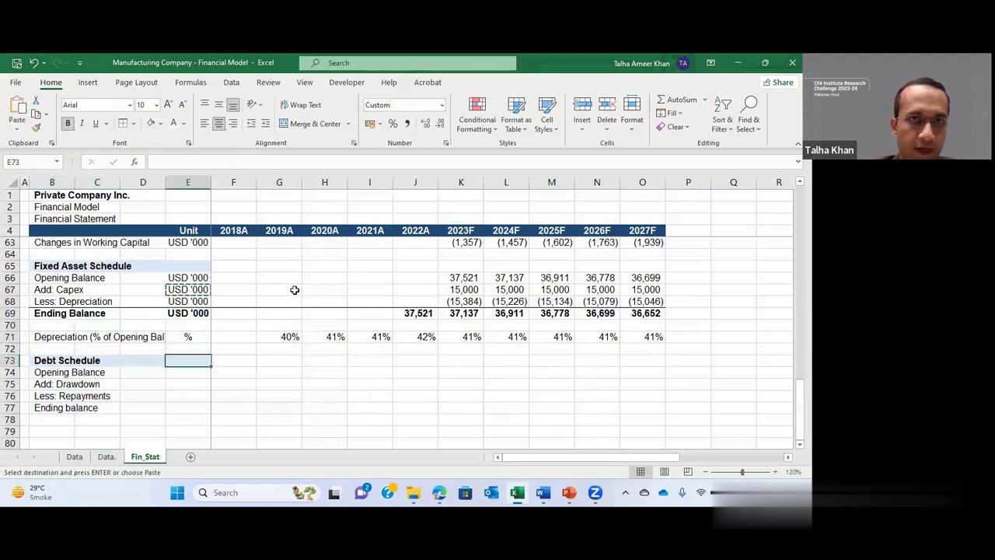
{"action": "key", "text": "shift+Down"}
{"action": "key", "text": "shift+Down"}
{"action": "key", "text": "shift+Down"}
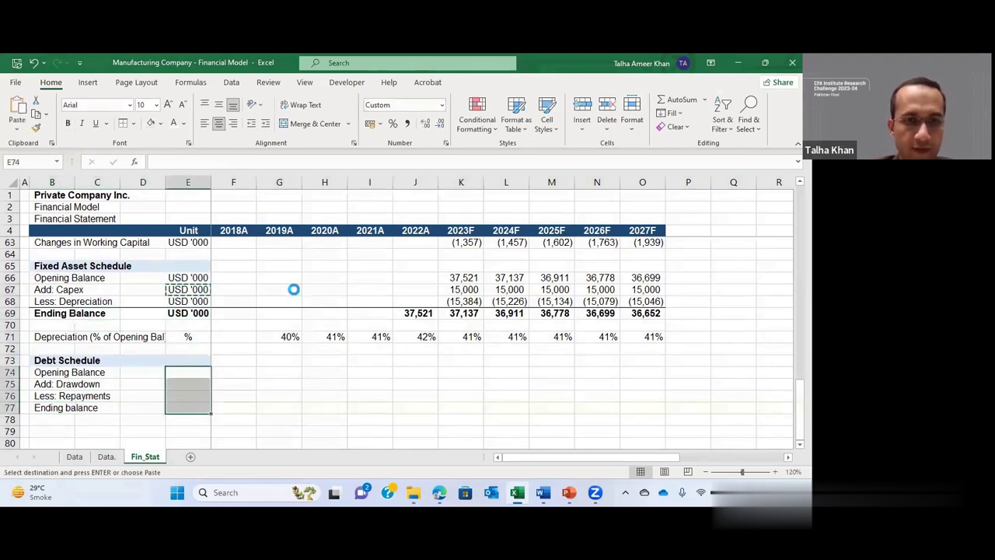
{"action": "key", "text": "ctrl+v"}
Step: Try to add a top border to the Debt Schedule's Ending balance row, and undo the misplaced border
{"action": "key", "text": "Right"}
{"action": "key", "text": "Down"}
{"action": "key", "text": "Left"}
{"action": "key", "text": "Down"}
{"action": "key", "text": "Left"}
{"action": "key", "text": "Left"}
{"action": "key", "text": "Left"}
{"action": "key", "text": "shift+Right"}
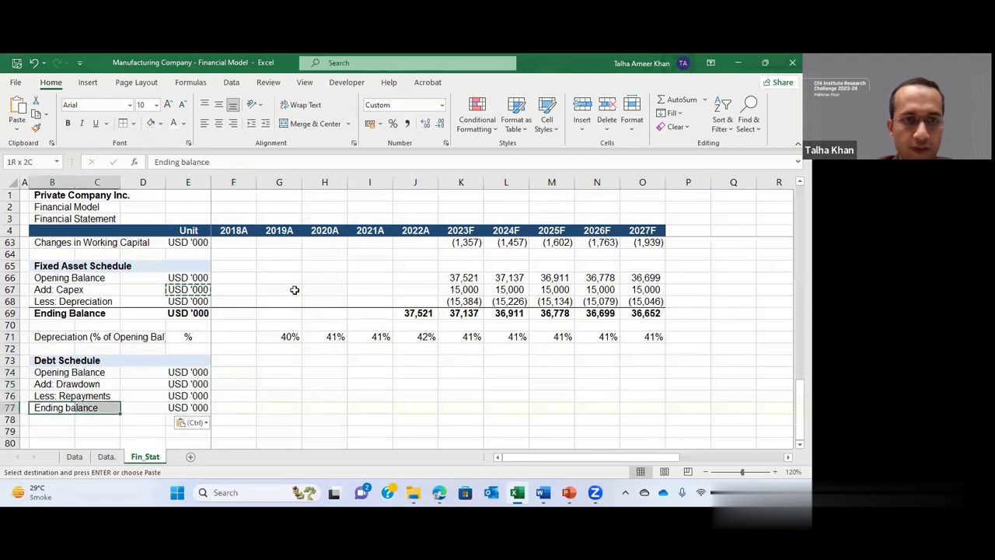
{"action": "key", "text": "shift+Right"}
{"action": "key", "text": "shift+Right"}
{"action": "key", "text": "shift+Right"}
{"action": "key", "text": "shift+Right"}
{"action": "key", "text": "shift+Right"}
{"action": "key", "text": "shift+Right"}
{"action": "key", "text": "shift+Right"}
{"action": "key", "text": "shift+Right"}
{"action": "key", "text": "shift+Right"}
{"action": "key", "text": "shift+Right"}
{"action": "key", "text": "shift+Right"}
{"action": "key", "text": "shift+Right"}
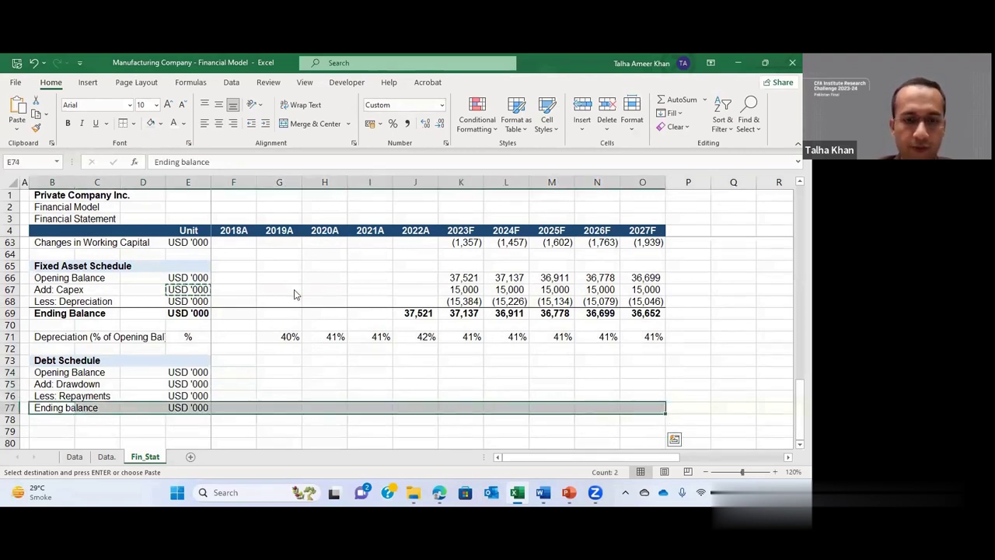
{"action": "key", "text": "ctrl+z"}
{"action": "key", "text": "alt+h"}
{"action": "key", "text": "b"}
{"action": "key", "text": "Escape"}
{"action": "key", "text": "Return"}
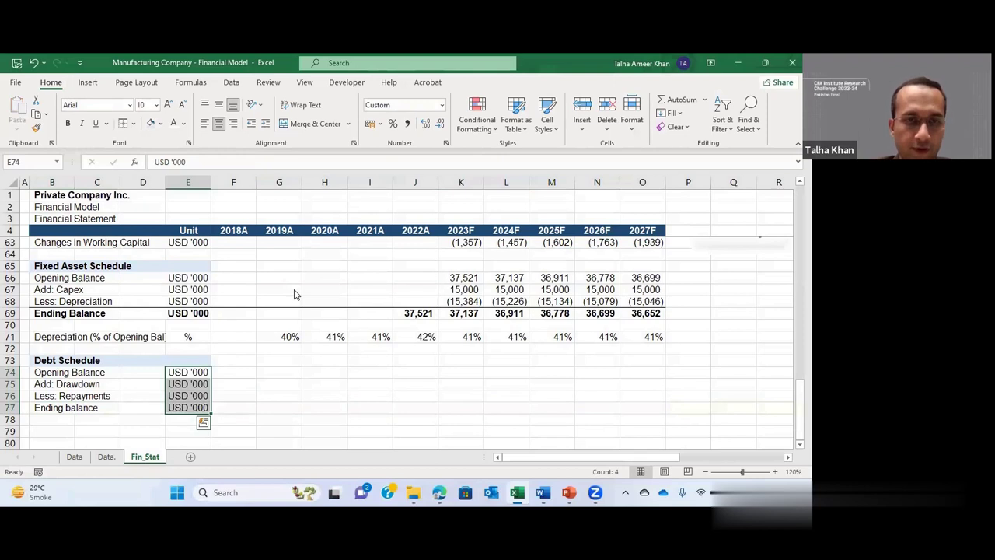
{"action": "key", "text": "Down"}
{"action": "key", "text": "Down"}
{"action": "key", "text": "Down"}
{"action": "key", "text": "Left"}
{"action": "key", "text": "Left"}
{"action": "key", "text": "Left"}
{"action": "key", "text": "shift+Right"}
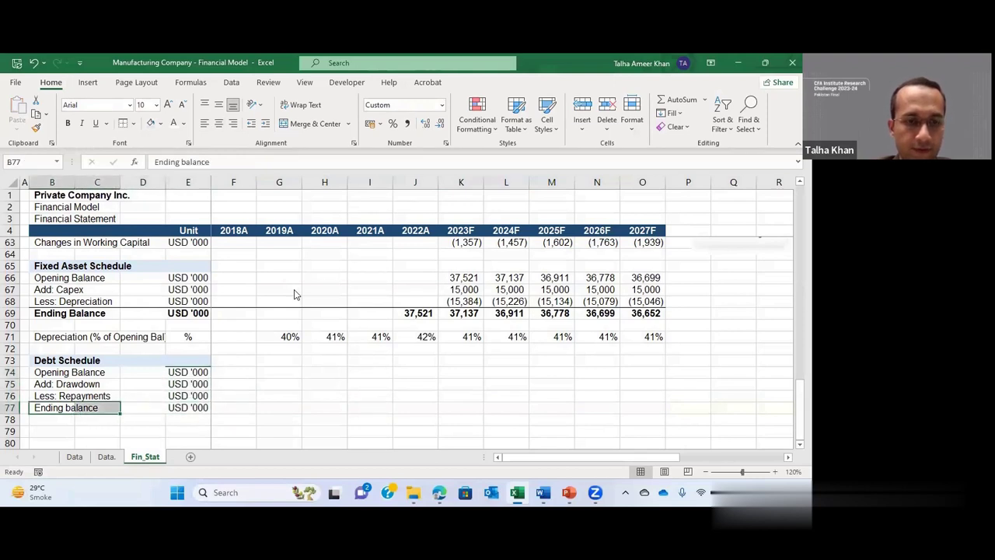
{"action": "key", "text": "ctrl+z"}
Step: Make the Debt Schedule's Ending balance row B77:O77 bold and give it a top border
{"action": "key", "text": "Left"}
{"action": "key", "text": "Left"}
{"action": "key", "text": "Left"}
{"action": "key", "text": "Left"}
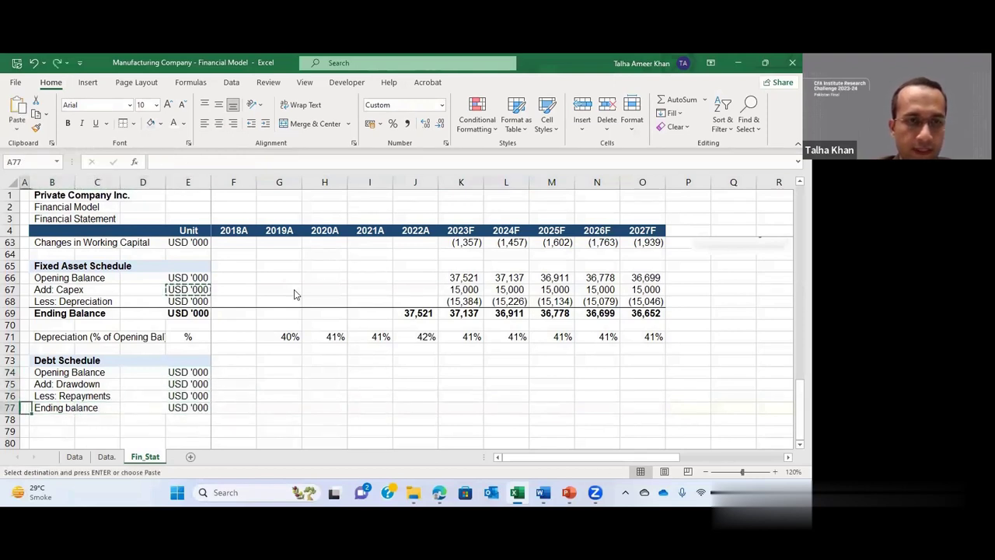
{"action": "key", "text": "Right"}
{"action": "key", "text": "shift+Right"}
{"action": "key", "text": "shift+Right"}
{"action": "key", "text": "shift+Right"}
{"action": "key", "text": "shift+Right"}
{"action": "key", "text": "shift+Right"}
{"action": "key", "text": "shift+Right"}
{"action": "key", "text": "shift+Right"}
{"action": "key", "text": "shift+Right"}
{"action": "key", "text": "shift+Right"}
{"action": "key", "text": "shift+Right"}
{"action": "key", "text": "shift+Right"}
{"action": "key", "text": "shift+Right"}
{"action": "key", "text": "shift+Right"}
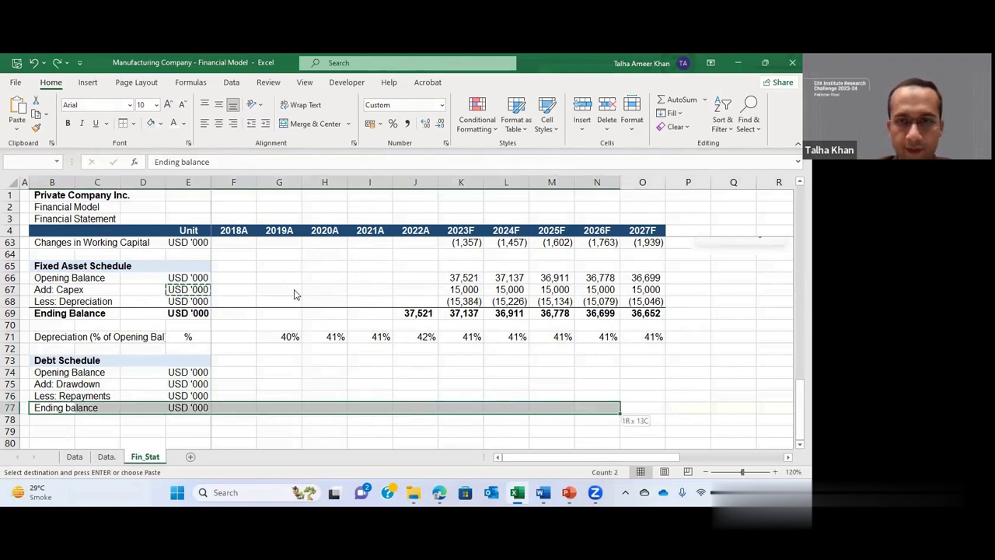
{"action": "key", "text": "shift+Right"}
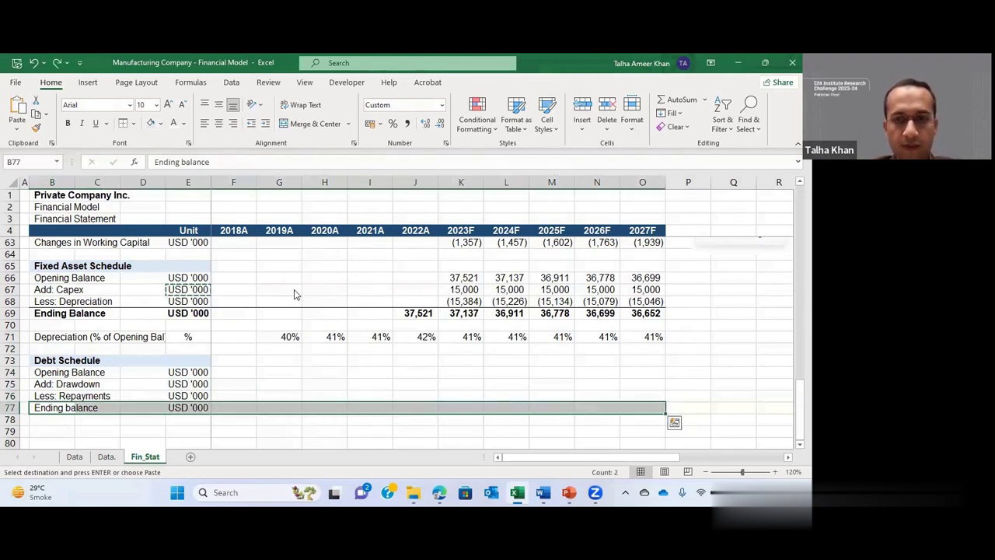
{"action": "key", "text": "ctrl+b"}
{"action": "key", "text": "alt+h"}
{"action": "key", "text": "b"}
{"action": "key", "text": "p"}
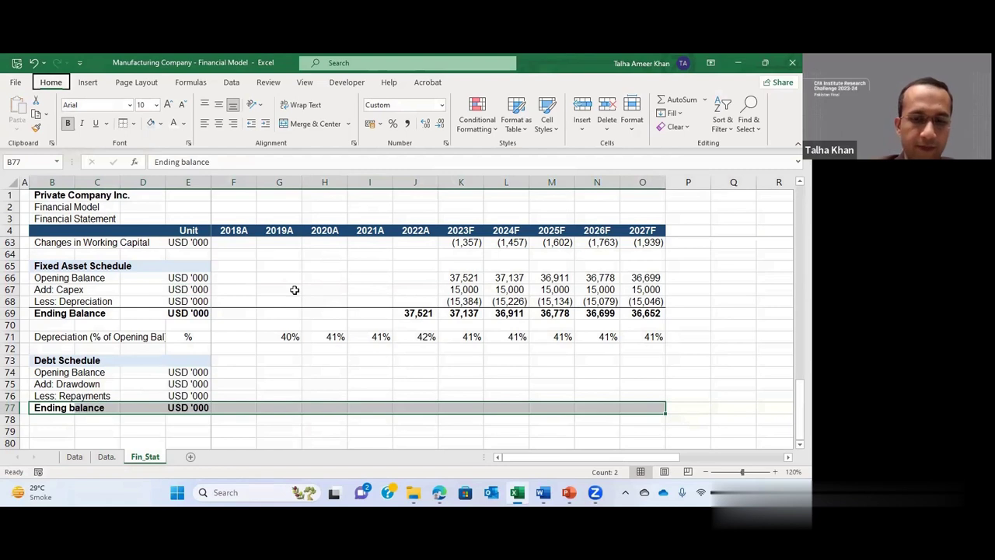
Step: Link the Debt Schedule's 2022A Ending balance in J77 to the balance sheet's 2022A Debt in J41
{"action": "key", "text": "Up"}
{"action": "key", "text": "Up"}
{"action": "key", "text": "Right"}
{"action": "key", "text": "Right"}
{"action": "key", "text": "Right"}
{"action": "key", "text": "Right"}
{"action": "key", "text": "Right"}
{"action": "key", "text": "Right"}
{"action": "key", "text": "Right"}
{"action": "key", "text": "Right"}
{"action": "key", "text": "Right"}
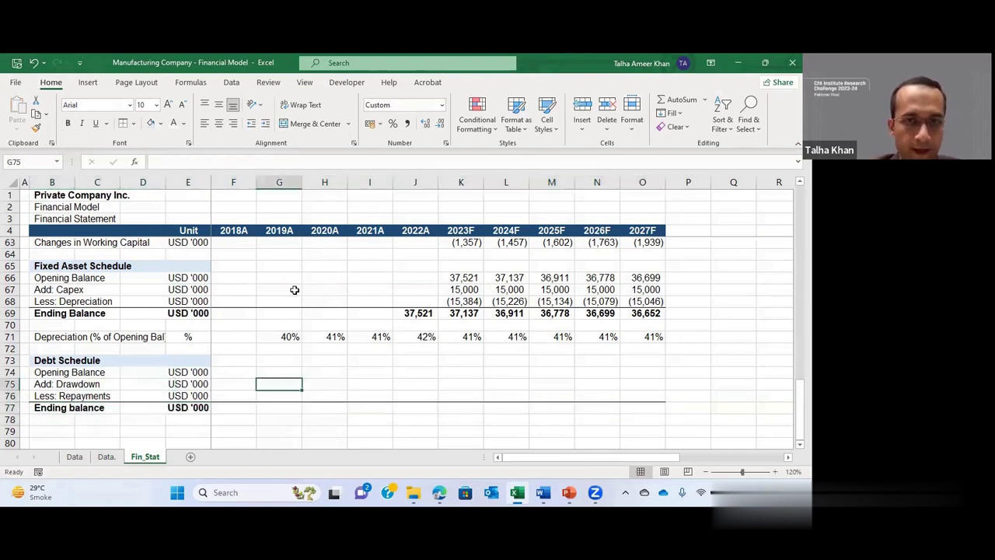
{"action": "key", "text": "Up"}
{"action": "key", "text": "Left"}
{"action": "key", "text": "Down"}
{"action": "key", "text": "Down"}
{"action": "key", "text": "Down"}
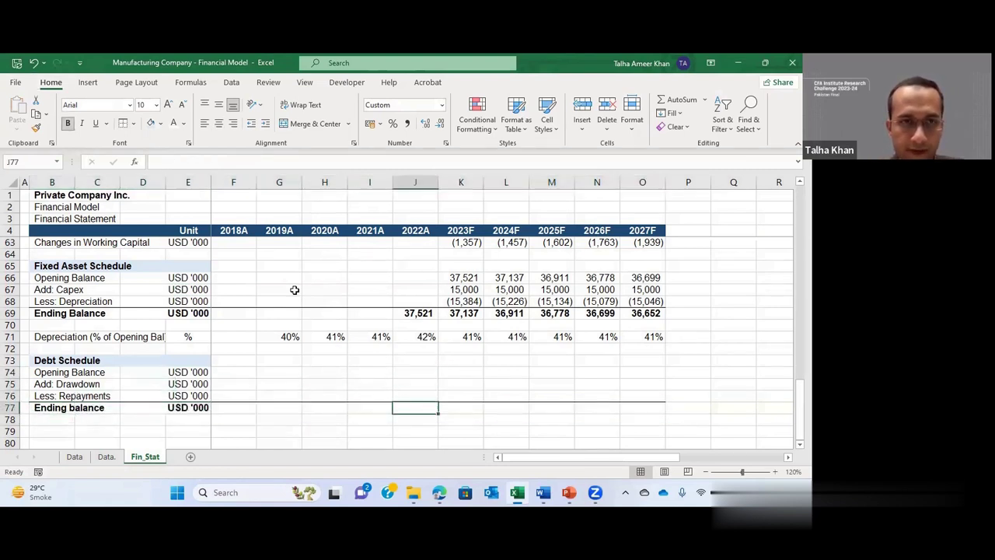
{"action": "type", "text": "+"}
{"action": "key", "text": "Up"}
{"action": "key", "text": "Up"}
{"action": "key", "text": "Up"}
{"action": "key", "text": "Up"}
{"action": "key", "text": "Up"}
{"action": "key", "text": "Up"}
{"action": "key", "text": "Up"}
{"action": "key", "text": "Up"}
{"action": "key", "text": "Up"}
{"action": "key", "text": "Up"}
{"action": "key", "text": "Up"}
{"action": "key", "text": "Up"}
{"action": "key", "text": "Up"}
{"action": "key", "text": "Up"}
{"action": "key", "text": "Up"}
{"action": "key", "text": "Up"}
{"action": "key", "text": "Up"}
{"action": "key", "text": "Up"}
{"action": "key", "text": "Up"}
{"action": "key", "text": "Up"}
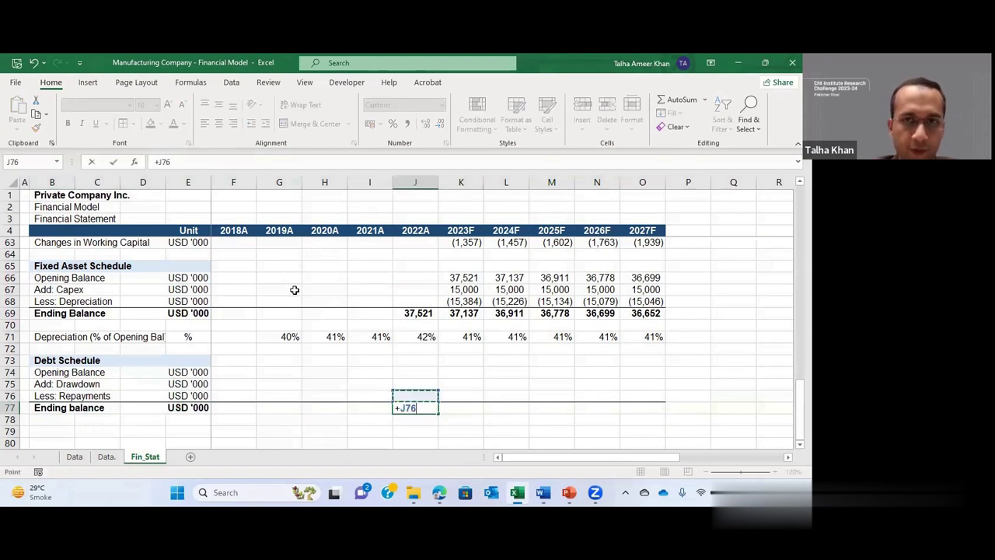
{"action": "key", "text": "Up"}
{"action": "key", "text": "Up"}
{"action": "key", "text": "Up"}
{"action": "key", "text": "Up"}
{"action": "key", "text": "Up"}
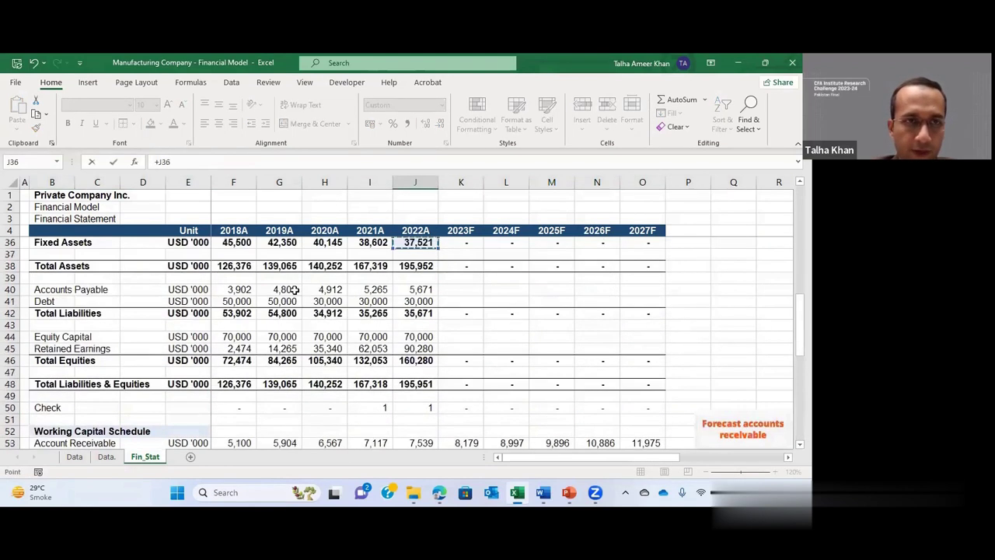
{"action": "key", "text": "Down"}
{"action": "key", "text": "Down"}
{"action": "key", "text": "Down"}
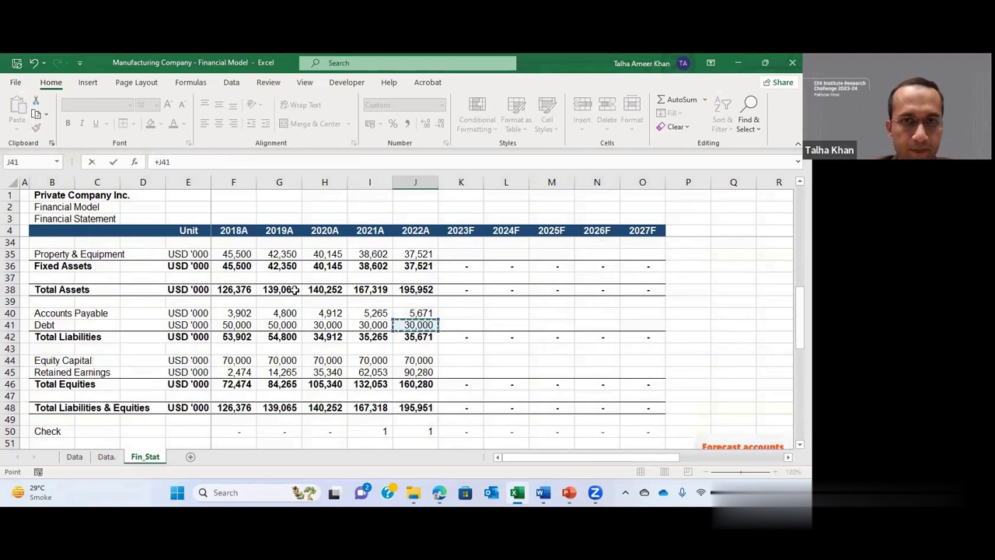
{"action": "key", "text": "Tab"}
Step: Link the Debt Schedule's 2023F Opening Balance in K74 to the 2022A Ending balance in J77
{"action": "key", "text": "Up"}
{"action": "key", "text": "Up"}
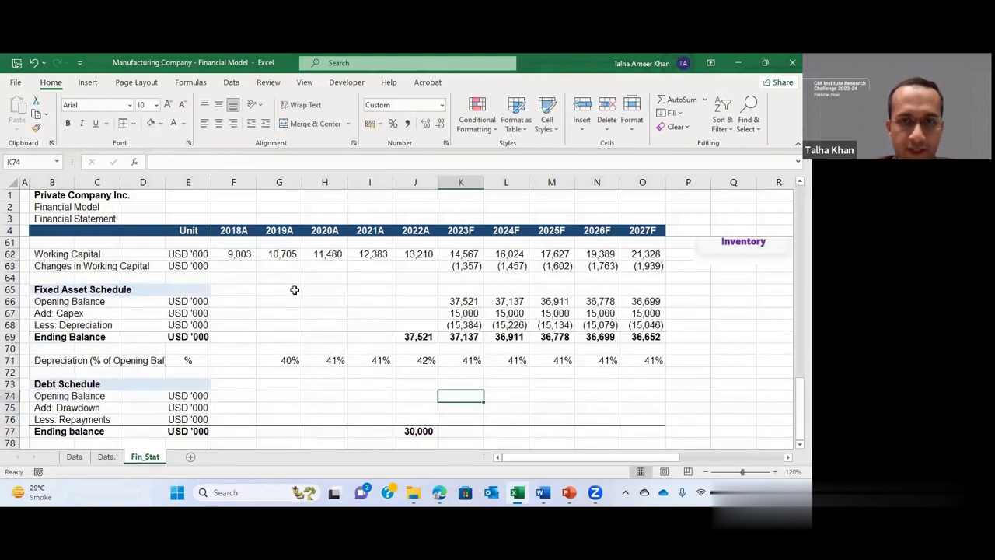
{"action": "type", "text": "+"}
{"action": "key", "text": "Left"}
{"action": "key", "text": "Down"}
{"action": "key", "text": "Down"}
{"action": "key", "text": "Return"}
Step: Calculate the Debt Schedule's 2023F Ending balance in K77 with =SUM(K74:K76)
{"action": "key", "text": "Down"}
{"action": "key", "text": "Down"}
{"action": "key", "text": "alt+equal"}
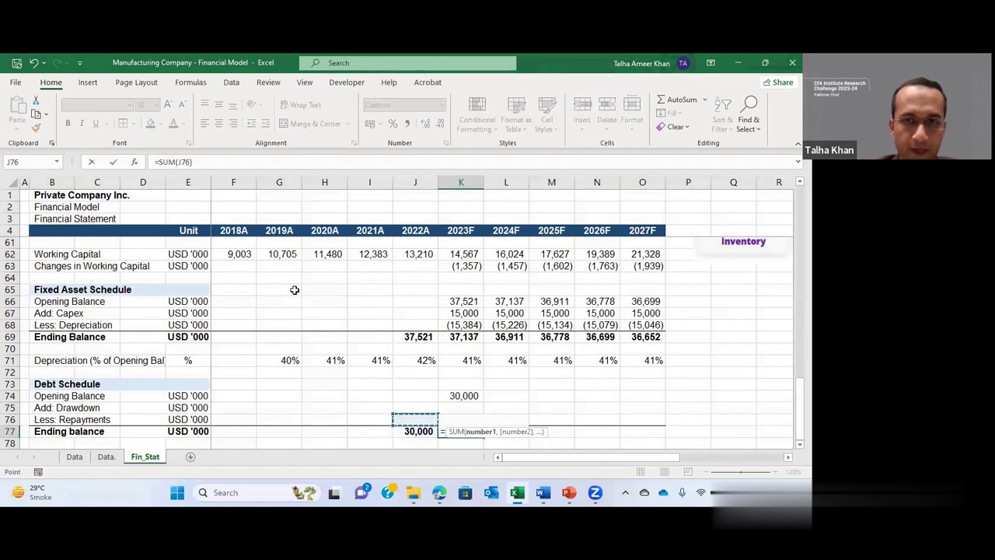
{"action": "key", "text": "Up"}
{"action": "key", "text": "Up"}
{"action": "key", "text": "Up"}
{"action": "key", "text": "shift+Down"}
{"action": "key", "text": "shift+Down"}
{"action": "key", "text": "Return"}
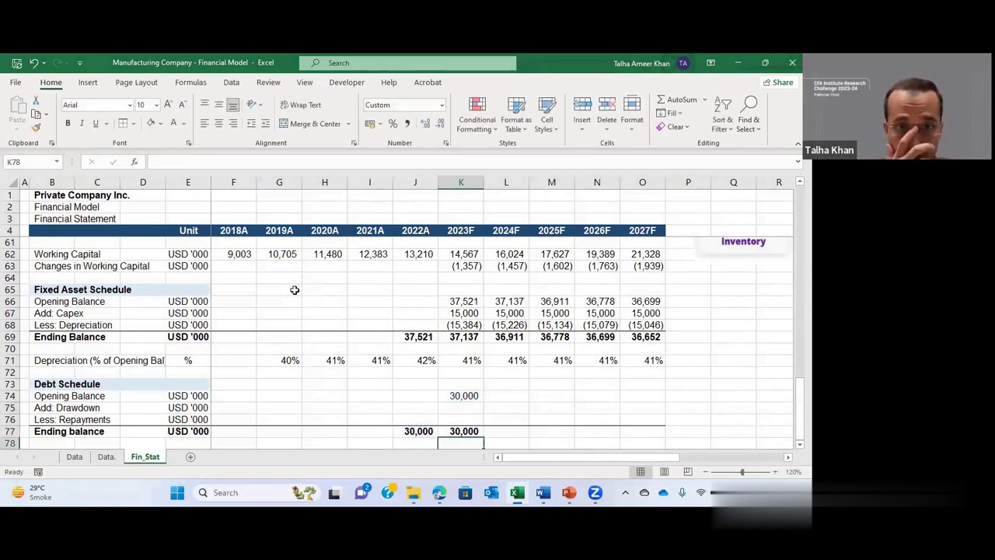
Step: Enter 0 for the Add: Drawdown and Less: Repayments rows across the forecast years in K75:O76
{"action": "key", "text": "Up"}
{"action": "key", "text": "Up"}
{"action": "key", "text": "Up"}
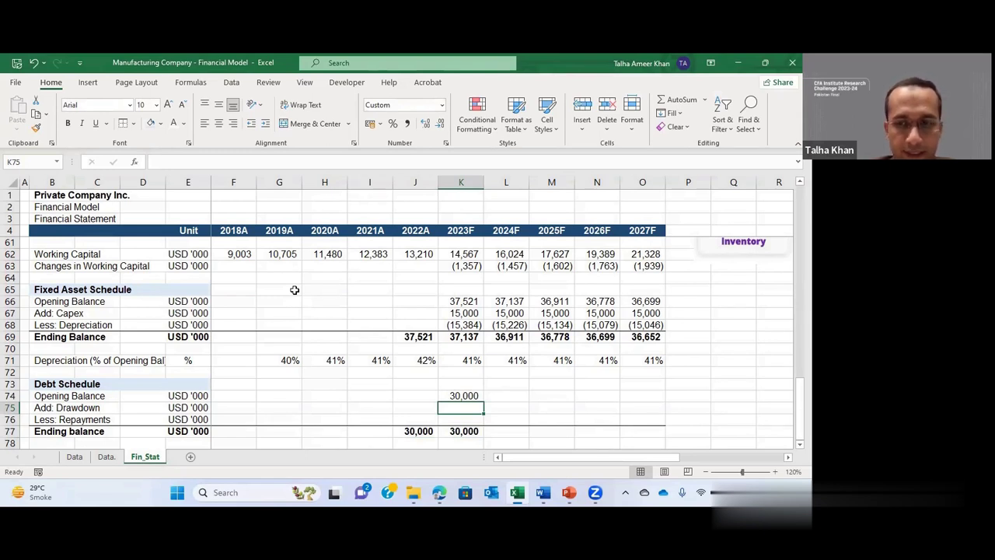
{"action": "type", "text": "0"}
{"action": "key", "text": "ctrl+Return"}
{"action": "key", "text": "shift+Down"}
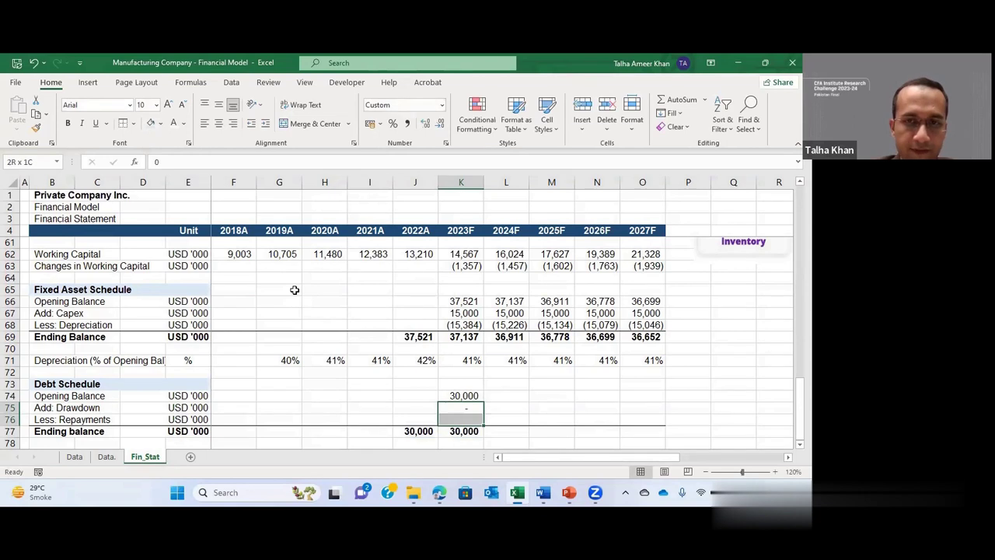
{"action": "key", "text": "shift+Right"}
{"action": "key", "text": "shift+Right"}
{"action": "key", "text": "shift+Right"}
{"action": "key", "text": "shift+Right"}
{"action": "key", "text": "F2"}
{"action": "key", "text": "ctrl+Return"}
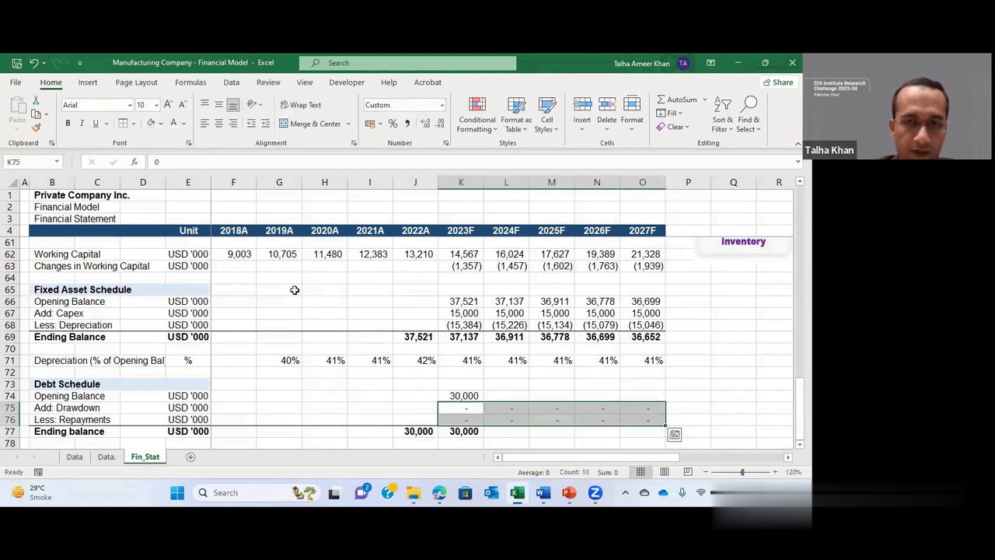
Step: Link the 2024F debt Opening Balance in L74 to K77 and fill the formula across to O74
{"action": "key", "text": "Up"}
{"action": "key", "text": "Right"}
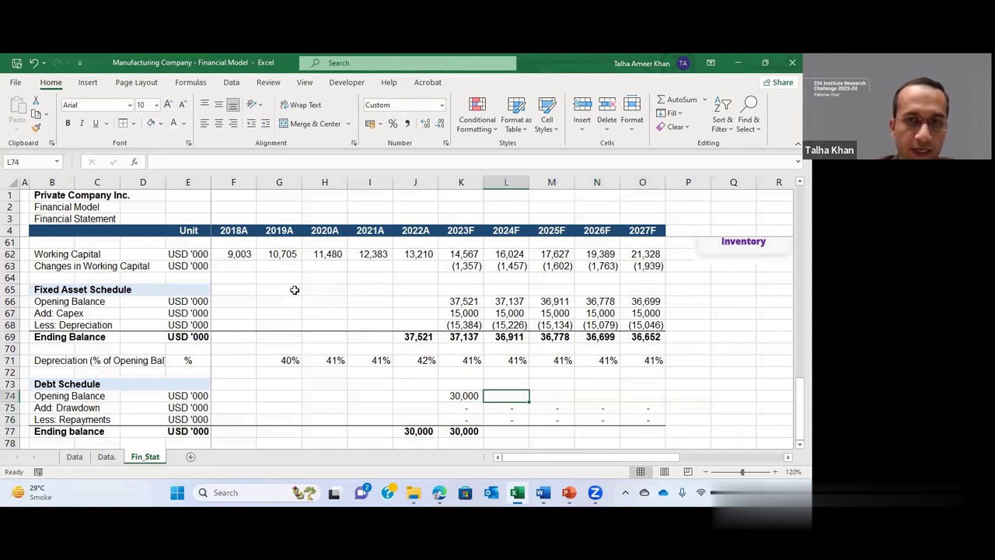
{"action": "type", "text": "+"}
{"action": "key", "text": "Left"}
{"action": "key", "text": "Down"}
{"action": "key", "text": "Down"}
{"action": "key", "text": "Down"}
{"action": "key", "text": "Return"}
{"action": "key", "text": "Up"}
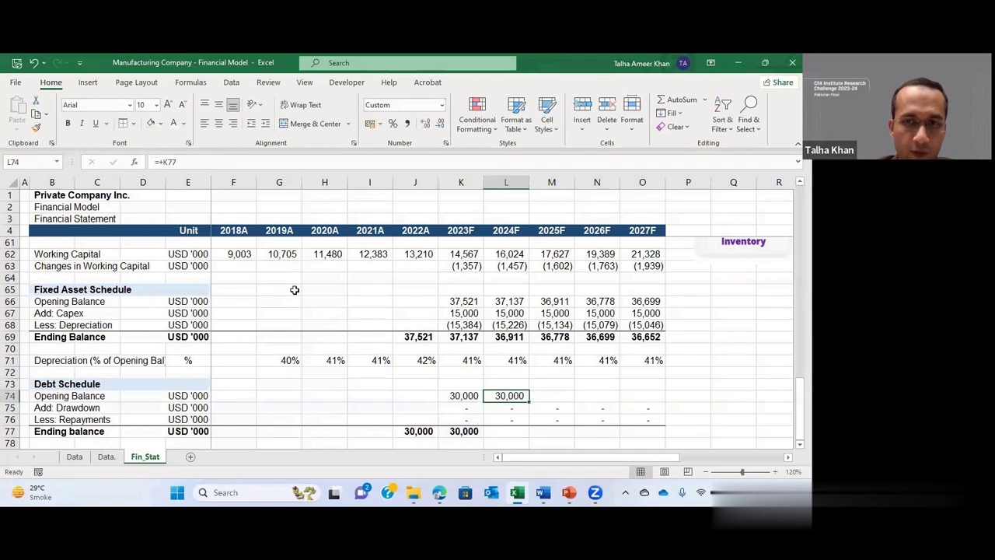
{"action": "key", "text": "shift+Right"}
{"action": "key", "text": "shift+Right"}
{"action": "key", "text": "shift+Right"}
{"action": "key", "text": "ctrl+r"}
Step: Fill the Debt Schedule's Ending balance formula from K77 across to 2027F in O77
{"action": "key", "text": "Left"}
{"action": "key", "text": "Down"}
{"action": "key", "text": "Down"}
{"action": "key", "text": "Down"}
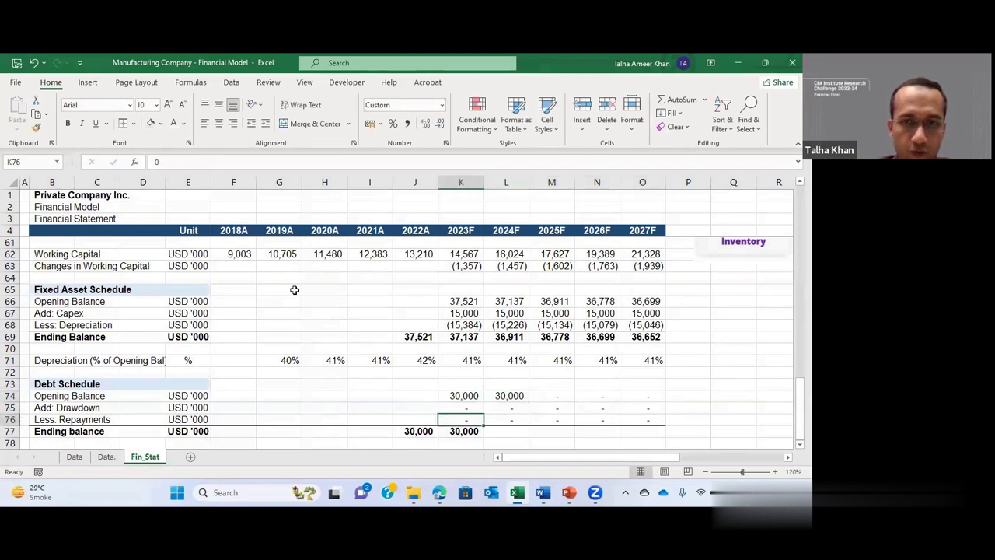
{"action": "key", "text": "shift+Right"}
{"action": "key", "text": "shift+Right"}
{"action": "key", "text": "shift+Right"}
{"action": "key", "text": "shift+Right"}
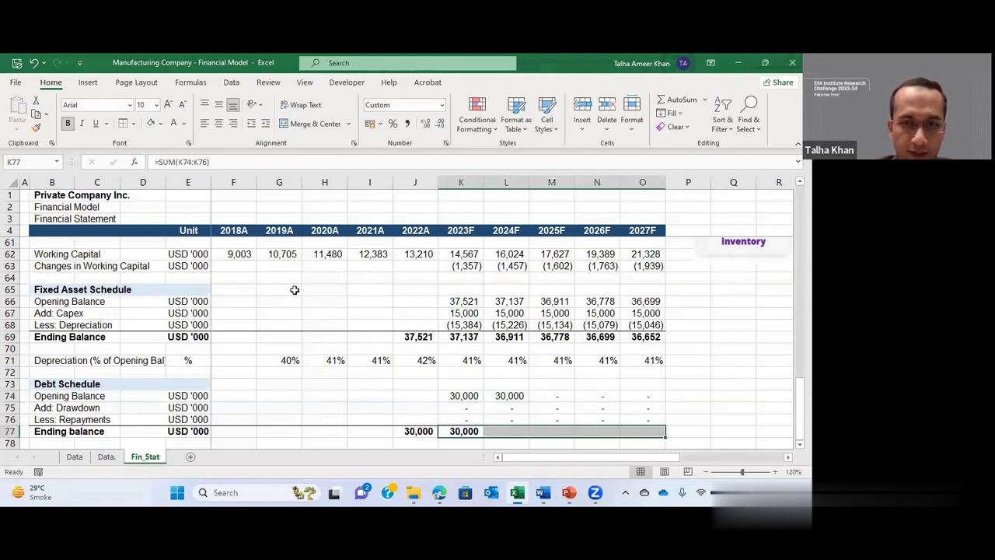
{"action": "key", "text": "ctrl+r"}
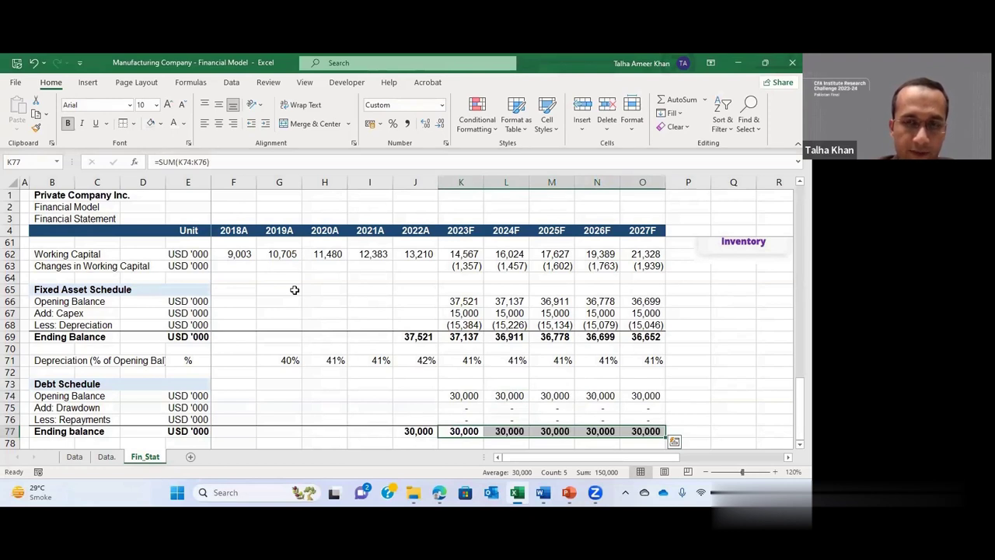
Step: Enter the row label Interest Expense in B79 below the Debt Schedule
{"action": "key", "text": "Down"}
{"action": "key", "text": "Down"}
{"action": "key", "text": "Down"}
{"action": "key", "text": "Down"}
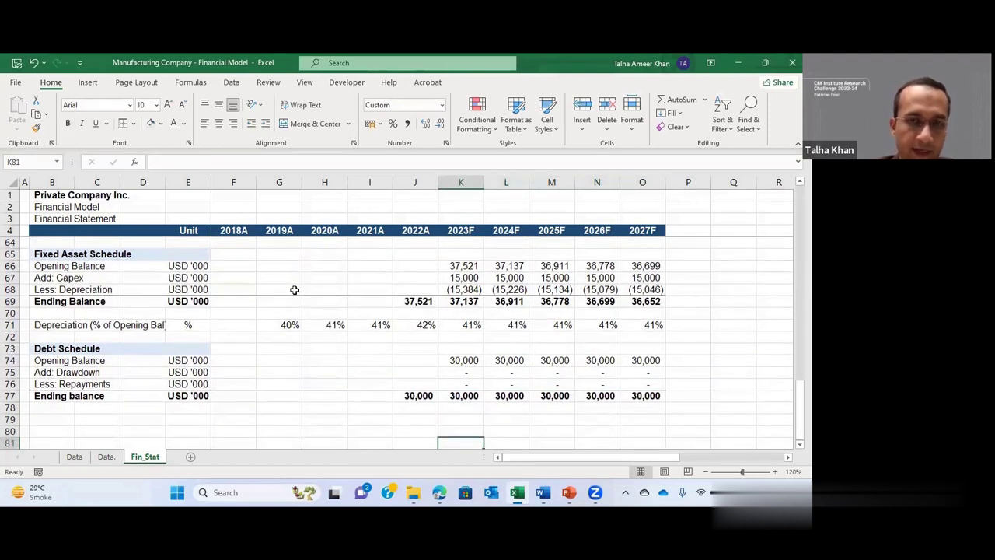
{"action": "key", "text": "Up"}
{"action": "key", "text": "Left"}
{"action": "key", "text": "Up"}
{"action": "key", "text": "Left"}
{"action": "key", "text": "Left"}
{"action": "key", "text": "Left"}
{"action": "key", "text": "Left"}
{"action": "key", "text": "Left"}
{"action": "key", "text": "Left"}
{"action": "key", "text": "Left"}
{"action": "key", "text": "Left"}
{"action": "type", "text": "In"}
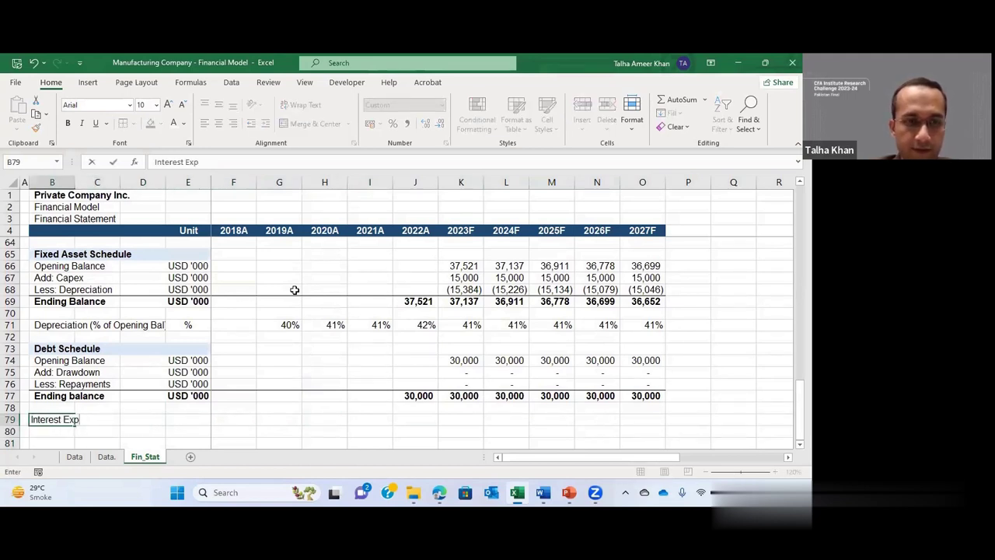
{"action": "type", "text": "terest Expense"}
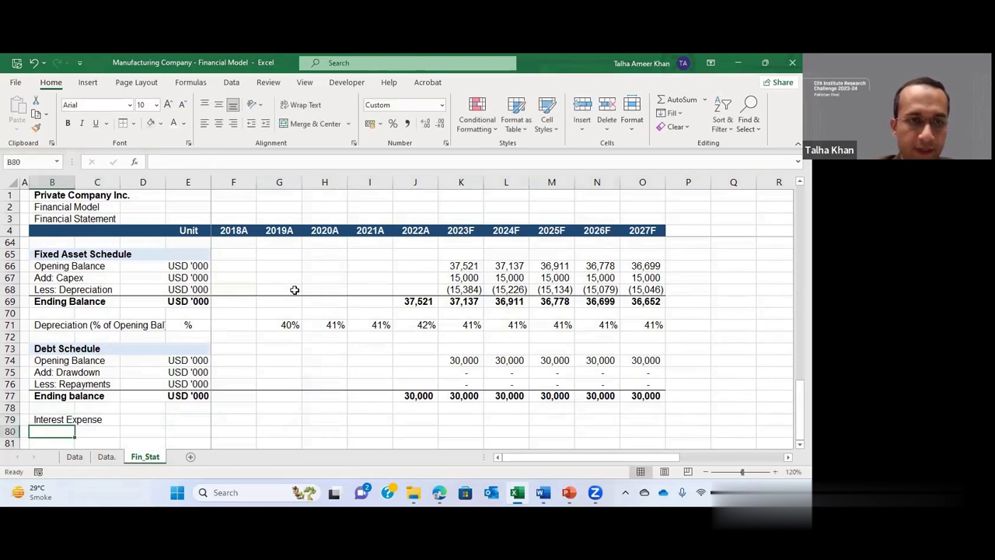
{"action": "key", "text": "Return"}
Step: Copy the USD '000 unit from the Less: Repayments row in E76 to the Interest Expense row in E79
{"action": "key", "text": "Right"}
{"action": "key", "text": "Right"}
{"action": "key", "text": "Right"}
{"action": "key", "text": "Up"}
{"action": "key", "text": "Up"}
{"action": "key", "text": "Up"}
{"action": "key", "text": "Up"}
{"action": "key", "text": "ctrl+c"}
{"action": "key", "text": "Down"}
{"action": "key", "text": "Down"}
{"action": "key", "text": "Down"}
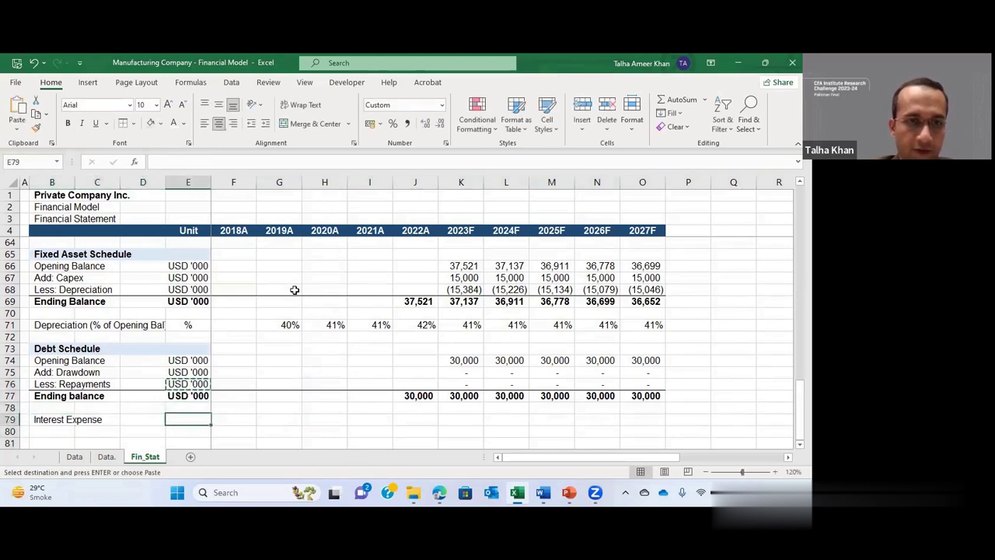
{"action": "key", "text": "Return"}
{"action": "key", "text": "Right"}
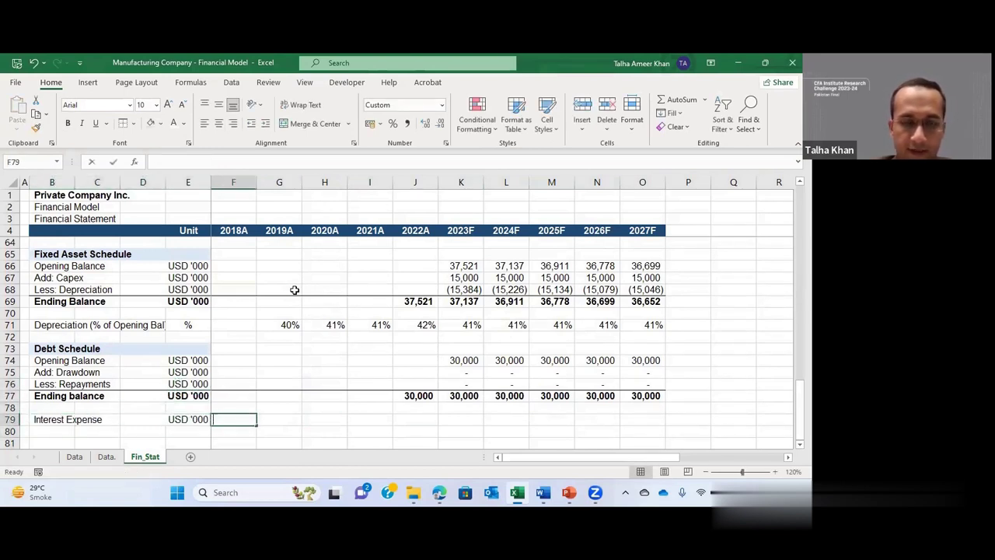
Step: Link the 2018A Interest Expense in F79 to the negative of the Income Statement's Interest in F23
{"action": "type", "text": "="}
{"action": "key", "text": "Up"}
{"action": "key", "text": "Up"}
{"action": "key", "text": "Up"}
{"action": "key", "text": "Up"}
{"action": "key", "text": "Up"}
{"action": "key", "text": "Up"}
{"action": "key", "text": "Up"}
{"action": "key", "text": "Up"}
{"action": "key", "text": "Up"}
{"action": "key", "text": "Up"}
{"action": "key", "text": "Up"}
{"action": "key", "text": "Up"}
{"action": "key", "text": "Up"}
{"action": "key", "text": "Up"}
{"action": "key", "text": "Up"}
{"action": "key", "text": "Up"}
{"action": "key", "text": "Up"}
{"action": "key", "text": "Up"}
{"action": "key", "text": "Up"}
{"action": "key", "text": "Up"}
{"action": "key", "text": "Up"}
{"action": "key", "text": "Up"}
{"action": "key", "text": "Up"}
{"action": "key", "text": "Up"}
{"action": "key", "text": "Up"}
{"action": "key", "text": "Up"}
{"action": "key", "text": "Up"}
{"action": "key", "text": "Up"}
{"action": "key", "text": "Up"}
{"action": "key", "text": "Up"}
{"action": "key", "text": "Up"}
{"action": "key", "text": "Up"}
{"action": "key", "text": "Up"}
{"action": "key", "text": "Up"}
{"action": "key", "text": "Up"}
{"action": "key", "text": "Up"}
{"action": "key", "text": "Up"}
{"action": "key", "text": "Up"}
{"action": "key", "text": "Up"}
{"action": "key", "text": "Up"}
{"action": "key", "text": "Down"}
{"action": "key", "text": "Down"}
{"action": "key", "text": "Down"}
{"action": "key", "text": "Down"}
{"action": "key", "text": "Down"}
{"action": "key", "text": "Down"}
{"action": "key", "text": "Down"}
{"action": "key", "text": "Down"}
{"action": "key", "text": "Down"}
{"action": "key", "text": "Down"}
{"action": "key", "text": "Down"}
{"action": "key", "text": "Down"}
{"action": "key", "text": "Down"}
{"action": "key", "text": "Down"}
{"action": "key", "text": "Down"}
{"action": "key", "text": "Down"}
{"action": "key", "text": "Down"}
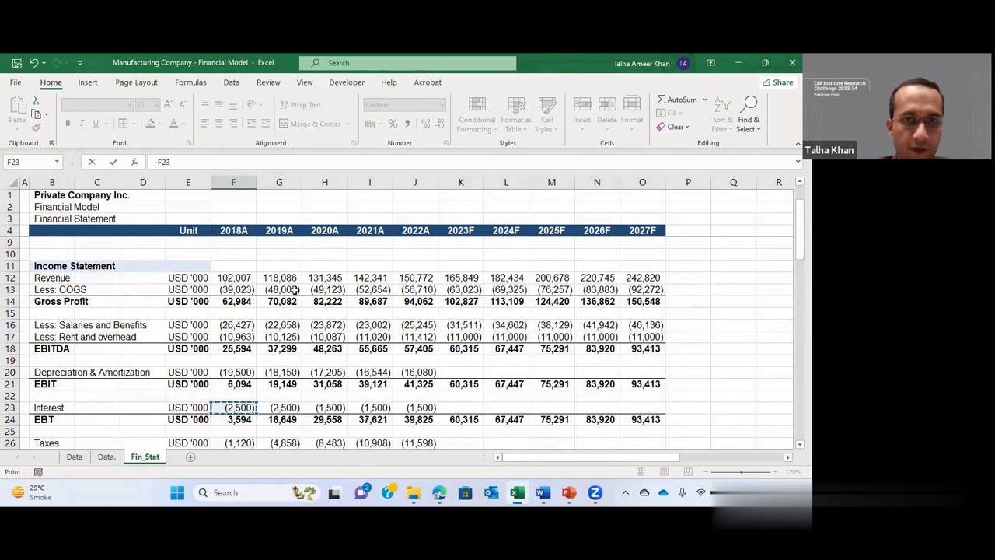
{"action": "key", "text": "ctrl+Return"}
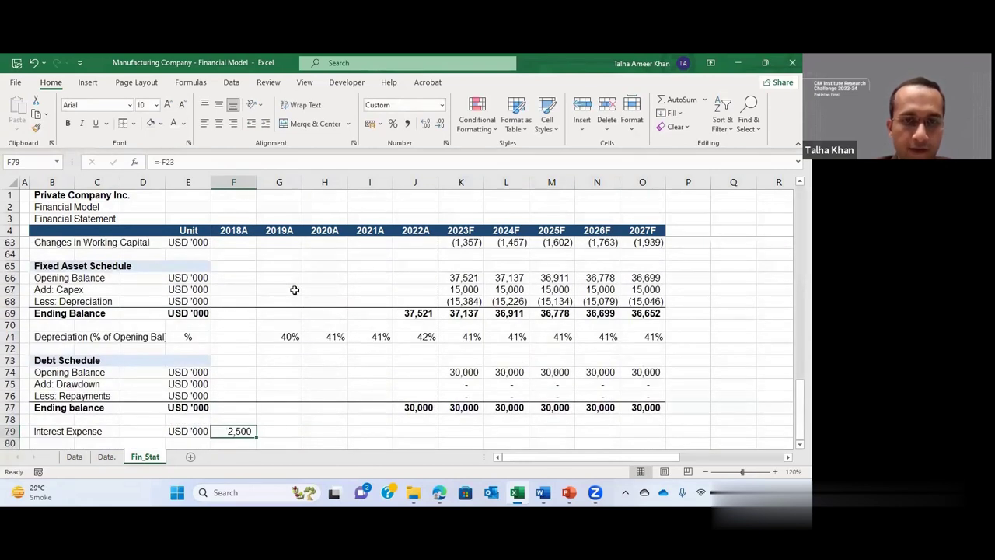
Step: Fill the Interest Expense formula from F79 across the historical years to 2022A in J79
{"action": "key", "text": "shift+Right"}
{"action": "key", "text": "shift+Right"}
{"action": "key", "text": "shift+Right"}
{"action": "key", "text": "ctrl+r"}
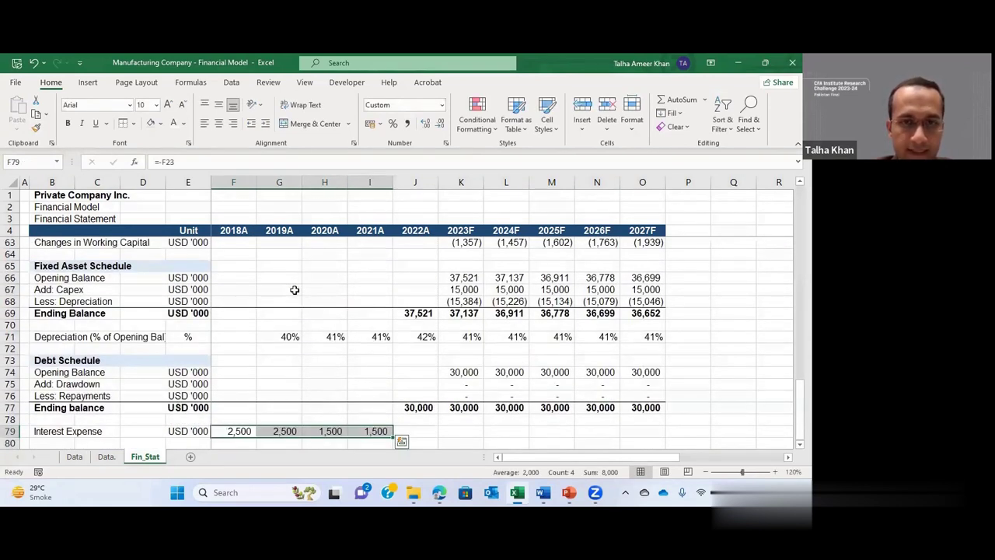
{"action": "key", "text": "shift+Right"}
{"action": "key", "text": "ctrl+r"}
{"action": "key", "text": "Down"}
{"action": "key", "text": "Down"}
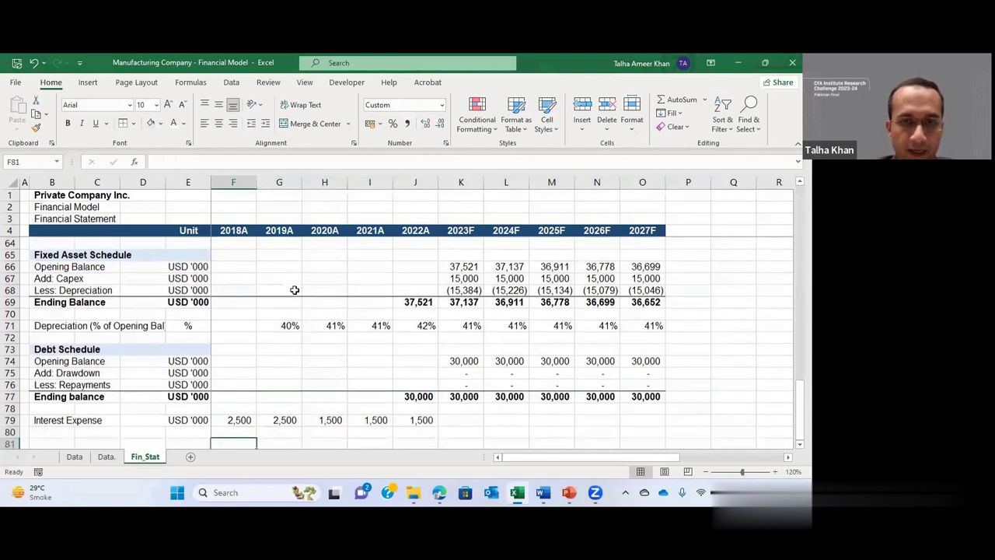
Step: Add an Interest Cost row label in B80 below Interest Expense, with % as its unit in E80
{"action": "key", "text": "Up"}
{"action": "key", "text": "Left"}
{"action": "key", "text": "Left"}
{"action": "key", "text": "Left"}
{"action": "key", "text": "Left"}
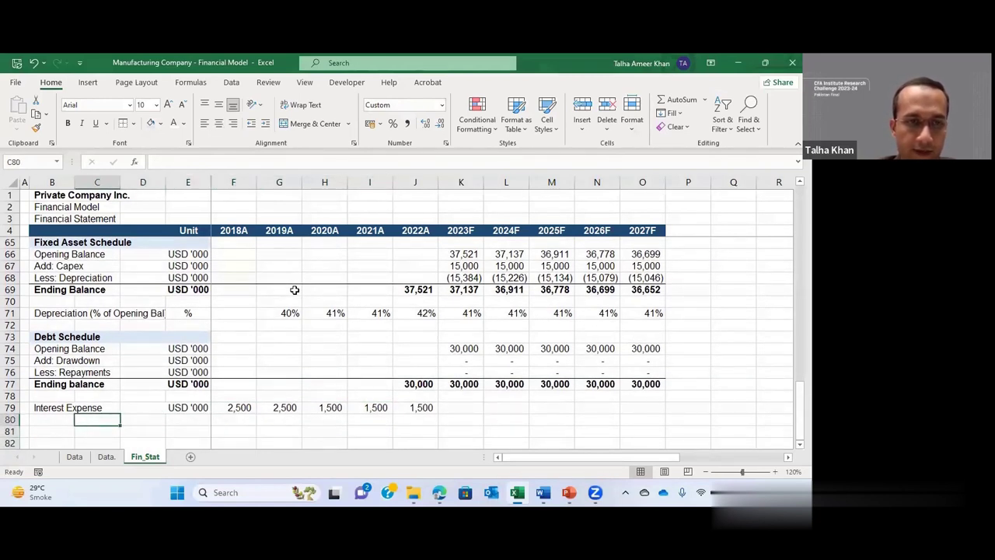
{"action": "type", "text": "Inter"}
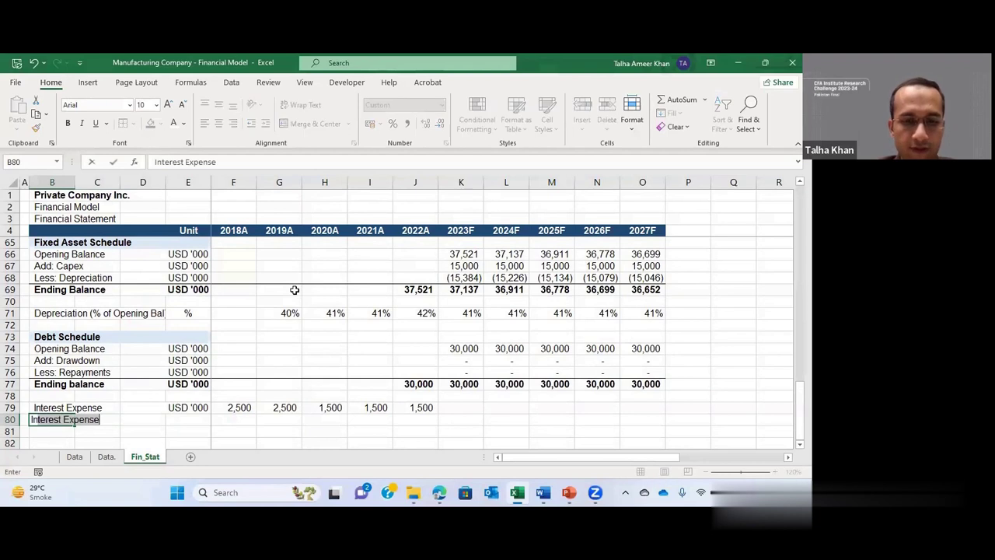
{"action": "type", "text": "est C"}
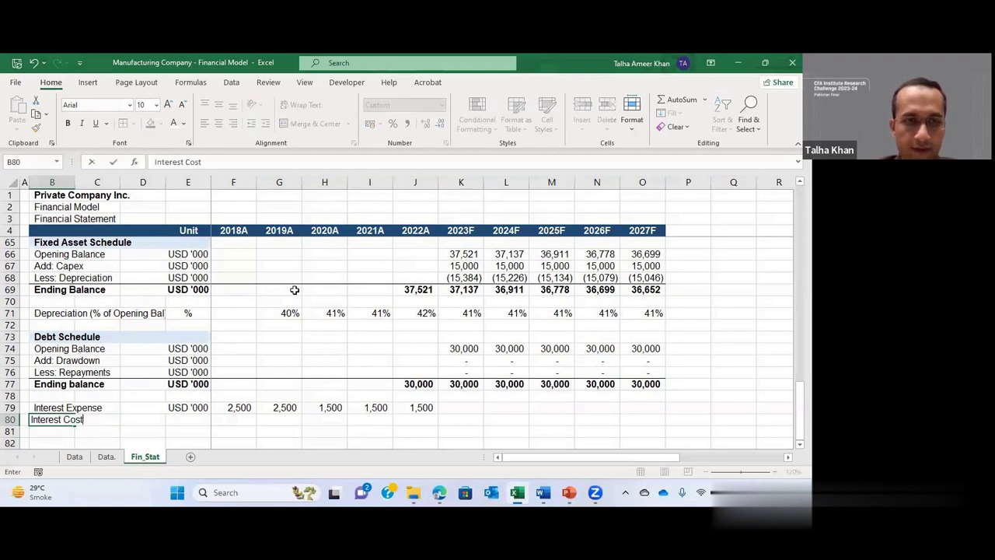
{"action": "type", "text": "ost"}
{"action": "key", "text": "Return"}
{"action": "key", "text": "Up"}
{"action": "key", "text": "Right"}
{"action": "key", "text": "Right"}
{"action": "key", "text": "Right"}
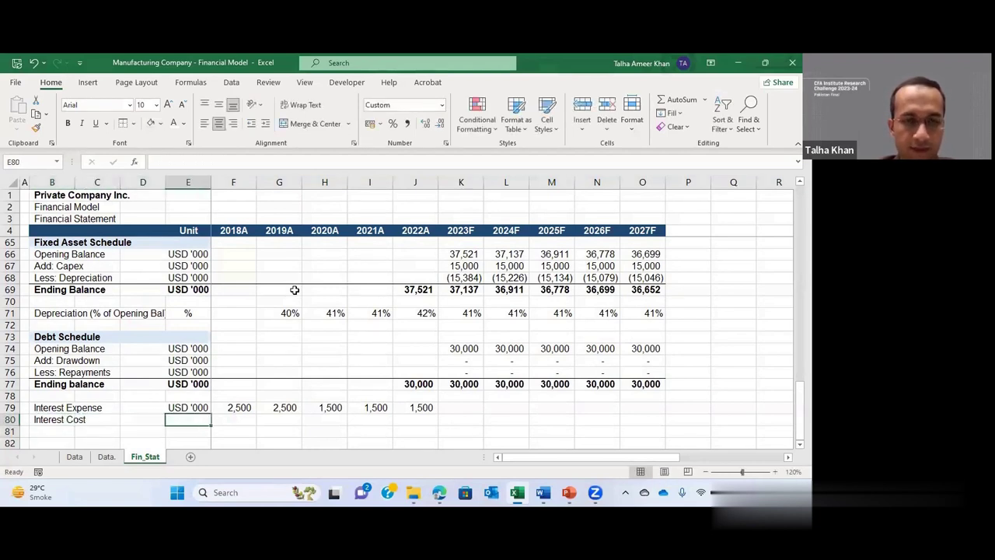
{"action": "type", "text": "%"}
Step: Calculate the 2018A Interest Cost in F80 as Interest Expense F79 divided by balance sheet Debt F41, formatted as a percentage
{"action": "key", "text": "Right"}
{"action": "type", "text": "+"}
{"action": "key", "text": "Up"}
{"action": "type", "text": "/"}
{"action": "key", "text": "Up"}
{"action": "key", "text": "Up"}
{"action": "key", "text": "Up"}
{"action": "key", "text": "Up"}
{"action": "key", "text": "Up"}
{"action": "key", "text": "Up"}
{"action": "key", "text": "Up"}
{"action": "key", "text": "Up"}
{"action": "key", "text": "Up"}
{"action": "key", "text": "Up"}
{"action": "key", "text": "Up"}
{"action": "key", "text": "Up"}
{"action": "key", "text": "Up"}
{"action": "key", "text": "Up"}
{"action": "key", "text": "Up"}
{"action": "key", "text": "Up"}
{"action": "key", "text": "Up"}
{"action": "key", "text": "Up"}
{"action": "key", "text": "Up"}
{"action": "key", "text": "Up"}
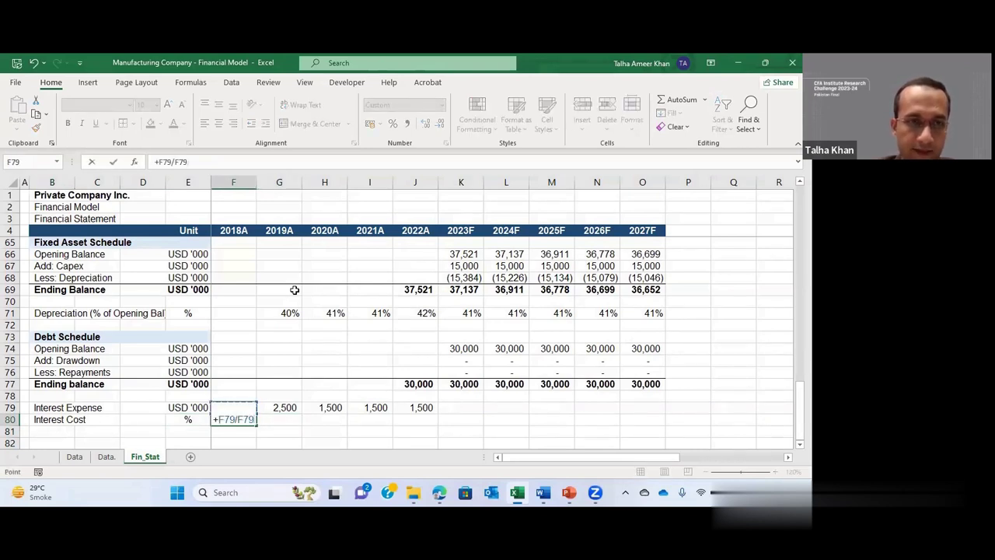
{"action": "key", "text": "Up"}
{"action": "key", "text": "Up"}
{"action": "key", "text": "Up"}
{"action": "key", "text": "Up"}
{"action": "key", "text": "Up"}
{"action": "key", "text": "Up"}
{"action": "key", "text": "Up"}
{"action": "key", "text": "Up"}
{"action": "key", "text": "Up"}
{"action": "key", "text": "Up"}
{"action": "key", "text": "Up"}
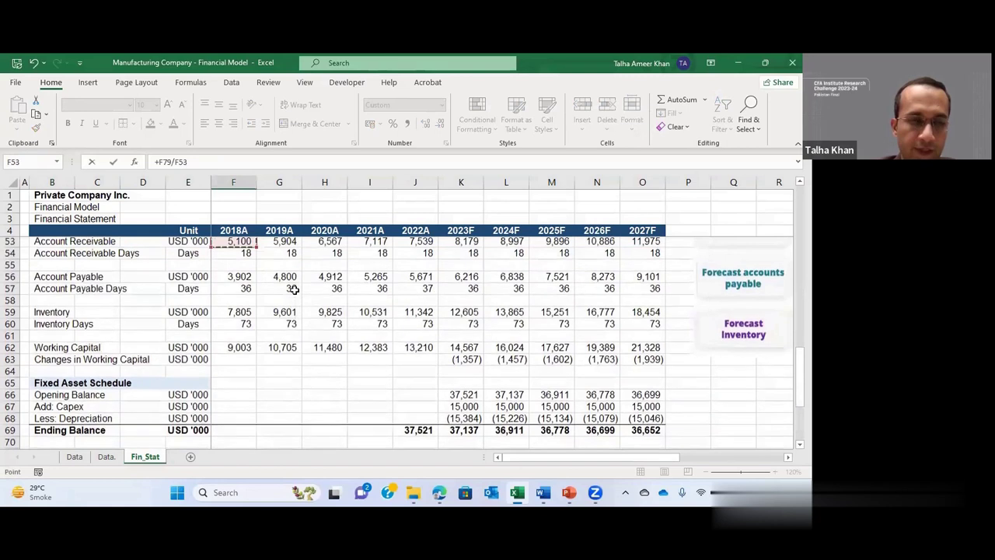
{"action": "key", "text": "Up"}
{"action": "key", "text": "Up"}
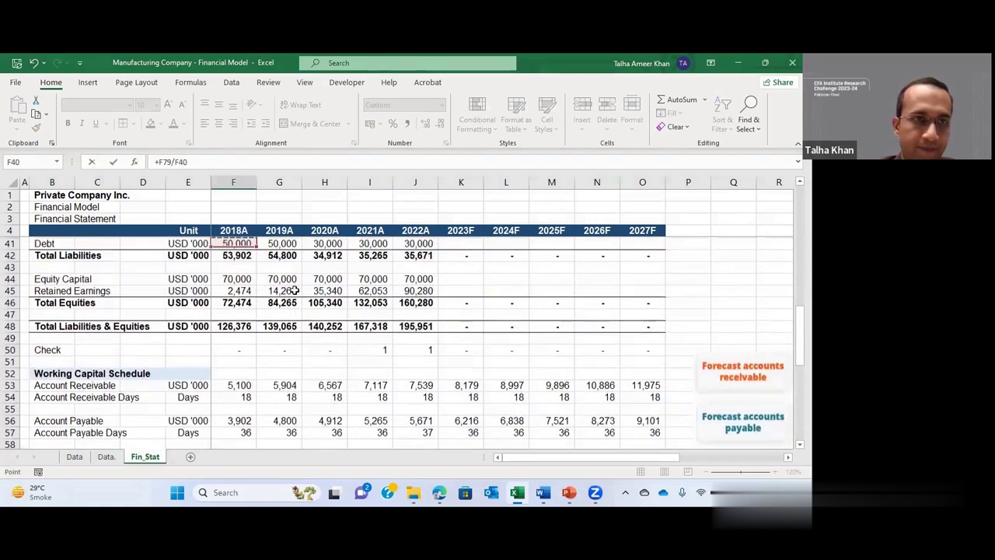
{"action": "key", "text": "Return"}
{"action": "key", "text": "Up"}
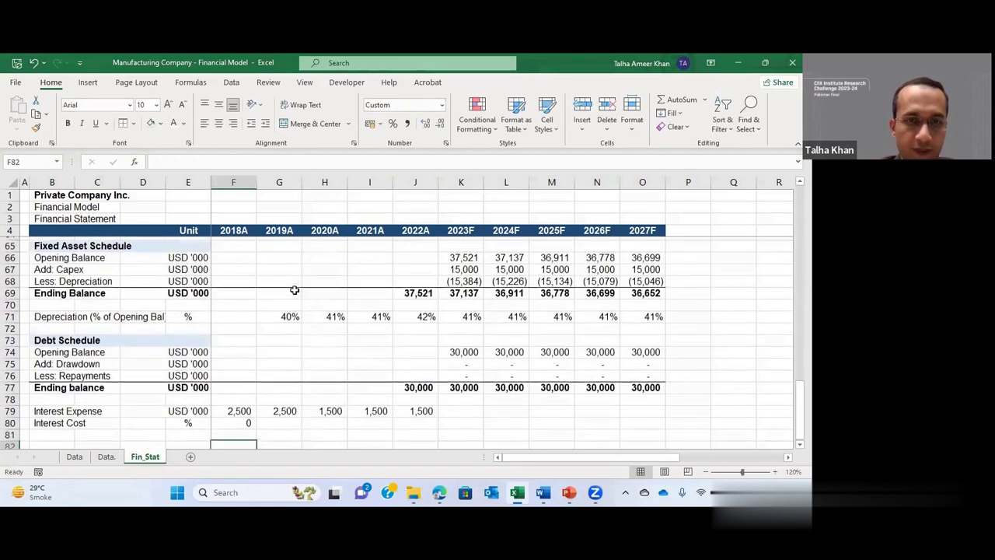
{"action": "key", "text": "ctrl+shift+5"}
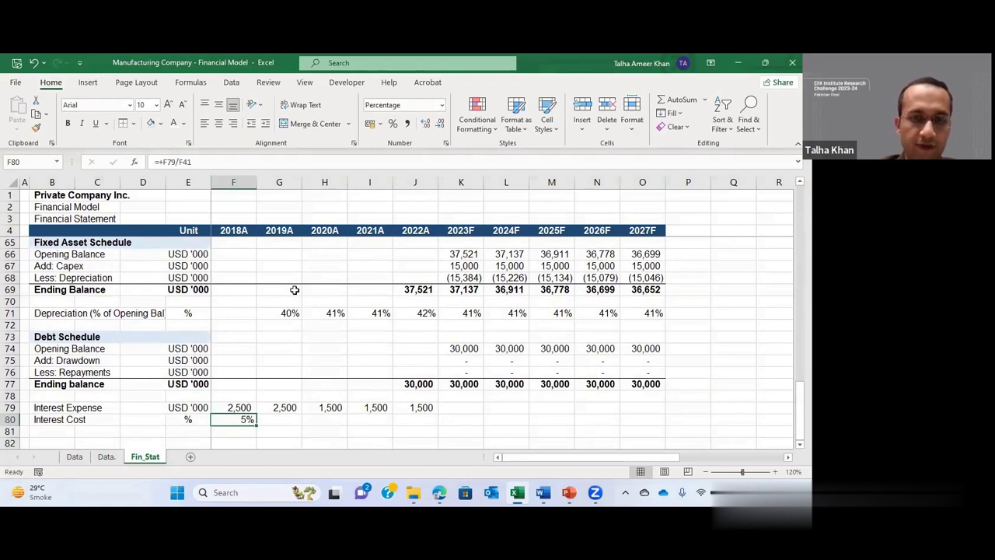
Step: Fill the Interest Cost formula from F80 across to 2022A in J80
{"action": "key", "text": "shift+Right"}
{"action": "key", "text": "shift+Right"}
{"action": "key", "text": "shift+Right"}
{"action": "key", "text": "shift+Right"}
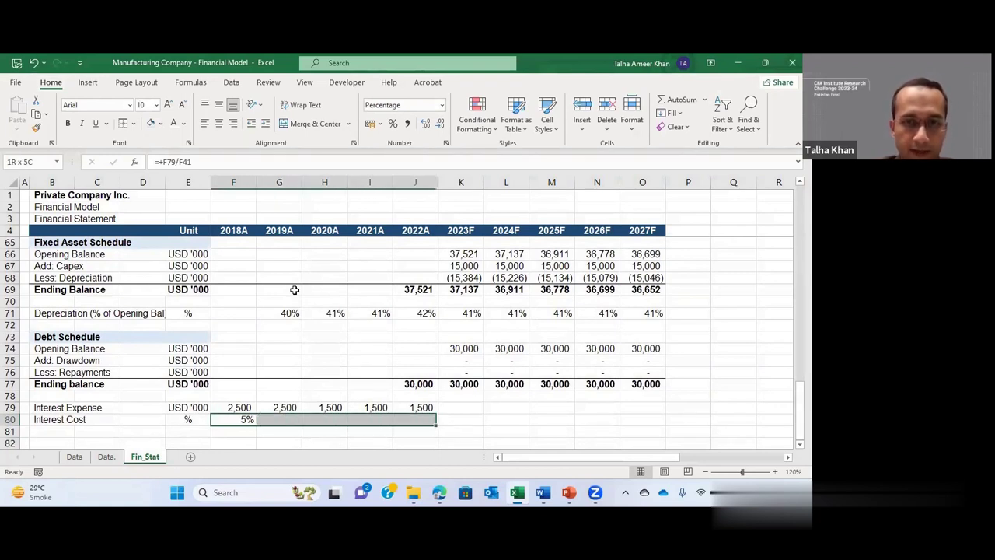
{"action": "key", "text": "ctrl+r"}
Step: Set the 2023F Interest Cost in K80 to 5% in percentage format and fill it across to 2027F in O80
{"action": "key", "text": "Right"}
{"action": "key", "text": "Right"}
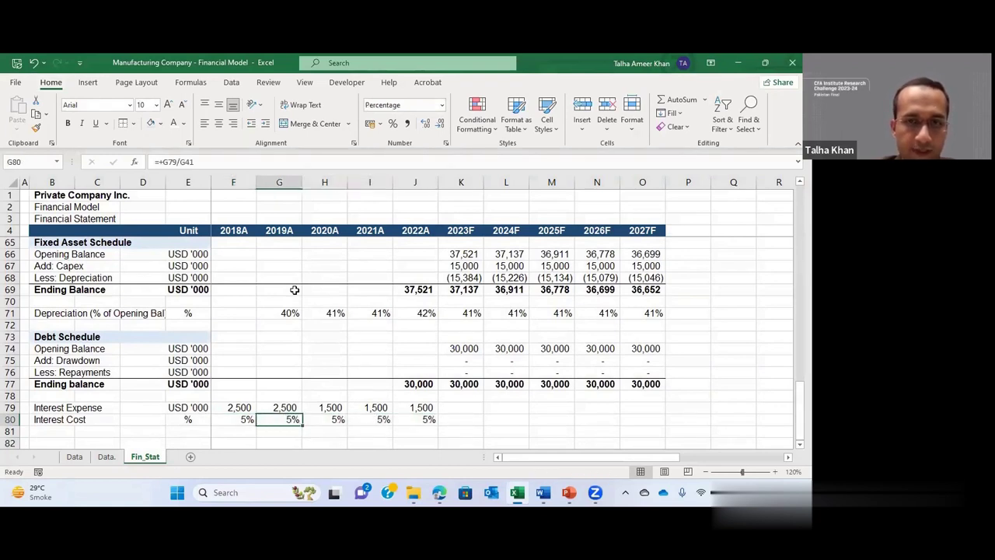
{"action": "key", "text": "Right"}
{"action": "key", "text": "Right"}
{"action": "key", "text": "Right"}
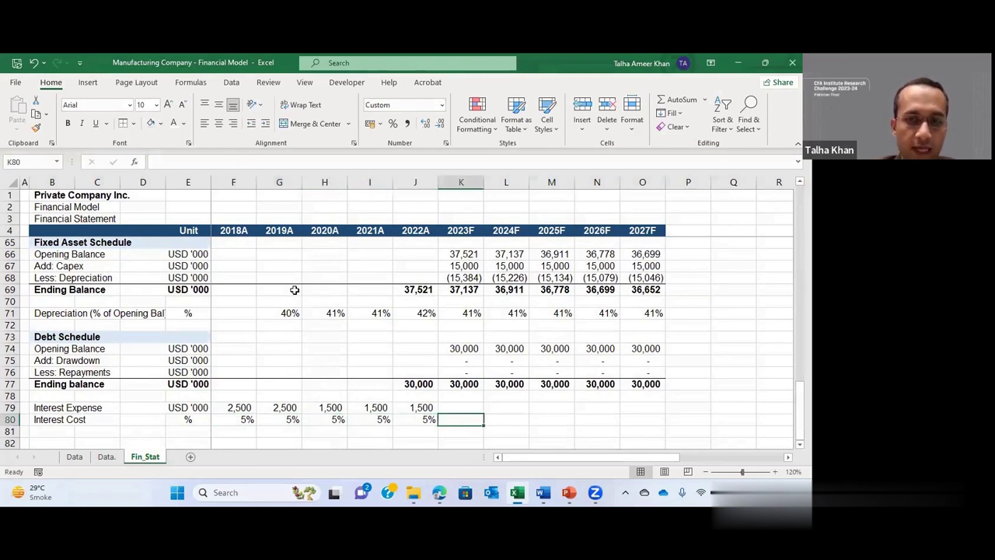
{"action": "type", "text": "5%"}
{"action": "key", "text": "ctrl+Return"}
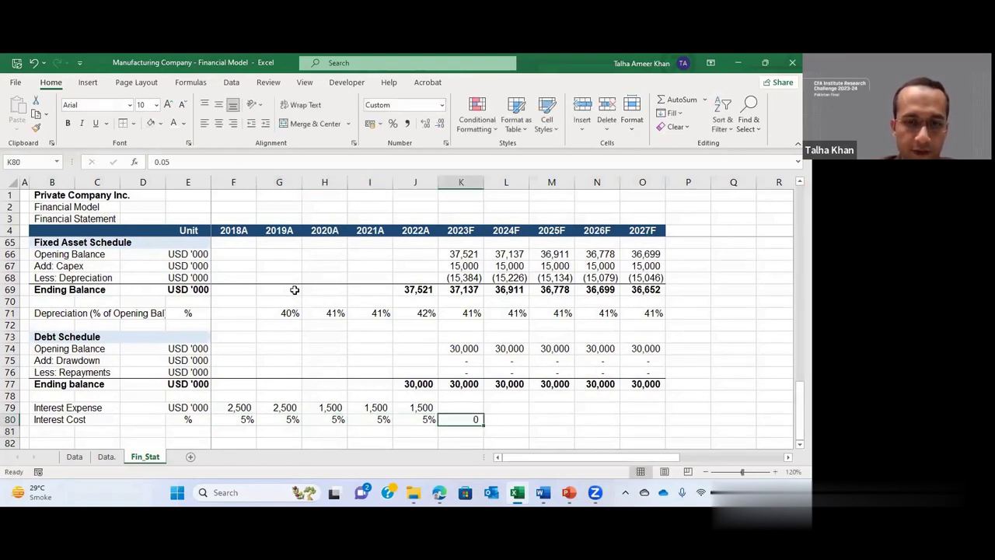
{"action": "key", "text": "ctrl+shift+5"}
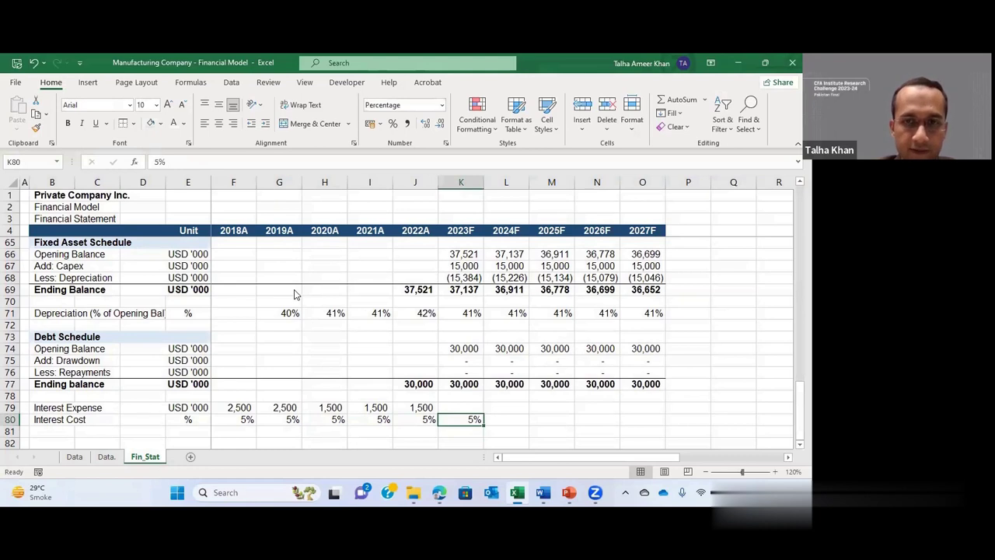
{"action": "key", "text": "shift+Right"}
{"action": "key", "text": "shift+Right"}
{"action": "key", "text": "shift+Right"}
{"action": "key", "text": "shift+Right"}
{"action": "key", "text": "ctrl+r"}
Step: Calculate the 2023F Interest Expense in K79 as Interest Cost K80 multiplied by the debt Opening Balance K74
{"action": "key", "text": "Up"}
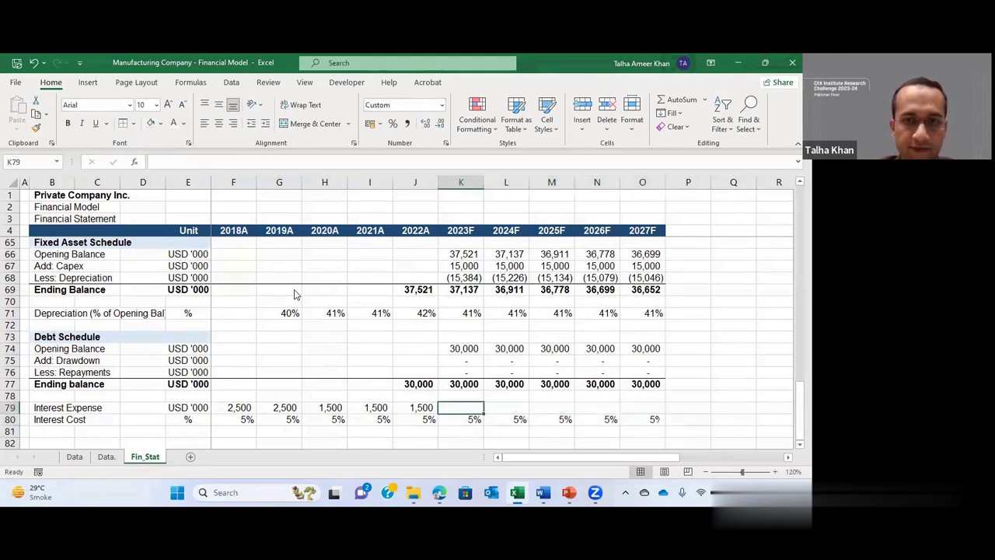
{"action": "type", "text": "+*K80"}
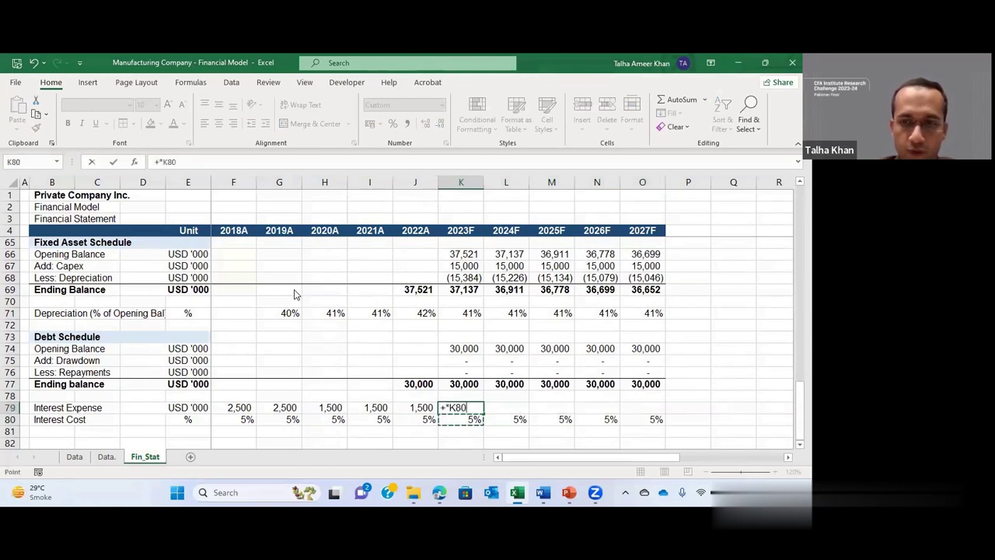
{"action": "key", "text": "Escape"}
{"action": "type", "text": "+"}
{"action": "key", "text": "Down"}
{"action": "key", "text": "Up"}
{"action": "key", "text": "Up"}
{"action": "key", "text": "Up"}
{"action": "key", "text": "Return"}
Step: Fill the forecast Interest Expense formula from K79 across to 2027F in O79
{"action": "key", "text": "Up"}
{"action": "key", "text": "shift+Right"}
{"action": "key", "text": "shift+Right"}
{"action": "key", "text": "shift+Right"}
{"action": "key", "text": "shift+Right"}
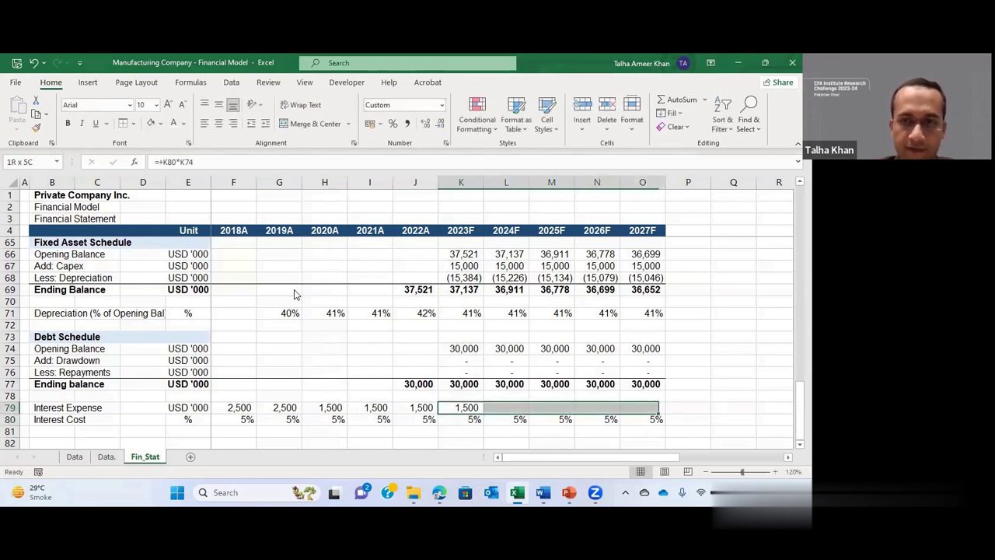
{"action": "key", "text": "ctrl+r"}
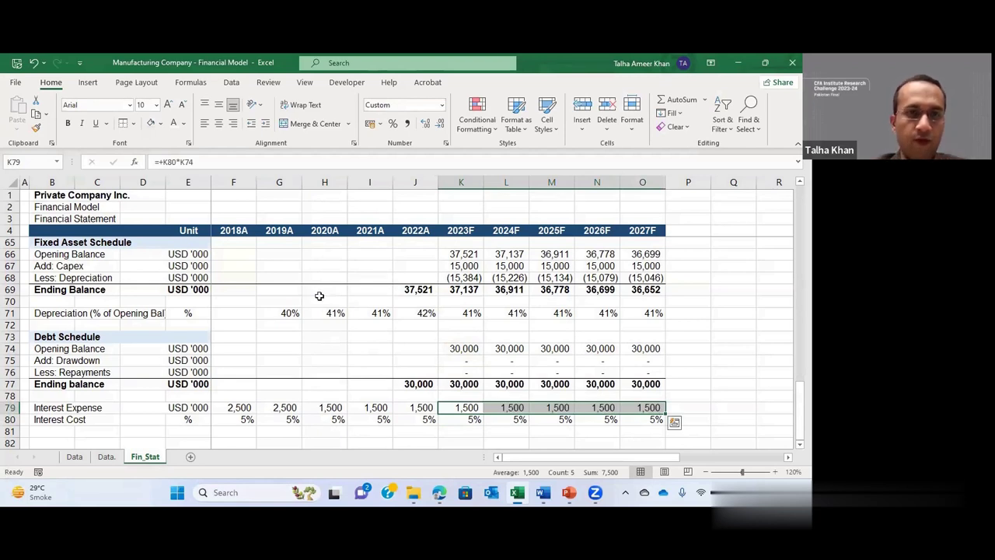
Step: Link the 2023F Depreciation & Amortization in K20 to the Fixed Asset Schedule's depreciation with the formula =K68
{"action": "scroll", "coordinate": [370, 328], "scroll_direction": "up", "scroll_amount": 15}
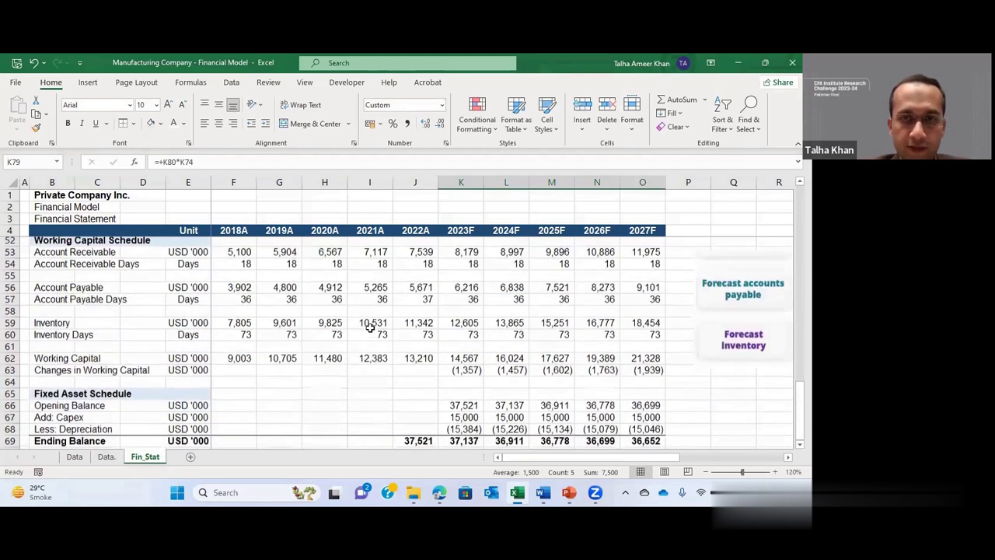
{"action": "scroll", "coordinate": [395, 341], "scroll_direction": "up", "scroll_amount": 4}
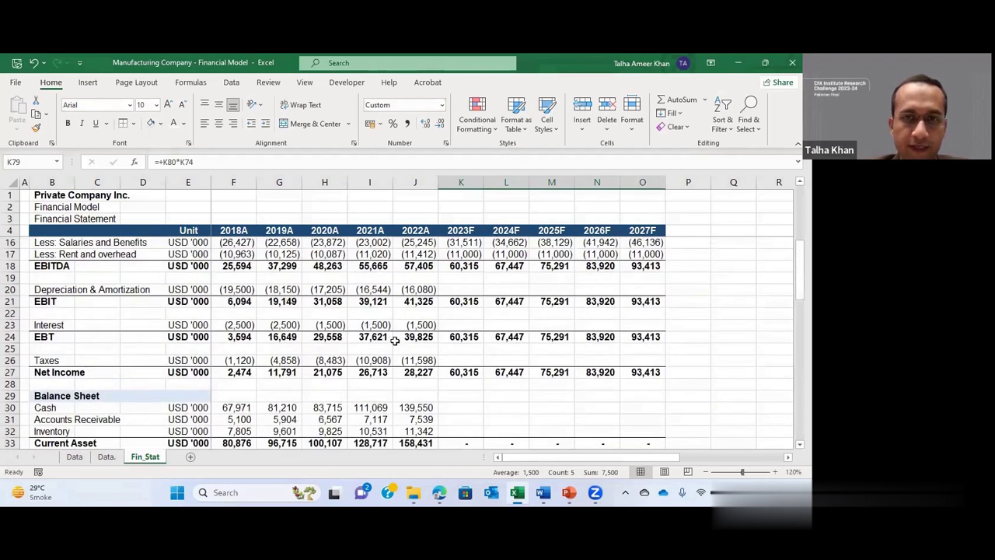
{"action": "scroll", "coordinate": [395, 340], "scroll_direction": "down", "scroll_amount": 2}
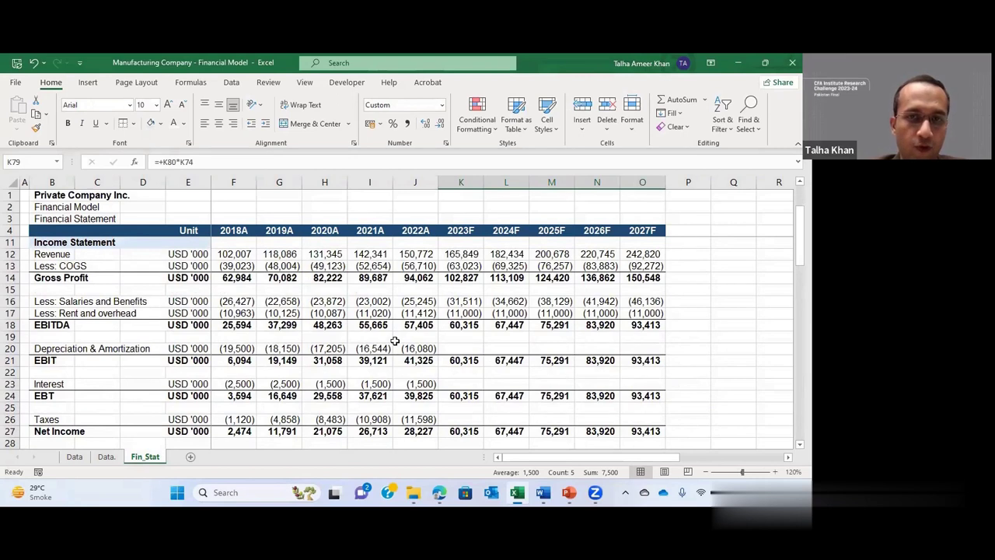
{"action": "scroll", "coordinate": [395, 340], "scroll_direction": "down", "scroll_amount": 1}
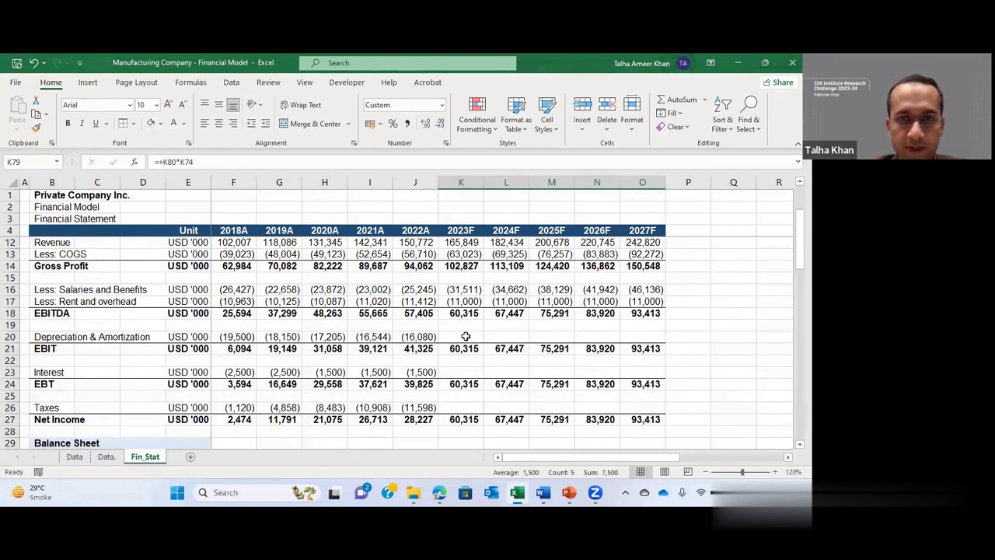
{"action": "left_click", "coordinate": [465, 336]}
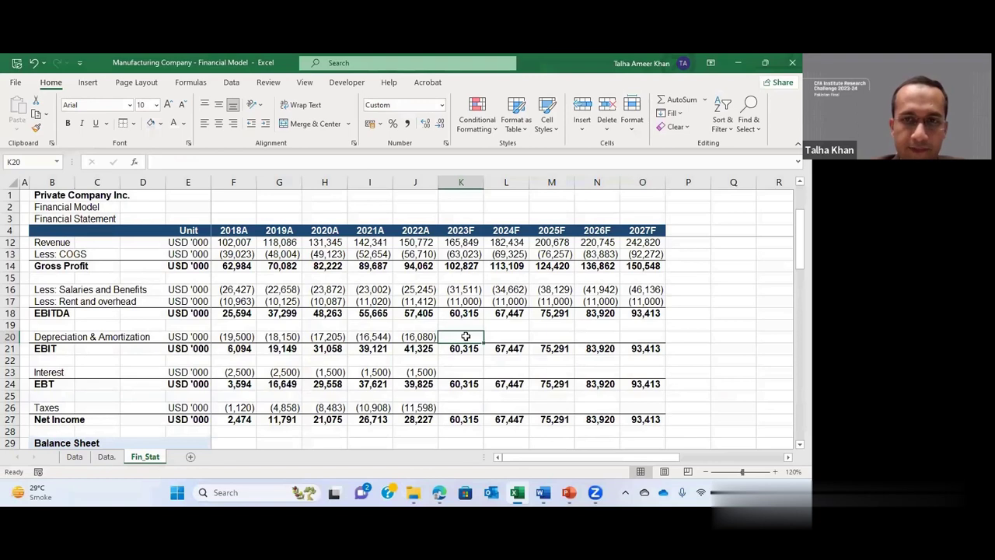
{"action": "type", "text": "-"}
{"action": "key", "text": "Down"}
{"action": "key", "text": "Down"}
{"action": "key", "text": "Down"}
{"action": "key", "text": "Down"}
{"action": "key", "text": "Down"}
{"action": "key", "text": "Down"}
{"action": "key", "text": "Down"}
{"action": "key", "text": "Down"}
{"action": "key", "text": "Down"}
{"action": "key", "text": "Down"}
{"action": "key", "text": "Down"}
{"action": "key", "text": "Down"}
{"action": "key", "text": "Down"}
{"action": "key", "text": "Down"}
{"action": "key", "text": "Down"}
{"action": "key", "text": "Down"}
{"action": "key", "text": "Down"}
{"action": "key", "text": "Down"}
{"action": "key", "text": "Down"}
{"action": "key", "text": "Down"}
{"action": "key", "text": "Down"}
{"action": "key", "text": "Down"}
{"action": "key", "text": "Down"}
{"action": "key", "text": "Down"}
{"action": "key", "text": "Down"}
{"action": "key", "text": "Down"}
{"action": "key", "text": "Down"}
{"action": "key", "text": "Down"}
{"action": "key", "text": "Down"}
{"action": "key", "text": "Down"}
{"action": "key", "text": "Down"}
{"action": "key", "text": "Down"}
{"action": "key", "text": "Down"}
{"action": "key", "text": "Down"}
{"action": "key", "text": "Down"}
{"action": "key", "text": "Down"}
{"action": "key", "text": "Down"}
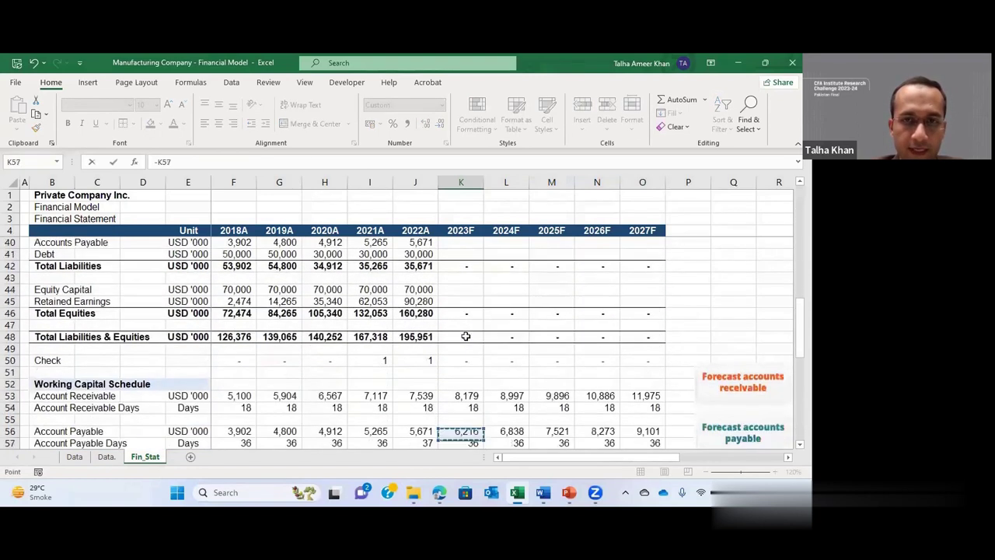
{"action": "key", "text": "Up"}
{"action": "key", "text": "Up"}
{"action": "key", "text": "Up"}
{"action": "key", "text": "Up"}
{"action": "key", "text": "Up"}
{"action": "key", "text": "Up"}
{"action": "key", "text": "Up"}
{"action": "key", "text": "Up"}
{"action": "key", "text": "Up"}
{"action": "key", "text": "Up"}
{"action": "key", "text": "Up"}
{"action": "key", "text": "Up"}
{"action": "key", "text": "Up"}
{"action": "key", "text": "Up"}
{"action": "key", "text": "Up"}
{"action": "key", "text": "Up"}
{"action": "key", "text": "Up"}
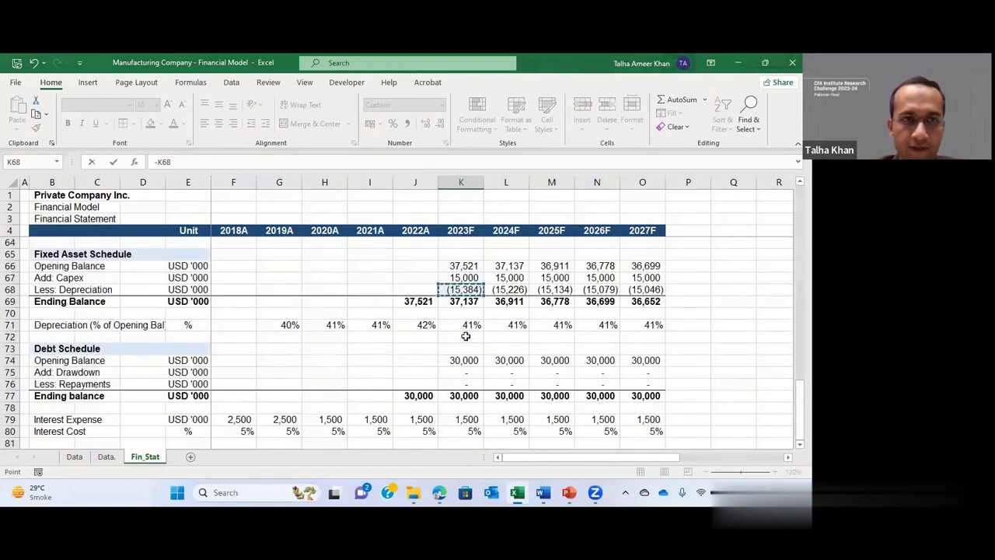
{"action": "key", "text": "F2"}
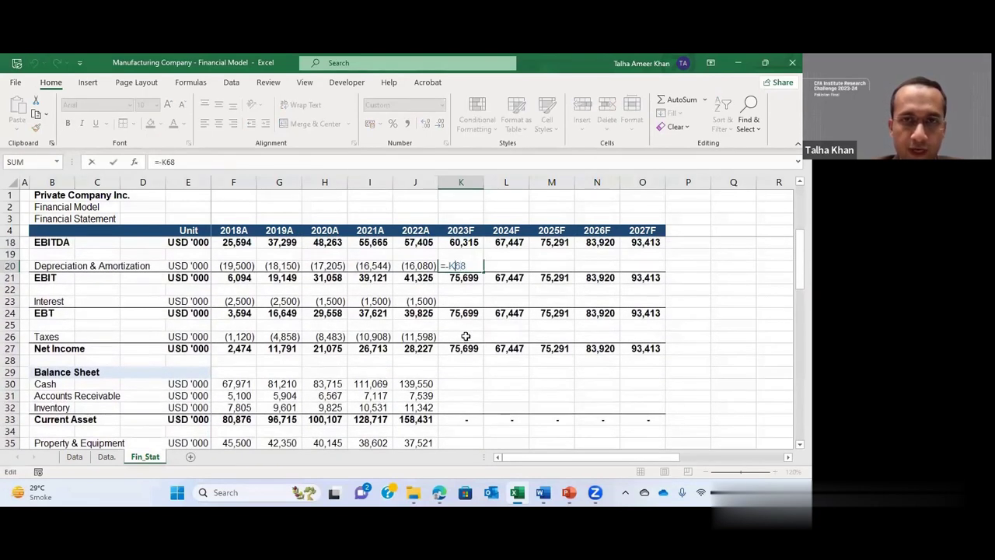
{"action": "key", "text": "ctrl+Return"}
Step: Fill the Depreciation & Amortization formula from K20 across to 2027F in O20
{"action": "key", "text": "shift+Right"}
{"action": "key", "text": "shift+Right"}
{"action": "key", "text": "shift+Right"}
{"action": "key", "text": "shift+Right"}
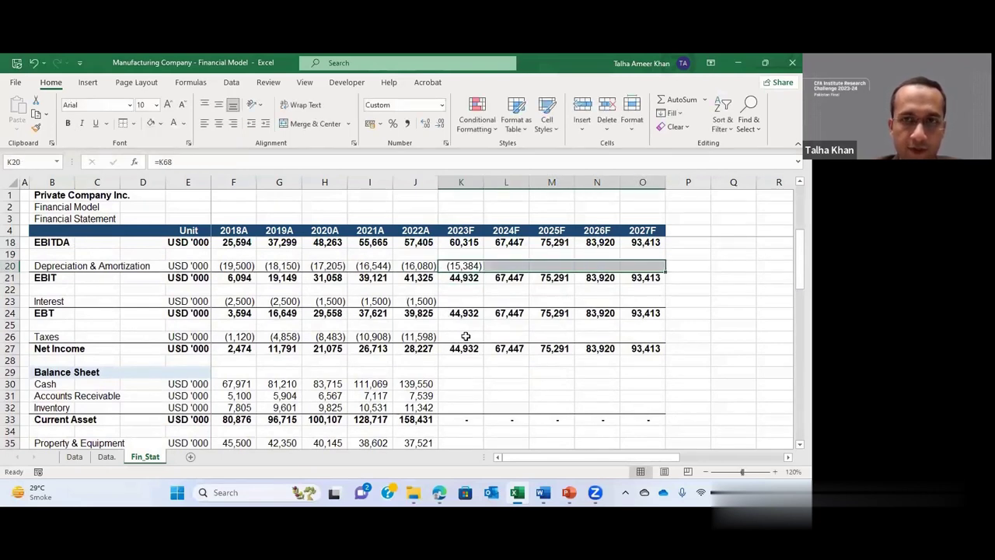
{"action": "key", "text": "ctrl+r"}
Step: Link the 2023F Interest in K23 to the negative of the Debt Schedule's Interest Expense with the formula =-K79
{"action": "key", "text": "Down"}
{"action": "key", "text": "Down"}
{"action": "key", "text": "Down"}
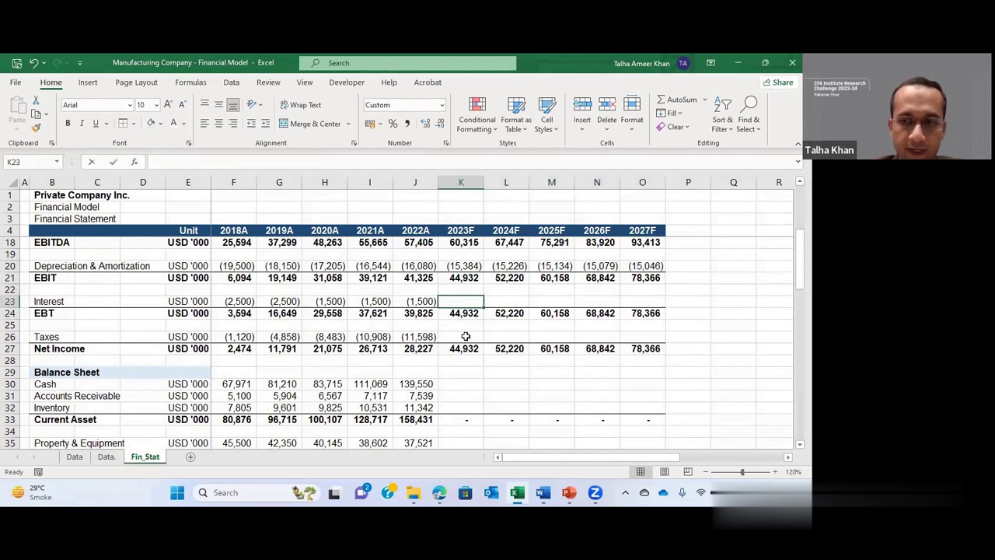
{"action": "type", "text": "=-"}
{"action": "key", "text": "Down"}
{"action": "key", "text": "Down"}
{"action": "key", "text": "Down"}
{"action": "key", "text": "Down"}
{"action": "key", "text": "Down"}
{"action": "key", "text": "Down"}
{"action": "key", "text": "Down"}
{"action": "key", "text": "Down"}
{"action": "key", "text": "Down"}
{"action": "key", "text": "Down"}
{"action": "key", "text": "Down"}
{"action": "key", "text": "Down"}
{"action": "key", "text": "Down"}
{"action": "key", "text": "Down"}
{"action": "key", "text": "Down"}
{"action": "key", "text": "Down"}
{"action": "key", "text": "Down"}
{"action": "key", "text": "Down"}
{"action": "key", "text": "Down"}
{"action": "key", "text": "Down"}
{"action": "key", "text": "Down"}
{"action": "key", "text": "Down"}
{"action": "key", "text": "Down"}
{"action": "key", "text": "Down"}
{"action": "key", "text": "Down"}
{"action": "key", "text": "Down"}
{"action": "key", "text": "Down"}
{"action": "key", "text": "Down"}
{"action": "key", "text": "Down"}
{"action": "key", "text": "Down"}
{"action": "key", "text": "Down"}
{"action": "key", "text": "Down"}
{"action": "key", "text": "Down"}
{"action": "key", "text": "Down"}
{"action": "key", "text": "Down"}
{"action": "key", "text": "Down"}
{"action": "key", "text": "Down"}
{"action": "key", "text": "Down"}
{"action": "key", "text": "Down"}
{"action": "key", "text": "Down"}
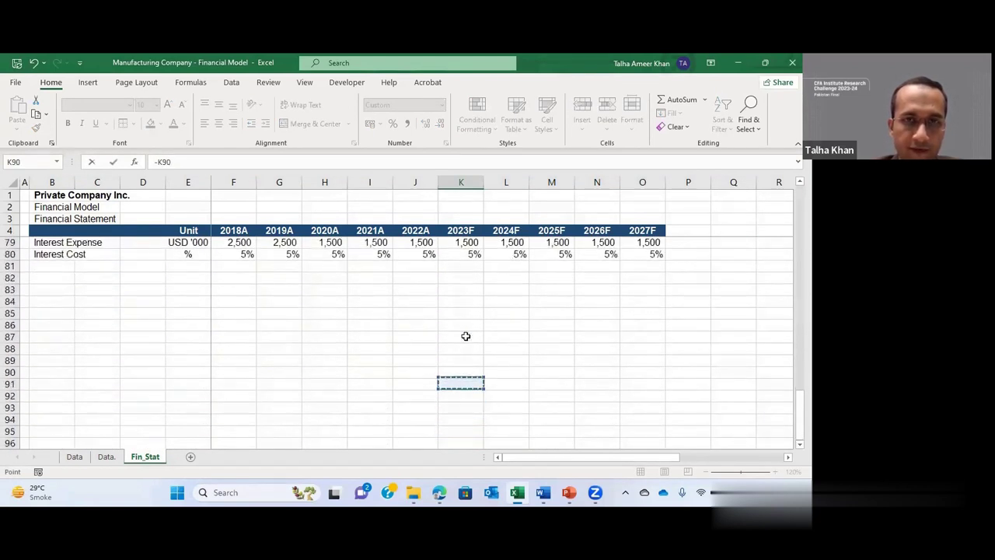
{"action": "key", "text": "Up"}
{"action": "key", "text": "Up"}
{"action": "key", "text": "Up"}
{"action": "key", "text": "Up"}
{"action": "key", "text": "Up"}
{"action": "key", "text": "Up"}
{"action": "key", "text": "Up"}
{"action": "key", "text": "Up"}
{"action": "key", "text": "Up"}
{"action": "key", "text": "Up"}
{"action": "key", "text": "Up"}
{"action": "key", "text": "Up"}
{"action": "key", "text": "Up"}
{"action": "key", "text": "Up"}
{"action": "key", "text": "Up"}
{"action": "key", "text": "Up"}
{"action": "key", "text": "Up"}
{"action": "key", "text": "Up"}
{"action": "key", "text": "Up"}
{"action": "key", "text": "Up"}
{"action": "key", "text": "Down"}
{"action": "key", "text": "Down"}
{"action": "key", "text": "Down"}
{"action": "key", "text": "Down"}
{"action": "key", "text": "Down"}
{"action": "key", "text": "Down"}
{"action": "key", "text": "Down"}
{"action": "key", "text": "Down"}
{"action": "key", "text": "Down"}
{"action": "key", "text": "Down"}
{"action": "key", "text": "Down"}
{"action": "key", "text": "Return"}
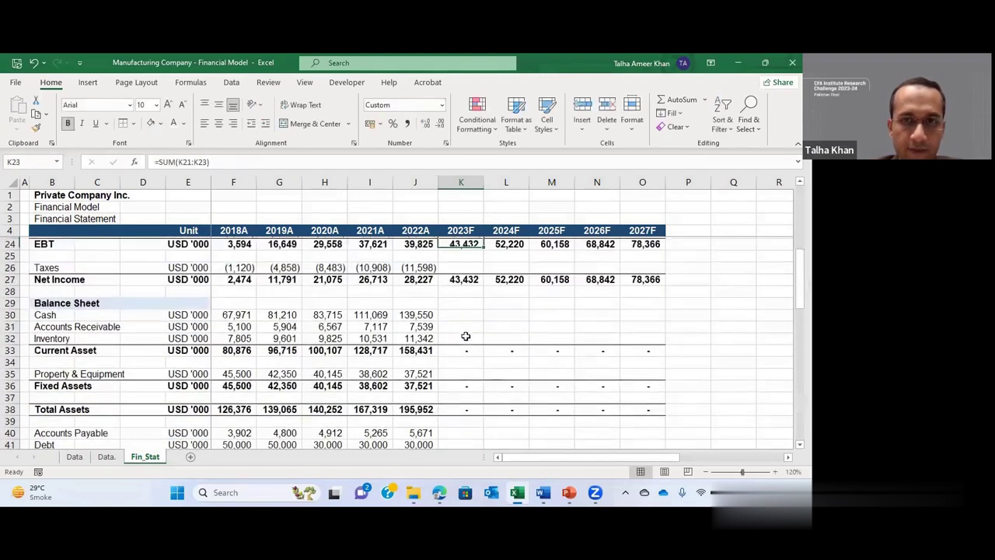
Step: Fill the income statement Interest formula from K23 across to 2027F in O23
{"action": "key", "text": "Up"}
{"action": "key", "text": "shift+Right"}
{"action": "key", "text": "shift+Right"}
{"action": "key", "text": "shift+Right"}
{"action": "key", "text": "shift+Right"}
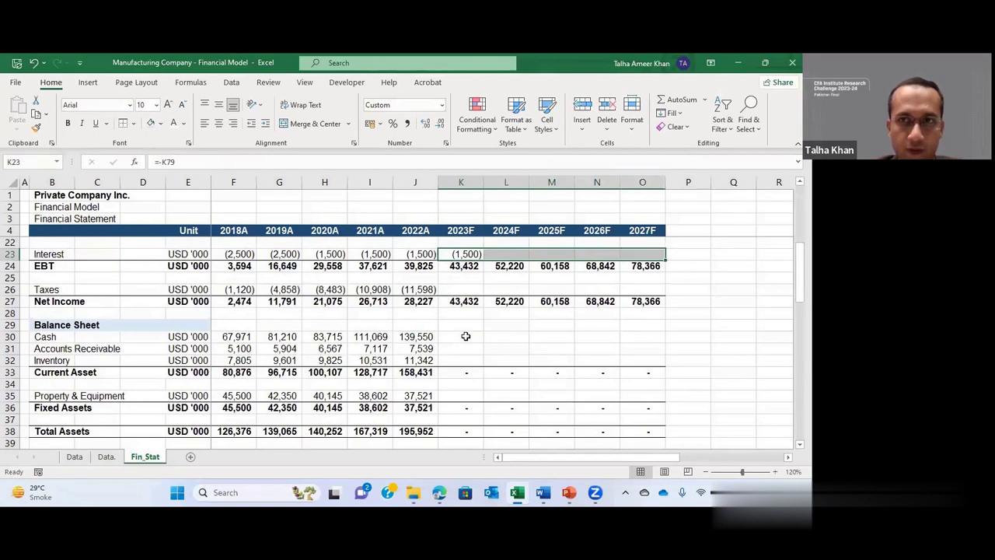
{"action": "key", "text": "ctrl+r"}
{"action": "key", "text": "Down"}
{"action": "key", "text": "Down"}
{"action": "key", "text": "Down"}
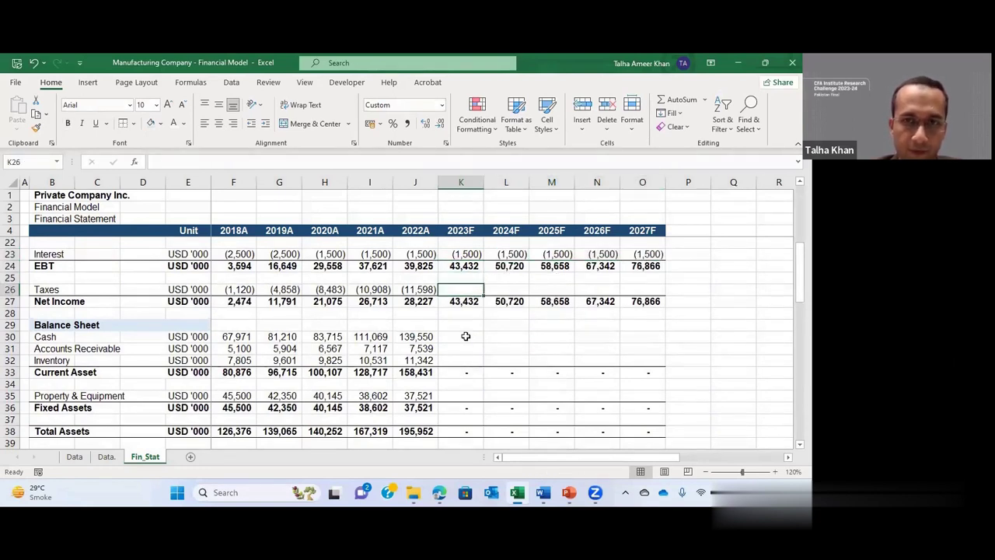
{"action": "key", "text": "Down"}
{"action": "key", "text": "Down"}
{"action": "key", "text": "Up"}
{"action": "key", "text": "Up"}
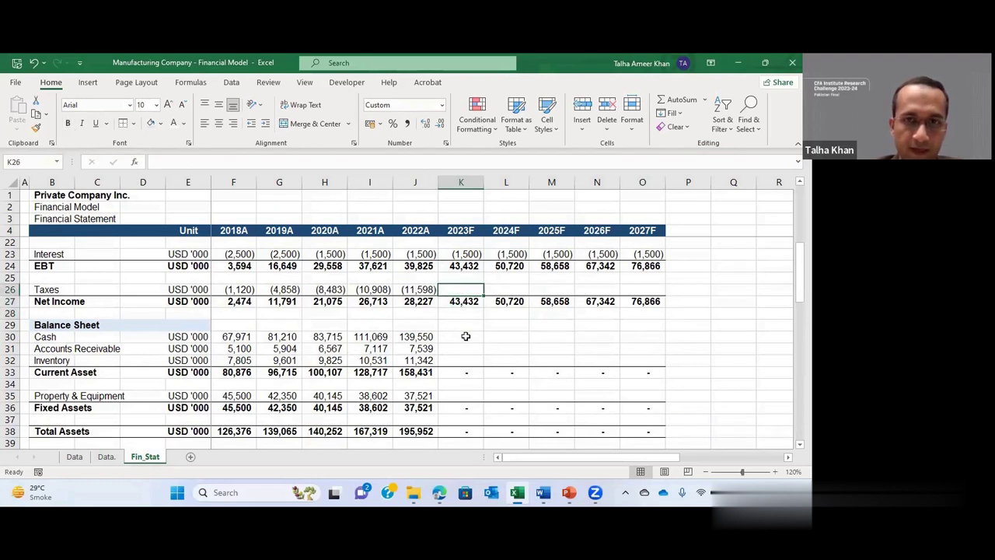
{"action": "type", "text": "="}
{"action": "key", "text": "Left"}
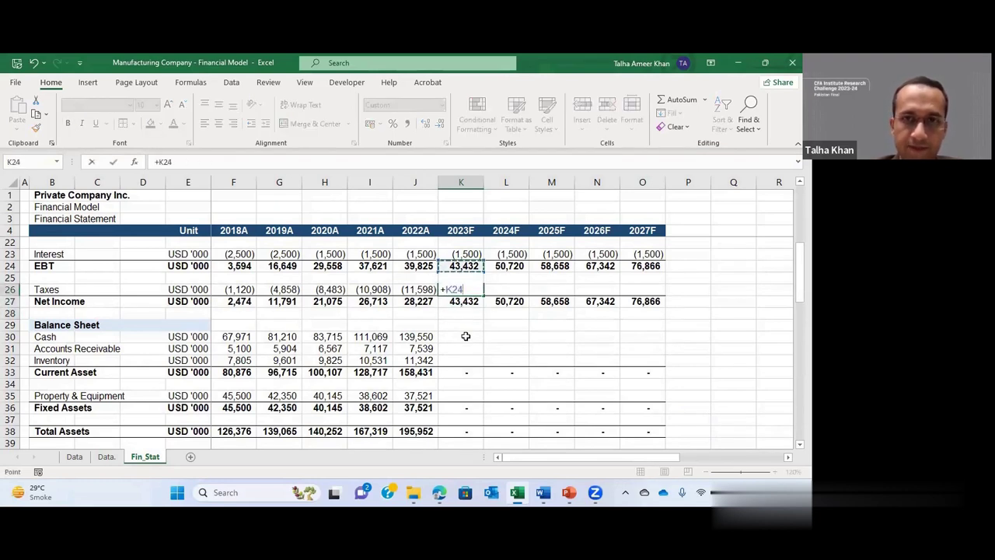
{"action": "key", "text": "Escape"}
Step: Add the row label "Effective Tax Rate" in B9, below Salaries & Benefits in the assumptions section
{"action": "key", "text": "Down"}
{"action": "key", "text": "Left"}
{"action": "key", "text": "Left"}
{"action": "key", "text": "Up"}
{"action": "key", "text": "Up"}
{"action": "key", "text": "Up"}
{"action": "key", "text": "Up"}
{"action": "key", "text": "Up"}
{"action": "key", "text": "Up"}
{"action": "key", "text": "Up"}
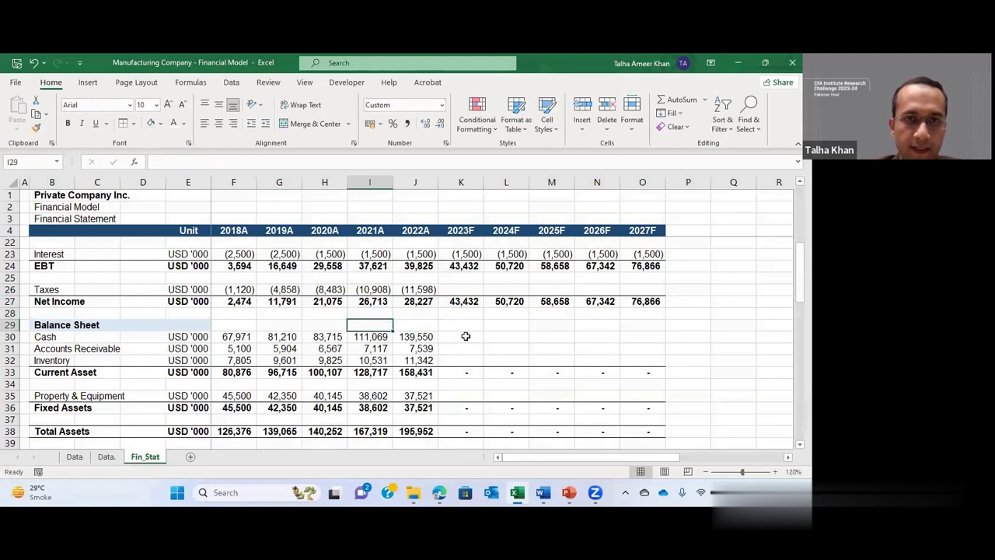
{"action": "key", "text": "Up"}
{"action": "key", "text": "Up"}
{"action": "key", "text": "Up"}
{"action": "key", "text": "Up"}
{"action": "key", "text": "Up"}
{"action": "key", "text": "Up"}
{"action": "key", "text": "Up"}
{"action": "key", "text": "Up"}
{"action": "key", "text": "Up"}
{"action": "key", "text": "Up"}
{"action": "key", "text": "Up"}
{"action": "key", "text": "Up"}
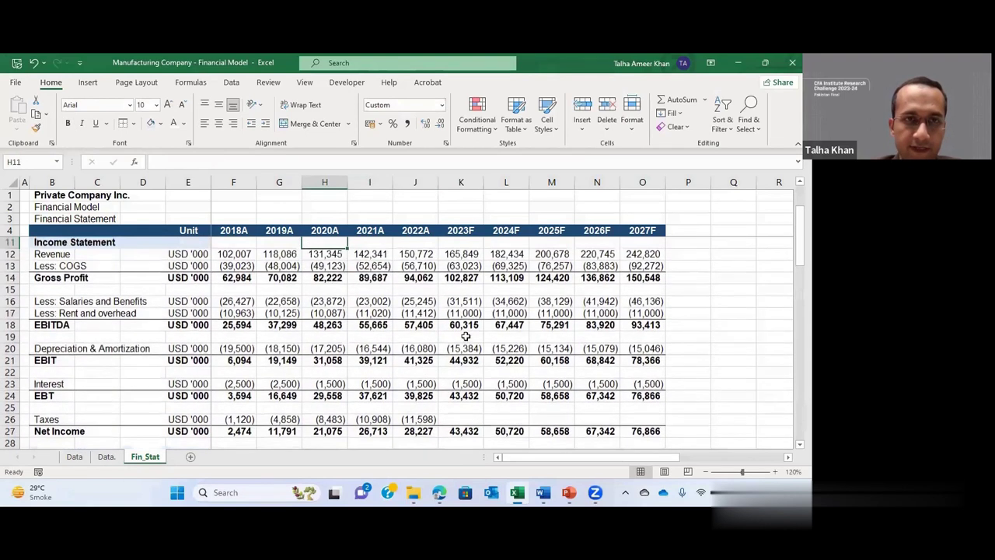
{"action": "key", "text": "Left"}
{"action": "key", "text": "Left"}
{"action": "key", "text": "Left"}
{"action": "key", "text": "Left"}
{"action": "key", "text": "Down"}
{"action": "key", "text": "Left"}
{"action": "key", "text": "Left"}
{"action": "key", "text": "Left"}
{"action": "type", "text": "E"}
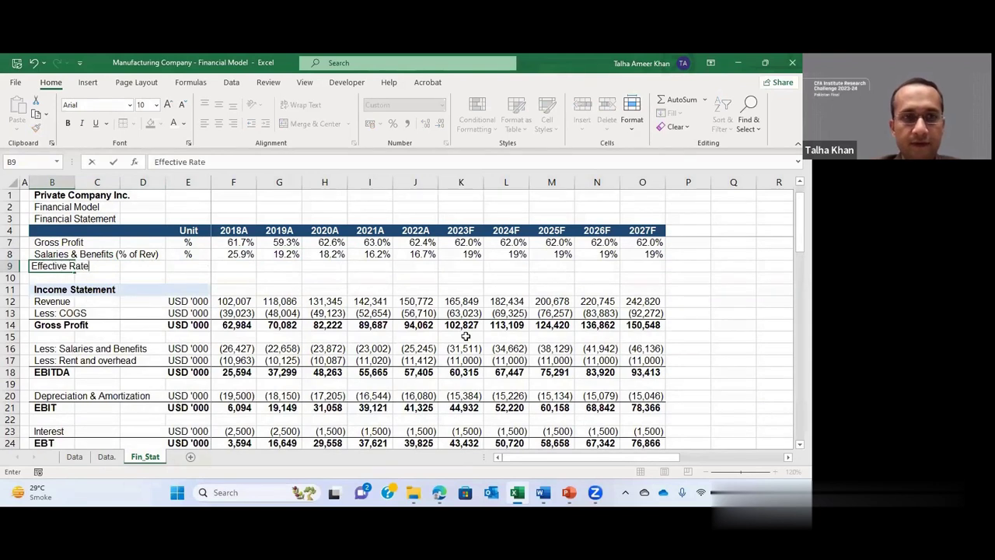
{"action": "key", "text": "F2"}
{"action": "key", "text": "Left"}
{"action": "key", "text": "Left"}
{"action": "key", "text": "Left"}
{"action": "type", "text": "Tax"}
{"action": "key", "text": "Return"}
Step: Copy the % unit from E8 down to the Effective Tax Rate row in E9
{"action": "key", "text": "Up"}
{"action": "key", "text": "Right"}
{"action": "key", "text": "Right"}
{"action": "key", "text": "Right"}
{"action": "key", "text": "Up"}
{"action": "key", "text": "shift+Down"}
{"action": "key", "text": "ctrl+d"}
Step: Calculate the 2018A Effective Tax Rate in F9 as negative Taxes over EBT with the formula =-F26/F24
{"action": "key", "text": "Right"}
{"action": "key", "text": "Down"}
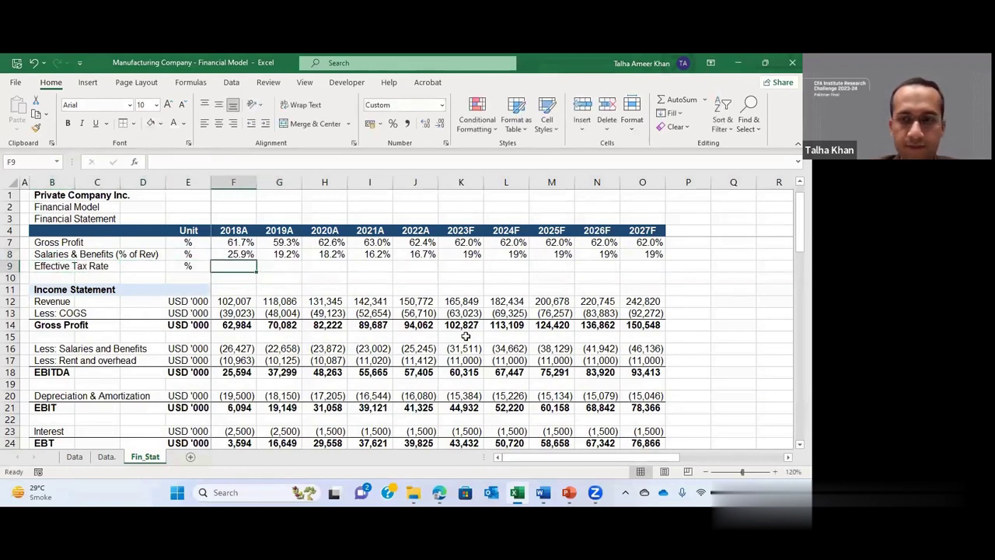
{"action": "type", "text": "-"}
{"action": "key", "text": "Down"}
{"action": "key", "text": "Down"}
{"action": "key", "text": "Down"}
{"action": "key", "text": "Down"}
{"action": "key", "text": "Down"}
{"action": "key", "text": "Down"}
{"action": "key", "text": "Down"}
{"action": "key", "text": "Down"}
{"action": "key", "text": "Down"}
{"action": "key", "text": "Down"}
{"action": "key", "text": "Down"}
{"action": "key", "text": "Down"}
{"action": "key", "text": "Down"}
{"action": "key", "text": "Down"}
{"action": "key", "text": "Down"}
{"action": "key", "text": "Down"}
{"action": "key", "text": "Down"}
{"action": "key", "text": "Down"}
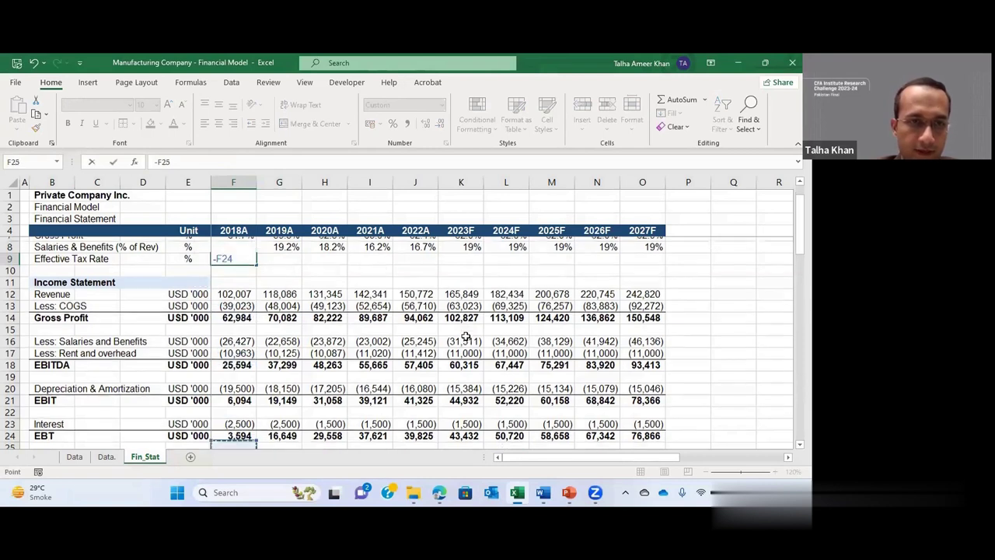
{"action": "key", "text": "Up"}
{"action": "type", "text": "/"}
{"action": "key", "text": "Down"}
{"action": "key", "text": "Down"}
{"action": "key", "text": "Down"}
{"action": "key", "text": "Down"}
{"action": "key", "text": "Down"}
{"action": "key", "text": "Down"}
{"action": "key", "text": "Down"}
{"action": "key", "text": "Down"}
{"action": "key", "text": "Down"}
{"action": "key", "text": "Down"}
{"action": "key", "text": "Down"}
{"action": "key", "text": "Down"}
{"action": "key", "text": "Down"}
{"action": "key", "text": "Down"}
{"action": "key", "text": "Down"}
{"action": "key", "text": "Return"}
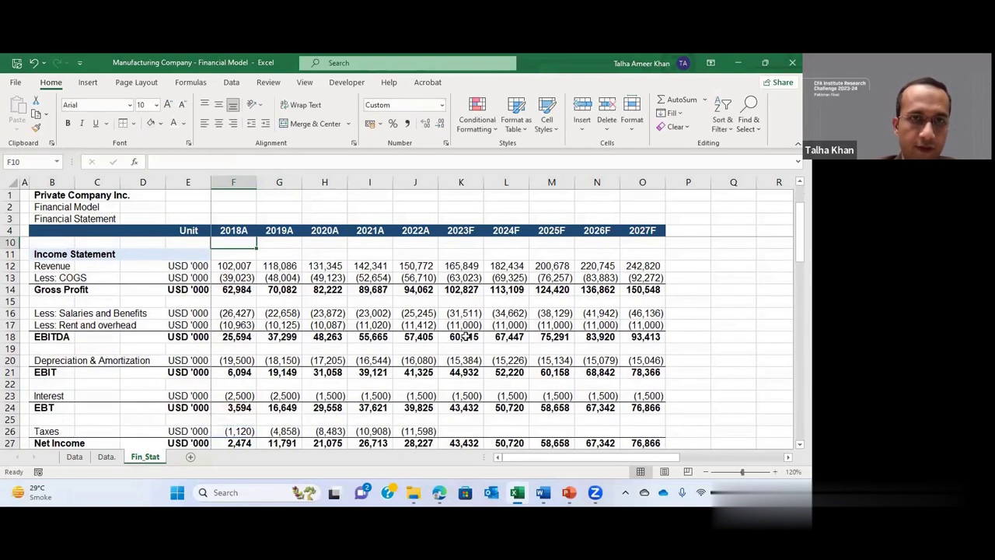
Step: Format the Effective Tax Rate in F9 as a percentage with one decimal and fill it across to 2022A in J9
{"action": "key", "text": "Up"}
{"action": "key", "text": "ctrl+shift+5"}
{"action": "key", "text": "alt+h"}
{"action": "key", "text": "0"}
{"action": "key", "text": "shift+Right"}
{"action": "key", "text": "shift+Right"}
{"action": "key", "text": "shift+Right"}
{"action": "key", "text": "shift+Right"}
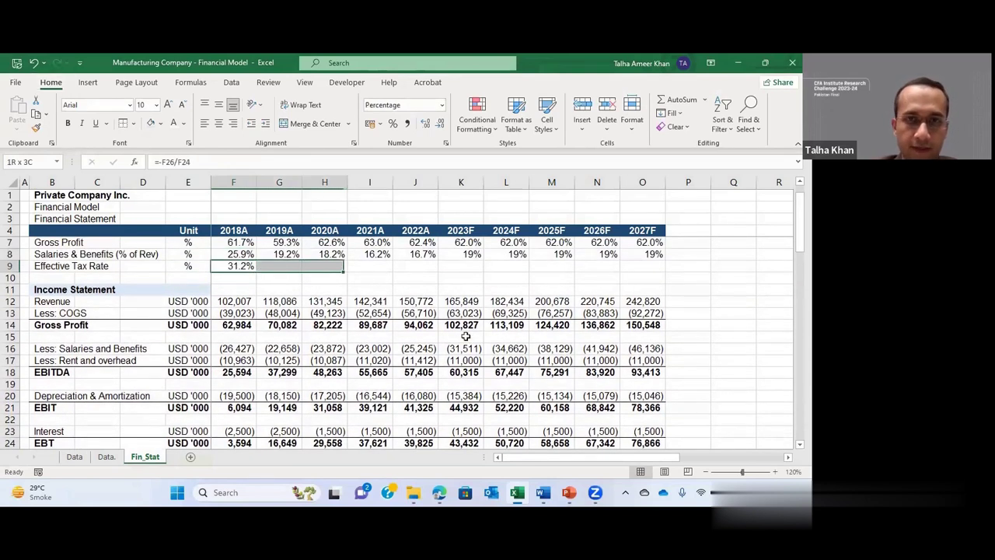
{"action": "key", "text": "ctrl+r"}
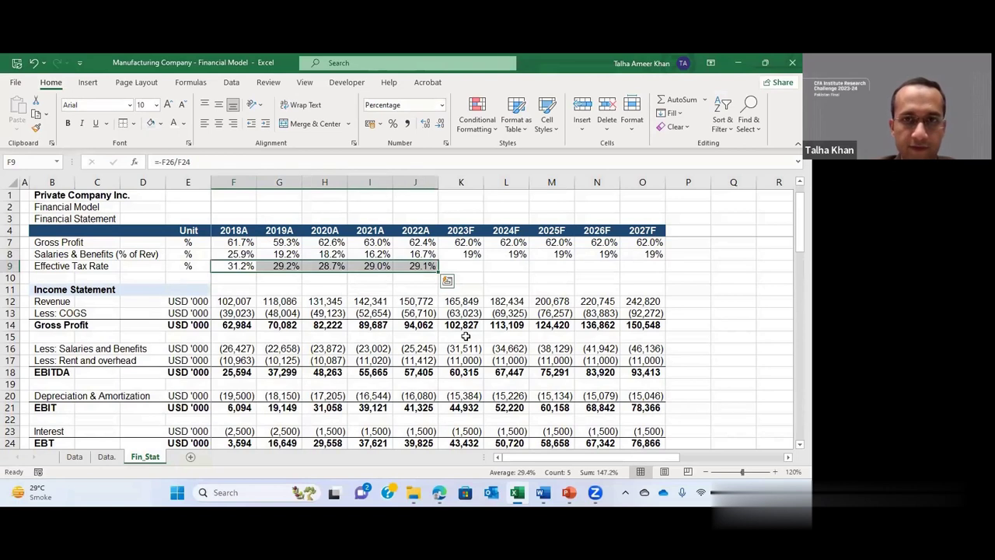
Step: Set the 2023F Effective Tax Rate assumption in K9 to 29%, formatted as a percentage
{"action": "key", "text": "Right"}
{"action": "key", "text": "Right"}
{"action": "key", "text": "Right"}
{"action": "key", "text": "Right"}
{"action": "key", "text": "Right"}
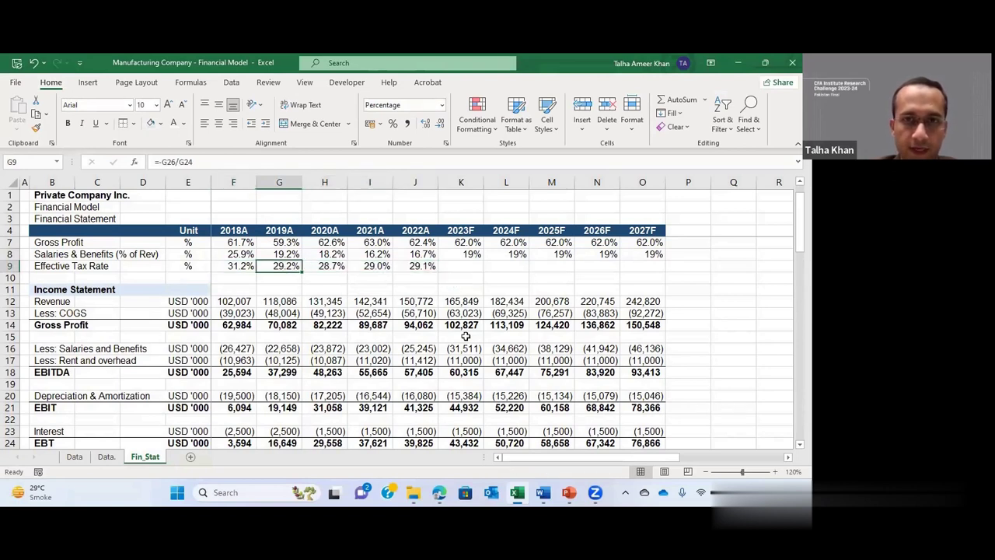
{"action": "type", "text": "29"}
{"action": "key", "text": "ctrl+Return"}
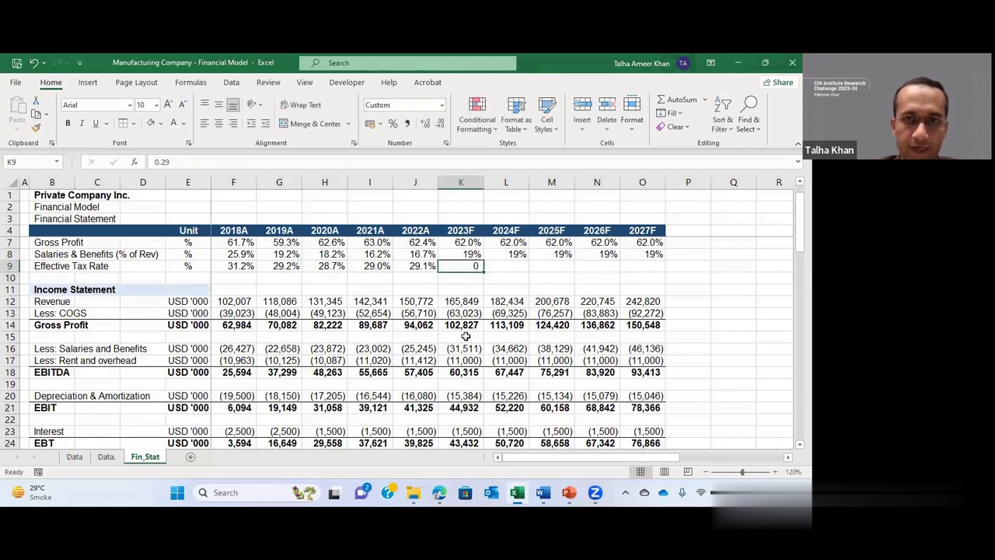
{"action": "key", "text": "ctrl+shift+5"}
Step: Fill the Effective Tax Rate assumption from K9 across to 2027F in O9
{"action": "key", "text": "shift+Right"}
{"action": "key", "text": "shift+Right"}
{"action": "key", "text": "shift+Right"}
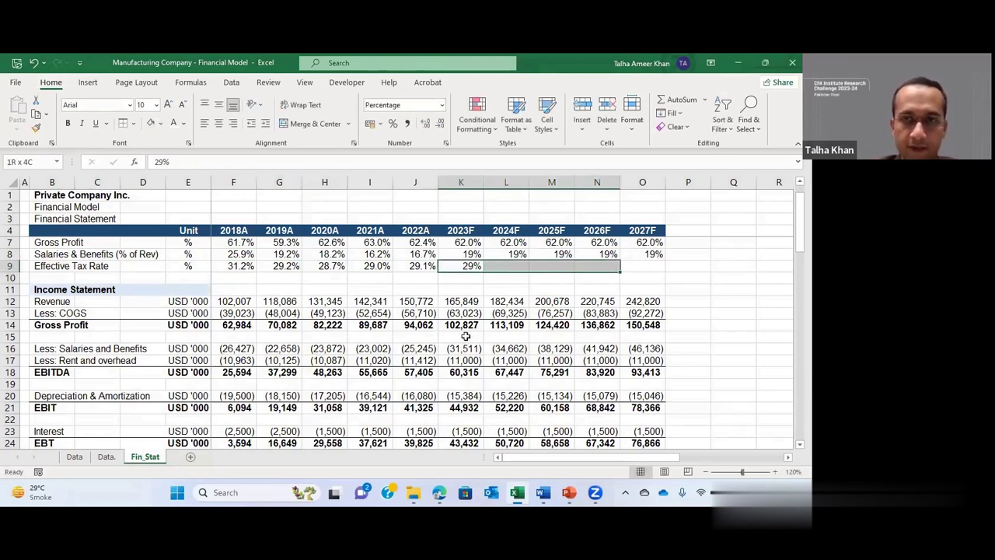
{"action": "key", "text": "ctrl+r"}
Step: Calculate the 2023F Taxes in K26 as negative EBT times the Effective Tax Rate with the formula =-K24*K9
{"action": "key", "text": "Down"}
{"action": "key", "text": "Down"}
{"action": "key", "text": "Down"}
{"action": "key", "text": "Down"}
{"action": "key", "text": "Down"}
{"action": "key", "text": "Down"}
{"action": "key", "text": "Down"}
{"action": "key", "text": "Down"}
{"action": "key", "text": "Down"}
{"action": "key", "text": "Down"}
{"action": "key", "text": "Down"}
{"action": "key", "text": "Down"}
{"action": "key", "text": "Down"}
{"action": "key", "text": "Down"}
{"action": "key", "text": "Down"}
{"action": "key", "text": "Down"}
{"action": "key", "text": "Down"}
{"action": "key", "text": "Down"}
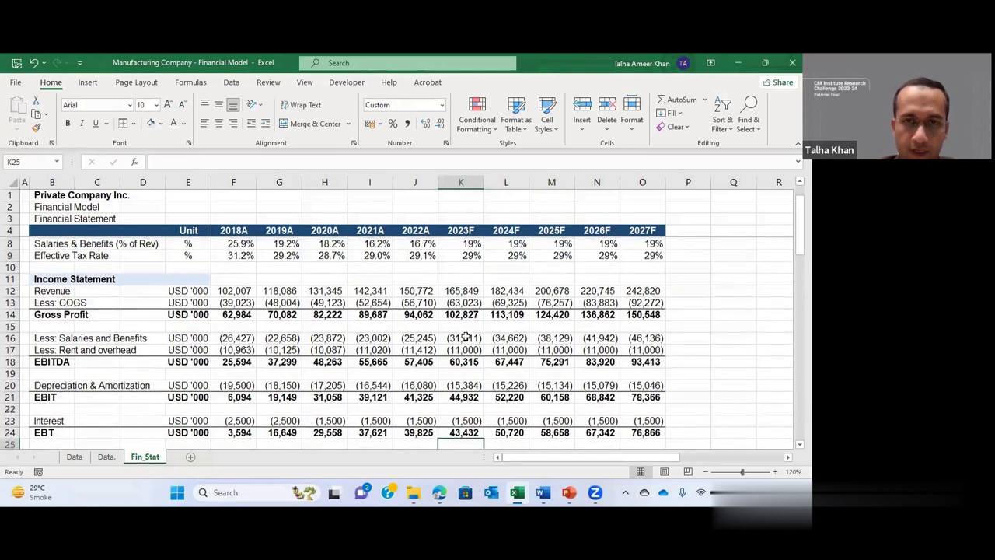
{"action": "key", "text": "Up"}
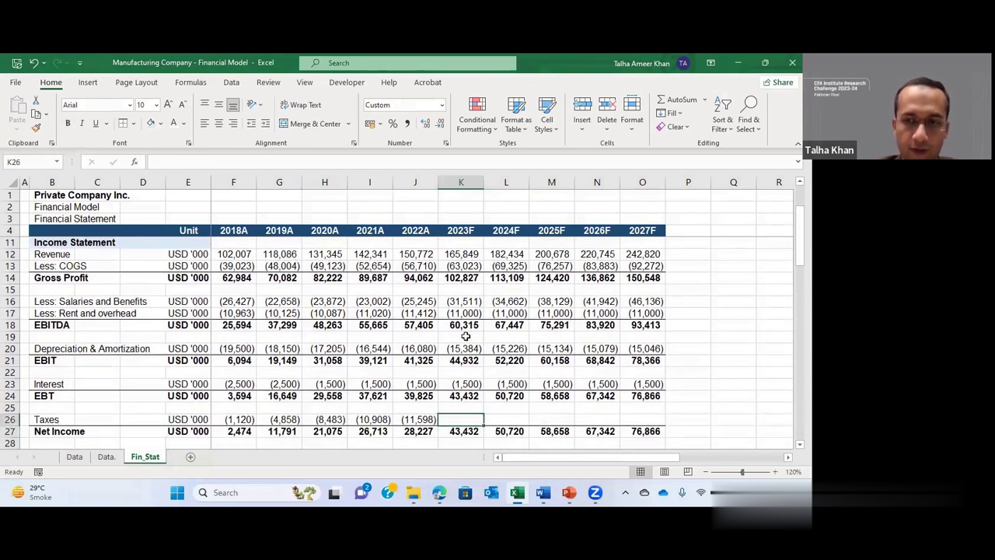
{"action": "type", "text": "-"}
{"action": "key", "text": "Up"}
{"action": "key", "text": "Up"}
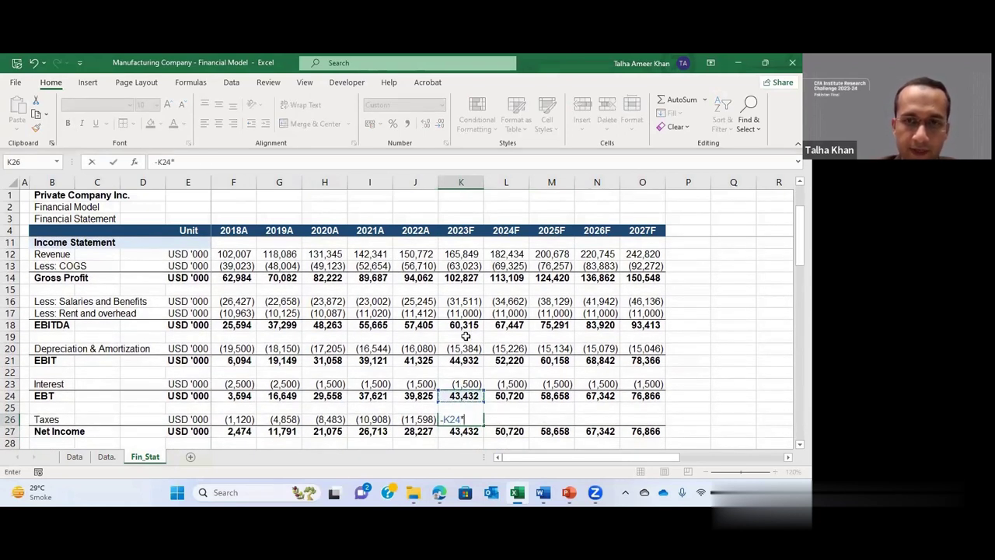
{"action": "key", "text": "Up"}
{"action": "key", "text": "Up"}
{"action": "key", "text": "Up"}
{"action": "key", "text": "Up"}
{"action": "key", "text": "Up"}
{"action": "key", "text": "Up"}
{"action": "key", "text": "Up"}
{"action": "key", "text": "Up"}
{"action": "key", "text": "Up"}
{"action": "key", "text": "Up"}
{"action": "key", "text": "Up"}
{"action": "key", "text": "Up"}
{"action": "key", "text": "Up"}
{"action": "key", "text": "Up"}
{"action": "key", "text": "Up"}
{"action": "key", "text": "Up"}
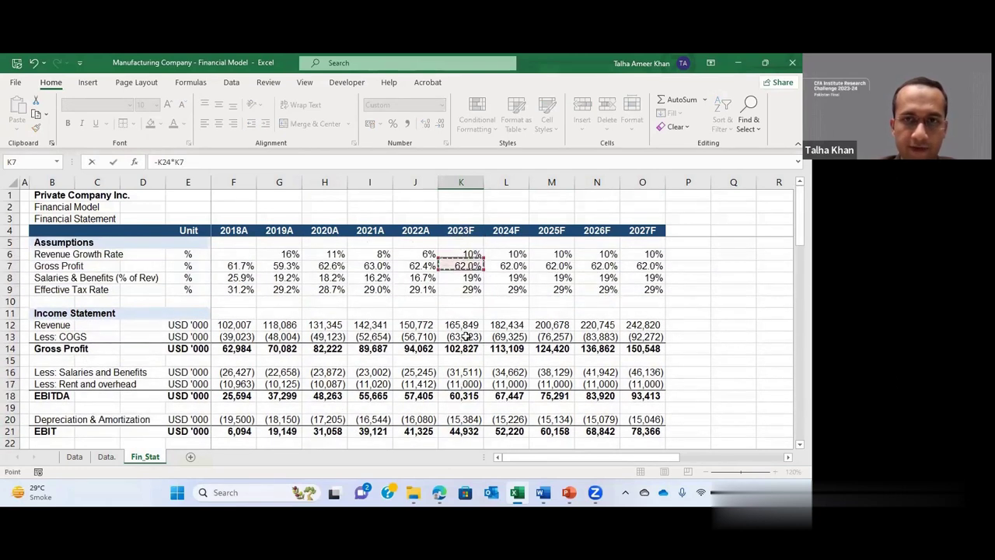
{"action": "key", "text": "Return"}
Step: Fill the 2023F Taxes formula from K26 across to 2027F in O26
{"action": "key", "text": "Up"}
{"action": "key", "text": "shift+Right"}
{"action": "key", "text": "shift+Right"}
{"action": "key", "text": "shift+Right"}
{"action": "key", "text": "shift+Right"}
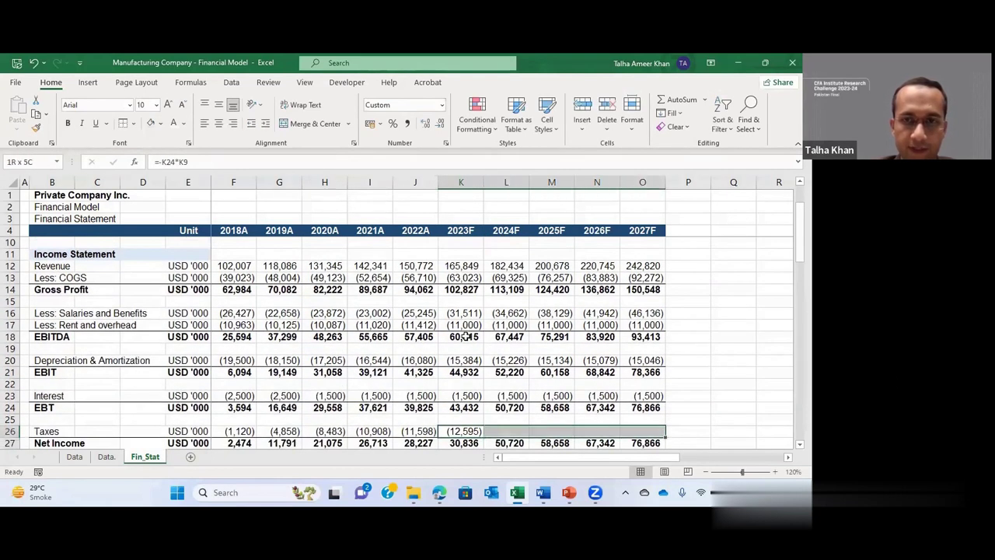
{"action": "key", "text": "ctrl+r"}
Step: Link the 2023F Accounts Receivable in the balance sheet, K31, to the working capital schedule with the formula =K53
{"action": "key", "text": "Down"}
{"action": "key", "text": "Down"}
{"action": "key", "text": "Down"}
{"action": "key", "text": "Down"}
{"action": "key", "text": "Down"}
{"action": "key", "text": "Down"}
{"action": "key", "text": "Down"}
{"action": "key", "text": "Down"}
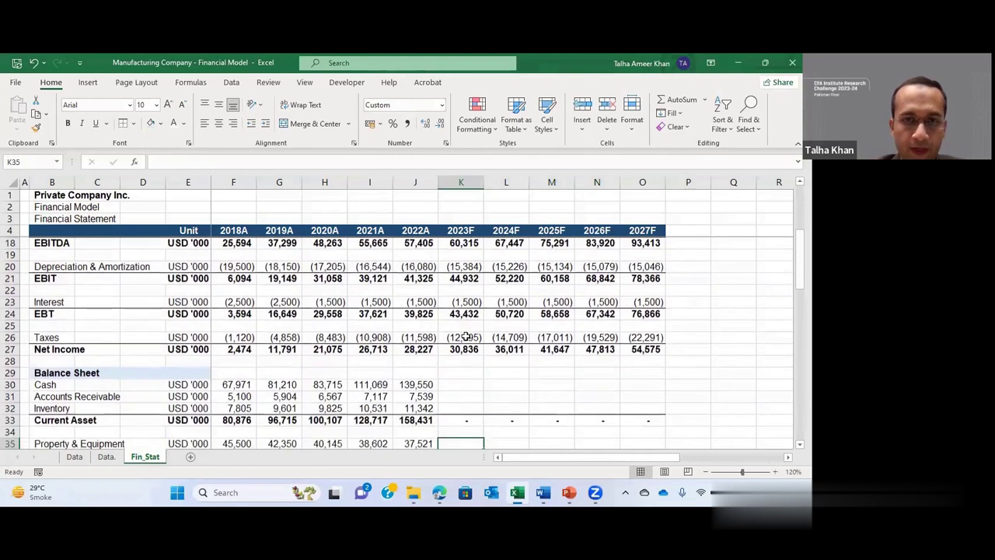
{"action": "key", "text": "Up"}
{"action": "key", "text": "Up"}
{"action": "key", "text": "Up"}
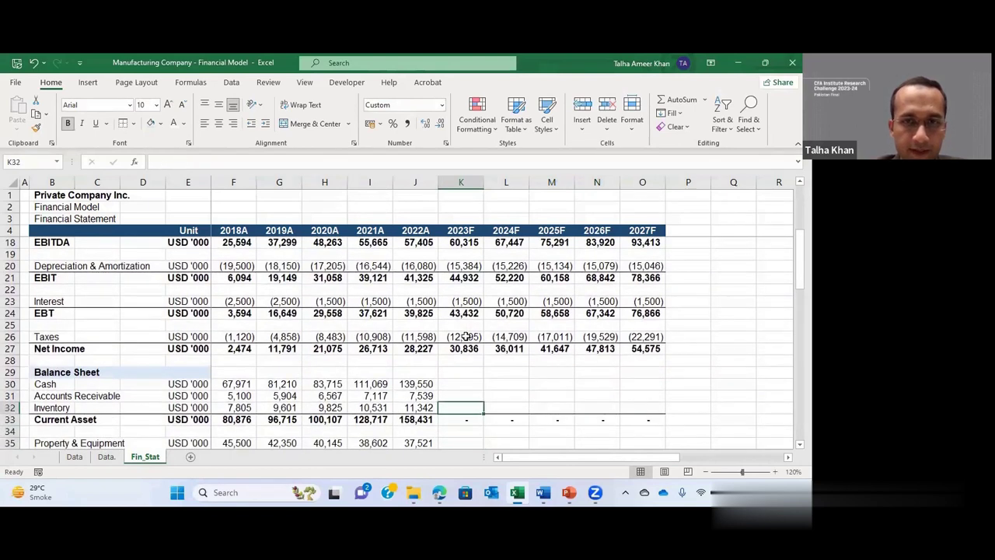
{"action": "key", "text": "Down"}
{"action": "key", "text": "Down"}
{"action": "key", "text": "Down"}
{"action": "key", "text": "Down"}
{"action": "key", "text": "Down"}
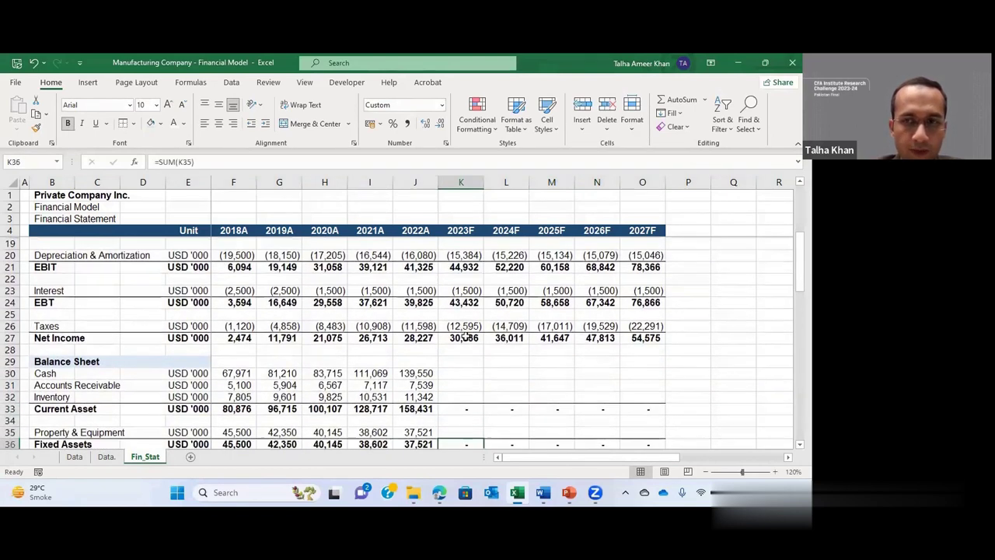
{"action": "key", "text": "Up"}
{"action": "key", "text": "Up"}
{"action": "key", "text": "Up"}
{"action": "key", "text": "Up"}
{"action": "key", "text": "Up"}
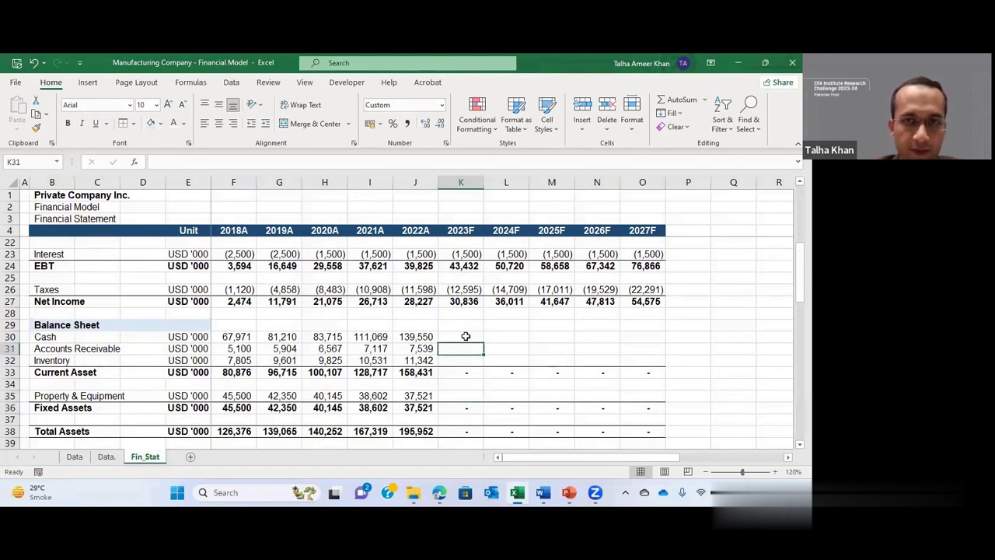
{"action": "type", "text": "="}
{"action": "key", "text": "Down"}
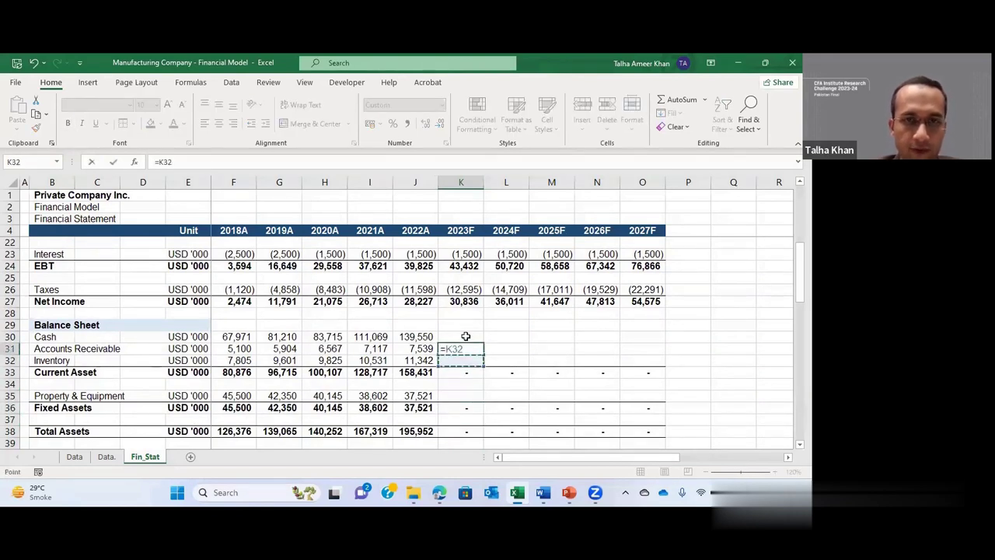
{"action": "key", "text": "Down"}
{"action": "key", "text": "Down"}
{"action": "key", "text": "Down"}
{"action": "key", "text": "Down"}
{"action": "key", "text": "Down"}
{"action": "key", "text": "Down"}
{"action": "key", "text": "Down"}
{"action": "key", "text": "Down"}
{"action": "key", "text": "Down"}
{"action": "key", "text": "Down"}
{"action": "key", "text": "Down"}
{"action": "key", "text": "Down"}
{"action": "key", "text": "Down"}
{"action": "key", "text": "Down"}
{"action": "key", "text": "Down"}
{"action": "key", "text": "Down"}
{"action": "key", "text": "Down"}
{"action": "key", "text": "Down"}
{"action": "key", "text": "Down"}
{"action": "key", "text": "Down"}
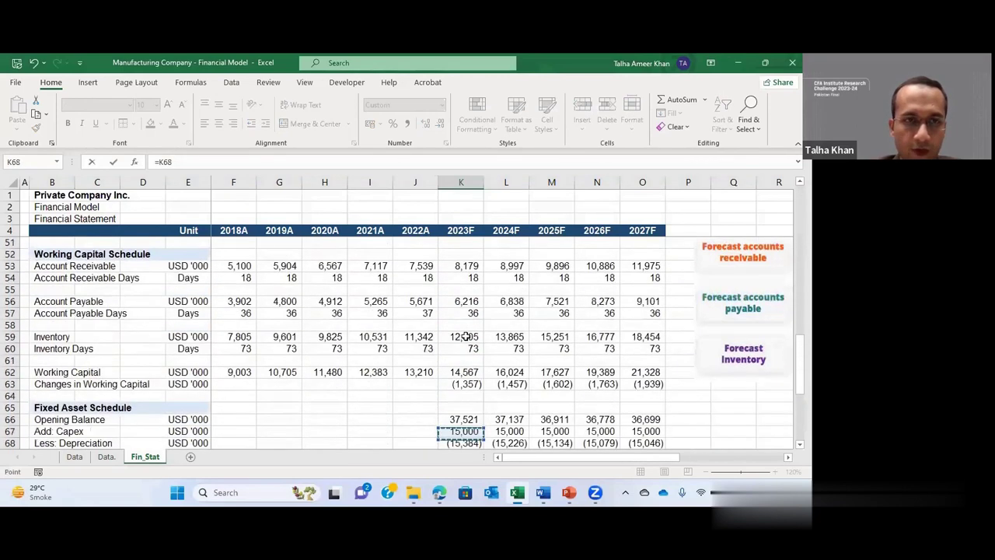
{"action": "key", "text": "Up"}
{"action": "key", "text": "Up"}
{"action": "key", "text": "Up"}
{"action": "key", "text": "Up"}
{"action": "key", "text": "Up"}
{"action": "key", "text": "Up"}
{"action": "key", "text": "Up"}
{"action": "key", "text": "Up"}
{"action": "key", "text": "Up"}
{"action": "key", "text": "Up"}
{"action": "key", "text": "Up"}
{"action": "key", "text": "Up"}
{"action": "key", "text": "Up"}
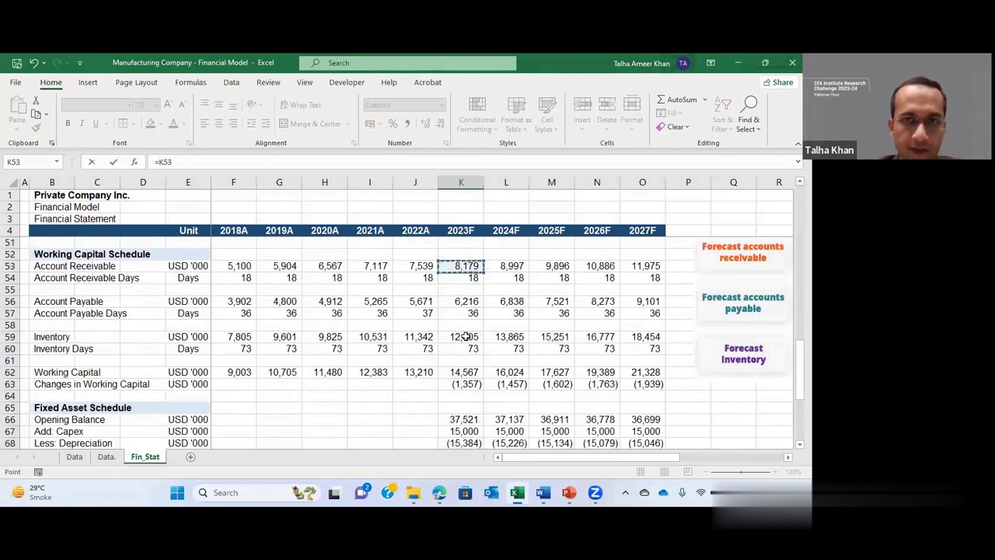
{"action": "key", "text": "ctrl+Return"}
Step: Fill the Accounts Receivable link from K31 across to 2027F in O31
{"action": "key", "text": "shift+Right"}
{"action": "key", "text": "shift+Right"}
{"action": "key", "text": "shift+Right"}
{"action": "key", "text": "shift+Right"}
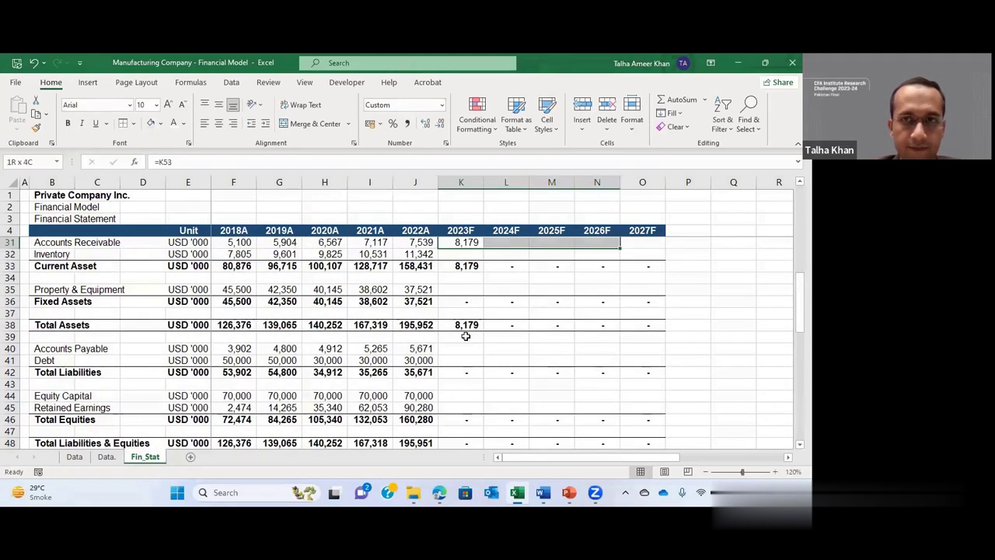
{"action": "key", "text": "ctrl+r"}
Step: Link the 2023F Inventory in the balance sheet, K32, to the working capital schedule with the formula =+K59
{"action": "key", "text": "Down"}
{"action": "type", "text": "+"}
{"action": "key", "text": "Down"}
{"action": "key", "text": "Down"}
{"action": "key", "text": "Down"}
{"action": "key", "text": "Down"}
{"action": "key", "text": "Down"}
{"action": "key", "text": "Down"}
{"action": "key", "text": "Down"}
{"action": "key", "text": "Down"}
{"action": "key", "text": "Down"}
{"action": "key", "text": "Down"}
{"action": "key", "text": "Down"}
{"action": "key", "text": "Down"}
{"action": "key", "text": "Down"}
{"action": "key", "text": "Down"}
{"action": "key", "text": "Down"}
{"action": "key", "text": "Down"}
{"action": "key", "text": "Down"}
{"action": "key", "text": "Down"}
{"action": "key", "text": "Down"}
{"action": "key", "text": "Down"}
{"action": "key", "text": "Down"}
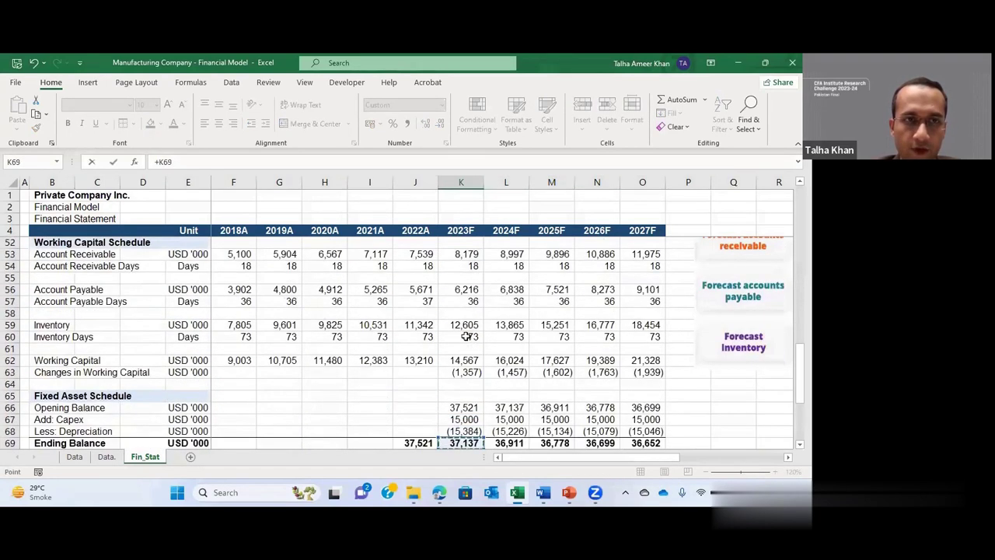
{"action": "key", "text": "Up"}
{"action": "key", "text": "Up"}
{"action": "key", "text": "Up"}
{"action": "key", "text": "Up"}
{"action": "key", "text": "Up"}
{"action": "key", "text": "Up"}
{"action": "key", "text": "Up"}
{"action": "key", "text": "Up"}
{"action": "key", "text": "ctrl+Return"}
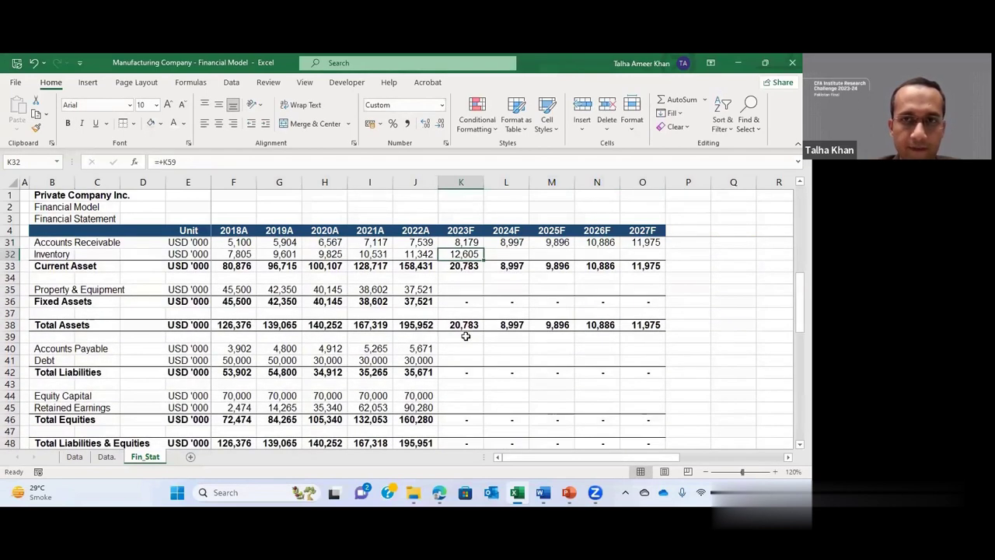
Step: Fill the Inventory link from K32 across to 2027F in O32
{"action": "key", "text": "shift+Right"}
{"action": "key", "text": "shift+Right"}
{"action": "key", "text": "shift+Right"}
{"action": "key", "text": "shift+Right"}
{"action": "key", "text": "ctrl+r"}
Step: Link the 2023F Property & Equipment in K35 to the fixed asset schedule's Ending Balance with the formula =+K69
{"action": "key", "text": "Down"}
{"action": "key", "text": "Down"}
{"action": "key", "text": "Down"}
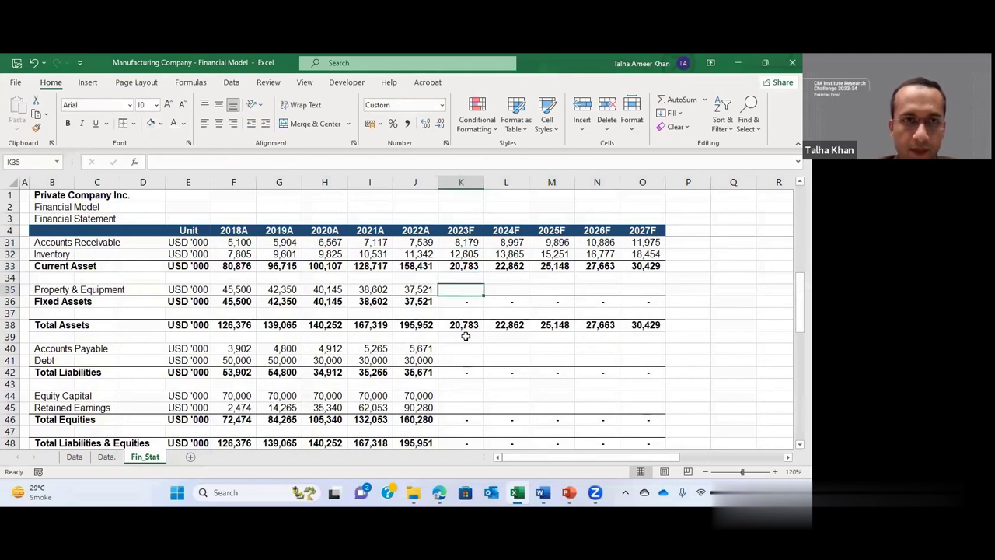
{"action": "type", "text": "+"}
{"action": "key", "text": "Down"}
{"action": "key", "text": "Down"}
{"action": "key", "text": "Down"}
{"action": "key", "text": "Down"}
{"action": "key", "text": "Down"}
{"action": "key", "text": "Down"}
{"action": "key", "text": "Down"}
{"action": "key", "text": "Down"}
{"action": "key", "text": "Down"}
{"action": "key", "text": "Down"}
{"action": "key", "text": "Down"}
{"action": "key", "text": "Down"}
{"action": "key", "text": "Down"}
{"action": "key", "text": "Down"}
{"action": "key", "text": "Down"}
{"action": "key", "text": "Down"}
{"action": "key", "text": "Down"}
{"action": "key", "text": "Down"}
{"action": "key", "text": "Down"}
{"action": "key", "text": "Down"}
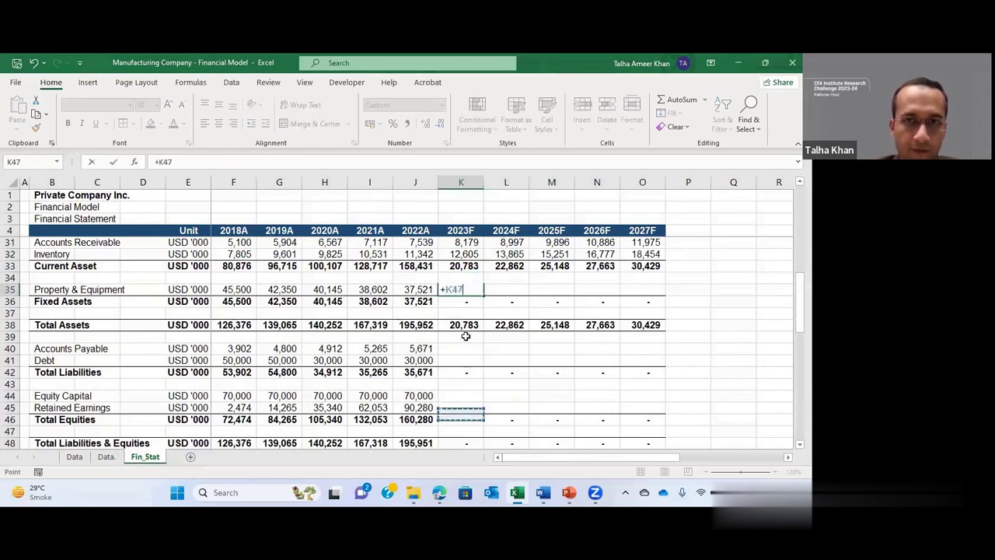
{"action": "key", "text": "Down"}
{"action": "key", "text": "Down"}
{"action": "key", "text": "Down"}
{"action": "key", "text": "Down"}
{"action": "key", "text": "Down"}
{"action": "key", "text": "Down"}
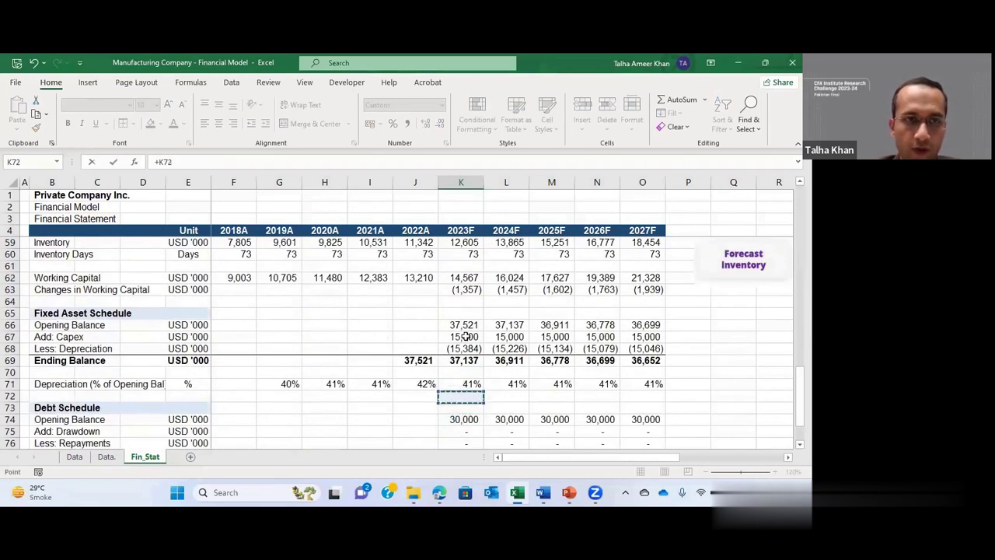
{"action": "key", "text": "Up"}
{"action": "key", "text": "ctrl+Return"}
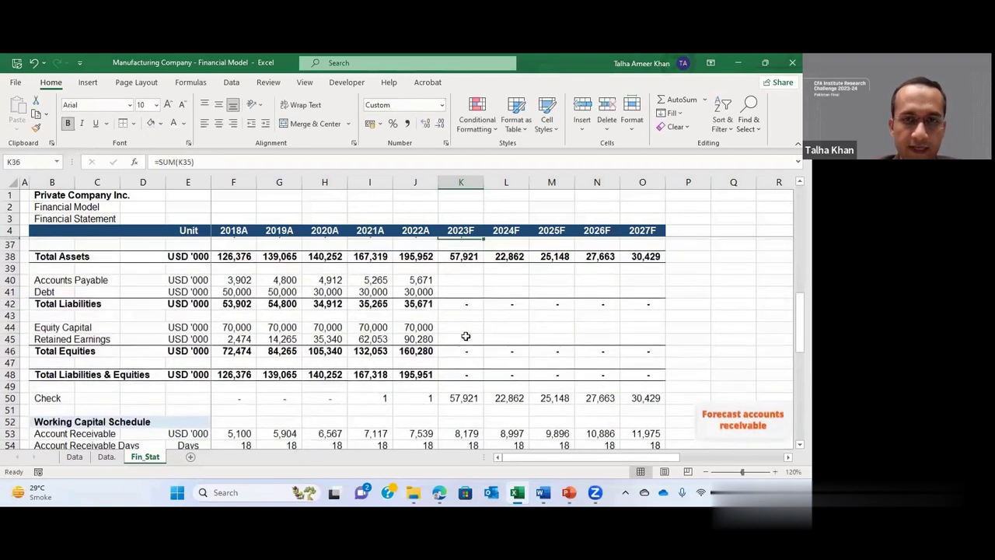
Step: Fill the Property & Equipment link from K35 across to 2027F in O35
{"action": "key", "text": "shift+Right"}
{"action": "key", "text": "shift+Right"}
{"action": "key", "text": "shift+Right"}
{"action": "key", "text": "shift+Right"}
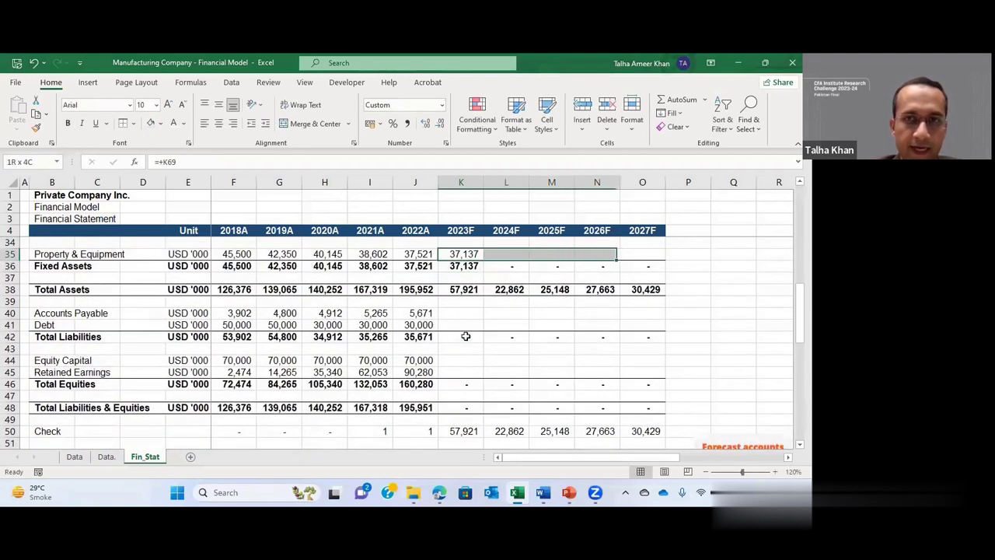
{"action": "key", "text": "ctrl+r"}
{"action": "key", "text": "Down"}
{"action": "key", "text": "Down"}
{"action": "key", "text": "Down"}
{"action": "key", "text": "Down"}
{"action": "key", "text": "Down"}
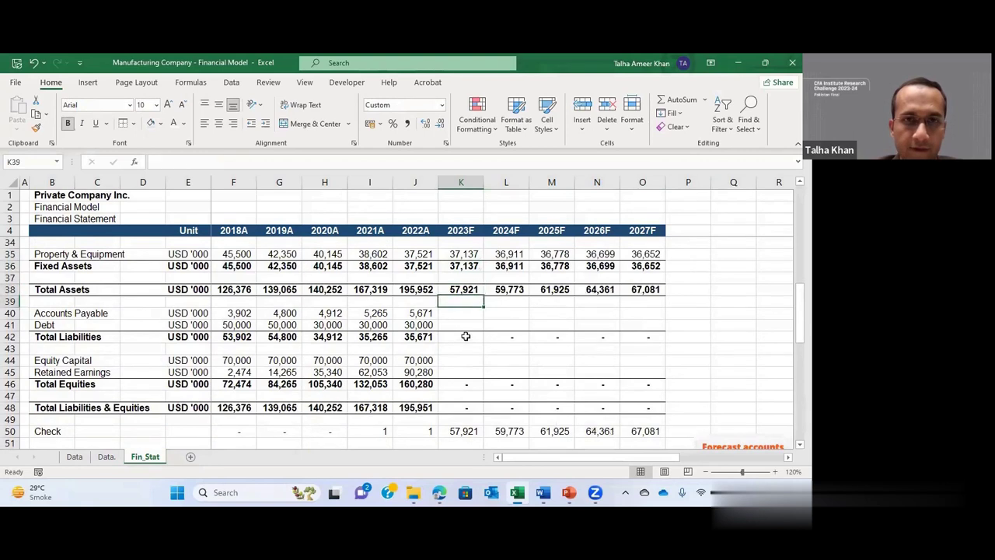
Step: Link the 2023F Accounts Payable in the balance sheet, K40, to the working capital schedule with the formula =+K56
{"action": "type", "text": "+"}
{"action": "key", "text": "Down"}
{"action": "key", "text": "Down"}
{"action": "key", "text": "Down"}
{"action": "key", "text": "Down"}
{"action": "key", "text": "Down"}
{"action": "key", "text": "Down"}
{"action": "key", "text": "Down"}
{"action": "key", "text": "Down"}
{"action": "key", "text": "Down"}
{"action": "key", "text": "Down"}
{"action": "key", "text": "Down"}
{"action": "key", "text": "Down"}
{"action": "key", "text": "Down"}
{"action": "key", "text": "Down"}
{"action": "key", "text": "Down"}
{"action": "key", "text": "Down"}
{"action": "key", "text": "Down"}
{"action": "key", "text": "Down"}
{"action": "key", "text": "Down"}
{"action": "key", "text": "Down"}
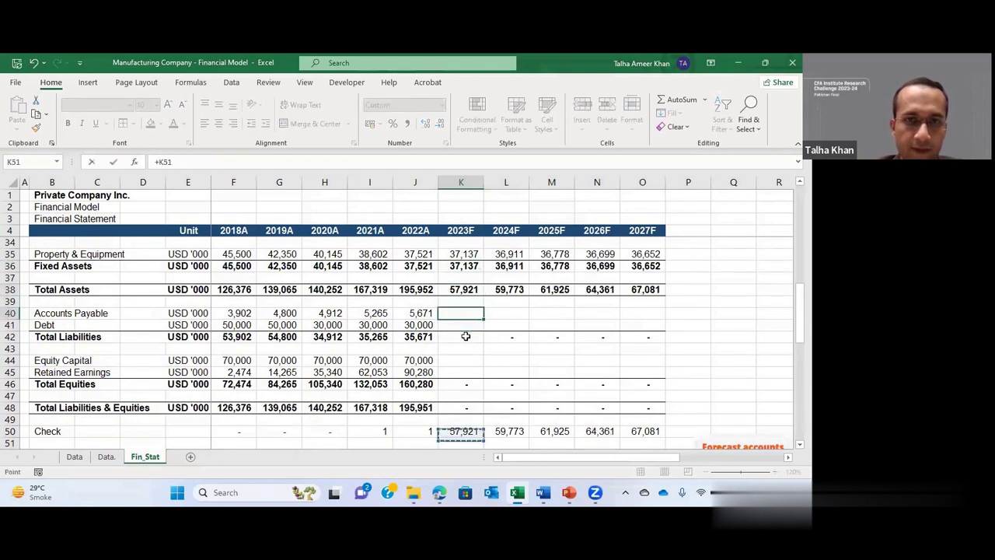
{"action": "key", "text": "Down"}
{"action": "key", "text": "Up"}
{"action": "key", "text": "Up"}
{"action": "key", "text": "Up"}
{"action": "key", "text": "Up"}
{"action": "key", "text": "Up"}
{"action": "key", "text": "Up"}
{"action": "key", "text": "Up"}
{"action": "key", "text": "Up"}
{"action": "key", "text": "Up"}
{"action": "key", "text": "Up"}
{"action": "key", "text": "Up"}
{"action": "key", "text": "Up"}
{"action": "key", "text": "Up"}
{"action": "key", "text": "Up"}
{"action": "key", "text": "Up"}
{"action": "key", "text": "Up"}
{"action": "key", "text": "Up"}
{"action": "key", "text": "Up"}
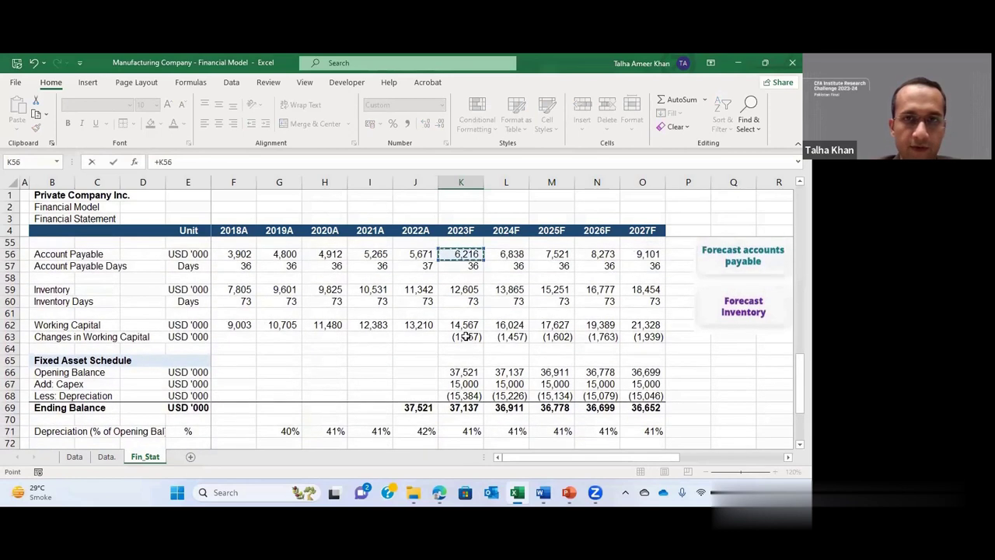
{"action": "key", "text": "Return"}
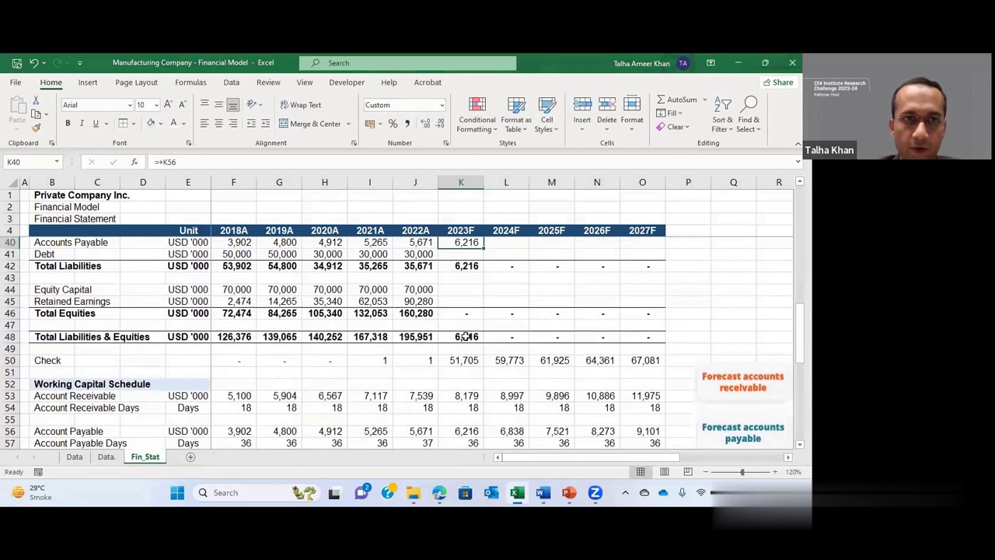
Step: Fill the Accounts Payable link from K40 across to 2027F in O40
{"action": "key", "text": "Up"}
{"action": "key", "text": "shift+Right"}
{"action": "key", "text": "shift+Right"}
{"action": "key", "text": "shift+Right"}
{"action": "key", "text": "shift+Right"}
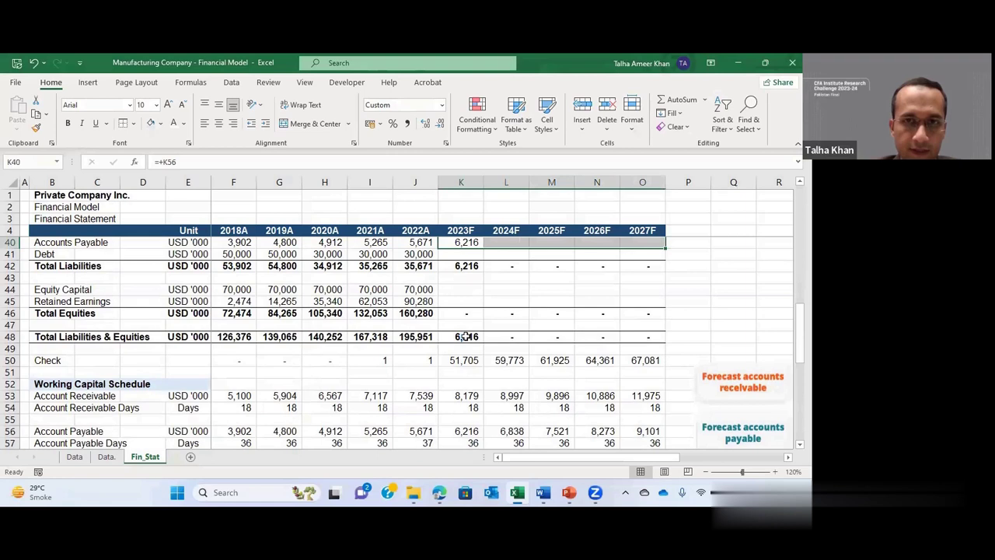
{"action": "key", "text": "ctrl+r"}
Step: Link the 2023F Debt in the balance sheet, K41, to the debt schedule with the formula =+K77
{"action": "key", "text": "Down"}
{"action": "key", "text": "Down"}
{"action": "key", "text": "Up"}
{"action": "key", "text": "Up"}
{"action": "key", "text": "Down"}
{"action": "key", "text": "Down"}
{"action": "key", "text": "Up"}
{"action": "type", "text": "+"}
{"action": "key", "text": "Down"}
{"action": "key", "text": "Down"}
{"action": "key", "text": "Down"}
{"action": "key", "text": "Down"}
{"action": "key", "text": "Down"}
{"action": "key", "text": "Down"}
{"action": "key", "text": "Down"}
{"action": "key", "text": "Down"}
{"action": "key", "text": "Down"}
{"action": "key", "text": "Down"}
{"action": "key", "text": "Down"}
{"action": "key", "text": "Down"}
{"action": "key", "text": "Down"}
{"action": "key", "text": "Down"}
{"action": "key", "text": "Down"}
{"action": "key", "text": "Down"}
{"action": "key", "text": "Down"}
{"action": "key", "text": "Down"}
{"action": "key", "text": "Down"}
{"action": "key", "text": "Down"}
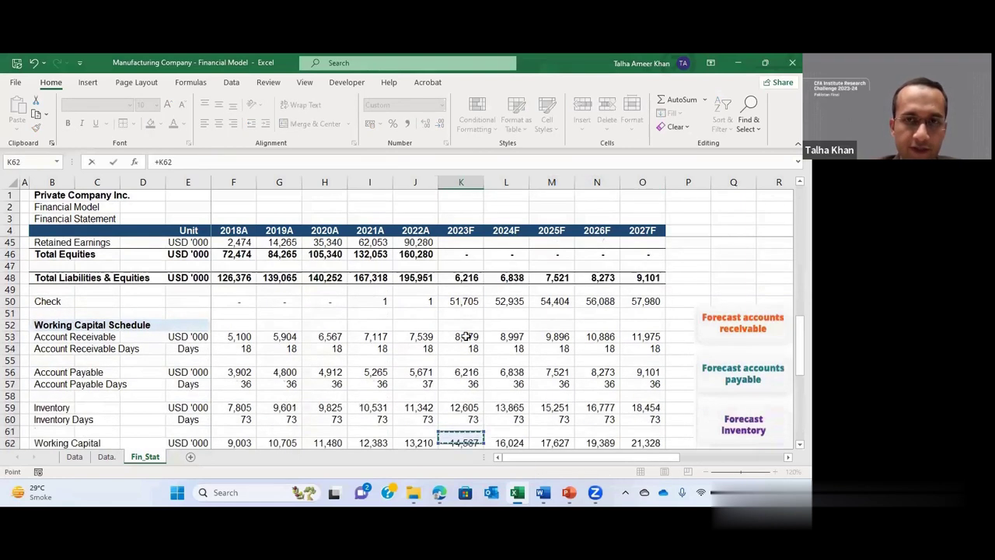
{"action": "key", "text": "Down"}
{"action": "key", "text": "Down"}
{"action": "key", "text": "Down"}
{"action": "key", "text": "Down"}
{"action": "key", "text": "Down"}
{"action": "key", "text": "Down"}
{"action": "key", "text": "Down"}
{"action": "key", "text": "Down"}
{"action": "key", "text": "Down"}
{"action": "key", "text": "Down"}
{"action": "key", "text": "Down"}
{"action": "key", "text": "Down"}
{"action": "key", "text": "Down"}
{"action": "key", "text": "Down"}
{"action": "key", "text": "Down"}
{"action": "key", "text": "Down"}
{"action": "key", "text": "Down"}
{"action": "key", "text": "Down"}
{"action": "key", "text": "Up"}
{"action": "key", "text": "Up"}
{"action": "key", "text": "Up"}
{"action": "key", "text": "Up"}
{"action": "key", "text": "Up"}
{"action": "key", "text": "Up"}
{"action": "key", "text": "Up"}
{"action": "key", "text": "Up"}
{"action": "key", "text": "Up"}
{"action": "key", "text": "Up"}
{"action": "key", "text": "Up"}
{"action": "key", "text": "Up"}
{"action": "key", "text": "Up"}
{"action": "key", "text": "Up"}
{"action": "key", "text": "Up"}
{"action": "key", "text": "Up"}
{"action": "key", "text": "Down"}
{"action": "key", "text": "Down"}
{"action": "key", "text": "Down"}
{"action": "key", "text": "Return"}
Step: Fill the Debt link from K41 across to 2027F in O41
{"action": "key", "text": "Up"}
{"action": "key", "text": "Up"}
{"action": "key", "text": "Up"}
{"action": "key", "text": "Up"}
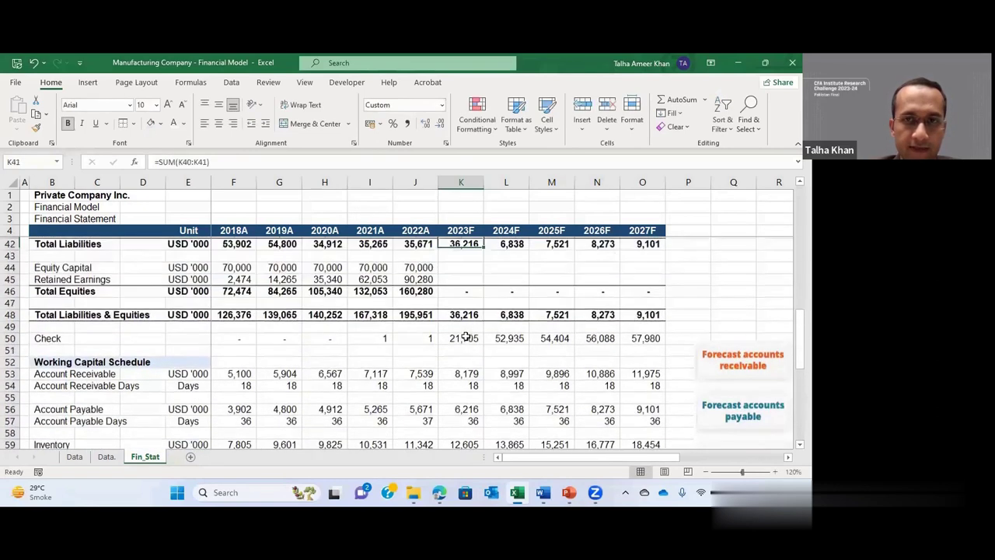
{"action": "key", "text": "Down"}
{"action": "key", "text": "Down"}
{"action": "key", "text": "Down"}
{"action": "key", "text": "shift+Right"}
{"action": "key", "text": "shift+Right"}
{"action": "key", "text": "shift+Right"}
{"action": "key", "text": "shift+Right"}
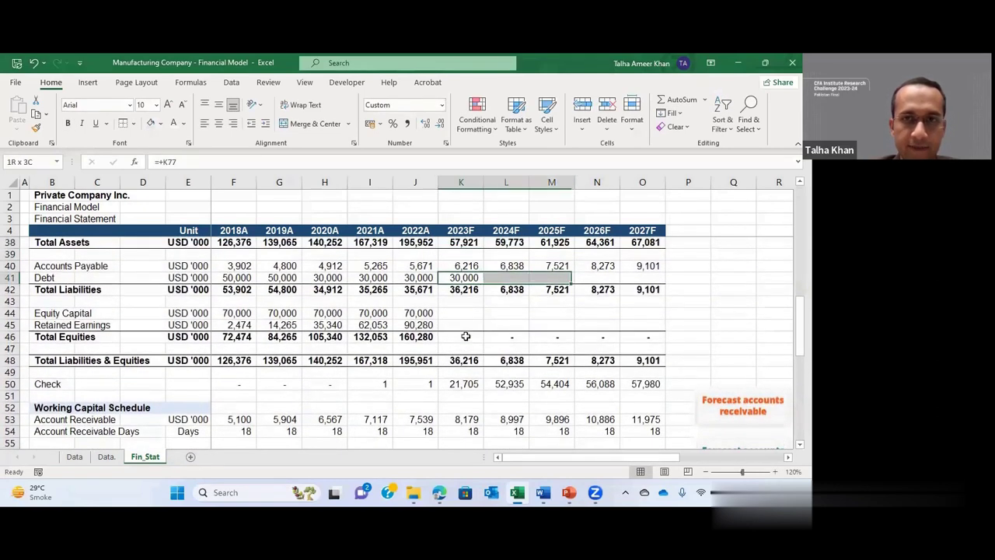
{"action": "key", "text": "ctrl+r"}
Step: Carry the 2022A Equity Capital forward to 2023F in K44 with the formula =+J44
{"action": "key", "text": "Down"}
{"action": "key", "text": "Down"}
{"action": "key", "text": "Down"}
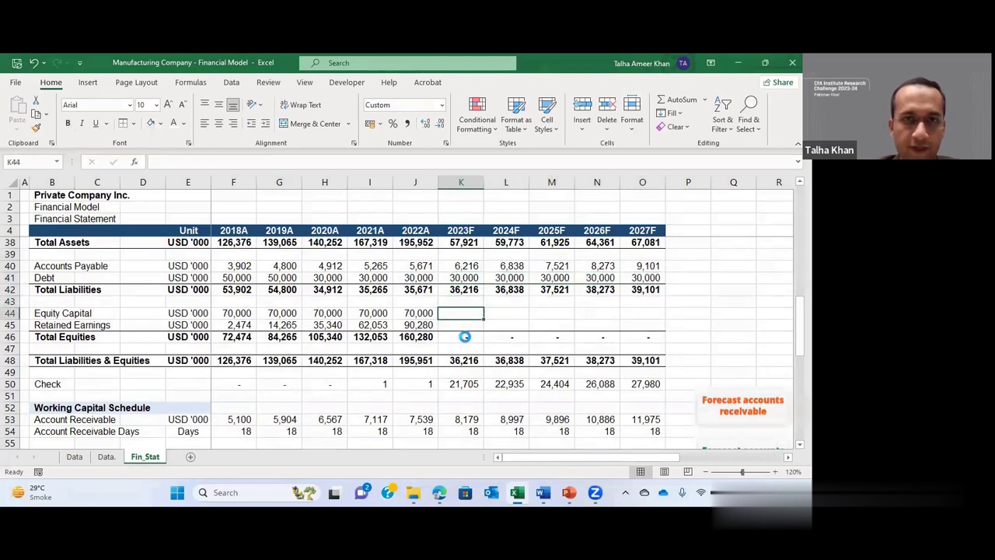
{"action": "type", "text": "=+"}
{"action": "key", "text": "Left"}
{"action": "key", "text": "Return"}
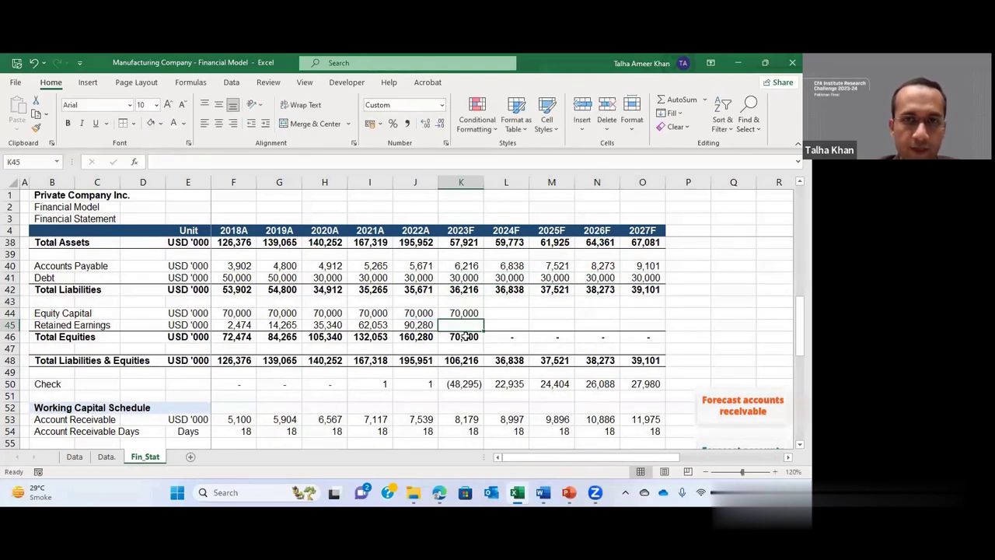
Step: Fill the Equity Capital formula from K44 across to 2027F in O44
{"action": "key", "text": "Up"}
{"action": "key", "text": "shift+Right"}
{"action": "key", "text": "shift+Right"}
{"action": "key", "text": "shift+Right"}
{"action": "key", "text": "shift+Right"}
{"action": "key", "text": "ctrl+r"}
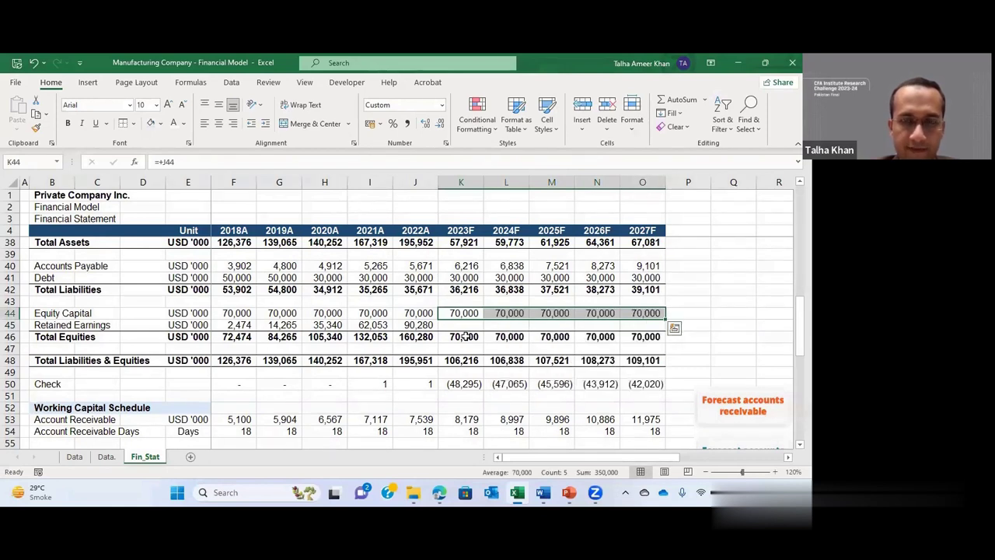
Step: Calculate 2023F Retained Earnings in K45 by adding Net Income to the prior-year balance with the formula =+J45+K27
{"action": "key", "text": "Down"}
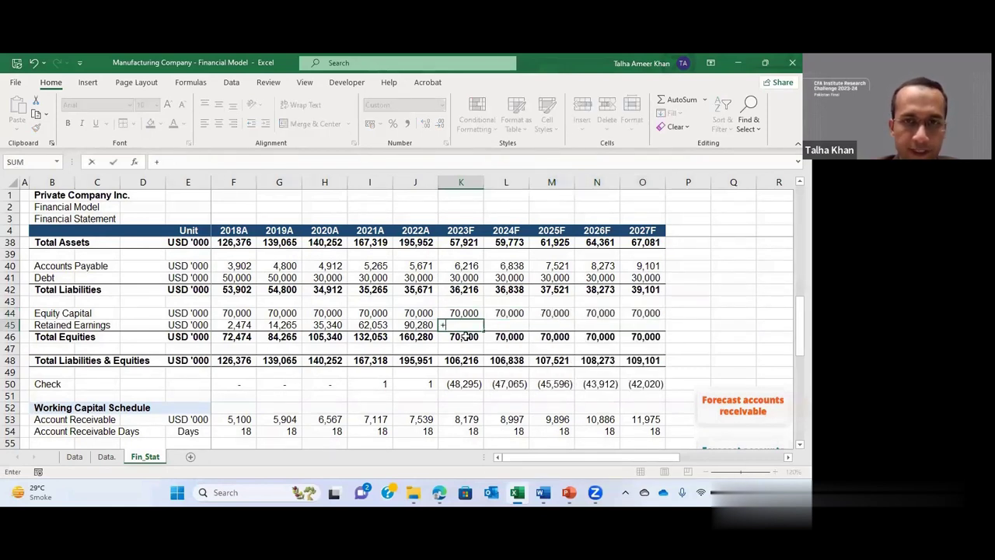
{"action": "type", "text": "+"}
{"action": "key", "text": "Left"}
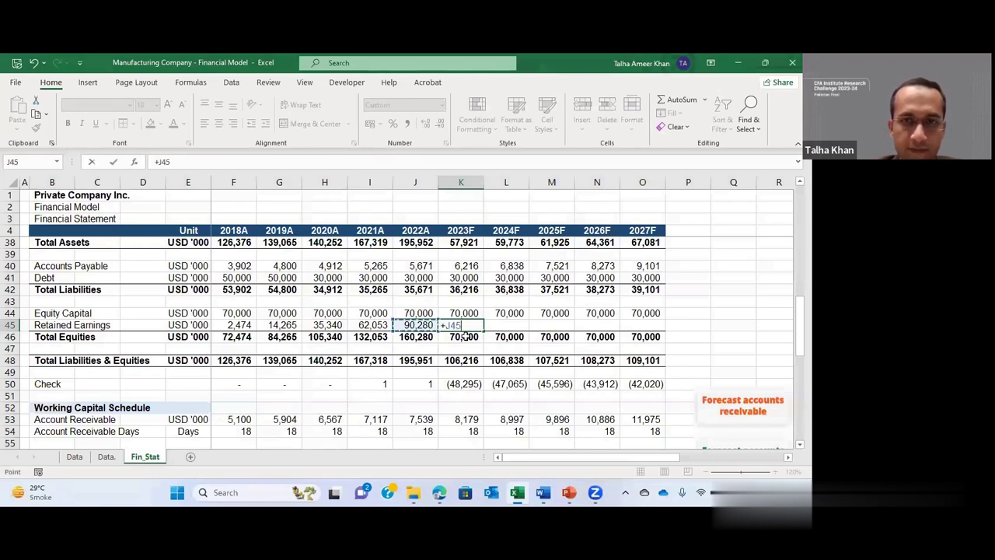
{"action": "type", "text": "+"}
{"action": "key", "text": "Up"}
{"action": "key", "text": "Up"}
{"action": "key", "text": "Up"}
{"action": "key", "text": "Up"}
{"action": "key", "text": "Up"}
{"action": "key", "text": "Up"}
{"action": "key", "text": "Up"}
{"action": "key", "text": "Up"}
{"action": "key", "text": "Up"}
{"action": "key", "text": "Up"}
{"action": "key", "text": "Up"}
{"action": "key", "text": "Up"}
{"action": "key", "text": "Up"}
{"action": "key", "text": "Up"}
{"action": "key", "text": "Up"}
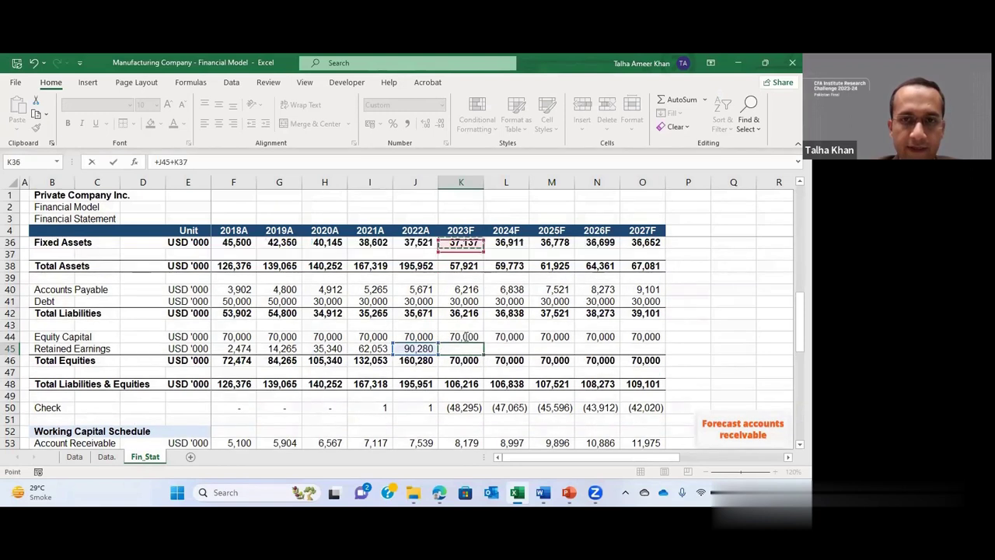
{"action": "key", "text": "Up"}
{"action": "key", "text": "Up"}
{"action": "key", "text": "Up"}
{"action": "key", "text": "Up"}
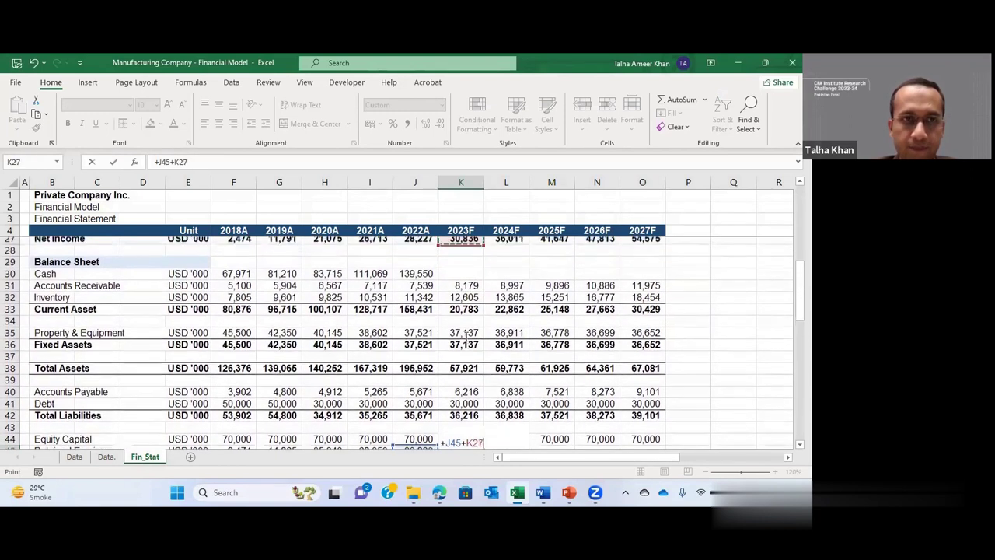
{"action": "key", "text": "Down"}
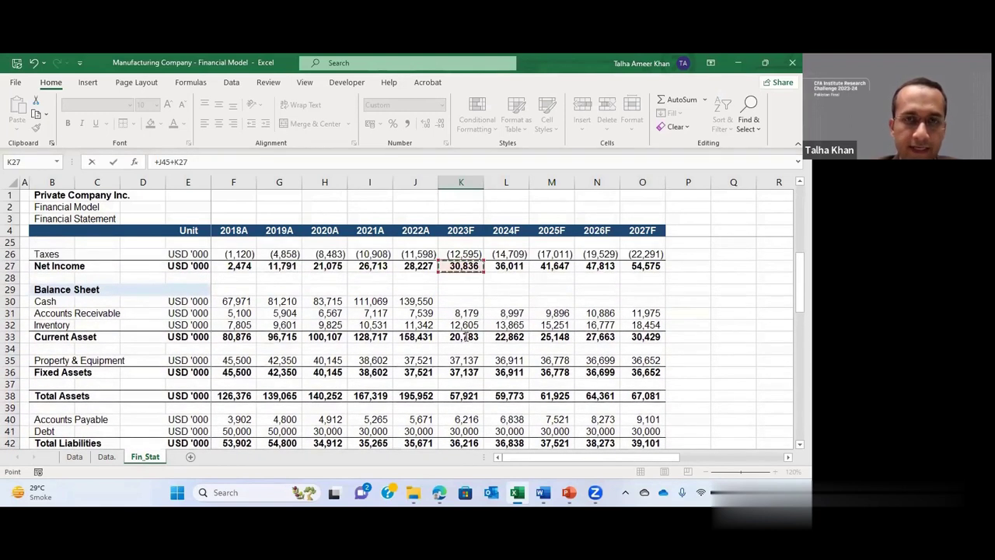
{"action": "key", "text": "Return"}
Step: Fill the Retained Earnings formula from K45 across to 2027F in O45
{"action": "key", "text": "Up"}
{"action": "key", "text": "shift+Right"}
{"action": "key", "text": "shift+Right"}
{"action": "key", "text": "shift+Right"}
{"action": "key", "text": "shift+Right"}
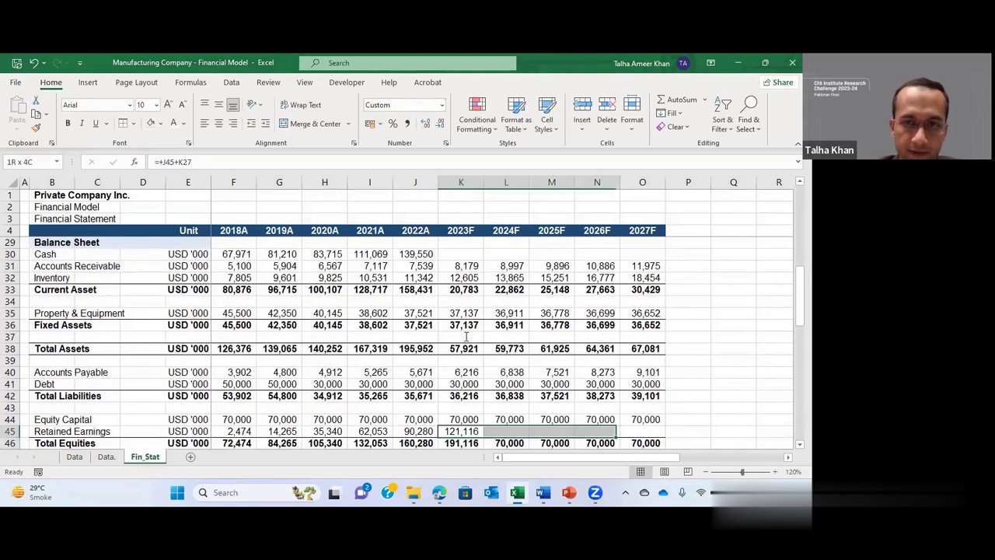
{"action": "key", "text": "ctrl+r"}
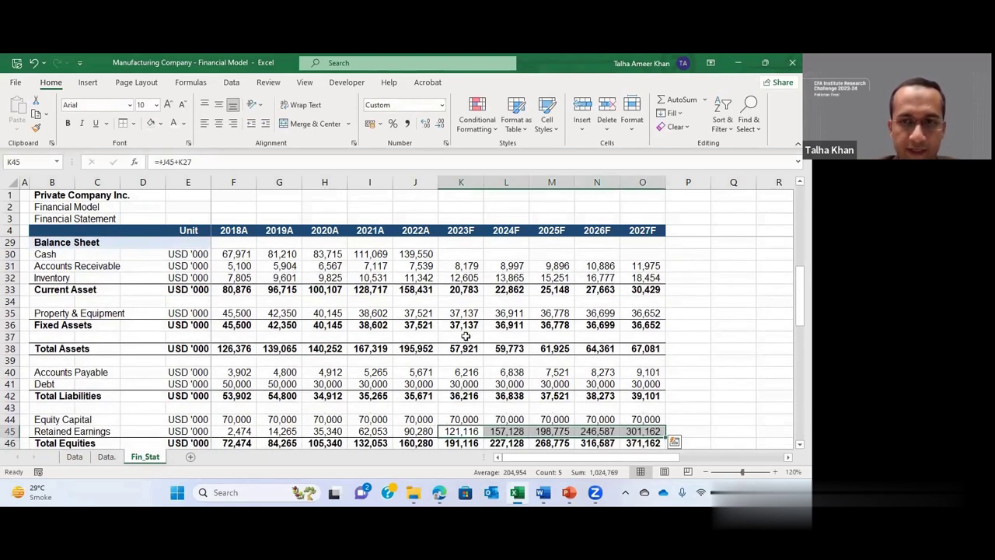
Step: Examine the forecast equity totals and the balance sheet Check row, down to the start of the Working Capital Schedule
{"action": "key", "text": "Down"}
{"action": "key", "text": "Down"}
{"action": "key", "text": "Down"}
{"action": "key", "text": "Down"}
{"action": "key", "text": "Down"}
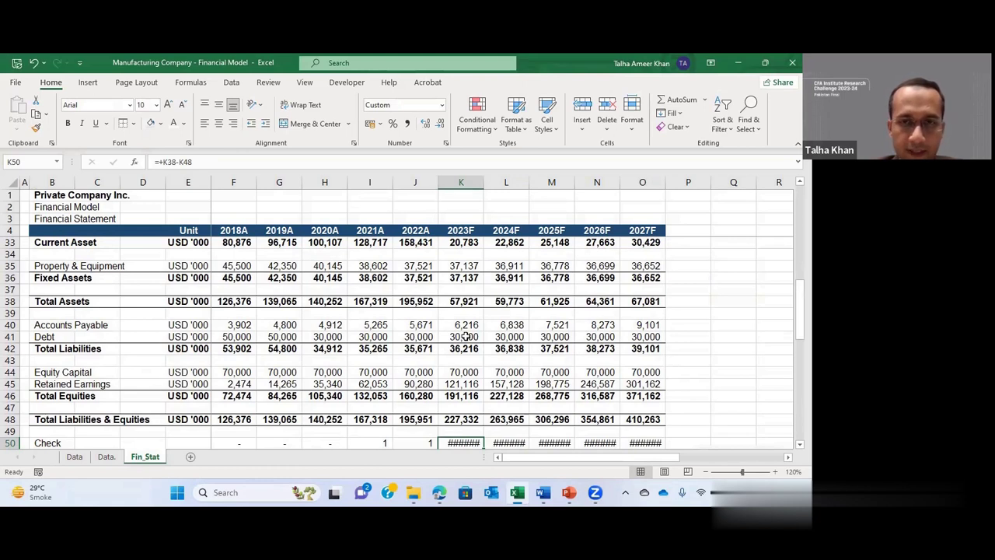
{"action": "key", "text": "Down"}
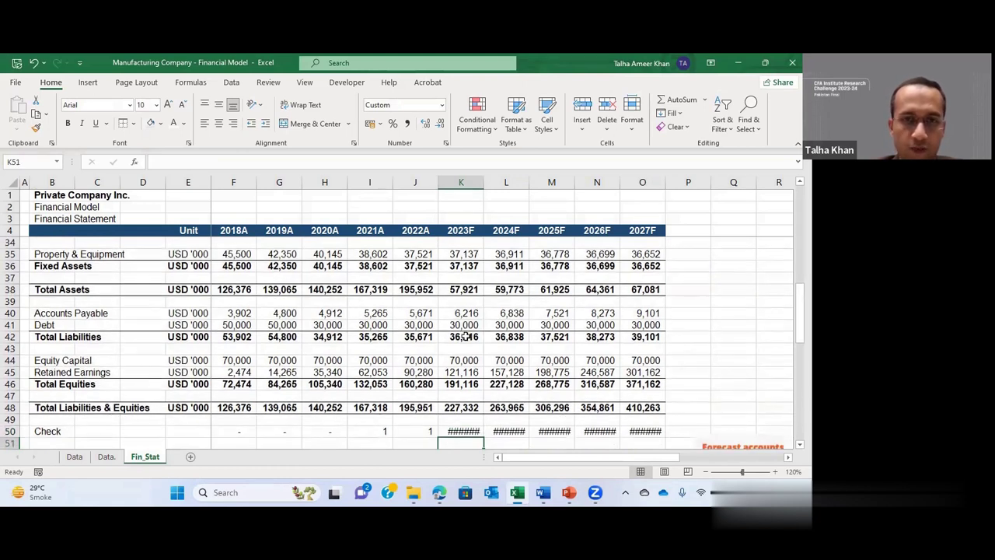
{"action": "key", "text": "Down"}
{"action": "key", "text": "Down"}
{"action": "key", "text": "Down"}
{"action": "key", "text": "Down"}
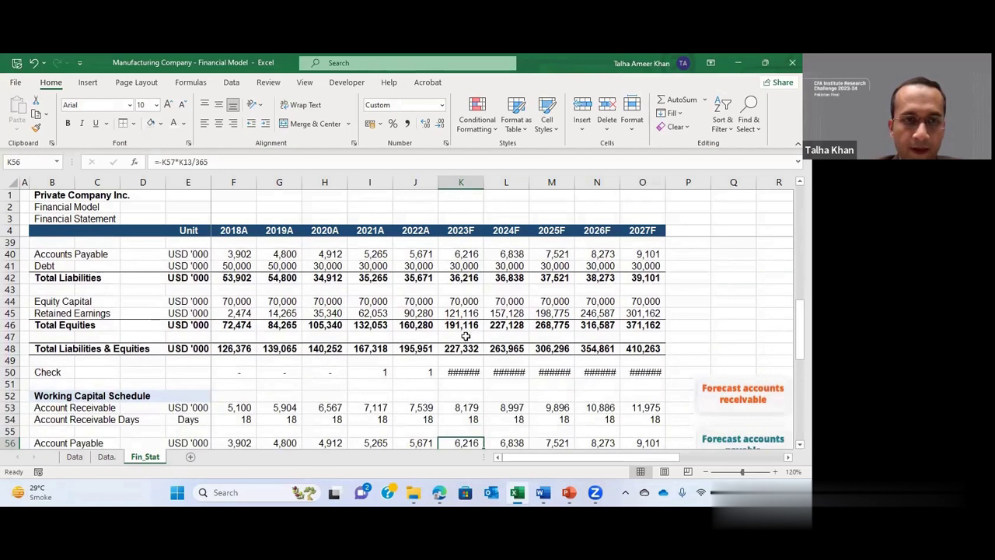
Step: Delete the picture with the forecasting notes beside the Working Capital Schedule
{"action": "key", "text": "Up"}
{"action": "key", "text": "Up"}
{"action": "key", "text": "Up"}
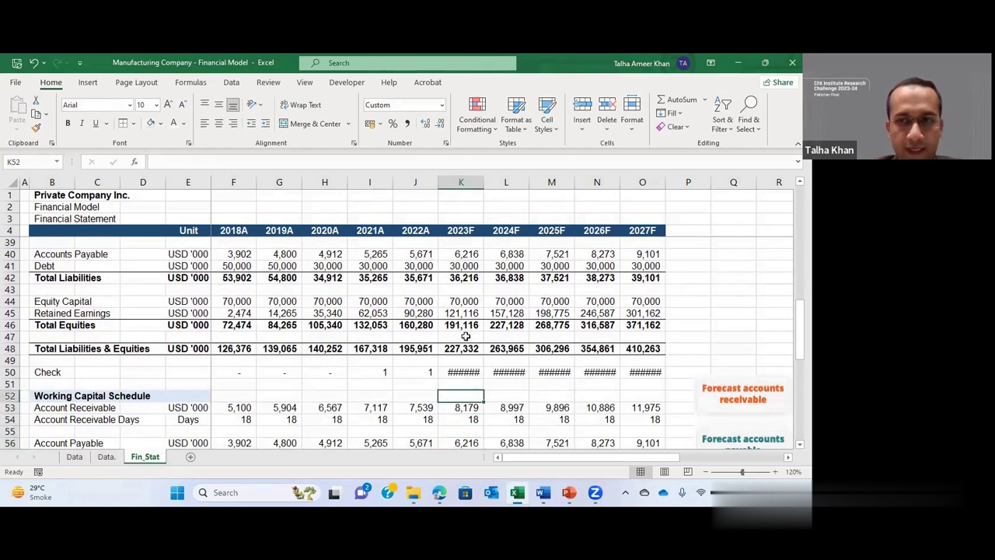
{"action": "left_click", "coordinate": [721, 411]}
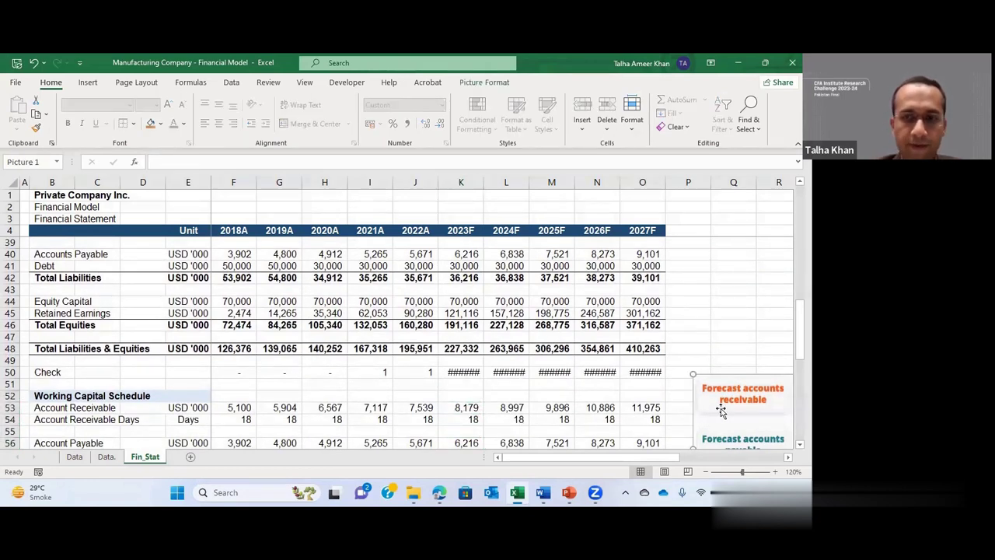
{"action": "key", "text": "Delete"}
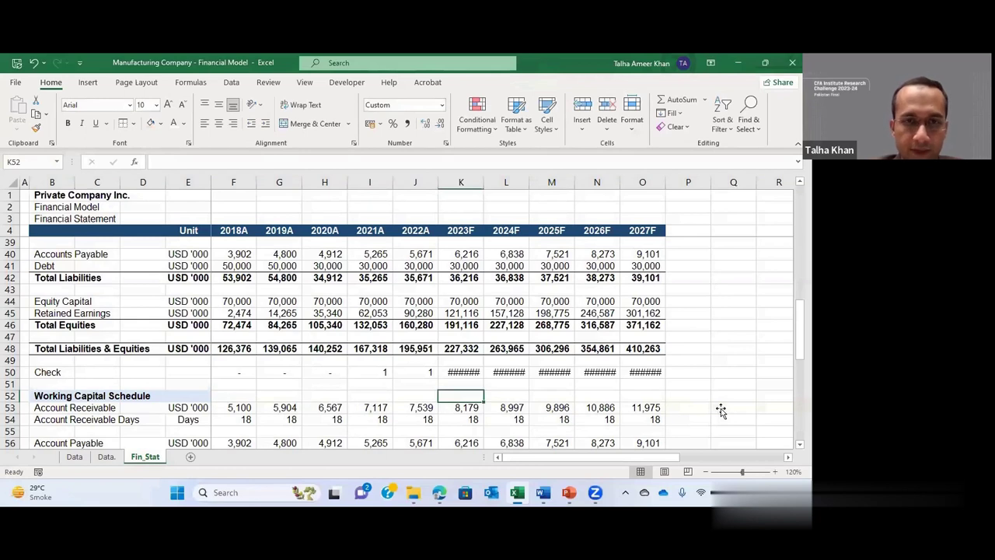
Step: Insert eleven blank rows at row 52, above the Working Capital Schedule heading
{"action": "type", "text": "="}
{"action": "key", "text": "Escape"}
{"action": "key", "text": "shift+space"}
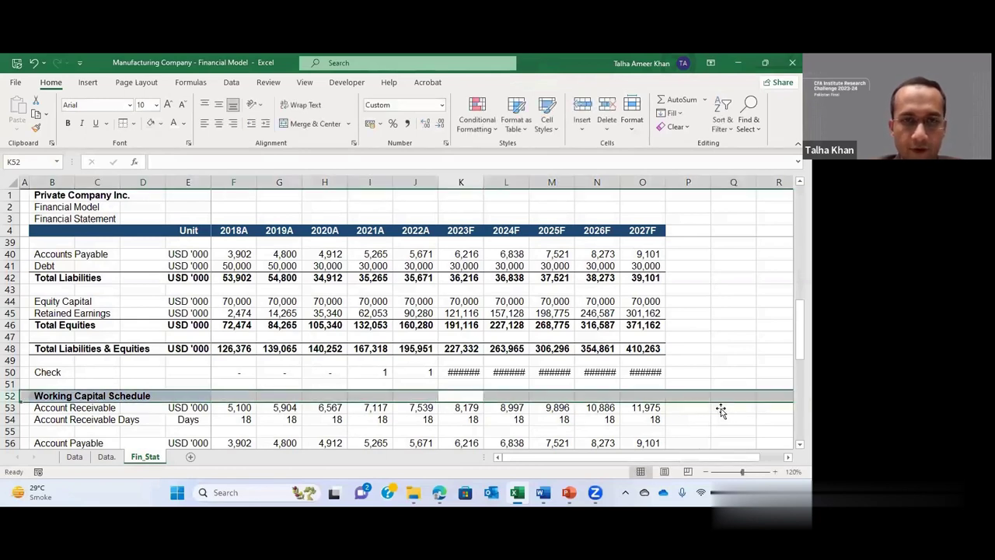
{"action": "key", "text": "ctrl+shift+plus"}
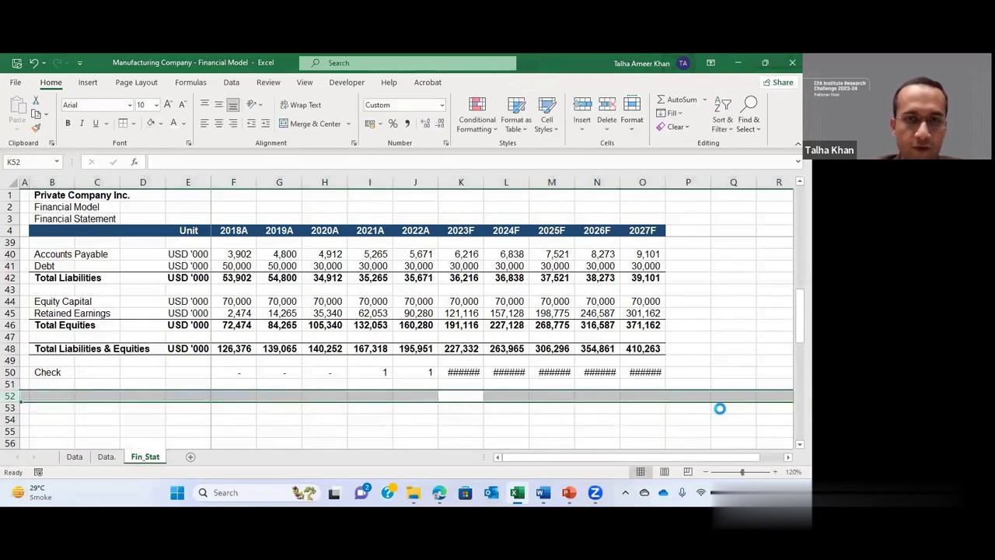
Step: Copy the Working Capital Schedule heading from B63:E63 to B52 as the heading of a new section
{"action": "key", "text": "Down"}
{"action": "key", "text": "Left"}
{"action": "key", "text": "Left"}
{"action": "key", "text": "Left"}
{"action": "key", "text": "Left"}
{"action": "key", "text": "Left"}
{"action": "key", "text": "Left"}
{"action": "key", "text": "Left"}
{"action": "key", "text": "Left"}
{"action": "key", "text": "Left"}
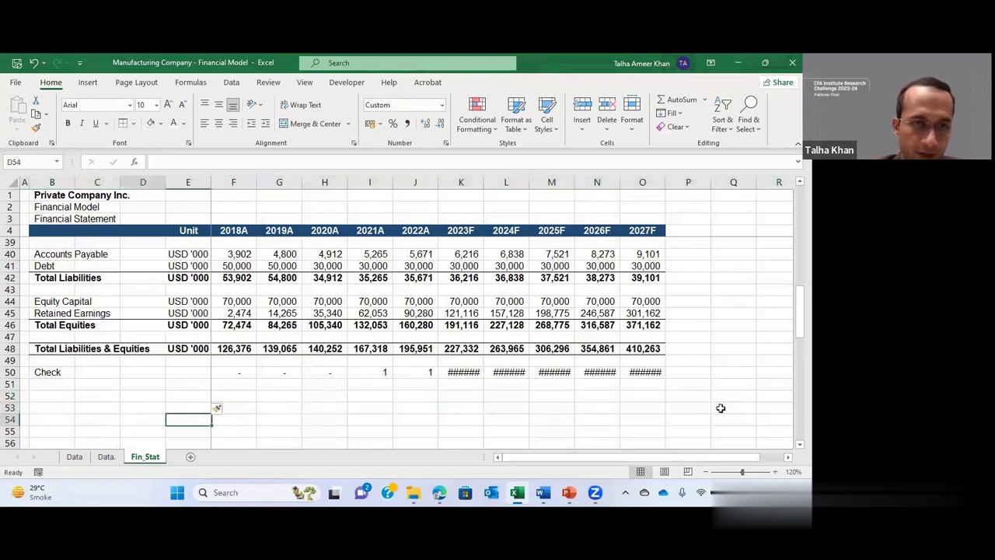
{"action": "key", "text": "Down"}
{"action": "key", "text": "Down"}
{"action": "key", "text": "Down"}
{"action": "key", "text": "Down"}
{"action": "key", "text": "Down"}
{"action": "key", "text": "Down"}
{"action": "key", "text": "Down"}
{"action": "key", "text": "Down"}
{"action": "key", "text": "Down"}
{"action": "key", "text": "Down"}
{"action": "key", "text": "Down"}
{"action": "key", "text": "Up"}
{"action": "key", "text": "shift+Right"}
{"action": "key", "text": "shift+Right"}
{"action": "key", "text": "shift+Right"}
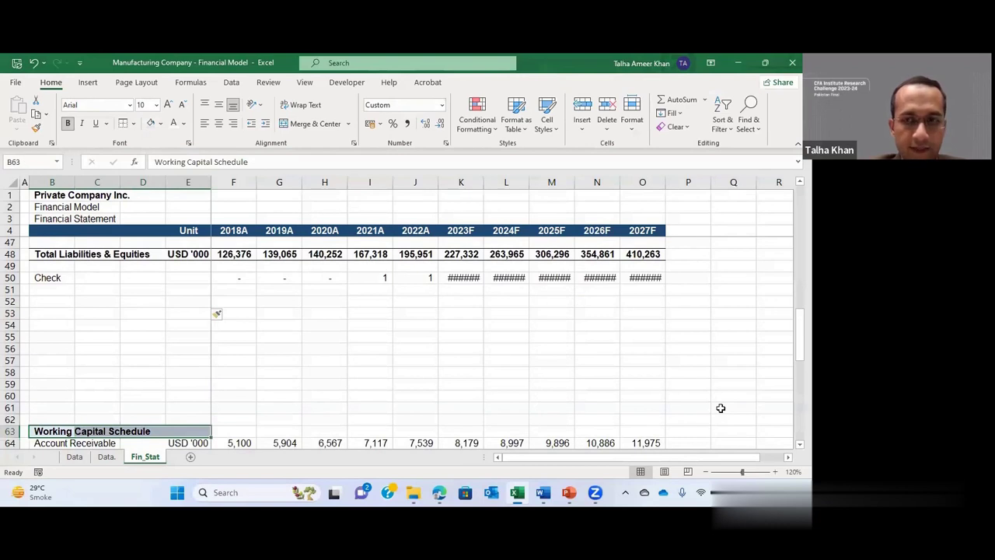
{"action": "key", "text": "ctrl+c"}
{"action": "key", "text": "Up"}
{"action": "key", "text": "Up"}
{"action": "key", "text": "Up"}
{"action": "key", "text": "Up"}
{"action": "key", "text": "Up"}
{"action": "key", "text": "Up"}
{"action": "key", "text": "Up"}
{"action": "key", "text": "Up"}
{"action": "key", "text": "Up"}
{"action": "key", "text": "Up"}
{"action": "key", "text": "Up"}
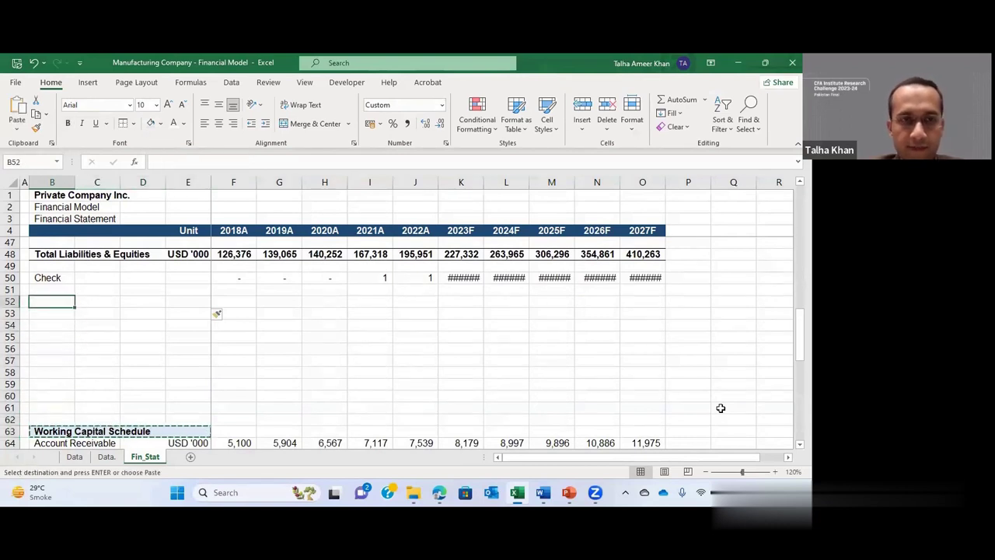
{"action": "key", "text": "ctrl+v"}
{"action": "key", "text": "Down"}
{"action": "key", "text": "Up"}
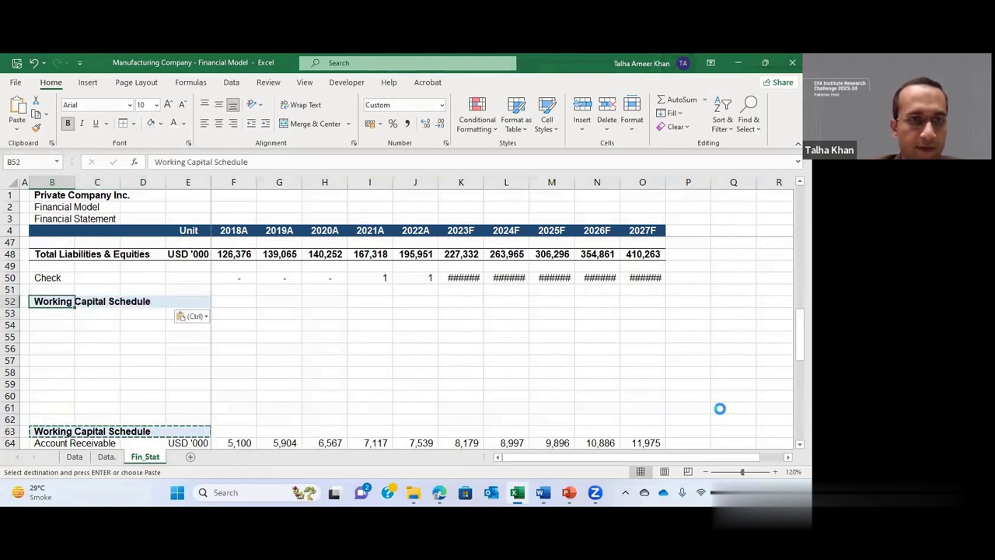
Step: Change the copied heading in B52 to "Cash Flow Statement"
{"action": "key", "text": "F2"}
{"action": "key", "text": "ctrl+Left"}
{"action": "key", "text": "ctrl+Left"}
{"action": "key", "text": "ctrl+Left"}
{"action": "type", "text": "ca"}
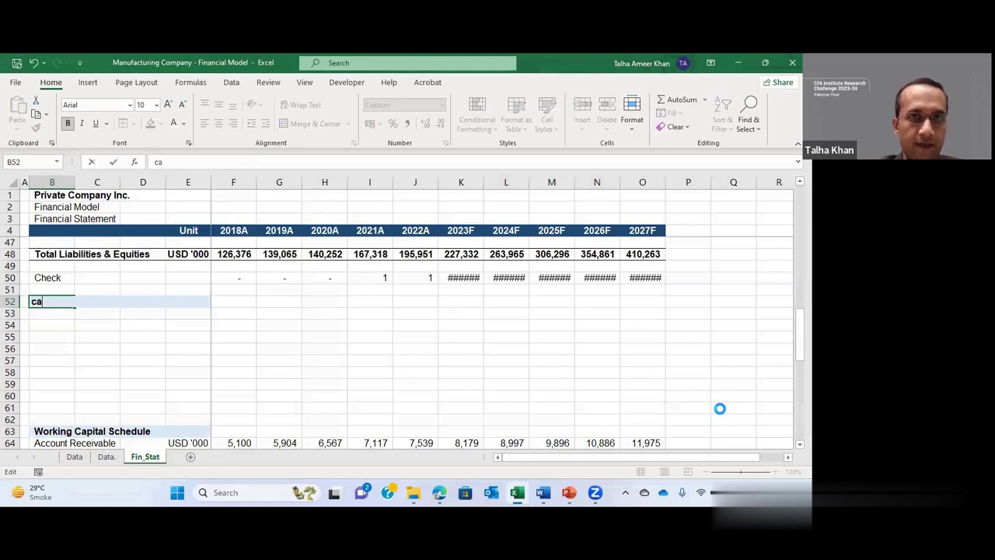
{"action": "type", "text": "sh"}
{"action": "key", "text": "BackSpace"}
{"action": "key", "text": "BackSpace"}
{"action": "key", "text": "BackSpace"}
{"action": "key", "text": "BackSpace"}
{"action": "type", "text": "Cash Flow Statement"}
{"action": "key", "text": "Return"}
{"action": "key", "text": "Return"}
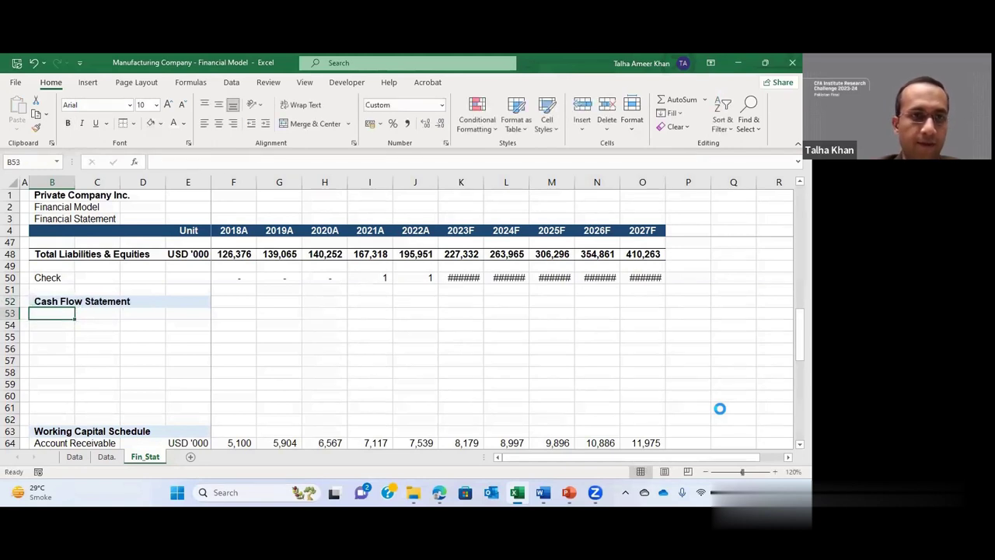
{"action": "key", "text": "Up"}
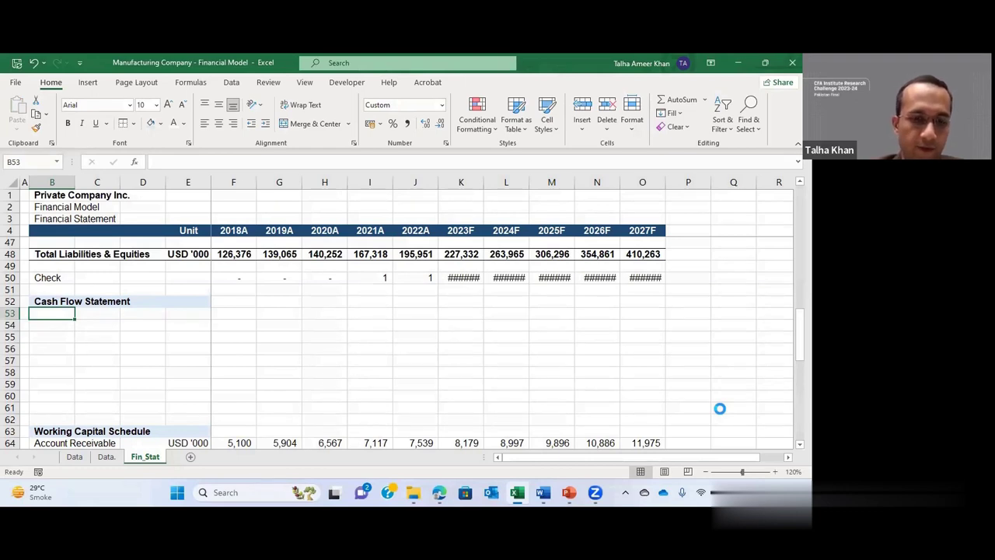
Step: Enter the cash flow line labels "Net Income" in B53 and "Add: Depreciation" in B54
{"action": "type", "text": "Net"}
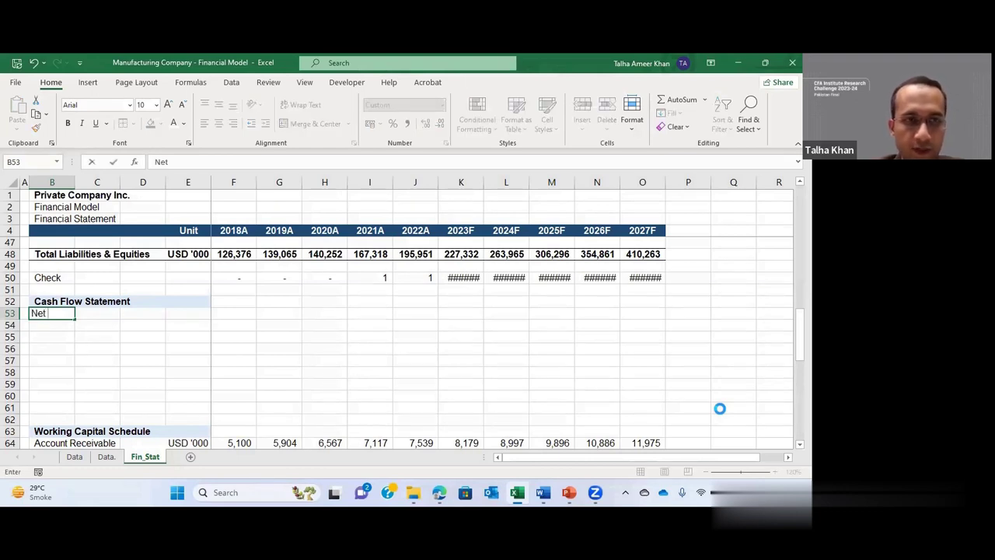
{"action": "type", "text": " Income"}
{"action": "key", "text": "Return"}
{"action": "type", "text": "Add: Depreciation"}
{"action": "key", "text": "Return"}
Step: Enter the labels "Less: Changes in NWC" in B55 and "Cash Flows from Operations" in B56
{"action": "type", "text": "Le"}
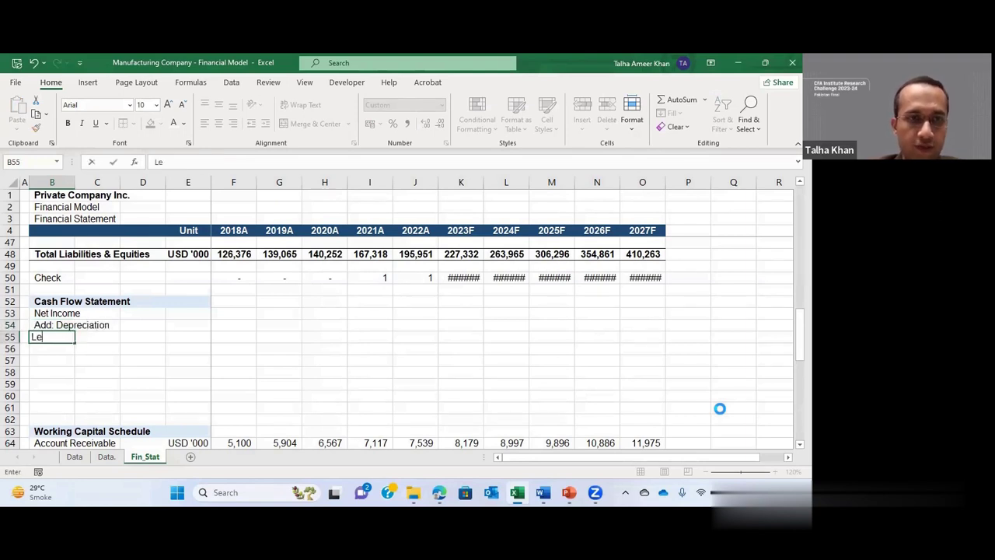
{"action": "type", "text": "ss: Changes in N"}
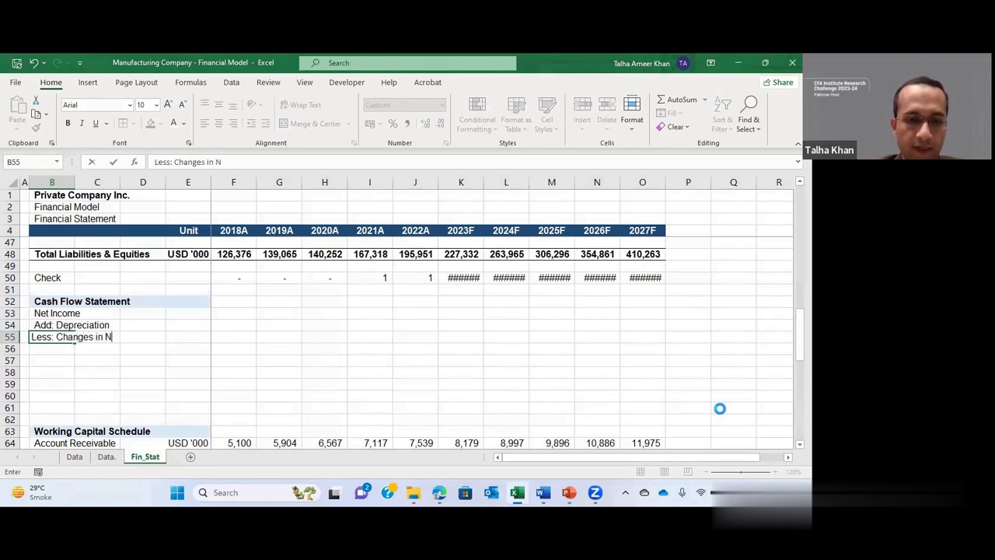
{"action": "type", "text": "WC"}
{"action": "key", "text": "Return"}
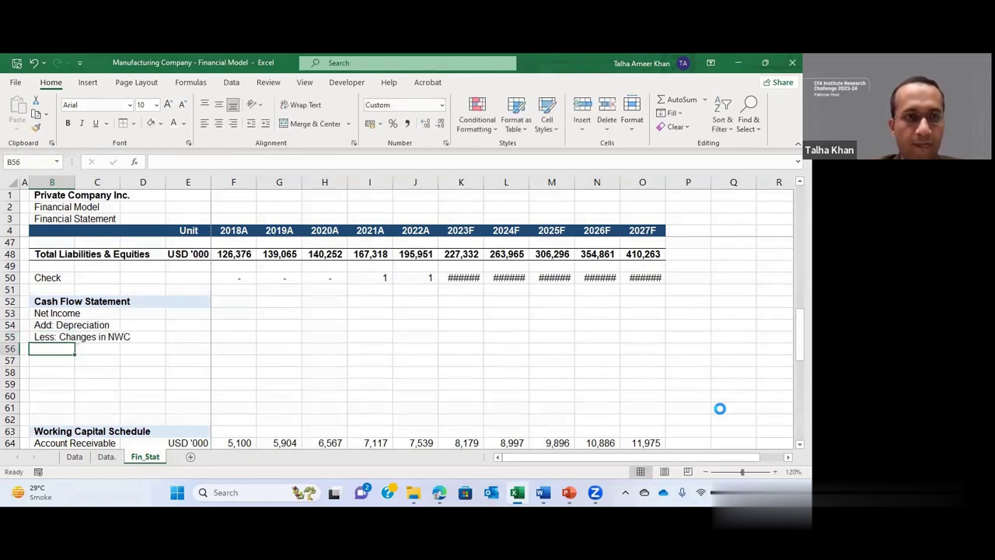
{"action": "type", "text": "ash Flow"}
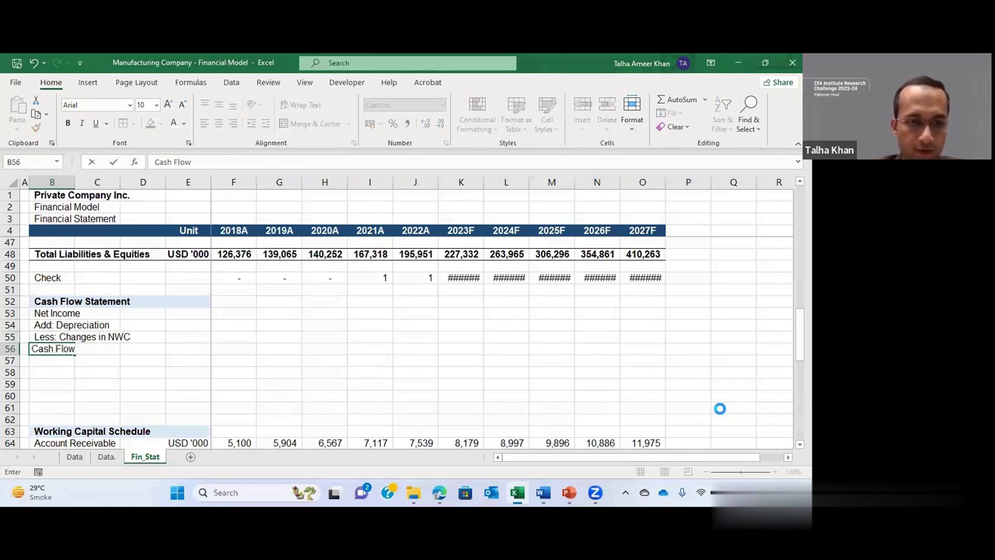
{"action": "type", "text": "s from Operat"}
{"action": "key", "text": "Return"}
Step: Copy the USD '000 unit from E64 into E53:E56 for the four cash flow lines
{"action": "key", "text": "Up"}
{"action": "key", "text": "Up"}
{"action": "key", "text": "Up"}
{"action": "key", "text": "Up"}
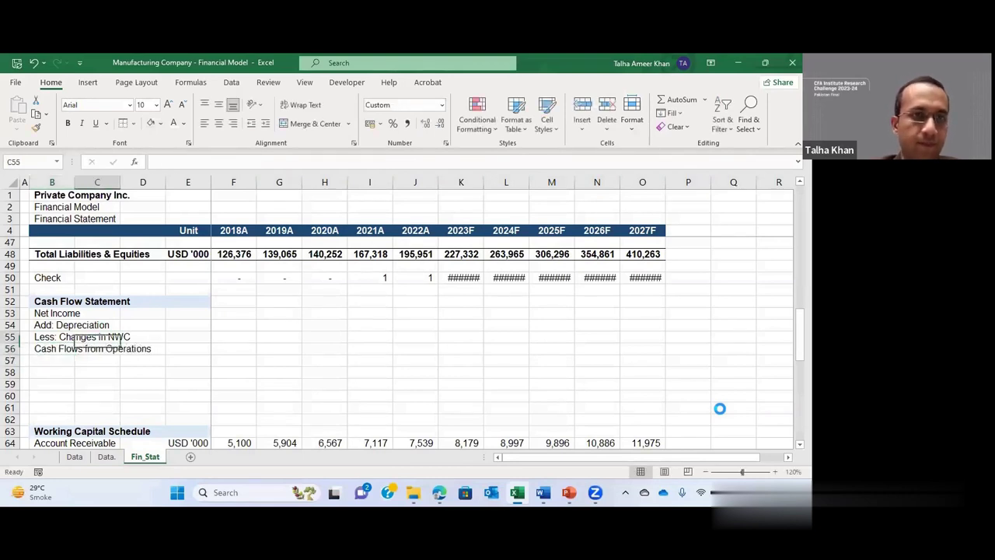
{"action": "key", "text": "Right"}
{"action": "key", "text": "Right"}
{"action": "key", "text": "Right"}
{"action": "key", "text": "Down"}
{"action": "key", "text": "Down"}
{"action": "key", "text": "Down"}
{"action": "key", "text": "Down"}
{"action": "key", "text": "Down"}
{"action": "key", "text": "Down"}
{"action": "key", "text": "Down"}
{"action": "key", "text": "Down"}
{"action": "key", "text": "Down"}
{"action": "key", "text": "Down"}
{"action": "key", "text": "Down"}
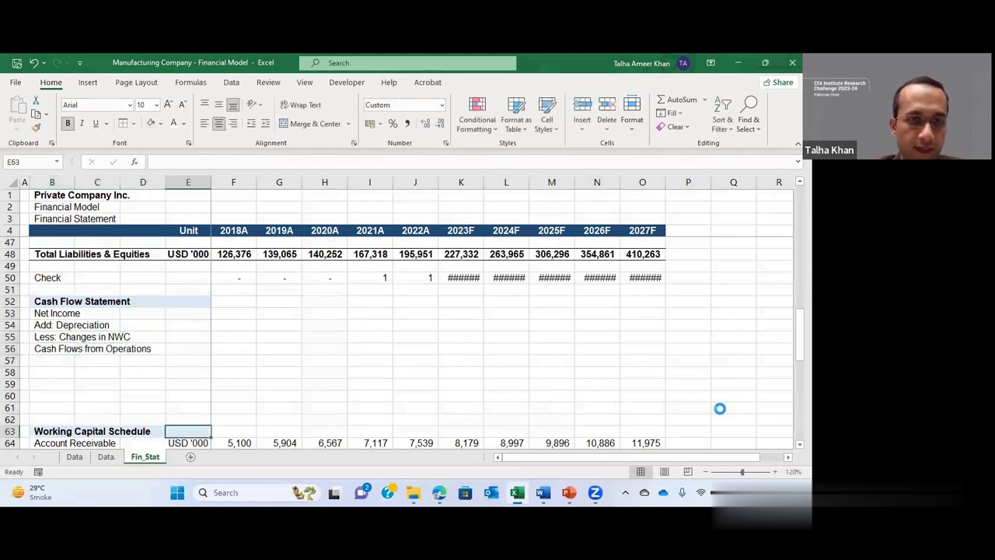
{"action": "key", "text": "ctrl+c"}
{"action": "key", "text": "Up"}
{"action": "key", "text": "Up"}
{"action": "key", "text": "Up"}
{"action": "key", "text": "Up"}
{"action": "key", "text": "Up"}
{"action": "key", "text": "Up"}
{"action": "key", "text": "Up"}
{"action": "key", "text": "Up"}
{"action": "key", "text": "Up"}
{"action": "key", "text": "Up"}
{"action": "key", "text": "Up"}
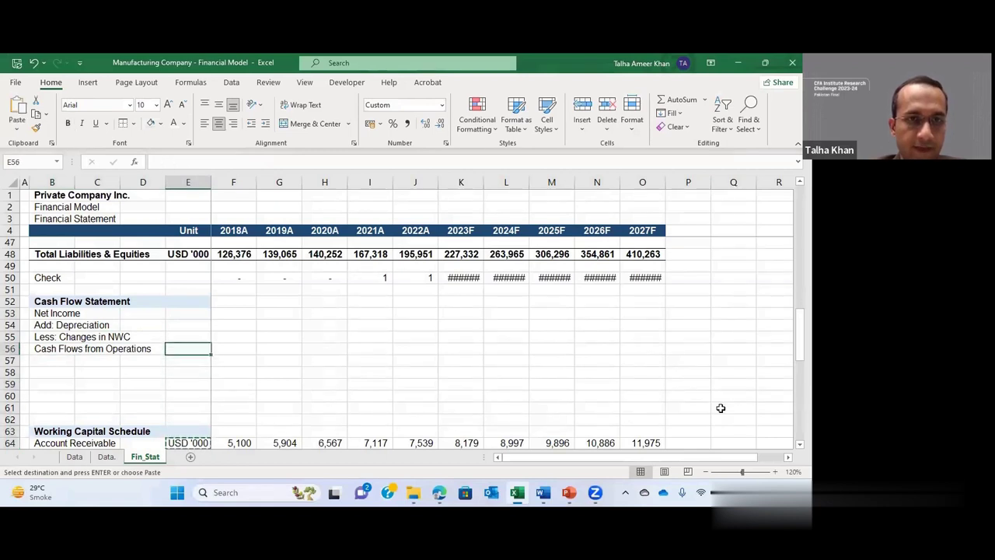
{"action": "key", "text": "shift+Down"}
{"action": "key", "text": "shift+Down"}
{"action": "key", "text": "shift+Down"}
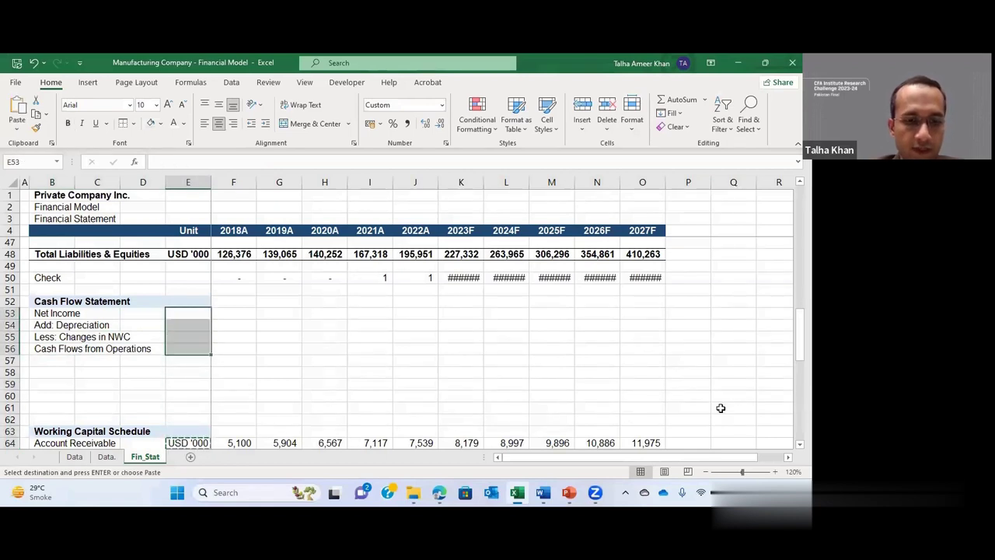
{"action": "key", "text": "ctrl+v"}
{"action": "key", "text": "Down"}
{"action": "key", "text": "Right"}
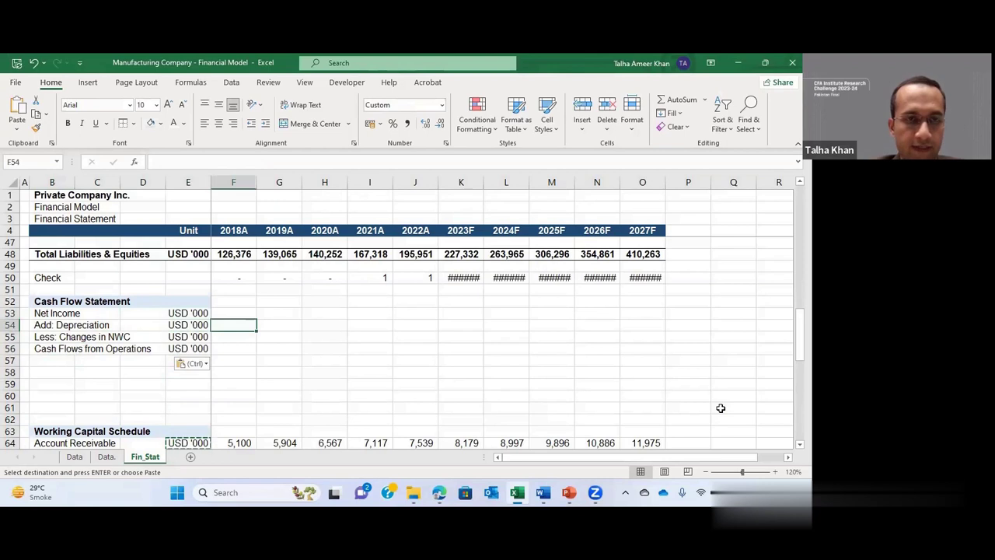
Step: Select the Cash Flows from Operations row across B56:O56
{"action": "key", "text": "Up"}
{"action": "key", "text": "Down"}
{"action": "key", "text": "Right"}
{"action": "key", "text": "Up"}
{"action": "key", "text": "Left"}
{"action": "key", "text": "Down"}
{"action": "key", "text": "Left"}
{"action": "key", "text": "Down"}
{"action": "key", "text": "Down"}
{"action": "key", "text": "Left"}
{"action": "key", "text": "Left"}
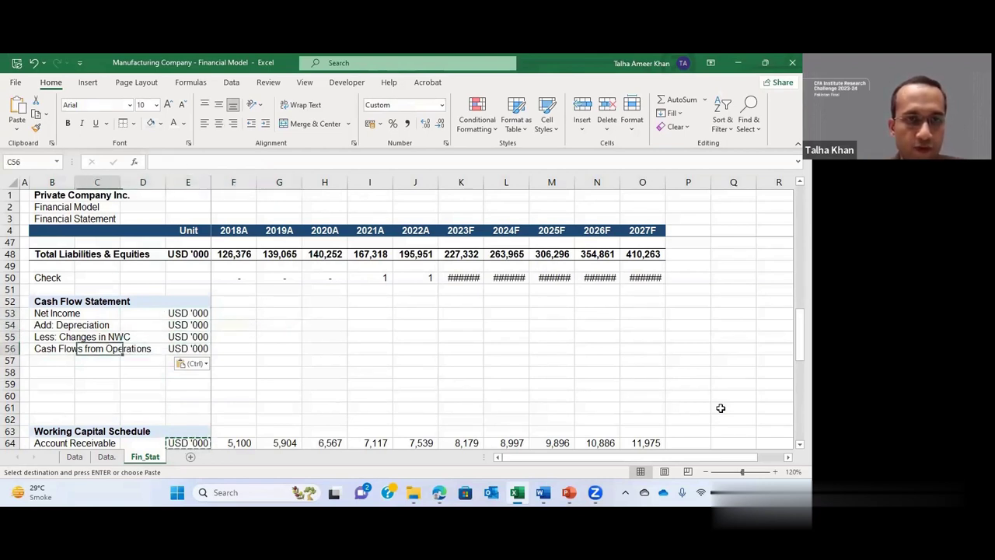
{"action": "key", "text": "Left"}
{"action": "key", "text": "shift+Right"}
{"action": "key", "text": "shift+Right"}
{"action": "key", "text": "shift+Right"}
{"action": "key", "text": "shift+Right"}
{"action": "key", "text": "shift+Right"}
{"action": "key", "text": "shift+Right"}
{"action": "key", "text": "shift+Right"}
{"action": "key", "text": "shift+Right"}
{"action": "key", "text": "shift+Right"}
{"action": "key", "text": "shift+Right"}
{"action": "key", "text": "shift+Right"}
{"action": "key", "text": "shift+Right"}
{"action": "key", "text": "shift+Right"}
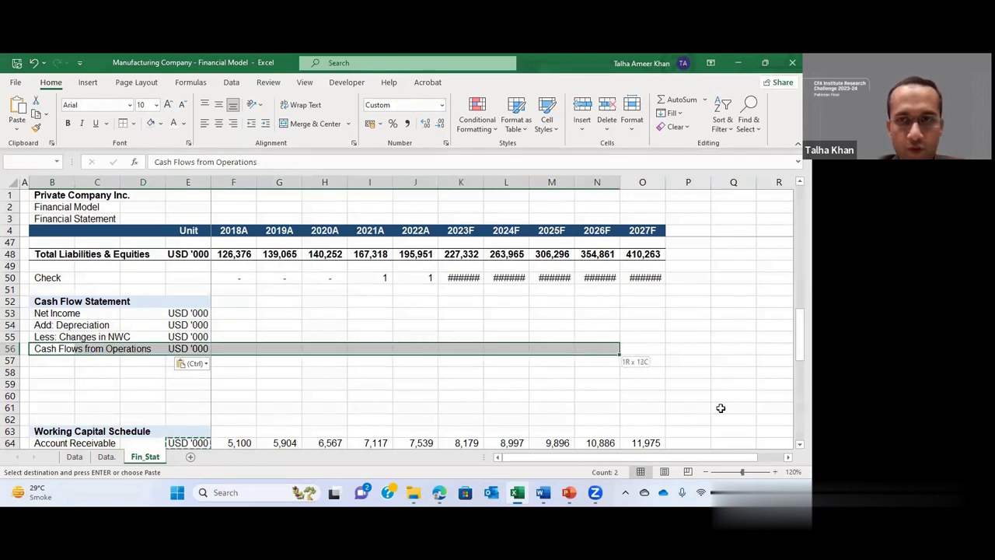
{"action": "key", "text": "ctrl+v"}
{"action": "key", "text": "alt+h"}
{"action": "key", "text": "b"}
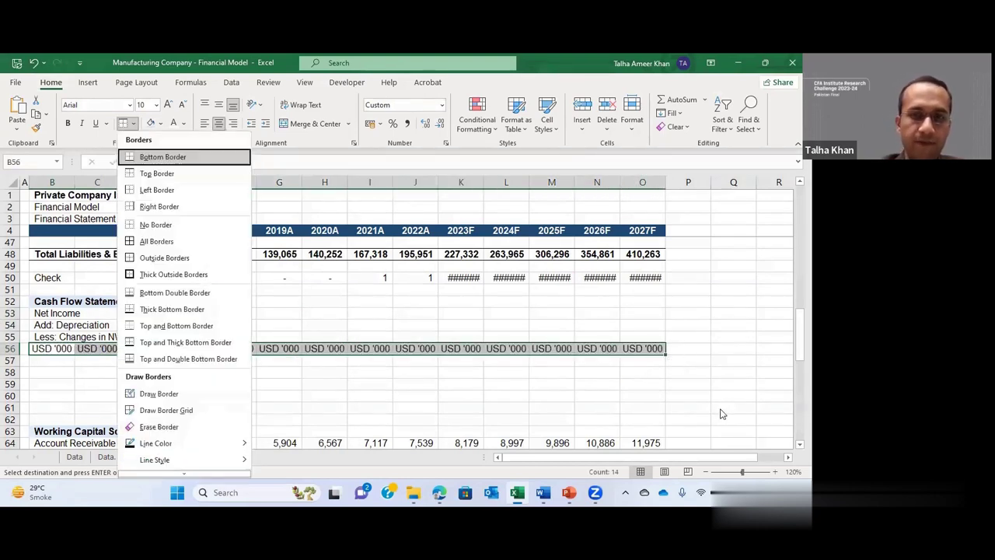
{"action": "key", "text": "Escape"}
{"action": "key", "text": "ctrl+z"}
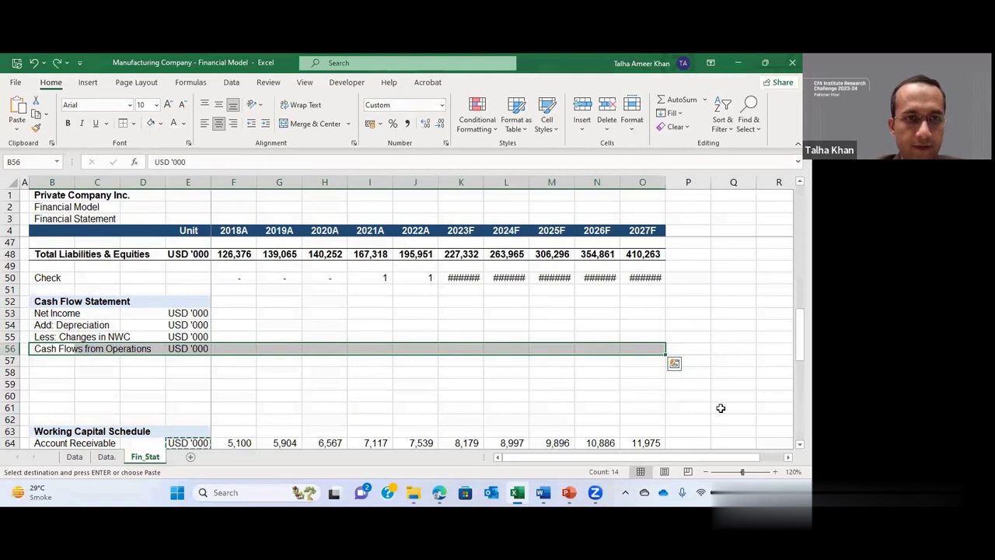
Step: Add a top border to the Cash Flows from Operations row B56:O56 and make it bold
{"action": "key", "text": "alt+h"}
{"action": "key", "text": "b"}
{"action": "key", "text": "p"}
{"action": "key", "text": "Right"}
{"action": "key", "text": "Right"}
{"action": "key", "text": "Right"}
{"action": "key", "text": "Right"}
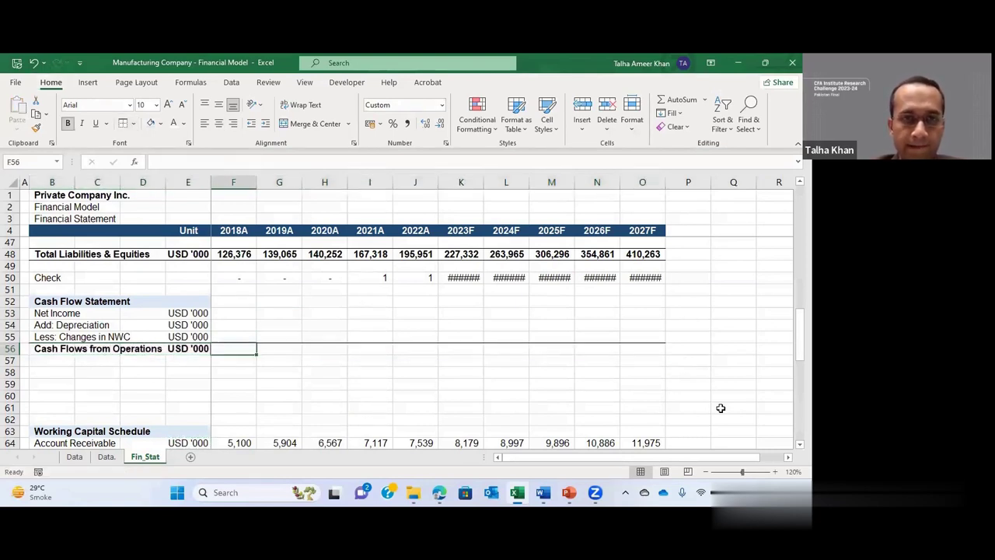
Step: Link the 2023F Net Income in K53 to the income statement's net income in K27
{"action": "key", "text": "Right"}
{"action": "key", "text": "Right"}
{"action": "key", "text": "Right"}
{"action": "key", "text": "Right"}
{"action": "key", "text": "Right"}
{"action": "key", "text": "Up"}
{"action": "key", "text": "Up"}
{"action": "key", "text": "Up"}
{"action": "key", "text": "Up"}
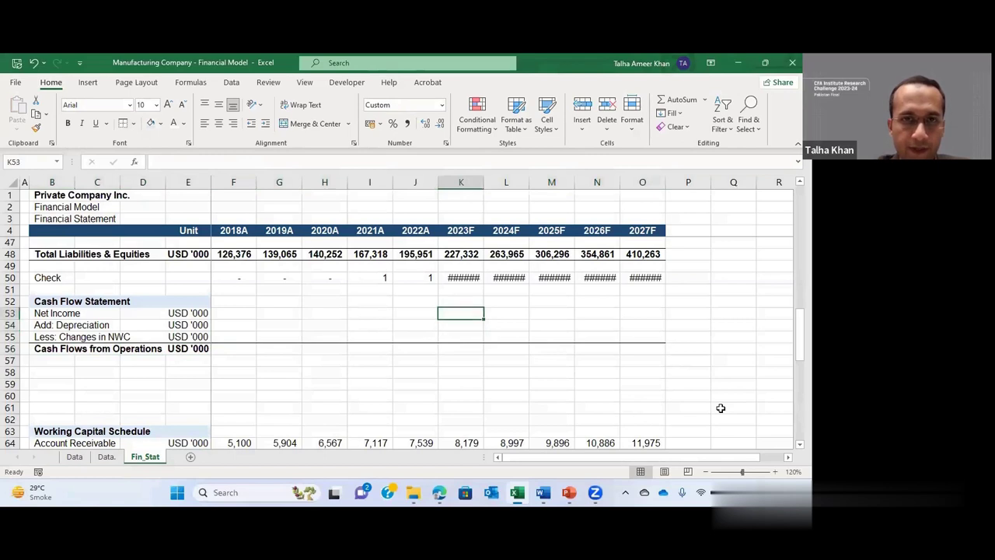
{"action": "key", "text": "Down"}
{"action": "type", "text": "="}
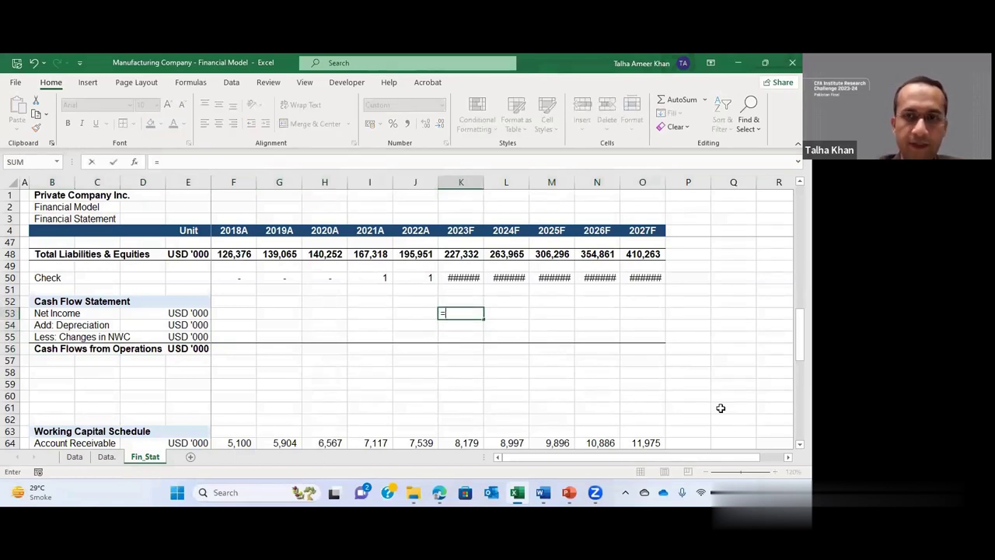
{"action": "key", "text": "Up"}
{"action": "key", "text": "Up"}
{"action": "key", "text": "Up"}
{"action": "key", "text": "Up"}
{"action": "key", "text": "Up"}
{"action": "key", "text": "Up"}
{"action": "key", "text": "Up"}
{"action": "key", "text": "Up"}
{"action": "key", "text": "Up"}
{"action": "key", "text": "Up"}
{"action": "key", "text": "Up"}
{"action": "key", "text": "Up"}
{"action": "key", "text": "Up"}
{"action": "key", "text": "Up"}
{"action": "key", "text": "Up"}
{"action": "key", "text": "Up"}
{"action": "key", "text": "Up"}
{"action": "key", "text": "Up"}
{"action": "key", "text": "Up"}
{"action": "key", "text": "Up"}
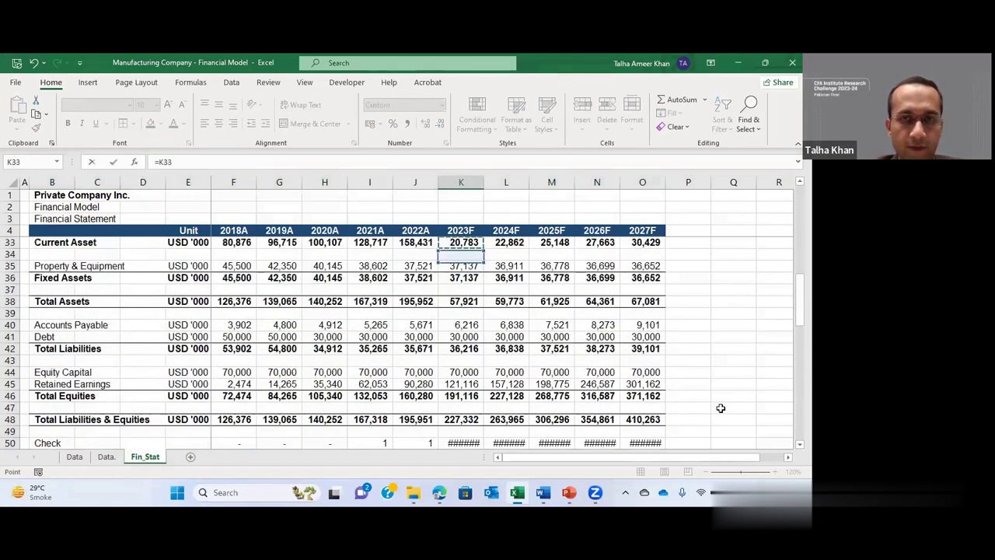
{"action": "key", "text": "Up"}
{"action": "key", "text": "Up"}
{"action": "key", "text": "Up"}
{"action": "key", "text": "Up"}
{"action": "key", "text": "Up"}
{"action": "key", "text": "Up"}
{"action": "key", "text": "Up"}
{"action": "key", "text": "Down"}
{"action": "key", "text": "Down"}
{"action": "key", "text": "Down"}
{"action": "key", "text": "Down"}
{"action": "key", "text": "Down"}
{"action": "key", "text": "Down"}
{"action": "key", "text": "Down"}
{"action": "key", "text": "Down"}
{"action": "key", "text": "Down"}
{"action": "key", "text": "Down"}
{"action": "key", "text": "Down"}
{"action": "key", "text": "Down"}
{"action": "key", "text": "Down"}
{"action": "key", "text": "Down"}
{"action": "key", "text": "Down"}
{"action": "key", "text": "Down"}
{"action": "key", "text": "Down"}
{"action": "key", "text": "Down"}
{"action": "key", "text": "Down"}
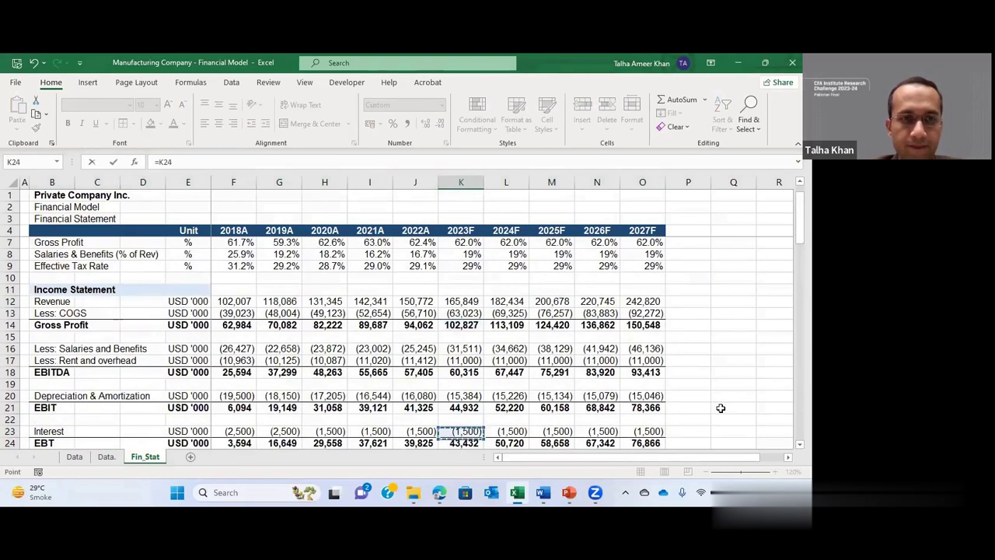
{"action": "key", "text": "Down"}
{"action": "key", "text": "Return"}
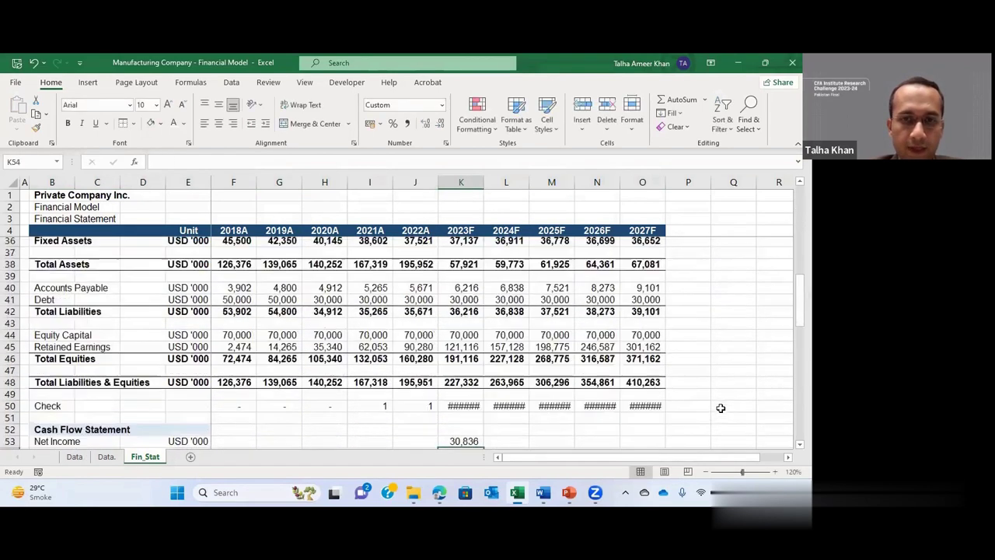
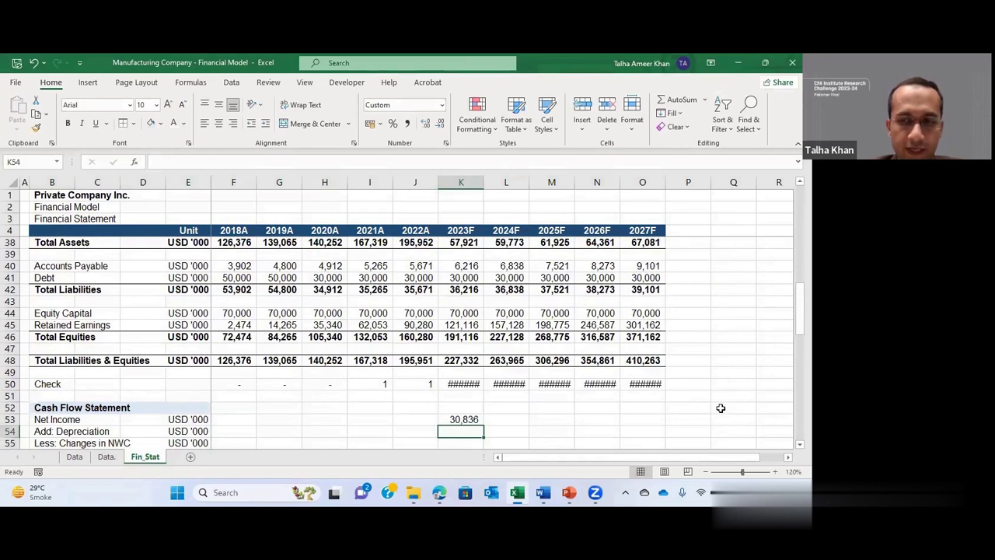
Step: Link the 2023F depreciation add-back in K54 to the income statement's depreciation with reversed sign, using =-K20
{"action": "type", "text": "-"}
{"action": "key", "text": "Up"}
{"action": "key", "text": "Up"}
{"action": "key", "text": "Up"}
{"action": "key", "text": "Up"}
{"action": "key", "text": "Up"}
{"action": "key", "text": "Up"}
{"action": "key", "text": "Up"}
{"action": "key", "text": "Up"}
{"action": "key", "text": "Up"}
{"action": "key", "text": "Up"}
{"action": "key", "text": "Up"}
{"action": "key", "text": "Up"}
{"action": "key", "text": "Up"}
{"action": "key", "text": "Up"}
{"action": "key", "text": "Up"}
{"action": "key", "text": "Up"}
{"action": "key", "text": "Up"}
{"action": "key", "text": "Up"}
{"action": "key", "text": "Up"}
{"action": "key", "text": "Up"}
{"action": "key", "text": "Up"}
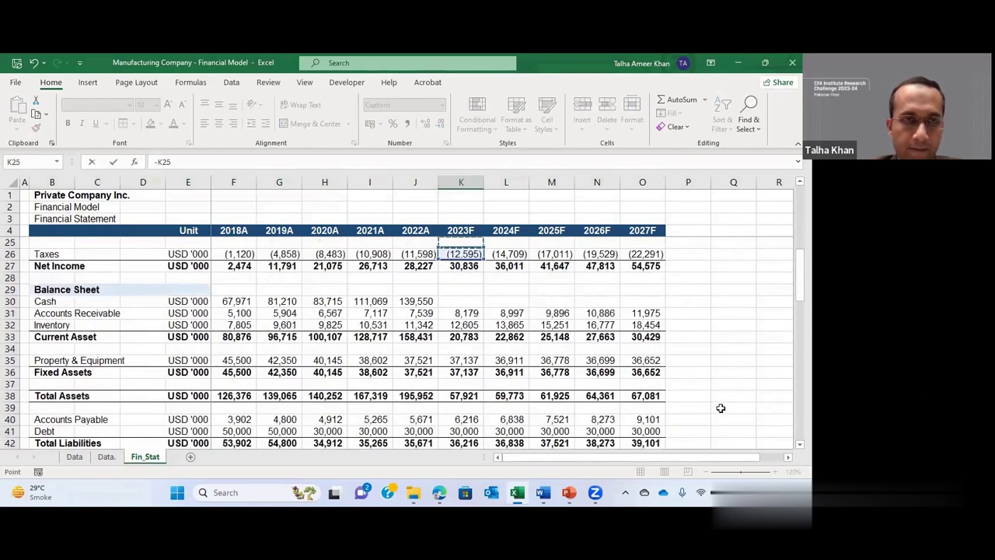
{"action": "key", "text": "Down"}
{"action": "key", "text": "Down"}
{"action": "key", "text": "Down"}
{"action": "key", "text": "Down"}
{"action": "key", "text": "Down"}
{"action": "key", "text": "Down"}
{"action": "key", "text": "Down"}
{"action": "key", "text": "Down"}
{"action": "key", "text": "Down"}
{"action": "key", "text": "Down"}
{"action": "key", "text": "Down"}
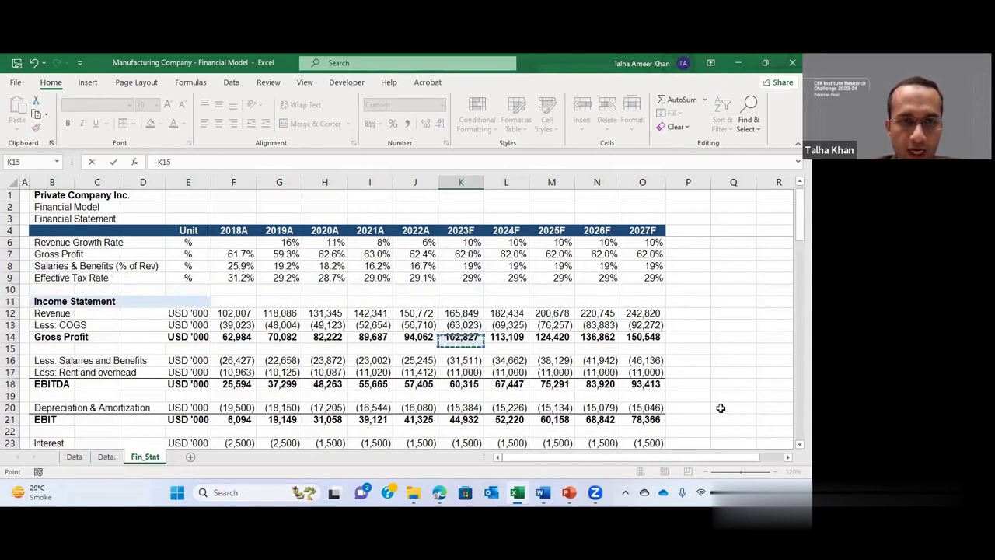
{"action": "key", "text": "Down"}
{"action": "key", "text": "Return"}
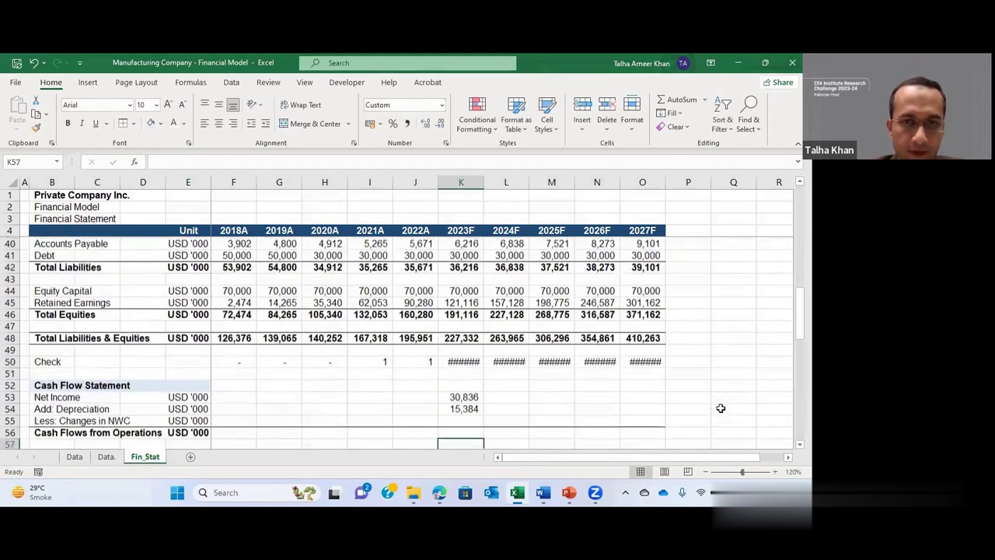
Step: Link the 2023F Changes in NWC in K55 to Changes in Working Capital in K74
{"action": "type", "text": "+K56"}
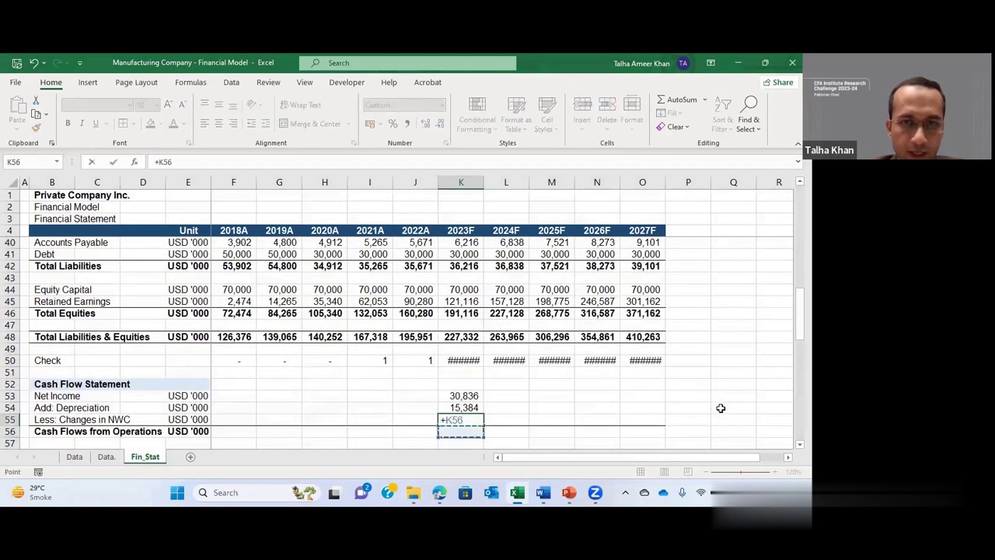
{"action": "key", "text": "Down"}
{"action": "key", "text": "Down"}
{"action": "key", "text": "Down"}
{"action": "key", "text": "Down"}
{"action": "key", "text": "Down"}
{"action": "key", "text": "Down"}
{"action": "key", "text": "Down"}
{"action": "key", "text": "Down"}
{"action": "key", "text": "Down"}
{"action": "key", "text": "Down"}
{"action": "key", "text": "Down"}
{"action": "key", "text": "Down"}
{"action": "key", "text": "Down"}
{"action": "key", "text": "Down"}
{"action": "key", "text": "Down"}
{"action": "key", "text": "Down"}
{"action": "key", "text": "Down"}
{"action": "key", "text": "Down"}
{"action": "key", "text": "Down"}
{"action": "key", "text": "Down"}
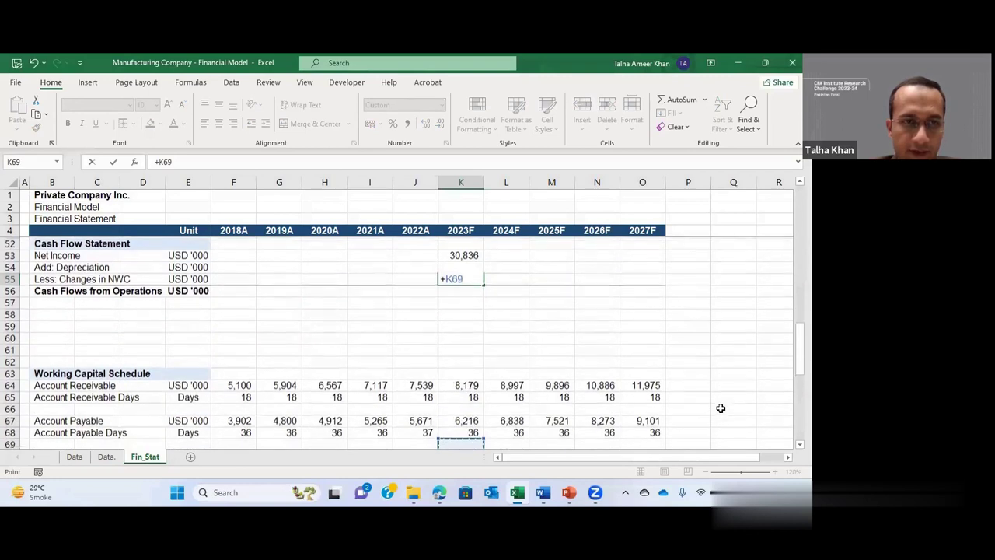
{"action": "key", "text": "Up"}
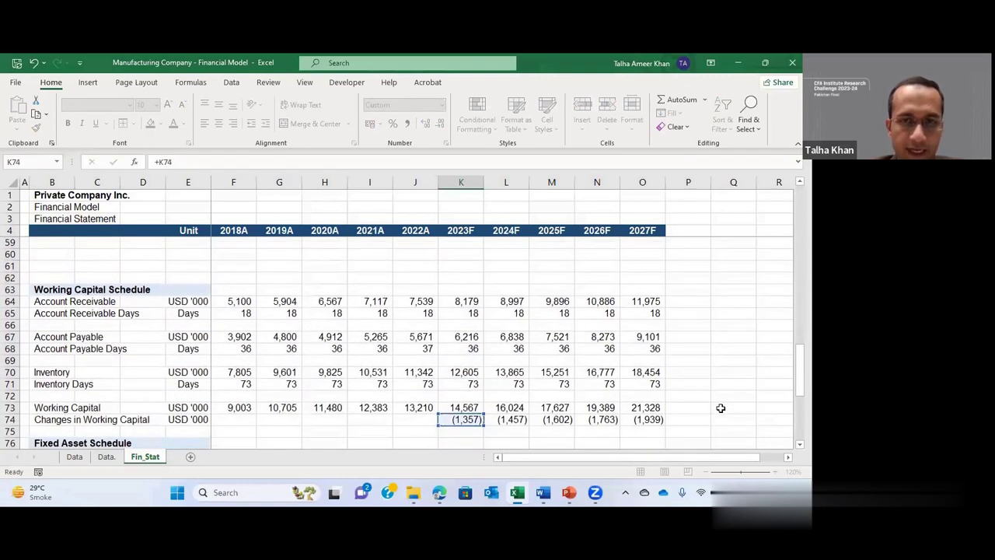
{"action": "key", "text": "Return"}
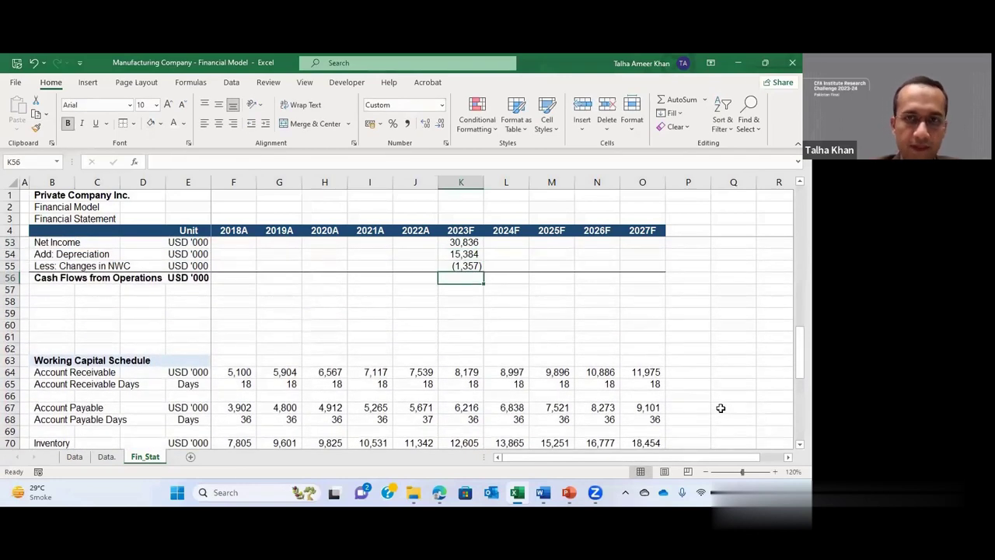
Step: Sum the 2023F net income, depreciation and NWC change into Cash Flows from Operations in K56
{"action": "key", "text": "alt+equal"}
{"action": "key", "text": "Return"}
{"action": "key", "text": "Up"}
{"action": "key", "text": "Up"}
{"action": "key", "text": "Up"}
{"action": "key", "text": "Up"}
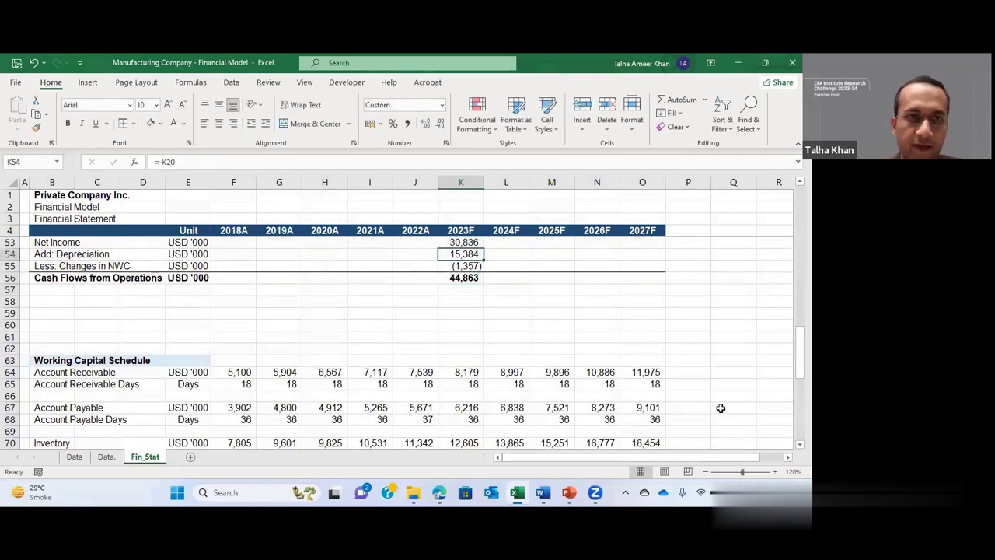
Step: Select the 2023F cash flow formulas from Net Income in K53 through Cash Flows from Operations in K56
{"action": "scroll", "coordinate": [720, 408], "scroll_direction": "up", "scroll_amount": 1}
{"action": "key", "text": "shift+Down"}
{"action": "key", "text": "shift+Down"}
{"action": "key", "text": "shift+Down"}
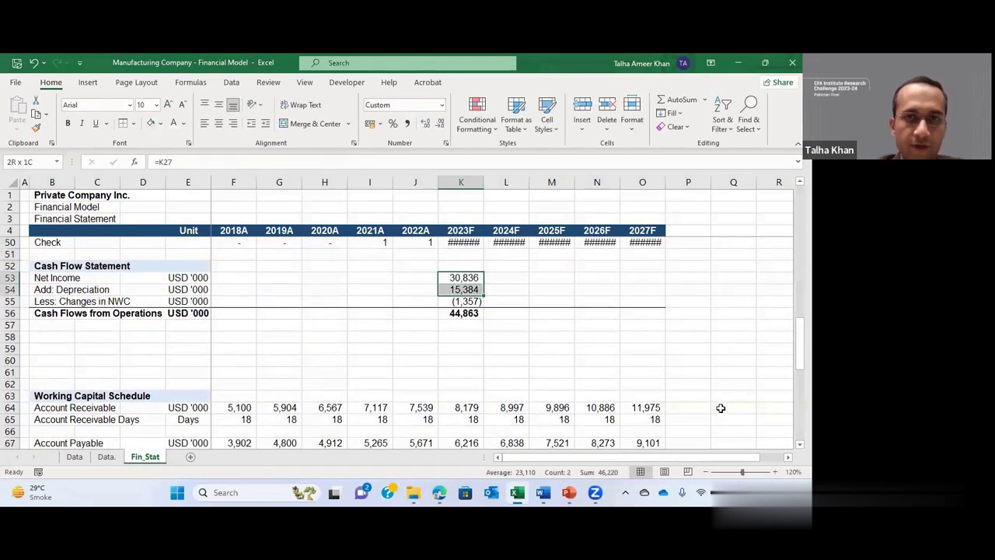
Step: Fill the 2023F formulas for Net Income through Cash Flows from Operations across to 2027F in the Cash Flow Statement
{"action": "key", "text": "shift+Right"}
{"action": "key", "text": "shift+Right"}
{"action": "key", "text": "shift+Right"}
{"action": "key", "text": "shift+Right"}
{"action": "key", "text": "shift+Right"}
{"action": "key", "text": "shift+Left"}
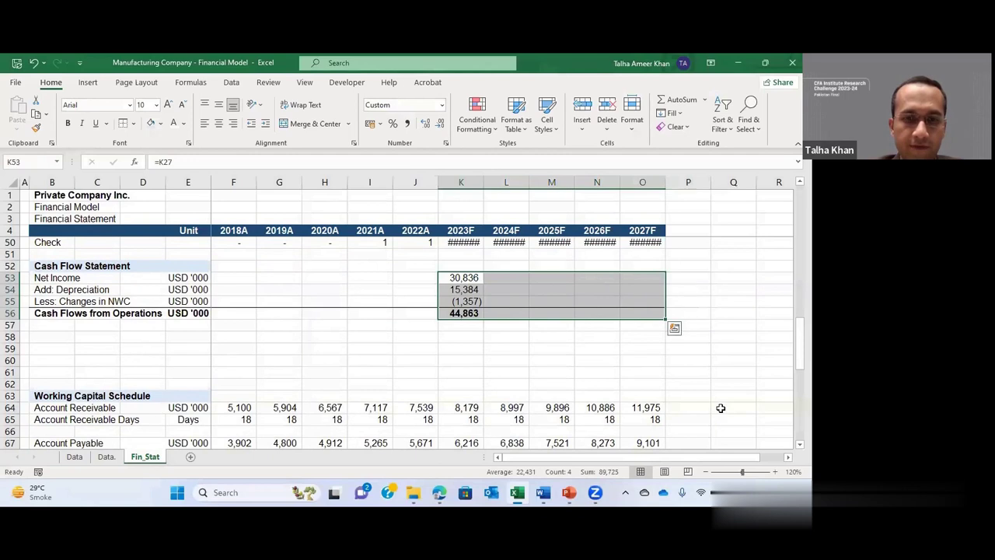
{"action": "key", "text": "ctrl+r"}
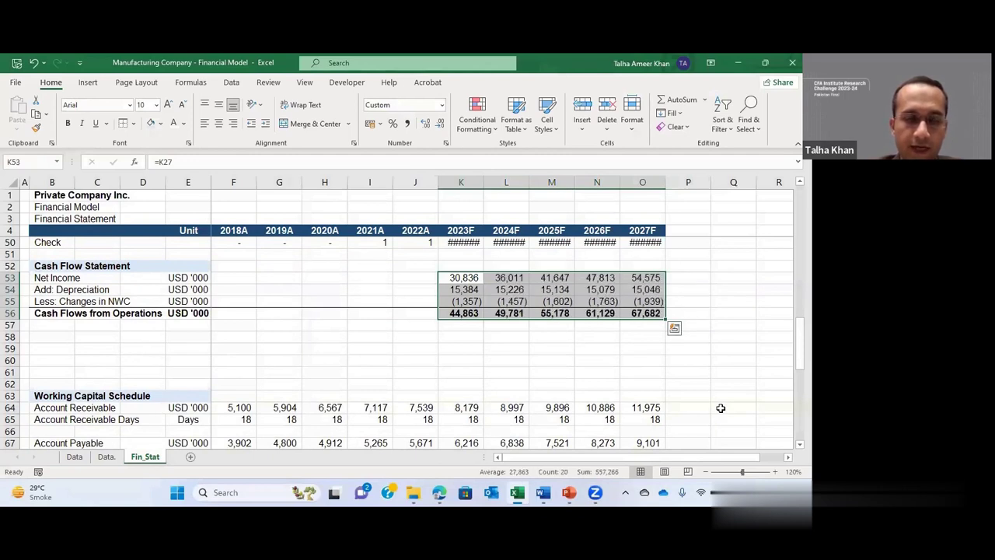
Step: Enter the row label "Capex" in cell B58, below Cash Flows from Operations
{"action": "key", "text": "Down"}
{"action": "key", "text": "Down"}
{"action": "key", "text": "Down"}
{"action": "key", "text": "Down"}
{"action": "key", "text": "Down"}
{"action": "key", "text": "Left"}
{"action": "key", "text": "Left"}
{"action": "key", "text": "Left"}
{"action": "key", "text": "Left"}
{"action": "key", "text": "Left"}
{"action": "key", "text": "Left"}
{"action": "key", "text": "Left"}
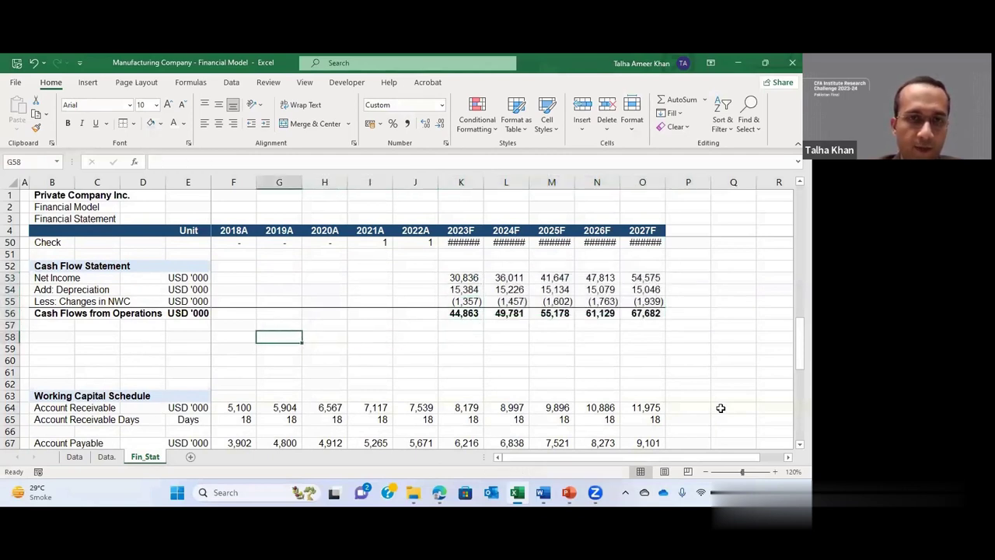
{"action": "key", "text": "Left"}
{"action": "key", "text": "Left"}
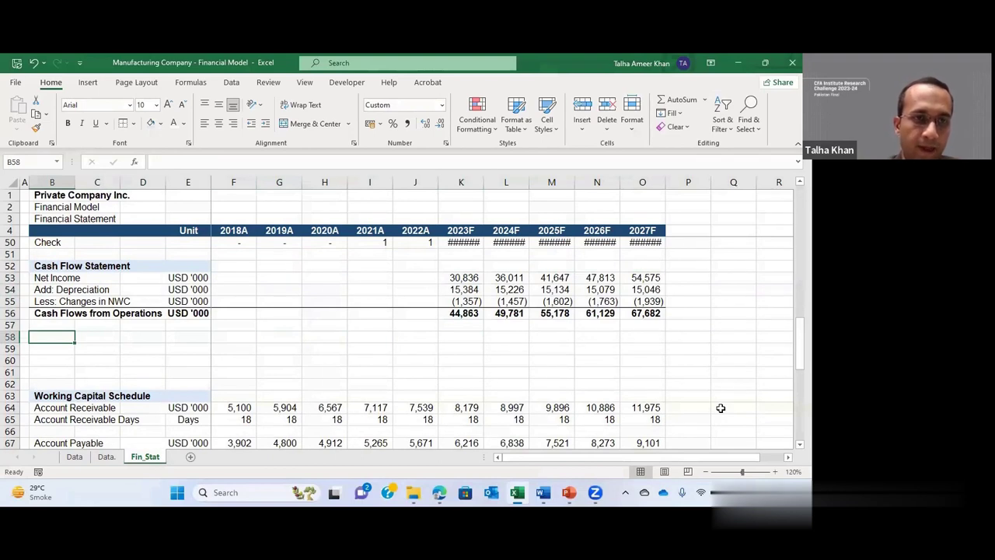
{"action": "type", "text": "Capex"}
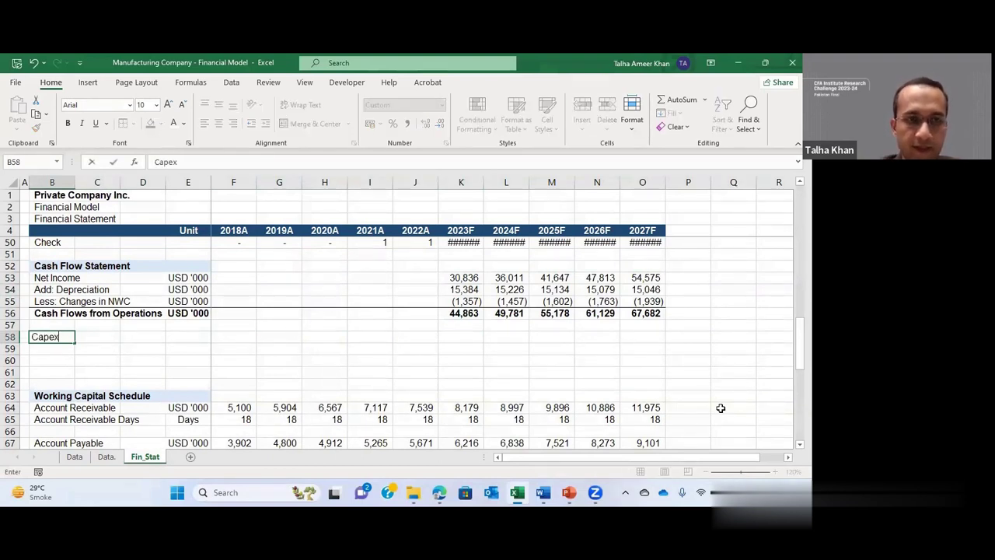
{"action": "key", "text": "Return"}
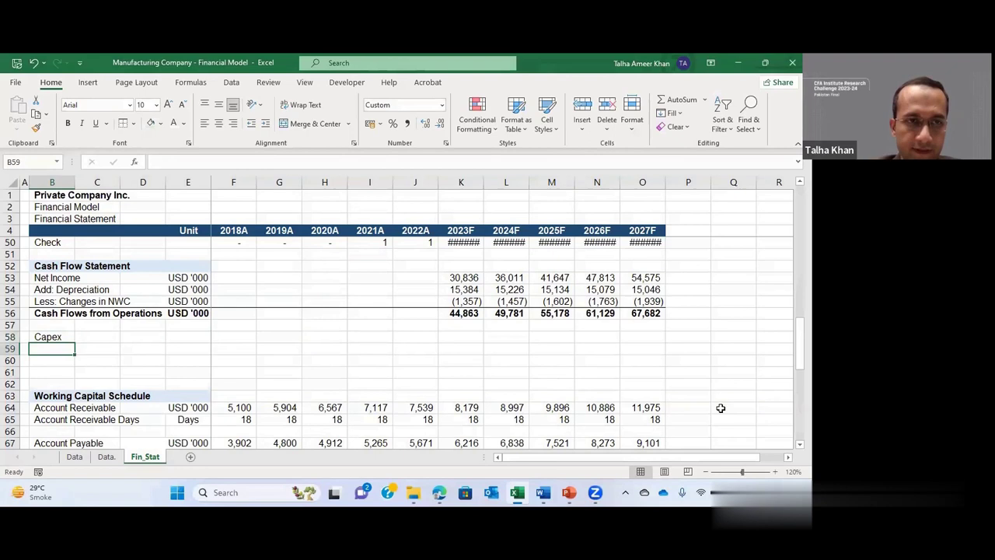
Step: Enter the row label "Cash Flows from Investments" in cell B59
{"action": "type", "text": "Cash"}
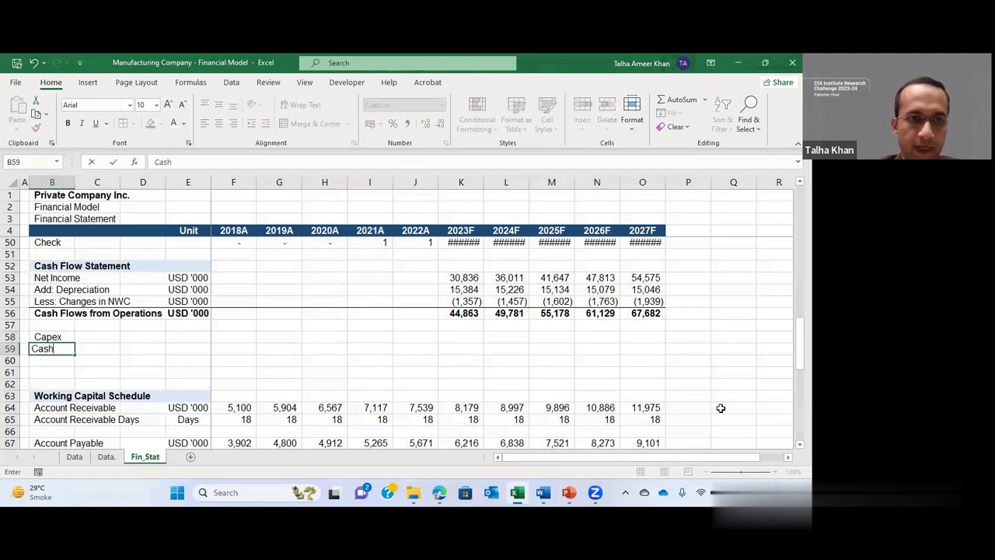
{"action": "type", "text": " Flows from"}
{"action": "type", "text": " Investment"}
{"action": "key", "text": "BackSpace"}
{"action": "key", "text": "BackSpace"}
{"action": "key", "text": "BackSpace"}
{"action": "key", "text": "BackSpace"}
{"action": "type", "text": "in"}
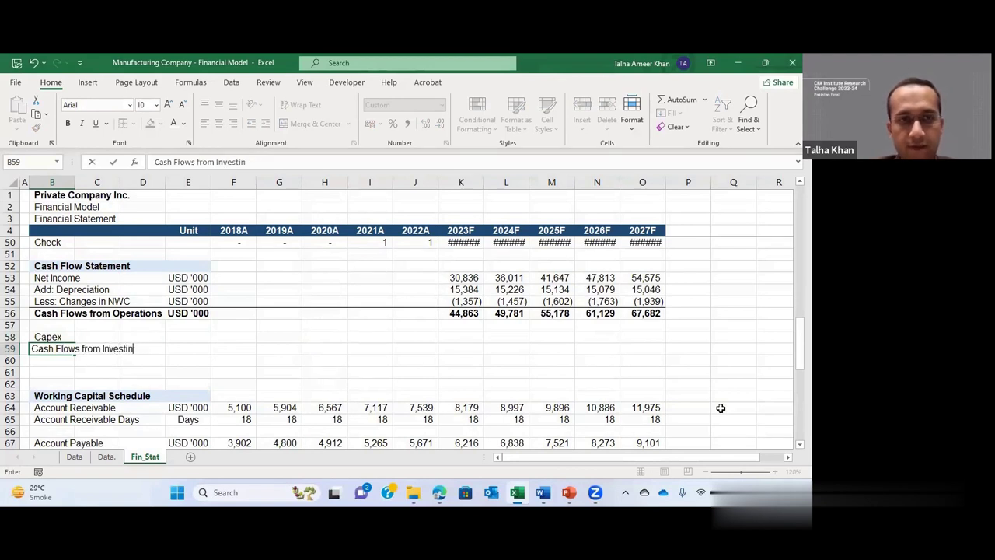
{"action": "key", "text": "BackSpace"}
{"action": "key", "text": "BackSpace"}
{"action": "type", "text": "ments"}
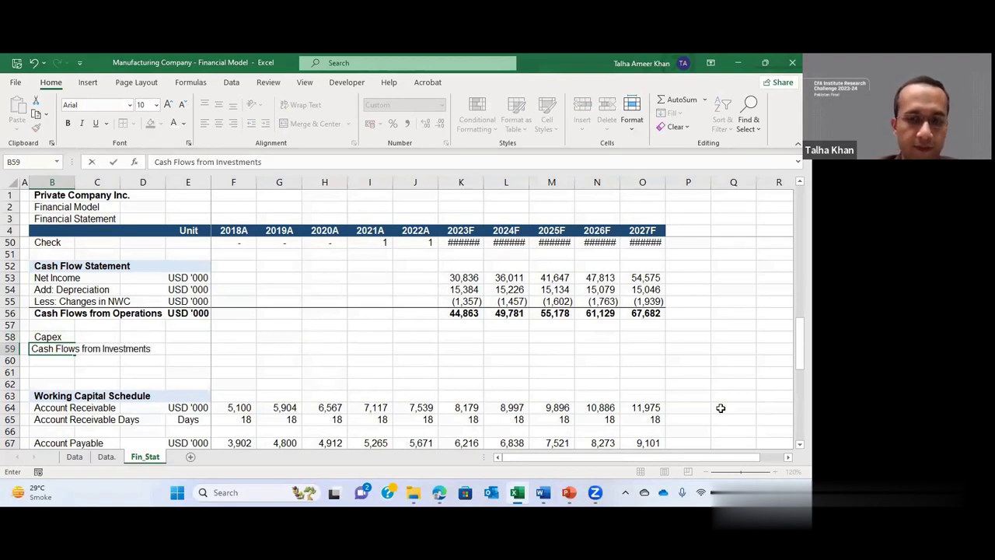
{"action": "key", "text": "Return"}
Step: Copy the USD '000 unit from the depreciation row to the Capex and Cash Flows from Investments rows, E58:E59
{"action": "key", "text": "Up"}
{"action": "key", "text": "Up"}
{"action": "key", "text": "Right"}
{"action": "key", "text": "Right"}
{"action": "key", "text": "Up"}
{"action": "key", "text": "Up"}
{"action": "key", "text": "Right"}
{"action": "key", "text": "Up"}
{"action": "key", "text": "Up"}
{"action": "key", "text": "ctrl+c"}
{"action": "key", "text": "Down"}
{"action": "key", "text": "Down"}
{"action": "key", "text": "Down"}
{"action": "key", "text": "Down"}
{"action": "key", "text": "shift+Down"}
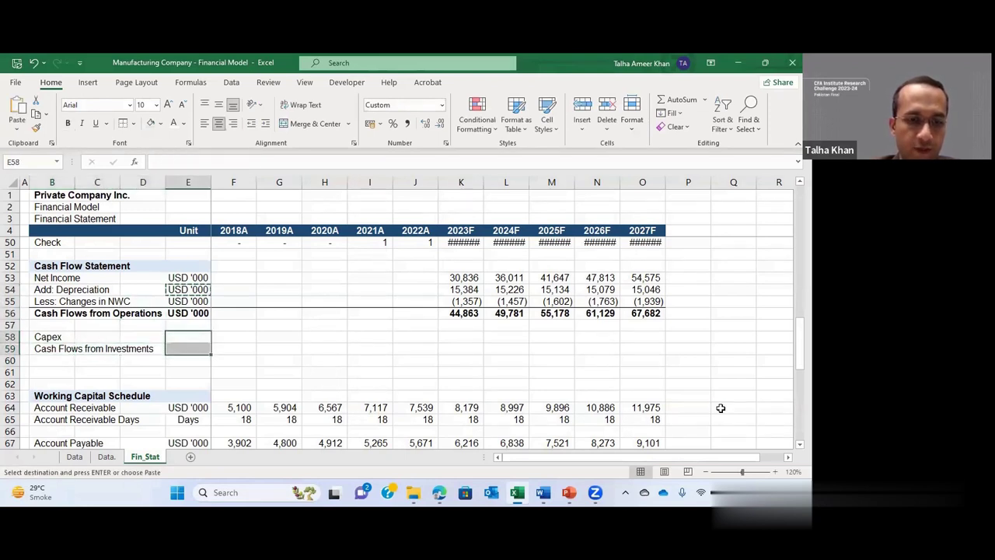
{"action": "key", "text": "ctrl+v"}
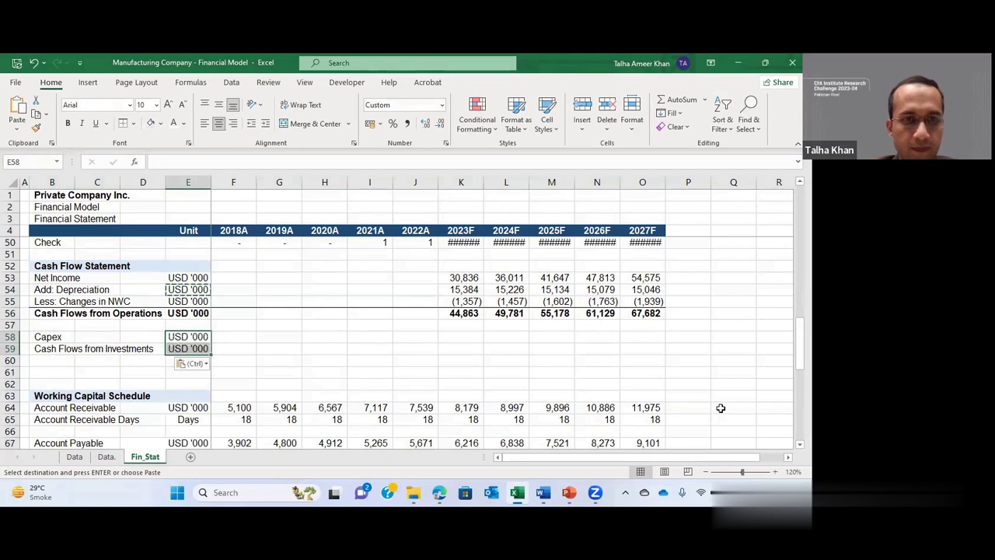
Step: Link the 2023F Capex in K58 to the negative of the Fixed Asset Schedule's capex with =-K78
{"action": "key", "text": "Right"}
{"action": "key", "text": "Right"}
{"action": "key", "text": "Right"}
{"action": "key", "text": "Right"}
{"action": "key", "text": "Right"}
{"action": "key", "text": "Right"}
{"action": "key", "text": "Right"}
{"action": "key", "text": "Left"}
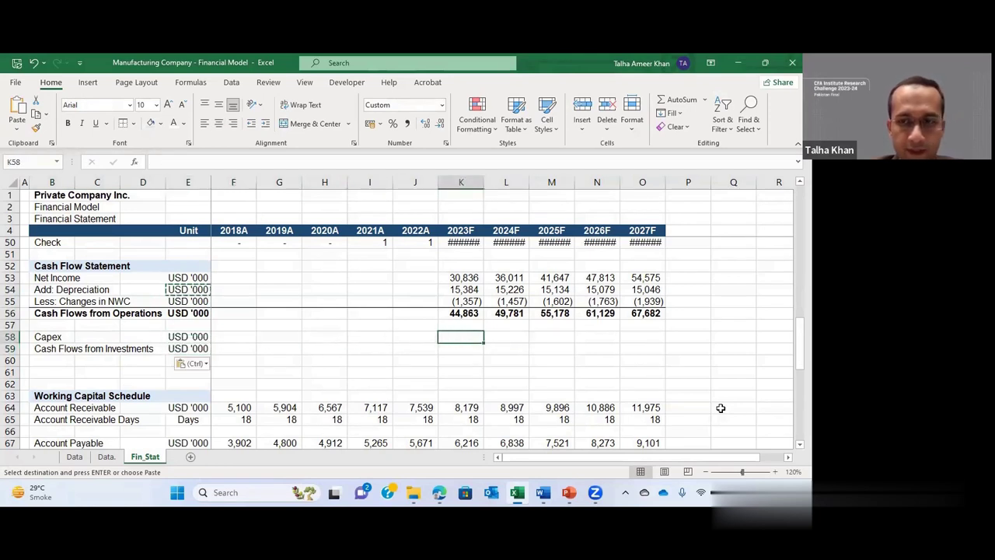
{"action": "type", "text": "+"}
{"action": "key", "text": "BackSpace"}
{"action": "type", "text": "-"}
{"action": "key", "text": "Down"}
{"action": "key", "text": "Down"}
{"action": "key", "text": "Down"}
{"action": "key", "text": "Down"}
{"action": "key", "text": "Down"}
{"action": "key", "text": "Down"}
{"action": "key", "text": "Down"}
{"action": "key", "text": "Down"}
{"action": "key", "text": "Down"}
{"action": "key", "text": "Down"}
{"action": "key", "text": "Down"}
{"action": "key", "text": "Down"}
{"action": "key", "text": "Down"}
{"action": "key", "text": "Down"}
{"action": "key", "text": "Down"}
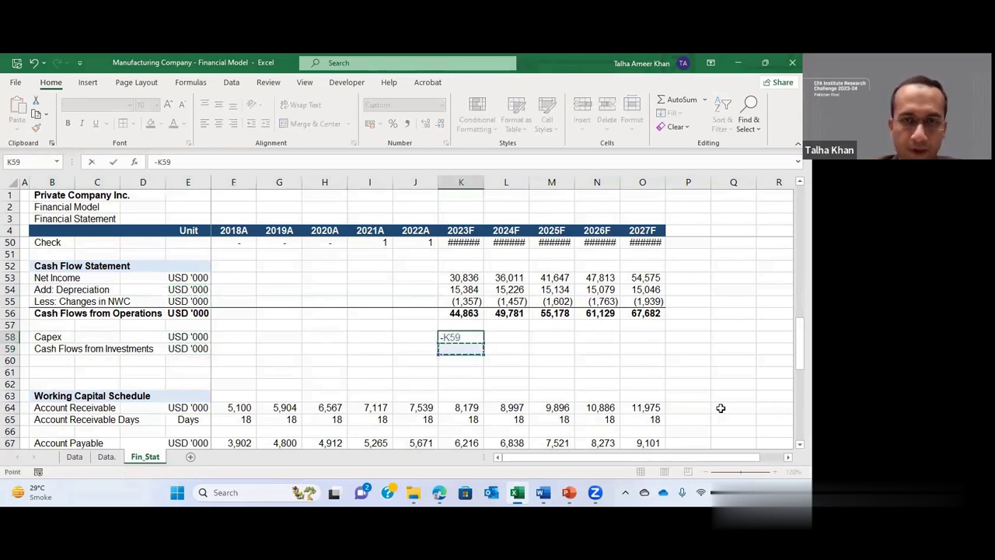
{"action": "key", "text": "Down"}
{"action": "key", "text": "Down"}
{"action": "key", "text": "Down"}
{"action": "key", "text": "Down"}
{"action": "key", "text": "Down"}
{"action": "key", "text": "Down"}
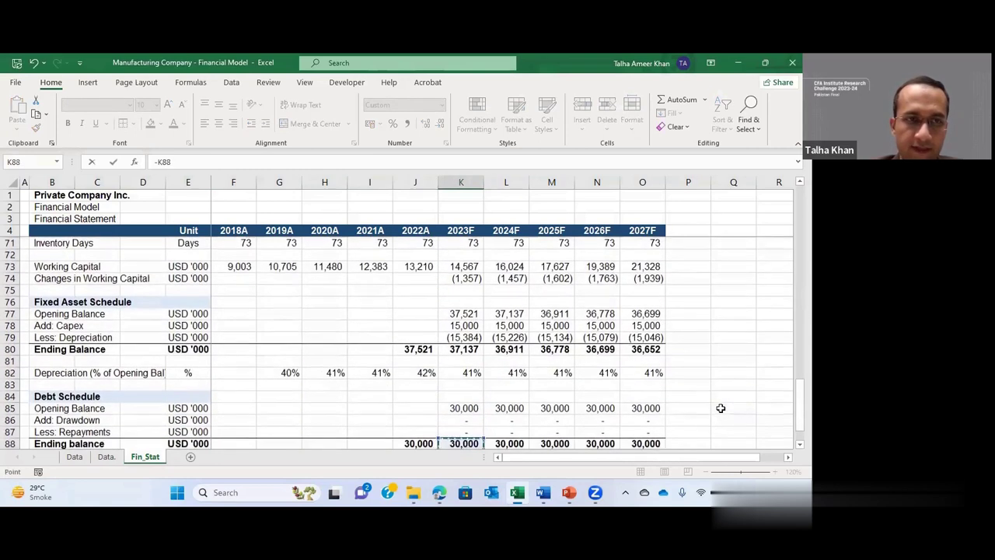
{"action": "key", "text": "shift+Return"}
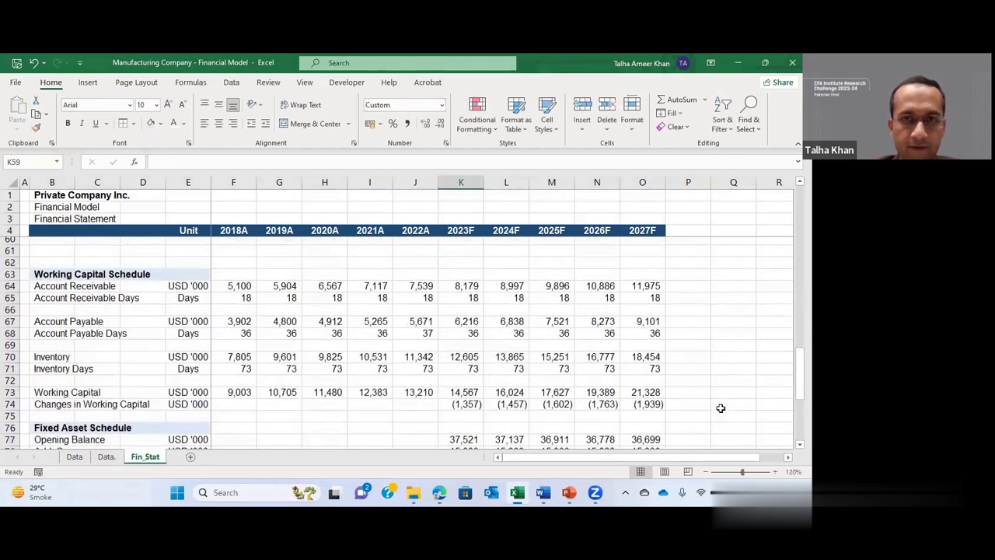
Step: Fill the Capex formula in K58 across to 2027F
{"action": "key", "text": "Down"}
{"action": "key", "text": "shift+Right"}
{"action": "key", "text": "shift+Right"}
{"action": "key", "text": "shift+Right"}
{"action": "key", "text": "shift+Right"}
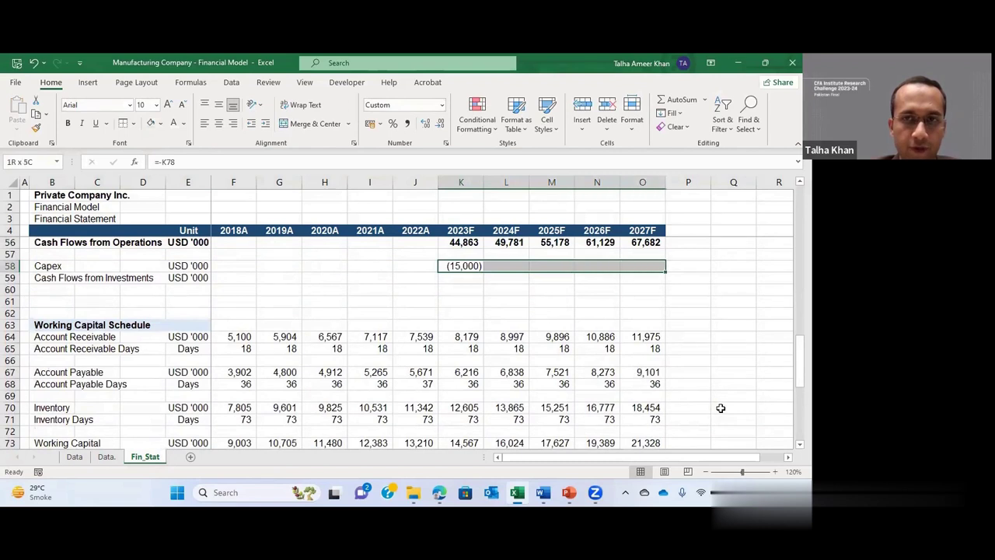
{"action": "key", "text": "ctrl+r"}
Step: Sum Capex into the 2023F Cash Flows from Investments cell K59 and fill the formula across to 2027F
{"action": "key", "text": "Up"}
{"action": "key", "text": "Up"}
{"action": "key", "text": "Up"}
{"action": "key", "text": "Up"}
{"action": "key", "text": "Up"}
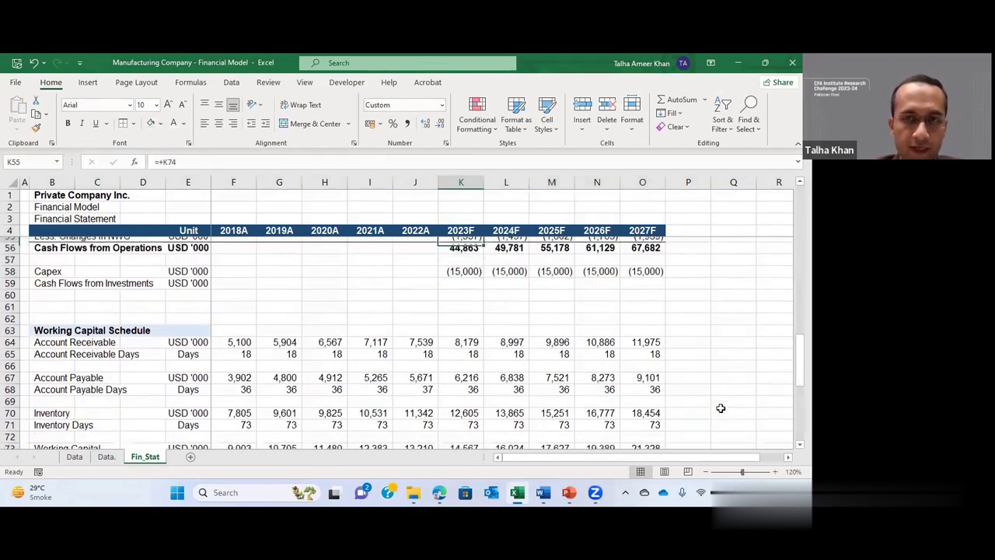
{"action": "key", "text": "Down"}
{"action": "key", "text": "Down"}
{"action": "key", "text": "Down"}
{"action": "key", "text": "Down"}
{"action": "key", "text": "Down"}
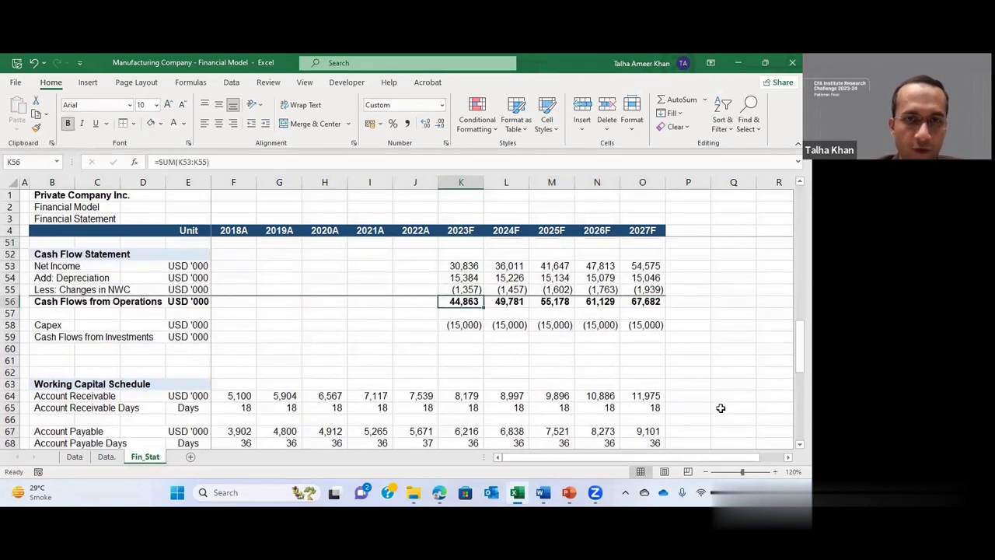
{"action": "key", "text": "Down"}
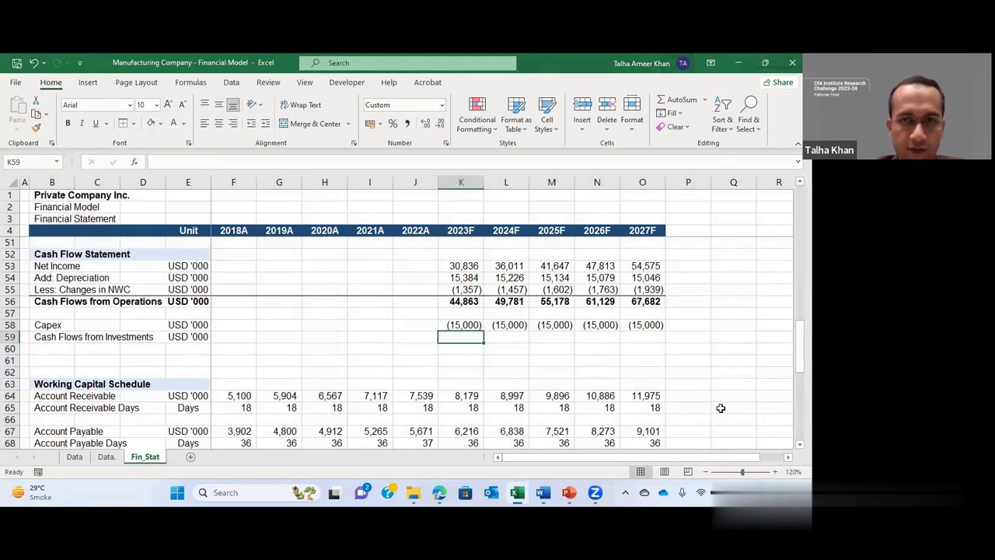
{"action": "key", "text": "alt+equal"}
{"action": "key", "text": "ctrl+Return"}
{"action": "key", "text": "shift+Right"}
{"action": "key", "text": "shift+Right"}
{"action": "key", "text": "shift+Right"}
{"action": "key", "text": "shift+Right"}
{"action": "key", "text": "ctrl+r"}
Step: Make the Cash Flows from Investments row bold and add a top border from column B through 2027F
{"action": "key", "text": "ctrl+Left"}
{"action": "key", "text": "ctrl+Left"}
{"action": "key", "text": "ctrl+shift+Right"}
{"action": "key", "text": "ctrl+shift+Right"}
{"action": "key", "text": "ctrl+shift+Right"}
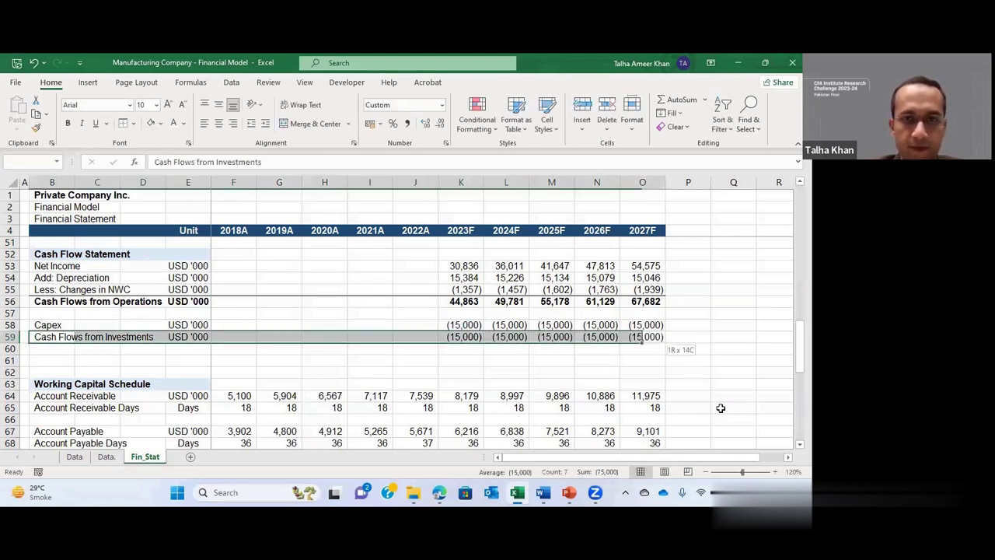
{"action": "key", "text": "ctrl+b"}
{"action": "key", "text": "alt+h"}
{"action": "key", "text": "b"}
{"action": "key", "text": "p"}
Step: Insert three blank rows at row 61, above the Working Capital Schedule
{"action": "key", "text": "Down"}
{"action": "key", "text": "Down"}
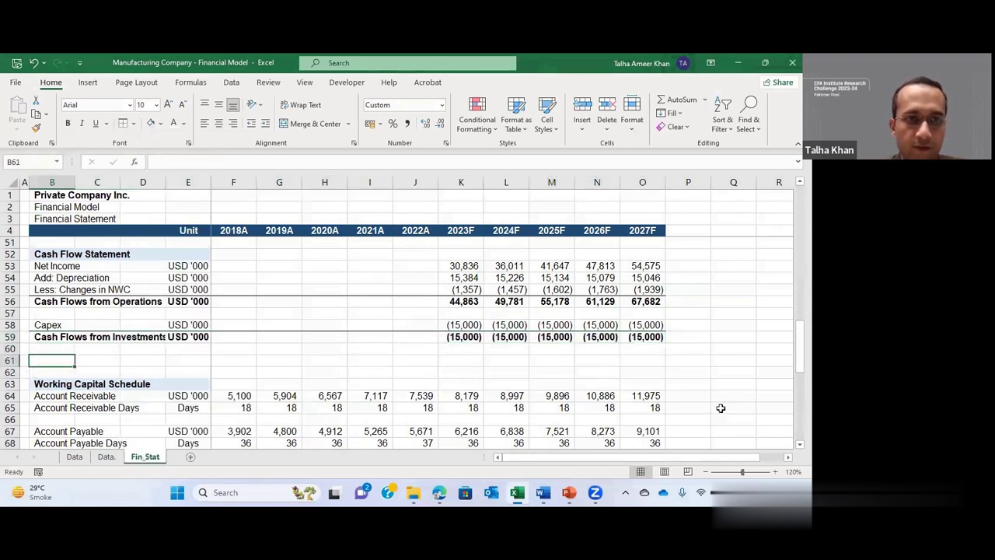
{"action": "key", "text": "shift+space"}
{"action": "key", "text": "ctrl+shift+plus"}
{"action": "key", "text": "ctrl+shift+plus"}
{"action": "key", "text": "ctrl+shift+plus"}
{"action": "key", "text": "Down"}
{"action": "key", "text": "Up"}
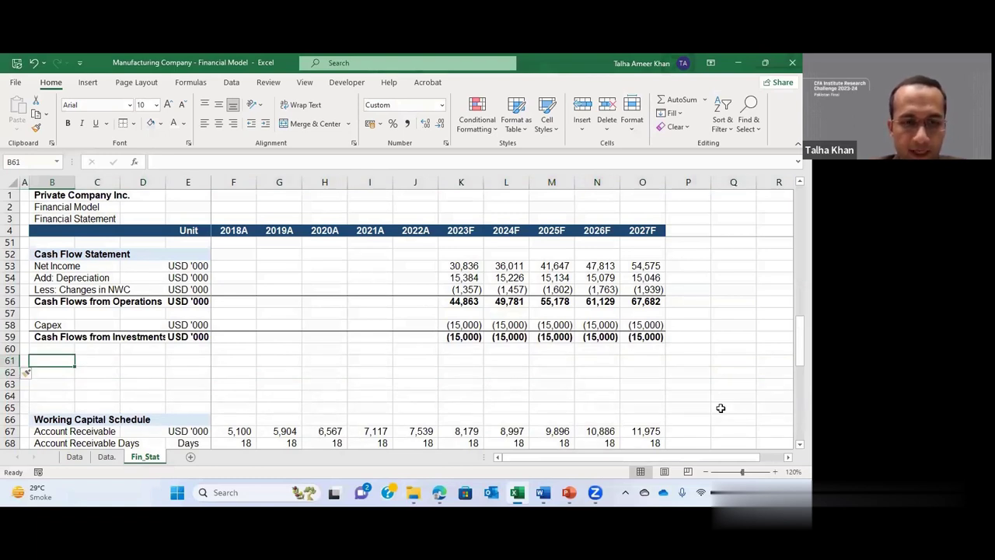
Step: Enter the row label "Debt Issued" in cell B61
{"action": "type", "text": "Deb"}
{"action": "type", "text": "t Inss"}
{"action": "key", "text": "BackSpace"}
{"action": "key", "text": "BackSpace"}
{"action": "type", "text": "n"}
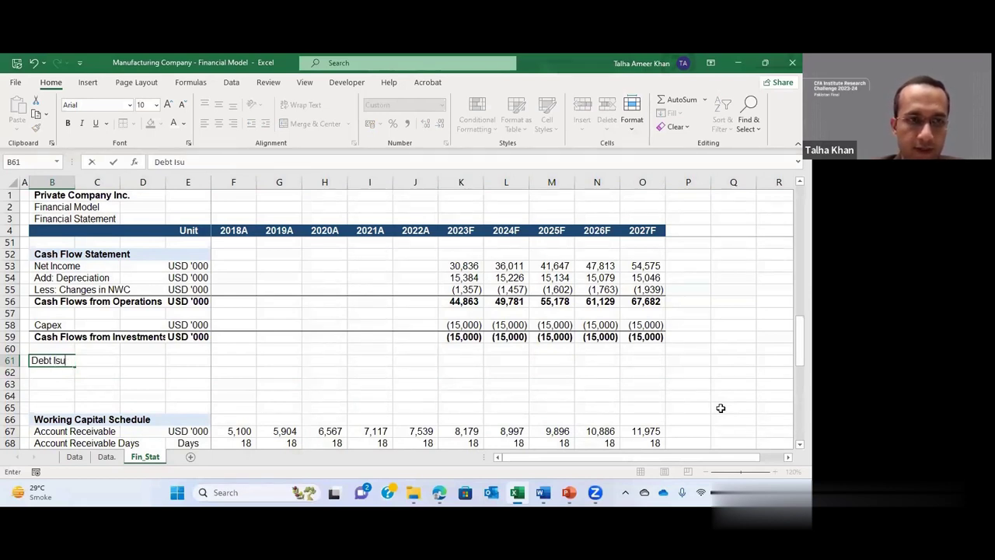
{"action": "key", "text": "Return"}
{"action": "key", "text": "Up"}
{"action": "key", "text": "F2"}
{"action": "key", "text": "BackSpace"}
{"action": "type", "text": "d"}
{"action": "key", "text": "Return"}
Step: Enter the row labels "Debt Repaid" in B62 and "Dividends" in B63
{"action": "type", "text": "Debt Repai"}
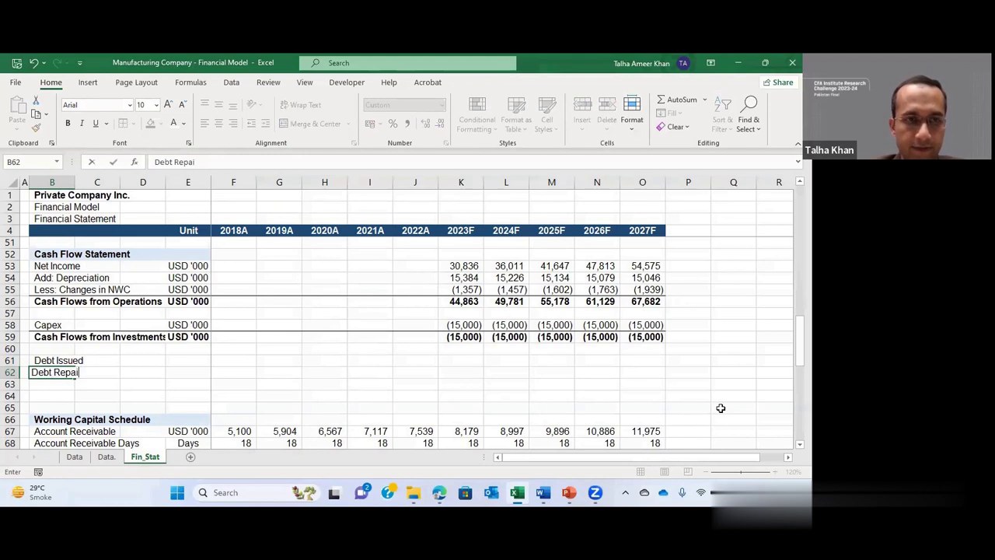
{"action": "key", "text": "Return"}
{"action": "type", "text": "Div"}
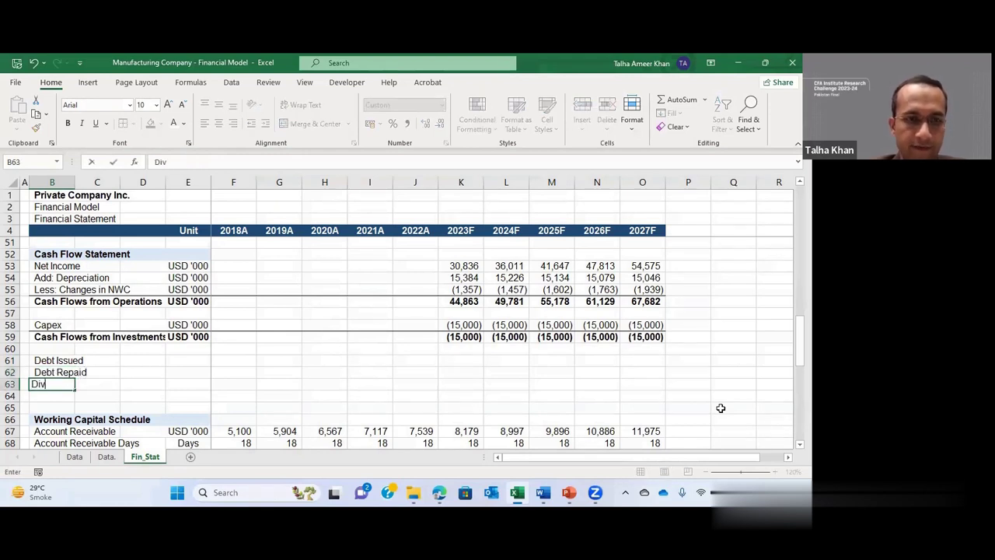
{"action": "type", "text": "idends"}
{"action": "key", "text": "Return"}
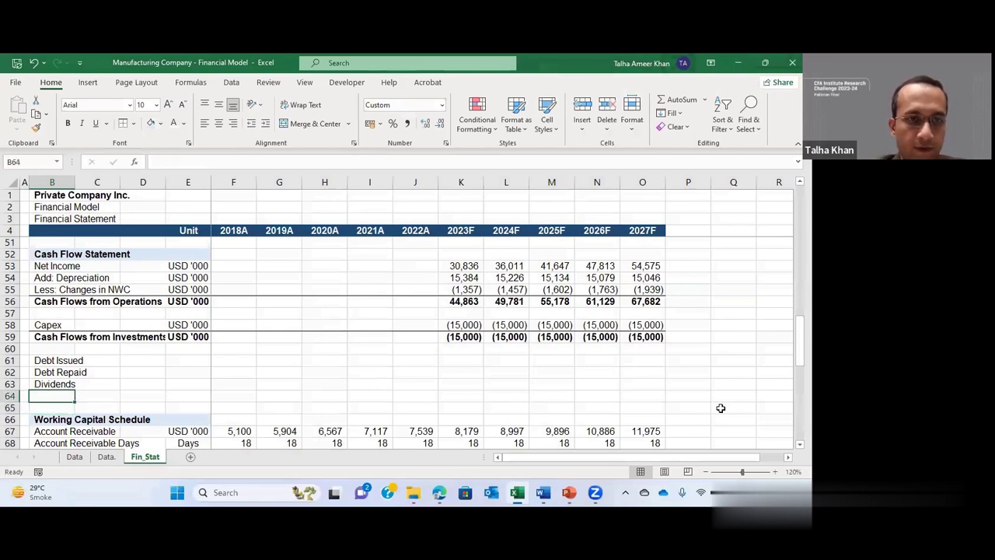
Step: Insert two blank rows at row 64 and label B64 "Cash Flows from Financing"
{"action": "key", "text": "shift+space"}
{"action": "key", "text": "ctrl+shift+plus"}
{"action": "key", "text": "ctrl+shift+plus"}
{"action": "type", "text": "Cas"}
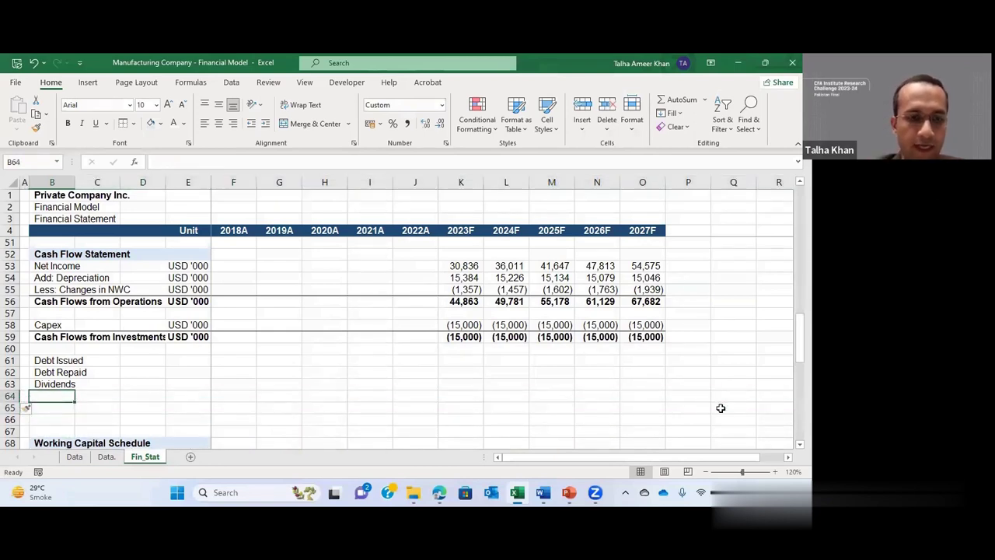
{"action": "type", "text": "h Flowd"}
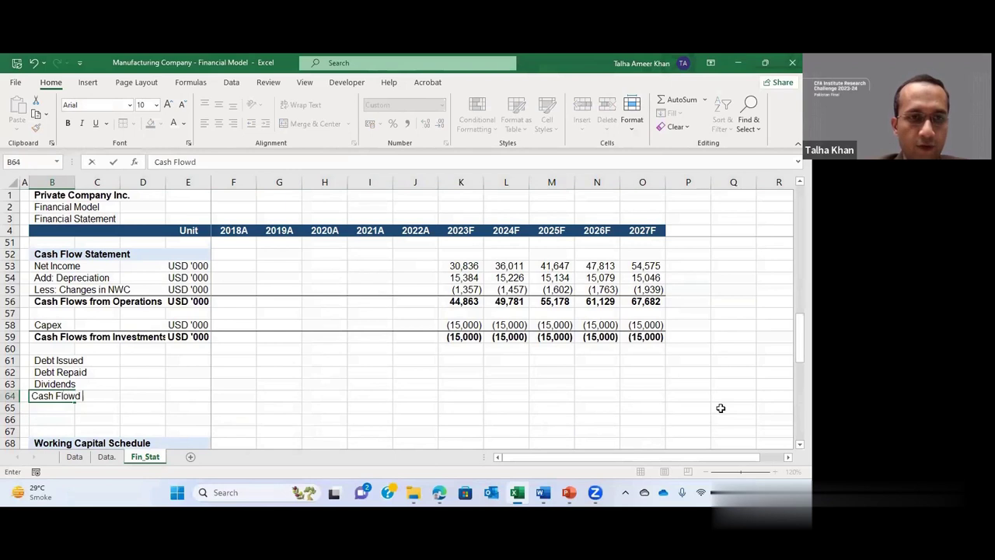
{"action": "type", "text": " from Fina"}
{"action": "key", "text": "Return"}
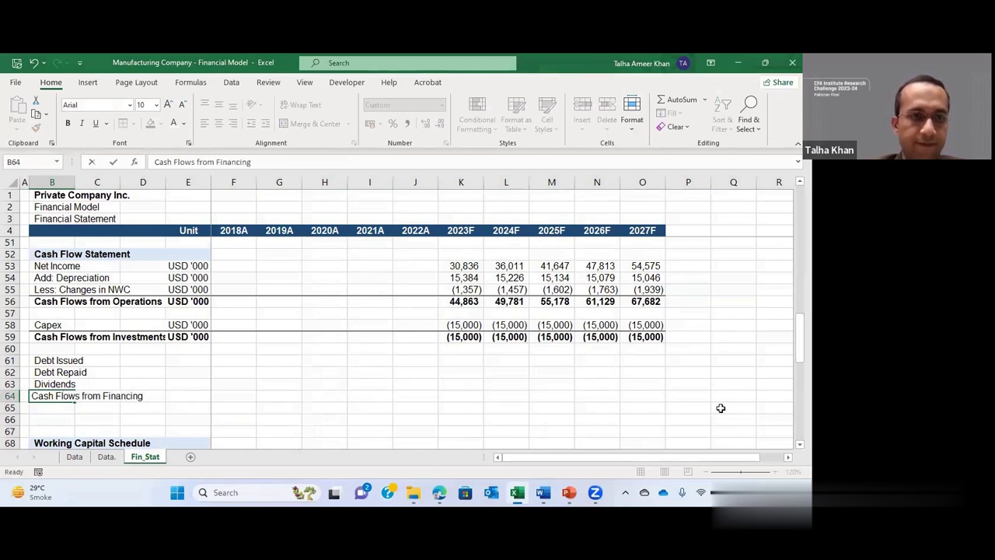
Step: Copy the USD '000 unit from the Capex row into E61:E64 for the financing rows
{"action": "key", "text": "Up"}
{"action": "key", "text": "Right"}
{"action": "key", "text": "Right"}
{"action": "key", "text": "Right"}
{"action": "key", "text": "Up"}
{"action": "key", "text": "Up"}
{"action": "key", "text": "Up"}
{"action": "key", "text": "Up"}
{"action": "key", "text": "Up"}
{"action": "key", "text": "Up"}
{"action": "key", "text": "ctrl+c"}
{"action": "key", "text": "Down"}
{"action": "key", "text": "Down"}
{"action": "key", "text": "Down"}
{"action": "key", "text": "shift+Down"}
{"action": "key", "text": "shift+Down"}
{"action": "key", "text": "shift+Down"}
{"action": "key", "text": "ctrl+v"}
Step: Make the Cash Flows from Financing row bold across B64:O64 and add a top border to it
{"action": "key", "text": "Down"}
{"action": "key", "text": "Down"}
{"action": "key", "text": "Down"}
{"action": "key", "text": "Left"}
{"action": "key", "text": "Left"}
{"action": "key", "text": "Left"}
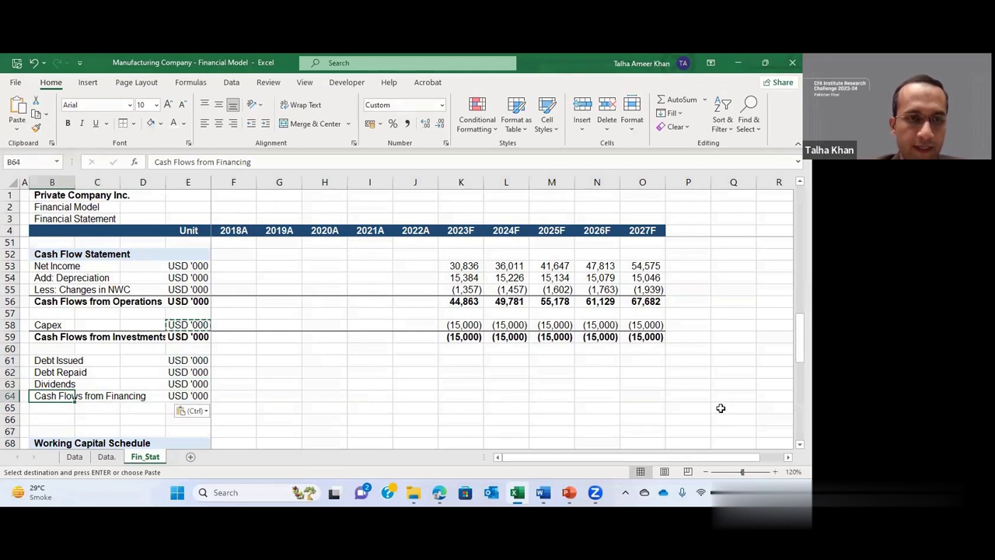
{"action": "key", "text": "ctrl"}
{"action": "key", "text": "ctrl"}
{"action": "key", "text": "shift+Right"}
{"action": "key", "text": "shift+Right"}
{"action": "key", "text": "shift+Right"}
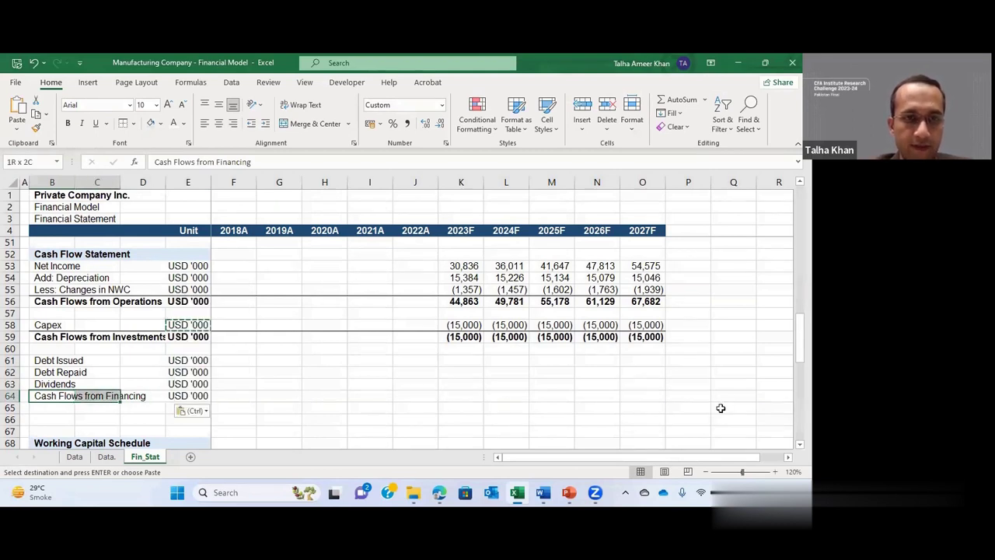
{"action": "key", "text": "shift+Right"}
{"action": "key", "text": "shift+Right"}
{"action": "key", "text": "shift+Right"}
{"action": "key", "text": "shift+Right"}
{"action": "key", "text": "shift+Right"}
{"action": "key", "text": "shift+Right"}
{"action": "key", "text": "shift+Right"}
{"action": "key", "text": "shift+Right"}
{"action": "key", "text": "shift+Right"}
{"action": "key", "text": "shift+Right"}
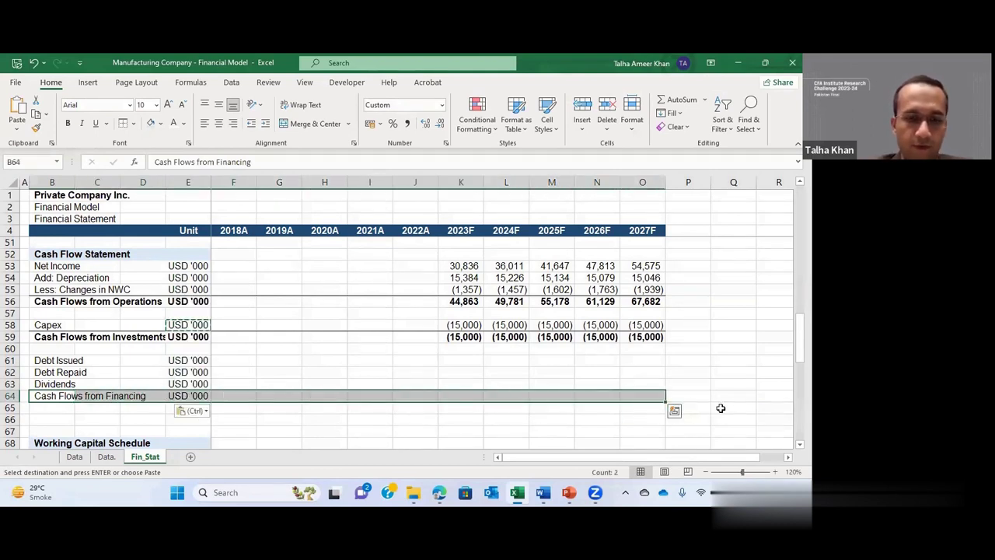
{"action": "key", "text": "ctrl+b"}
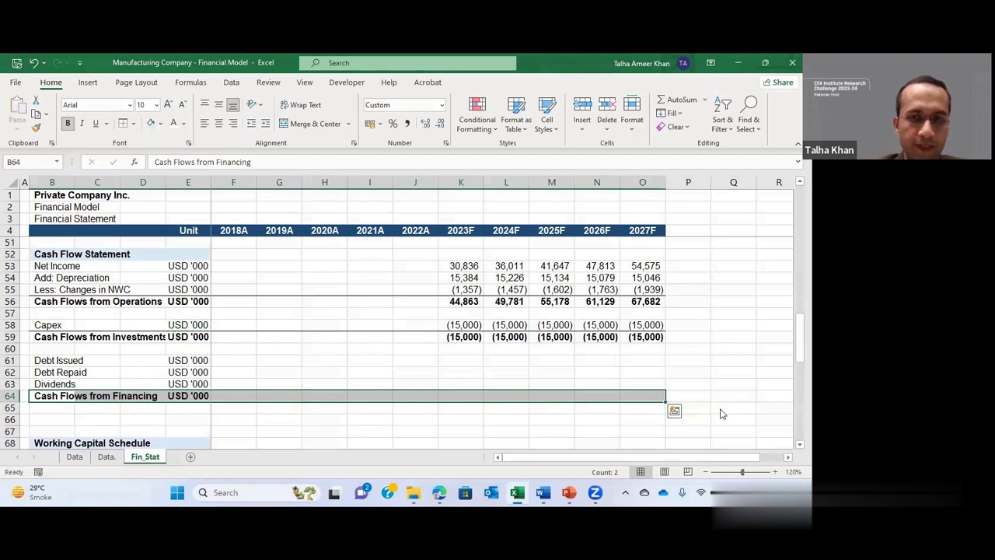
{"action": "key", "text": "alt"}
{"action": "key", "text": "h"}
{"action": "key", "text": "b"}
{"action": "key", "text": "p"}
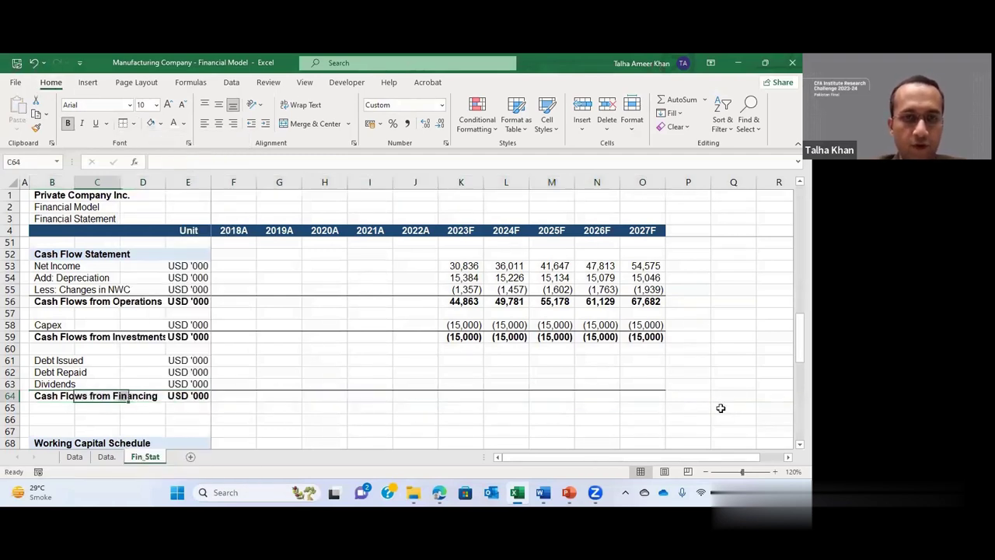
Step: Link the 2023F Debt Issued cell K61 to the Debt Schedule's drawdown in K91
{"action": "key", "text": "Up"}
{"action": "key", "text": "Up"}
{"action": "key", "text": "Right"}
{"action": "key", "text": "Right"}
{"action": "key", "text": "Up"}
{"action": "key", "text": "Up"}
{"action": "key", "text": "Right"}
{"action": "key", "text": "Right"}
{"action": "key", "text": "Right"}
{"action": "key", "text": "Right"}
{"action": "key", "text": "Right"}
{"action": "key", "text": "Right"}
{"action": "key", "text": "Down"}
{"action": "key", "text": "Right"}
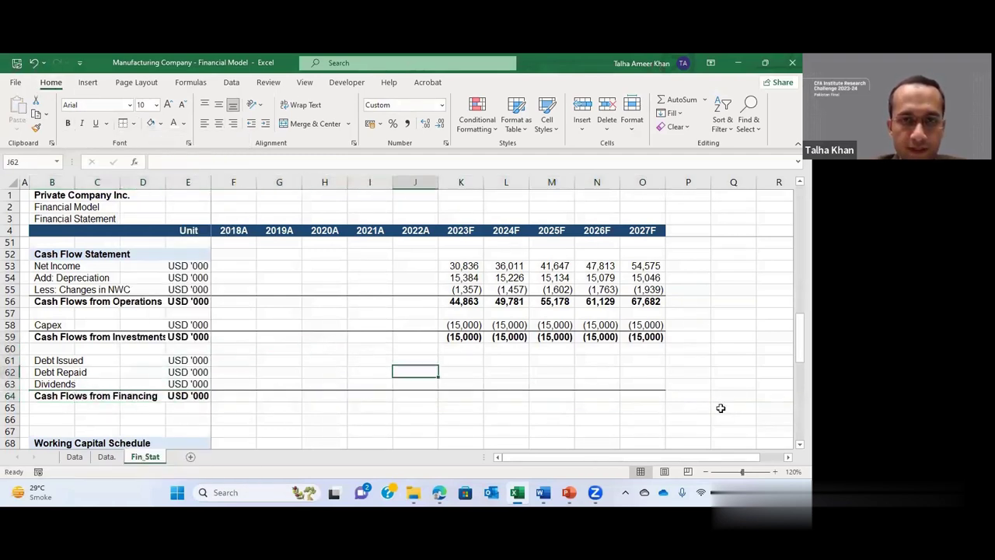
{"action": "type", "text": "+"}
{"action": "key", "text": "Down"}
{"action": "key", "text": "Down"}
{"action": "key", "text": "Down"}
{"action": "key", "text": "Down"}
{"action": "key", "text": "Down"}
{"action": "key", "text": "Down"}
{"action": "key", "text": "Down"}
{"action": "key", "text": "Down"}
{"action": "key", "text": "Down"}
{"action": "key", "text": "Down"}
{"action": "key", "text": "Down"}
{"action": "key", "text": "Down"}
{"action": "key", "text": "Down"}
{"action": "key", "text": "Down"}
{"action": "key", "text": "Down"}
{"action": "key", "text": "Down"}
{"action": "key", "text": "Down"}
{"action": "key", "text": "Down"}
{"action": "key", "text": "Down"}
{"action": "key", "text": "Down"}
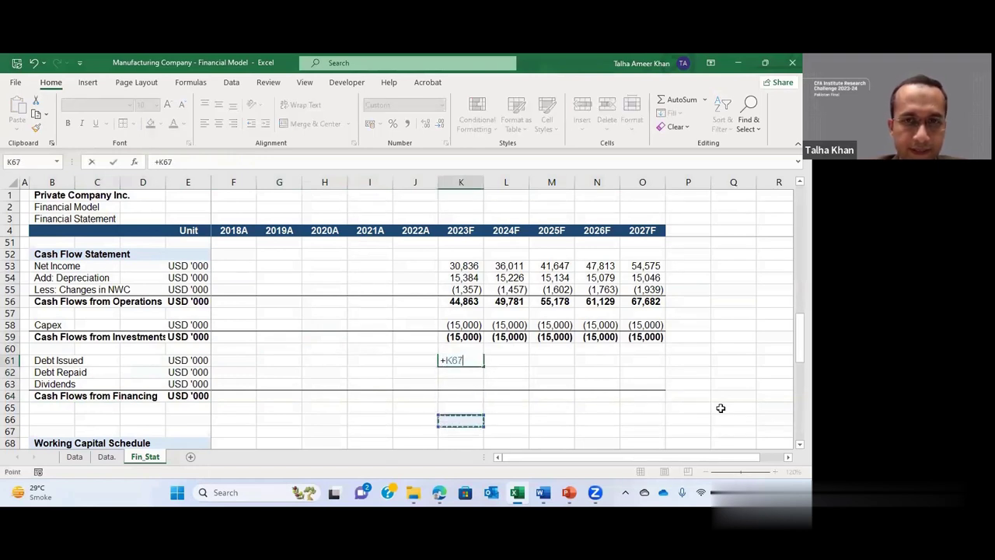
{"action": "key", "text": "Down"}
{"action": "key", "text": "Down"}
{"action": "key", "text": "Down"}
{"action": "key", "text": "Down"}
{"action": "key", "text": "Down"}
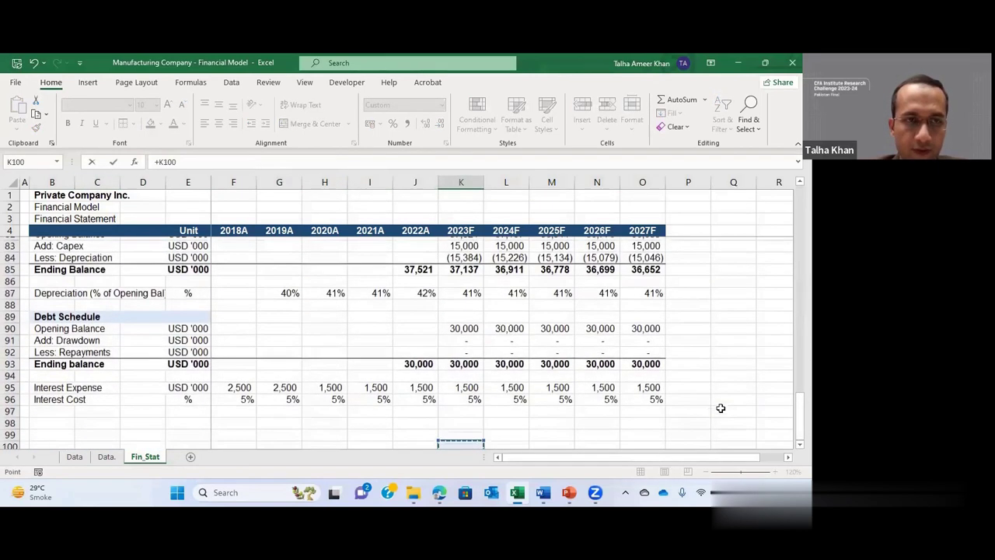
{"action": "key", "text": "Up"}
{"action": "key", "text": "Up"}
{"action": "key", "text": "Up"}
{"action": "key", "text": "Up"}
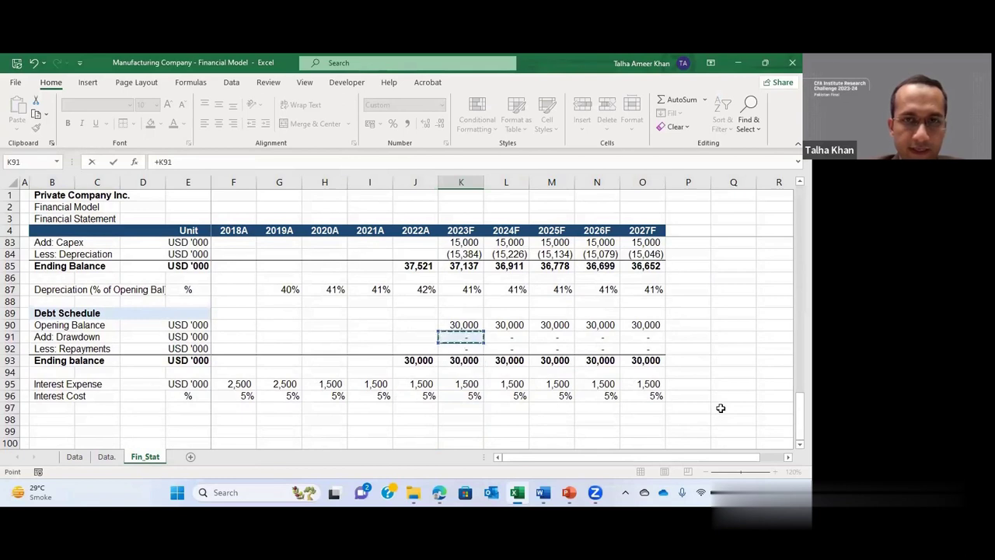
{"action": "key", "text": "shift+Return"}
Step: Fill the Debt Issued formula down to Debt Repaid and across to 2027F, covering K61:O62
{"action": "key", "text": "Down"}
{"action": "key", "text": "shift+Down"}
{"action": "key", "text": "ctrl+d"}
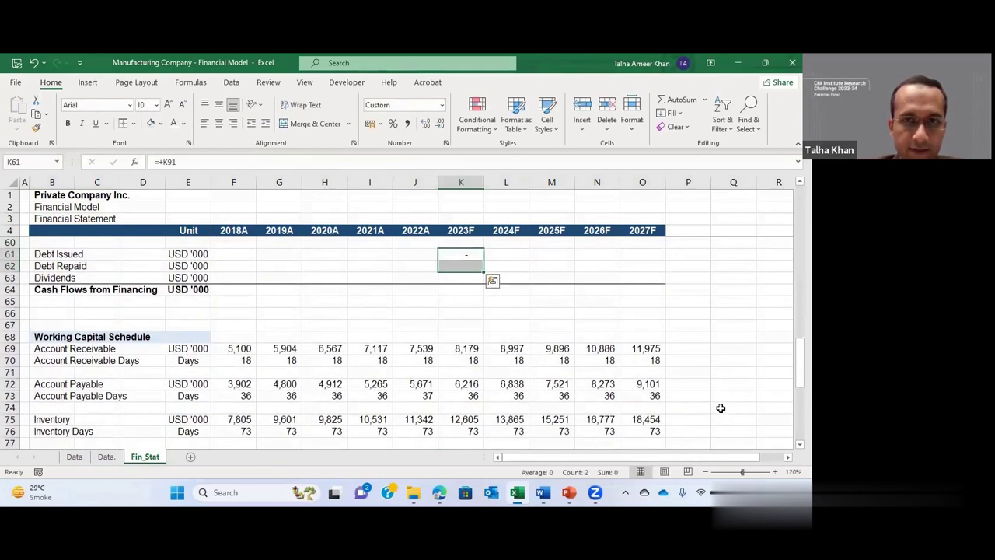
{"action": "key", "text": "shift+Right"}
{"action": "key", "text": "shift+Right"}
{"action": "key", "text": "shift+Right"}
{"action": "key", "text": "shift+Right"}
{"action": "key", "text": "ctrl+r"}
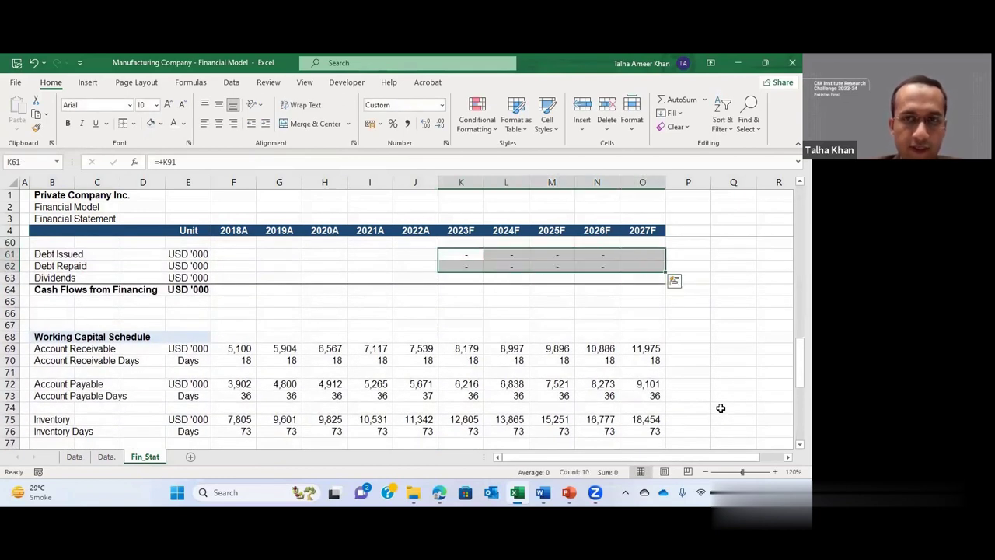
Step: Set Dividends to 0 for every forecast year from 2023F to 2027F in K63:O63
{"action": "key", "text": "Down"}
{"action": "key", "text": "Down"}
{"action": "type", "text": "0"}
{"action": "key", "text": "Return"}
{"action": "key", "text": "Up"}
{"action": "key", "text": "shift+Right"}
{"action": "key", "text": "shift+Right"}
{"action": "key", "text": "shift+Right"}
{"action": "key", "text": "shift+Right"}
{"action": "key", "text": "ctrl+r"}
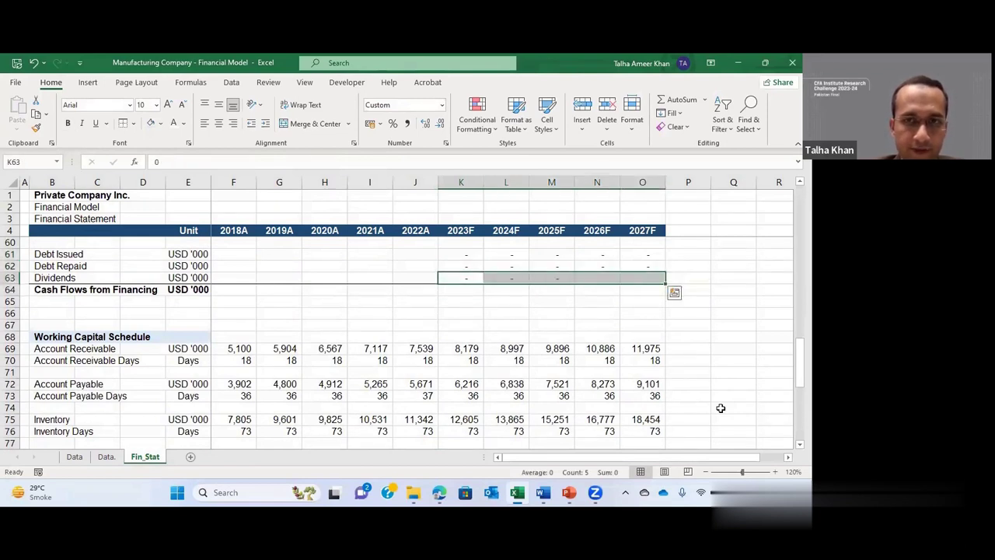
Step: Total Cash Flows from Financing in K64 with =SUM(K61:K63) and fill the formula across to 2027F
{"action": "key", "text": "Down"}
{"action": "key", "text": "alt+equal"}
{"action": "key", "text": "Return"}
{"action": "key", "text": "Up"}
{"action": "key", "text": "shift+Right"}
{"action": "key", "text": "shift+Right"}
{"action": "key", "text": "shift+Right"}
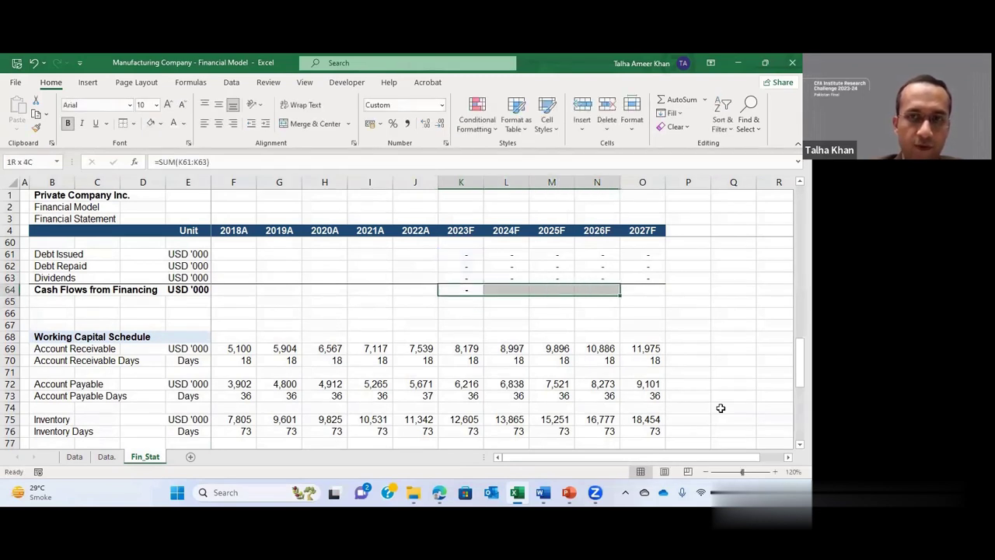
{"action": "key", "text": "shift+Right"}
{"action": "key", "text": "ctrl+r"}
Step: Insert two blank rows at row 66, above the Working Capital Schedule
{"action": "key", "text": "Down"}
{"action": "key", "text": "Down"}
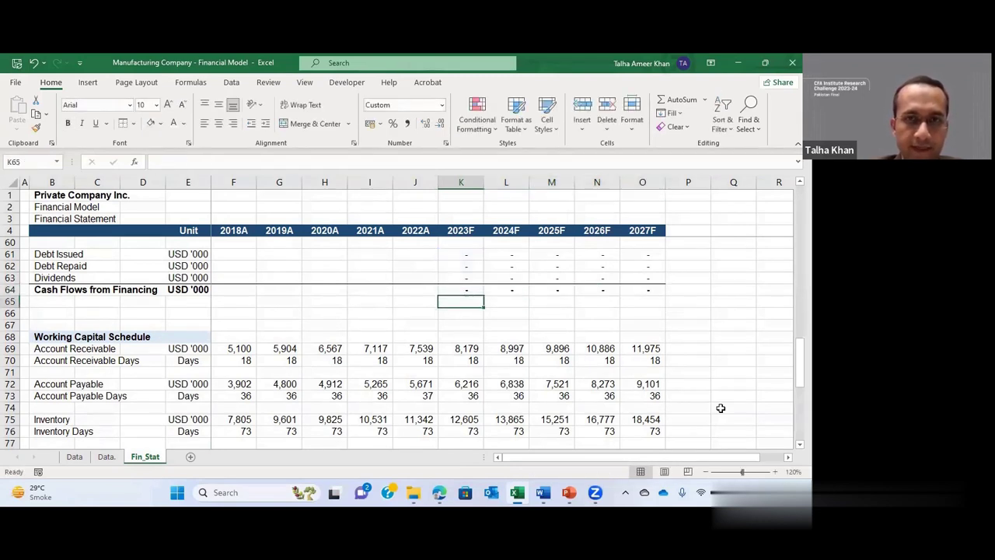
{"action": "key", "text": "Left"}
{"action": "key", "text": "Left"}
{"action": "key", "text": "Left"}
{"action": "key", "text": "Left"}
{"action": "key", "text": "Left"}
{"action": "key", "text": "Left"}
{"action": "key", "text": "Left"}
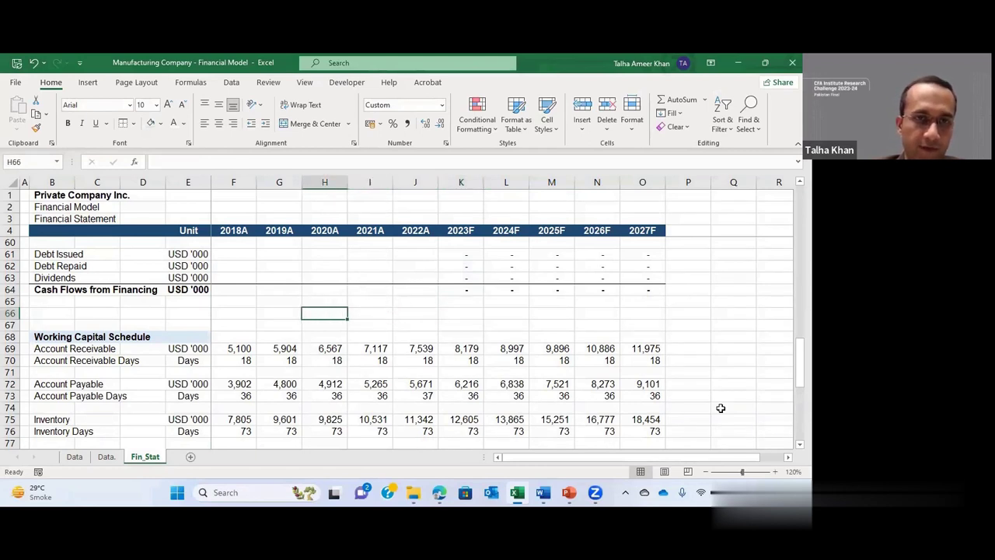
{"action": "key", "text": "shift+space"}
{"action": "key", "text": "ctrl+shift+plus"}
{"action": "key", "text": "ctrl+shift+plus"}
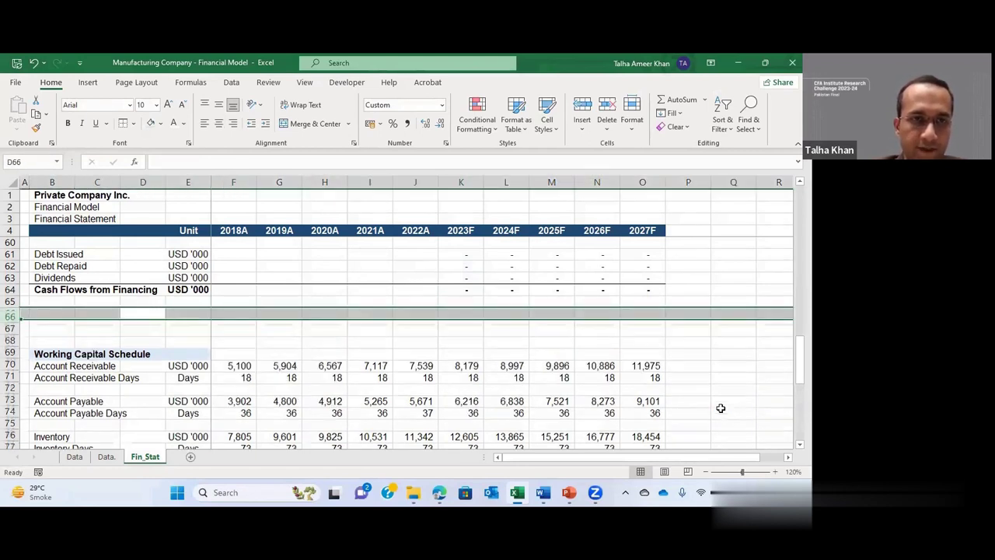
Step: Label B66 as Net Cash Generated, below the Cash Flows from Financing total
{"action": "key", "text": "Up"}
{"action": "key", "text": "Up"}
{"action": "key", "text": "Up"}
{"action": "key", "text": "Up"}
{"action": "key", "text": "Up"}
{"action": "key", "text": "Up"}
{"action": "key", "text": "Up"}
{"action": "key", "text": "Up"}
{"action": "key", "text": "Up"}
{"action": "key", "text": "Up"}
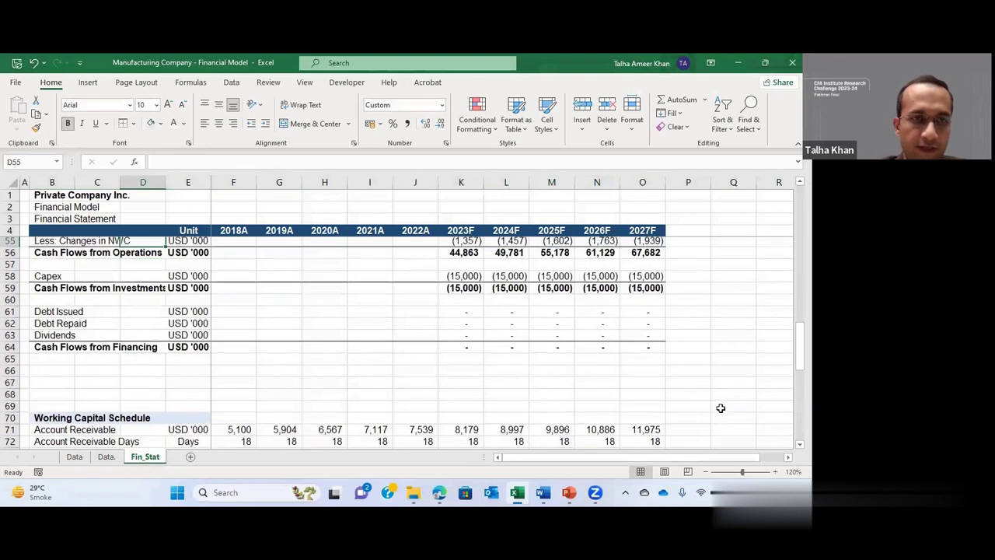
{"action": "key", "text": "Left"}
{"action": "key", "text": "Left"}
{"action": "key", "text": "Down"}
{"action": "key", "text": "Down"}
{"action": "key", "text": "Down"}
{"action": "key", "text": "Down"}
{"action": "key", "text": "Down"}
{"action": "key", "text": "Down"}
{"action": "key", "text": "Down"}
{"action": "key", "text": "Down"}
{"action": "key", "text": "Down"}
{"action": "key", "text": "Down"}
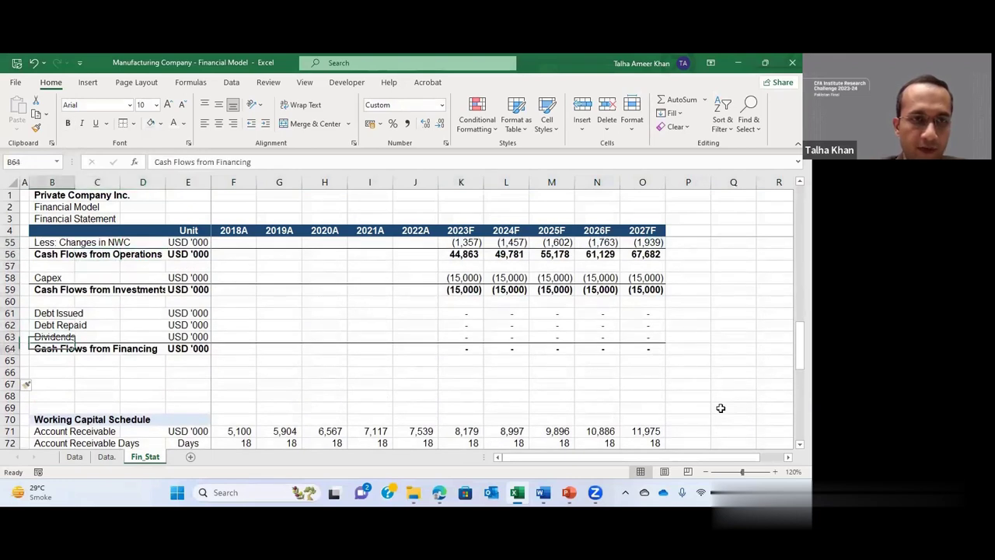
{"action": "type", "text": "Net Cash gfeow"}
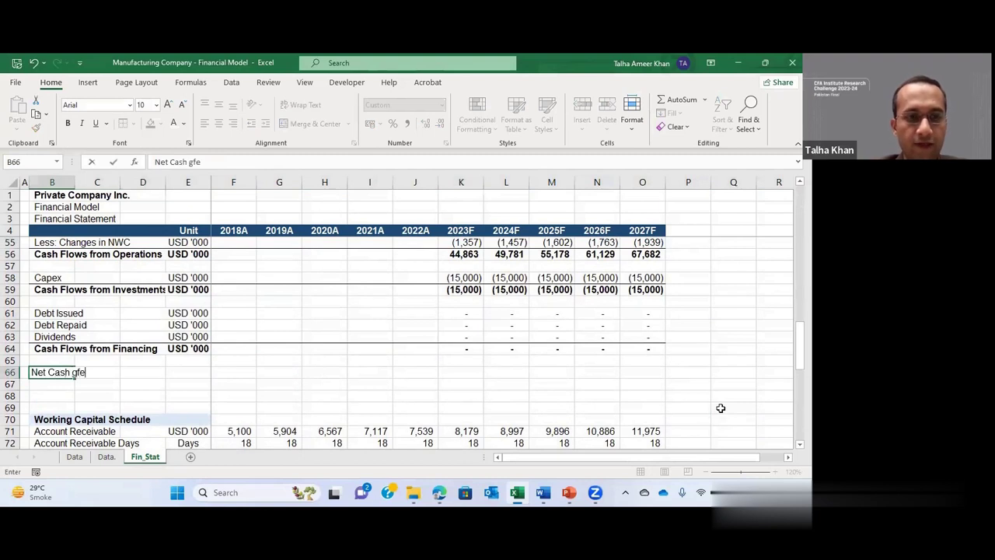
{"action": "key", "text": "BackSpace"}
{"action": "key", "text": "BackSpace"}
{"action": "key", "text": "BackSpace"}
{"action": "key", "text": "BackSpace"}
{"action": "key", "text": "BackSpace"}
{"action": "type", "text": "Generated"}
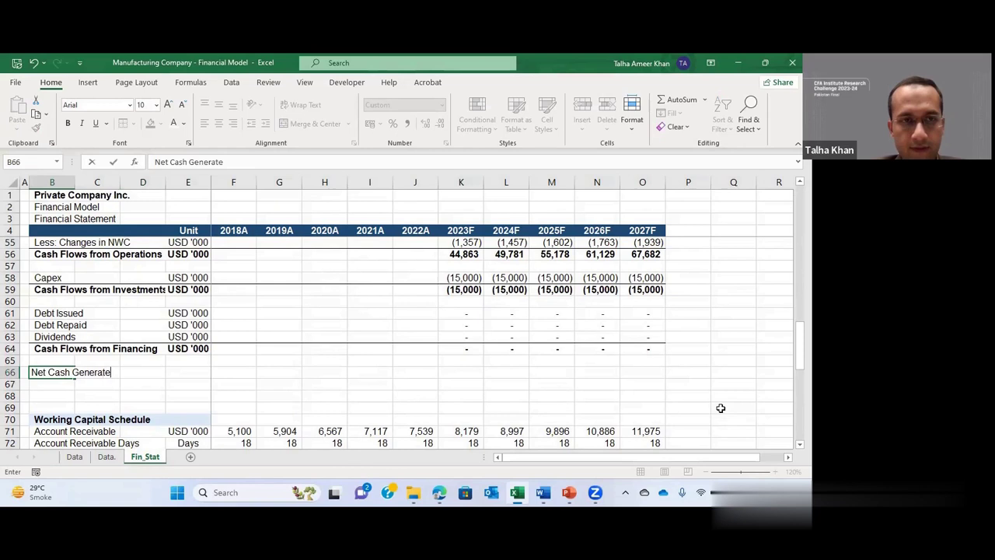
{"action": "key", "text": "Return"}
Step: Copy the USD '000 unit from the Debt Repaid row into E66 for Net Cash Generated
{"action": "key", "text": "Up"}
{"action": "key", "text": "Right"}
{"action": "key", "text": "Up"}
{"action": "key", "text": "Right"}
{"action": "key", "text": "Right"}
{"action": "key", "text": "Up"}
{"action": "key", "text": "Up"}
{"action": "key", "text": "Up"}
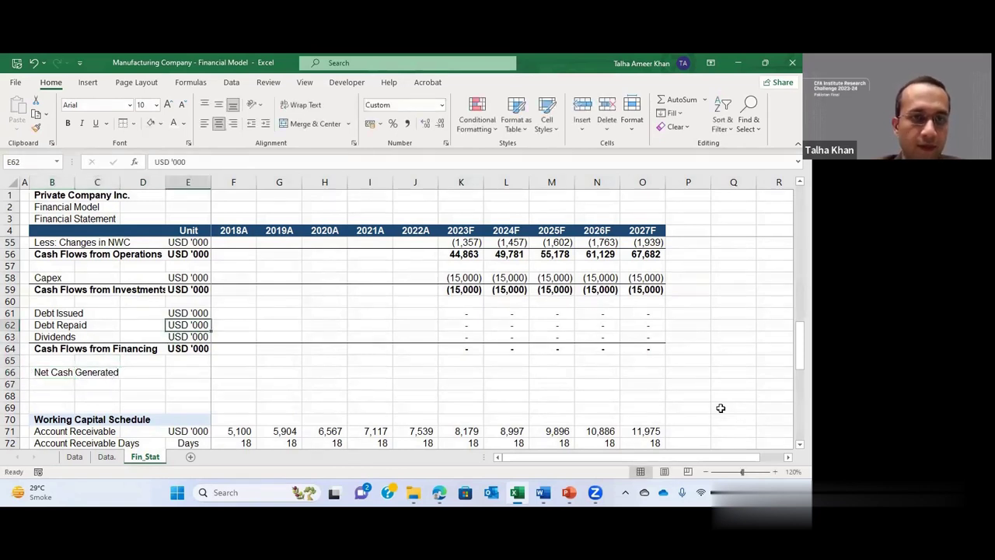
{"action": "key", "text": "ctrl+c"}
{"action": "key", "text": "Down"}
{"action": "key", "text": "Down"}
{"action": "key", "text": "Down"}
{"action": "key", "text": "Down"}
{"action": "key", "text": "Return"}
Step: Make the Net Cash Generated row B66:O66 bold and add top and bottom borders
{"action": "key", "text": "Left"}
{"action": "key", "text": "Left"}
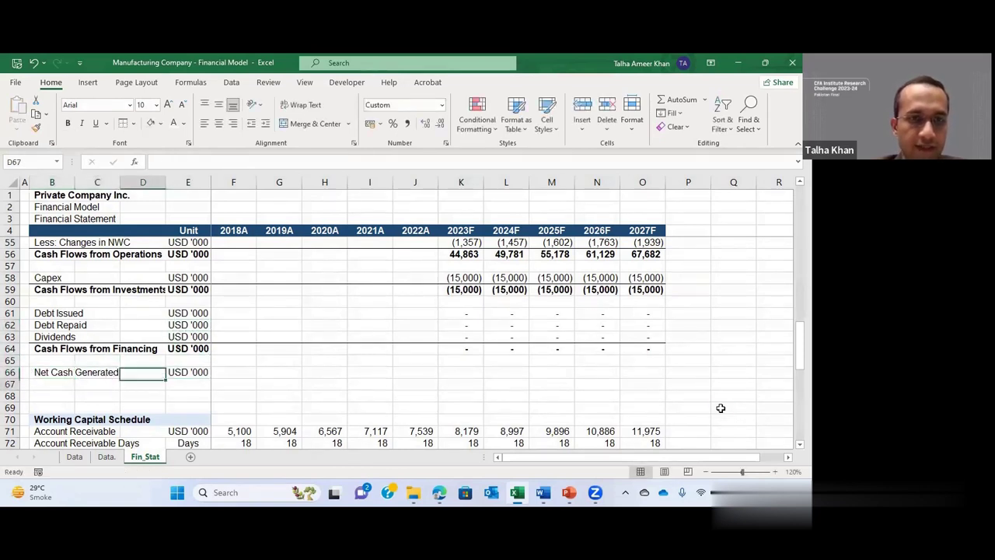
{"action": "key", "text": "Left"}
{"action": "key", "text": "shift+Right"}
{"action": "key", "text": "shift+Right"}
{"action": "key", "text": "shift+Right"}
{"action": "key", "text": "shift+Right"}
{"action": "key", "text": "shift+Right"}
{"action": "key", "text": "shift+Right"}
{"action": "key", "text": "shift+Right"}
{"action": "key", "text": "shift+Right"}
{"action": "key", "text": "shift+Right"}
{"action": "key", "text": "shift+Right"}
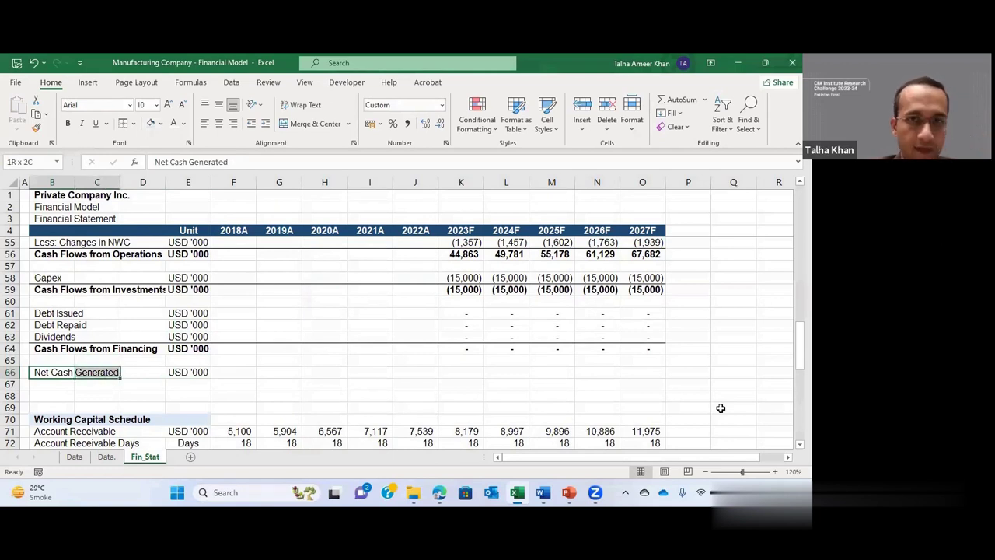
{"action": "key", "text": "shift+Right"}
{"action": "key", "text": "shift+Right"}
{"action": "key", "text": "shift+Right"}
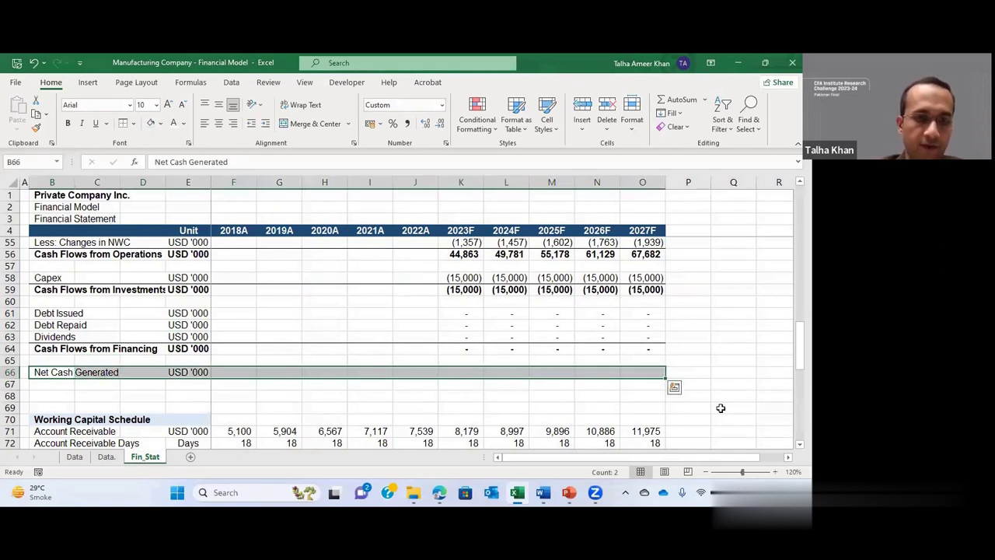
{"action": "key", "text": "ctrl+b"}
{"action": "key", "text": "alt+h"}
{"action": "key", "text": "b"}
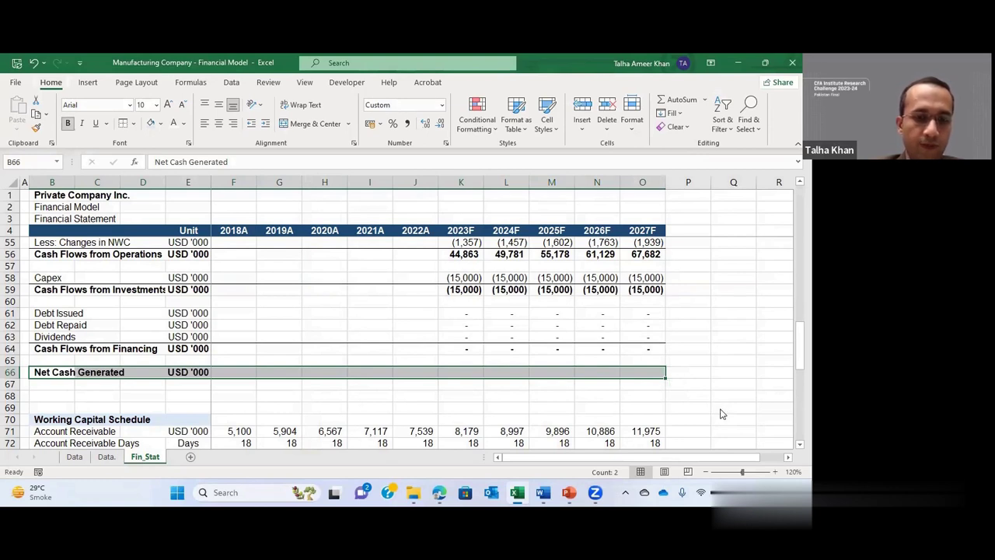
{"action": "key", "text": "p"}
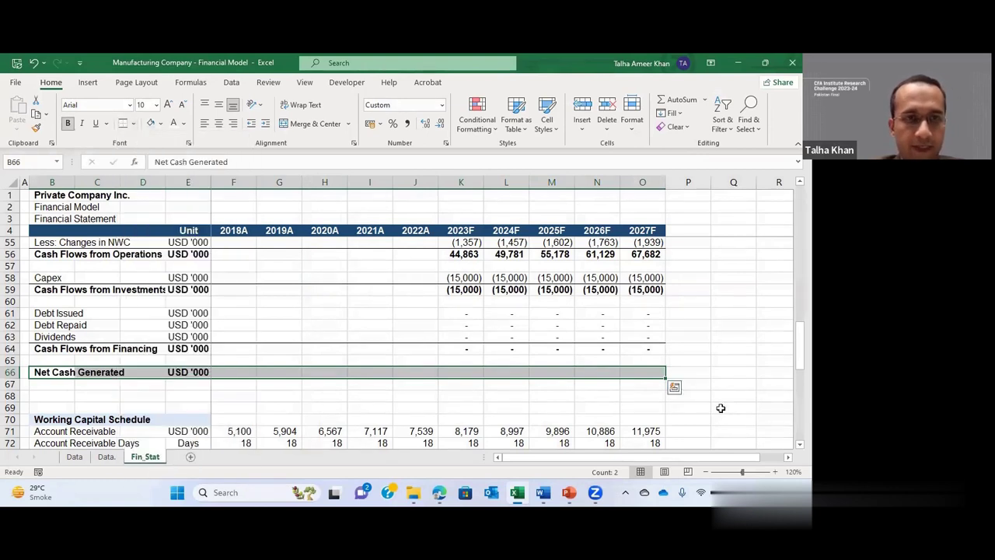
Step: Calculate the 2023F Net Cash Generated in K66 with =+K56+K59+K64, adding the operating, investment and financing cash flows
{"action": "key", "text": "Right"}
{"action": "key", "text": "Right"}
{"action": "key", "text": "Right"}
{"action": "key", "text": "Right"}
{"action": "key", "text": "Right"}
{"action": "key", "text": "Right"}
{"action": "key", "text": "Right"}
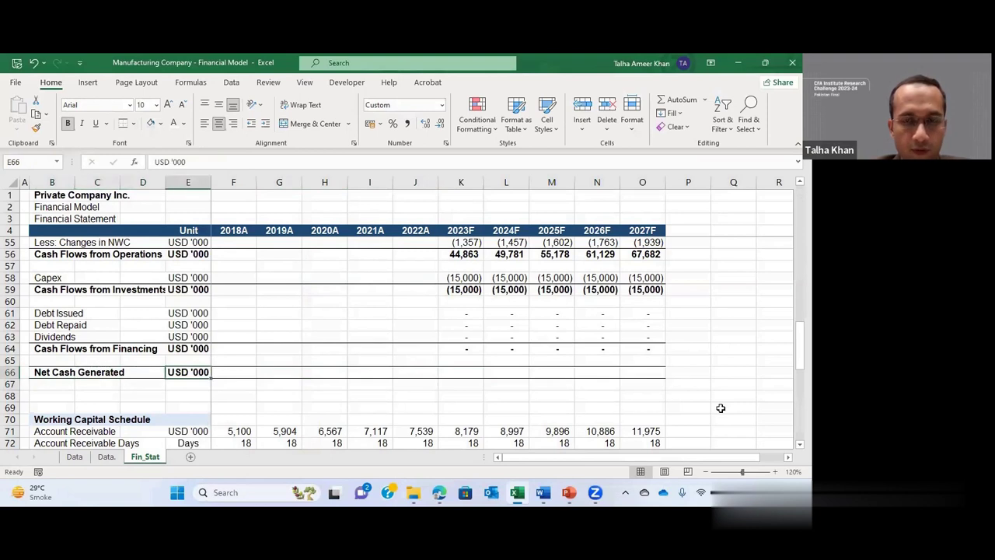
{"action": "key", "text": "Right"}
{"action": "key", "text": "Right"}
{"action": "type", "text": "+"}
{"action": "key", "text": "Up"}
{"action": "key", "text": "Up"}
{"action": "key", "text": "Up"}
{"action": "key", "text": "Up"}
{"action": "key", "text": "Up"}
{"action": "key", "text": "Up"}
{"action": "key", "text": "Up"}
{"action": "key", "text": "Up"}
{"action": "key", "text": "Up"}
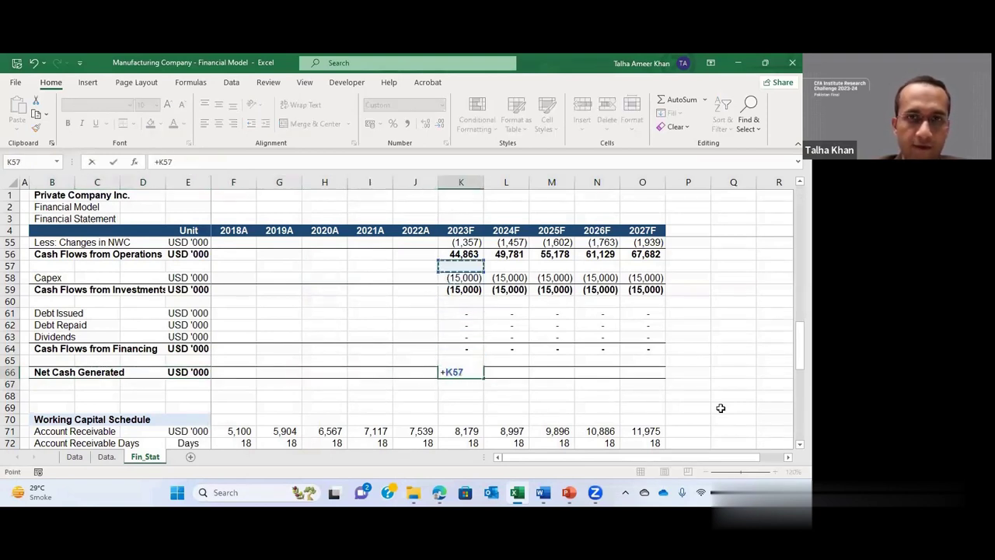
{"action": "key", "text": "Up"}
{"action": "type", "text": "+"}
{"action": "key", "text": "Up"}
{"action": "key", "text": "Up"}
{"action": "key", "text": "Up"}
{"action": "key", "text": "Up"}
{"action": "key", "text": "Up"}
{"action": "key", "text": "Up"}
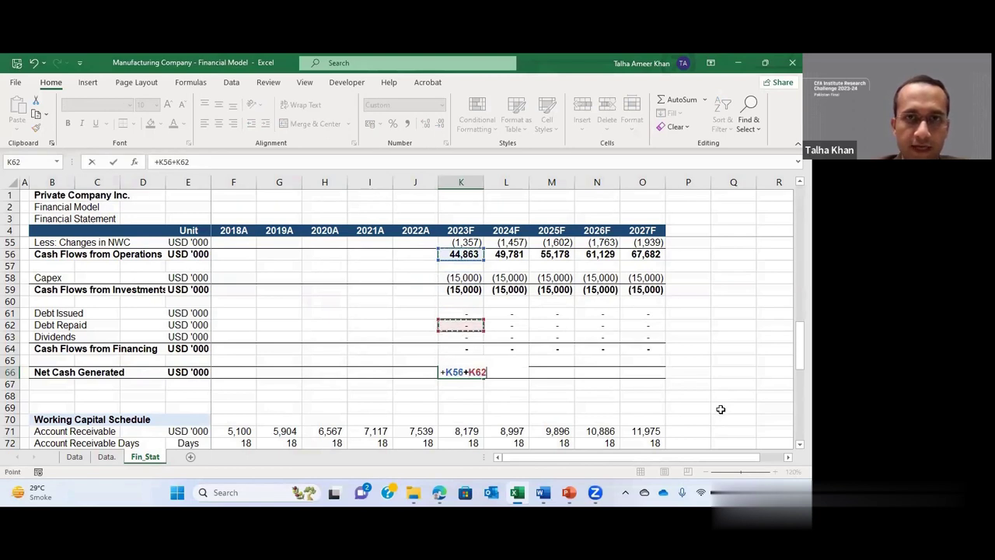
{"action": "type", "text": "+"}
{"action": "key", "text": "Up"}
{"action": "key", "text": "Up"}
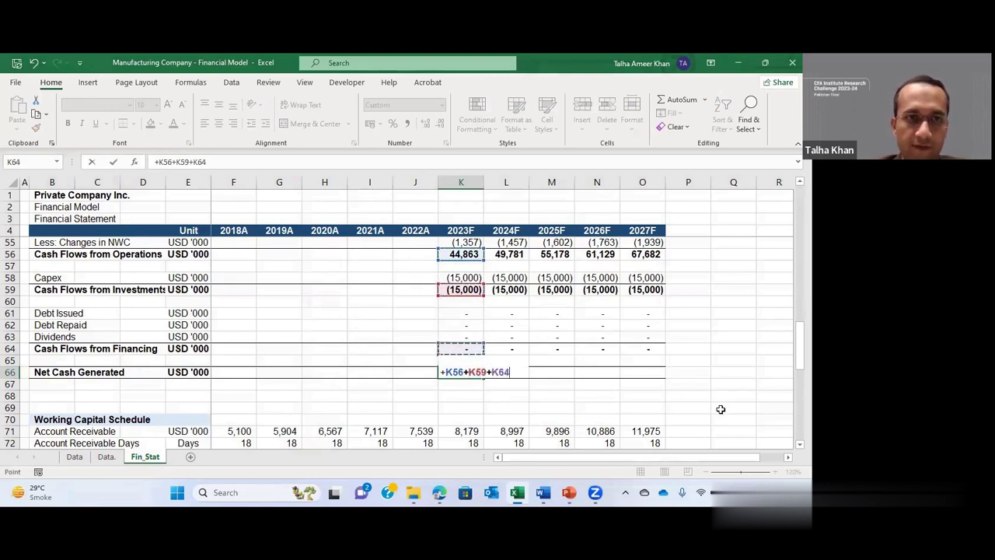
{"action": "key", "text": "Return"}
Step: Fill the Net Cash Generated formula from K66 across to 2027F in O66
{"action": "key", "text": "Up"}
{"action": "key", "text": "shift+Right"}
{"action": "key", "text": "shift+Right"}
{"action": "key", "text": "shift+Right"}
{"action": "key", "text": "shift+Right"}
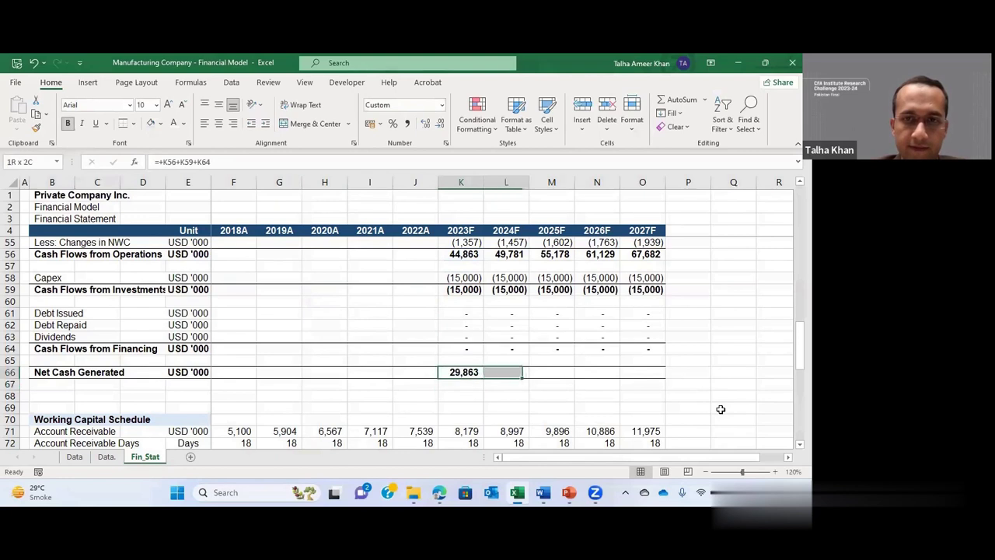
{"action": "key", "text": "ctrl+r"}
Step: Label B67 as Add: Beginning Balance, directly below Net Cash Generated
{"action": "key", "text": "Down"}
{"action": "key", "text": "Down"}
{"action": "key", "text": "Left"}
{"action": "key", "text": "Left"}
{"action": "key", "text": "Left"}
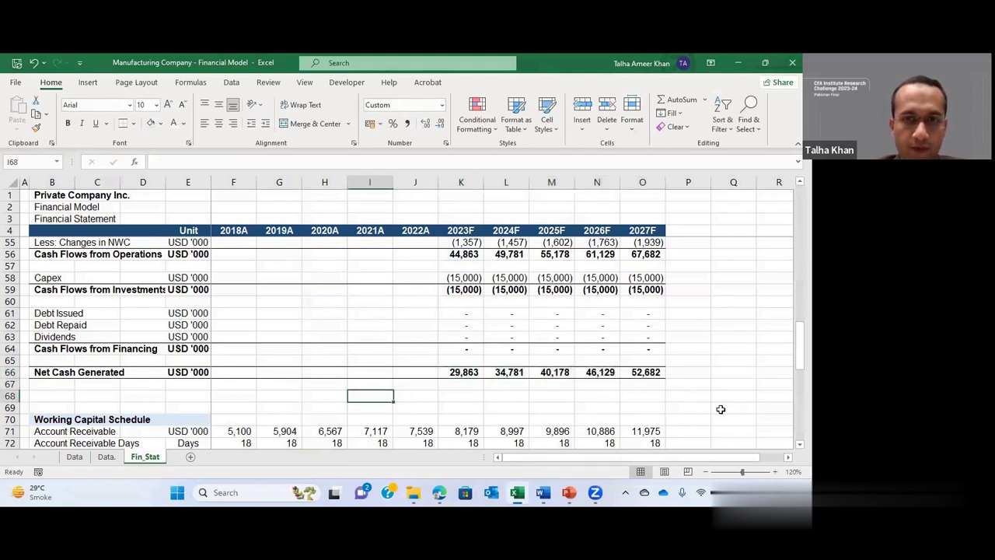
{"action": "key", "text": "Left"}
{"action": "key", "text": "Left"}
{"action": "key", "text": "Left"}
{"action": "key", "text": "Left"}
{"action": "key", "text": "Up"}
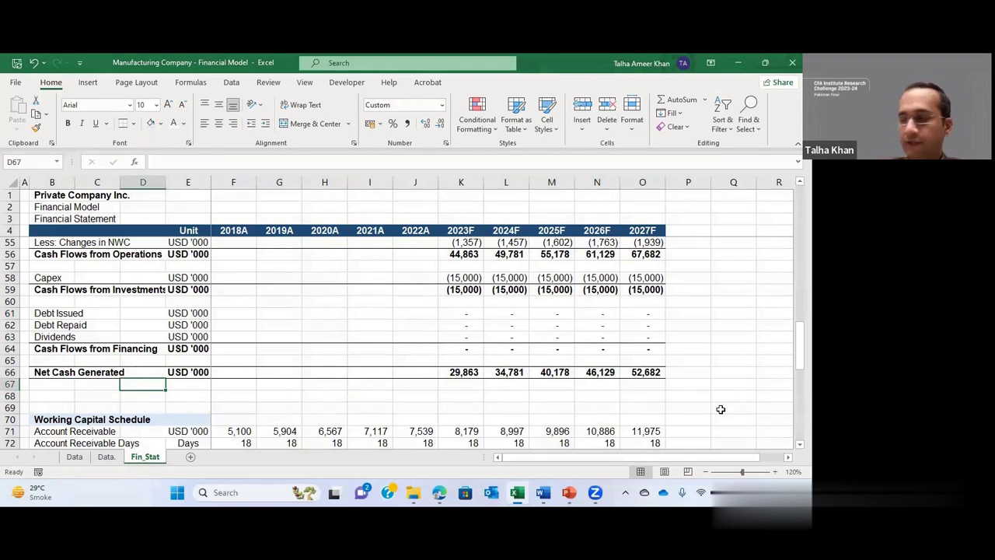
{"action": "key", "text": "Left"}
{"action": "key", "text": "Left"}
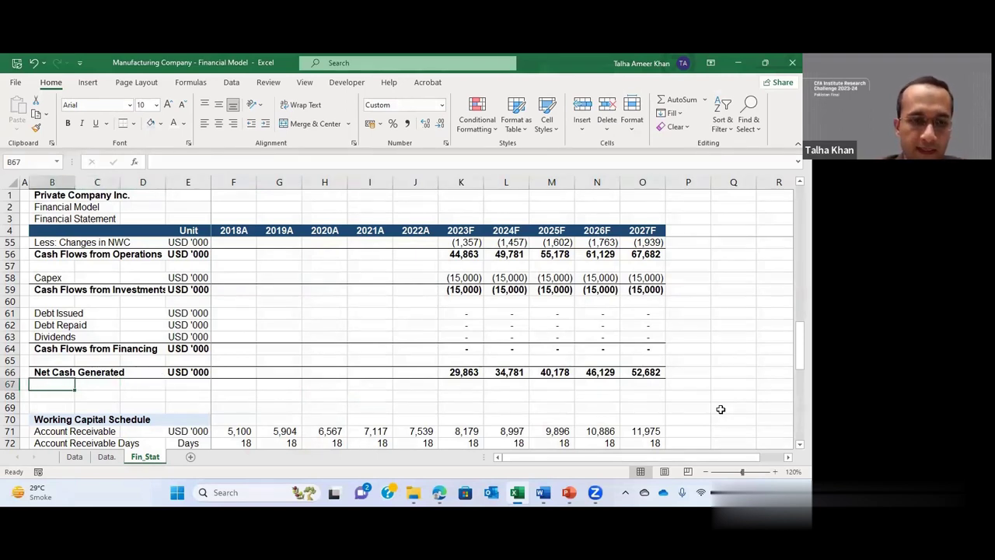
{"action": "type", "text": "Add"}
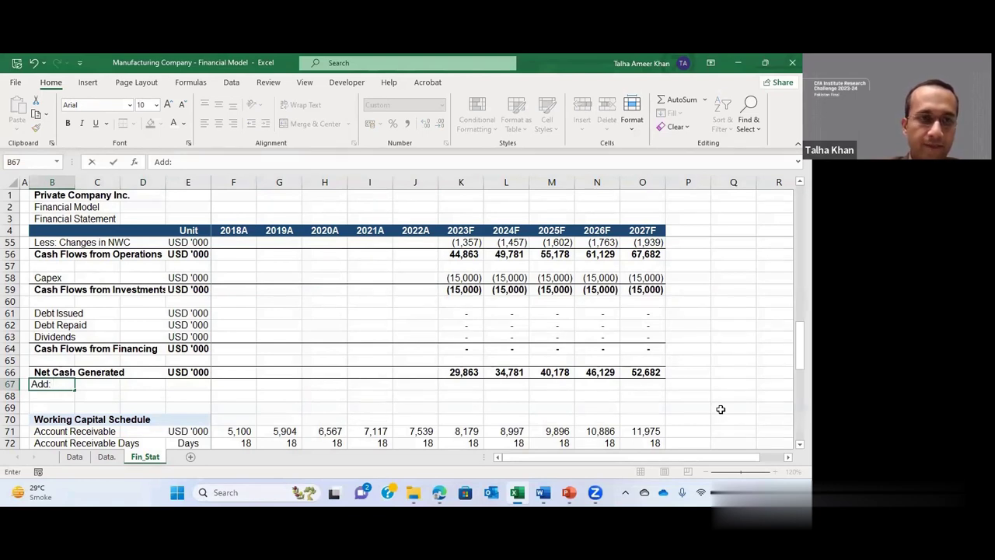
{"action": "type", "text": ": B"}
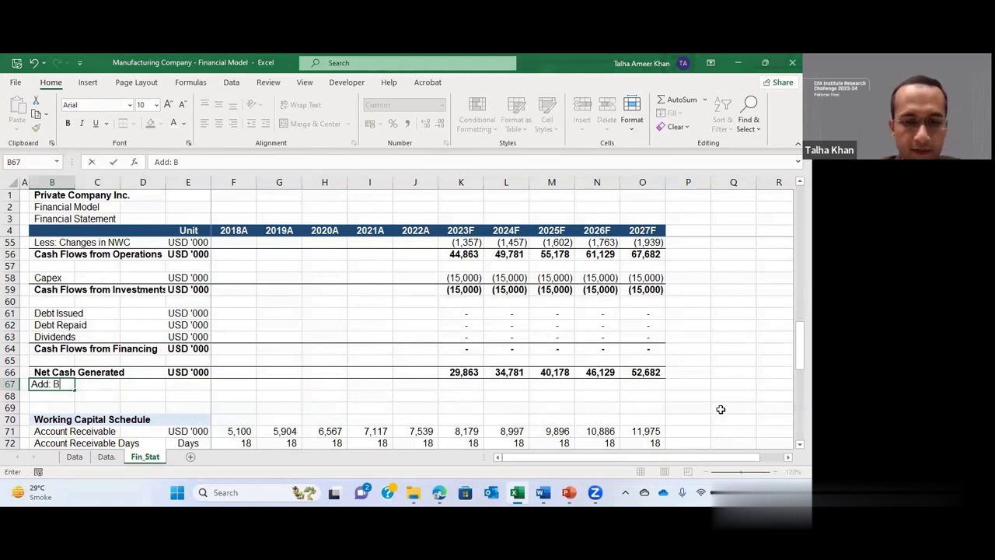
{"action": "type", "text": "Beg"}
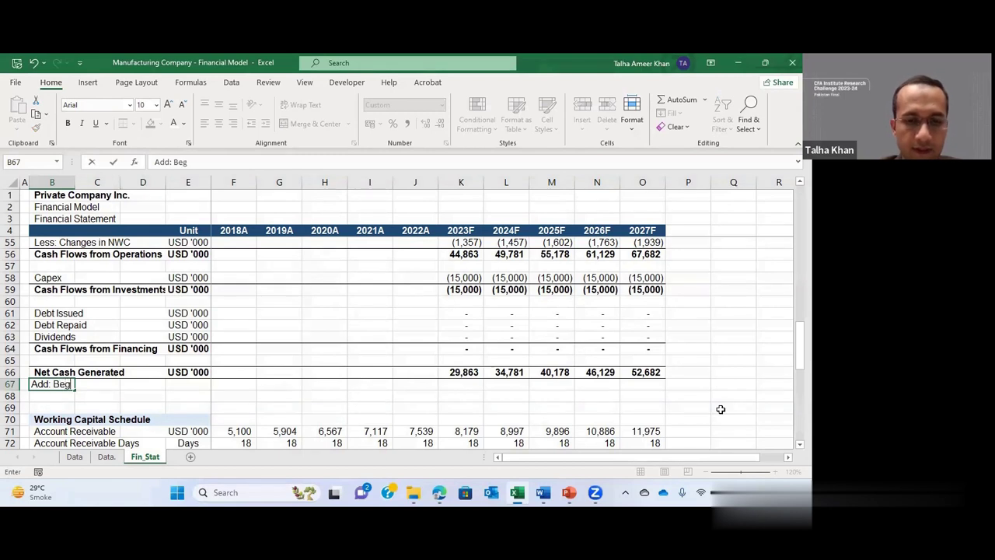
{"action": "type", "text": "inning "}
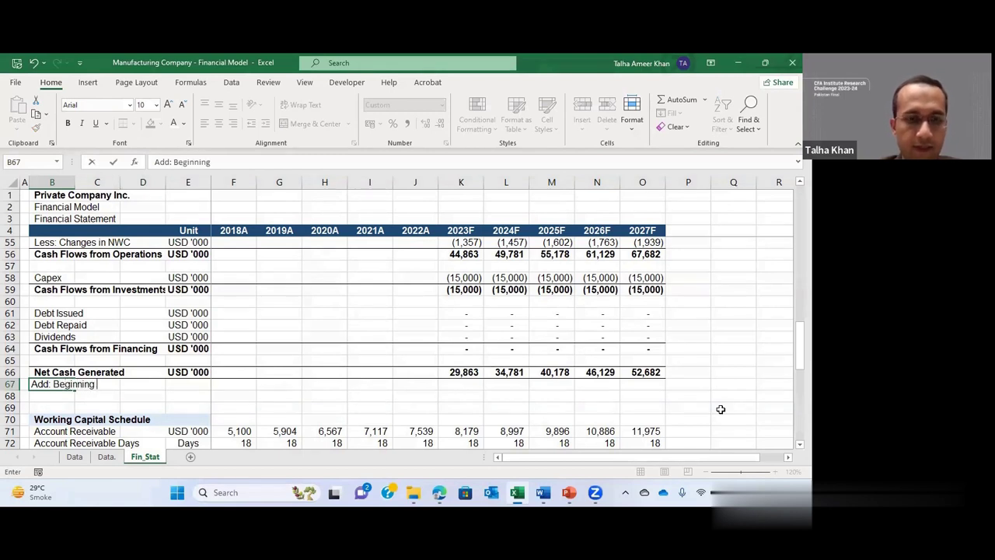
{"action": "type", "text": "Balance"}
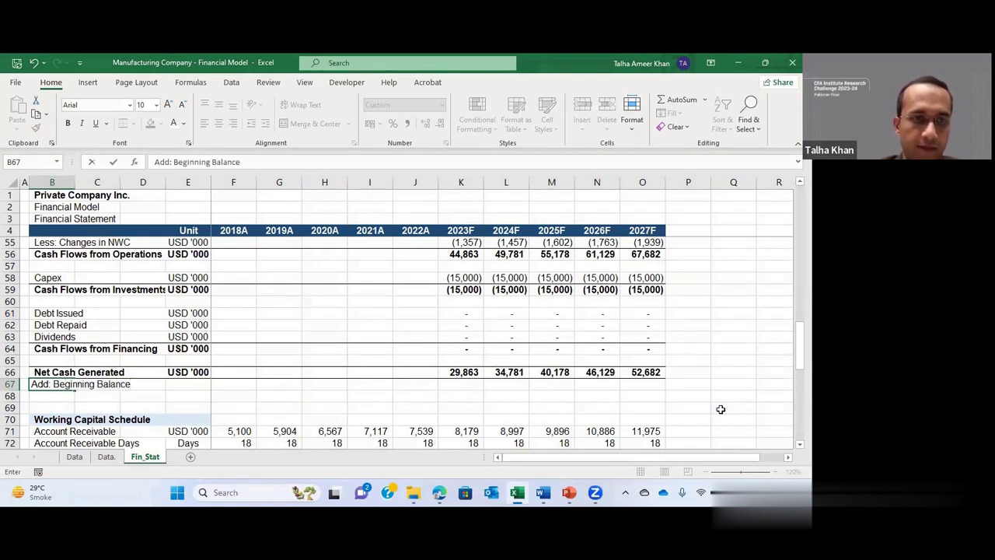
{"action": "key", "text": "Tab"}
Step: Set the 2023F Beginning Balance in K67 to the 2022A balance sheet cash with +J30
{"action": "key", "text": "Right"}
{"action": "key", "text": "Right"}
{"action": "key", "text": "Right"}
{"action": "key", "text": "Right"}
{"action": "key", "text": "Right"}
{"action": "key", "text": "Right"}
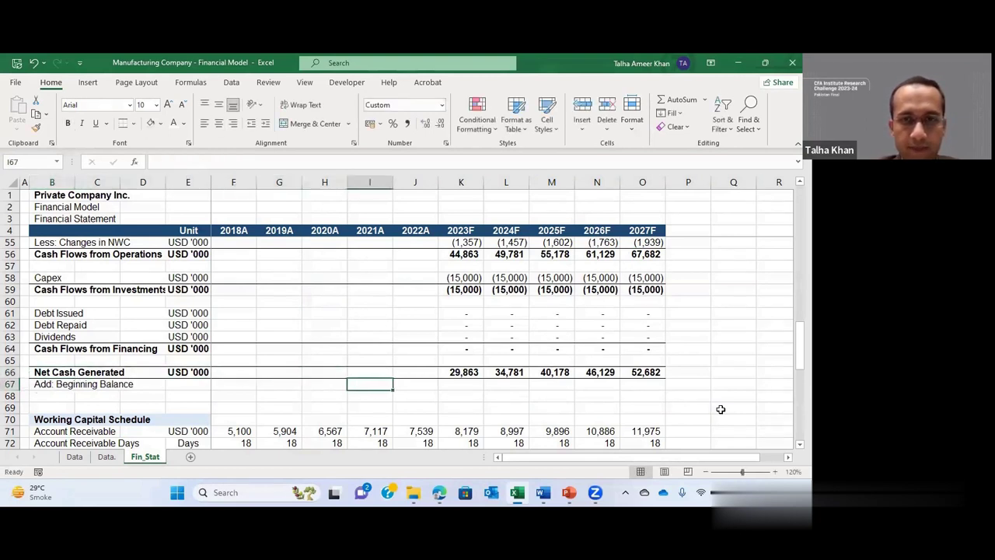
{"action": "key", "text": "Right"}
{"action": "key", "text": "Right"}
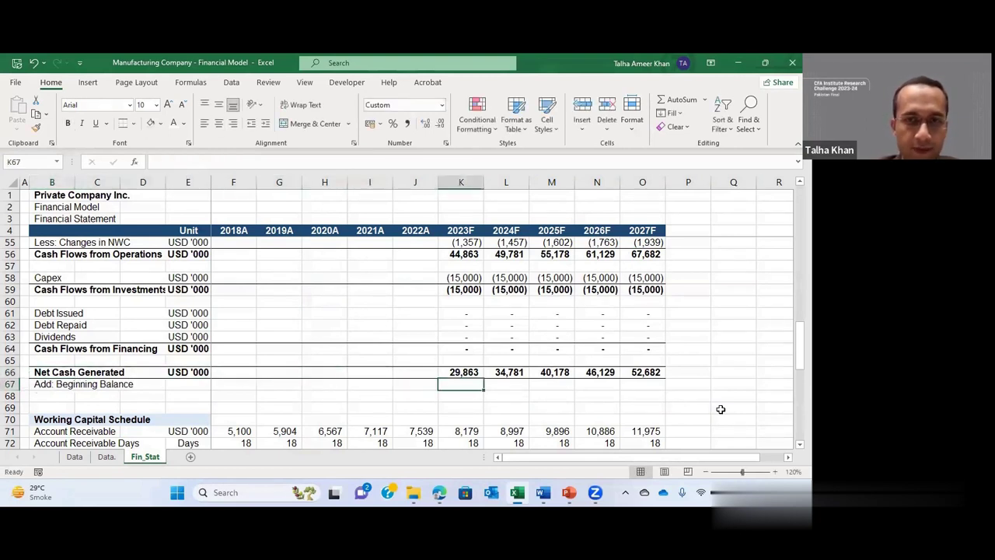
{"action": "type", "text": "+"}
{"action": "key", "text": "Up"}
{"action": "key", "text": "Up"}
{"action": "key", "text": "Up"}
{"action": "key", "text": "Up"}
{"action": "key", "text": "Up"}
{"action": "key", "text": "Up"}
{"action": "key", "text": "Up"}
{"action": "key", "text": "Up"}
{"action": "key", "text": "Up"}
{"action": "key", "text": "Up"}
{"action": "key", "text": "Up"}
{"action": "key", "text": "Up"}
{"action": "key", "text": "Up"}
{"action": "key", "text": "Up"}
{"action": "key", "text": "Up"}
{"action": "key", "text": "Up"}
{"action": "key", "text": "Up"}
{"action": "key", "text": "Up"}
{"action": "key", "text": "Up"}
{"action": "key", "text": "Up"}
{"action": "key", "text": "Up"}
{"action": "key", "text": "Up"}
{"action": "key", "text": "Up"}
{"action": "key", "text": "Up"}
{"action": "key", "text": "Up"}
{"action": "key", "text": "Up"}
{"action": "key", "text": "Up"}
{"action": "key", "text": "Up"}
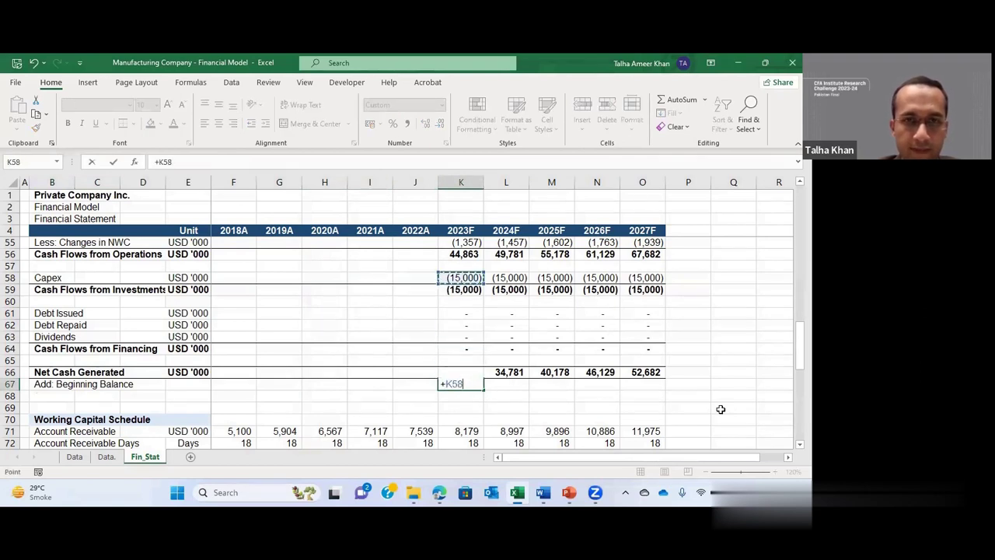
{"action": "key", "text": "Left"}
{"action": "key", "text": "Up"}
{"action": "key", "text": "Up"}
{"action": "key", "text": "Up"}
{"action": "key", "text": "Up"}
{"action": "key", "text": "Up"}
{"action": "key", "text": "Up"}
{"action": "key", "text": "Up"}
{"action": "key", "text": "Up"}
{"action": "key", "text": "Up"}
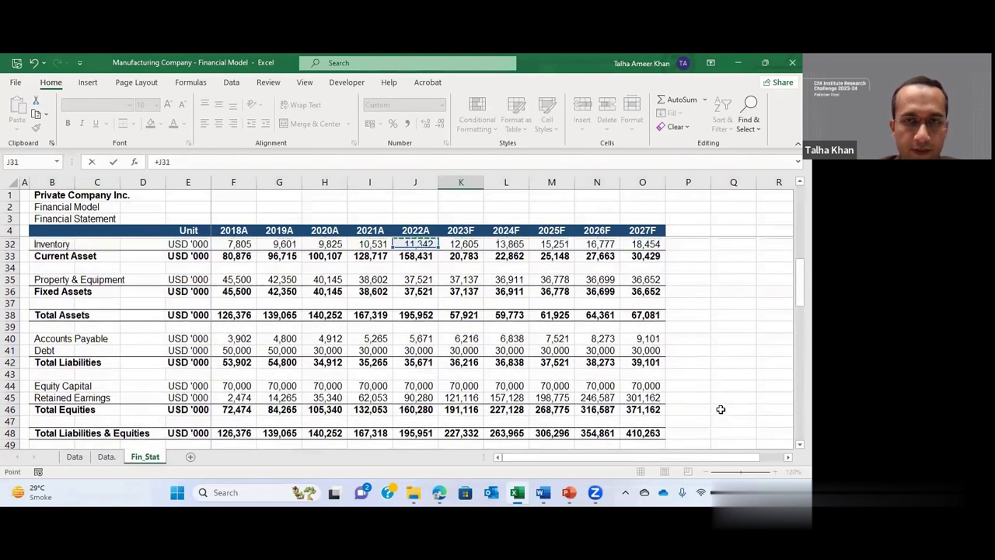
{"action": "key", "text": "Up"}
{"action": "key", "text": "Up"}
{"action": "key", "text": "Down"}
{"action": "key", "text": "Down"}
{"action": "key", "text": "Down"}
{"action": "key", "text": "Down"}
{"action": "key", "text": "Down"}
{"action": "key", "text": "Down"}
{"action": "key", "text": "Down"}
{"action": "key", "text": "Down"}
{"action": "key", "text": "Down"}
{"action": "key", "text": "Down"}
{"action": "key", "text": "Down"}
{"action": "key", "text": "Up"}
{"action": "key", "text": "Up"}
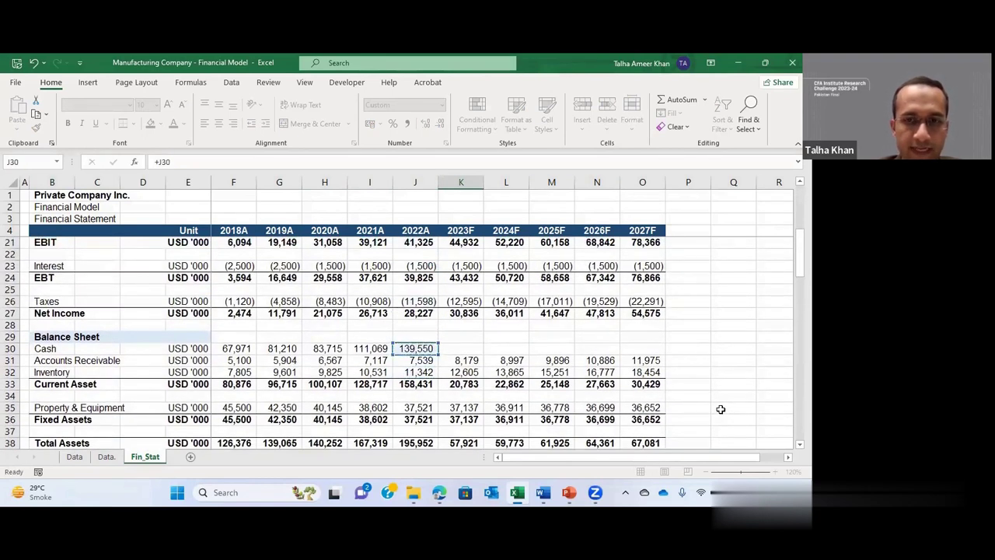
{"action": "key", "text": "Return"}
Step: Label B68 as Ending Balance, directly below Add: Beginning Balance
{"action": "key", "text": "Return"}
{"action": "key", "text": "Up"}
{"action": "key", "text": "Left"}
{"action": "key", "text": "Left"}
{"action": "key", "text": "Left"}
{"action": "key", "text": "Left"}
{"action": "key", "text": "Left"}
{"action": "key", "text": "Left"}
{"action": "key", "text": "Left"}
{"action": "key", "text": "Left"}
{"action": "key", "text": "Left"}
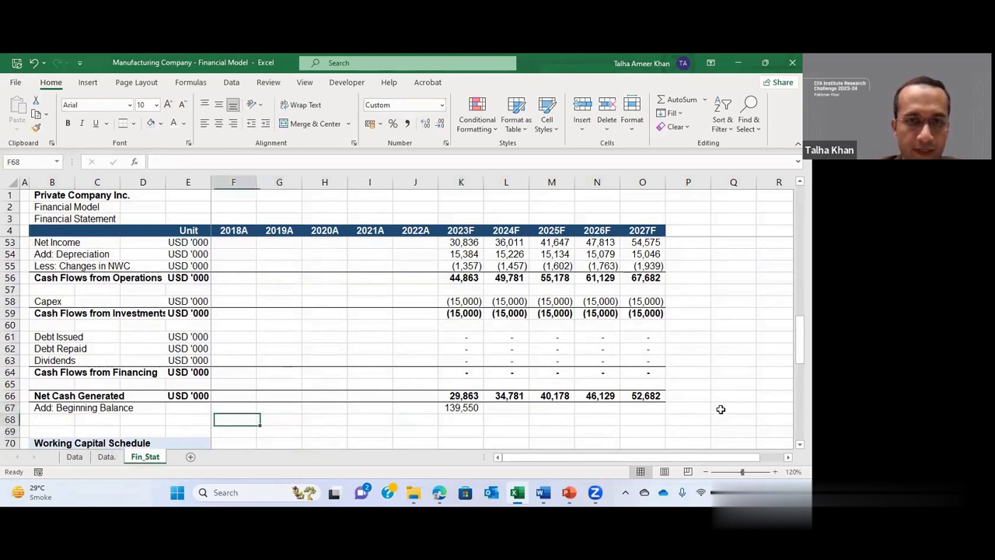
{"action": "type", "text": "Ending Balance"}
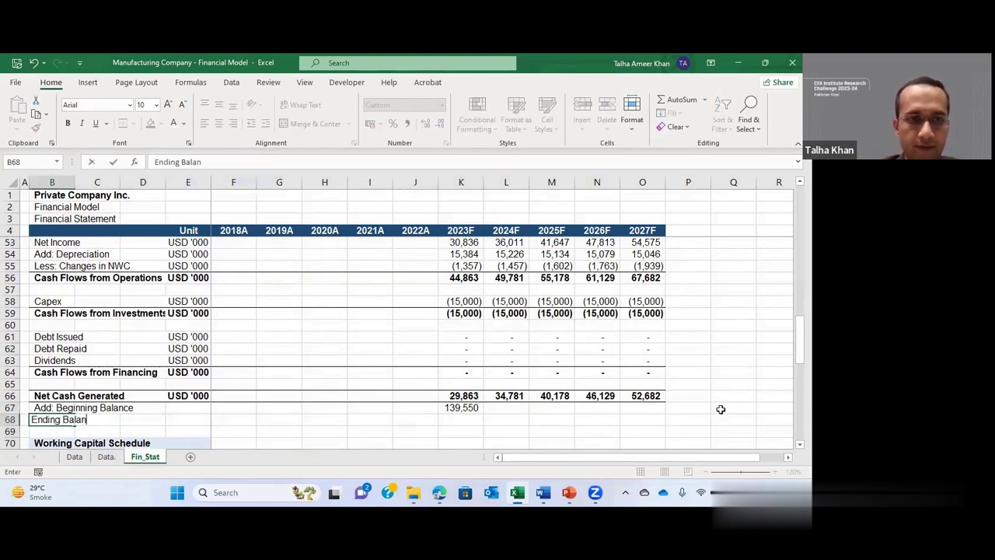
{"action": "key", "text": "Return"}
Step: Make the Ending Balance row B68:O68 bold and add a top border
{"action": "left_click_drag", "start_coordinate": [55, 420], "coordinate": [614, 420]}
{"action": "key", "text": "ctrl+b"}
{"action": "left_click", "coordinate": [132, 122]}
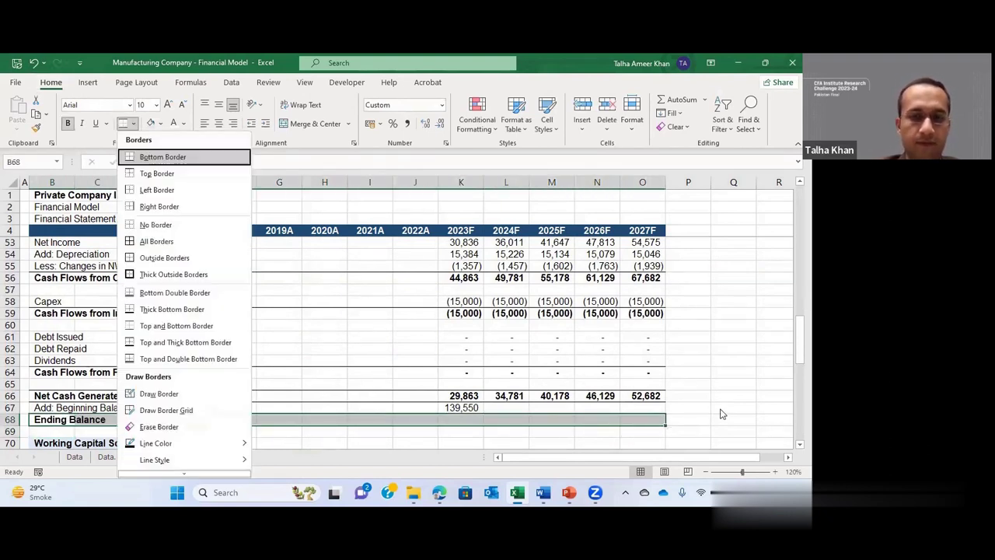
{"action": "left_click", "coordinate": [167, 172]}
Step: Calculate the 2023F Ending Balance in K68 with =SUM(K66:K67), adding net cash generated and the beginning balance
{"action": "left_click", "coordinate": [97, 420]}
{"action": "key", "text": "Right"}
{"action": "key", "text": "Right"}
{"action": "key", "text": "Right"}
{"action": "key", "text": "Right"}
{"action": "key", "text": "Right"}
{"action": "key", "text": "Right"}
{"action": "key", "text": "Right"}
{"action": "key", "text": "Right"}
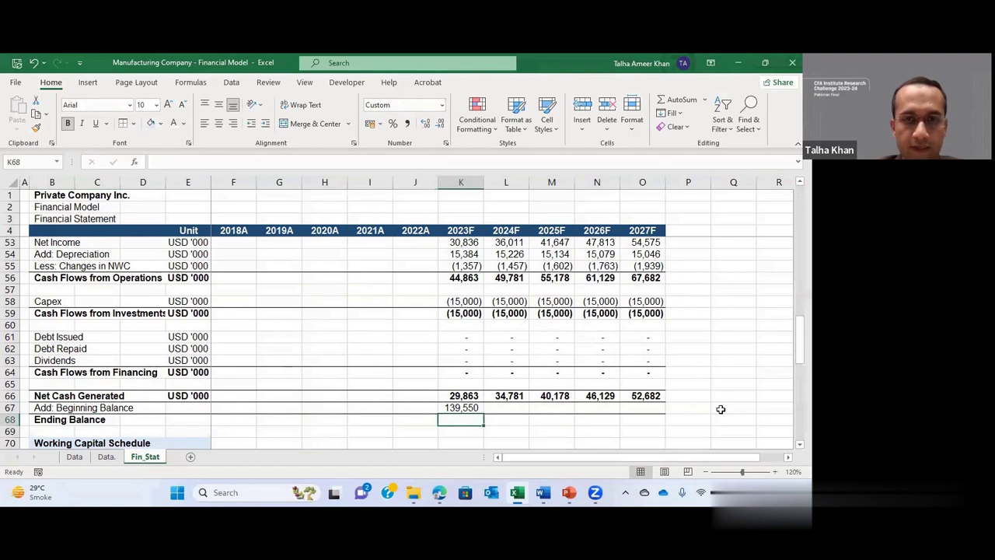
{"action": "key", "text": "alt+equal"}
{"action": "key", "text": "Return"}
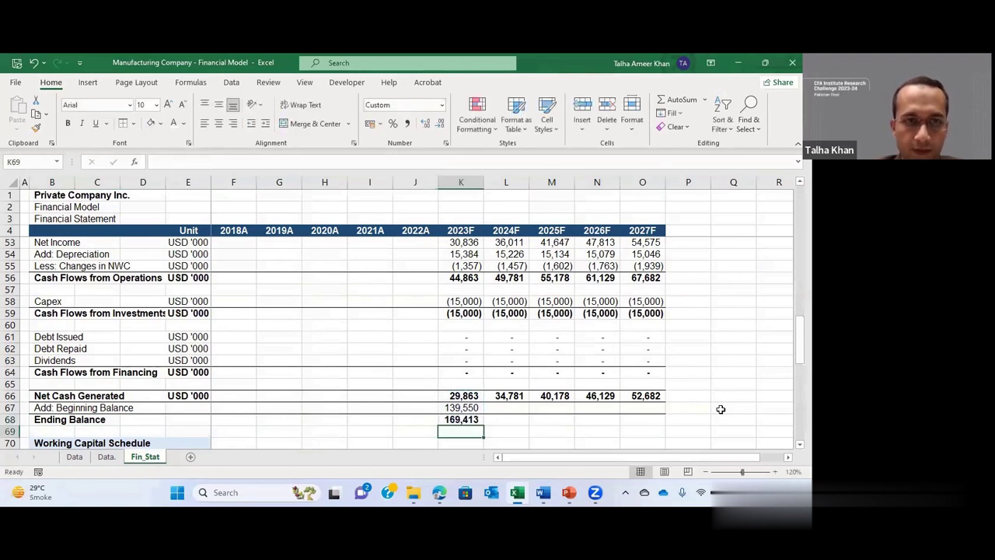
Step: Link the 2024F Beginning Balance in L67 to K68 and calculate the Ending Balance in L68 with =SUM(L66:L67)
{"action": "key", "text": "Up"}
{"action": "key", "text": "Right"}
{"action": "key", "text": "Left"}
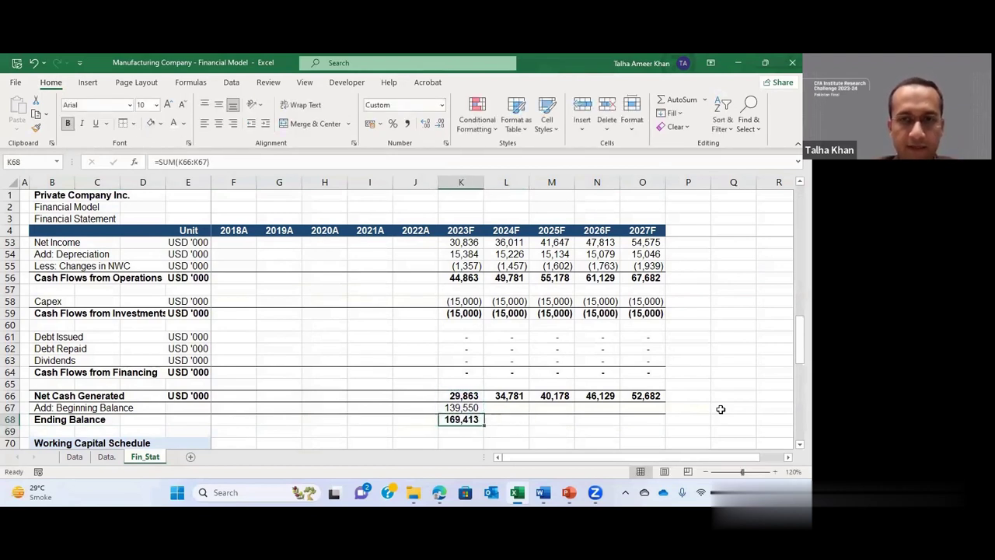
{"action": "key", "text": "Up"}
{"action": "key", "text": "Right"}
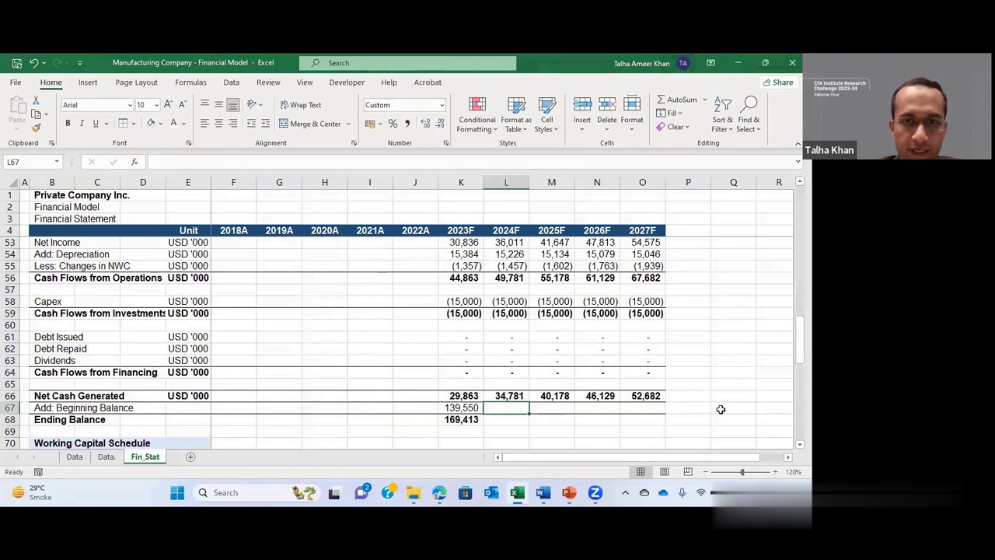
{"action": "type", "text": "+"}
{"action": "key", "text": "Left"}
{"action": "key", "text": "Down"}
{"action": "key", "text": "Return"}
{"action": "key", "text": "alt+equal"}
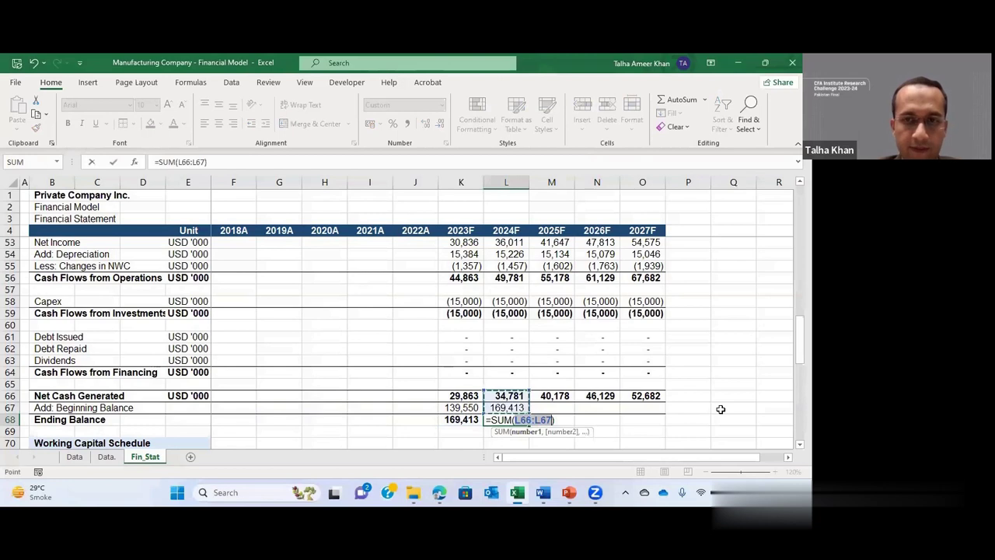
{"action": "key", "text": "Return"}
Step: Fill the Beginning and Ending Balance formulas from L67:L68 across to 2027F in column O
{"action": "key", "text": "Up"}
{"action": "key", "text": "Up"}
{"action": "key", "text": "shift+Down"}
{"action": "key", "text": "shift+Right"}
{"action": "key", "text": "shift+Right"}
{"action": "key", "text": "shift+Right"}
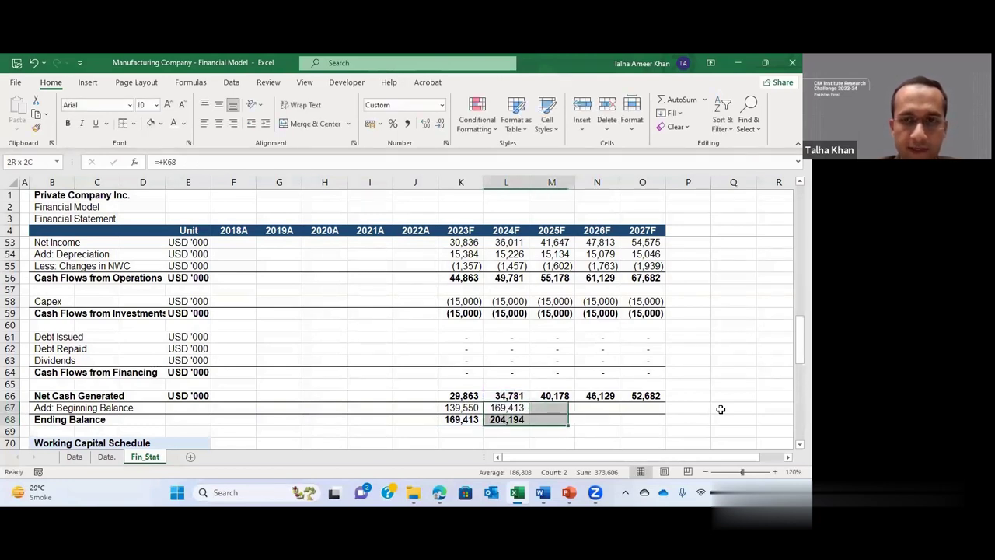
{"action": "key", "text": "ctrl+r"}
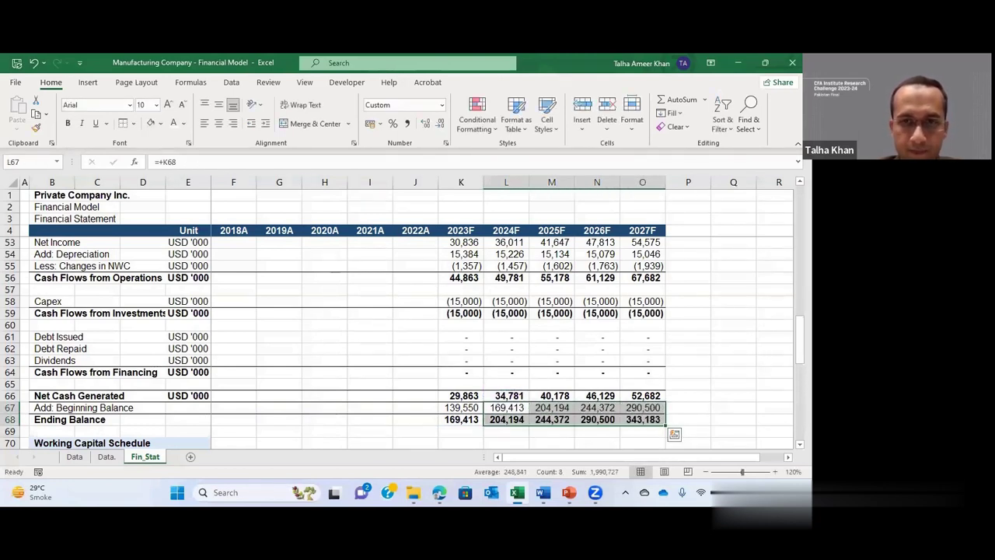
Step: Link the 2023F balance sheet Cash in K30 to the cash flow statement's Ending Balance with =K68
{"action": "scroll", "coordinate": [463, 420], "scroll_direction": "up", "scroll_amount": 10}
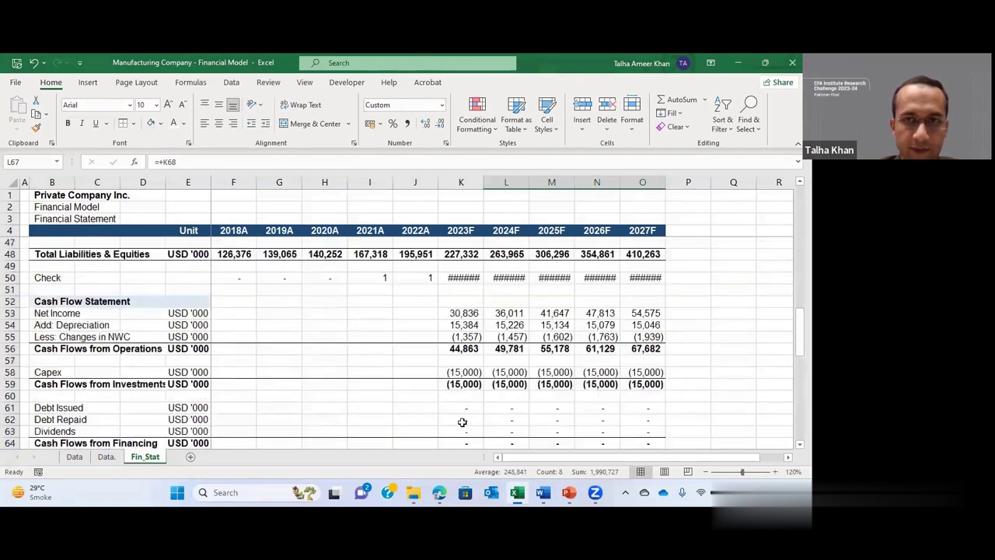
{"action": "scroll", "coordinate": [462, 420], "scroll_direction": "up", "scroll_amount": 3}
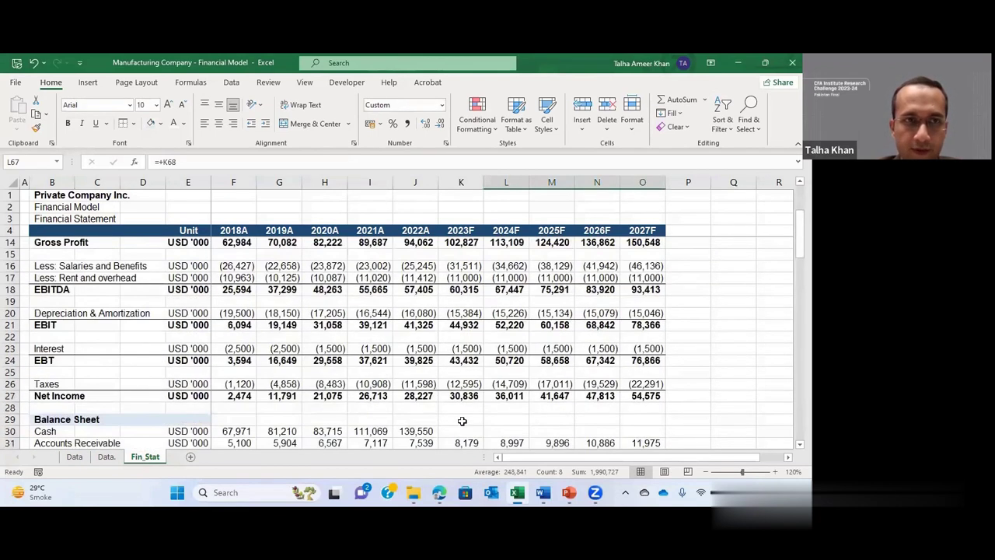
{"action": "scroll", "coordinate": [462, 421], "scroll_direction": "down", "scroll_amount": 3}
{"action": "left_click", "coordinate": [462, 327]}
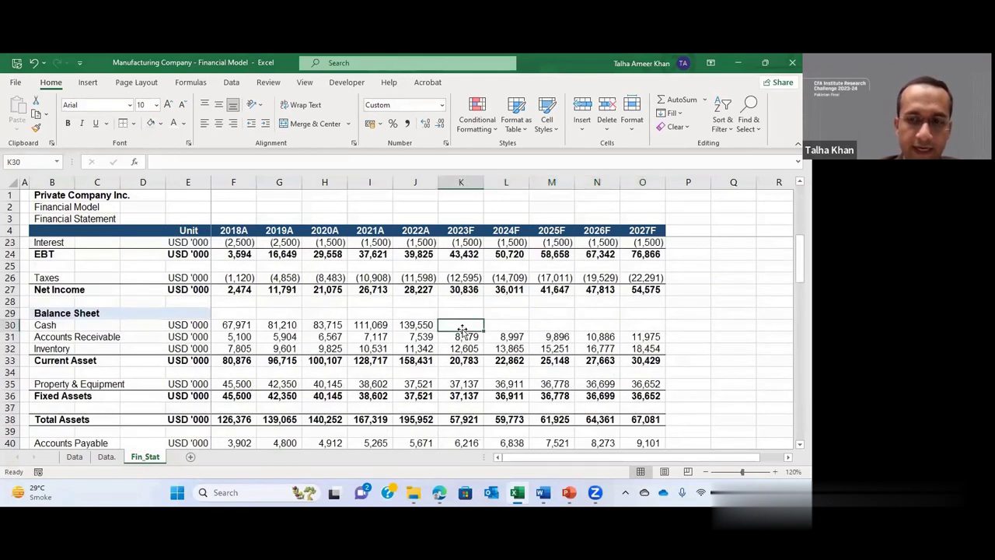
{"action": "type", "text": "="}
{"action": "key", "text": "Down"}
{"action": "key", "text": "Down"}
{"action": "key", "text": "Down"}
{"action": "key", "text": "Down"}
{"action": "key", "text": "Down"}
{"action": "key", "text": "Down"}
{"action": "key", "text": "Down"}
{"action": "key", "text": "Down"}
{"action": "key", "text": "Down"}
{"action": "key", "text": "Down"}
{"action": "key", "text": "Down"}
{"action": "key", "text": "Down"}
{"action": "key", "text": "Down"}
{"action": "key", "text": "Down"}
{"action": "key", "text": "Down"}
{"action": "key", "text": "Down"}
{"action": "key", "text": "Down"}
{"action": "key", "text": "Down"}
{"action": "key", "text": "Down"}
{"action": "key", "text": "Down"}
{"action": "key", "text": "Down"}
{"action": "key", "text": "Down"}
{"action": "key", "text": "Down"}
{"action": "key", "text": "Down"}
{"action": "key", "text": "Down"}
{"action": "key", "text": "Down"}
{"action": "key", "text": "Down"}
{"action": "key", "text": "Down"}
{"action": "key", "text": "Down"}
{"action": "key", "text": "Down"}
{"action": "key", "text": "Down"}
{"action": "key", "text": "Up"}
{"action": "key", "text": "Up"}
{"action": "key", "text": "ctrl+Return"}
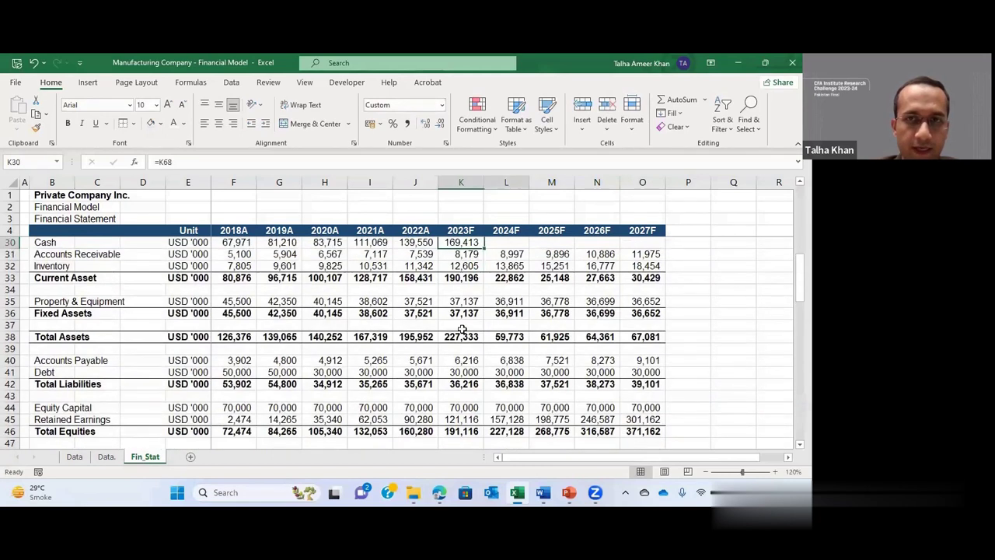
Step: Fill the Cash formula from K30 across to 2027F in O30, and inspect the 2023F balance check in K50
{"action": "key", "text": "shift+Right"}
{"action": "key", "text": "shift+Right"}
{"action": "key", "text": "shift+Right"}
{"action": "key", "text": "shift+Right"}
{"action": "key", "text": "ctrl+r"}
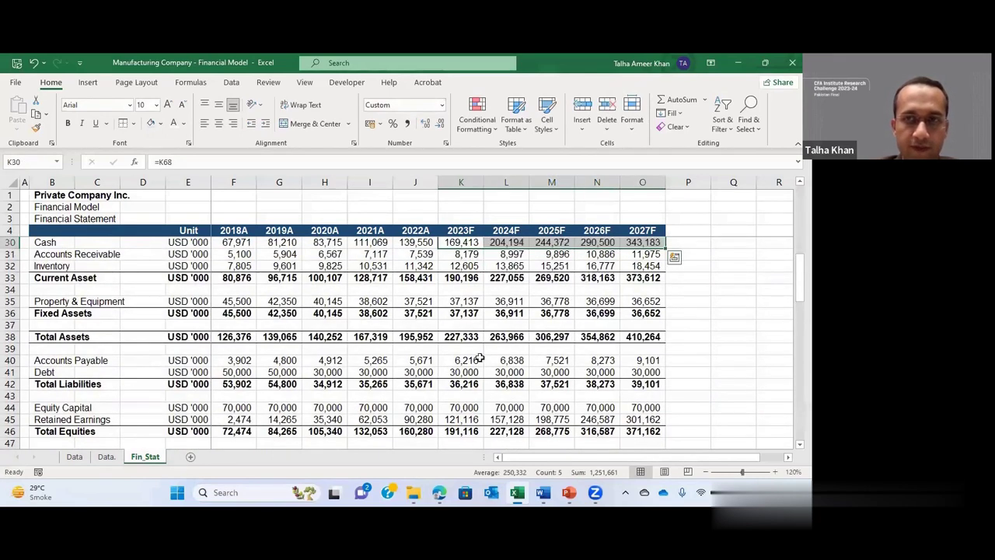
{"action": "scroll", "coordinate": [479, 357], "scroll_direction": "down", "scroll_amount": 3}
{"action": "left_click", "coordinate": [476, 372]}
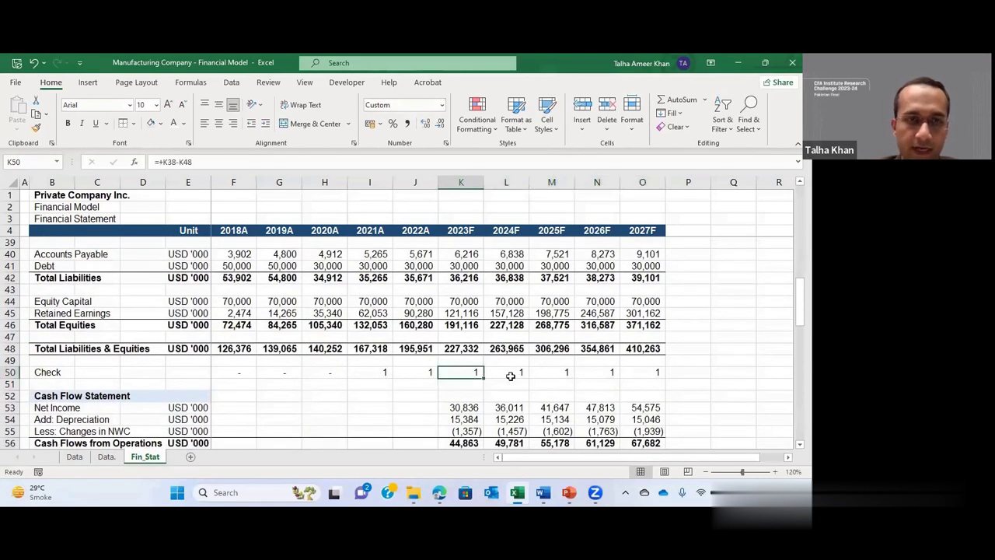
Step: Review the cash flow statement rows from the balance check down to Dividends in the 2023F column
{"action": "key", "text": "Down"}
{"action": "key", "text": "Down"}
{"action": "key", "text": "Down"}
{"action": "key", "text": "Down"}
{"action": "key", "text": "Down"}
{"action": "key", "text": "Down"}
{"action": "key", "text": "Down"}
{"action": "key", "text": "Down"}
{"action": "key", "text": "Down"}
{"action": "key", "text": "Down"}
{"action": "key", "text": "Down"}
{"action": "key", "text": "Down"}
{"action": "key", "text": "Down"}
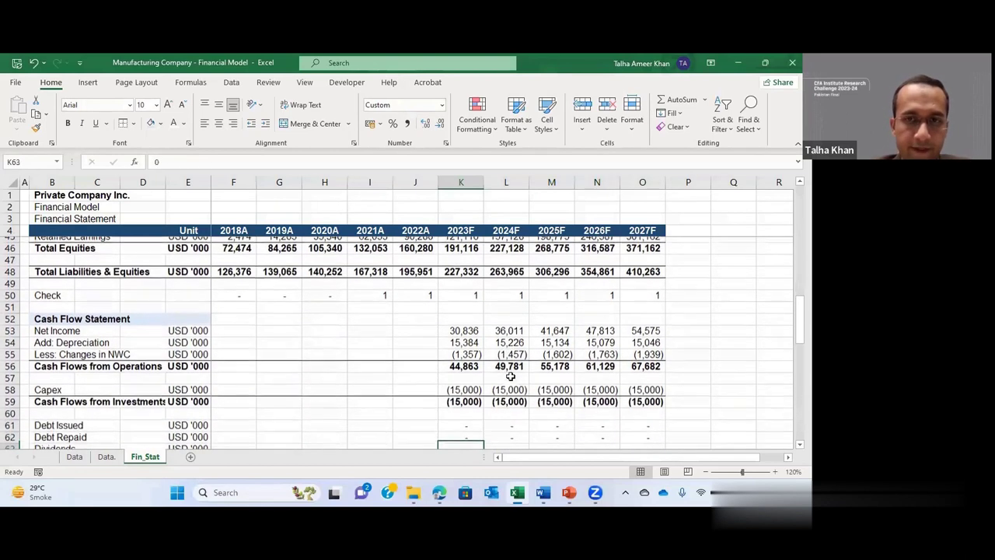
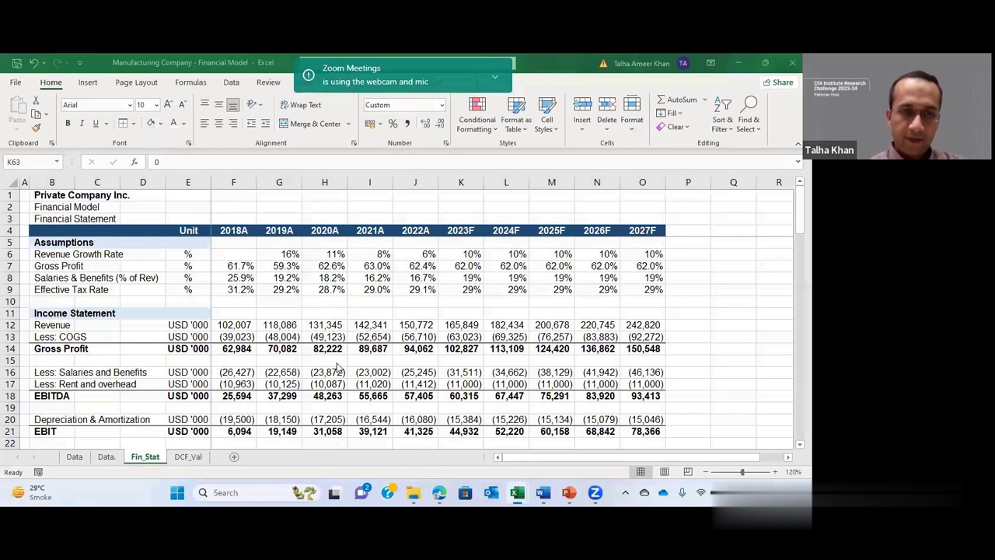
Step: Open the DCF_Val sheet and examine the 2023F Free Cash Flows to the Firm formula and the Perpetual Growth Rate assumption
{"action": "left_click", "coordinate": [194, 458]}
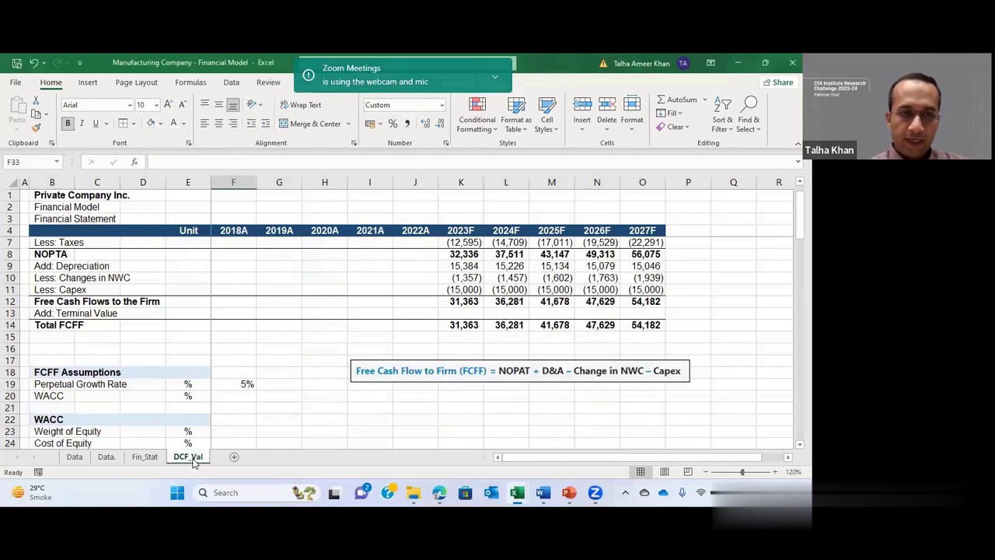
{"action": "scroll", "coordinate": [249, 388], "scroll_direction": "up", "scroll_amount": 1}
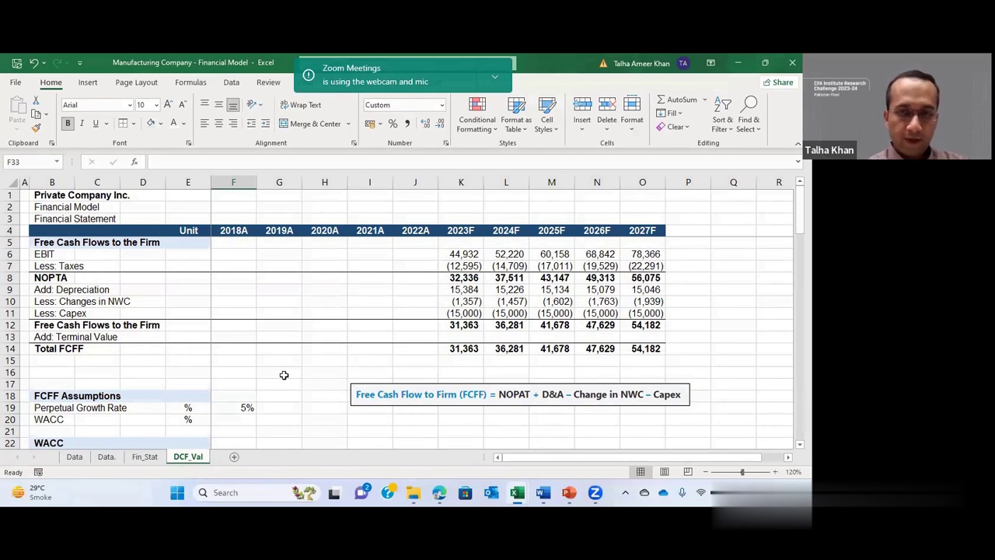
{"action": "left_click", "coordinate": [454, 322]}
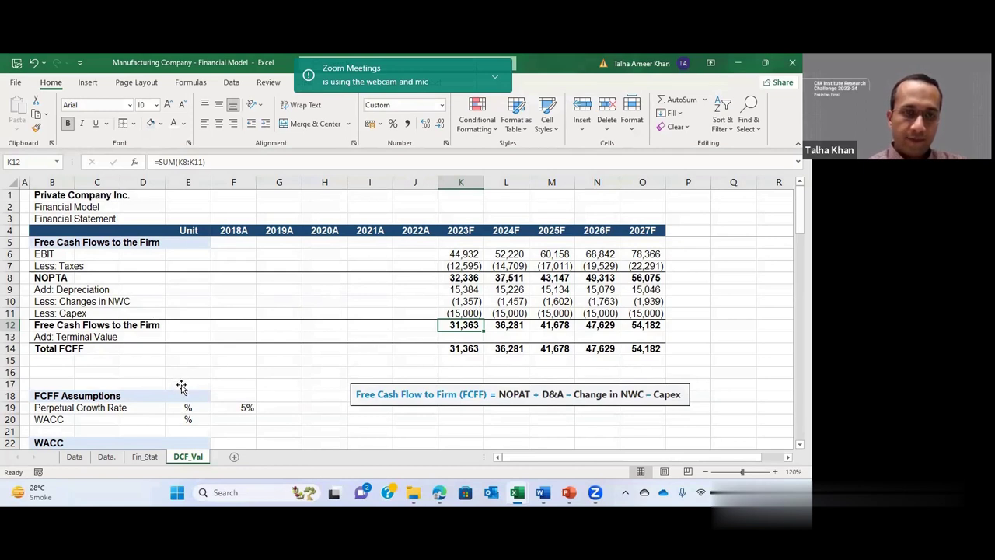
{"action": "scroll", "coordinate": [178, 383], "scroll_direction": "down", "scroll_amount": 3}
{"action": "scroll", "coordinate": [178, 385], "scroll_direction": "up", "scroll_amount": 2}
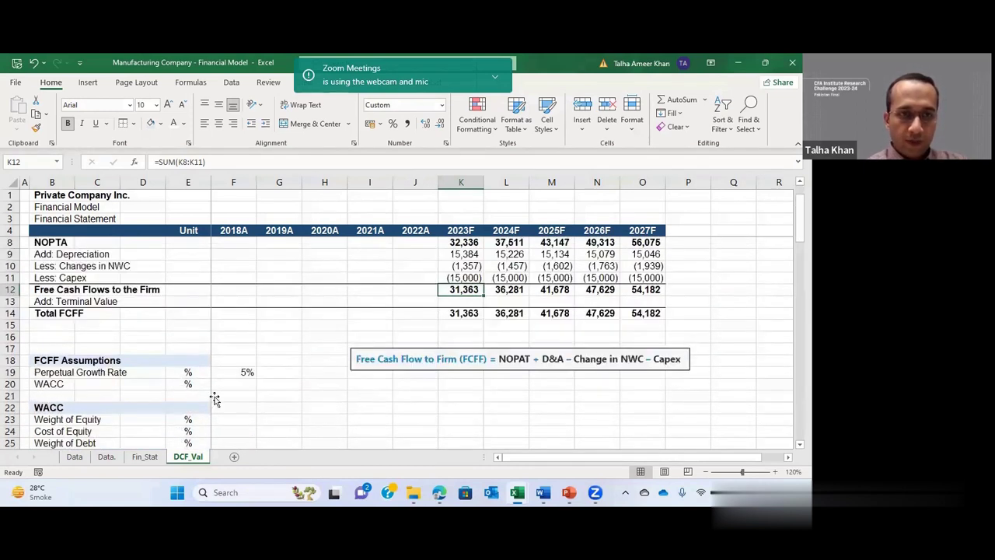
{"action": "left_click", "coordinate": [238, 374]}
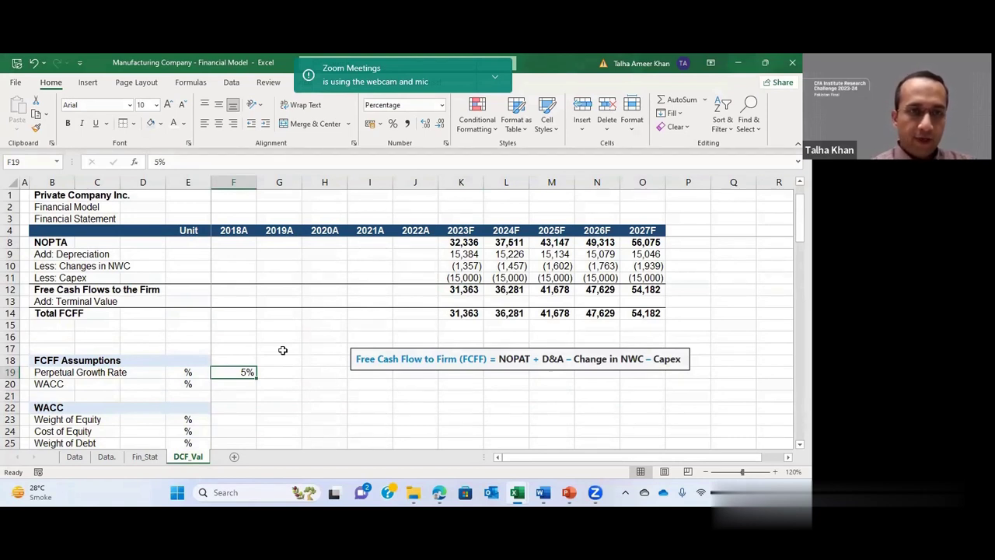
{"action": "key", "text": "Return"}
{"action": "key", "text": "Up"}
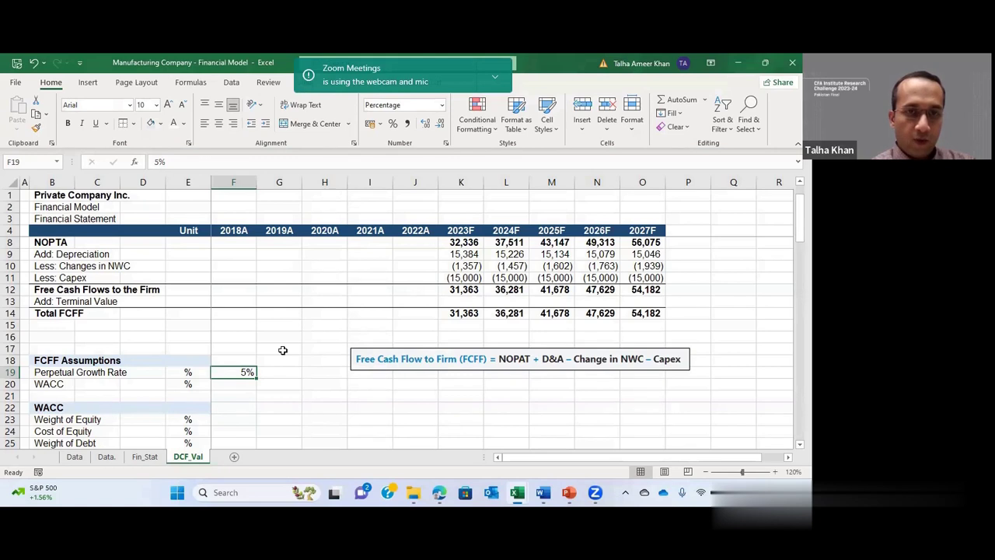
Step: Look over the FCFF Assumptions and the WACC input rows on the DCF_Val sheet
{"action": "key", "text": "Down"}
{"action": "key", "text": "Down"}
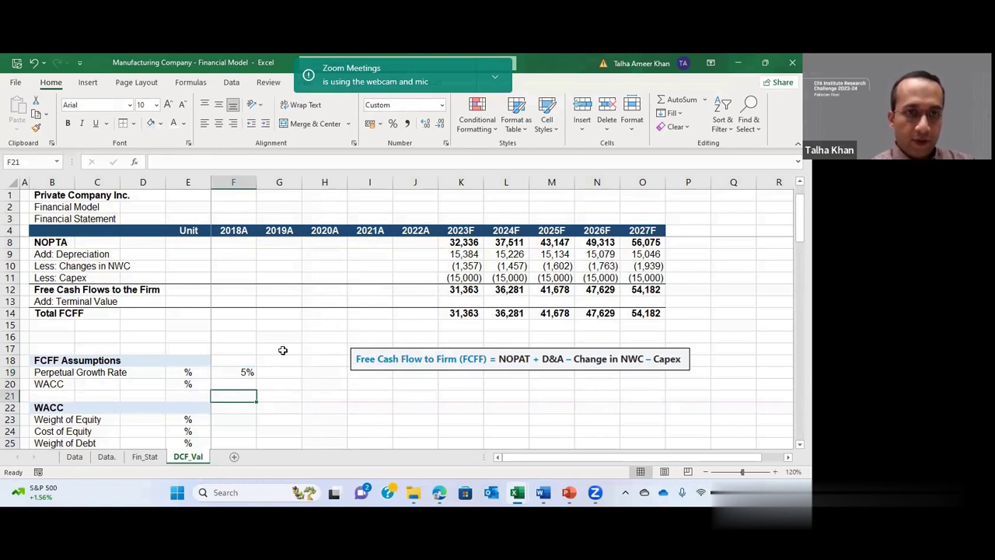
{"action": "key", "text": "Down"}
{"action": "key", "text": "Down"}
{"action": "key", "text": "Down"}
{"action": "key", "text": "Down"}
{"action": "key", "text": "Down"}
{"action": "key", "text": "Down"}
{"action": "key", "text": "Down"}
{"action": "key", "text": "Down"}
{"action": "key", "text": "Up"}
{"action": "key", "text": "Up"}
{"action": "key", "text": "Up"}
{"action": "key", "text": "Up"}
{"action": "key", "text": "Up"}
{"action": "key", "text": "Up"}
{"action": "key", "text": "Up"}
{"action": "key", "text": "Up"}
{"action": "key", "text": "Up"}
{"action": "key", "text": "Down"}
{"action": "key", "text": "Down"}
{"action": "key", "text": "Down"}
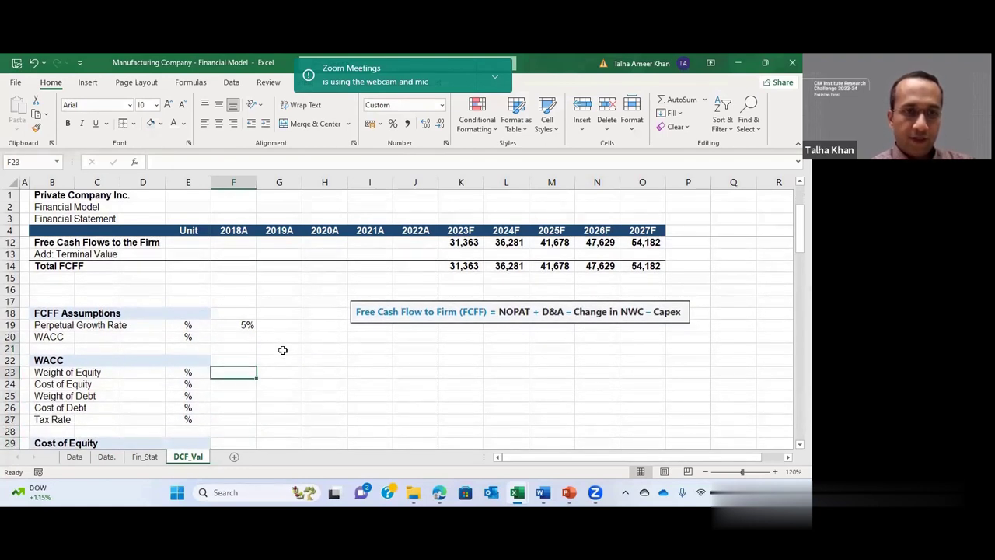
Step: Examine the Risk Free Rate, Beta and Market Risk Premium inputs in the Cost of Equity section
{"action": "key", "text": "Down"}
{"action": "key", "text": "Down"}
{"action": "key", "text": "Down"}
{"action": "key", "text": "Down"}
{"action": "key", "text": "Down"}
{"action": "key", "text": "Down"}
{"action": "key", "text": "Down"}
{"action": "key", "text": "Down"}
{"action": "key", "text": "Down"}
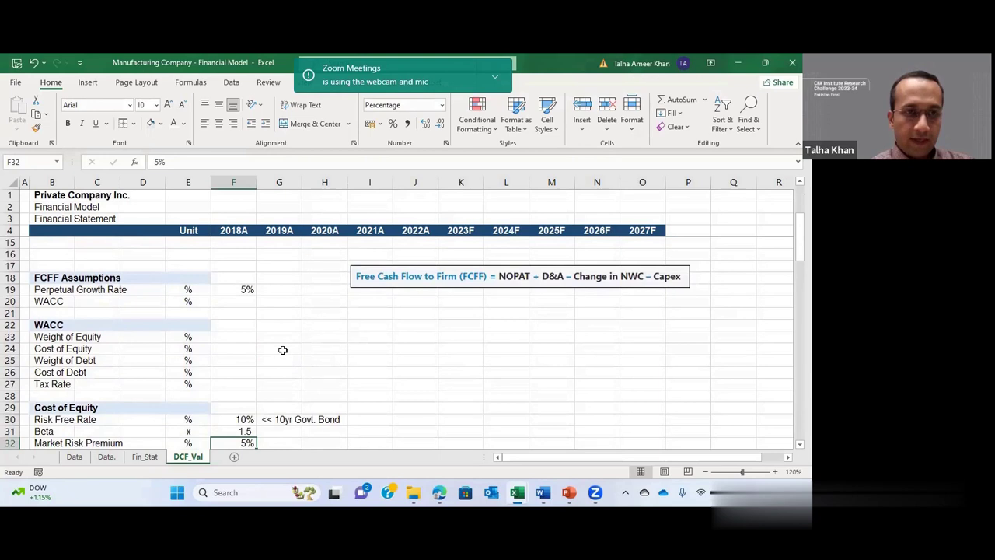
{"action": "key", "text": "Down"}
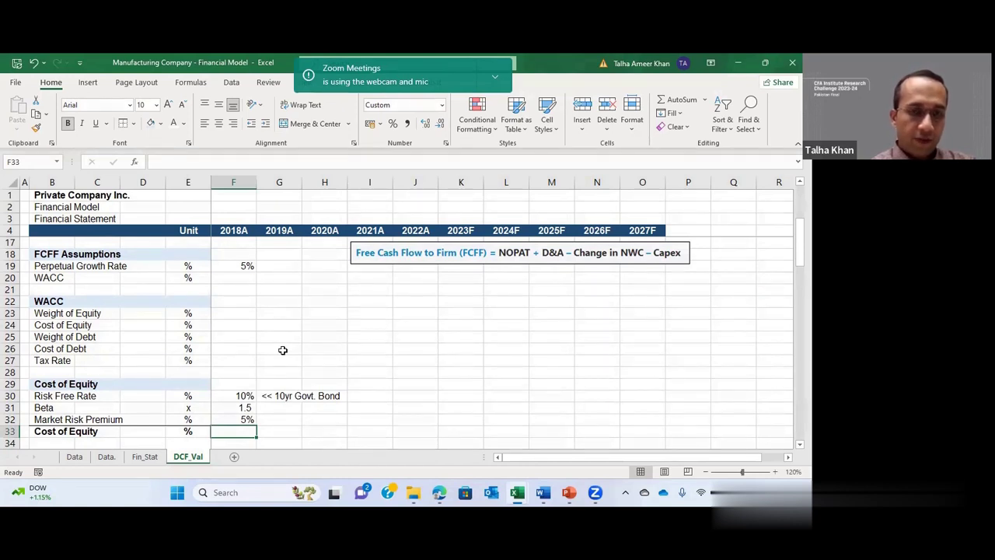
{"action": "key", "text": "Up"}
{"action": "key", "text": "Up"}
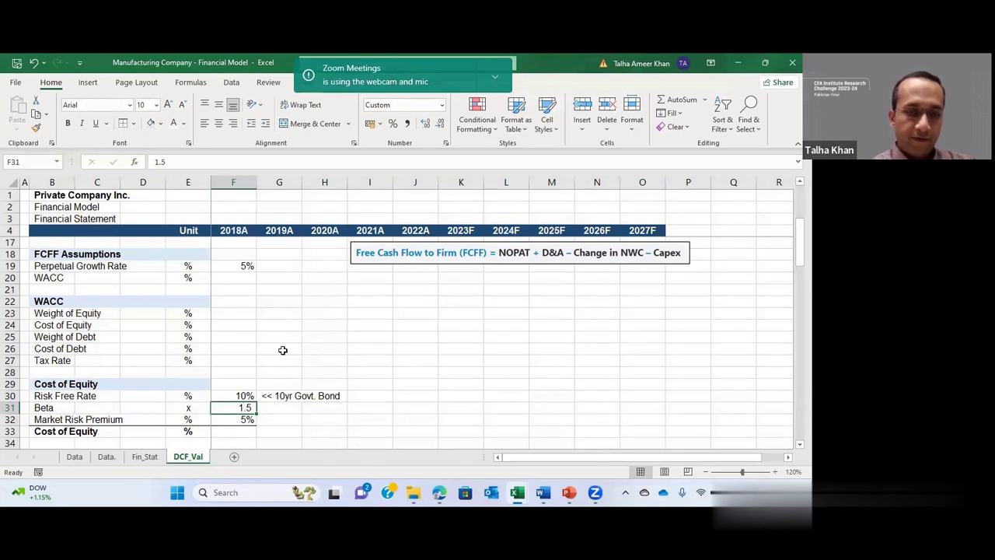
{"action": "key", "text": "Down"}
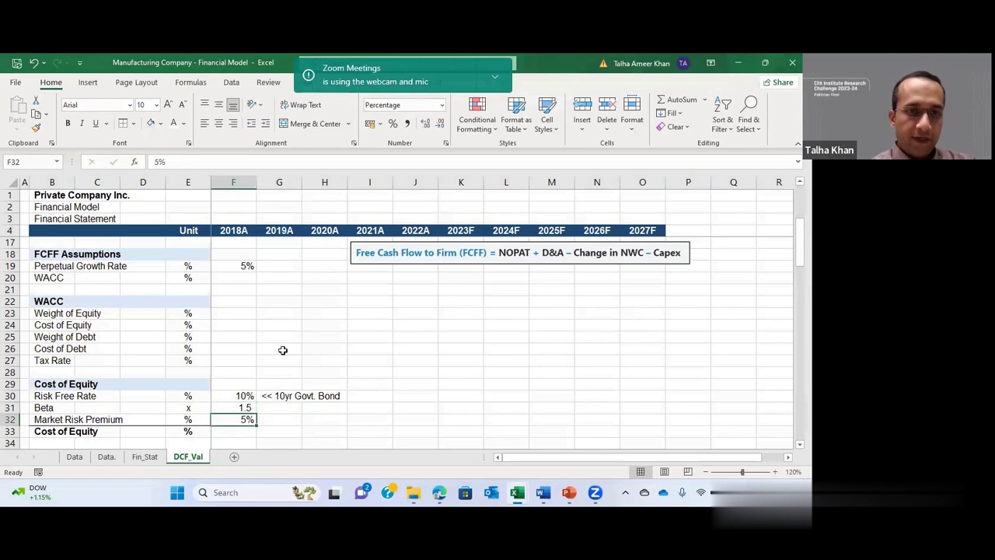
{"action": "key", "text": "Down"}
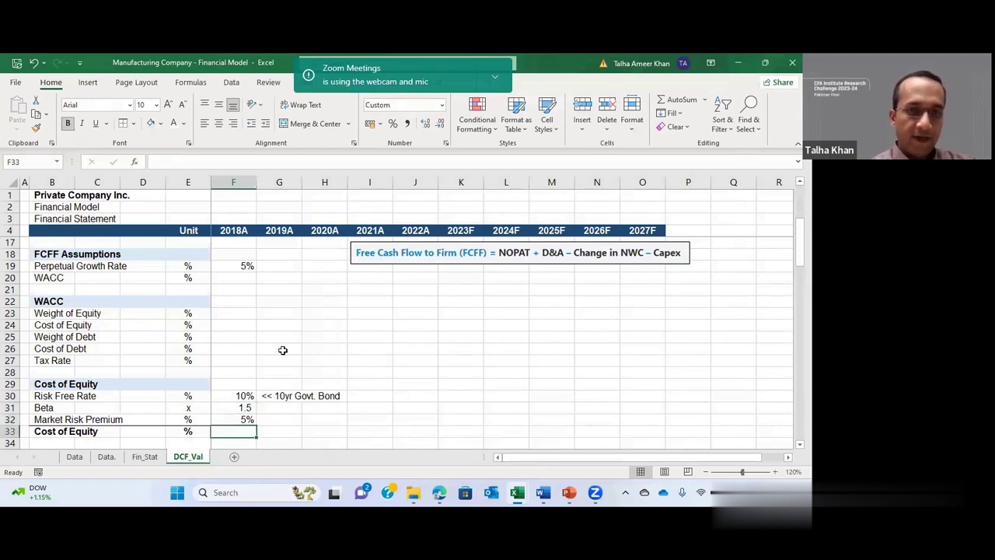
Step: Calculate the Cost of Equity in F33 as F30+F31*F32 and format it as a percentage
{"action": "type", "text": "+"}
{"action": "key", "text": "Up"}
{"action": "key", "text": "Up"}
{"action": "key", "text": "Up"}
{"action": "type", "text": "*"}
{"action": "key", "text": "BackSpace"}
{"action": "type", "text": "+"}
{"action": "key", "text": "Up"}
{"action": "key", "text": "Up"}
{"action": "type", "text": "*"}
{"action": "key", "text": "Up"}
{"action": "key", "text": "Return"}
{"action": "key", "text": "Up"}
{"action": "key", "text": "ctrl+shift+5"}
Step: Link the WACC section's Cost of Equity in F24 to the calculated rate with +F33
{"action": "key", "text": "Up"}
{"action": "key", "text": "Up"}
{"action": "key", "text": "Up"}
{"action": "key", "text": "Up"}
{"action": "key", "text": "Up"}
{"action": "key", "text": "Up"}
{"action": "key", "text": "Up"}
{"action": "key", "text": "Up"}
{"action": "key", "text": "Up"}
{"action": "type", "text": "+"}
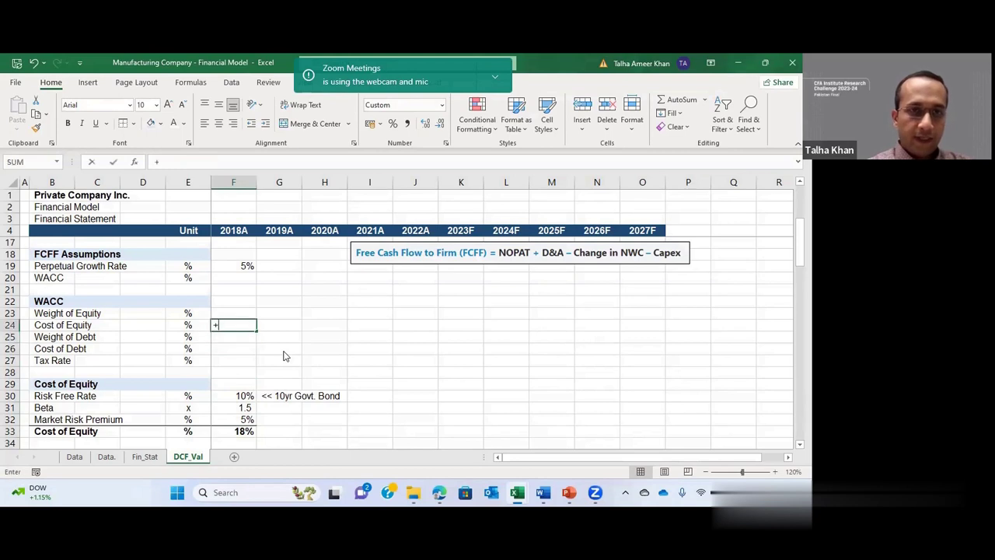
{"action": "key", "text": "Down"}
{"action": "key", "text": "Down"}
{"action": "key", "text": "Down"}
{"action": "key", "text": "Down"}
{"action": "key", "text": "Down"}
{"action": "key", "text": "Down"}
{"action": "key", "text": "Down"}
{"action": "key", "text": "Down"}
{"action": "key", "text": "Down"}
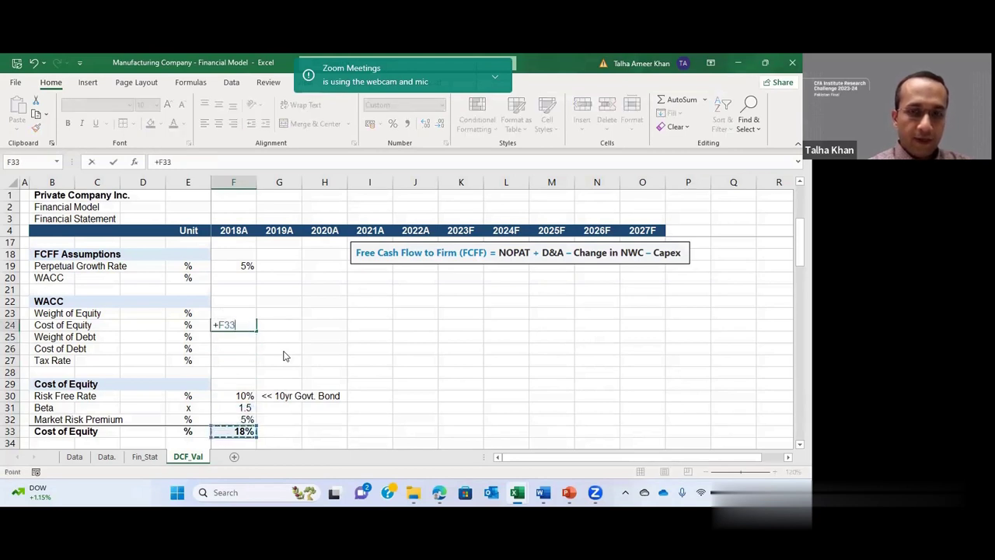
{"action": "key", "text": "Return"}
Step: Format the WACC input cells F23:F27 as percentages
{"action": "key", "text": "Up"}
{"action": "key", "text": "Up"}
{"action": "key", "text": "shift+Down"}
{"action": "key", "text": "shift+Down"}
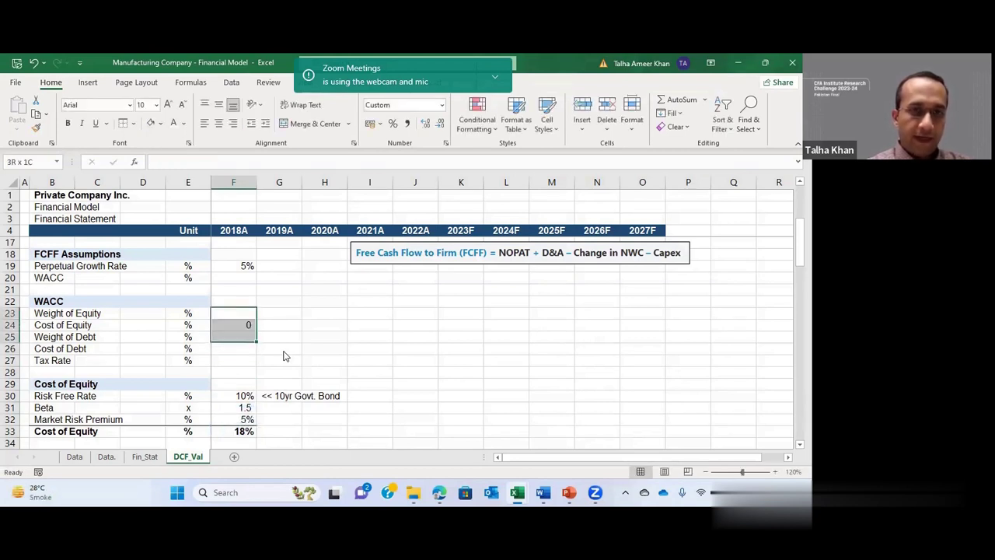
{"action": "key", "text": "shift+Down"}
{"action": "key", "text": "shift+Down"}
{"action": "key", "text": "alt+h"}
{"action": "key", "text": "p"}
Step: Insert a new row below Tax Rate and label it WACC in column B
{"action": "key", "text": "Down"}
{"action": "key", "text": "Down"}
{"action": "key", "text": "Down"}
{"action": "key", "text": "Down"}
{"action": "key", "text": "Down"}
{"action": "key", "text": "shift+space"}
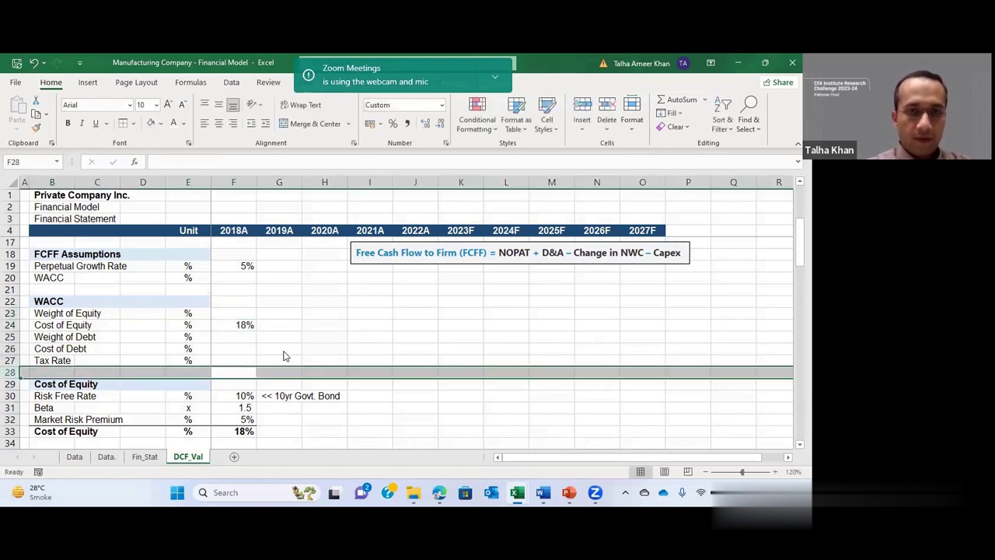
{"action": "key", "text": "ctrl+shift+equal"}
{"action": "key", "text": "Left"}
{"action": "key", "text": "Left"}
{"action": "key", "text": "Left"}
{"action": "key", "text": "Left"}
{"action": "type", "text": "WACC"}
{"action": "key", "text": "Return"}
Step: Set the Cost of Debt in F26 to 5% and the Tax Rate in F27 to 29%
{"action": "key", "text": "Up"}
{"action": "key", "text": "Up"}
{"action": "key", "text": "Up"}
{"action": "key", "text": "Right"}
{"action": "key", "text": "Right"}
{"action": "key", "text": "Right"}
{"action": "key", "text": "Right"}
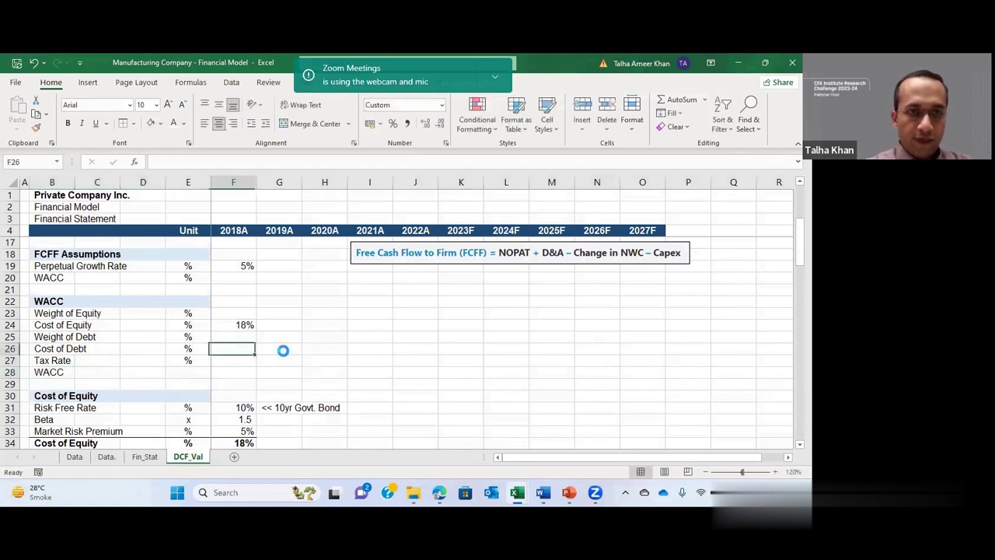
{"action": "type", "text": "5%"}
{"action": "key", "text": "Return"}
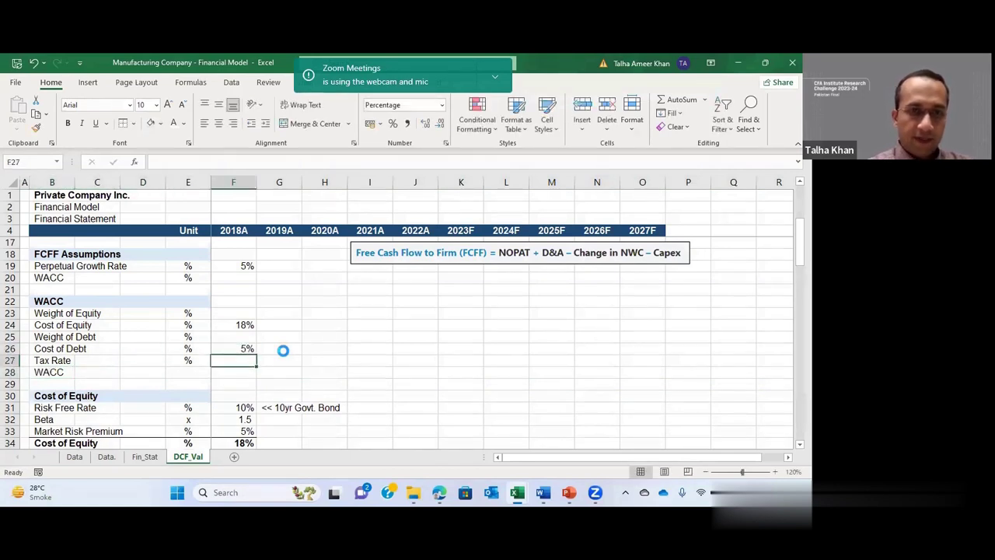
{"action": "type", "text": "29%"}
{"action": "key", "text": "Return"}
Step: Calculate the Weight of Equity in F23 as 2022A Total Equities over Total Liabilities & Equities, using +Fin_Stat!J46/Fin_Stat!J48
{"action": "key", "text": "Up"}
{"action": "key", "text": "Up"}
{"action": "key", "text": "Up"}
{"action": "key", "text": "Up"}
{"action": "key", "text": "Up"}
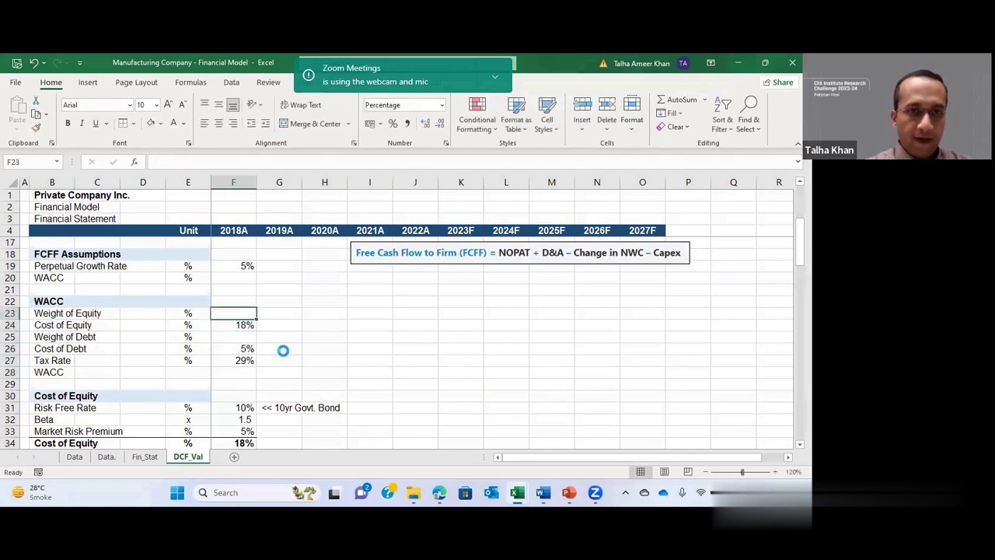
{"action": "type", "text": "+"}
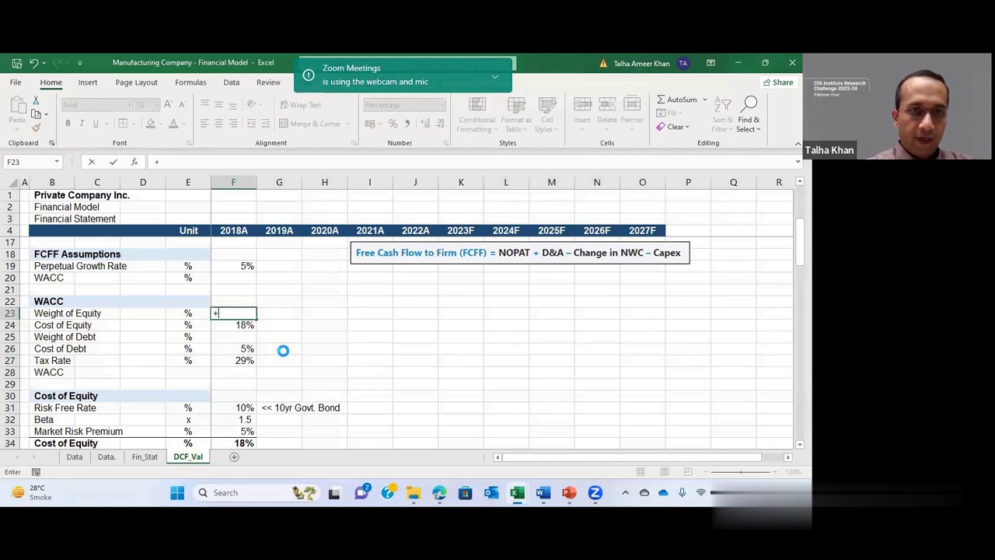
{"action": "key", "text": "ctrl+Page_Up"}
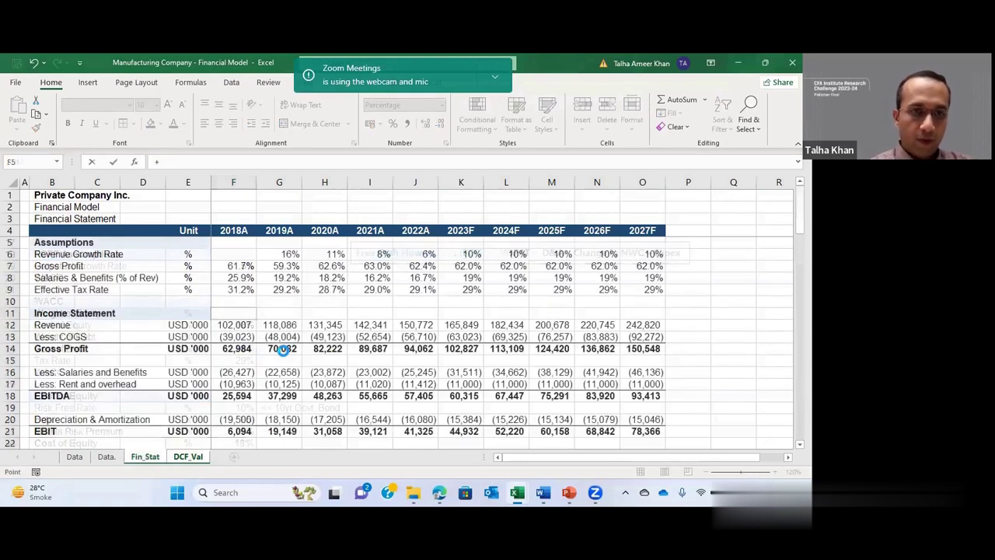
{"action": "key", "text": "Down"}
{"action": "key", "text": "Down"}
{"action": "key", "text": "Down"}
{"action": "key", "text": "Down"}
{"action": "key", "text": "Down"}
{"action": "key", "text": "Down"}
{"action": "key", "text": "Down"}
{"action": "key", "text": "Down"}
{"action": "key", "text": "Down"}
{"action": "key", "text": "Down"}
{"action": "key", "text": "Down"}
{"action": "key", "text": "Down"}
{"action": "key", "text": "Down"}
{"action": "key", "text": "Down"}
{"action": "key", "text": "Down"}
{"action": "key", "text": "Down"}
{"action": "key", "text": "Down"}
{"action": "key", "text": "Down"}
{"action": "key", "text": "Down"}
{"action": "key", "text": "Down"}
{"action": "key", "text": "Down"}
{"action": "key", "text": "Down"}
{"action": "key", "text": "Down"}
{"action": "key", "text": "Down"}
{"action": "key", "text": "Down"}
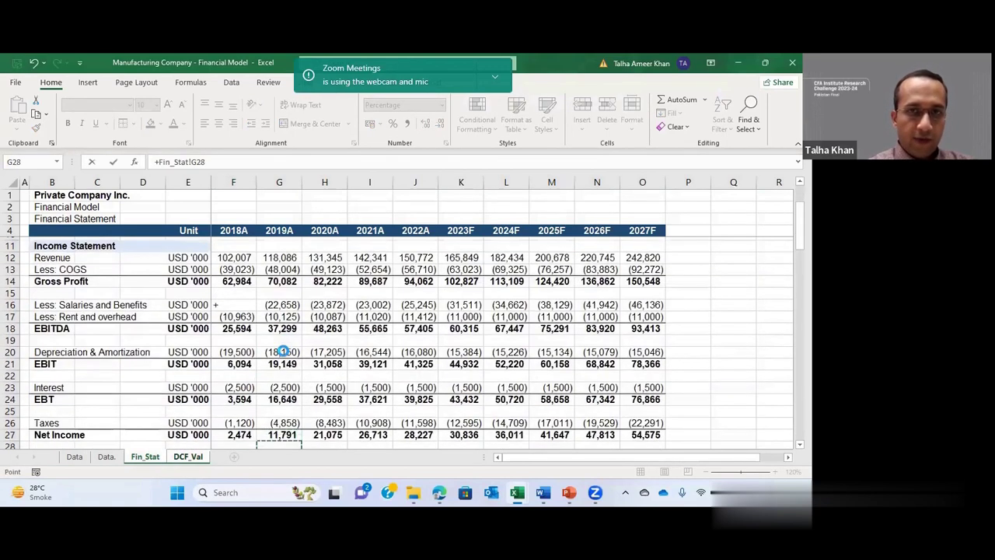
{"action": "key", "text": "Right"}
{"action": "key", "text": "Right"}
{"action": "key", "text": "Right"}
{"action": "key", "text": "Down"}
{"action": "key", "text": "Down"}
{"action": "key", "text": "Down"}
{"action": "key", "text": "Down"}
{"action": "key", "text": "Down"}
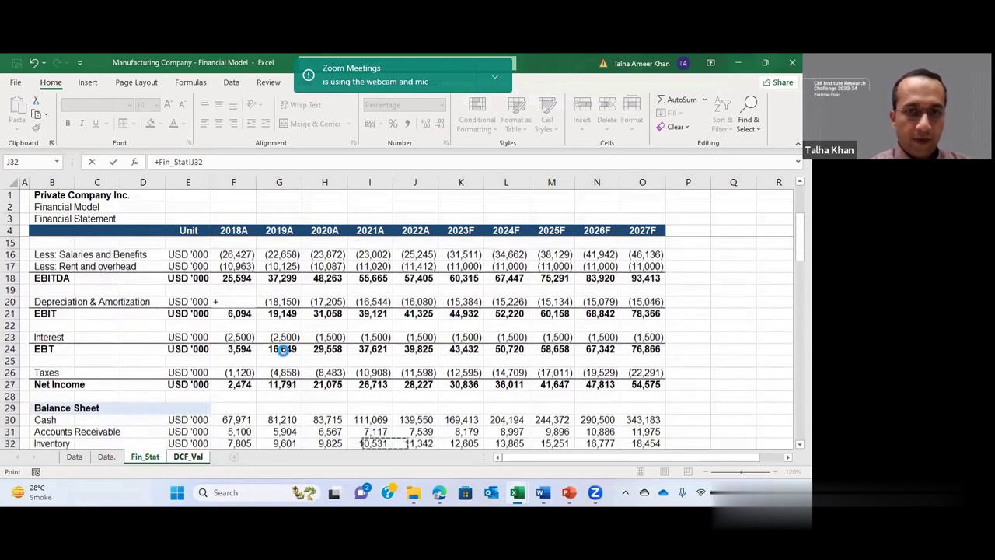
{"action": "key", "text": "Right"}
{"action": "key", "text": "Down"}
{"action": "key", "text": "Down"}
{"action": "key", "text": "Down"}
{"action": "key", "text": "Down"}
{"action": "key", "text": "Down"}
{"action": "key", "text": "Down"}
{"action": "key", "text": "Down"}
{"action": "key", "text": "Down"}
{"action": "key", "text": "Down"}
{"action": "key", "text": "Down"}
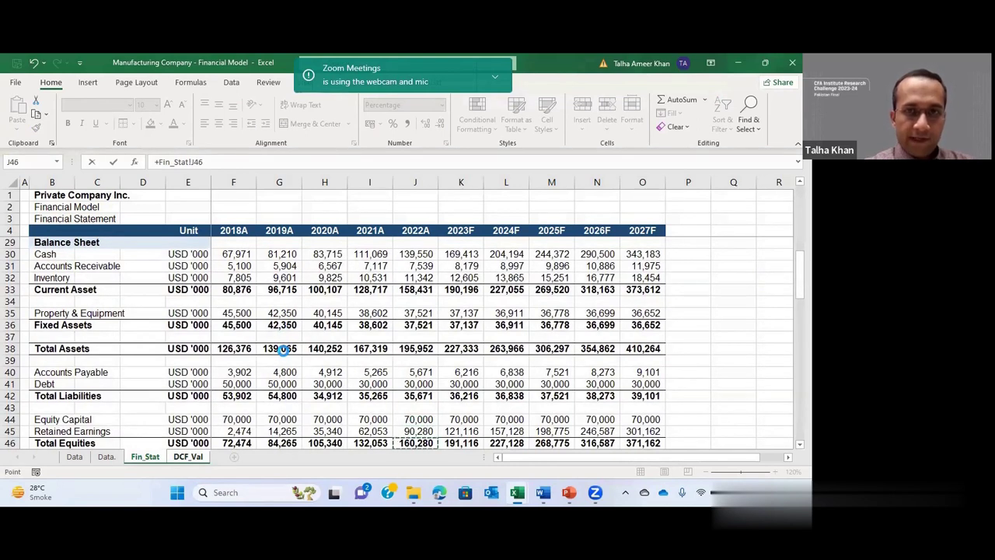
{"action": "type", "text": "/"}
{"action": "scroll", "coordinate": [409, 389], "scroll_direction": "down", "scroll_amount": 1}
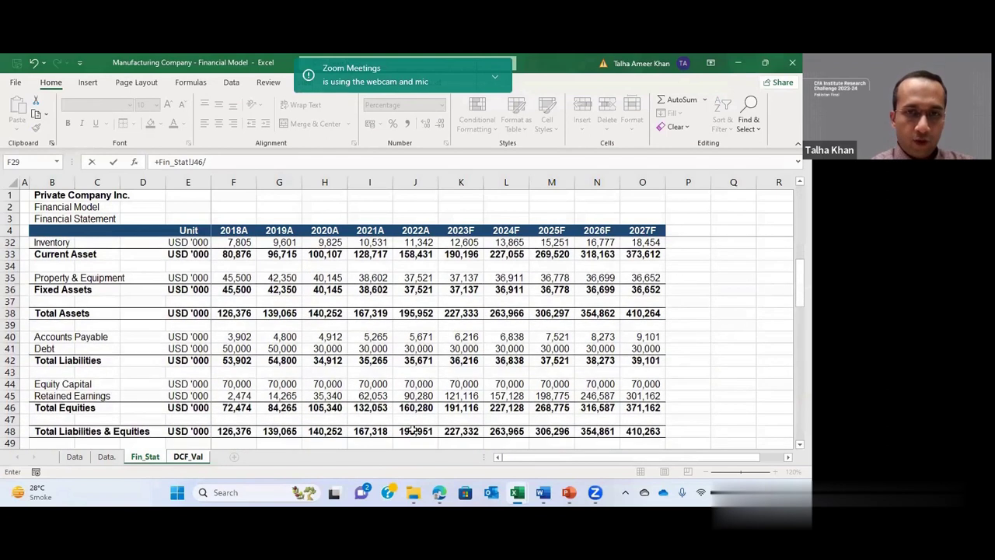
{"action": "left_click", "coordinate": [415, 431]}
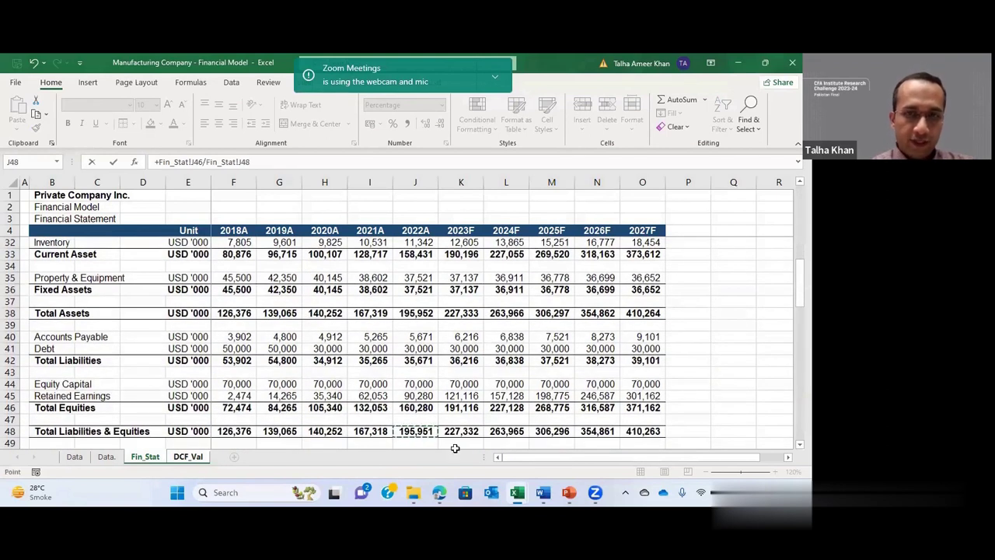
{"action": "key", "text": "Return"}
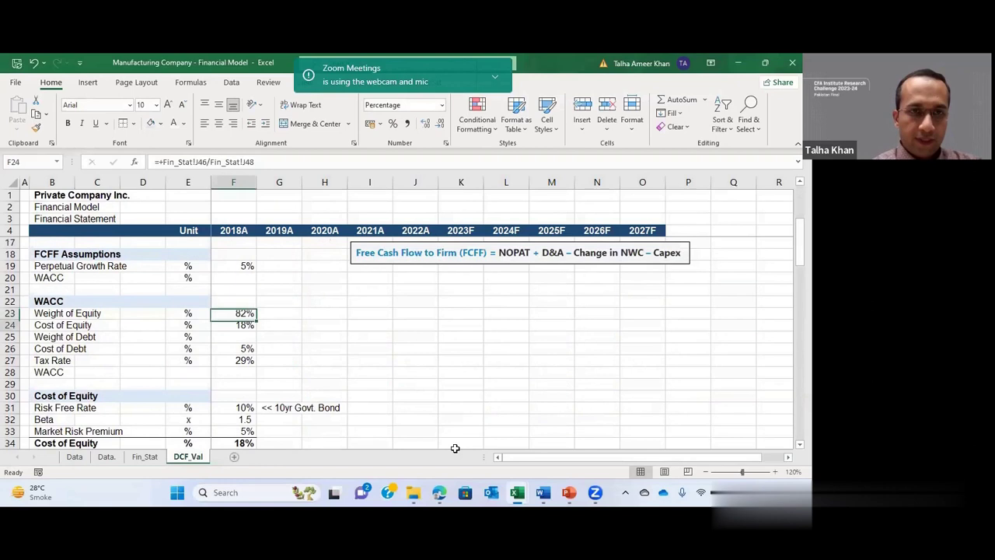
Step: Calculate the Weight of Debt in F25 as the remainder after the equity weight, using +1-F23
{"action": "key", "text": "Down"}
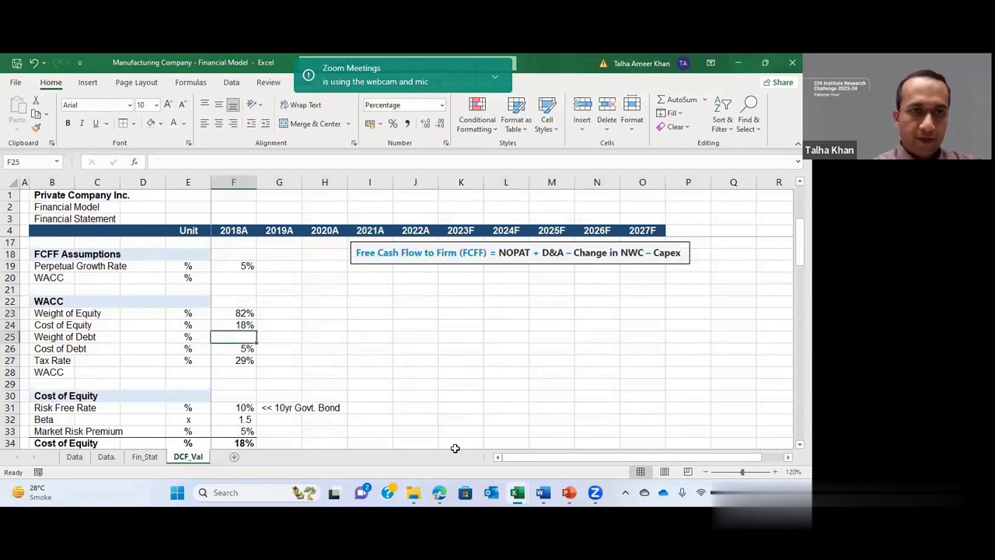
{"action": "type", "text": "+1-%"}
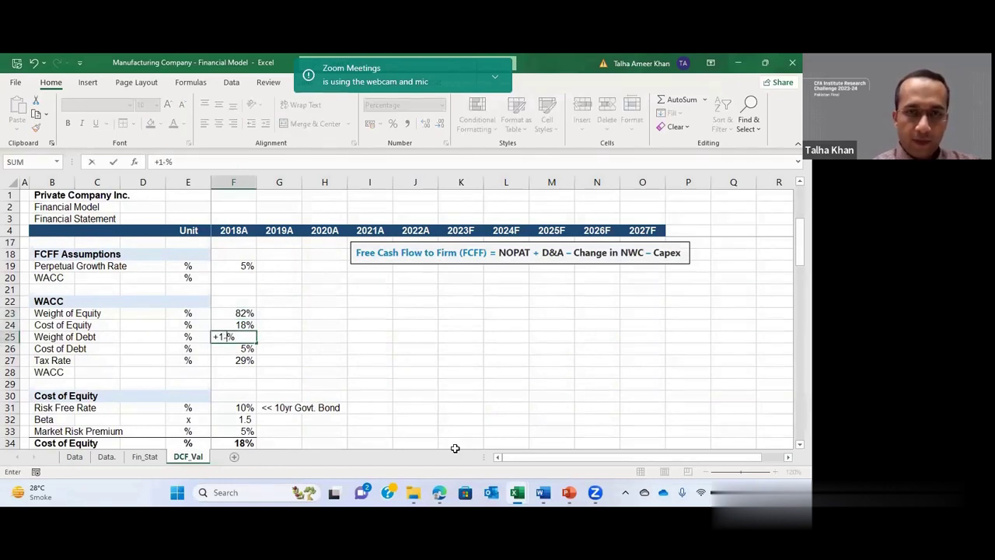
{"action": "key", "text": "Up"}
{"action": "key", "text": "Up"}
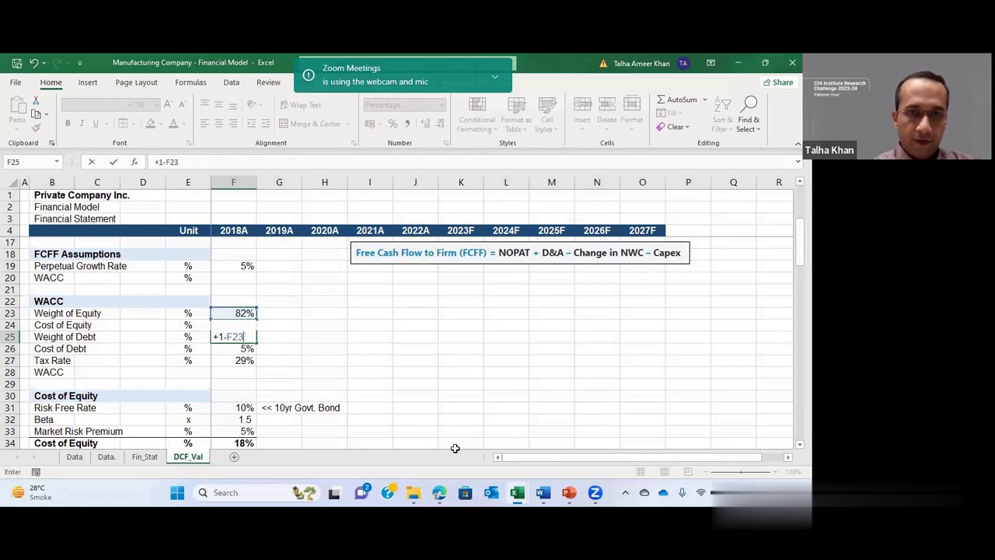
{"action": "key", "text": "Return"}
Step: Calculate the after-tax WACC in F28 with the formula +F23*F24+F25*F26*(1-F27)
{"action": "key", "text": "Down"}
{"action": "key", "text": "Down"}
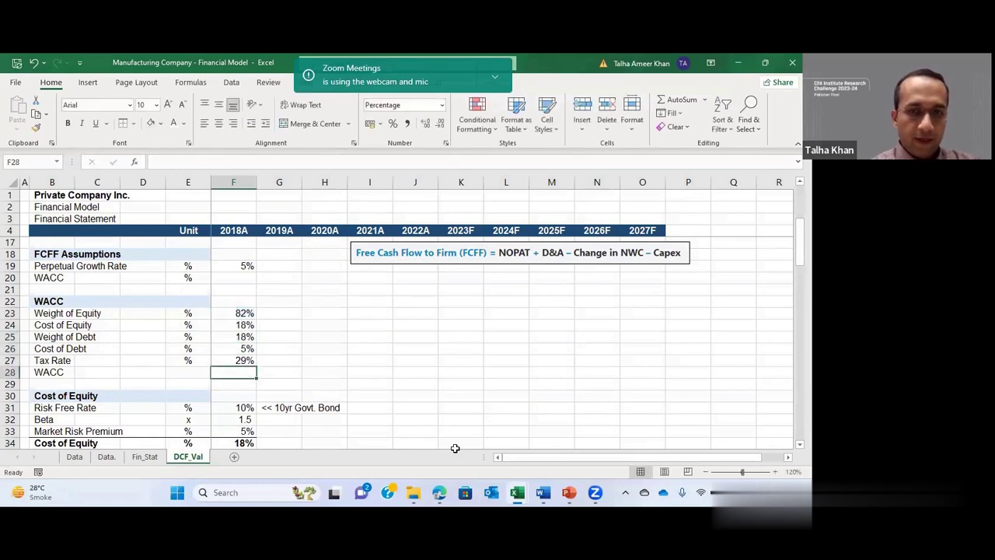
{"action": "type", "text": "+"}
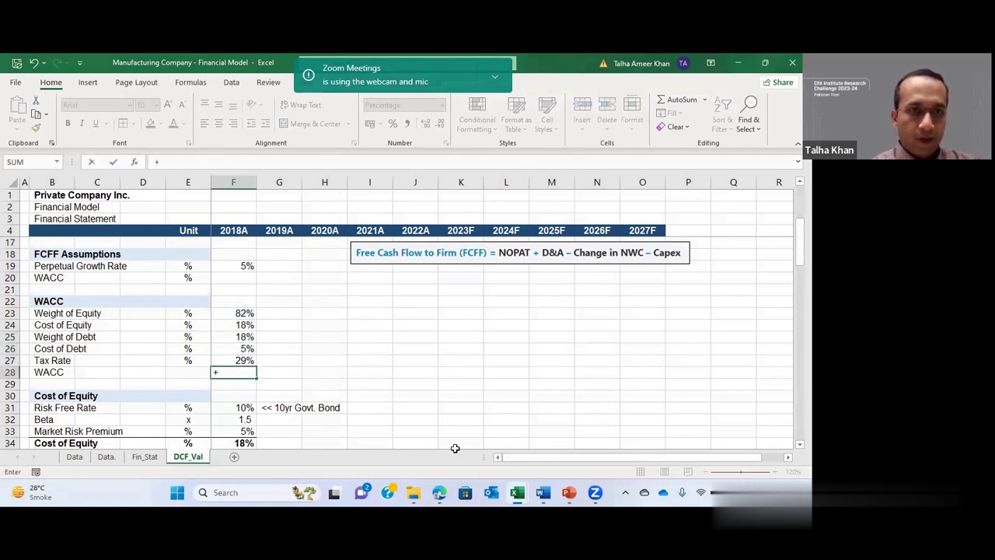
{"action": "key", "text": "Up"}
{"action": "key", "text": "Up"}
{"action": "key", "text": "Up"}
{"action": "key", "text": "Up"}
{"action": "key", "text": "Up"}
{"action": "type", "text": "*"}
{"action": "key", "text": "Up"}
{"action": "key", "text": "Up"}
{"action": "key", "text": "Up"}
{"action": "key", "text": "Up"}
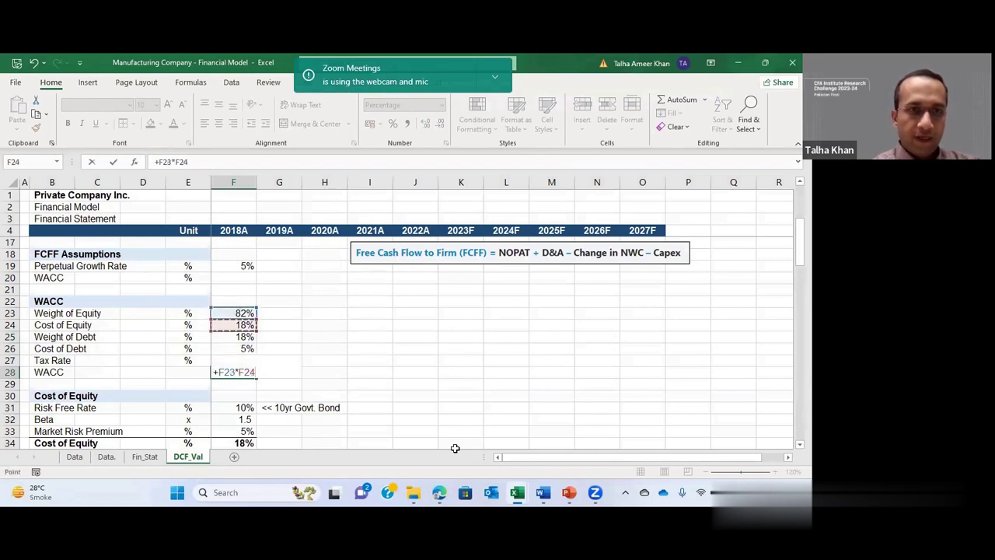
{"action": "type", "text": "+"}
{"action": "key", "text": "Up"}
{"action": "key", "text": "Up"}
{"action": "key", "text": "Up"}
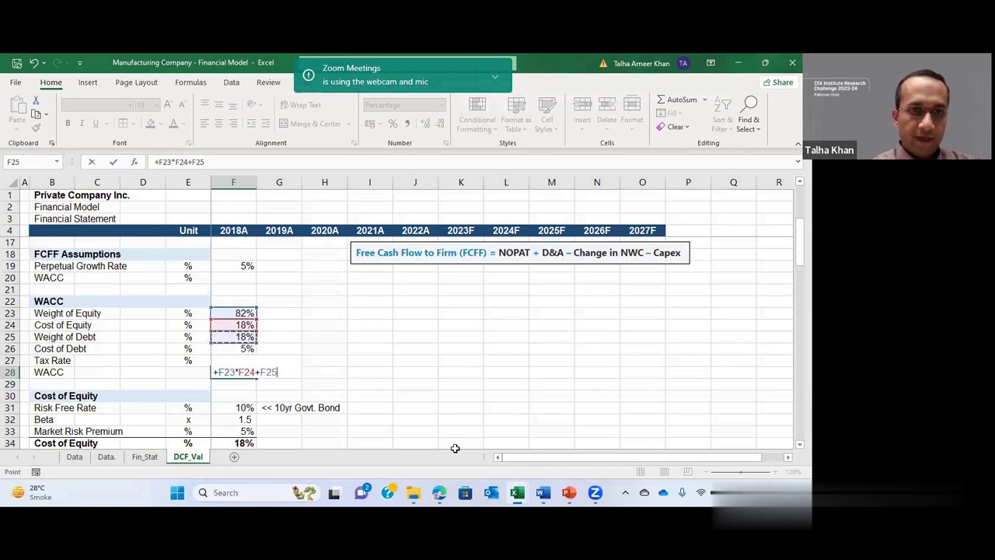
{"action": "type", "text": "*"}
{"action": "key", "text": "Up"}
{"action": "key", "text": "Up"}
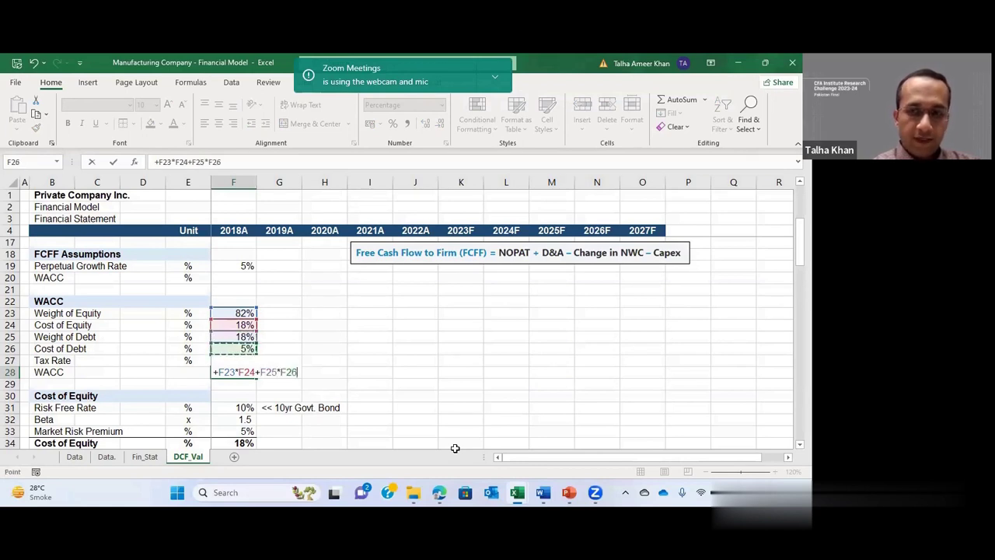
{"action": "type", "text": "*(1-"}
{"action": "key", "text": "Up"}
{"action": "type", "text": ")"}
{"action": "key", "text": "Return"}
Step: Link the WACC in the FCFF Assumptions, F20, to the calculated rate with +F28 and apply percent formatting
{"action": "key", "text": "Up"}
{"action": "key", "text": "Up"}
{"action": "key", "text": "Up"}
{"action": "key", "text": "Up"}
{"action": "key", "text": "Up"}
{"action": "key", "text": "Up"}
{"action": "key", "text": "Up"}
{"action": "key", "text": "Up"}
{"action": "key", "text": "Up"}
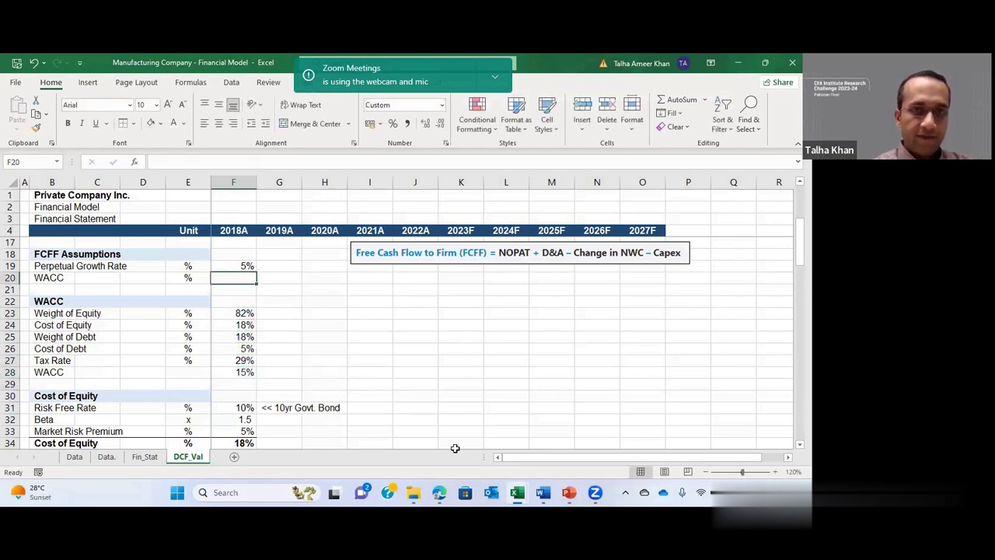
{"action": "type", "text": "+"}
{"action": "key", "text": "Down"}
{"action": "key", "text": "Down"}
{"action": "key", "text": "Down"}
{"action": "key", "text": "Down"}
{"action": "key", "text": "Down"}
{"action": "key", "text": "Down"}
{"action": "key", "text": "Down"}
{"action": "key", "text": "Down"}
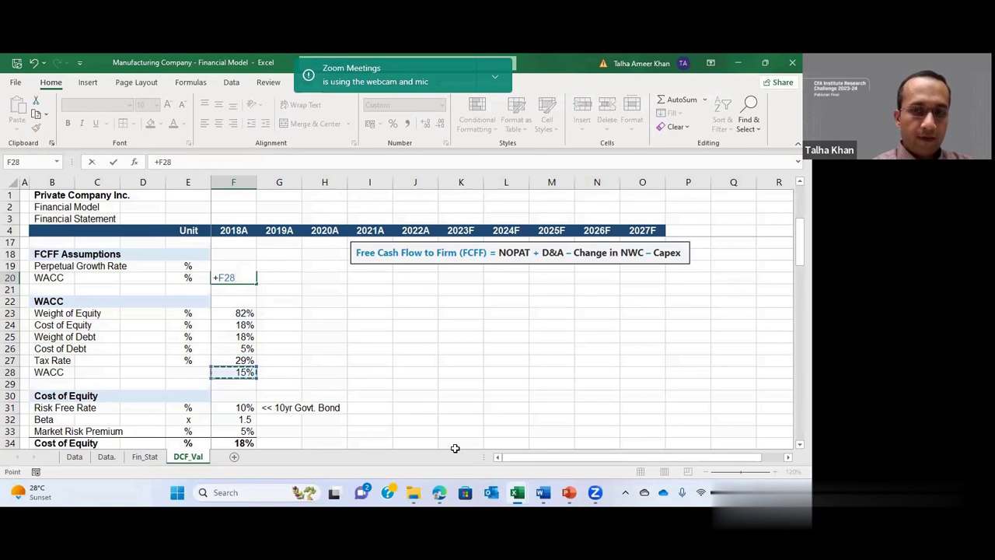
{"action": "key", "text": "Return"}
{"action": "key", "text": "Up"}
{"action": "key", "text": "Up"}
{"action": "key", "text": "Down"}
{"action": "key", "text": "alt+h"}
{"action": "key", "text": "p"}
Step: Calculate the 2027F Terminal Value in O13 with the perpetual growth formula +O12*(1+F19)/(F20-F19)
{"action": "key", "text": "Up"}
{"action": "key", "text": "Up"}
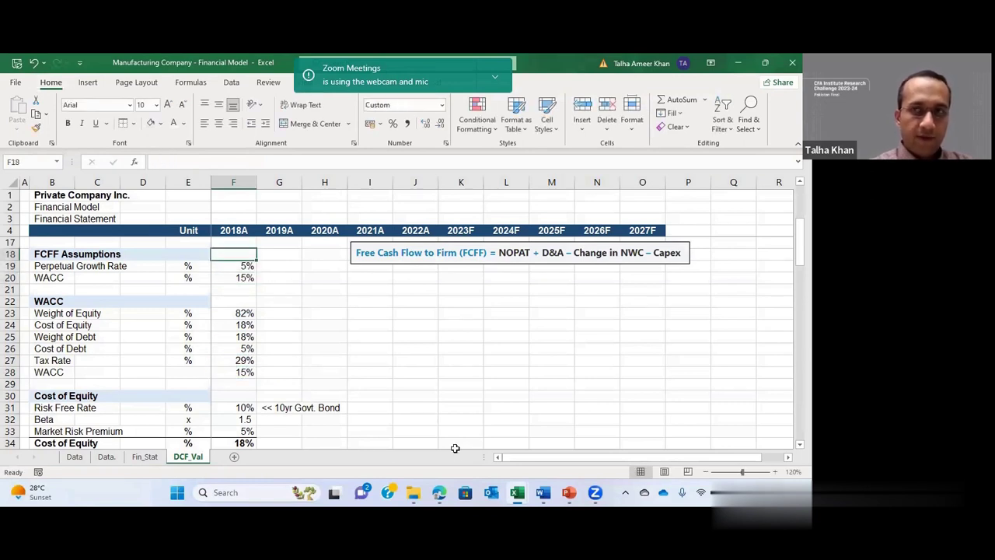
{"action": "key", "text": "Up"}
{"action": "key", "text": "Up"}
{"action": "key", "text": "Up"}
{"action": "key", "text": "Up"}
{"action": "key", "text": "Up"}
{"action": "key", "text": "Up"}
{"action": "key", "text": "Up"}
{"action": "key", "text": "Up"}
{"action": "key", "text": "Up"}
{"action": "key", "text": "Up"}
{"action": "key", "text": "Up"}
{"action": "key", "text": "Up"}
{"action": "key", "text": "Up"}
{"action": "key", "text": "Down"}
{"action": "key", "text": "Down"}
{"action": "key", "text": "Down"}
{"action": "key", "text": "Down"}
{"action": "key", "text": "Down"}
{"action": "key", "text": "Down"}
{"action": "key", "text": "Down"}
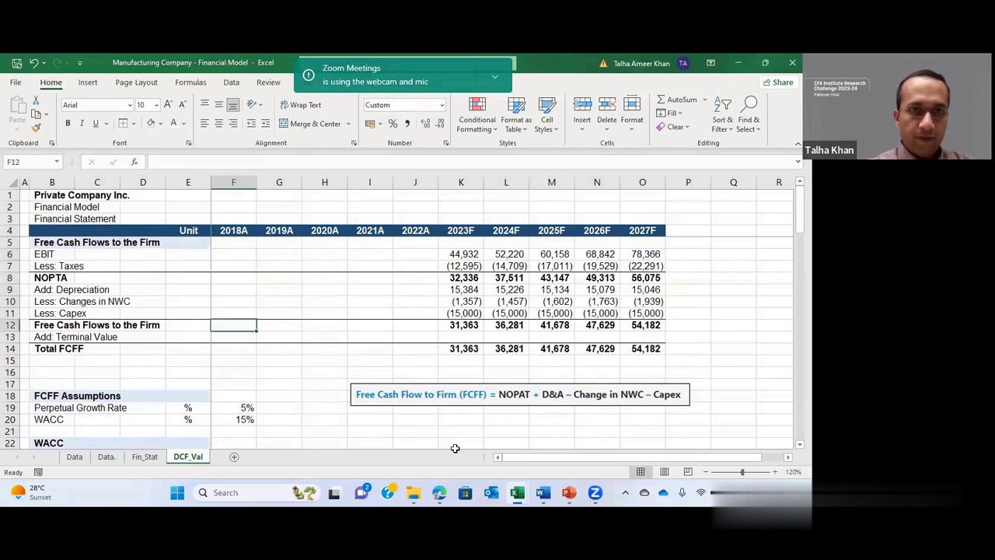
{"action": "key", "text": "Right"}
{"action": "key", "text": "Right"}
{"action": "key", "text": "Right"}
{"action": "key", "text": "Right"}
{"action": "key", "text": "Right"}
{"action": "key", "text": "Right"}
{"action": "key", "text": "Right"}
{"action": "key", "text": "Right"}
{"action": "key", "text": "Right"}
{"action": "key", "text": "Down"}
{"action": "type", "text": "+"}
{"action": "key", "text": "Up"}
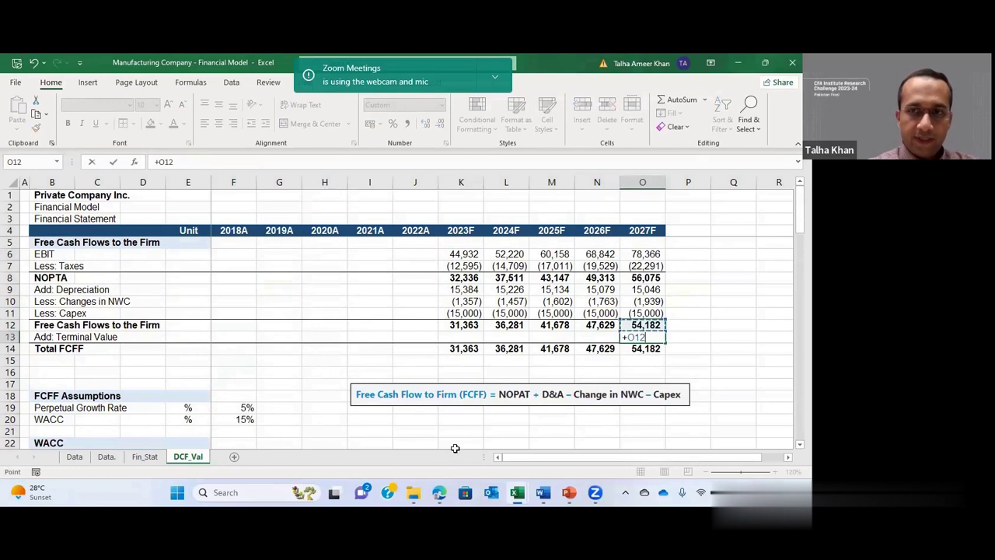
{"action": "type", "text": "*"}
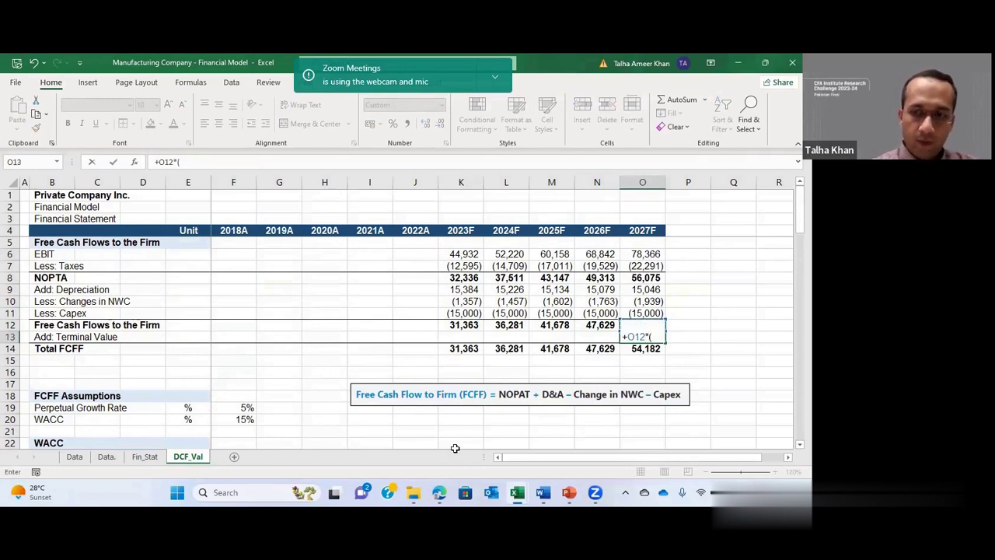
{"action": "type", "text": "(1+"}
{"action": "left_click", "coordinate": [245, 409]}
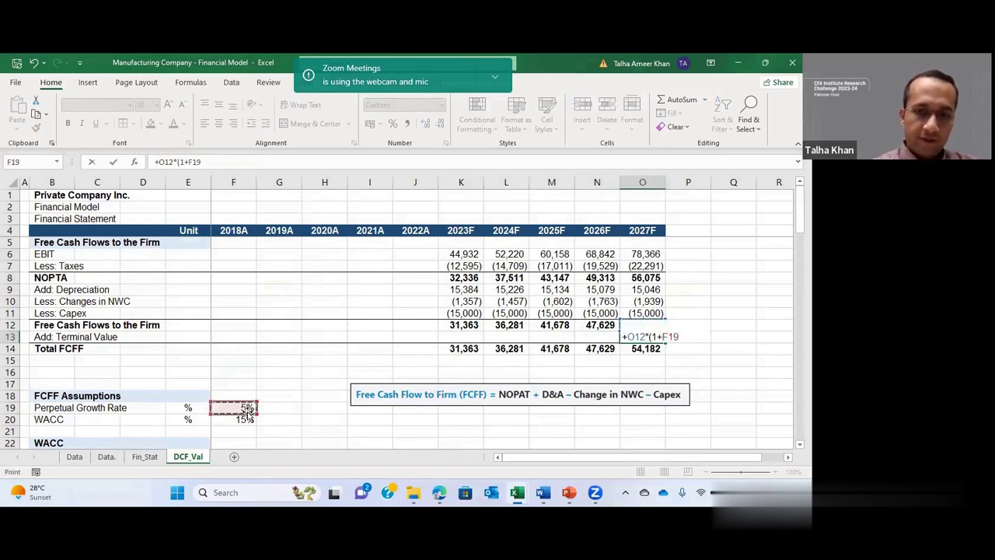
{"action": "type", "text": ")/("}
{"action": "left_click", "coordinate": [246, 418]}
{"action": "type", "text": "-"}
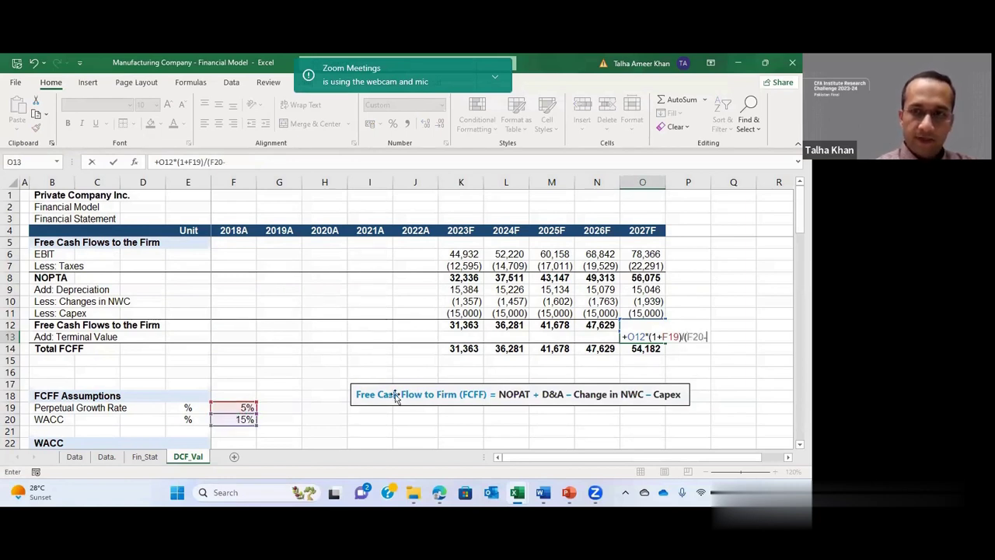
{"action": "left_click", "coordinate": [238, 405]}
{"action": "type", "text": ")"}
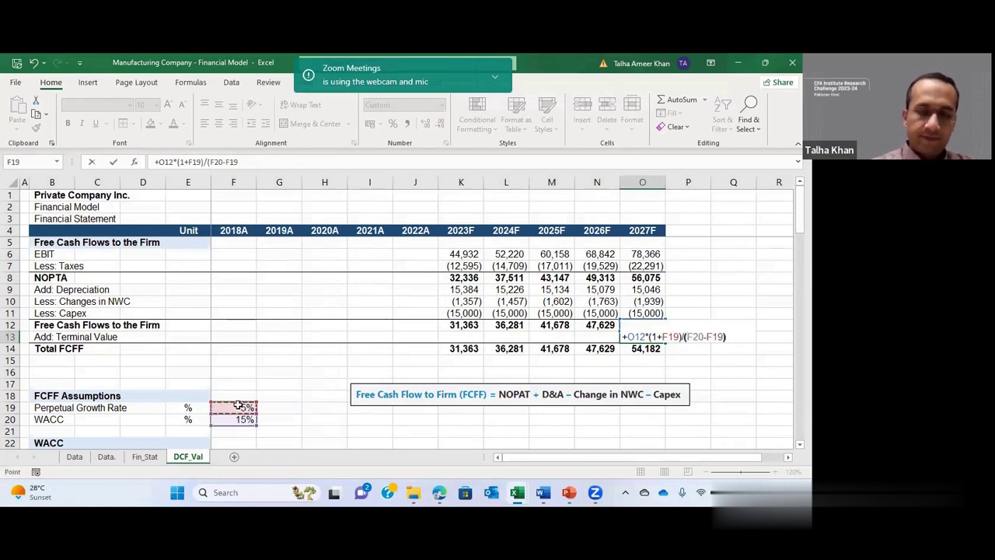
{"action": "key", "text": "Return"}
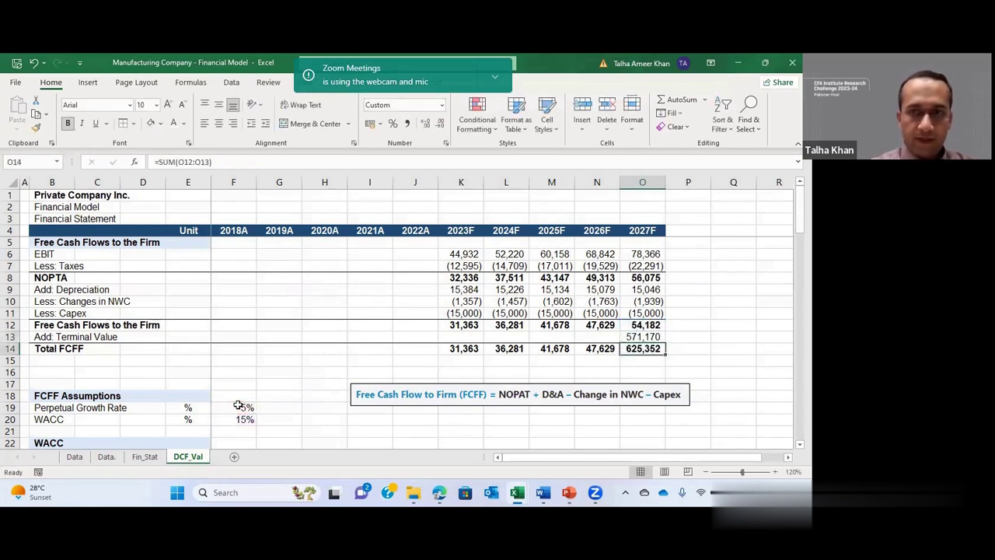
Step: Insert three blank rows at row 16, between Total FCFF and the FCFF Assumptions section
{"action": "key", "text": "Down"}
{"action": "key", "text": "Left"}
{"action": "key", "text": "Left"}
{"action": "key", "text": "Left"}
{"action": "key", "text": "Left"}
{"action": "key", "text": "Left"}
{"action": "key", "text": "Left"}
{"action": "key", "text": "Left"}
{"action": "key", "text": "Left"}
{"action": "key", "text": "Left"}
{"action": "key", "text": "Left"}
{"action": "key", "text": "Left"}
{"action": "key", "text": "Left"}
{"action": "key", "text": "Left"}
{"action": "key", "text": "Down"}
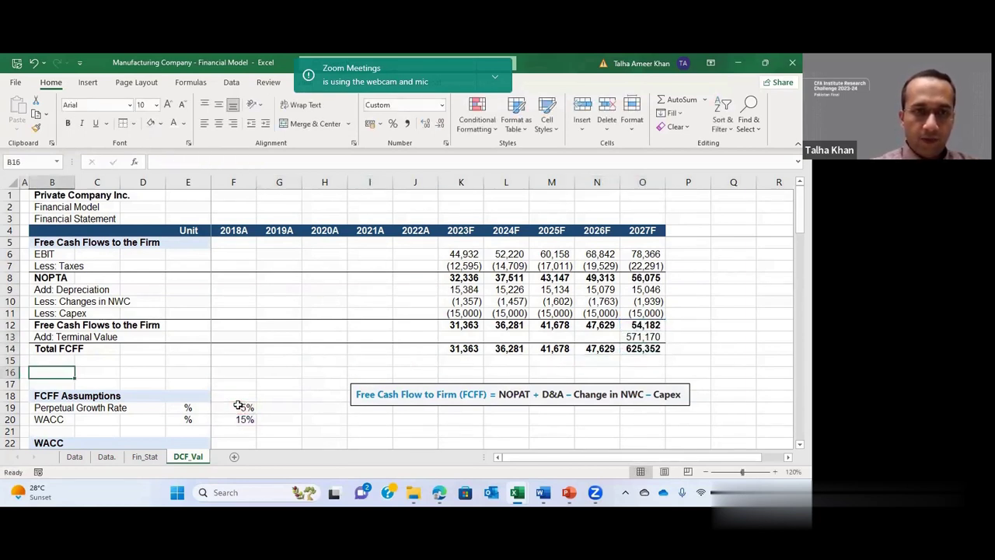
{"action": "key", "text": "shift+space"}
{"action": "key", "text": "ctrl+shift+plus"}
{"action": "key", "text": "ctrl+shift+plus"}
{"action": "key", "text": "ctrl+shift+plus"}
Step: Copy the FCFF Assumptions heading band B21:E21 to row 16 and retitle it Valuation
{"action": "key", "text": "shift+Right"}
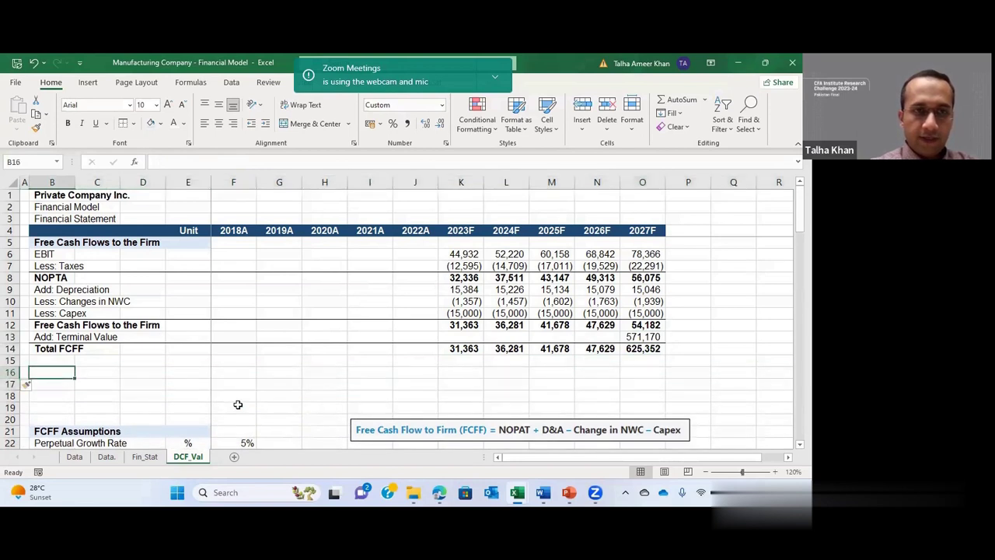
{"action": "key", "text": "shift+Right"}
{"action": "key", "text": "shift+Right"}
{"action": "key", "text": "Down"}
{"action": "key", "text": "Down"}
{"action": "key", "text": "Down"}
{"action": "key", "text": "Down"}
{"action": "key", "text": "Down"}
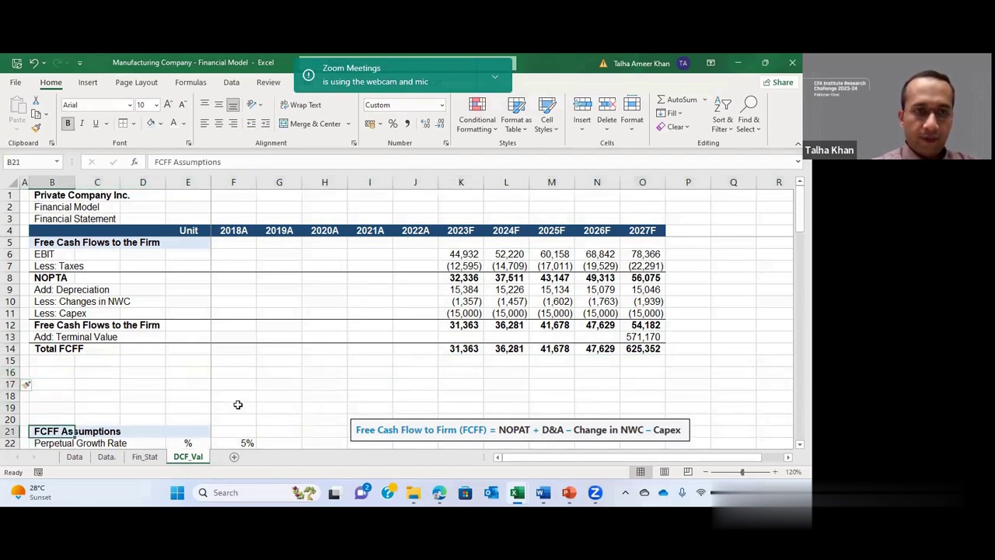
{"action": "key", "text": "shift+Right"}
{"action": "key", "text": "shift+Right"}
{"action": "key", "text": "shift+Right"}
{"action": "key", "text": "ctrl+c"}
{"action": "key", "text": "Up"}
{"action": "key", "text": "Up"}
{"action": "key", "text": "Up"}
{"action": "key", "text": "Up"}
{"action": "key", "text": "Up"}
{"action": "key", "text": "Up"}
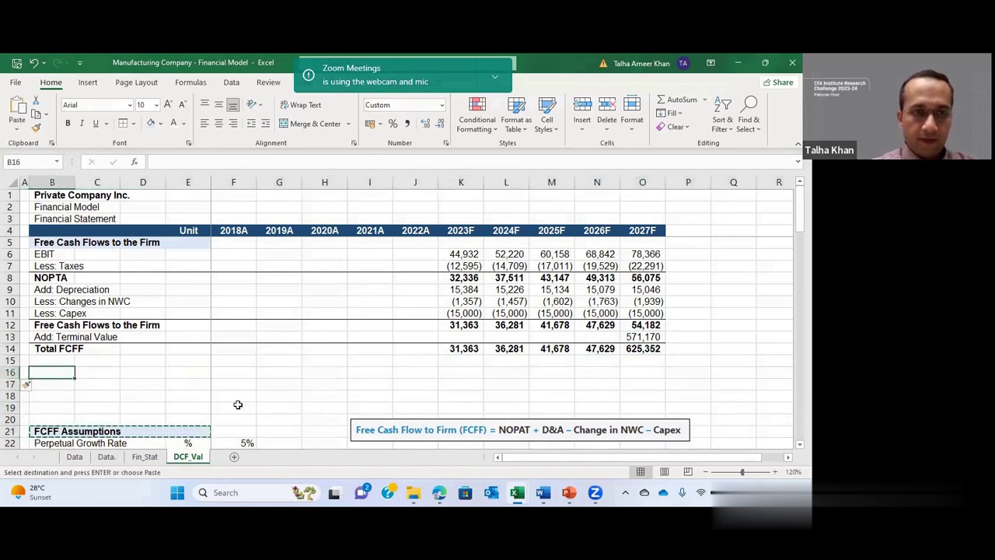
{"action": "key", "text": "Down"}
{"action": "key", "text": "Return"}
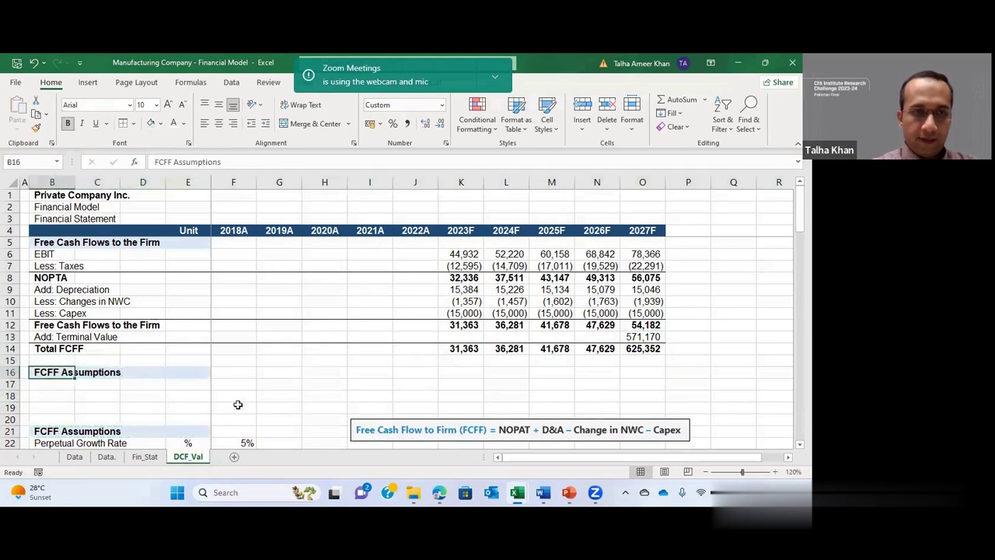
{"action": "type", "text": "Valuation"}
{"action": "key", "text": "Return"}
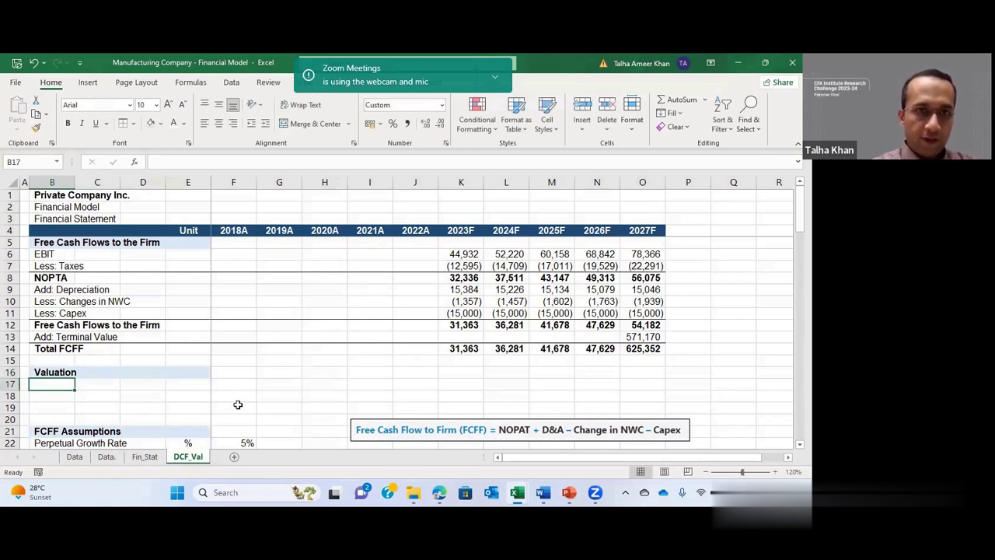
Step: Label B17 under the Valuation heading as Enterprise Value
{"action": "type", "text": "Enterprie"}
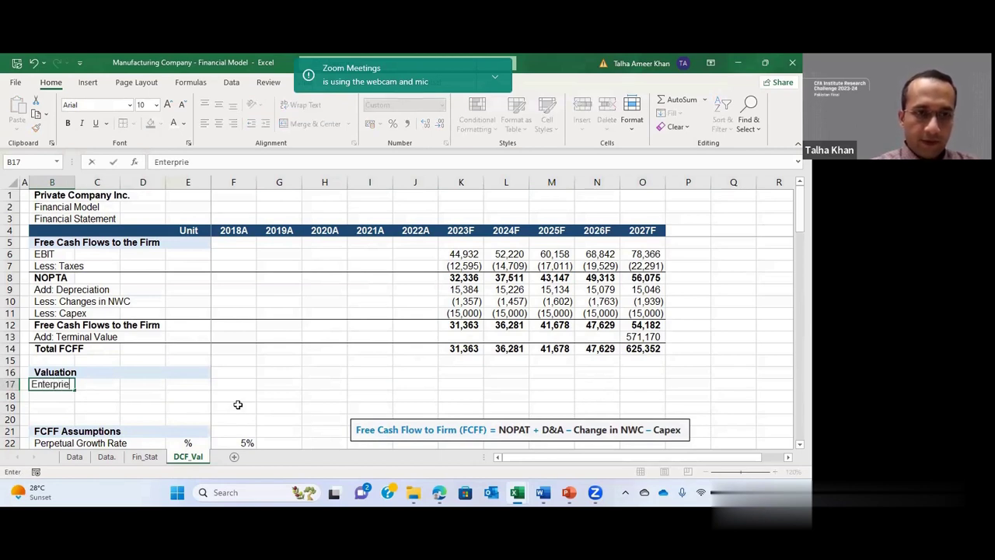
{"action": "type", "text": "s"}
{"action": "key", "text": "BackSpace"}
{"action": "key", "text": "BackSpace"}
{"action": "type", "text": "se Value"}
Step: Calculate the Enterprise Value in F17 by discounting Total FCFF at the WACC with +NPV(F23,K14:O14)
{"action": "key", "text": "Right"}
{"action": "key", "text": "Right"}
{"action": "key", "text": "Right"}
{"action": "key", "text": "Right"}
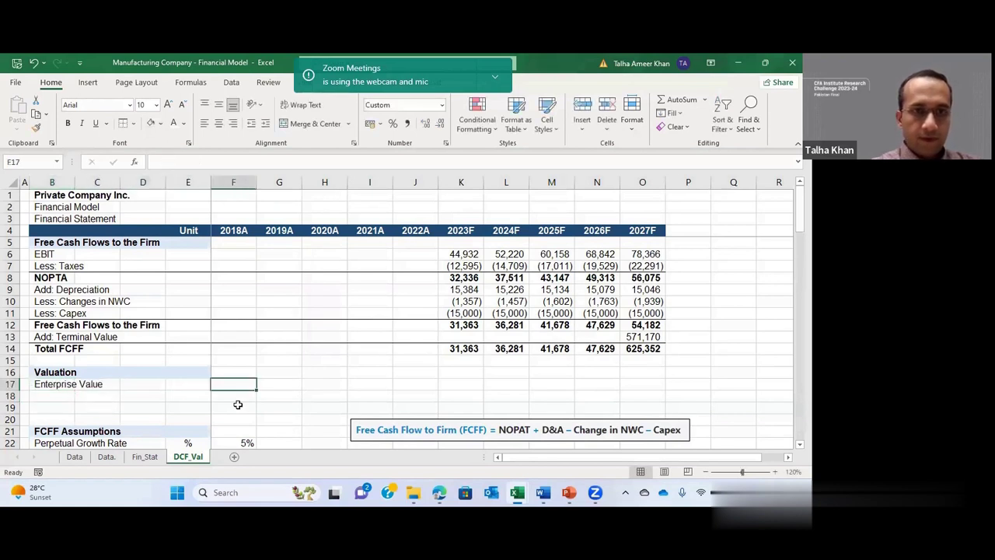
{"action": "type", "text": "+np"}
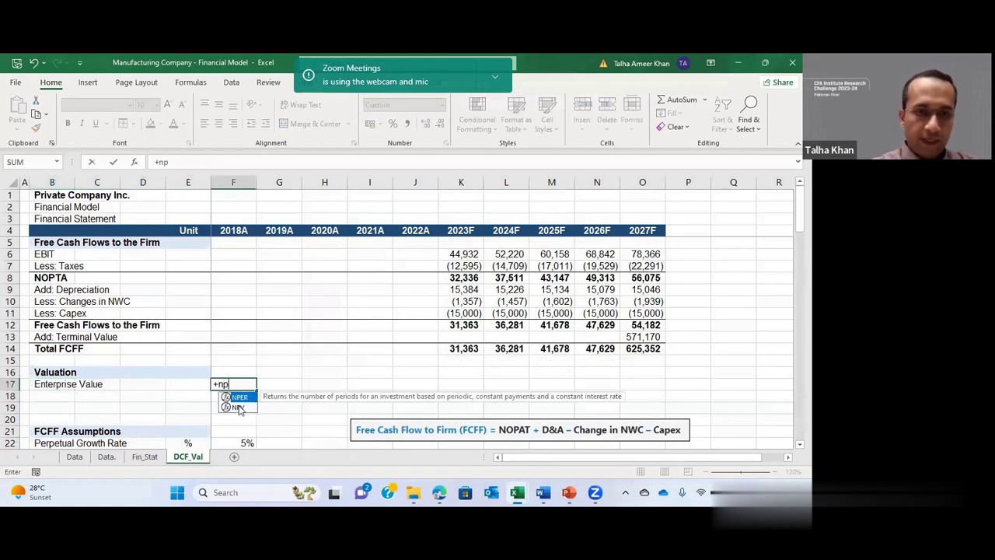
{"action": "type", "text": "v"}
{"action": "key", "text": "Tab"}
{"action": "key", "text": "Up"}
{"action": "key", "text": "Up"}
{"action": "key", "text": "Down"}
{"action": "key", "text": "Down"}
{"action": "key", "text": "Down"}
{"action": "key", "text": "Down"}
{"action": "key", "text": "Down"}
{"action": "key", "text": "Down"}
{"action": "key", "text": "Down"}
{"action": "key", "text": "Down"}
{"action": "key", "text": "Down"}
{"action": "key", "text": "Down"}
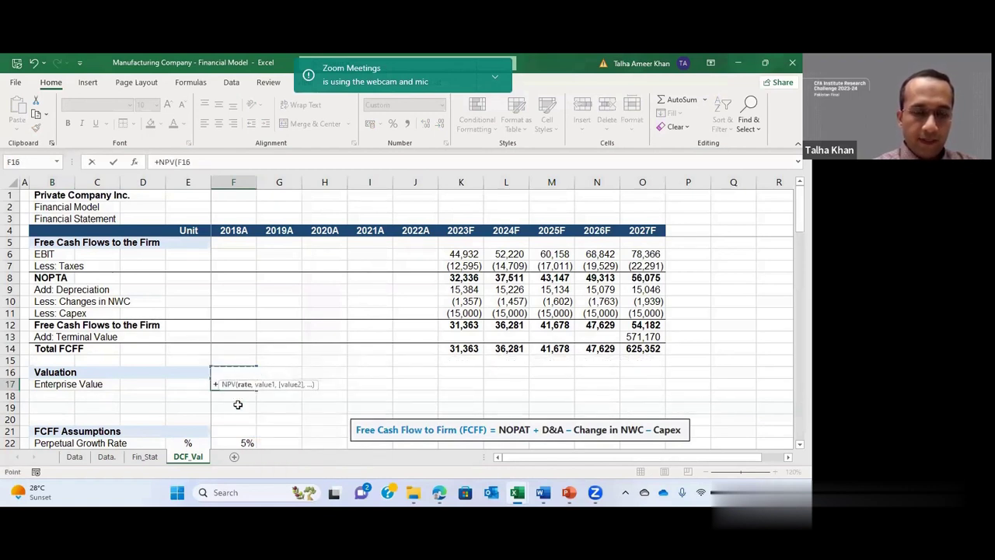
{"action": "key", "text": "Up"}
{"action": "key", "text": "Up"}
{"action": "type", "text": ","}
{"action": "key", "text": "Up"}
{"action": "key", "text": "Up"}
{"action": "key", "text": "Up"}
{"action": "key", "text": "Right"}
{"action": "key", "text": "Right"}
{"action": "key", "text": "Right"}
{"action": "key", "text": "Right"}
{"action": "key", "text": "Right"}
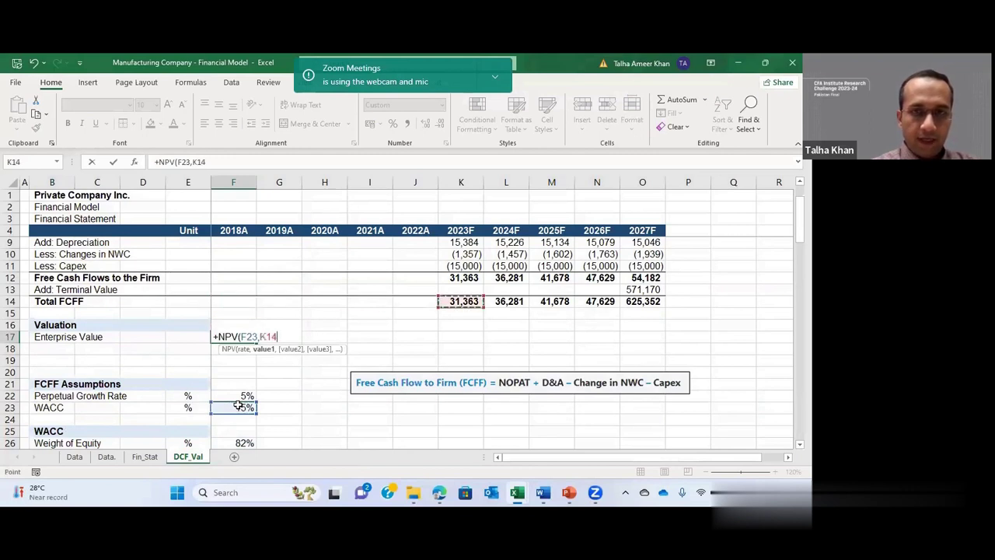
{"action": "key", "text": "shift+Right"}
{"action": "key", "text": "shift+Right"}
{"action": "key", "text": "shift+Right"}
{"action": "key", "text": "shift+Right"}
{"action": "type", "text": ")"}
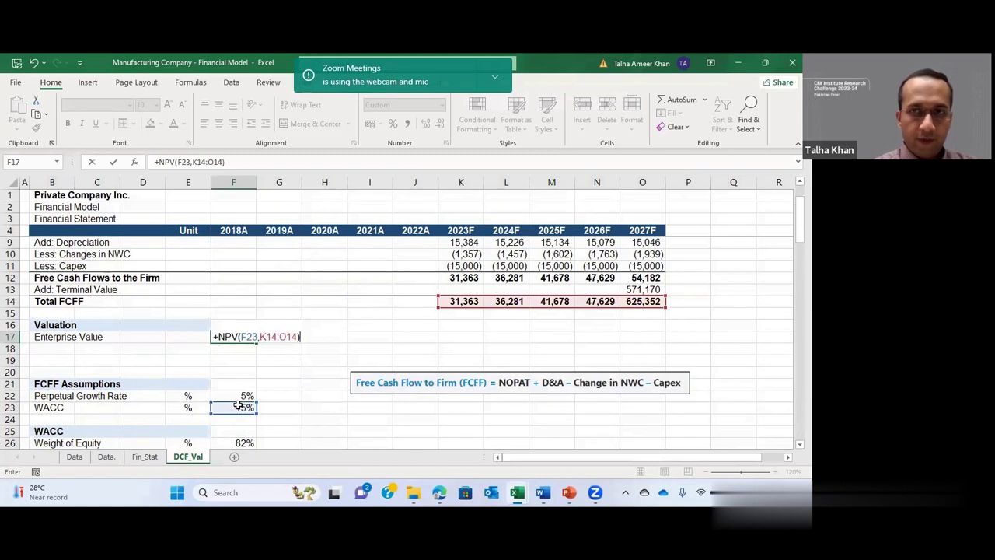
{"action": "key", "text": "Return"}
{"action": "key", "text": "Up"}
Step: Add the labels Less: Debt in B18 and Add: Cash in B19
{"action": "key", "text": "Down"}
{"action": "key", "text": "Left"}
{"action": "key", "text": "Left"}
{"action": "key", "text": "Left"}
{"action": "key", "text": "Left"}
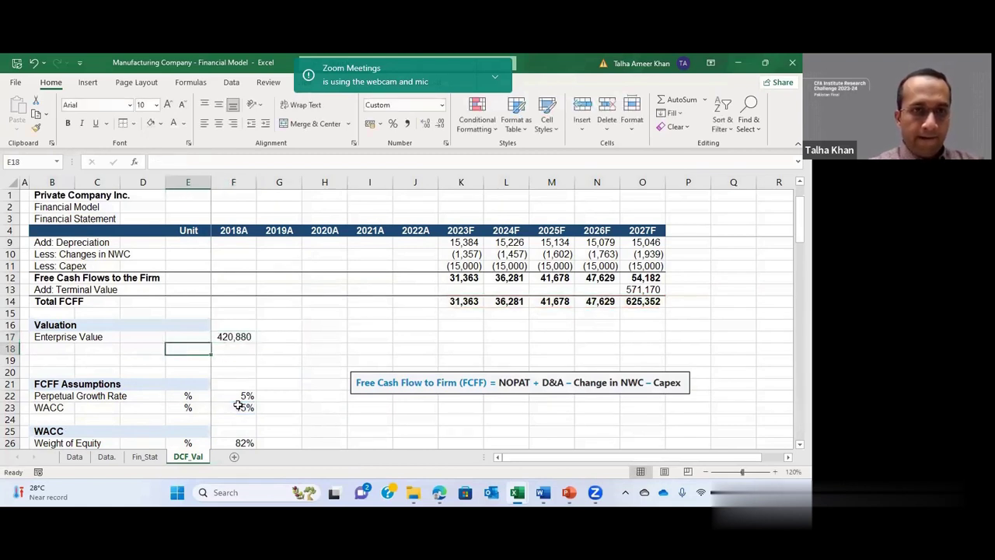
{"action": "type", "text": "Le"}
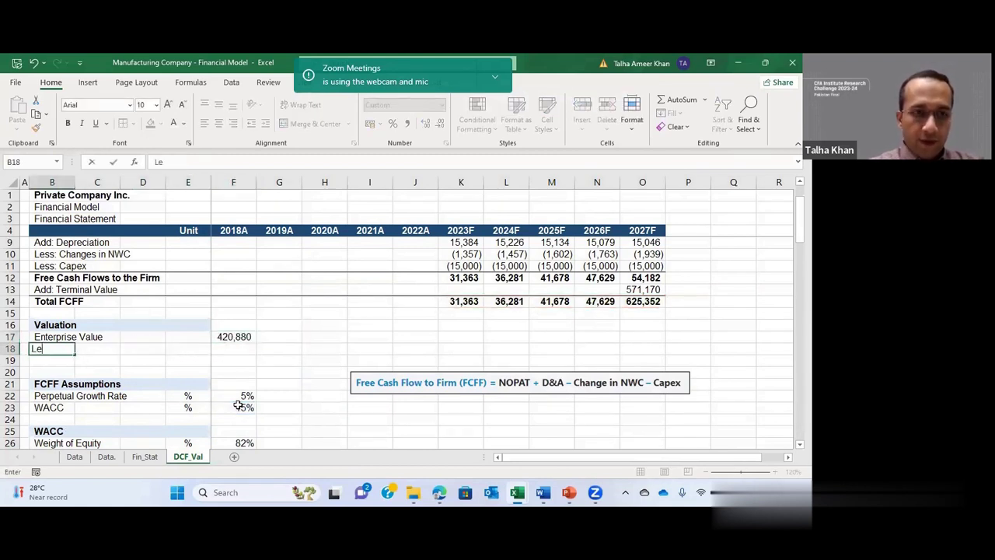
{"action": "type", "text": "ss: Debt"}
{"action": "key", "text": "Return"}
{"action": "type", "text": "Add: C"}
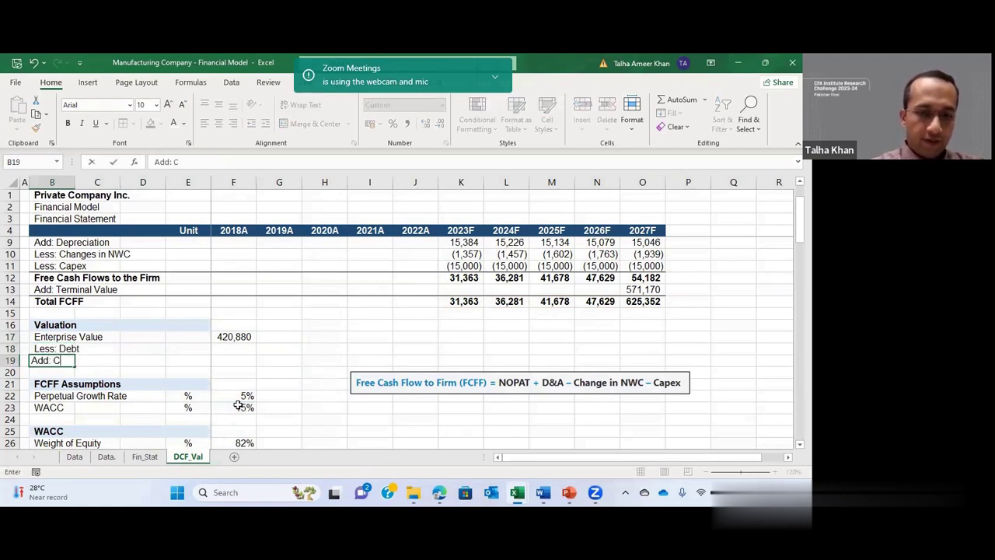
{"action": "type", "text": "ash"}
{"action": "key", "text": "Return"}
Step: Insert three more rows at row 20 and label B20 as Equity Value
{"action": "key", "text": "shift+space"}
{"action": "key", "text": "ctrl+plus"}
{"action": "key", "text": "ctrl+plus"}
{"action": "key", "text": "ctrl+plus"}
{"action": "type", "text": "Equi"}
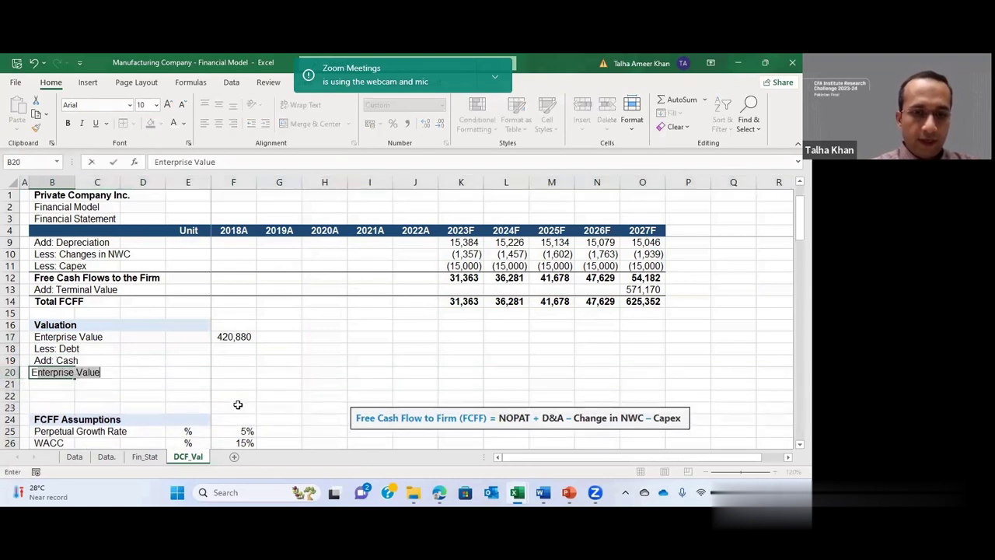
{"action": "type", "text": "ty Value'"}
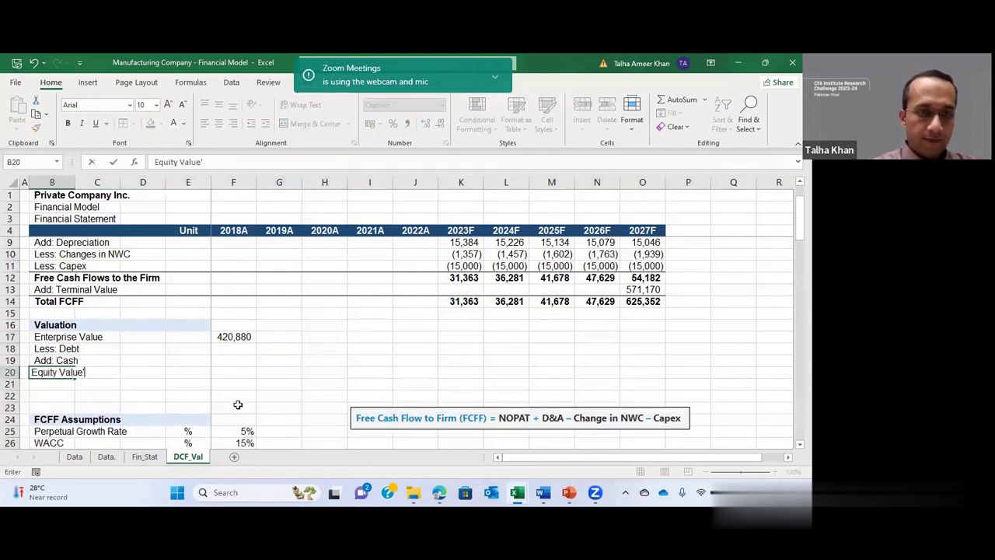
{"action": "key", "text": "BackSpace"}
{"action": "key", "text": "ctrl+Return"}
Step: Format the Equity Value row, B20:F20, in bold with a top border
{"action": "key", "text": "shift+Right"}
{"action": "key", "text": "shift+Right"}
{"action": "key", "text": "shift+Right"}
{"action": "key", "text": "shift+Right"}
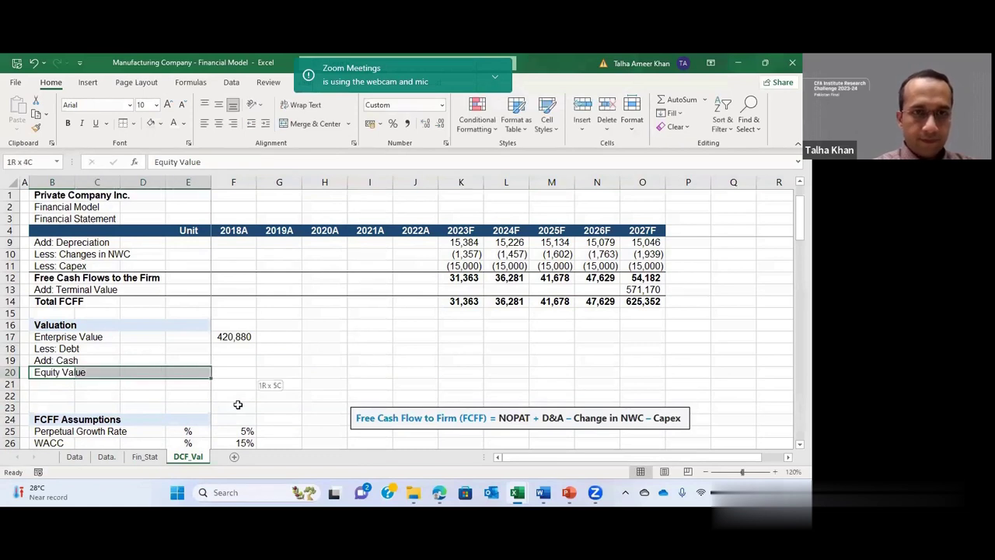
{"action": "type", "text": "b"}
{"action": "key", "text": "alt+h"}
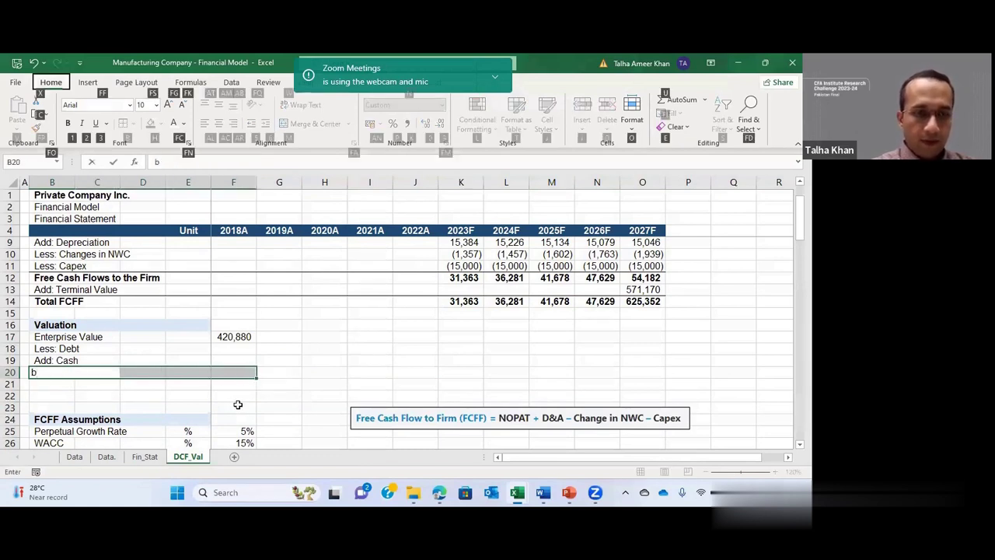
{"action": "key", "text": "Escape"}
{"action": "key", "text": "Escape"}
{"action": "key", "text": "ctrl+b"}
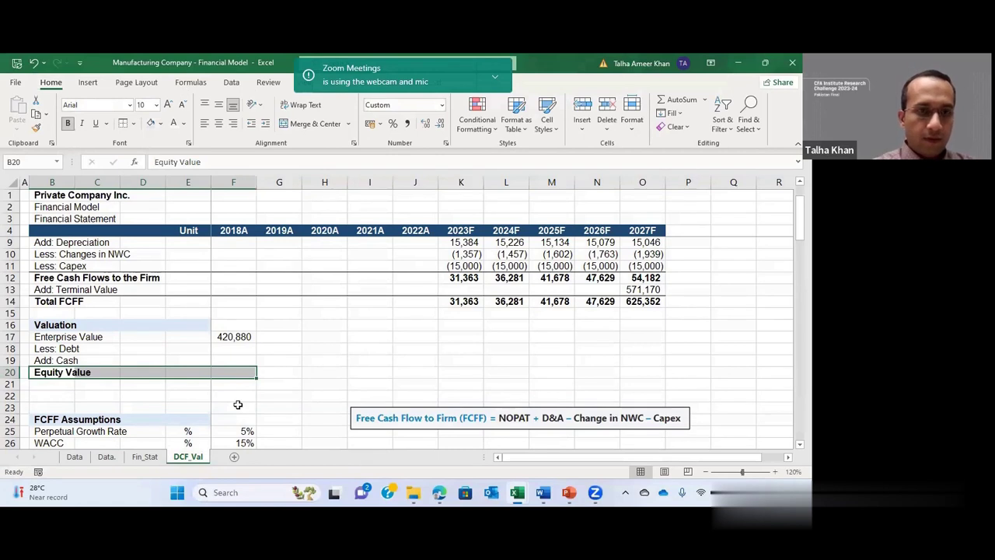
Step: Link Less: Debt in F18 to the 2022A balance sheet debt with +Fin_Stat!J41
{"action": "key", "text": "Up"}
{"action": "key", "text": "Up"}
{"action": "key", "text": "Right"}
{"action": "key", "text": "Right"}
{"action": "key", "text": "Right"}
{"action": "key", "text": "Right"}
{"action": "type", "text": "+"}
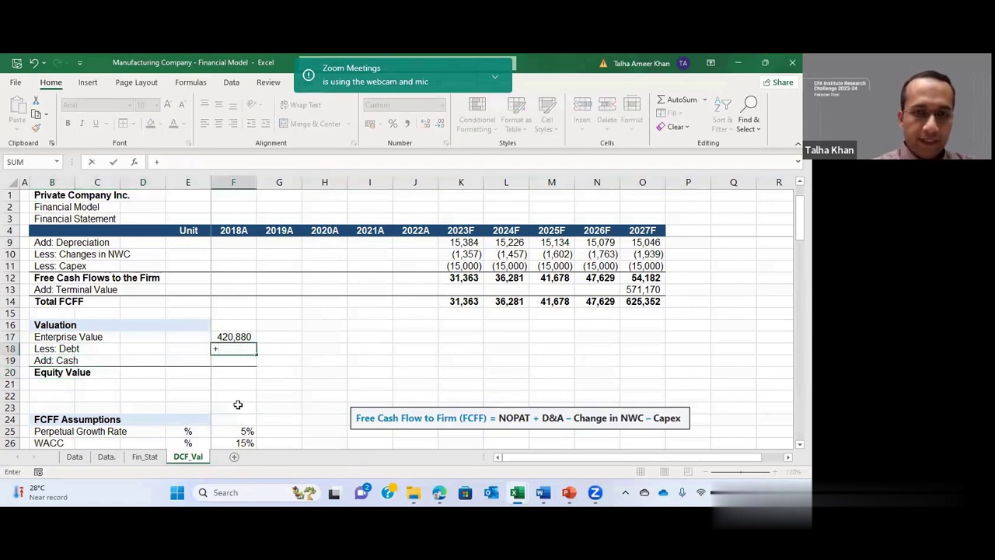
{"action": "key", "text": "ctrl+Page_Up"}
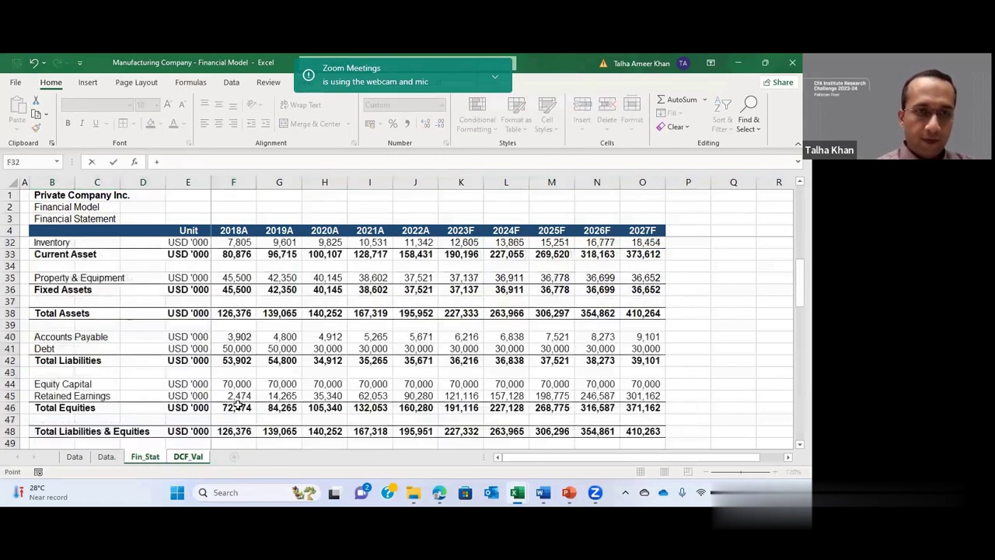
{"action": "scroll", "coordinate": [419, 377], "scroll_direction": "up", "scroll_amount": 1}
{"action": "left_click", "coordinate": [425, 384]}
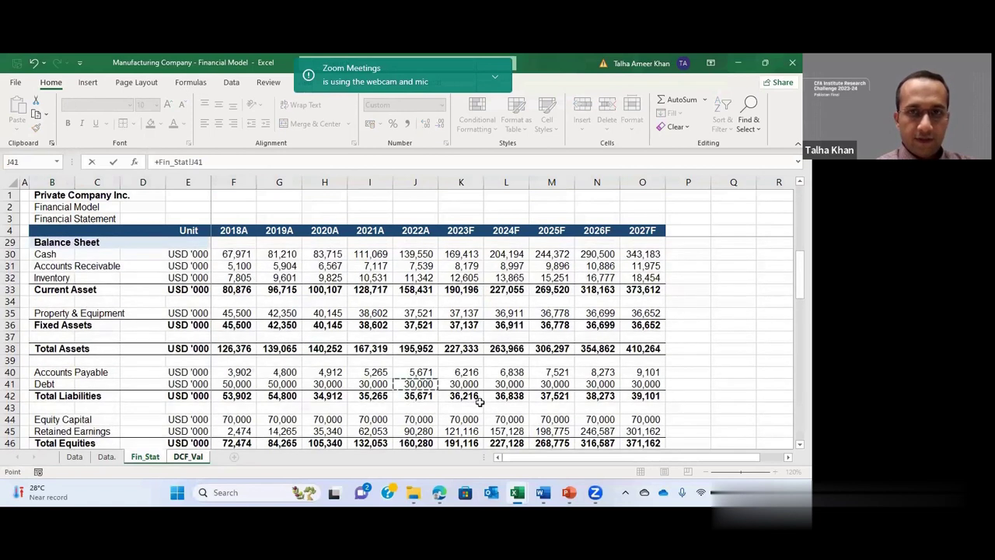
{"action": "key", "text": "Return"}
{"action": "key", "text": "Up"}
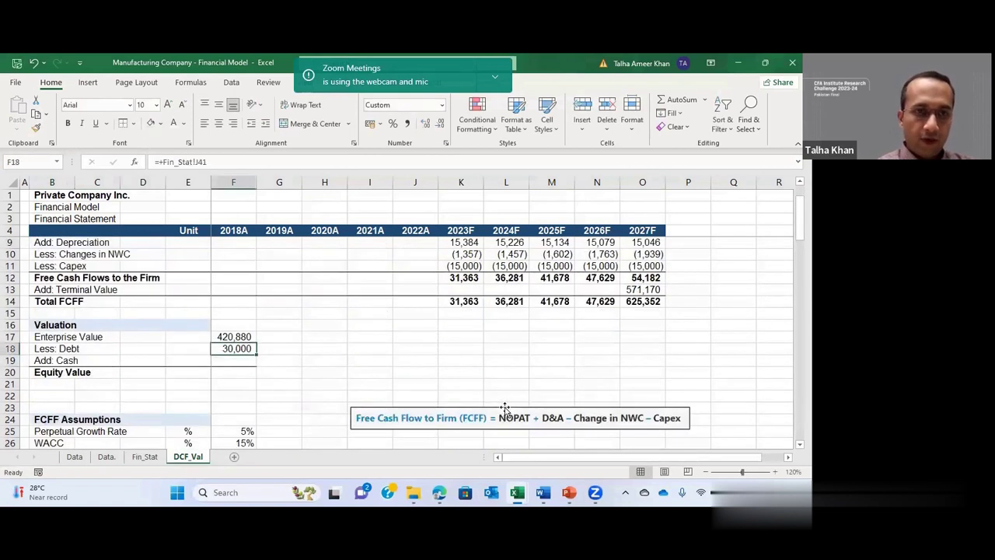
Step: Reverse the sign of the debt link in F18 so the debt is entered as a deduction
{"action": "key", "text": "F2"}
{"action": "key", "text": "Home"}
{"action": "key", "text": "Right"}
{"action": "key", "text": "Delete"}
{"action": "type", "text": "-"}
{"action": "key", "text": "Return"}
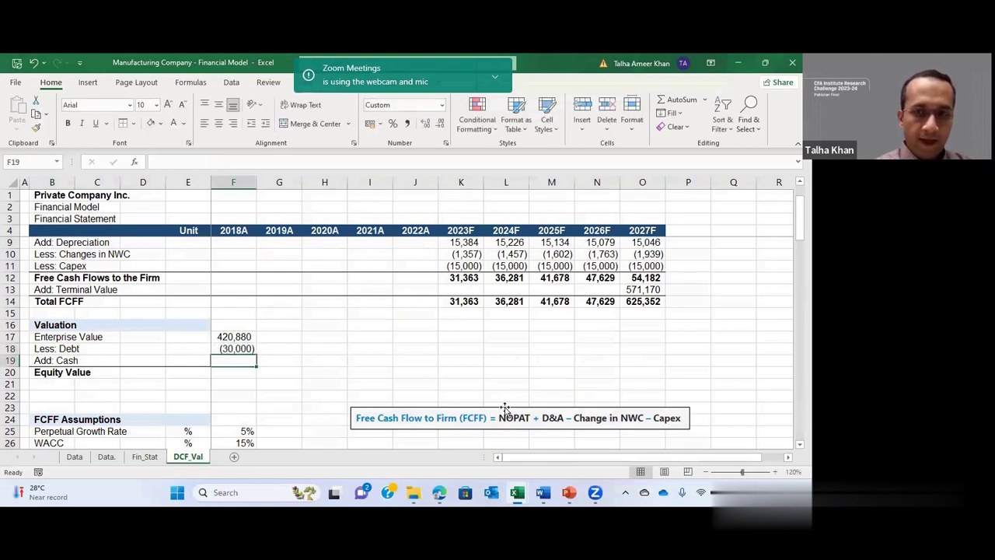
Step: Link Add: Cash in F19 to the 2022A cash with +Fin_Stat!J30 and sum the valuation items into Equity Value in F20
{"action": "type", "text": "+"}
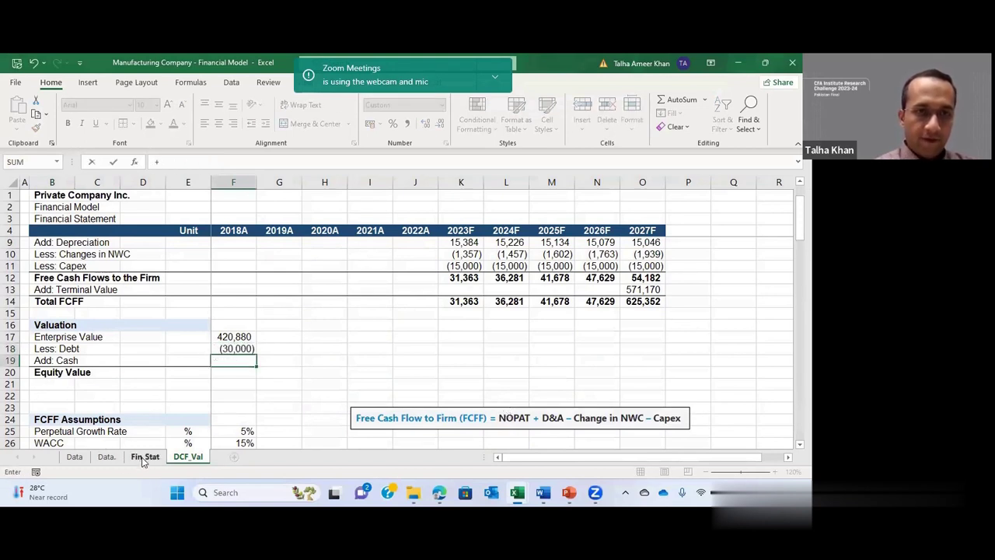
{"action": "left_click", "coordinate": [144, 456]}
{"action": "scroll", "coordinate": [340, 397], "scroll_direction": "up", "scroll_amount": 2}
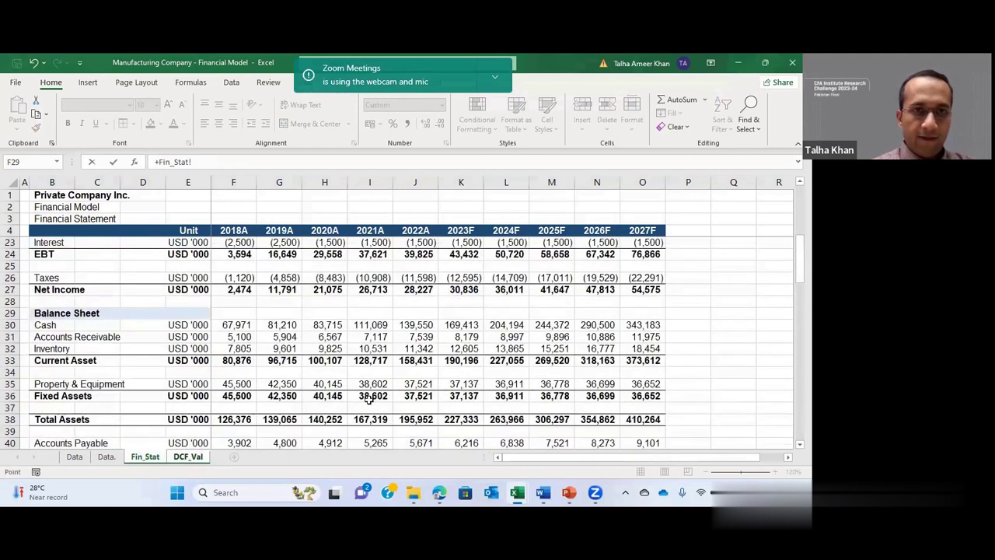
{"action": "left_click", "coordinate": [421, 328]}
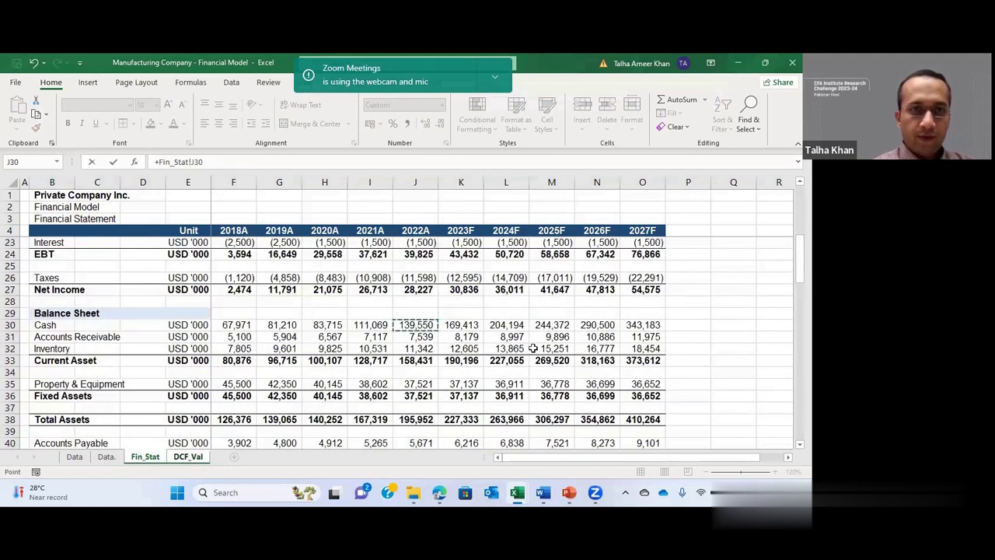
{"action": "key", "text": "Return"}
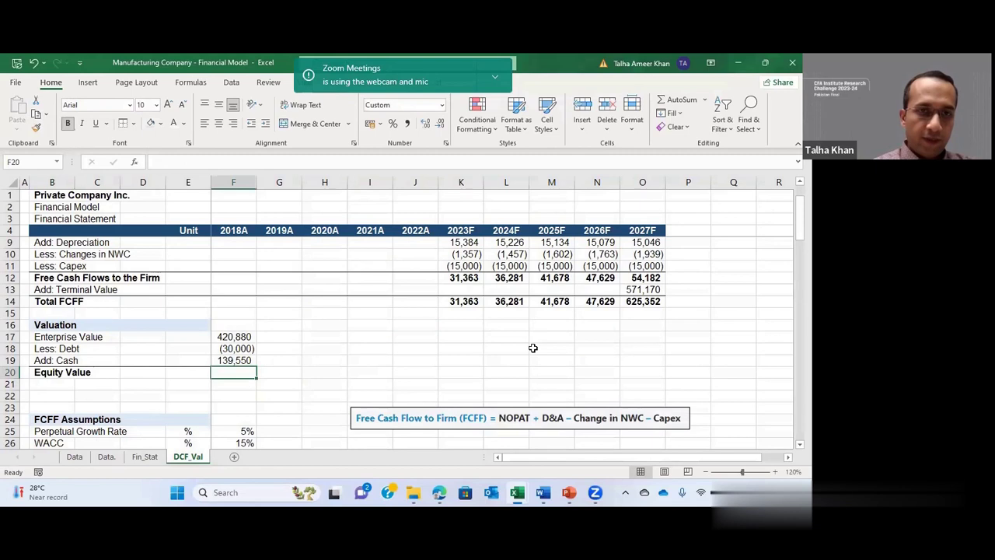
{"action": "key", "text": "alt+equal"}
{"action": "key", "text": "Return"}
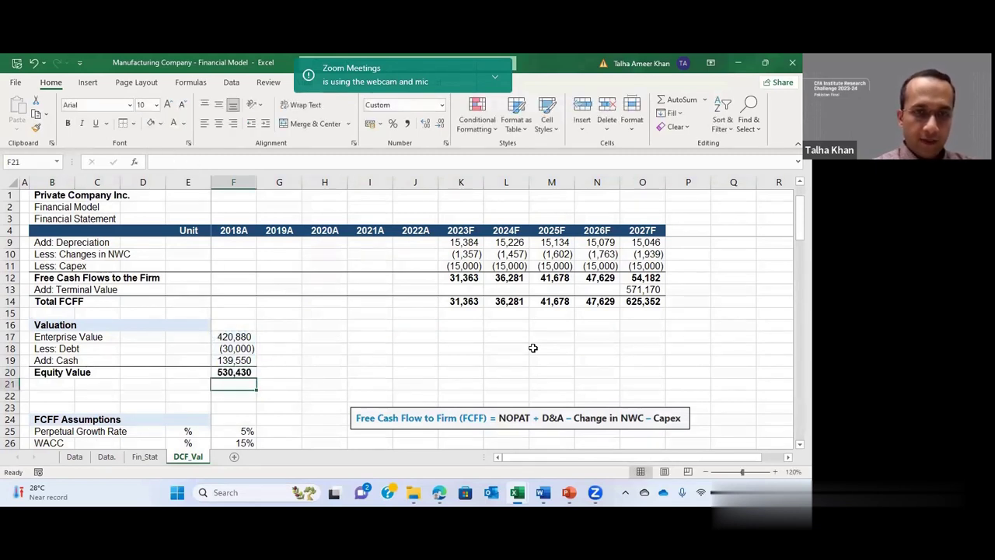
Step: Label B21 as Share o/s and enter 20000 shares in F21
{"action": "key", "text": "Left"}
{"action": "key", "text": "Left"}
{"action": "key", "text": "Left"}
{"action": "key", "text": "Left"}
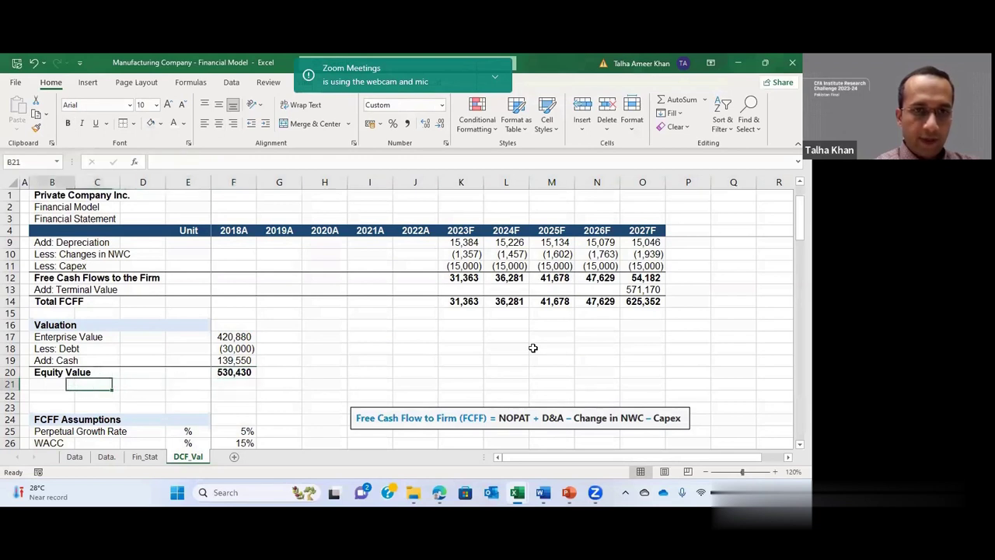
{"action": "type", "text": "Share o"}
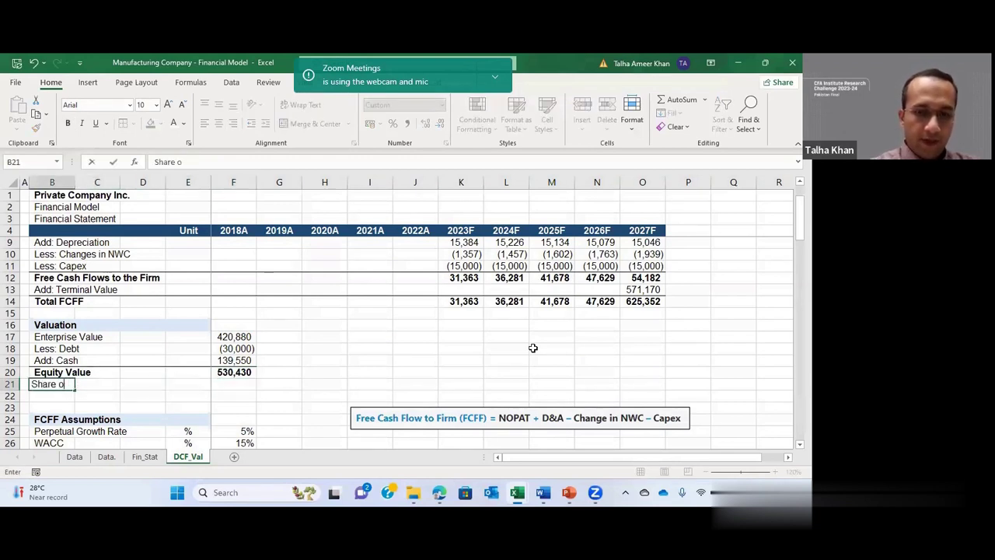
{"action": "key", "text": "Right"}
{"action": "key", "text": "Right"}
{"action": "key", "text": "Right"}
{"action": "key", "text": "Right"}
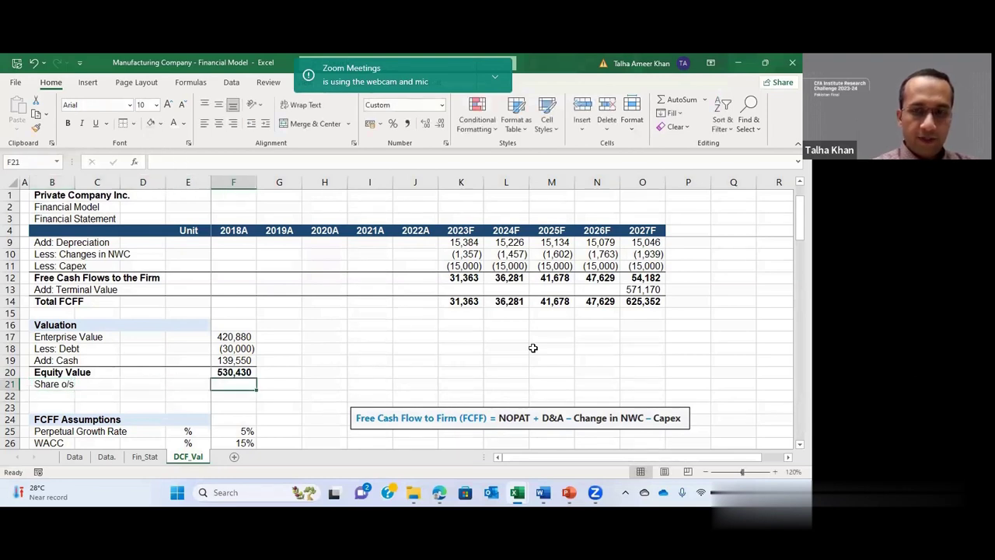
{"action": "type", "text": "20000"}
{"action": "key", "text": "Return"}
Step: Calculate the value per share in F22 with +F20/F21 and format it as a number with two decimals
{"action": "type", "text": "+"}
{"action": "key", "text": "Up"}
{"action": "key", "text": "Up"}
{"action": "type", "text": "/"}
{"action": "key", "text": "Up"}
{"action": "key", "text": "Return"}
{"action": "key", "text": "Up"}
{"action": "type", "text": "h"}
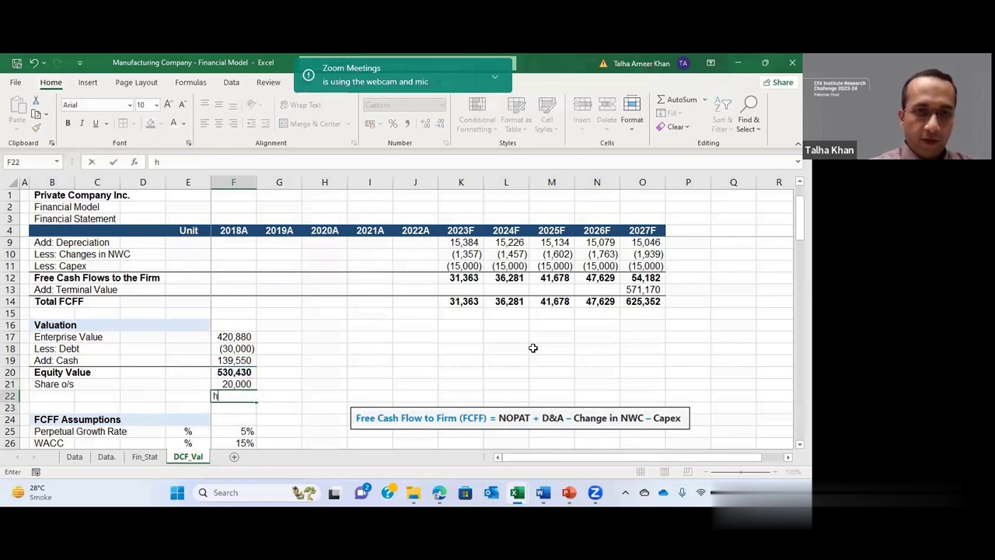
{"action": "key", "text": "Escape"}
{"action": "key", "text": "ctrl+shift+1"}
Step: Label row 22 as Intrinsic Value in B22
{"action": "key", "text": "Left"}
{"action": "key", "text": "Left"}
{"action": "key", "text": "Left"}
{"action": "key", "text": "Left"}
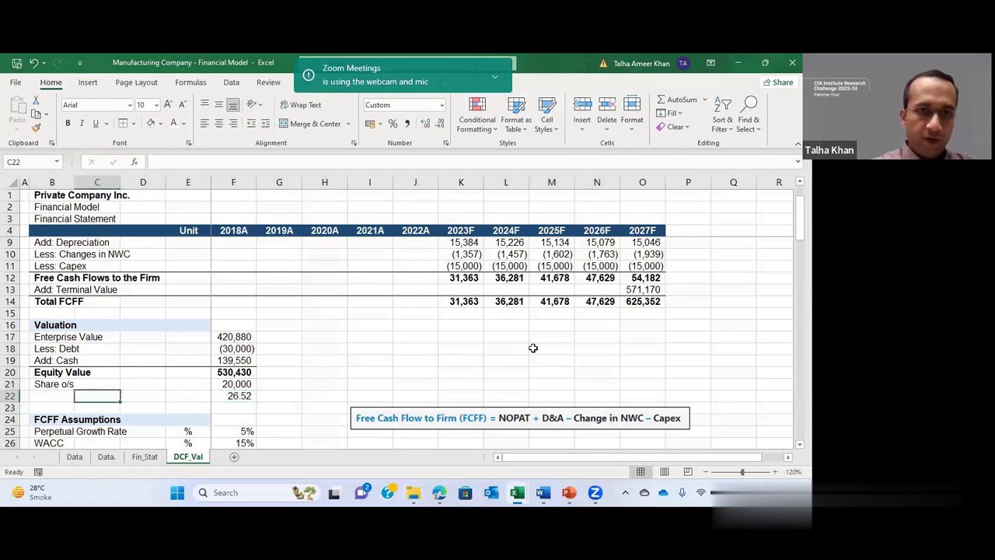
{"action": "type", "text": "Intr"}
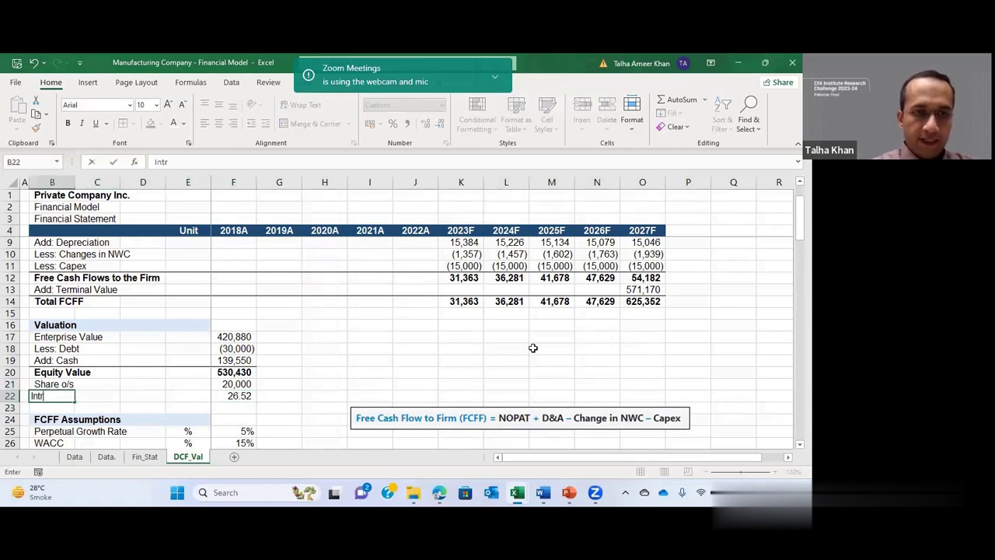
{"action": "type", "text": "insic"}
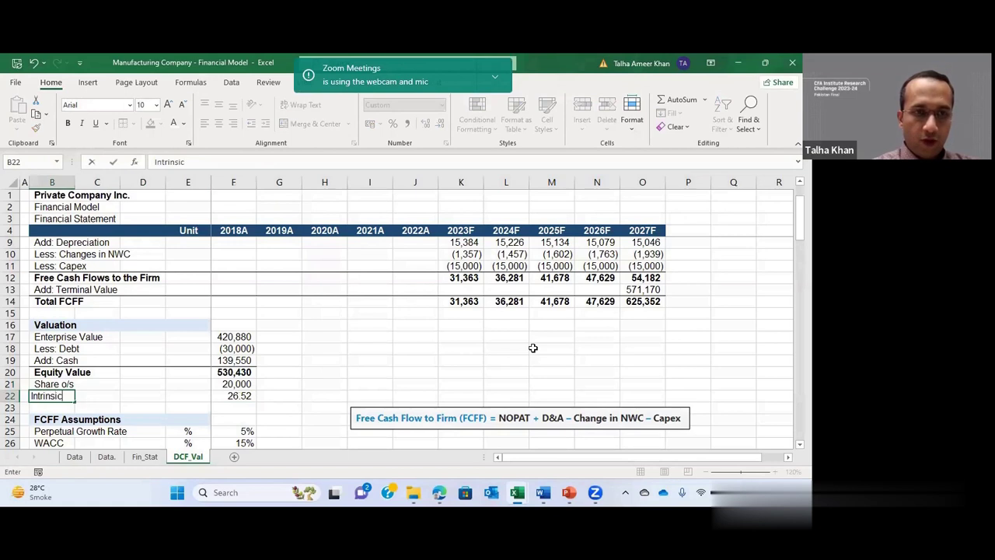
{"action": "key", "text": "Return"}
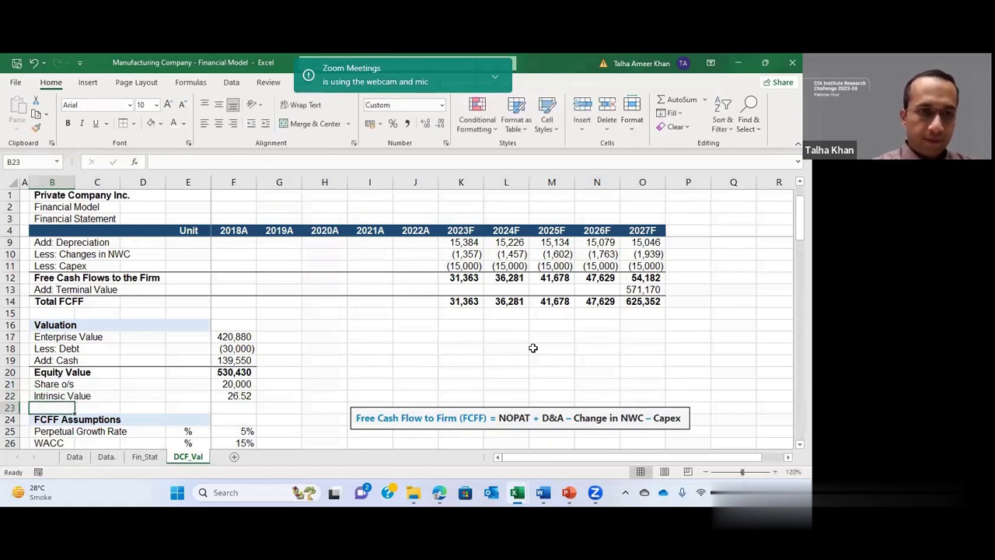
Step: Make the Intrinsic Value row B22:F22 bold and add a top border to it
{"action": "key", "text": "Up"}
{"action": "key", "text": "shift+Right"}
{"action": "key", "text": "shift+Right"}
{"action": "key", "text": "shift+Right"}
{"action": "key", "text": "shift+Right"}
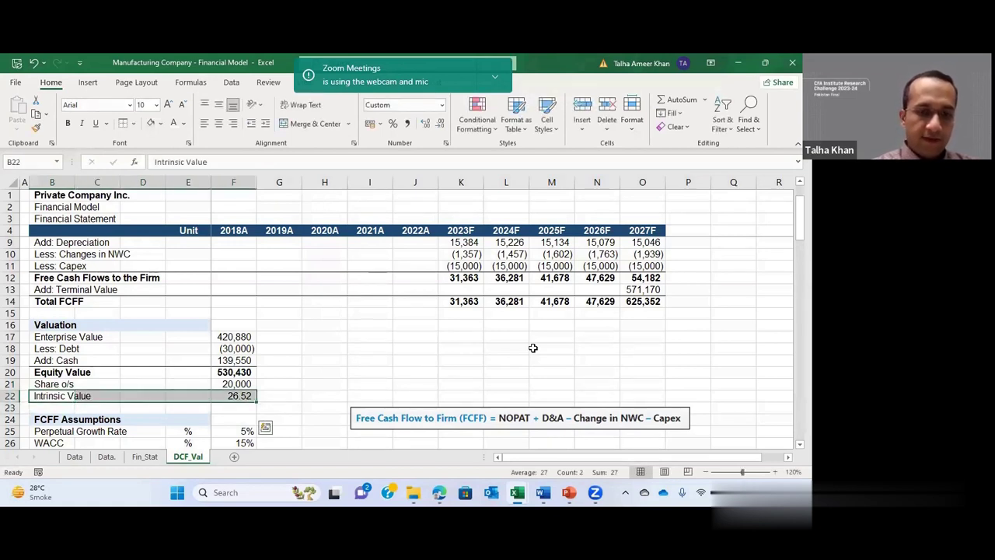
{"action": "key", "text": "ctrl+b"}
{"action": "key", "text": "alt+h"}
{"action": "key", "text": "b"}
{"action": "key", "text": "p"}
{"action": "key", "text": "Down"}
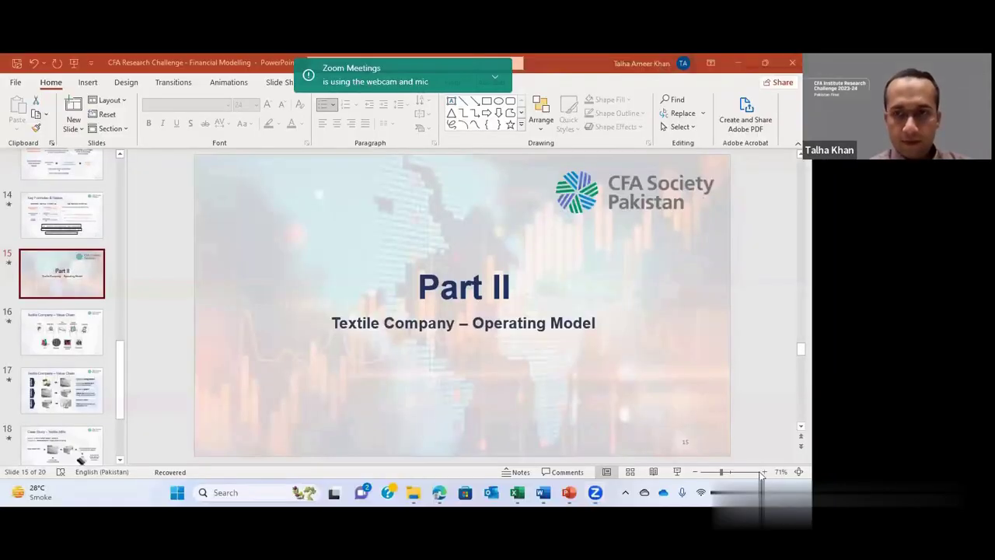
Step: Present the PowerPoint slides from Part II, Textile Company – Operating Model, and advance to the Textile Company – Value Chain slide
{"action": "left_click", "coordinate": [677, 472]}
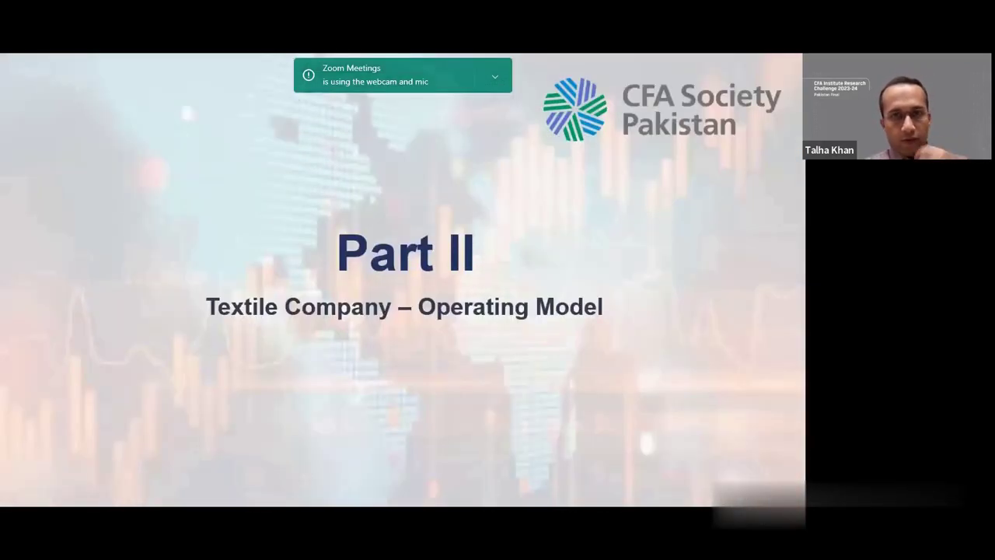
{"action": "key", "text": "Right"}
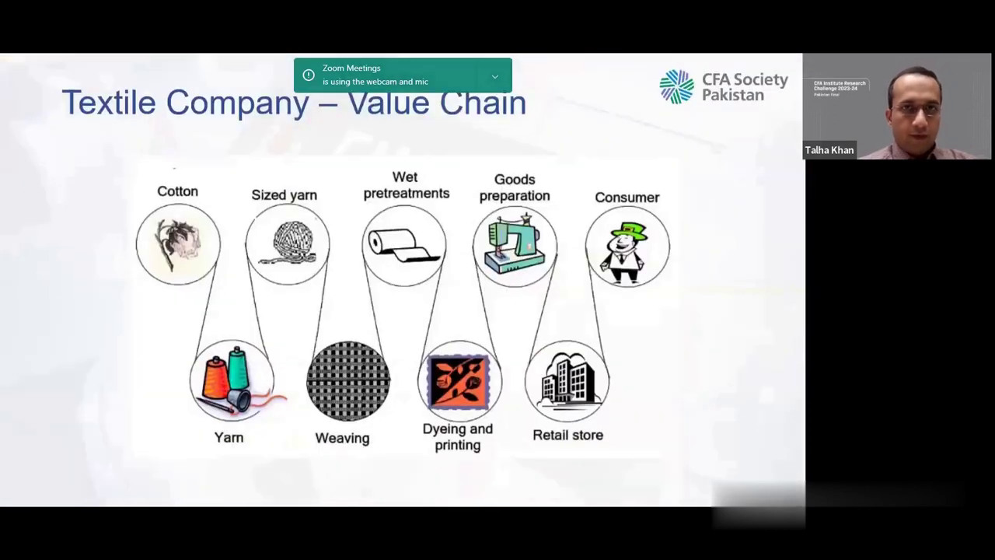
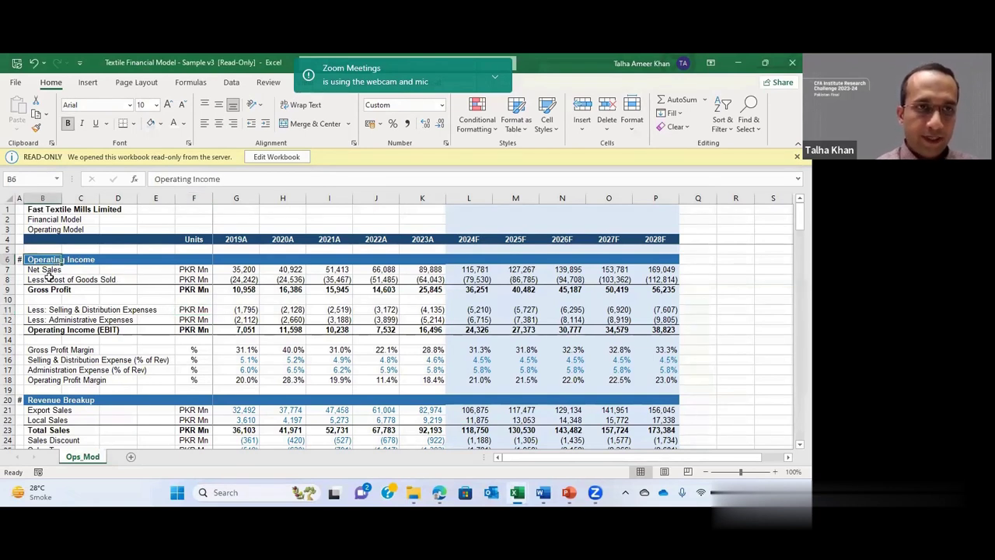
Step: In the Excel Textile Financial Model workbook, examine the historical Operating Income lines, the Net Sales link and the Revenue Breakup section
{"action": "left_click_drag", "start_coordinate": [35, 272], "coordinate": [405, 278]}
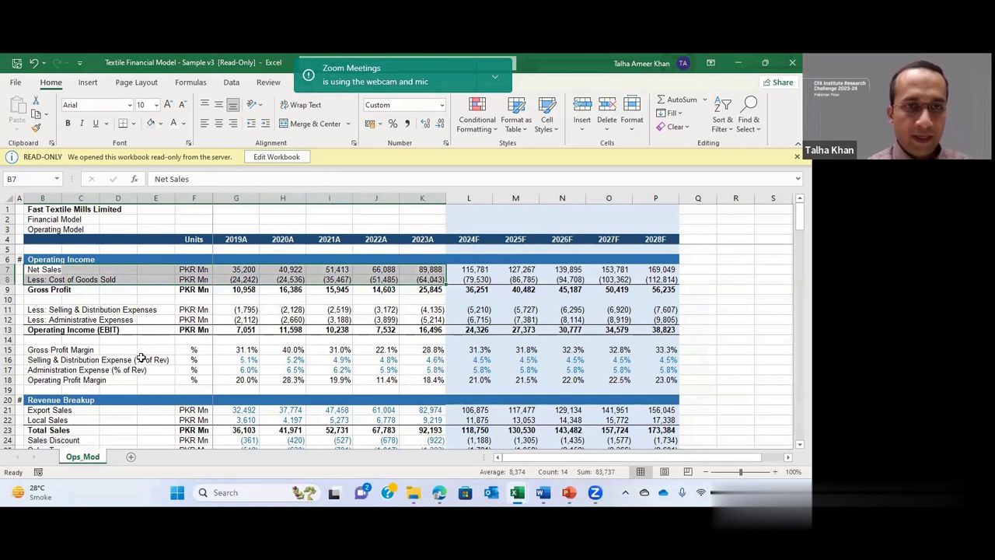
{"action": "left_click", "coordinate": [424, 319]}
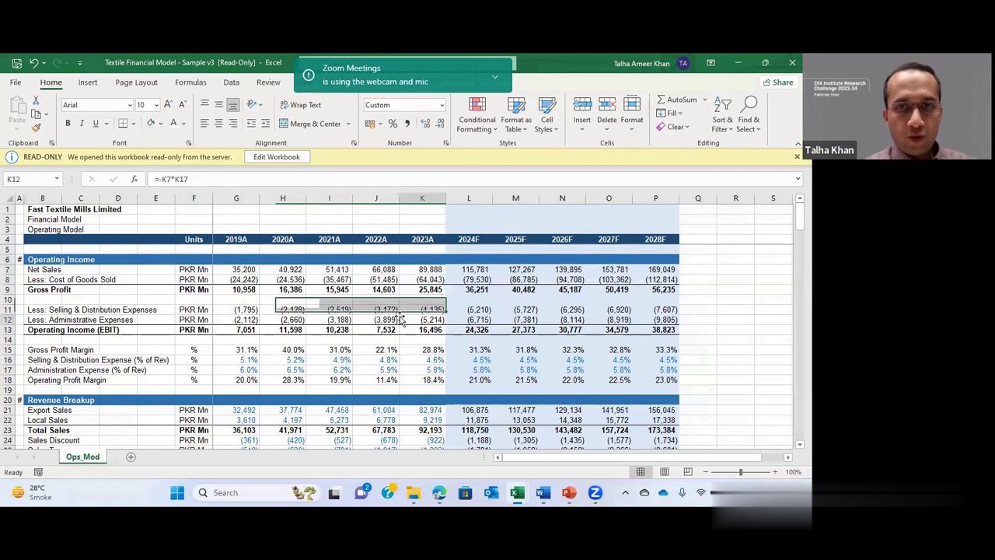
{"action": "left_click", "coordinate": [248, 270]}
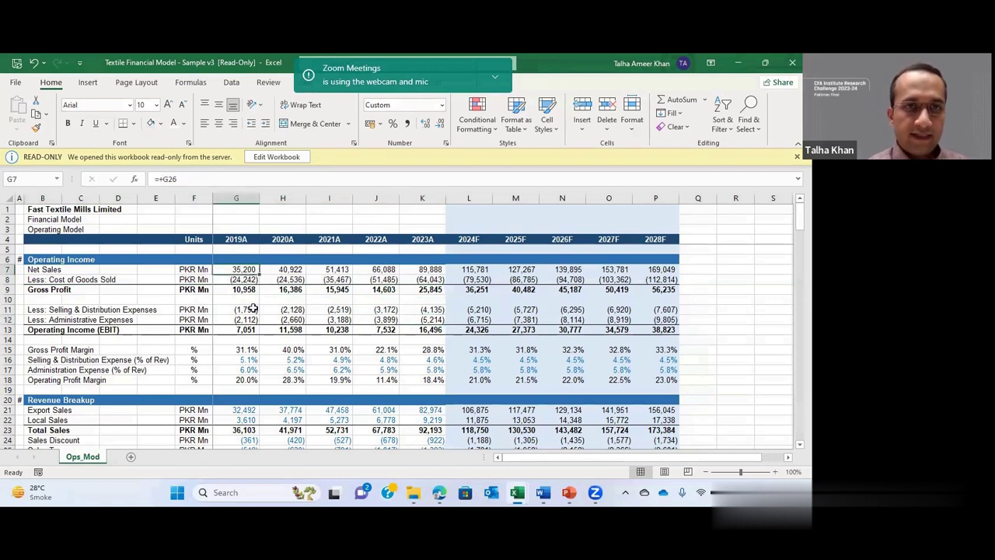
{"action": "scroll", "coordinate": [263, 350], "scroll_direction": "down", "scroll_amount": 4}
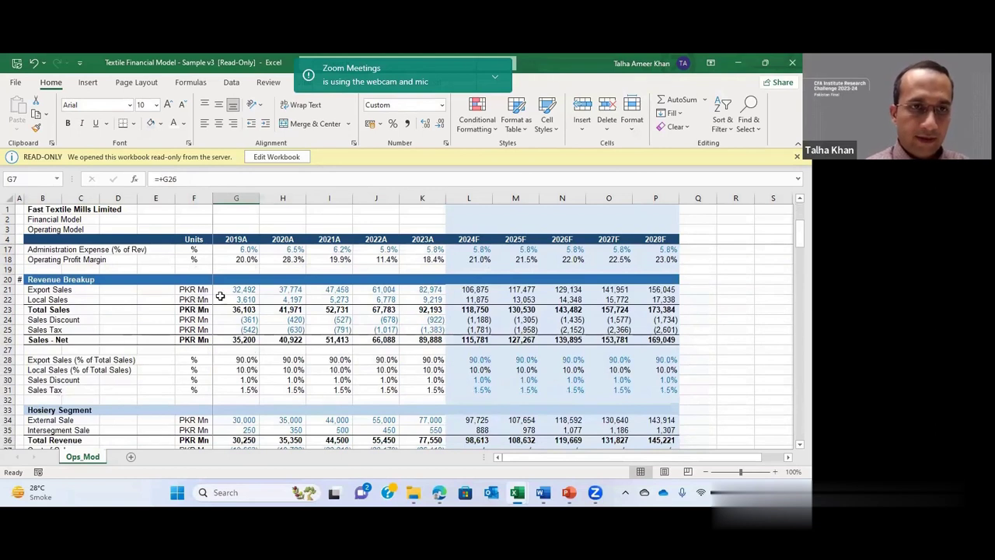
{"action": "left_click", "coordinate": [239, 289]}
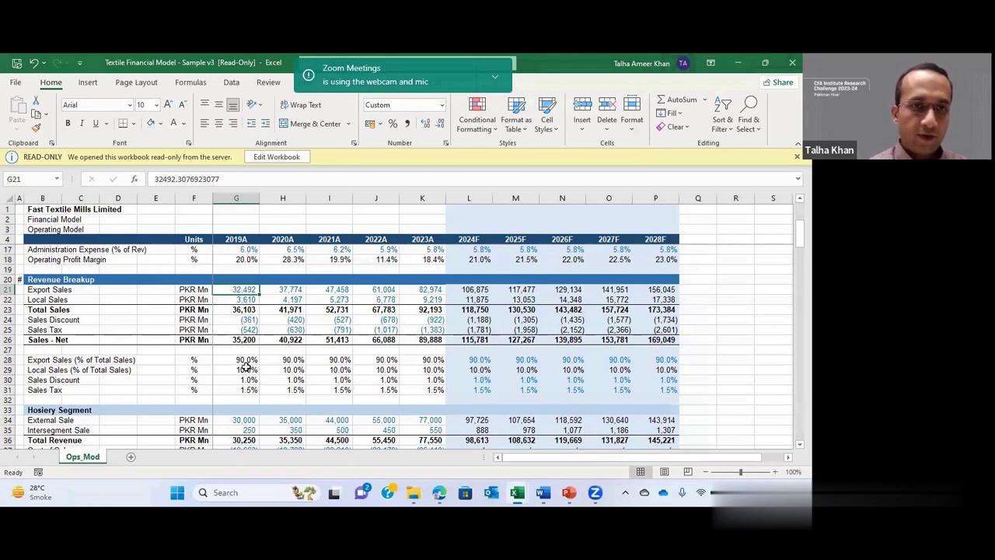
{"action": "scroll", "coordinate": [241, 366], "scroll_direction": "down", "scroll_amount": 1}
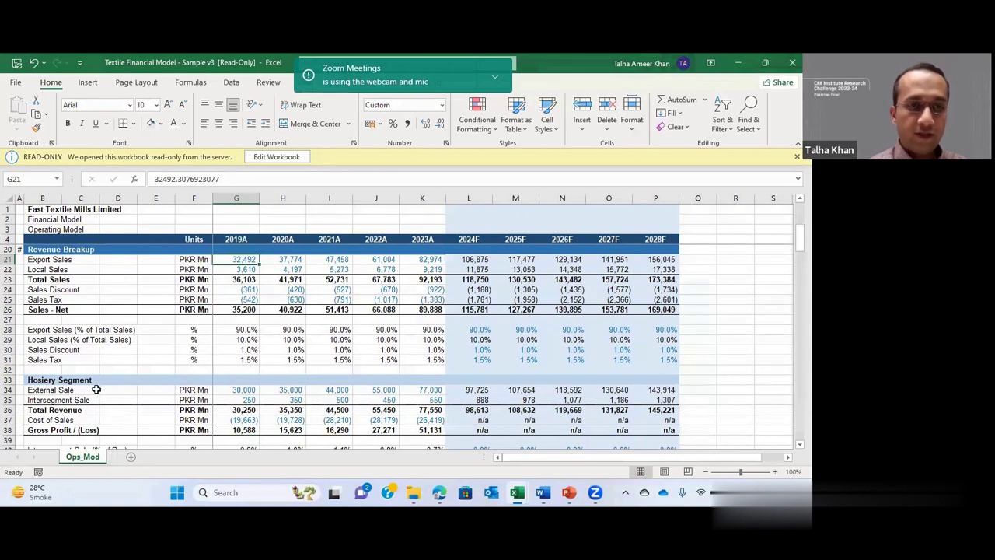
{"action": "scroll", "coordinate": [96, 390], "scroll_direction": "down", "scroll_amount": 1}
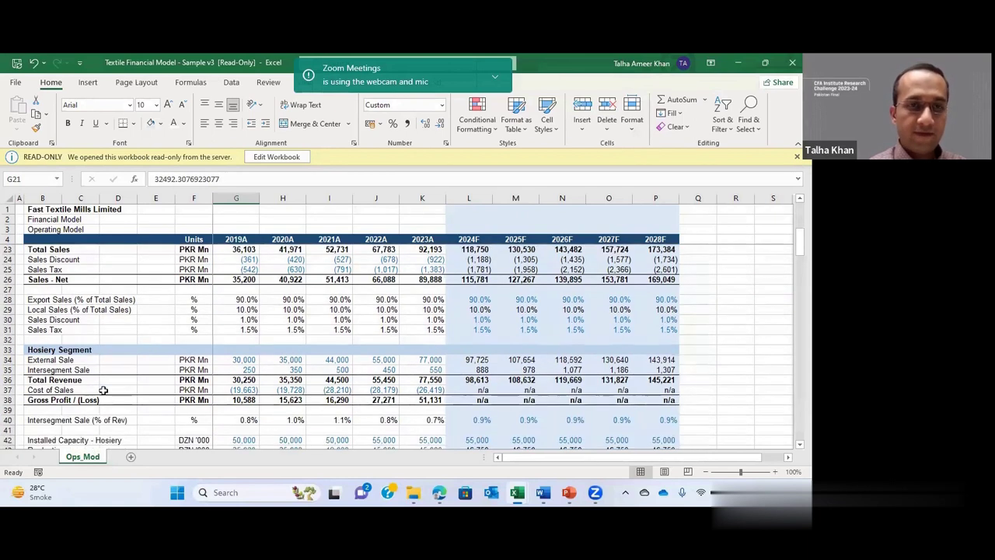
Step: Examine the Hosiery Segment's historical External Sale figures for 2019A to 2023A and the formula behind Intersegment Sale (% of Rev)
{"action": "left_click", "coordinate": [243, 360]}
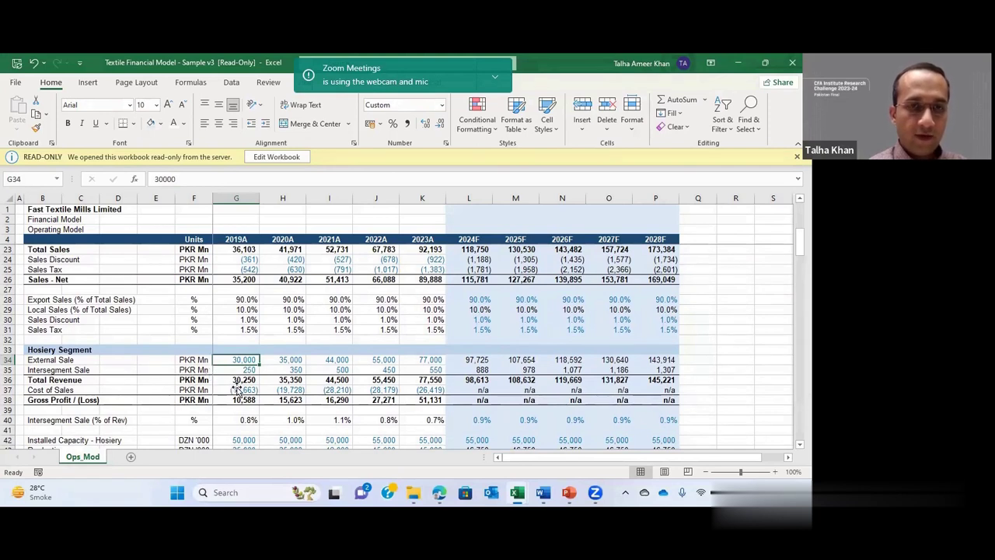
{"action": "key", "text": "shift+Right"}
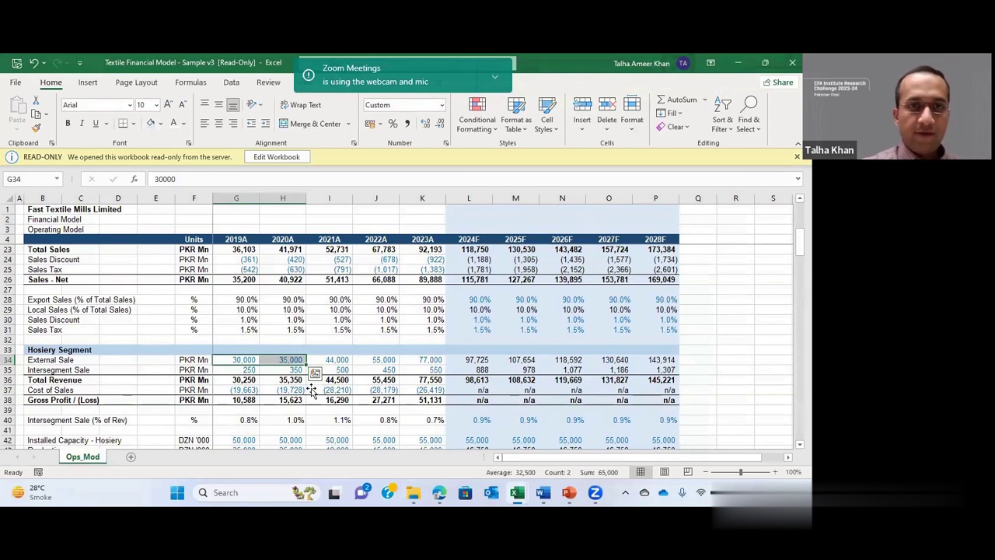
{"action": "key", "text": "Right"}
{"action": "key", "text": "Right"}
{"action": "key", "text": "Right"}
{"action": "key", "text": "Right"}
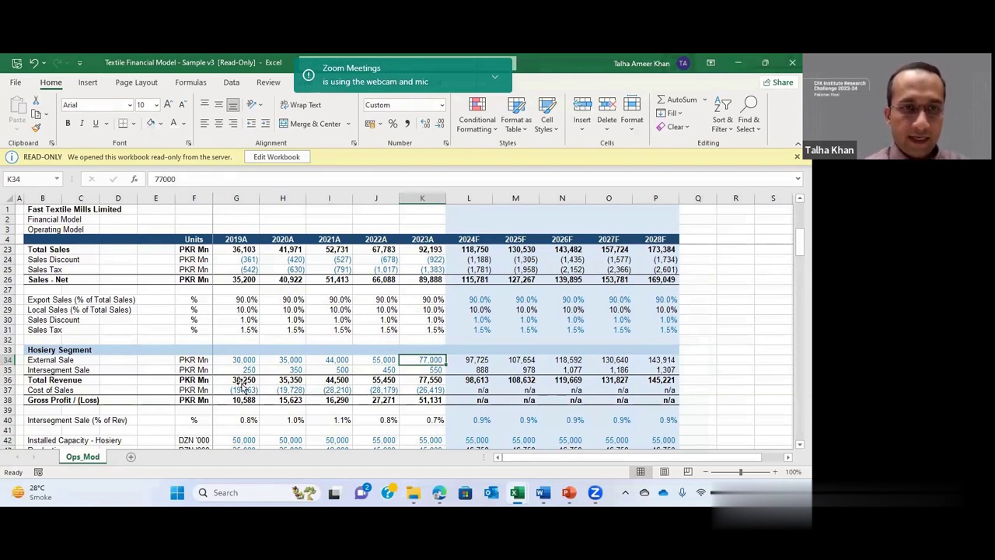
{"action": "scroll", "coordinate": [241, 386], "scroll_direction": "down", "scroll_amount": 1}
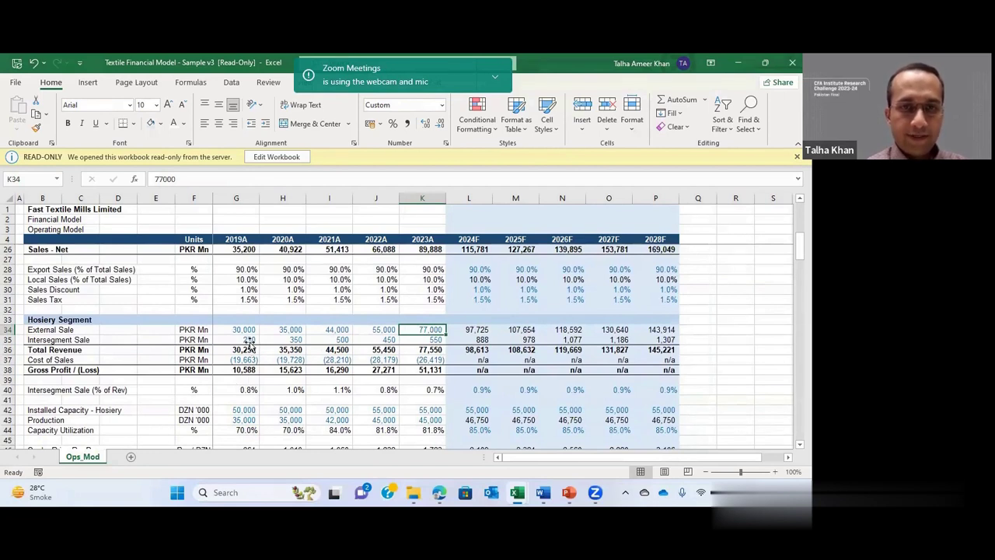
{"action": "left_click", "coordinate": [251, 389]}
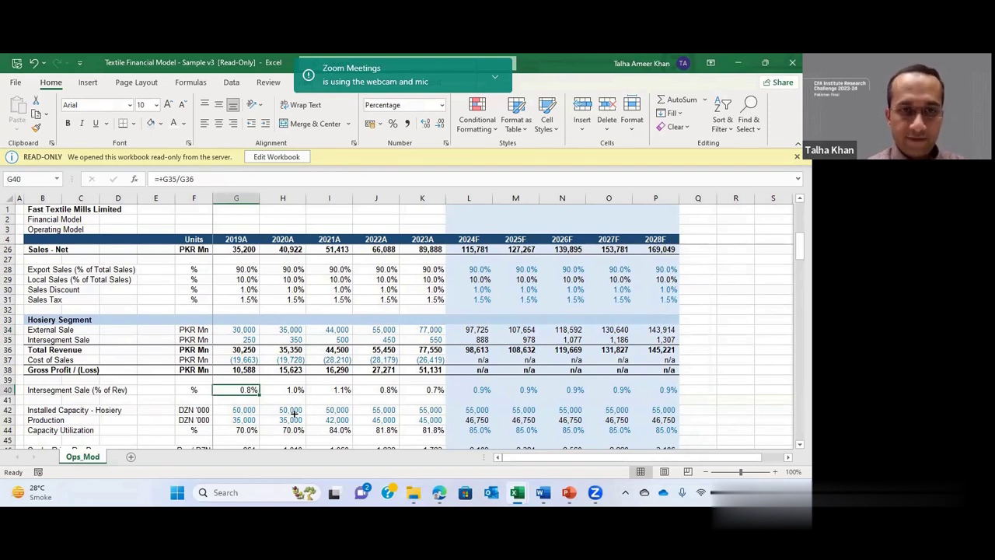
Step: Examine the Installed Capacity - Hosiery row across 2019A to 2023A
{"action": "scroll", "coordinate": [273, 416], "scroll_direction": "down", "scroll_amount": 1}
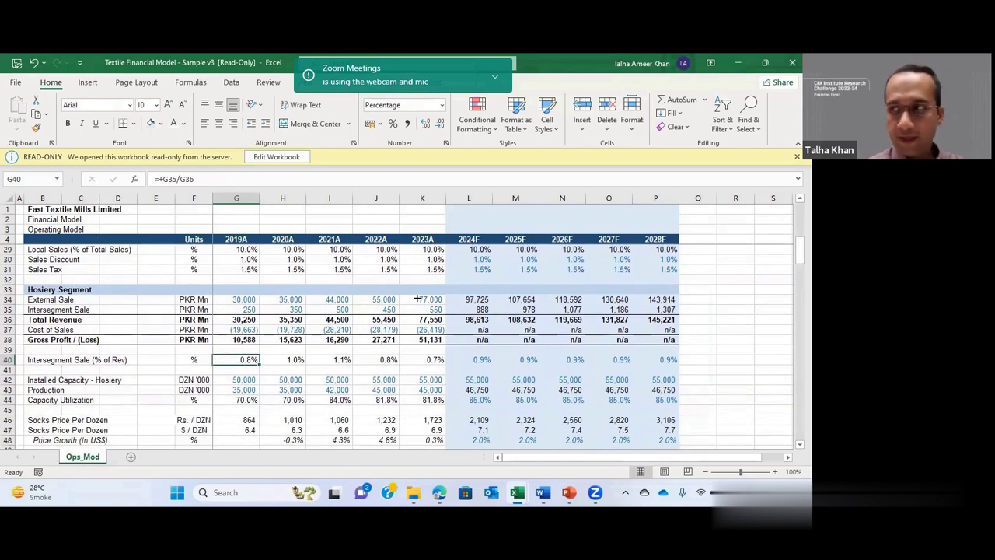
{"action": "left_click", "coordinate": [245, 379]}
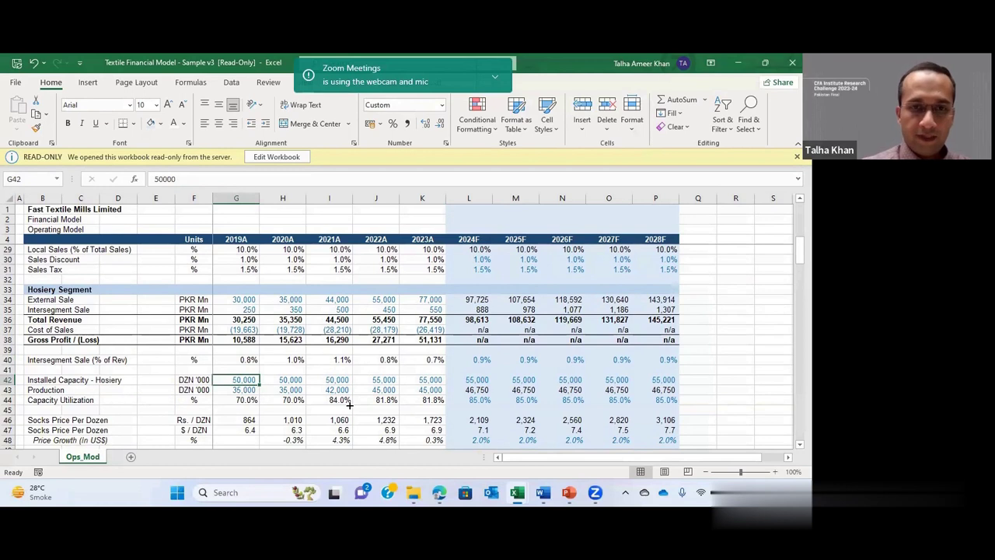
{"action": "key", "text": "shift+Right"}
{"action": "key", "text": "shift+Right"}
{"action": "key", "text": "shift+Right"}
{"action": "key", "text": "shift+Right"}
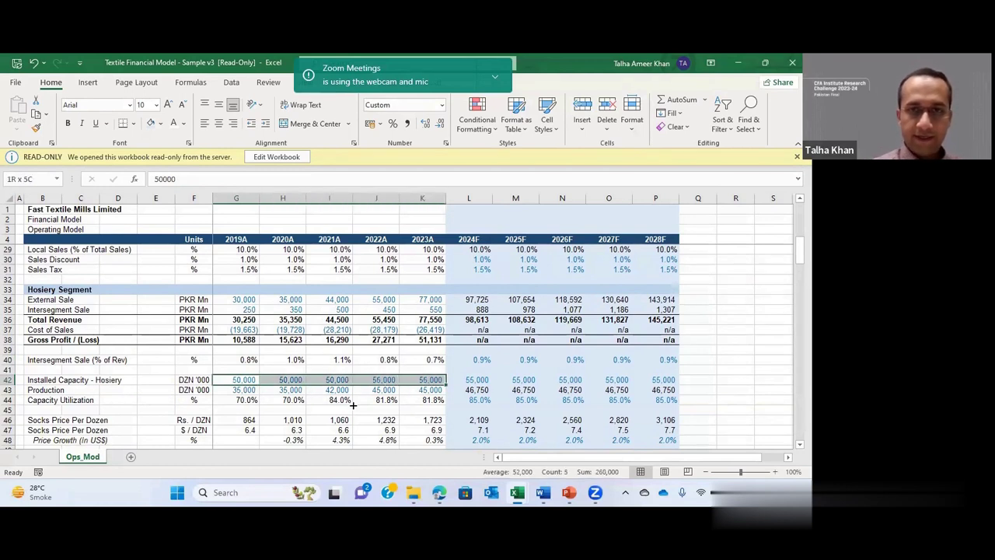
{"action": "key", "text": "Right"}
{"action": "key", "text": "Right"}
{"action": "key", "text": "Right"}
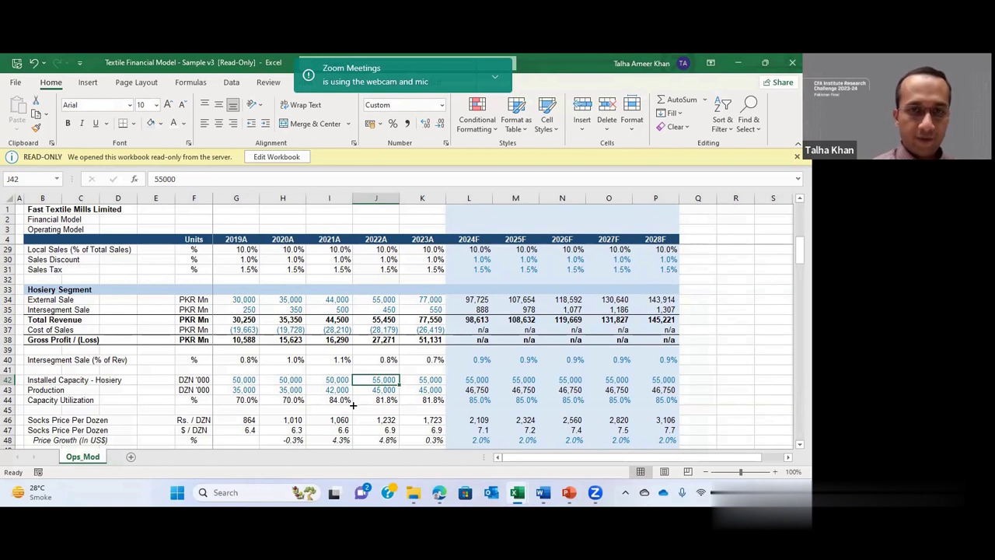
Step: Examine the Hosiery Segment's historical Production and Capacity Utilization rows
{"action": "scroll", "coordinate": [353, 404], "scroll_direction": "down", "scroll_amount": 1}
{"action": "key", "text": "Down"}
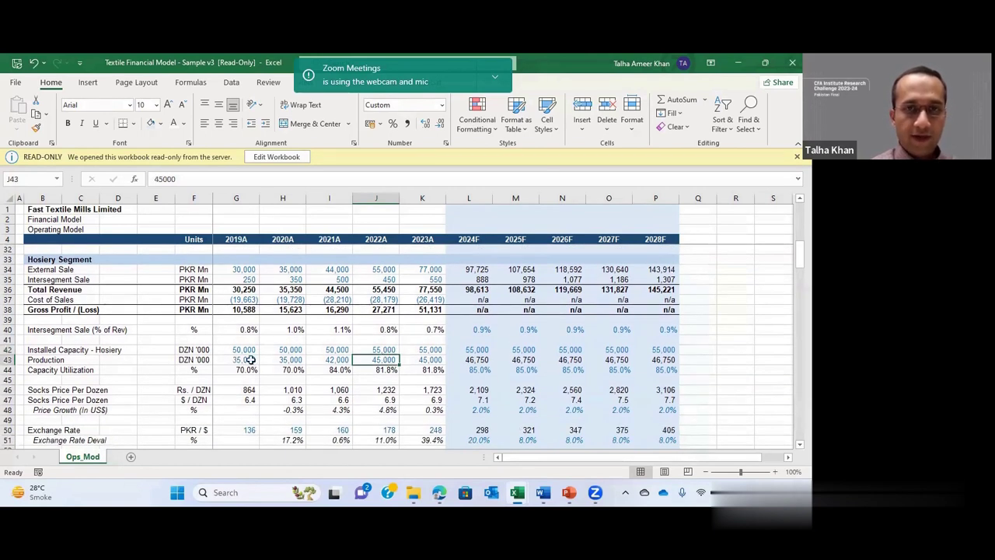
{"action": "mouse_move", "coordinate": [249, 370]}
{"action": "left_mouse_down"}
{"action": "mouse_move", "coordinate": [392, 370]}
{"action": "mouse_move", "coordinate": [245, 370]}
{"action": "left_mouse_up"}
{"action": "left_click", "coordinate": [281, 383]}
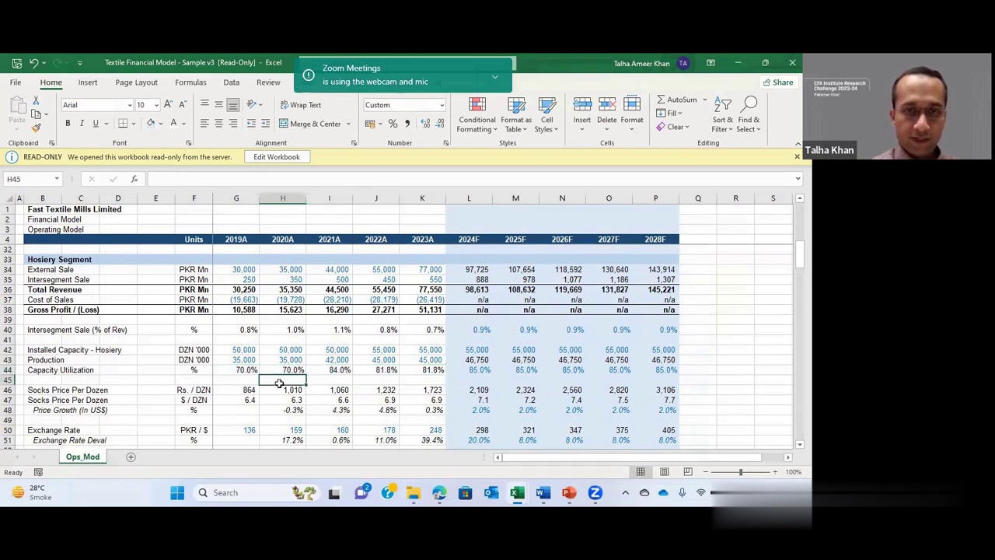
{"action": "scroll", "coordinate": [284, 381], "scroll_direction": "down", "scroll_amount": 1}
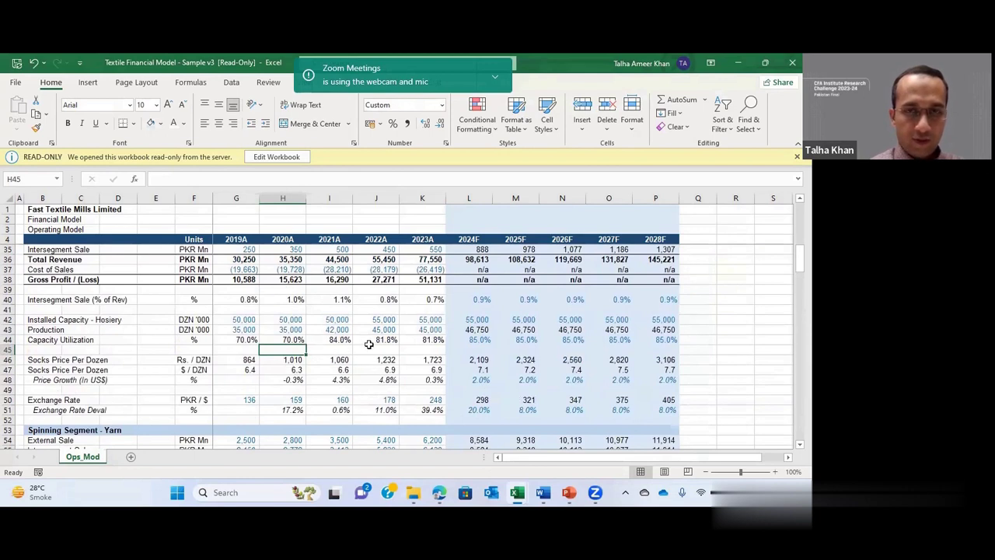
{"action": "scroll", "coordinate": [362, 359], "scroll_direction": "up", "scroll_amount": 1}
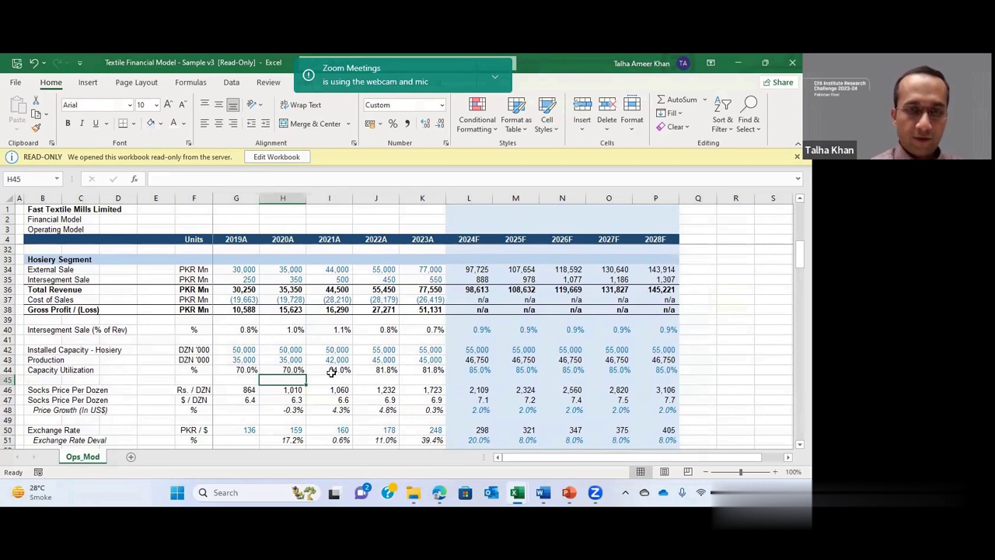
Step: Inspect the 2024F Capacity Utilization and Installed Capacity assumptions and the Production formula that combines them in the Hosiery Segment
{"action": "left_click", "coordinate": [466, 370]}
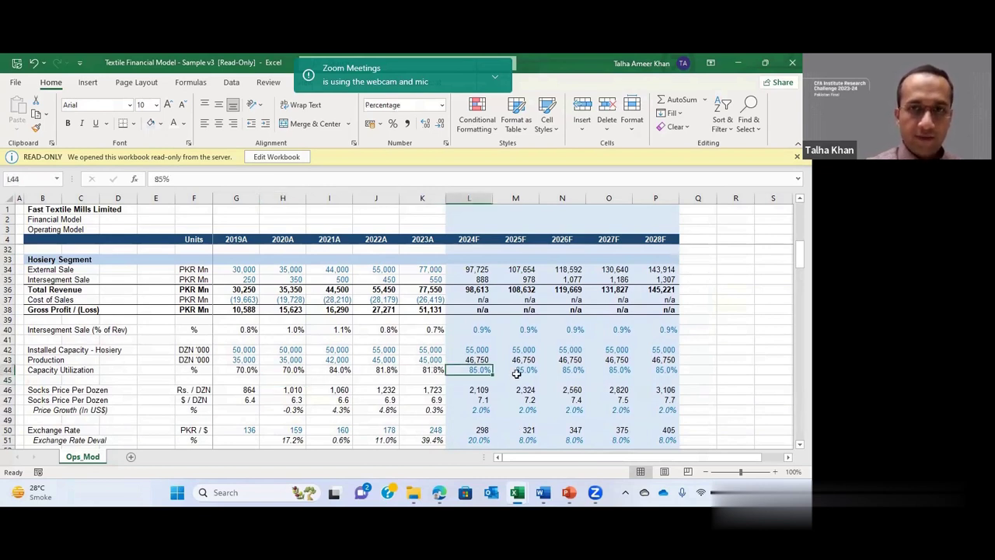
{"action": "key", "text": "Right"}
{"action": "key", "text": "Left"}
{"action": "key", "text": "Left"}
{"action": "key", "text": "Right"}
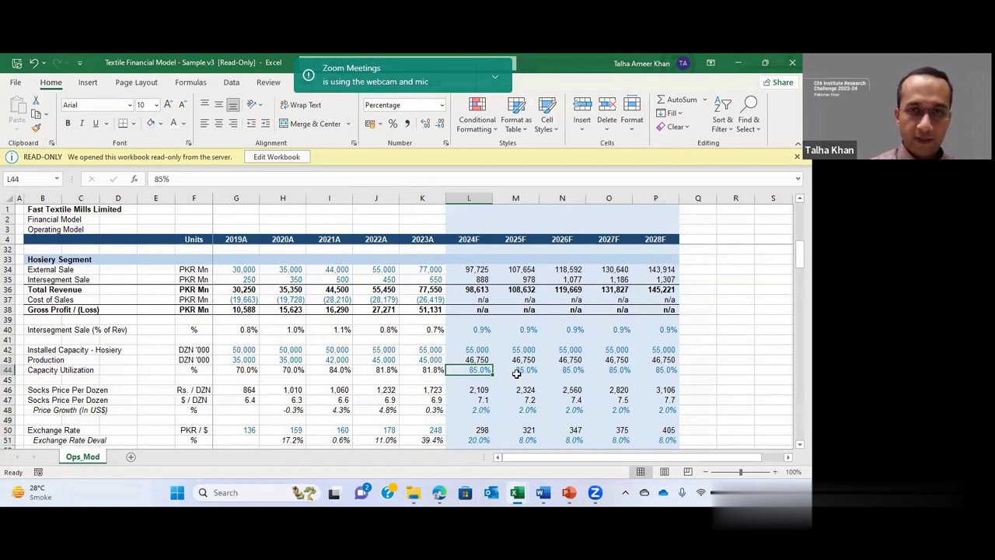
{"action": "key", "text": "Up"}
{"action": "key", "text": "Up"}
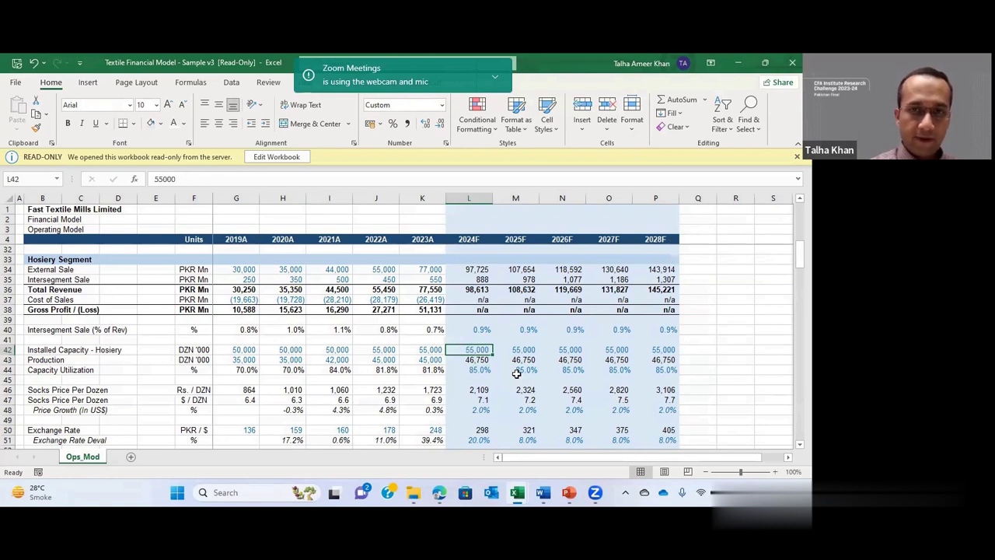
{"action": "key", "text": "Down"}
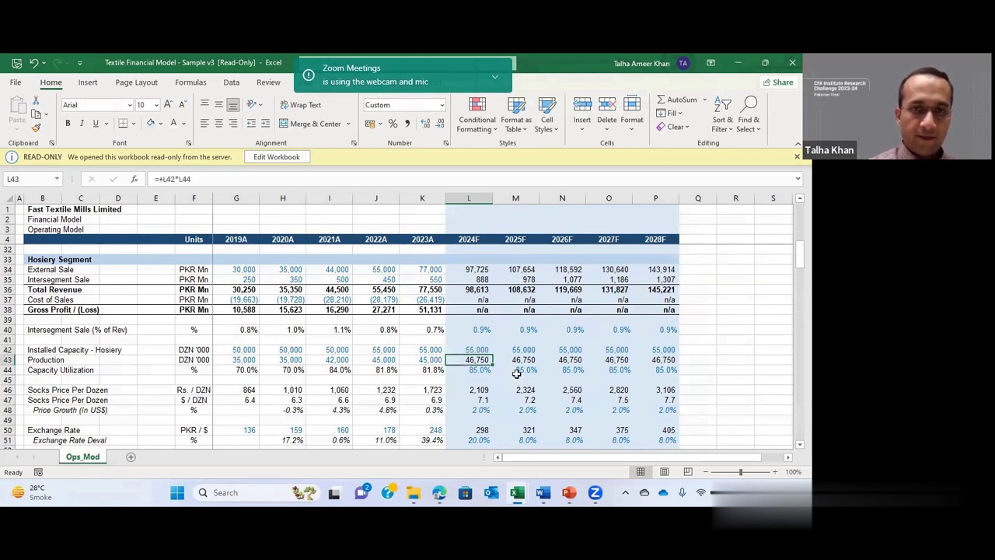
{"action": "key", "text": "Down"}
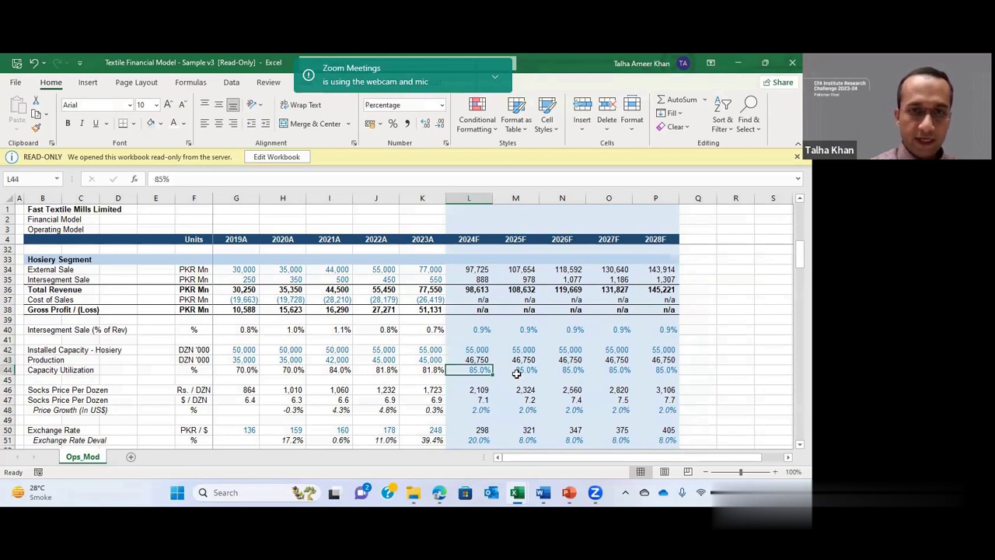
Step: Inspect the formula behind the Hosiery Segment's 2020A rupee Socks Price Per Dozen and examine that row's historical years
{"action": "key", "text": "Down"}
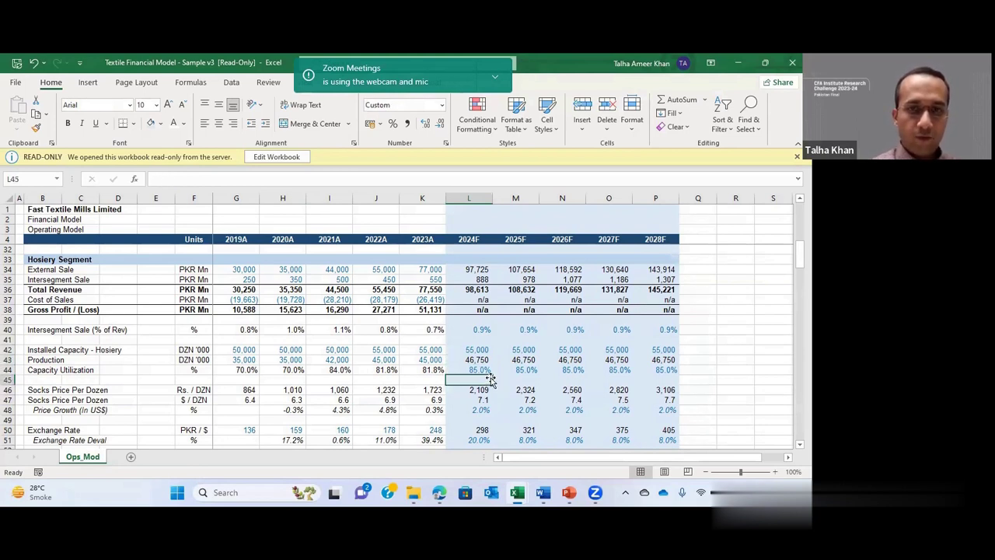
{"action": "scroll", "coordinate": [491, 384], "scroll_direction": "down", "scroll_amount": 1}
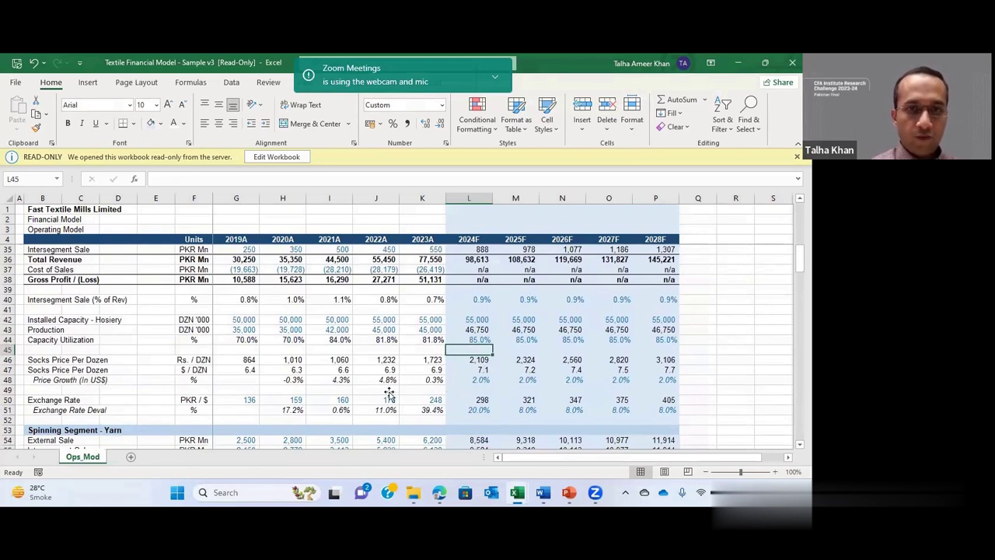
{"action": "left_click", "coordinate": [293, 360]}
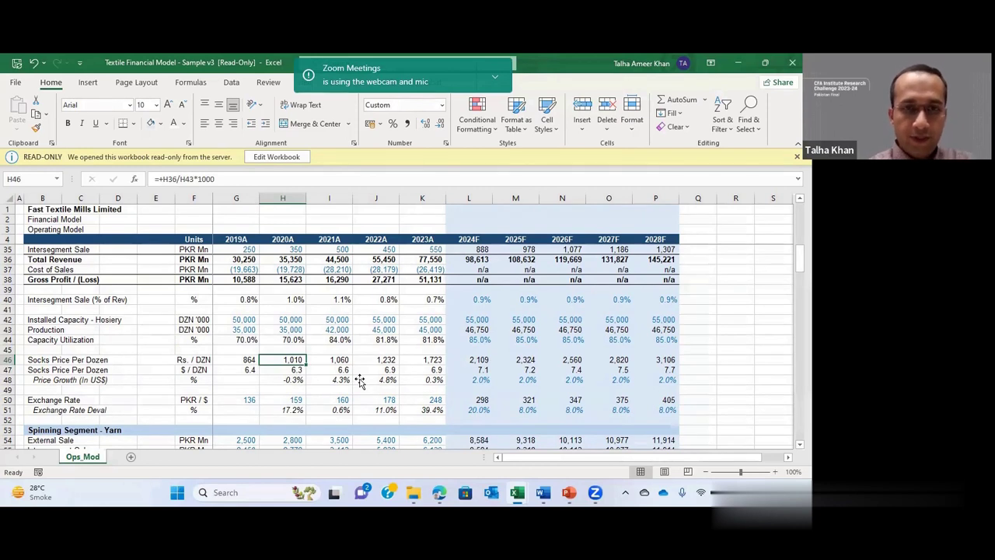
{"action": "key", "text": "F2"}
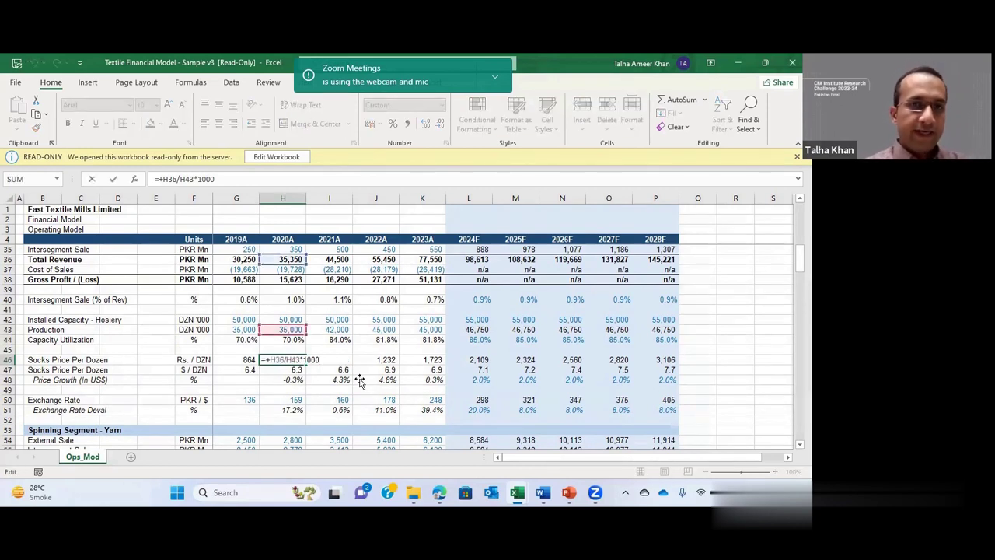
{"action": "key", "text": "Escape"}
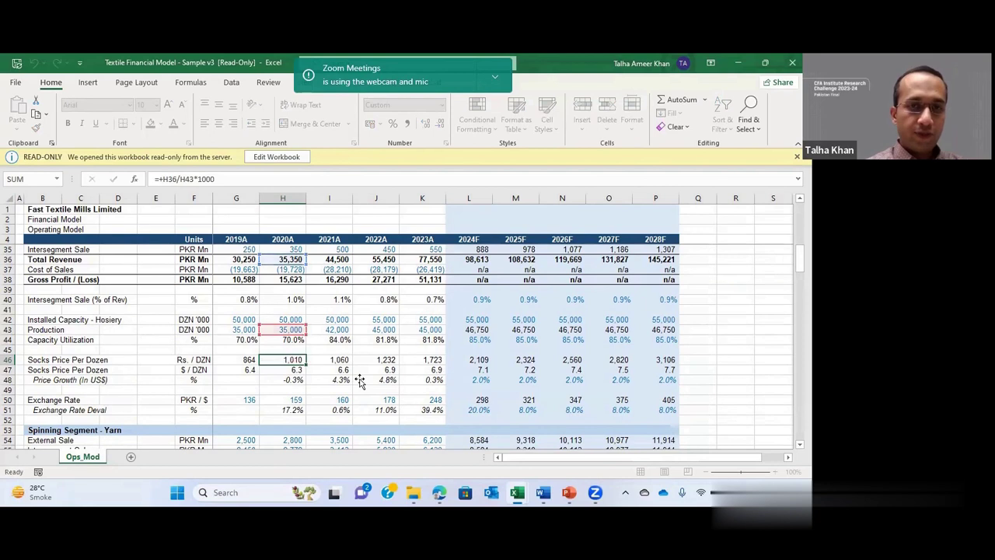
{"action": "key", "text": "Right"}
{"action": "key", "text": "Right"}
{"action": "key", "text": "Right"}
{"action": "key", "text": "Left"}
{"action": "key", "text": "Left"}
{"action": "key", "text": "Left"}
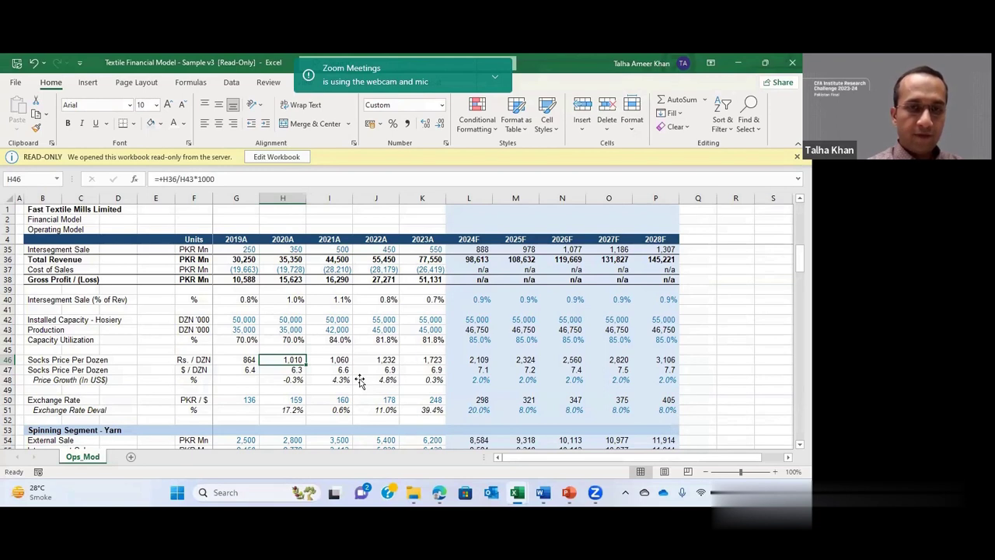
{"action": "key", "text": "Left"}
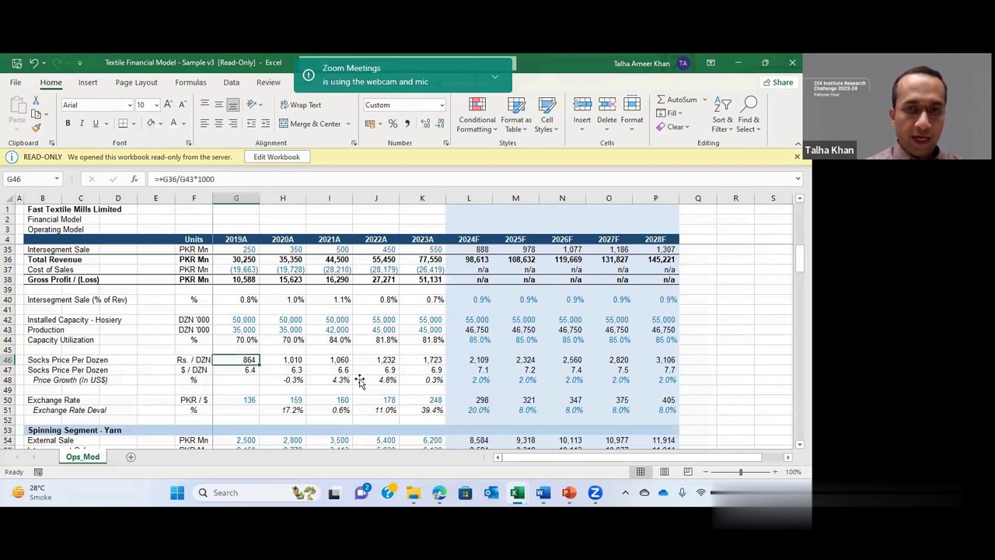
Step: Inspect the 2020A dollar Socks Price Per Dozen formula, which divides the rupee price by the exchange rate
{"action": "key", "text": "Right"}
{"action": "key", "text": "Down"}
{"action": "key", "text": "F2"}
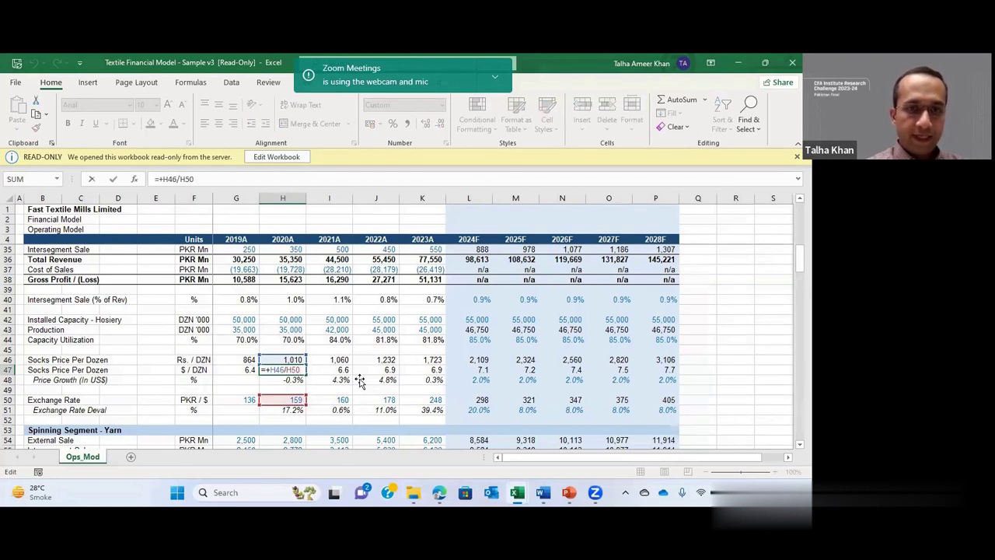
{"action": "key", "text": "Escape"}
Step: Examine the historical PKR / $ Exchange Rate inputs in the Hosiery Segment, starting from 2019A
{"action": "key", "text": "Down"}
{"action": "key", "text": "Down"}
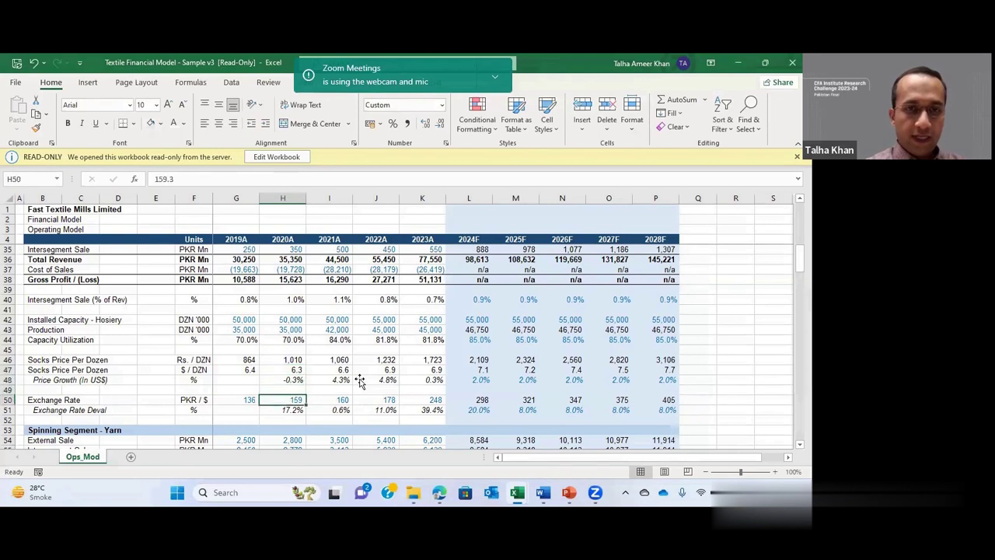
{"action": "key", "text": "Left"}
{"action": "key", "text": "shift+Right"}
{"action": "key", "text": "shift+Left"}
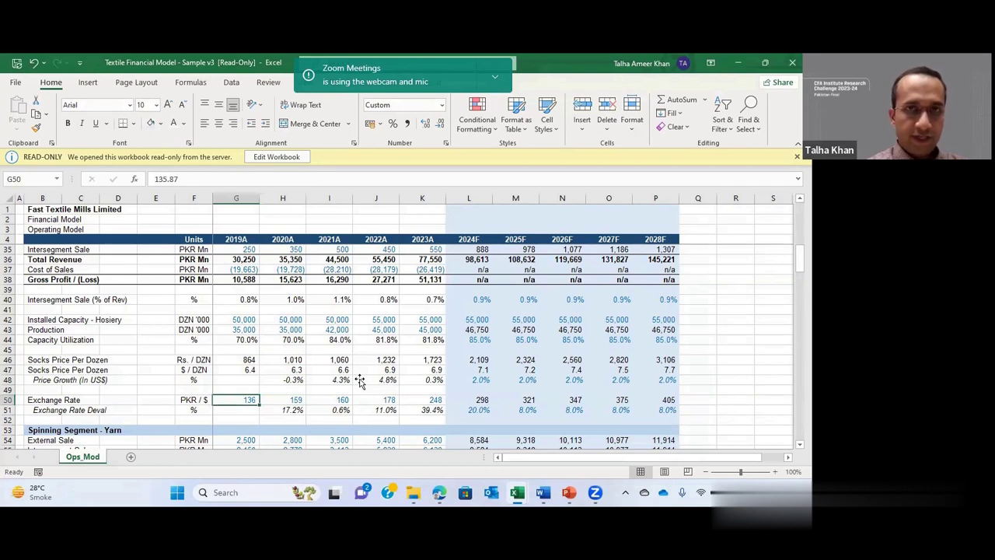
{"action": "key", "text": "Right"}
{"action": "key", "text": "Right"}
{"action": "key", "text": "Right"}
{"action": "key", "text": "Right"}
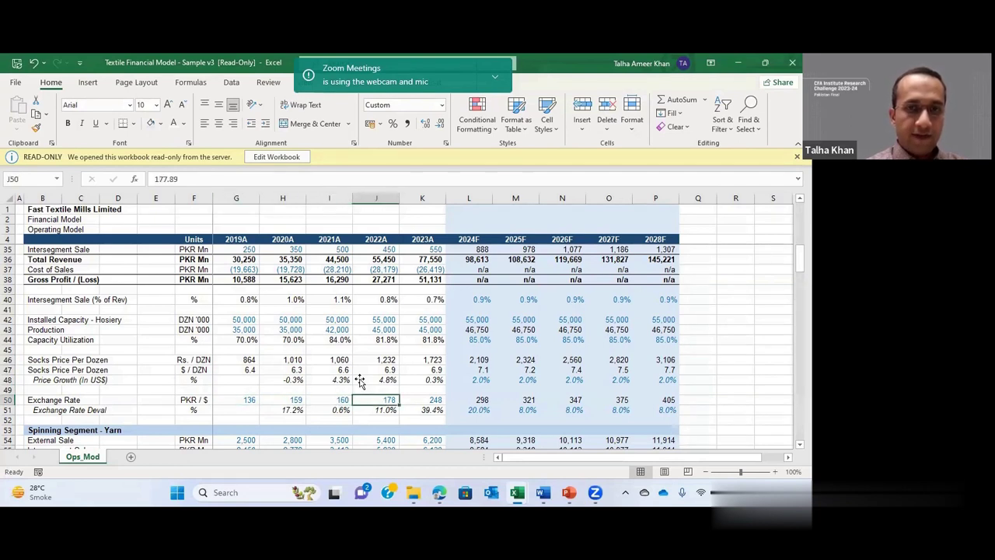
Step: Examine the dollar Socks Price Per Dozen year by year from 2019A to 2023A, ending at the 2024F forecast
{"action": "key", "text": "Up"}
{"action": "key", "text": "Up"}
{"action": "key", "text": "Up"}
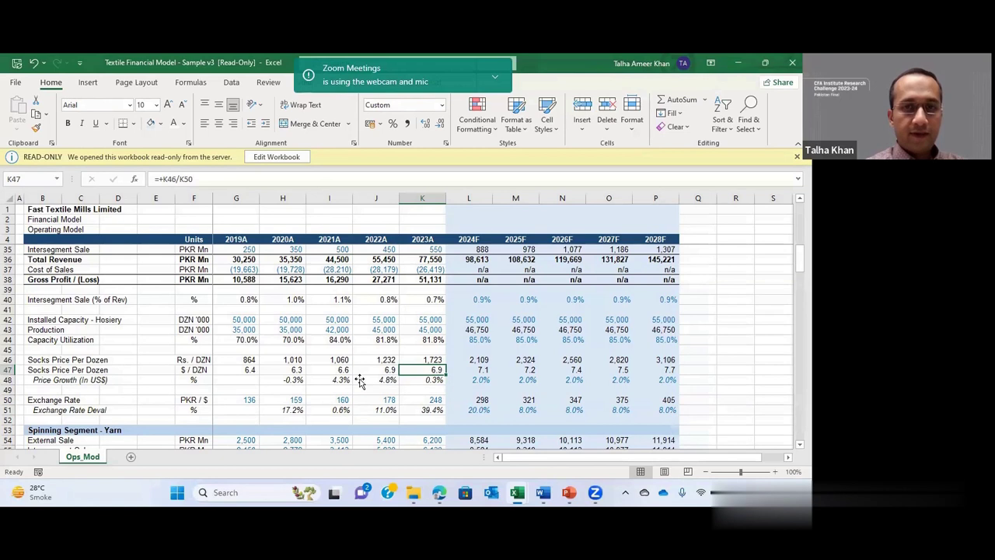
{"action": "key", "text": "Left"}
{"action": "key", "text": "Left"}
{"action": "key", "text": "Left"}
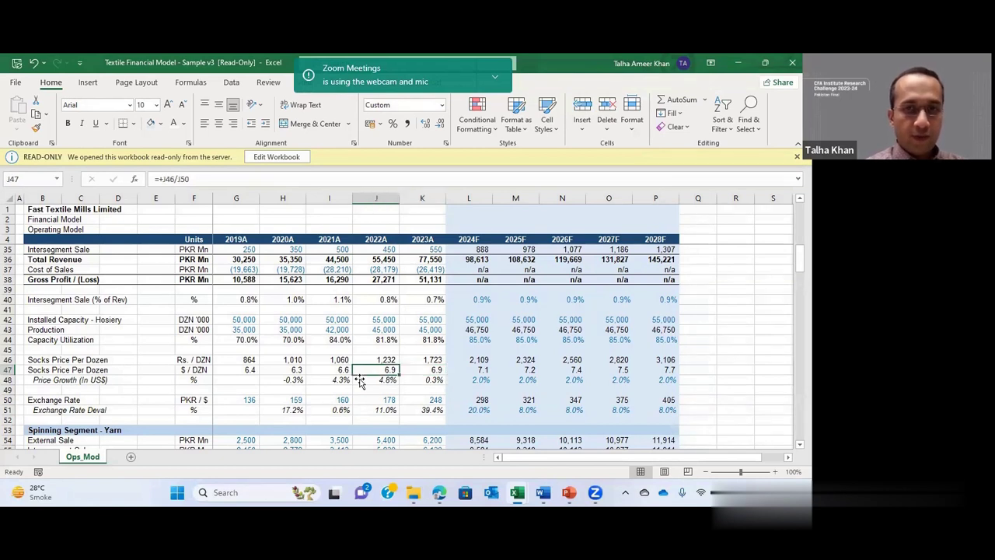
{"action": "key", "text": "Left"}
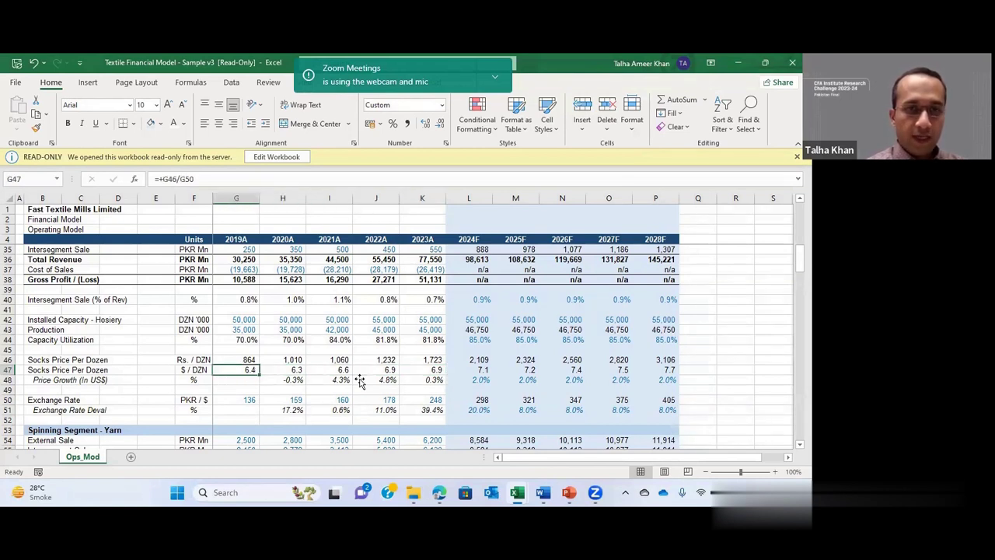
{"action": "key", "text": "Right"}
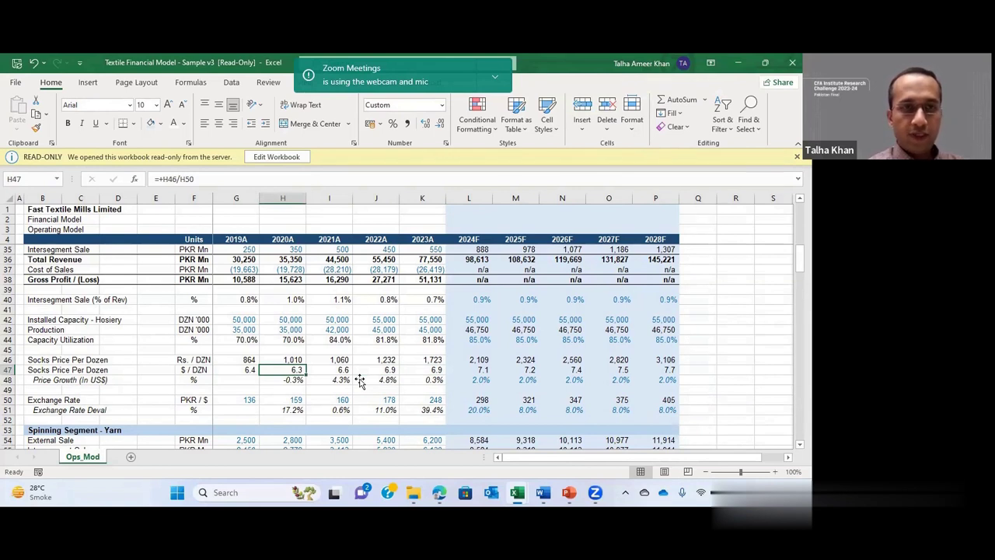
{"action": "key", "text": "Right"}
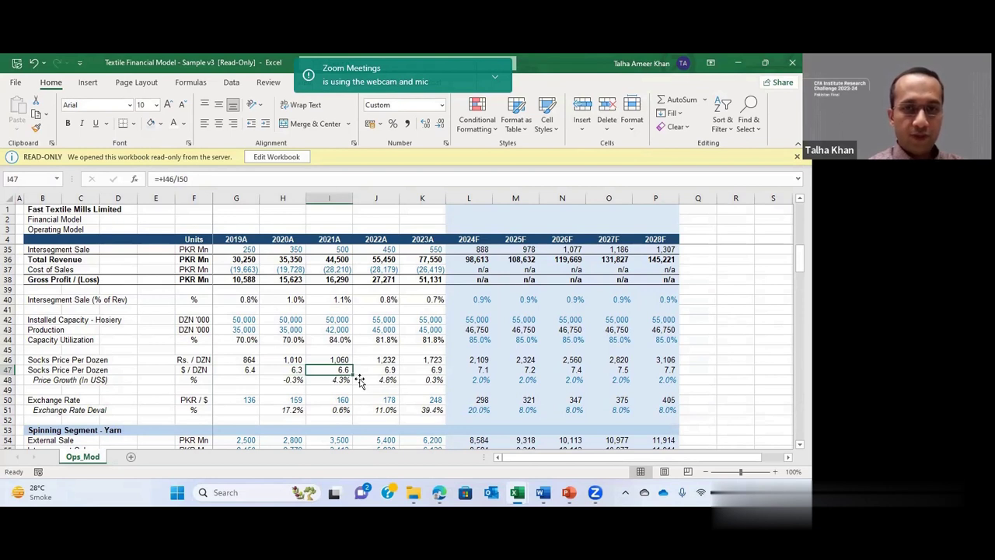
{"action": "key", "text": "Right"}
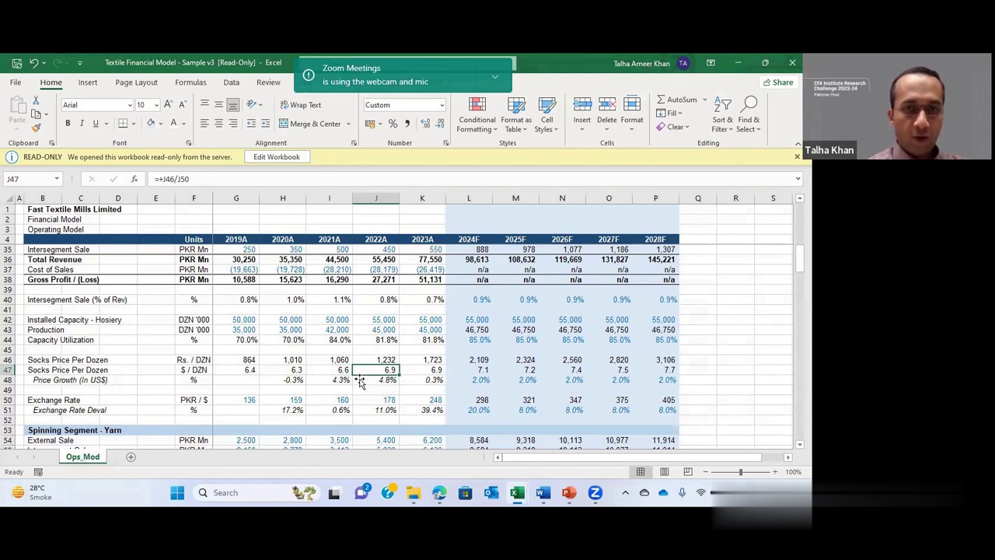
{"action": "key", "text": "Right"}
{"action": "key", "text": "Right"}
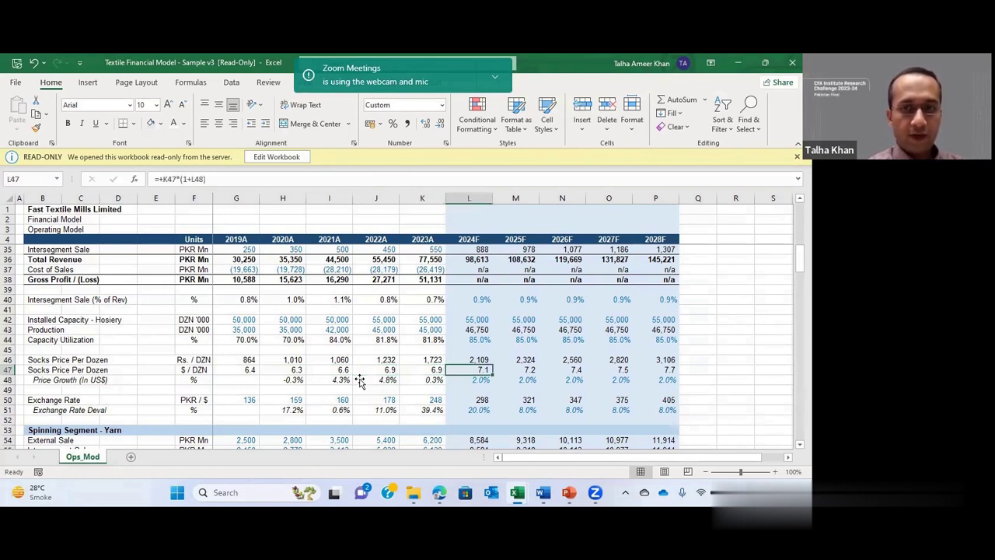
Step: Select the dollar Socks Price Per Dozen cells for 2019A to 2023A to review the historical price range together
{"action": "key", "text": "Left"}
{"action": "key", "text": "shift+Left"}
{"action": "key", "text": "shift+Left"}
{"action": "key", "text": "shift+Left"}
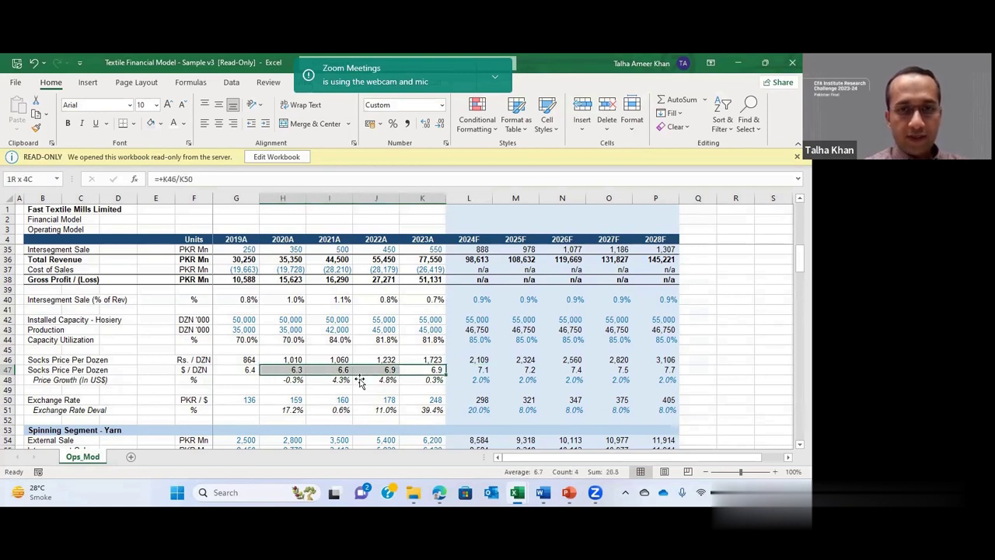
{"action": "key", "text": "shift+Left"}
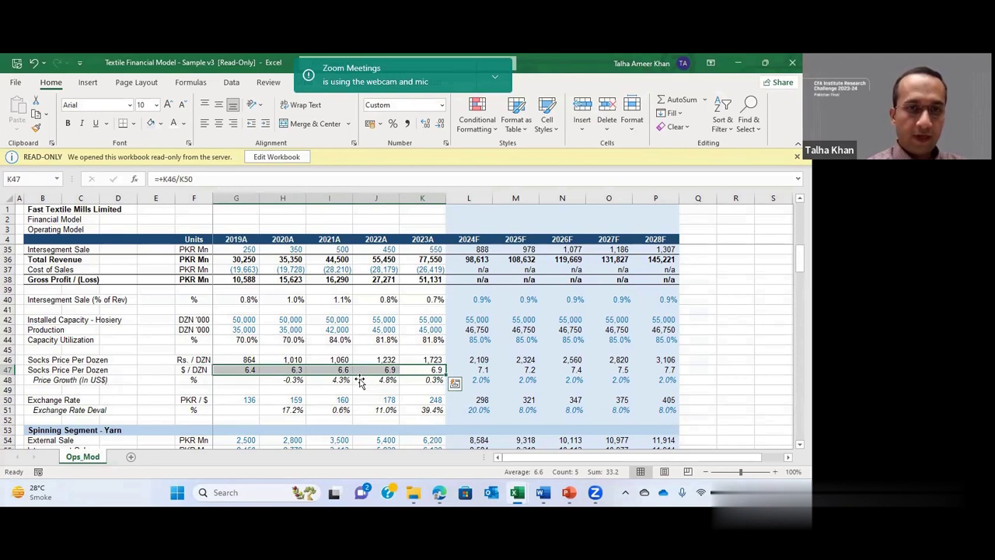
Step: Examine the 2024F dollar Socks Price Per Dozen formula together with its Price Growth (In US$) assumption
{"action": "key", "text": "Right"}
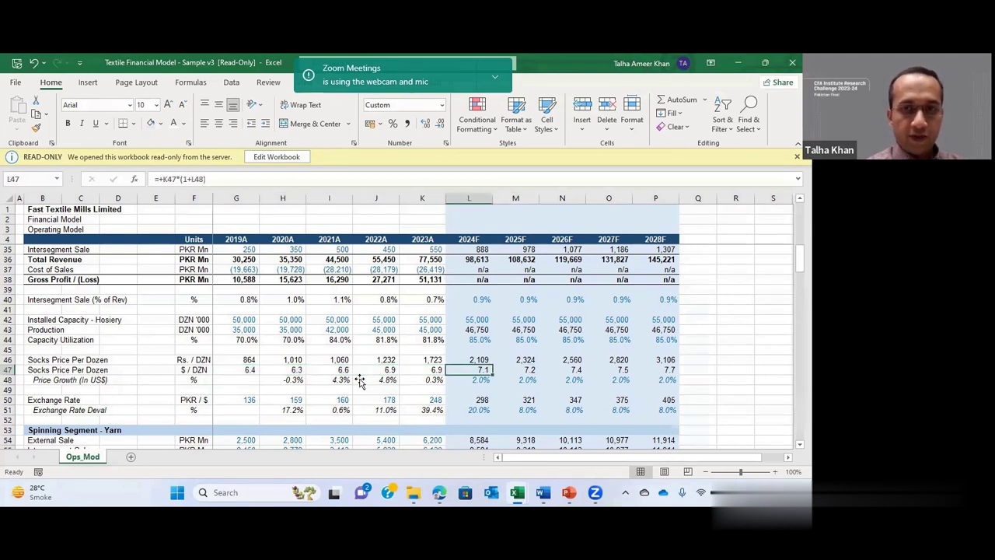
{"action": "key", "text": "Down"}
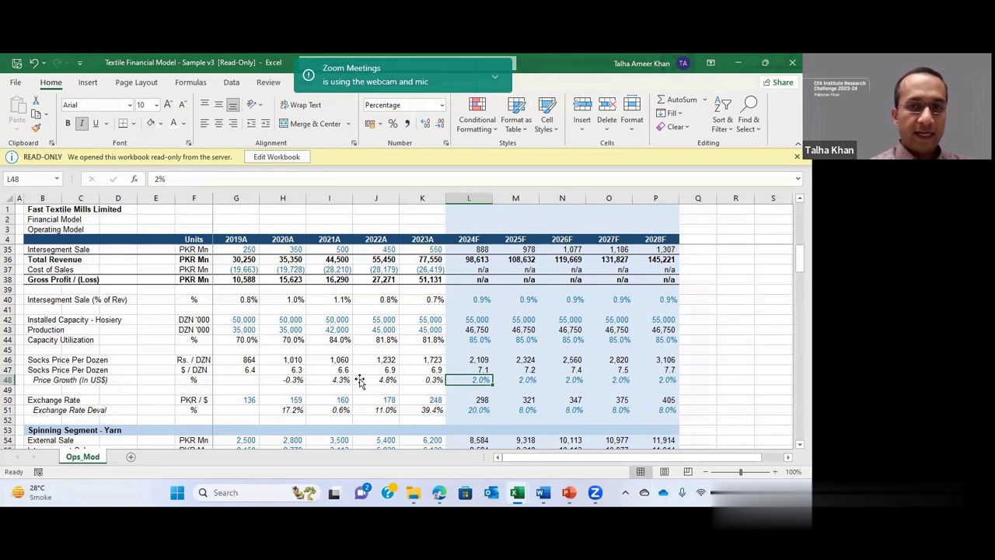
{"action": "key", "text": "Down"}
{"action": "key", "text": "Down"}
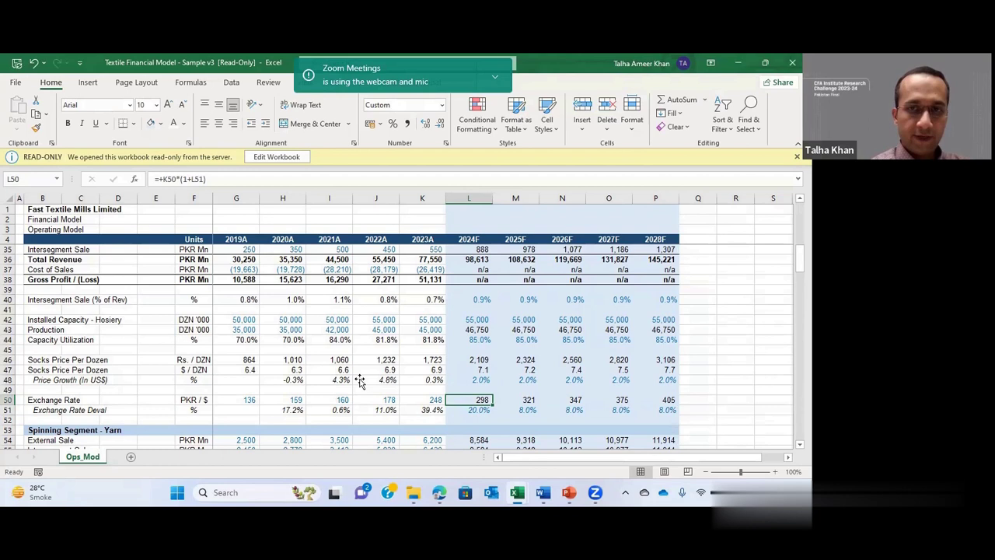
{"action": "key", "text": "Up"}
{"action": "key", "text": "Up"}
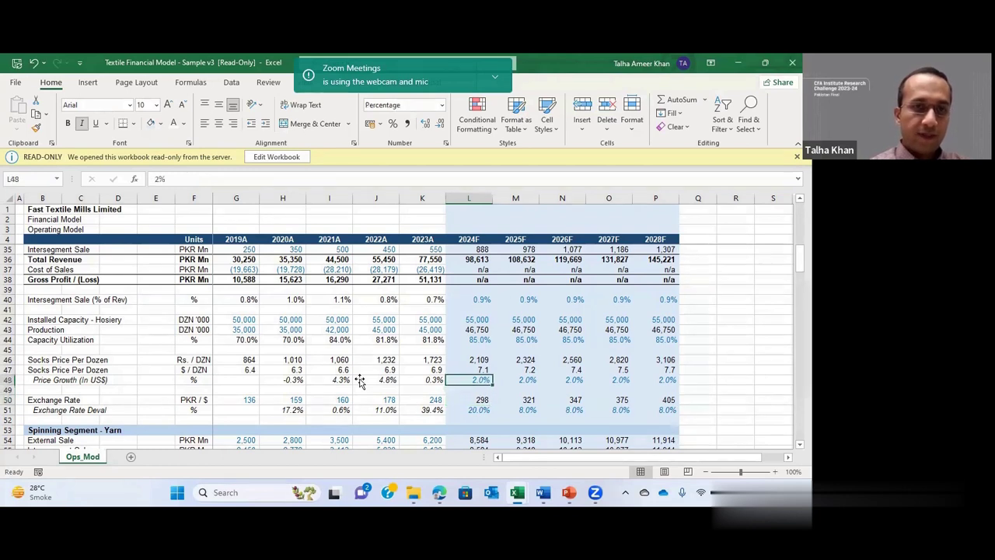
{"action": "key", "text": "Up"}
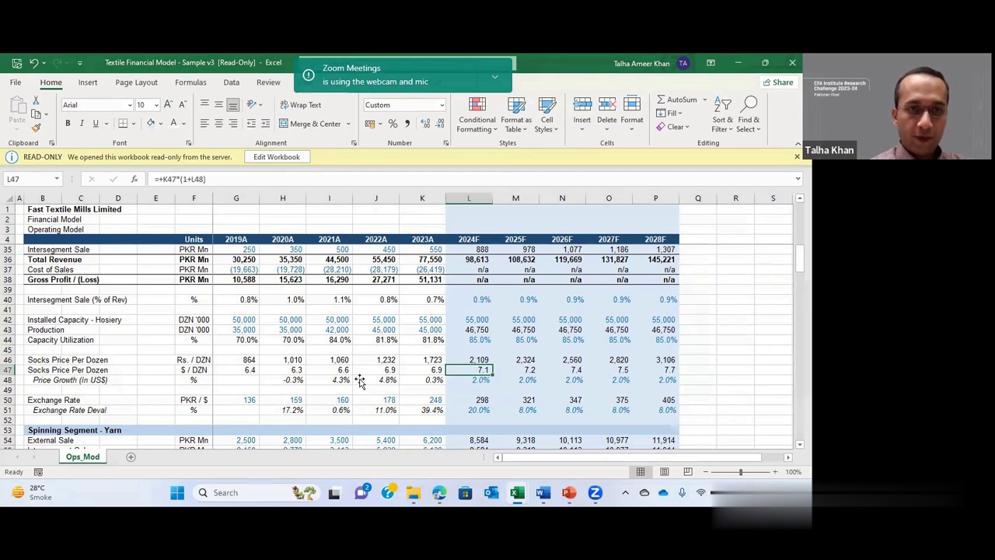
Step: Compare the 2024F Exchange Rate with the dollar Socks Price Per Dozen and check the dollar price's growth formula
{"action": "key", "text": "Down"}
{"action": "key", "text": "Down"}
{"action": "key", "text": "Down"}
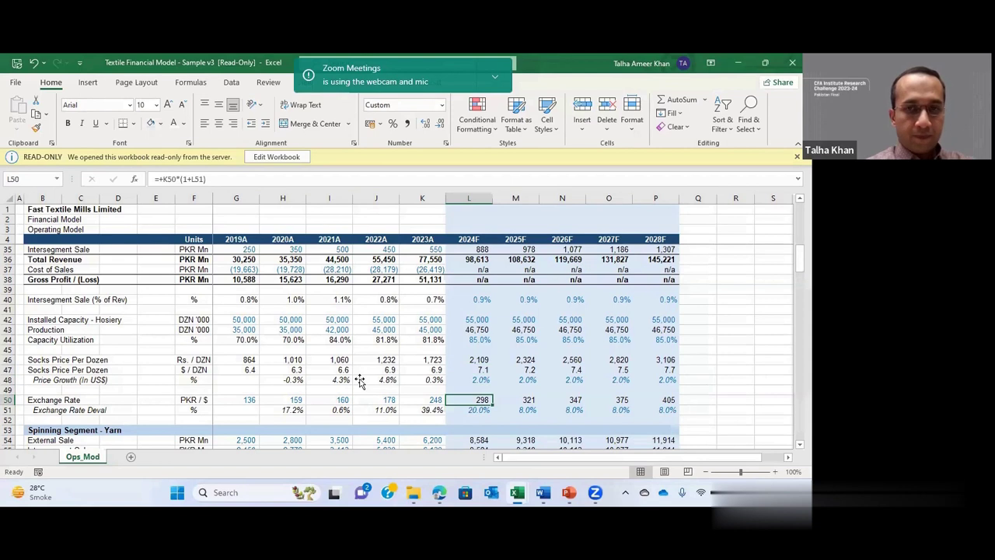
{"action": "key", "text": "Up"}
{"action": "key", "text": "Up"}
{"action": "key", "text": "Up"}
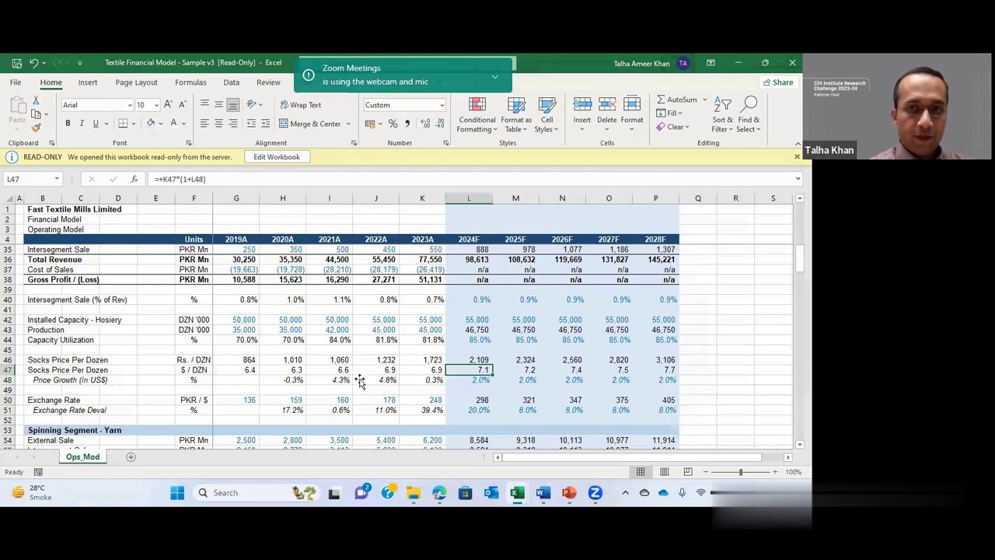
{"action": "key", "text": "F2"}
{"action": "key", "text": "Return"}
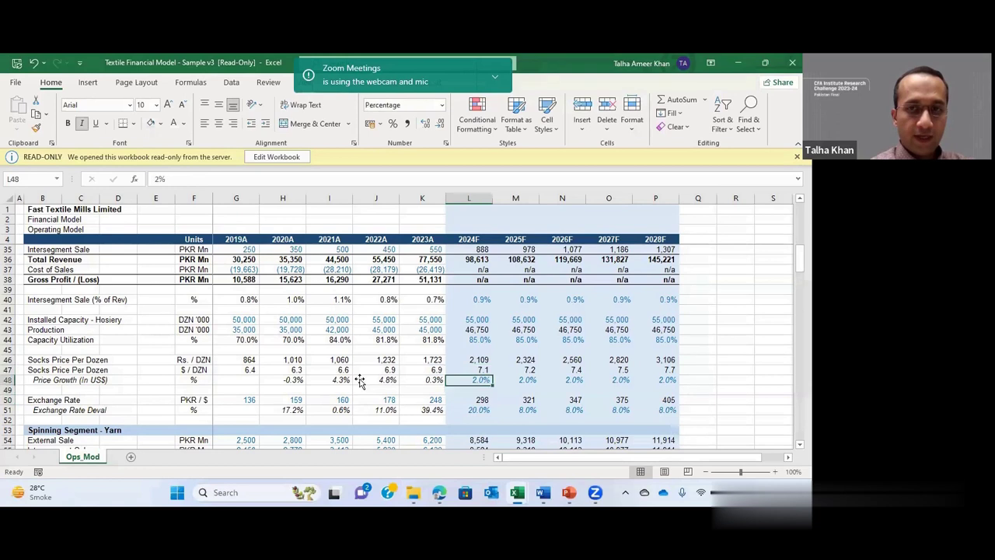
Step: Inspect the 2024F rupee Socks Price Per Dozen formula, which multiplies the dollar price by the exchange rate
{"action": "key", "text": "Up"}
{"action": "key", "text": "Up"}
{"action": "key", "text": "F2"}
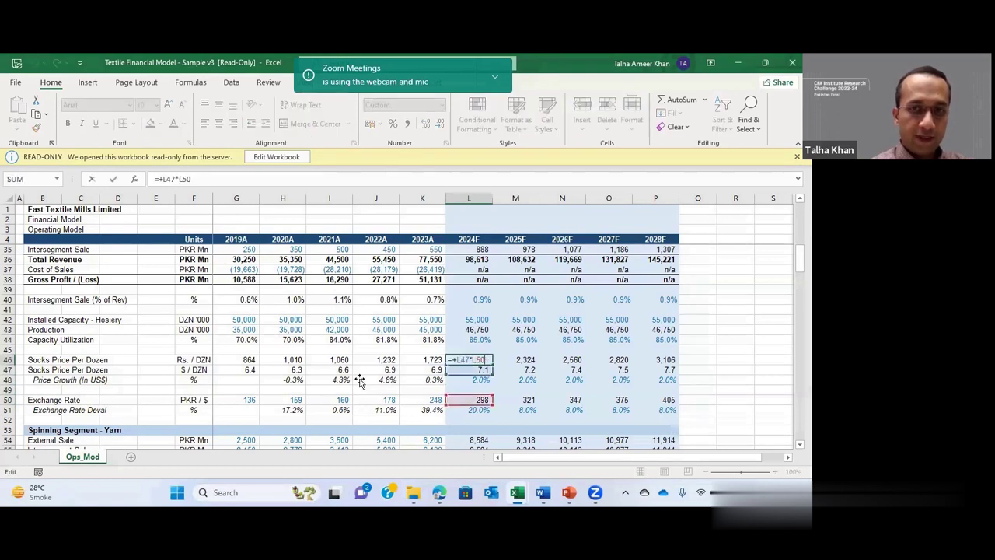
{"action": "key", "text": "Escape"}
Step: Examine the 2024F Exchange Rate formula against the 2023A rate and the Exchange Rate Deval assumptions for 2024F and 2025F
{"action": "key", "text": "Down"}
{"action": "key", "text": "Down"}
{"action": "key", "text": "Down"}
{"action": "key", "text": "Down"}
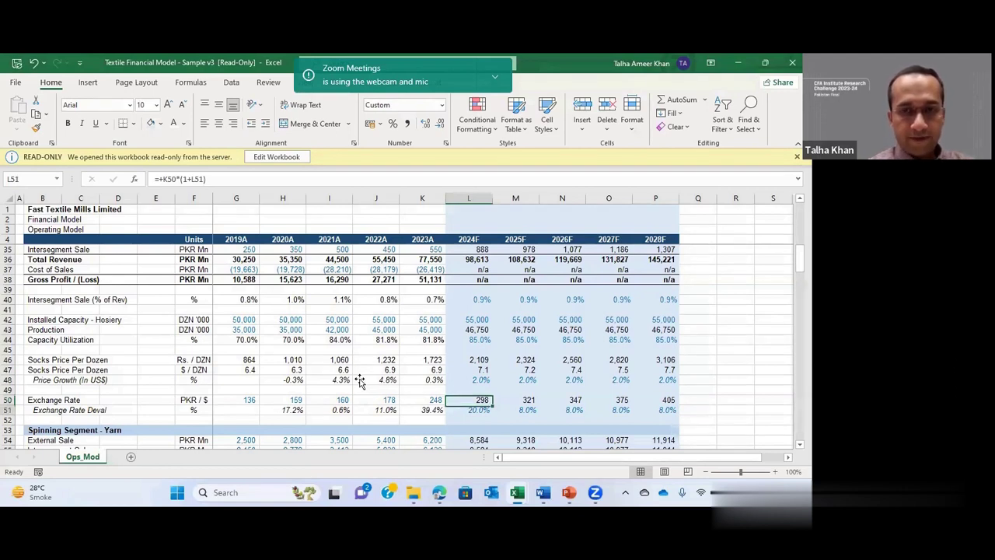
{"action": "key", "text": "Down"}
{"action": "key", "text": "Up"}
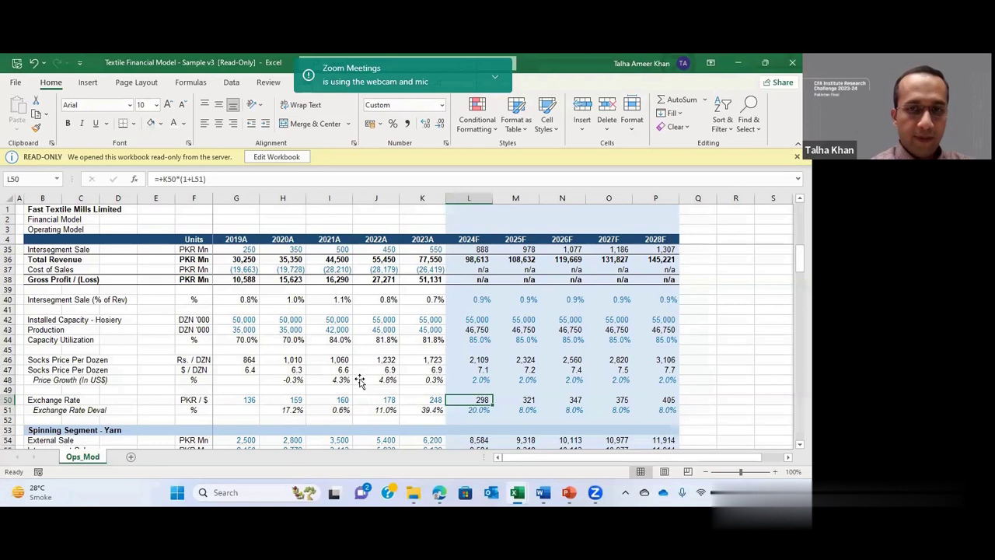
{"action": "key", "text": "Left"}
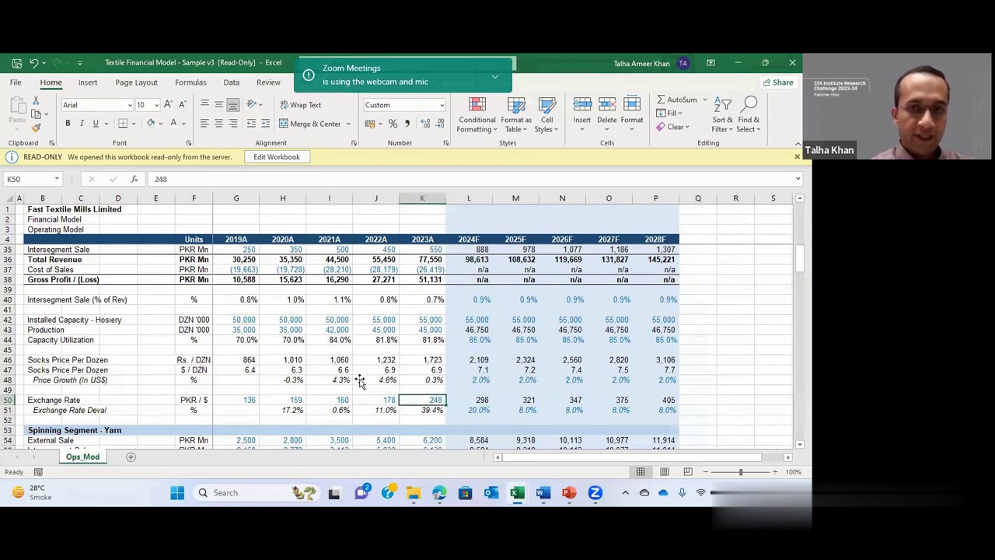
{"action": "key", "text": "Right"}
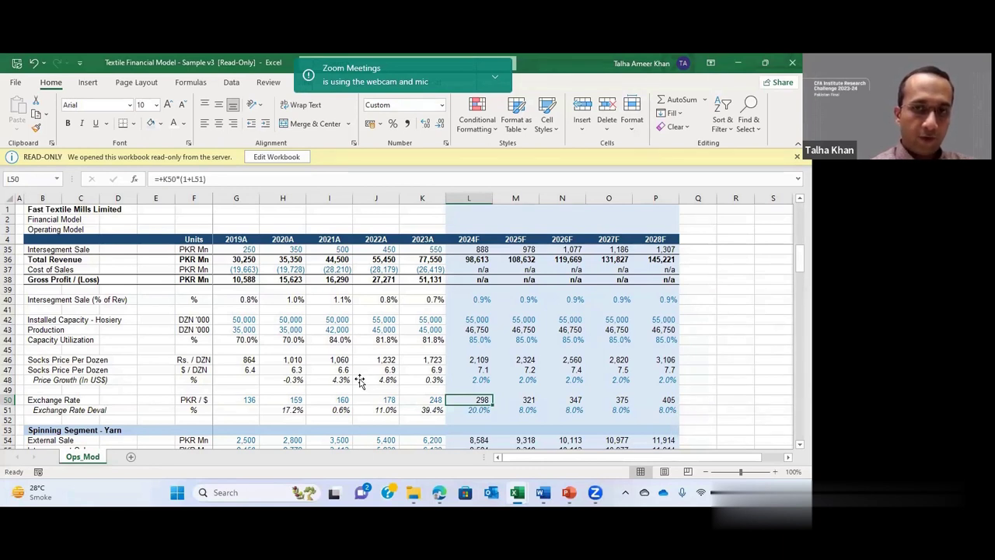
{"action": "key", "text": "Down"}
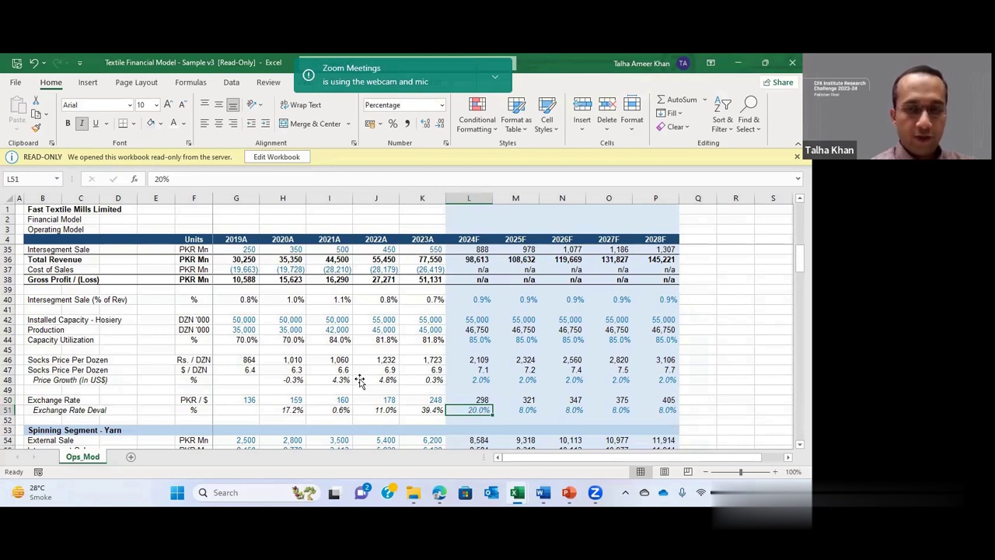
{"action": "key", "text": "Right"}
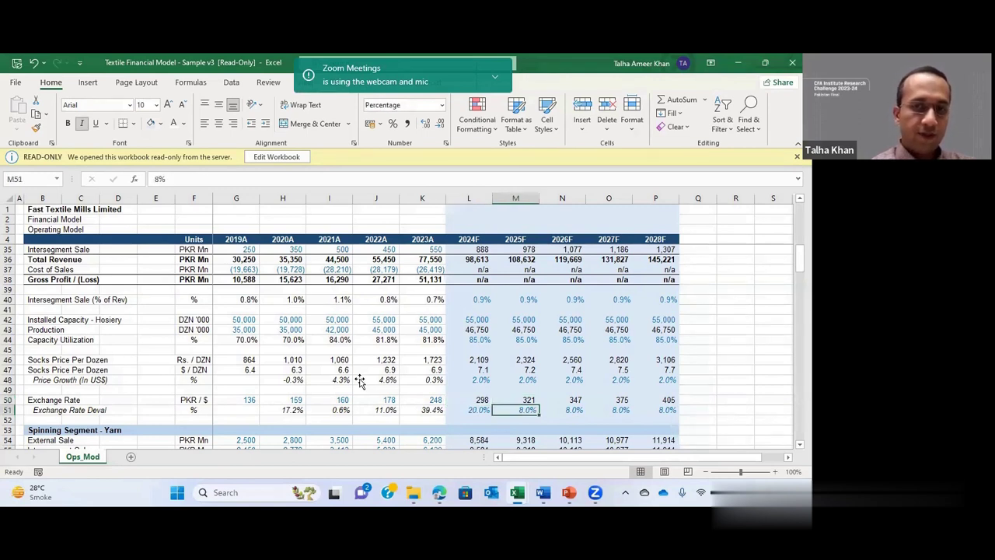
Step: Review the 2025F column of the Hosiery Segment, from its sales rows down through the exchange rate to the first Spinning Segment rows
{"action": "key", "text": "Down"}
{"action": "key", "text": "Down"}
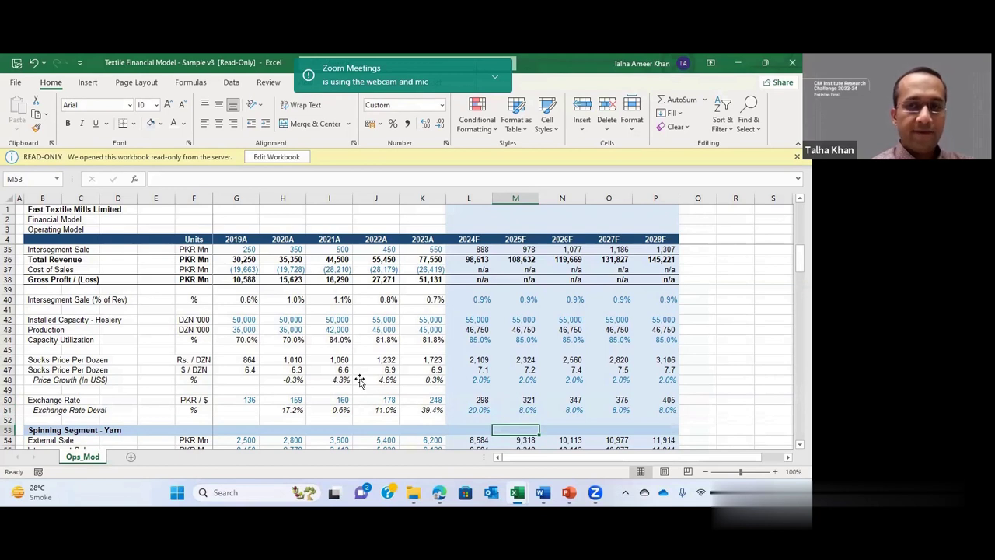
{"action": "key", "text": "Up"}
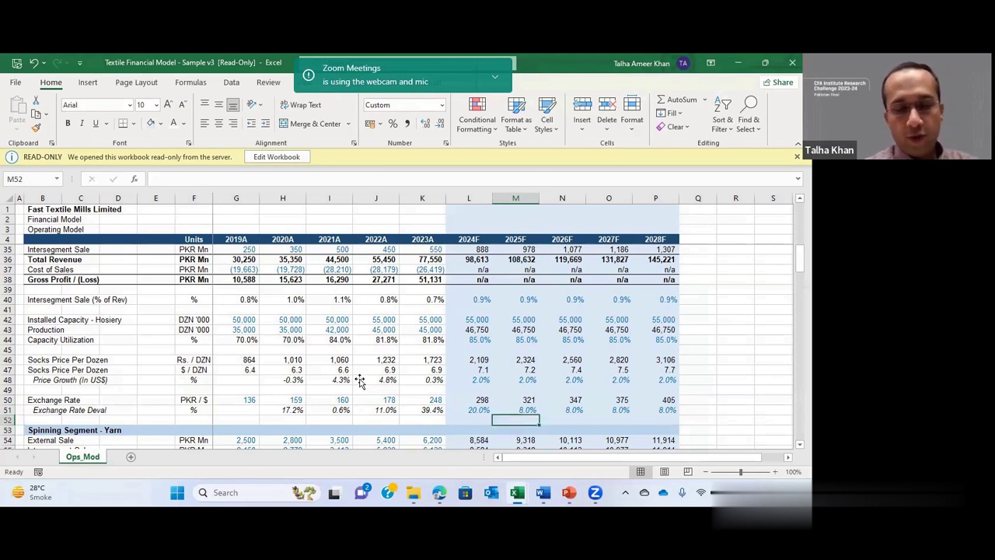
{"action": "key", "text": "Up"}
{"action": "key", "text": "Up"}
{"action": "key", "text": "Up"}
{"action": "key", "text": "Up"}
{"action": "key", "text": "Up"}
{"action": "key", "text": "Up"}
{"action": "key", "text": "Up"}
{"action": "key", "text": "Up"}
{"action": "key", "text": "Up"}
{"action": "key", "text": "Up"}
{"action": "key", "text": "Up"}
{"action": "key", "text": "Up"}
{"action": "key", "text": "Up"}
{"action": "key", "text": "Up"}
{"action": "key", "text": "Up"}
{"action": "key", "text": "Up"}
{"action": "key", "text": "Up"}
{"action": "key", "text": "Up"}
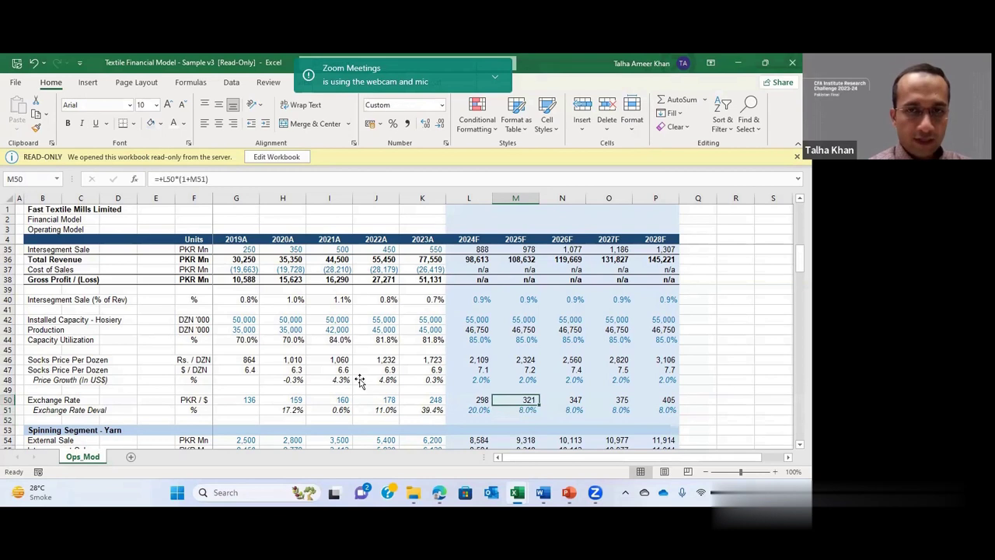
{"action": "key", "text": "Up"}
{"action": "key", "text": "Down"}
{"action": "key", "text": "Down"}
{"action": "key", "text": "Down"}
{"action": "key", "text": "Down"}
{"action": "key", "text": "Down"}
{"action": "key", "text": "Down"}
{"action": "key", "text": "Down"}
{"action": "key", "text": "Down"}
{"action": "key", "text": "Down"}
{"action": "key", "text": "Down"}
{"action": "key", "text": "Down"}
{"action": "key", "text": "Down"}
{"action": "key", "text": "Down"}
{"action": "key", "text": "Down"}
{"action": "key", "text": "Down"}
{"action": "key", "text": "Down"}
{"action": "key", "text": "Down"}
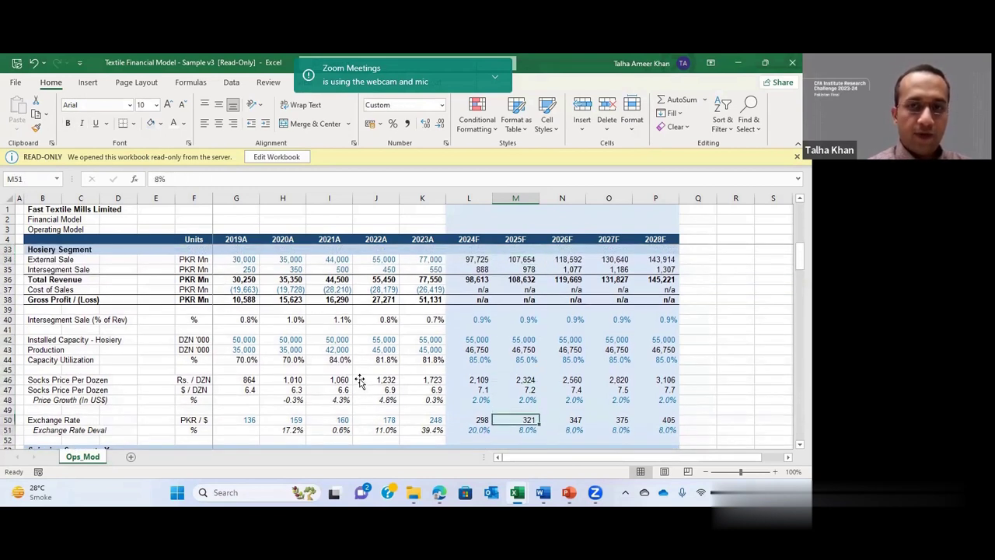
{"action": "key", "text": "Down"}
{"action": "key", "text": "Down"}
{"action": "key", "text": "Down"}
{"action": "key", "text": "Down"}
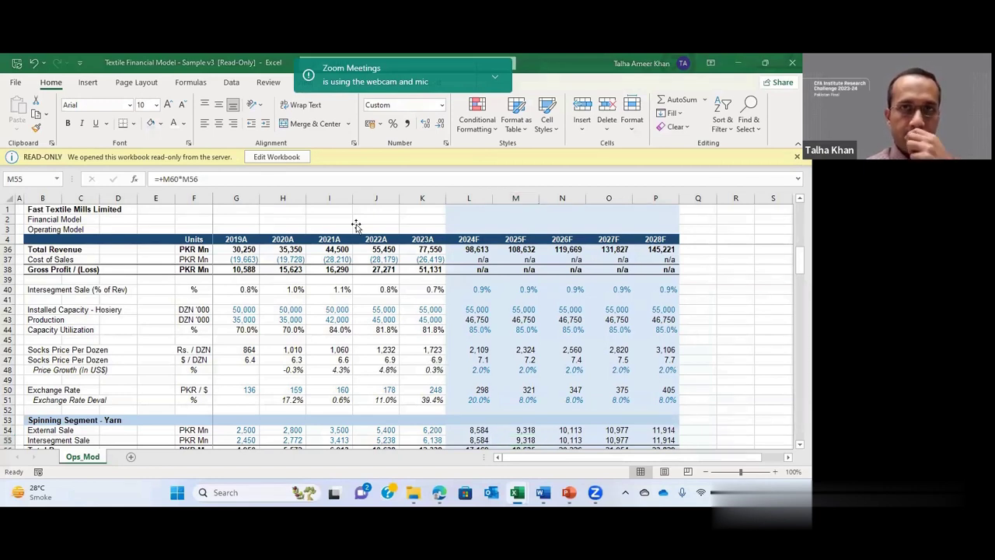
Step: Check the 2023A Price Growth (In US$) formula for the Socks Price Per Dozen
{"action": "left_click", "coordinate": [367, 342]}
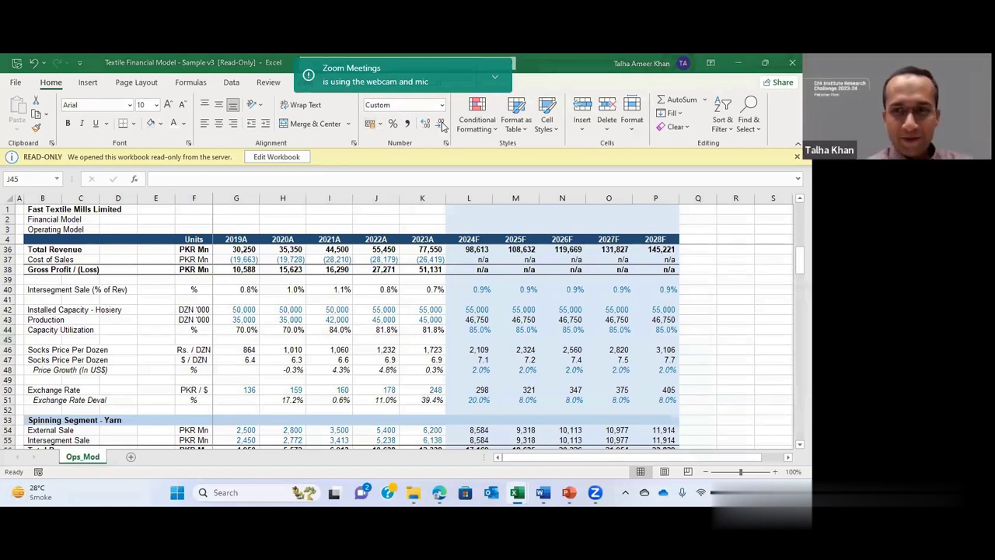
{"action": "left_click", "coordinate": [423, 369]}
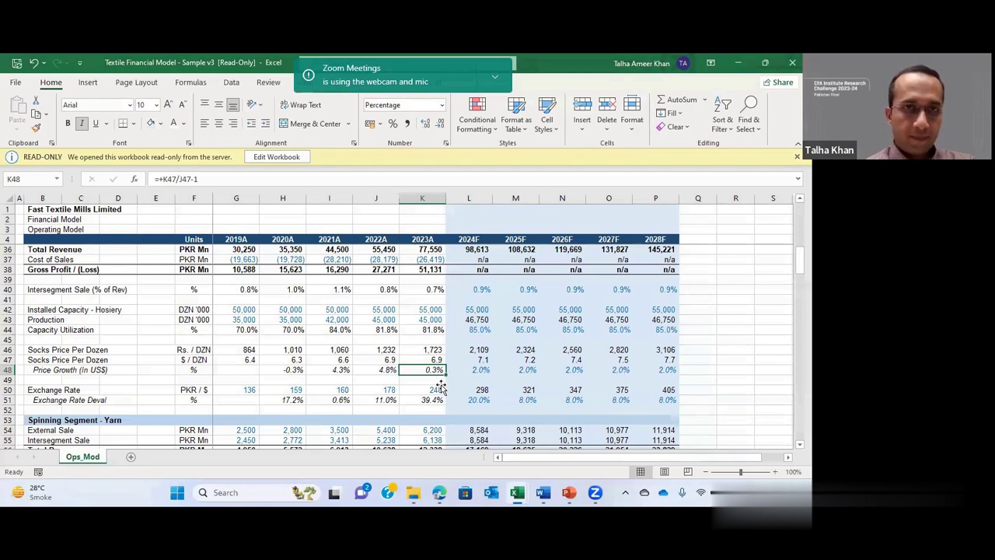
{"action": "scroll", "coordinate": [437, 383], "scroll_direction": "down", "scroll_amount": 1}
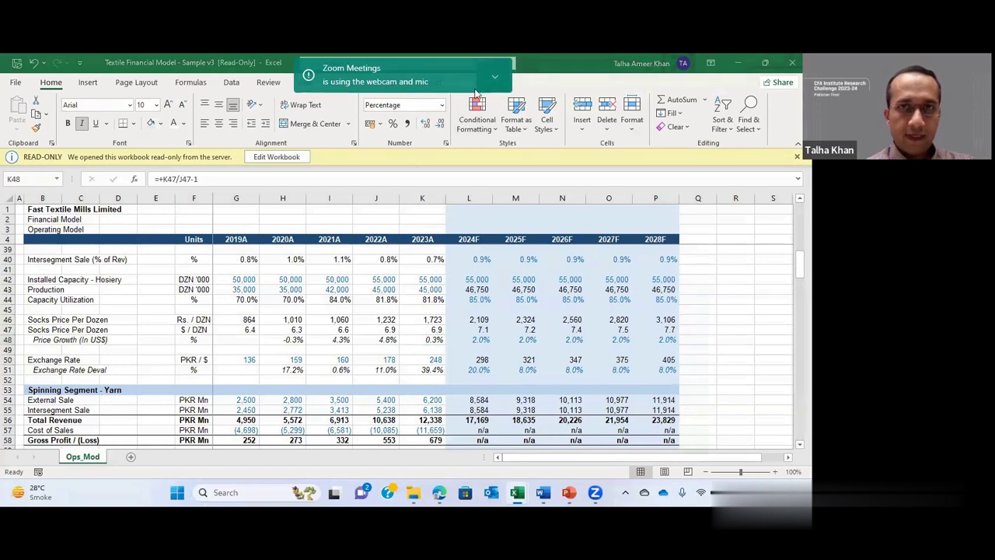
Step: Hide the Zoom Meetings webcam and mic notification covering the workbook
{"action": "left_click", "coordinate": [495, 76]}
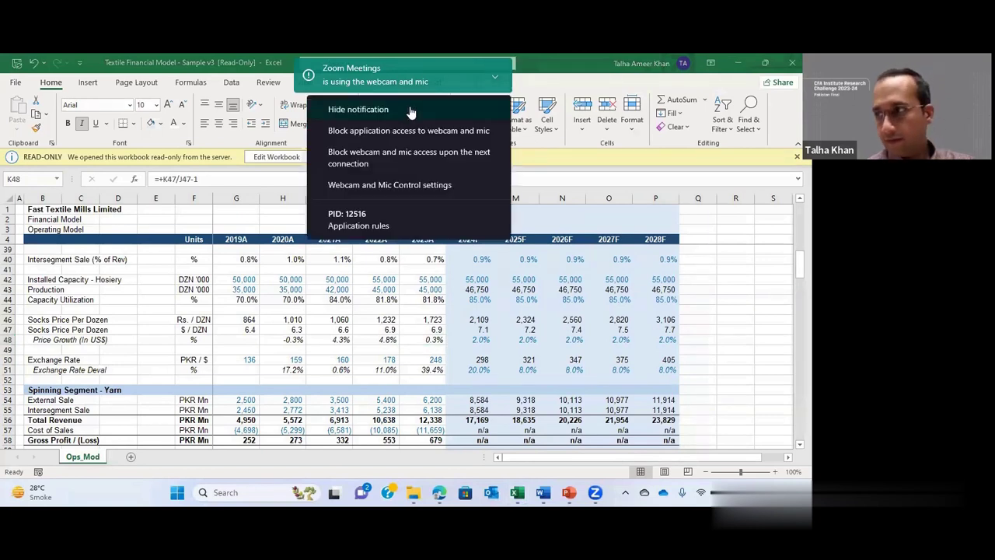
{"action": "left_click", "coordinate": [411, 113]}
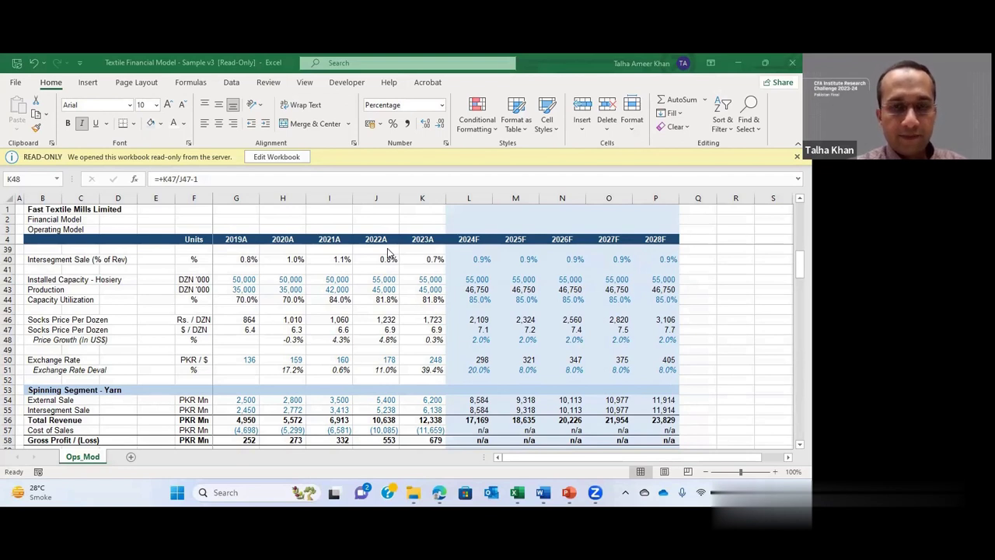
Step: Compare the dollar Socks Price Per Dozen across 2019A to 2023A with its 2022A and 2023A Price Growth (In US$)
{"action": "left_click_drag", "start_coordinate": [237, 330], "coordinate": [406, 333]}
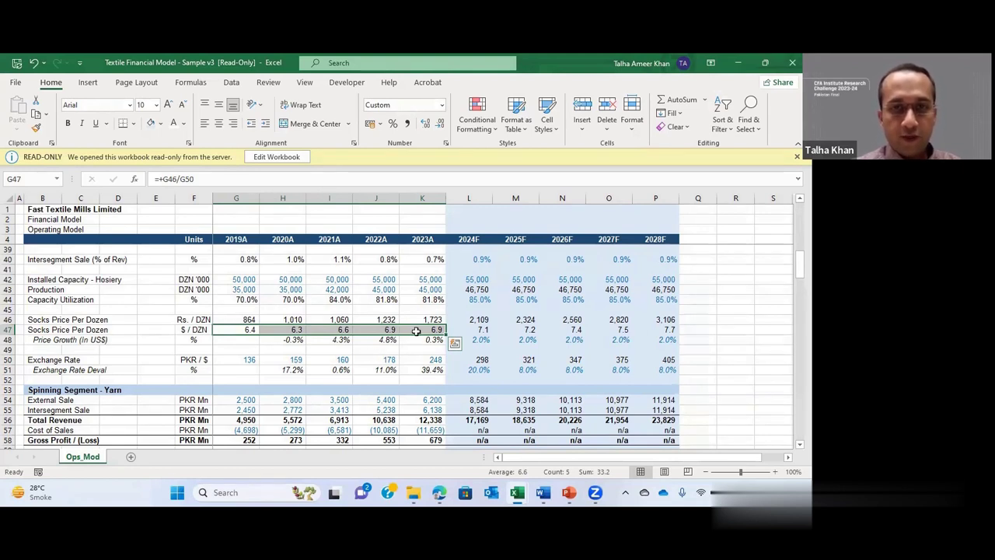
{"action": "left_click", "coordinate": [293, 330]}
{"action": "left_click_drag", "start_coordinate": [294, 329], "coordinate": [336, 329]}
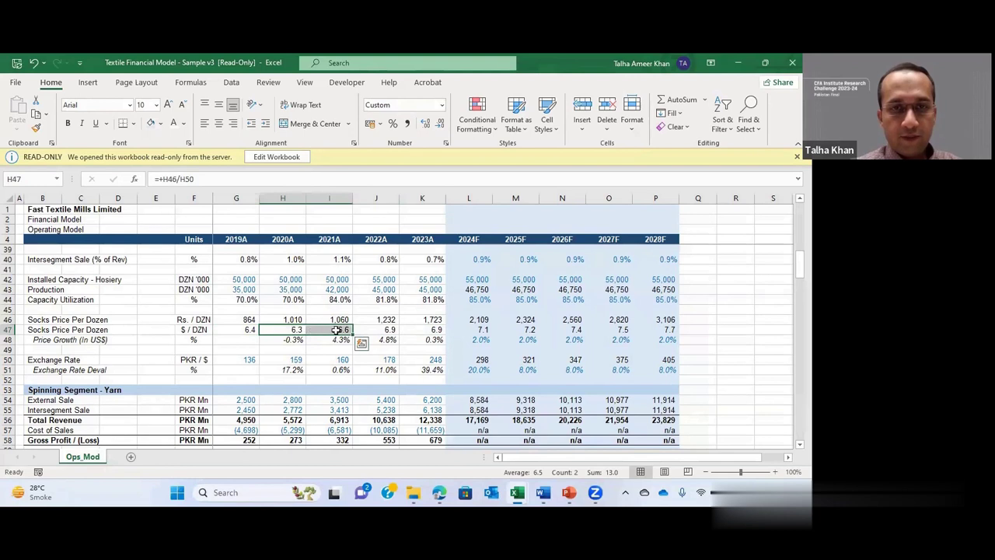
{"action": "left_click", "coordinate": [376, 330]}
{"action": "left_click", "coordinate": [430, 329]}
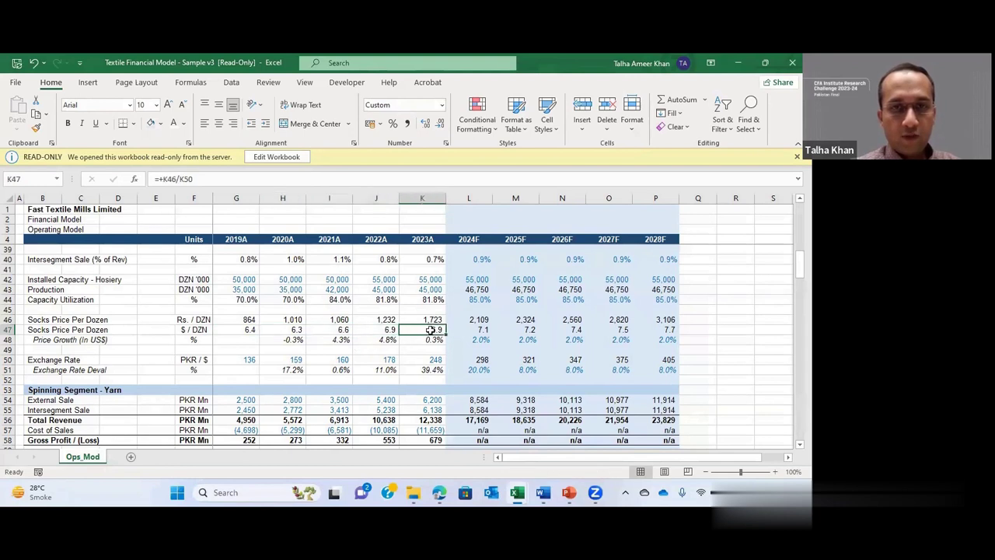
{"action": "left_click", "coordinate": [437, 341]}
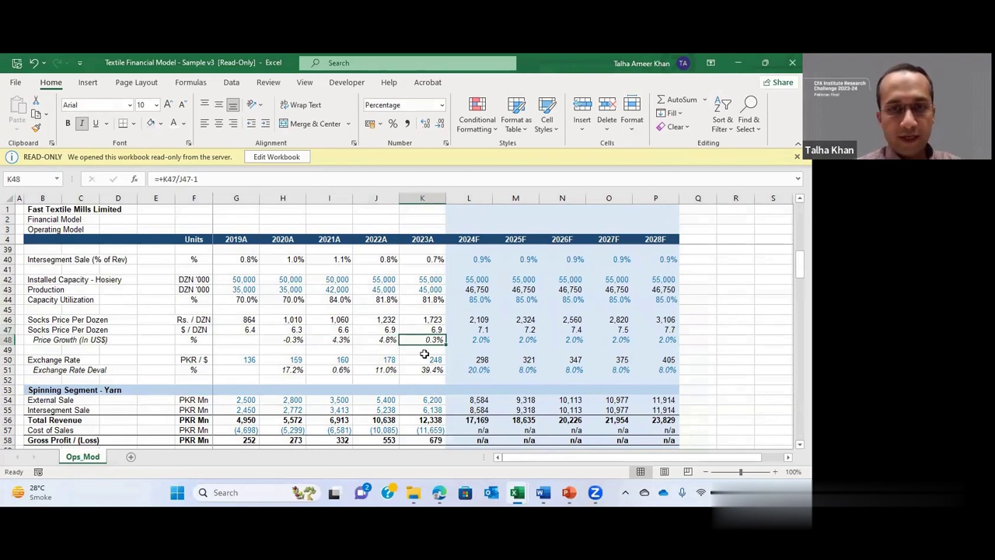
{"action": "left_click", "coordinate": [377, 340]}
{"action": "left_click_drag", "start_coordinate": [261, 327], "coordinate": [424, 329]}
{"action": "left_click", "coordinate": [404, 342]}
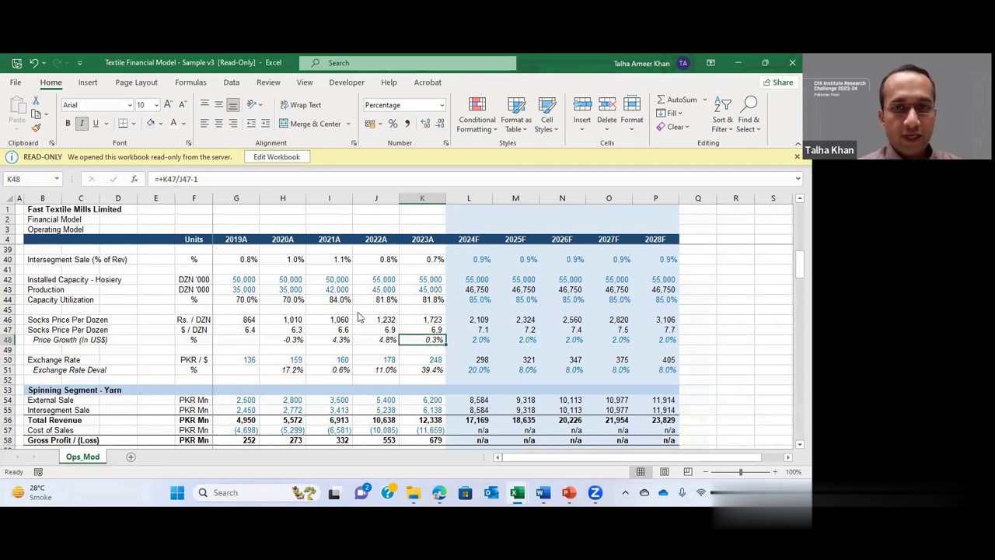
Step: Compare the Hosiery capacity, production and utilization in 2021A and 2022A with the 2024F and 2025F Capacity Utilization assumptions
{"action": "left_click_drag", "start_coordinate": [342, 284], "coordinate": [377, 304]}
{"action": "left_click", "coordinate": [388, 319]}
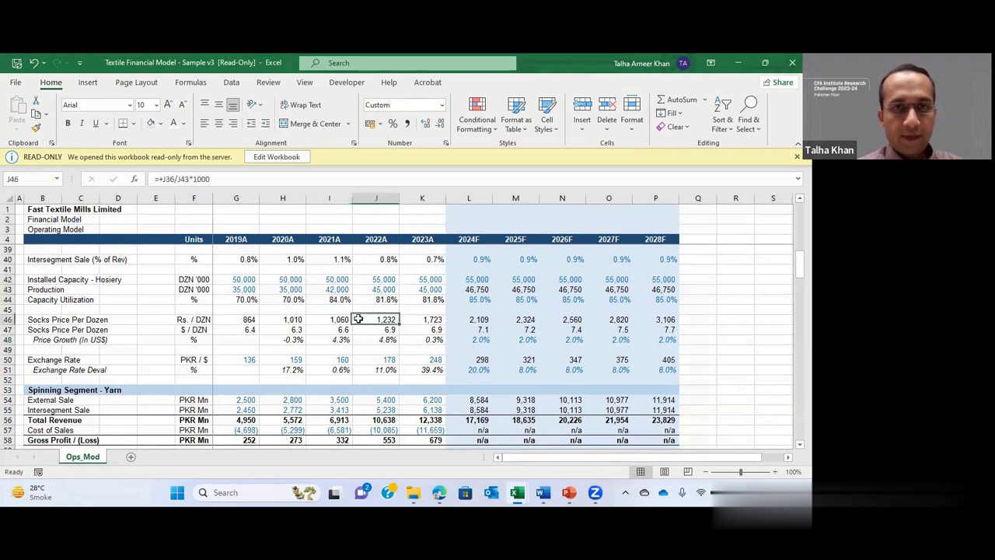
{"action": "left_click", "coordinate": [332, 283]}
{"action": "left_click", "coordinate": [383, 280]}
{"action": "left_click_drag", "start_coordinate": [344, 291], "coordinate": [379, 302]}
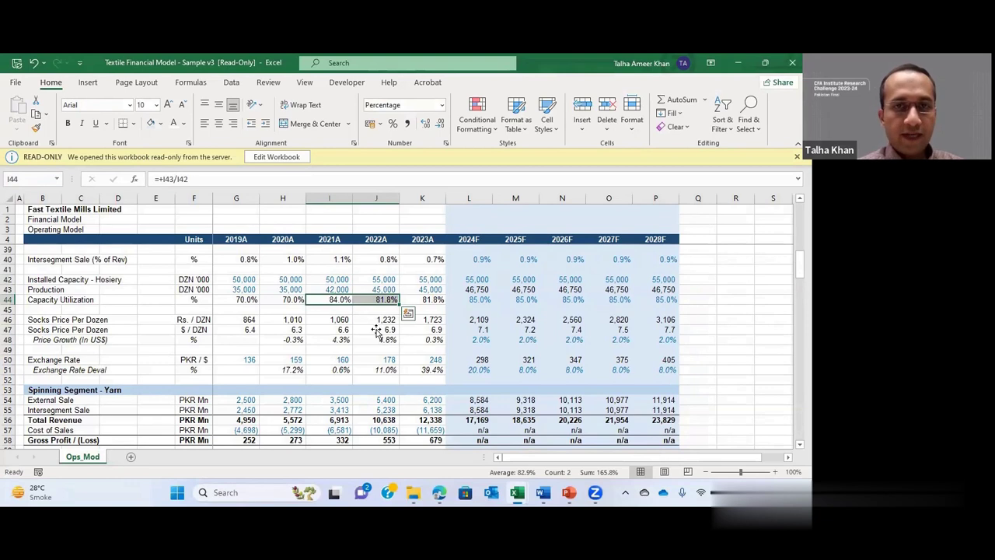
{"action": "left_click", "coordinate": [355, 321]}
{"action": "left_click_drag", "start_coordinate": [483, 300], "coordinate": [536, 300]}
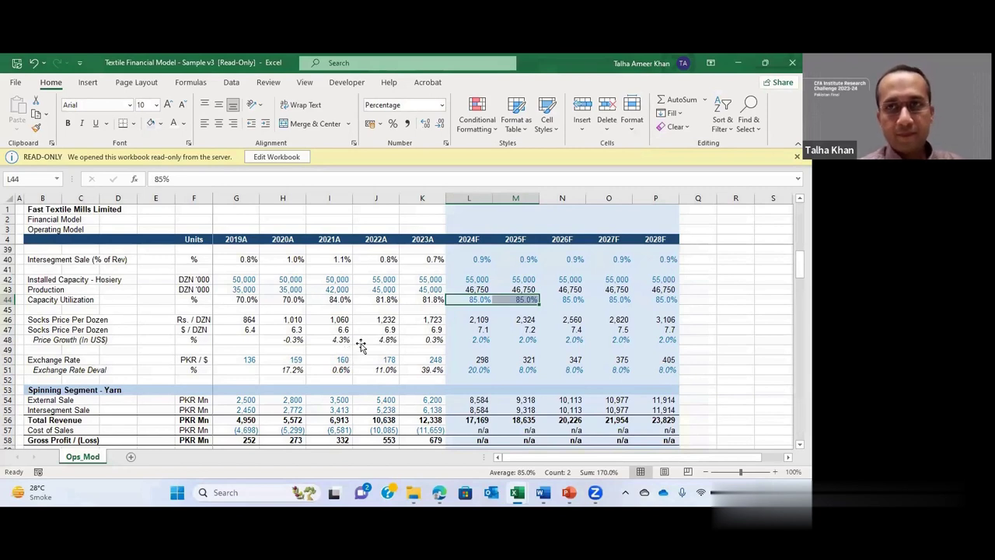
Step: Examine the Spinning Segment's 2019A External and Intersegment Sale together with its 2024F to 2028F Capacity Utilization assumptions
{"action": "scroll", "coordinate": [361, 346], "scroll_direction": "down", "scroll_amount": 1}
{"action": "scroll", "coordinate": [328, 345], "scroll_direction": "down", "scroll_amount": 2}
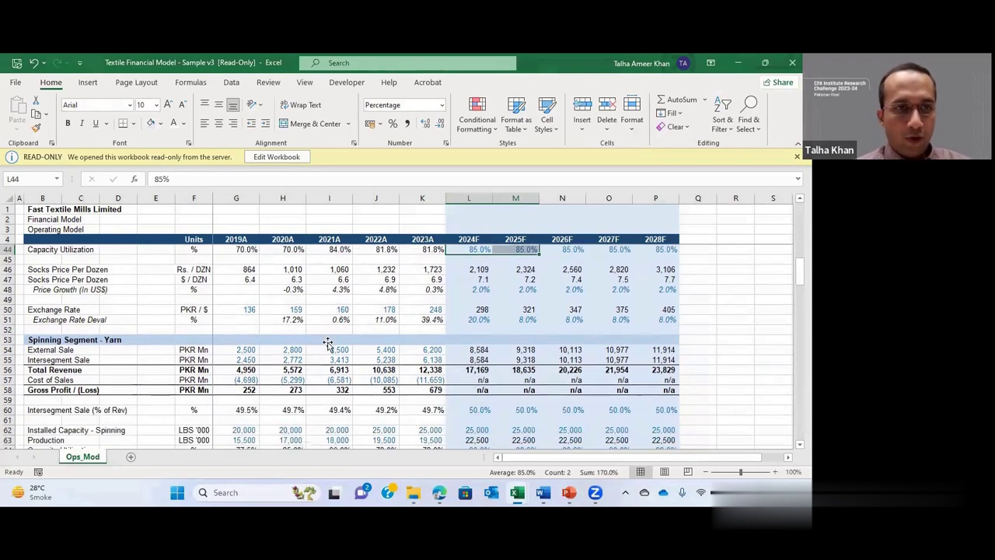
{"action": "scroll", "coordinate": [328, 346], "scroll_direction": "down", "scroll_amount": 2}
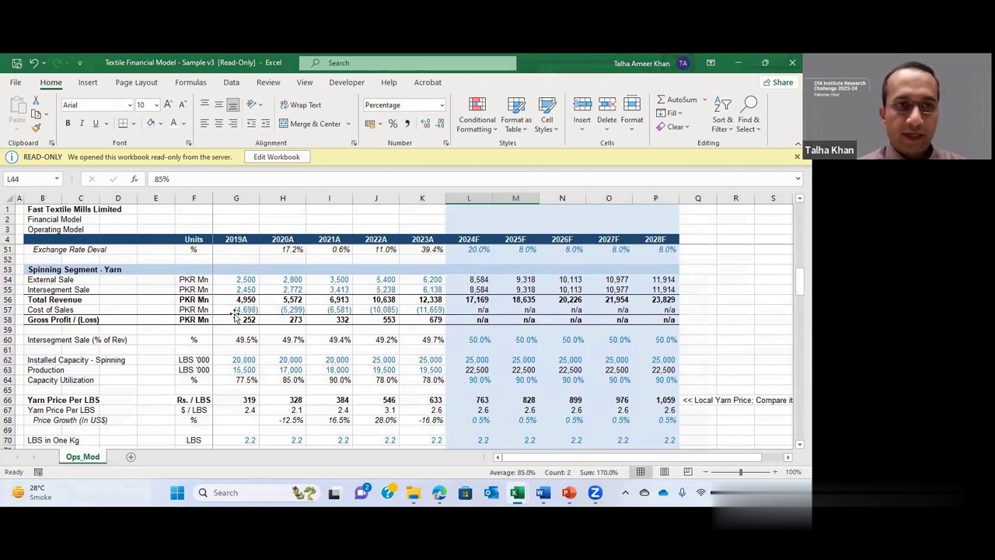
{"action": "left_click", "coordinate": [243, 286]}
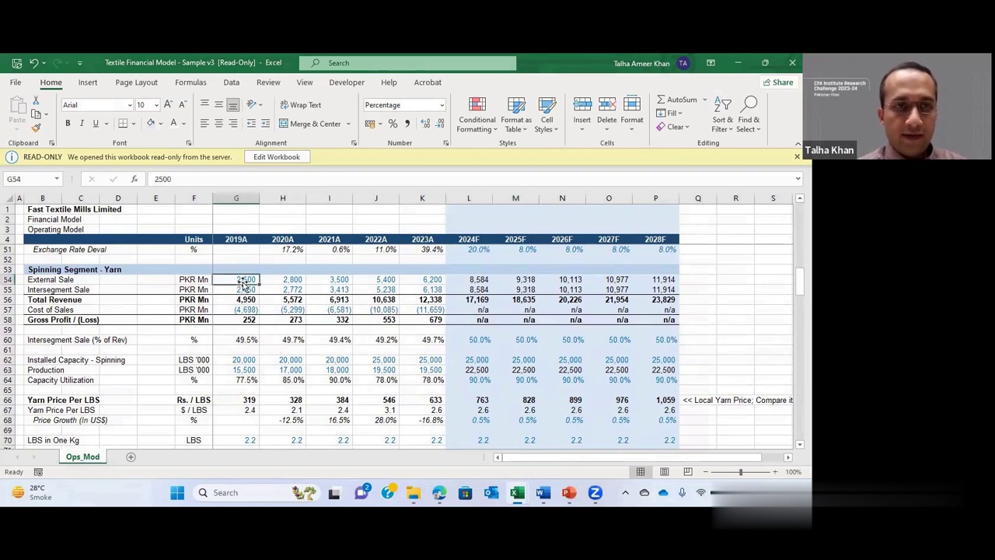
{"action": "left_click_drag", "start_coordinate": [240, 283], "coordinate": [240, 291]}
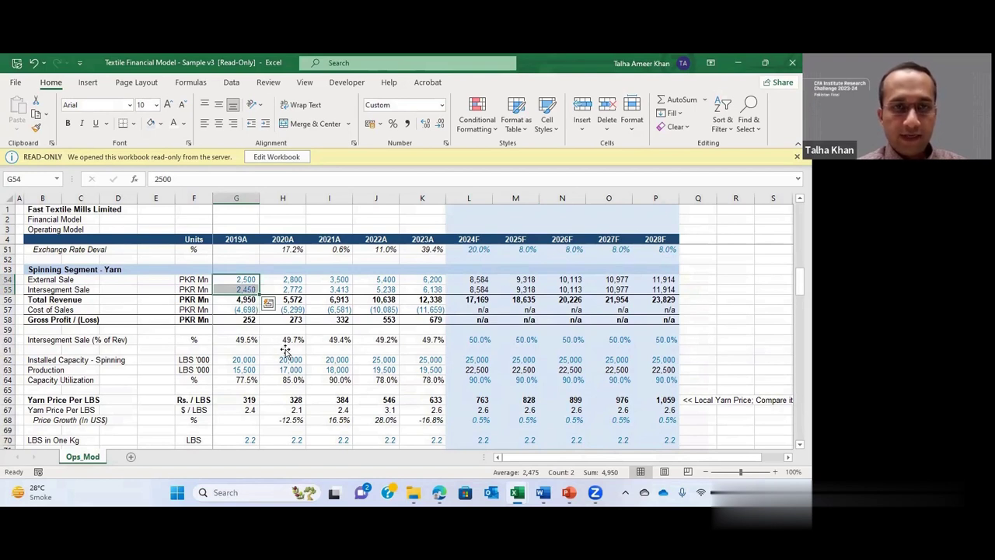
{"action": "scroll", "coordinate": [291, 353], "scroll_direction": "down", "scroll_amount": 1}
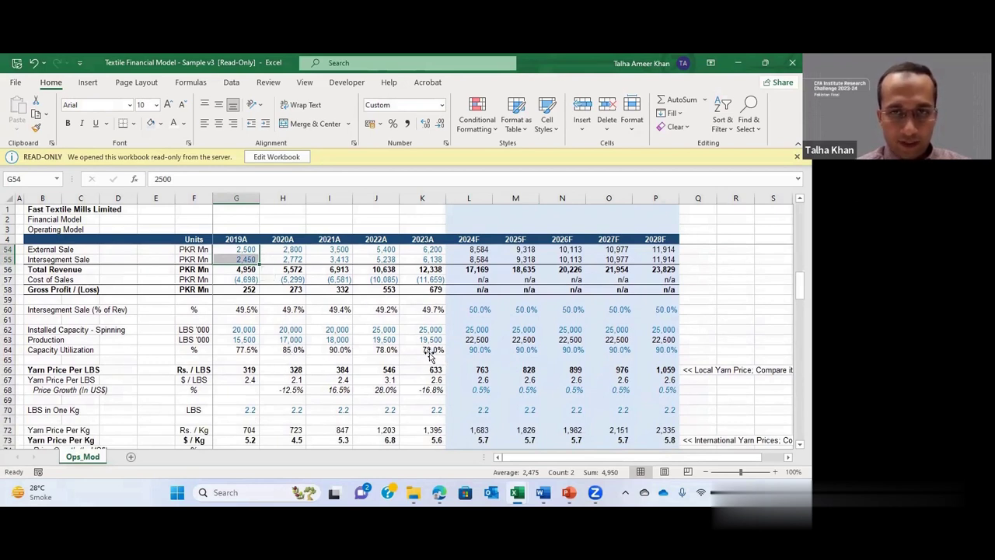
{"action": "left_click_drag", "start_coordinate": [473, 351], "coordinate": [674, 354]}
Step: Inspect the historical Yarn Price Per LBS formulas in rupees and dollars, and the 2023A rupee Yarn Price Per Kg formula
{"action": "scroll", "coordinate": [378, 388], "scroll_direction": "down", "scroll_amount": 1}
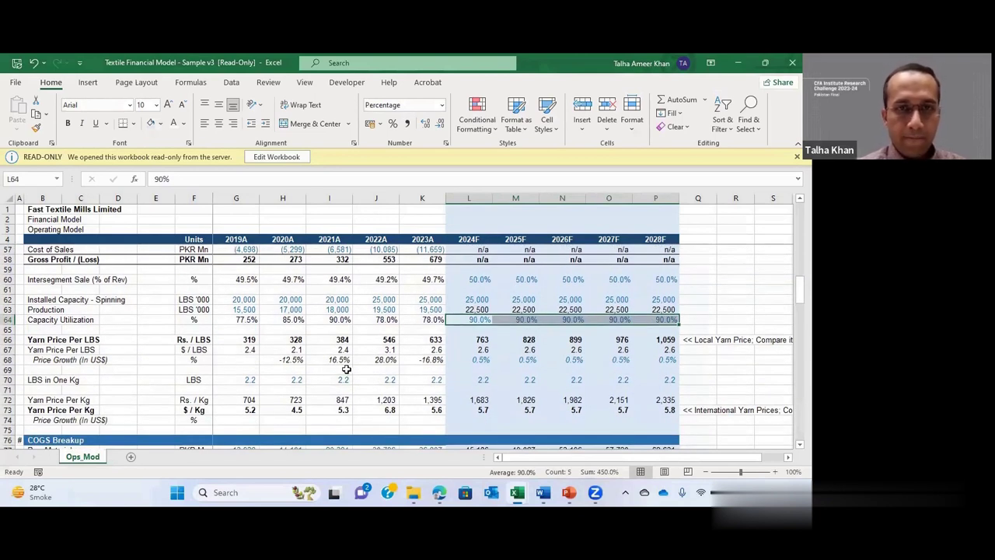
{"action": "left_click_drag", "start_coordinate": [245, 342], "coordinate": [412, 339]}
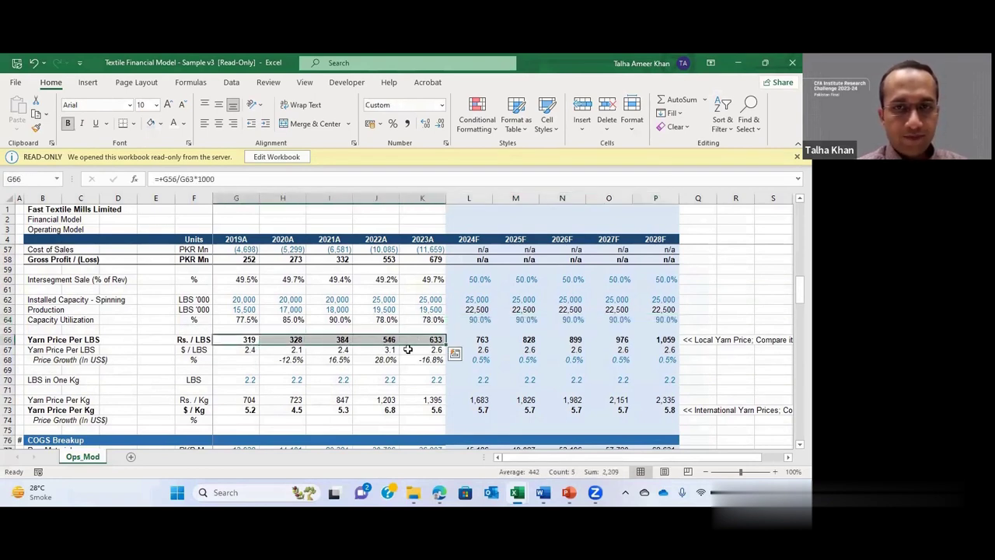
{"action": "left_click", "coordinate": [383, 350]}
{"action": "left_click", "coordinate": [424, 340]}
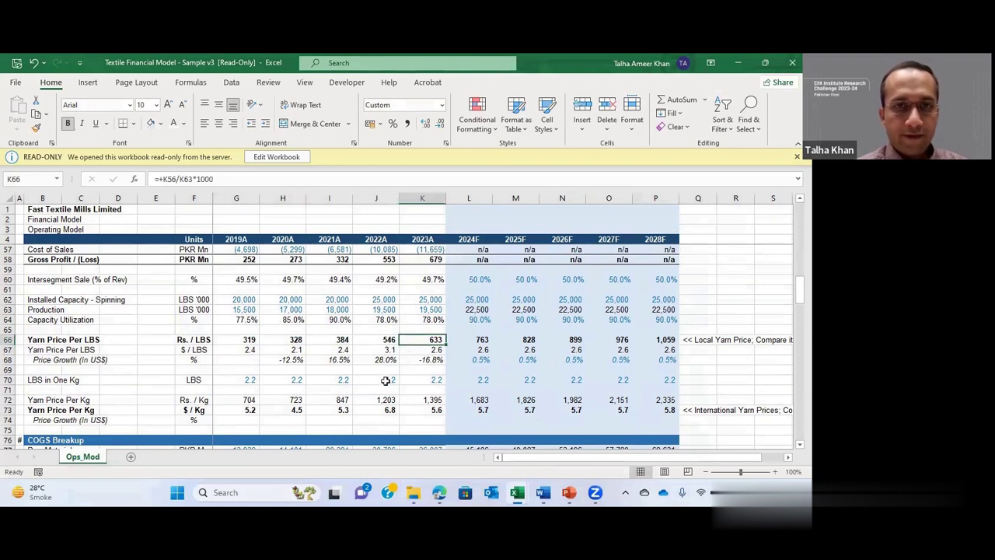
{"action": "left_click", "coordinate": [428, 397]}
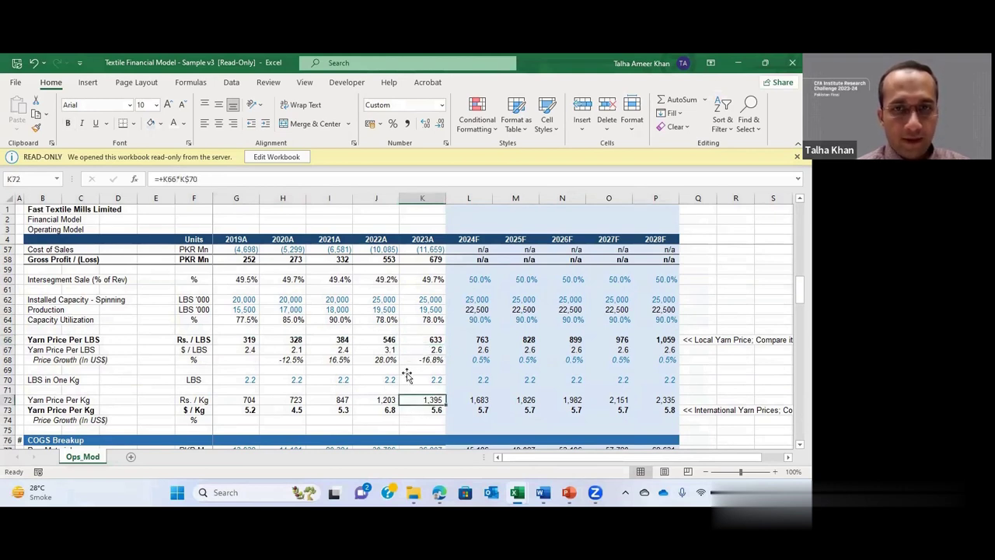
{"action": "left_click", "coordinate": [422, 339]}
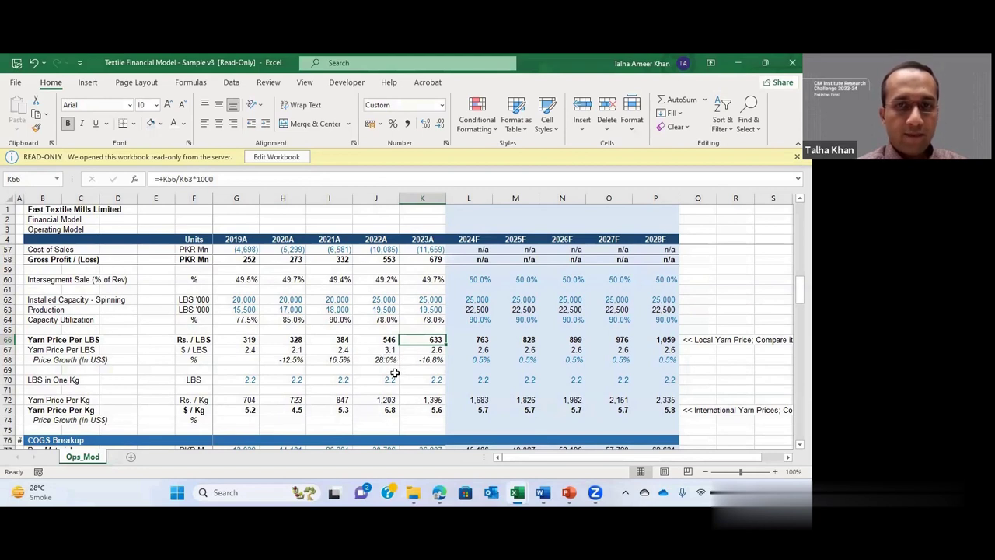
{"action": "left_click", "coordinate": [432, 352]}
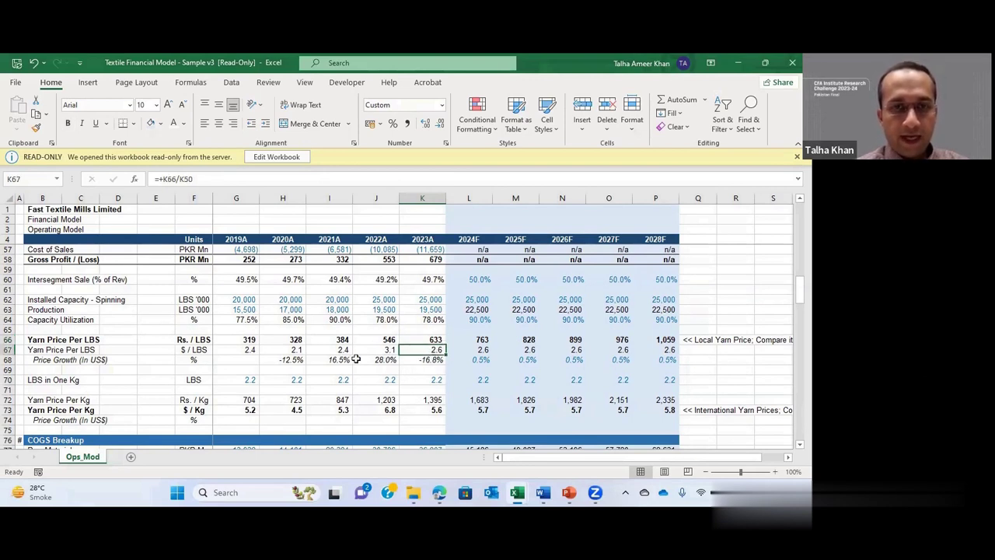
Step: Examine the 2024F dollar Yarn Price Per LBS together with its Price Growth (In US$) assumption
{"action": "left_click", "coordinate": [481, 352]}
{"action": "left_click", "coordinate": [474, 361]}
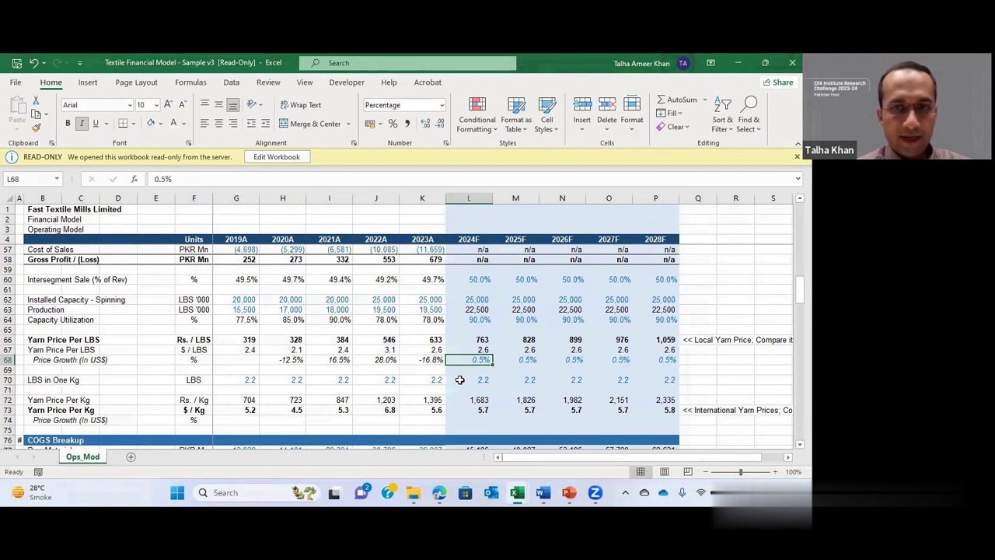
{"action": "scroll", "coordinate": [431, 380], "scroll_direction": "up", "scroll_amount": 1}
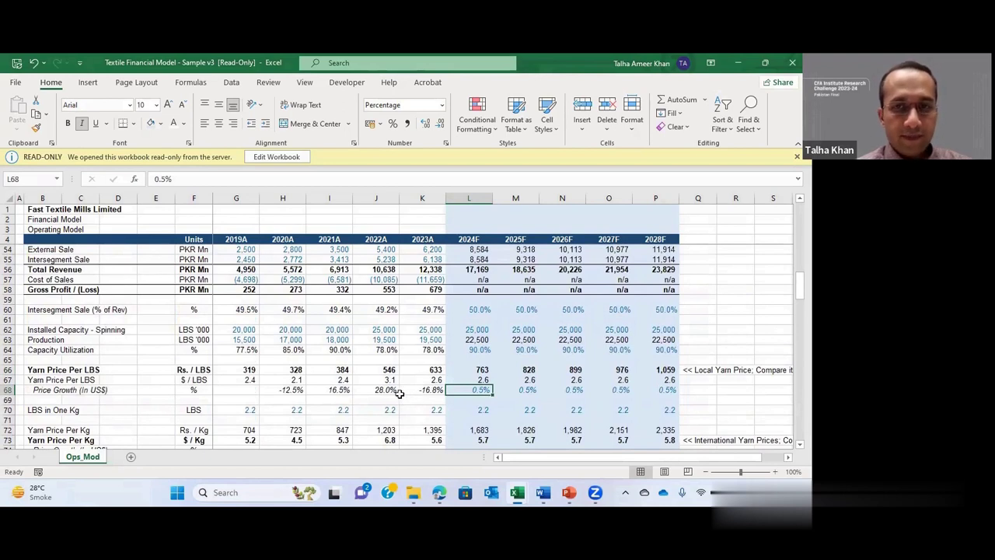
{"action": "scroll", "coordinate": [398, 393], "scroll_direction": "down", "scroll_amount": 1}
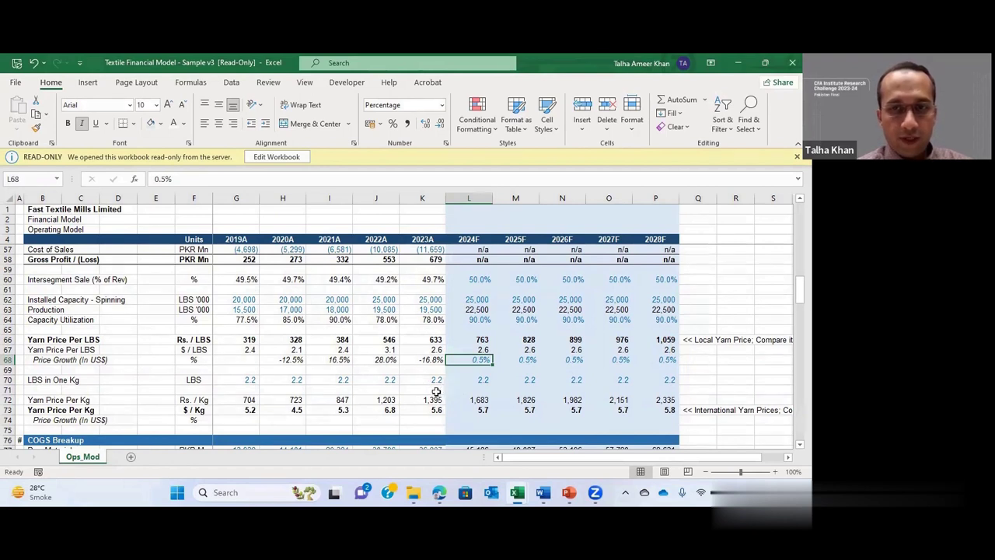
Step: Inspect the 2024F Yarn Price Per Kg formulas in dollars and rupees, and the LBS in One Kg conversion factor
{"action": "left_click", "coordinate": [474, 409]}
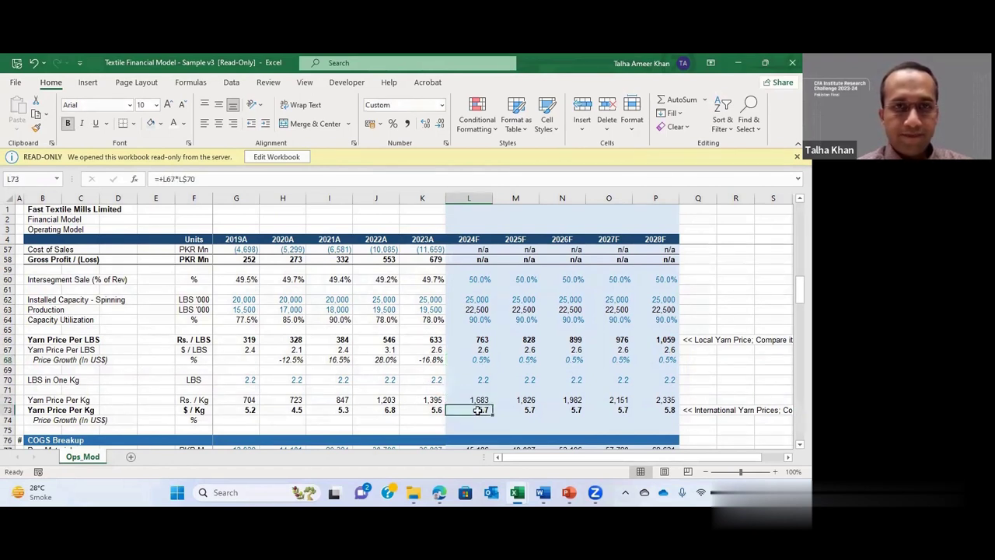
{"action": "left_click", "coordinate": [476, 400]}
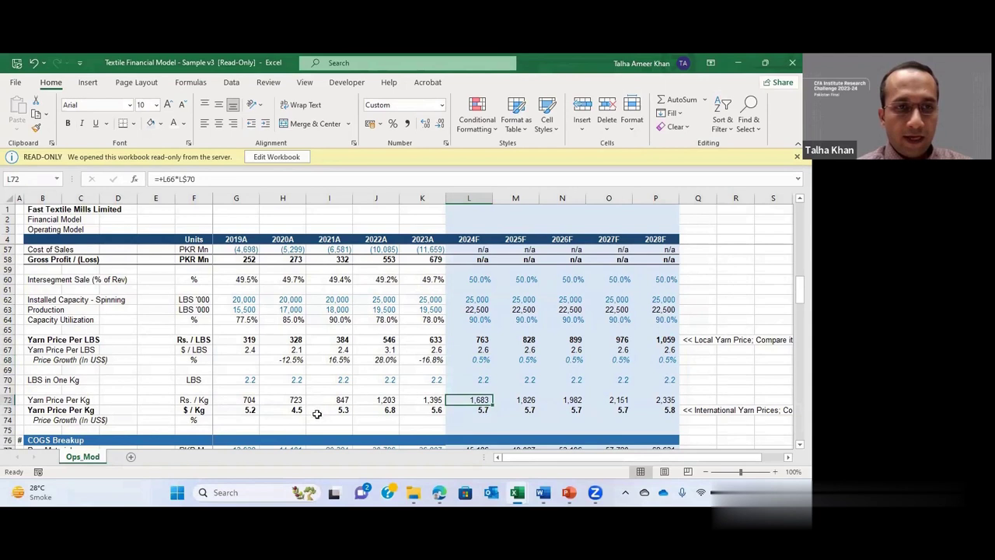
{"action": "left_click", "coordinate": [342, 381]}
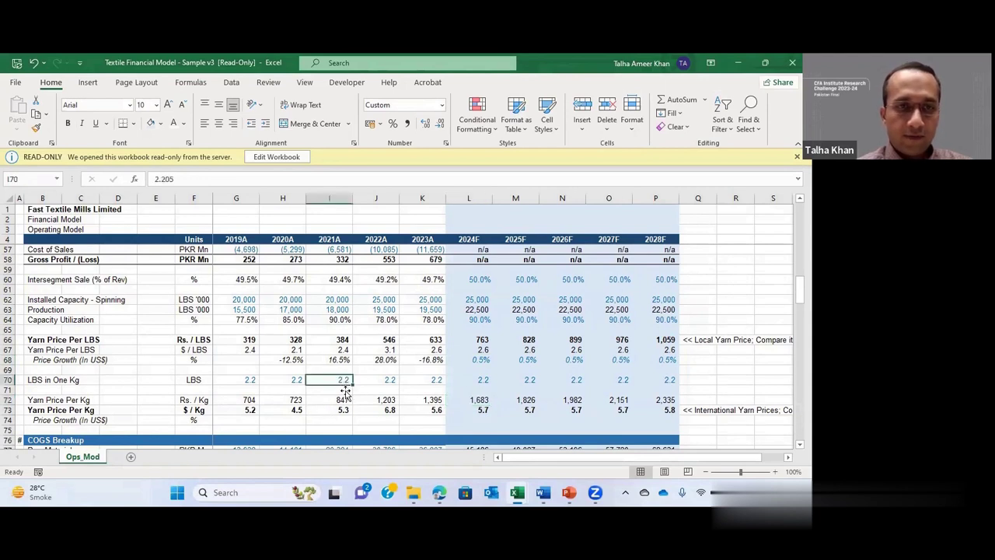
Step: Inspect the dollar Yarn Price Per Kg formulas for 2023A and 2024F in the Spinning Segment
{"action": "scroll", "coordinate": [345, 394], "scroll_direction": "up", "scroll_amount": 1}
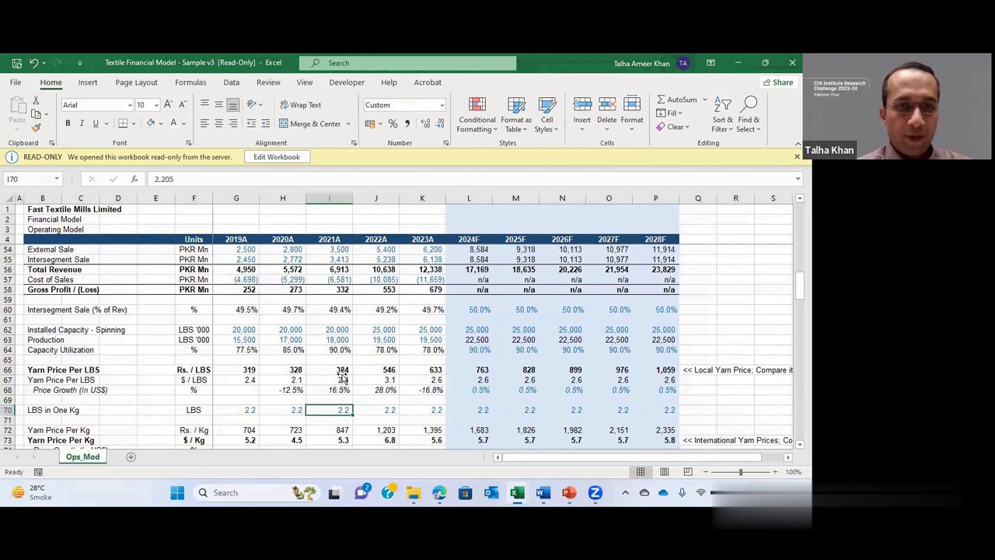
{"action": "scroll", "coordinate": [344, 422], "scroll_direction": "down", "scroll_amount": 1}
{"action": "scroll", "coordinate": [344, 422], "scroll_direction": "down", "scroll_amount": 1}
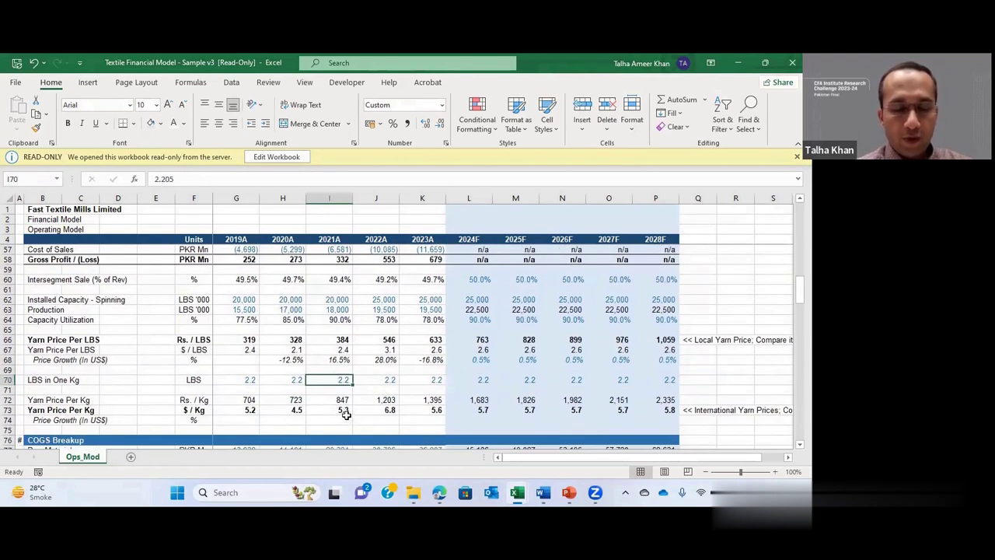
{"action": "left_click", "coordinate": [435, 411]}
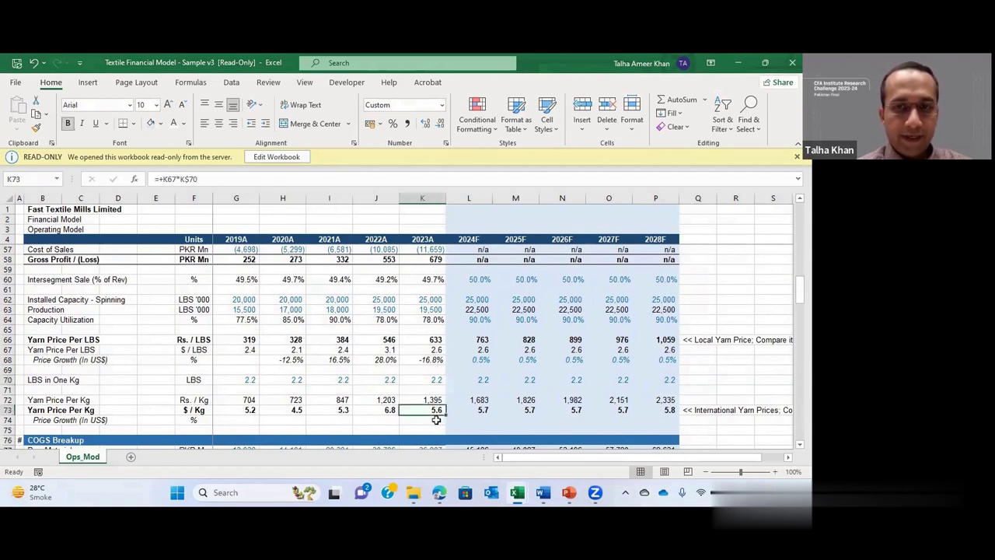
{"action": "left_click", "coordinate": [481, 410]}
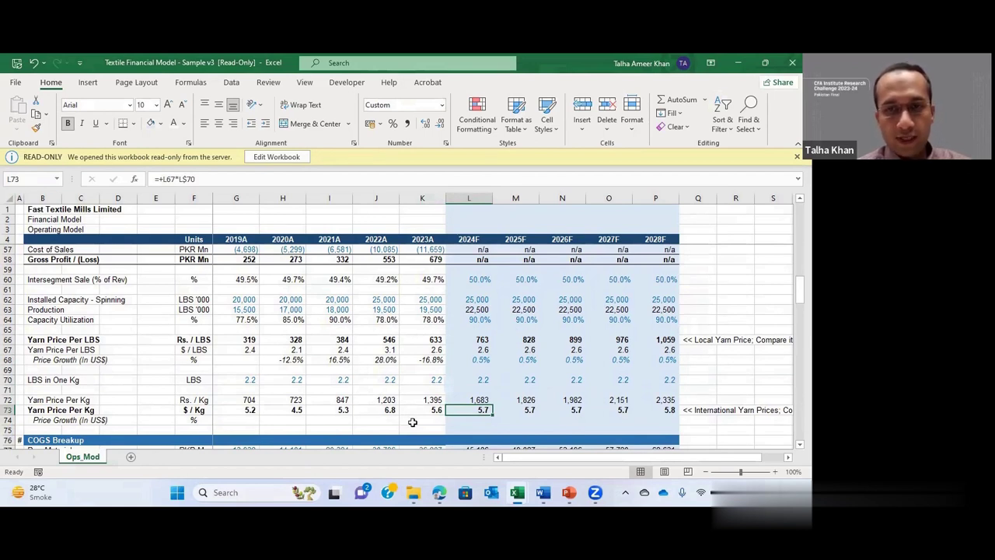
Step: Switch to the browser's Cotton Yarn price index page and examine the November 2023 regional prices per kg and the trend chart
{"action": "left_click", "coordinate": [438, 492]}
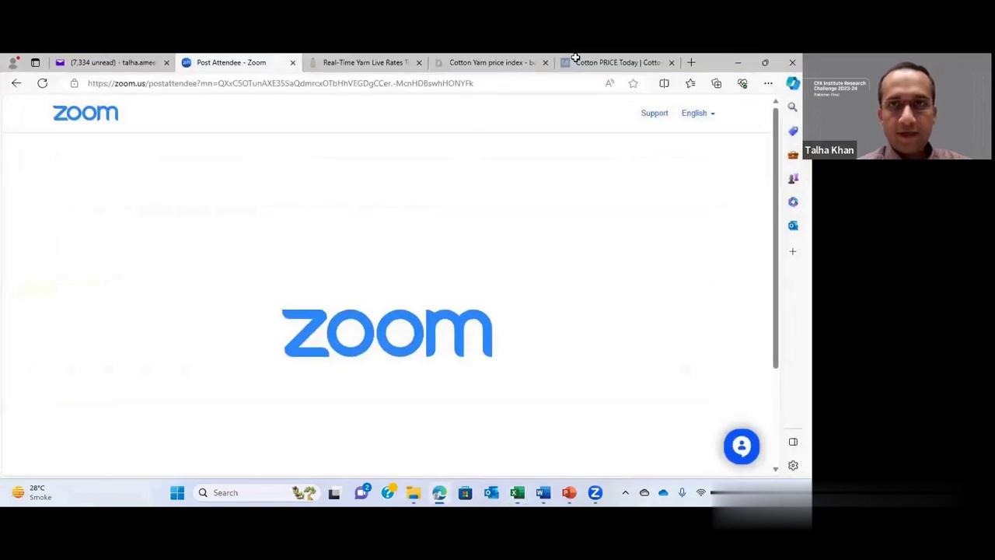
{"action": "left_click", "coordinate": [488, 62]}
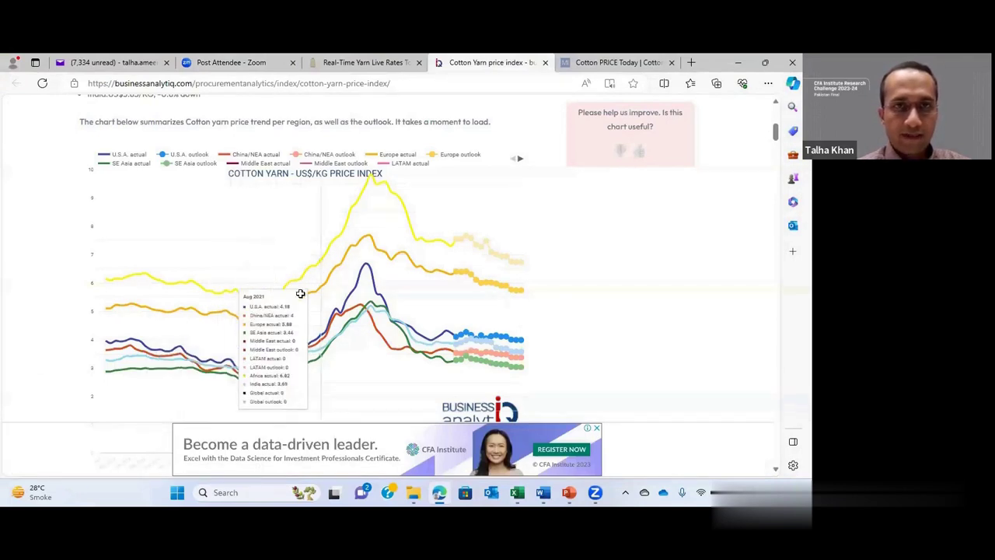
{"action": "scroll", "coordinate": [201, 241], "scroll_direction": "up", "scroll_amount": 3}
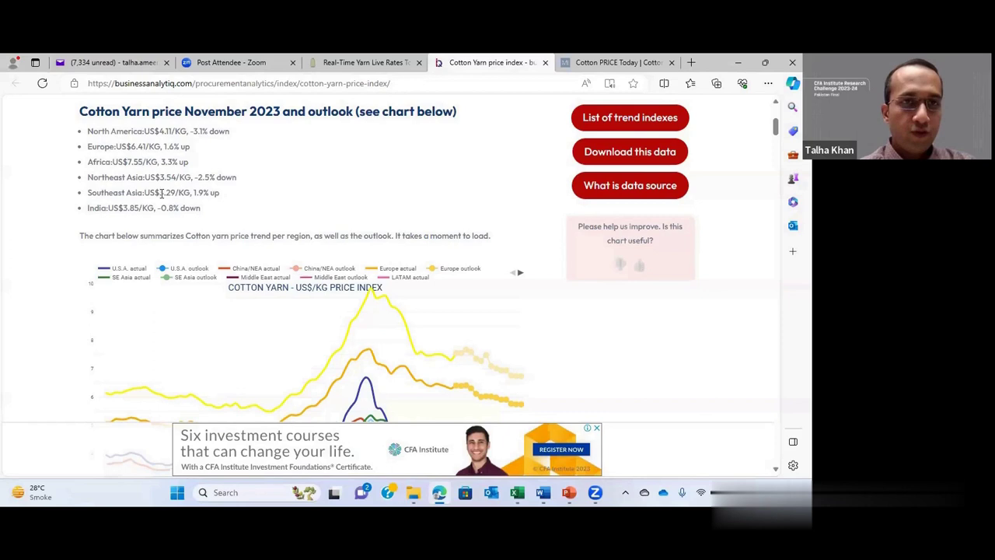
{"action": "left_click_drag", "start_coordinate": [158, 131], "coordinate": [172, 131]}
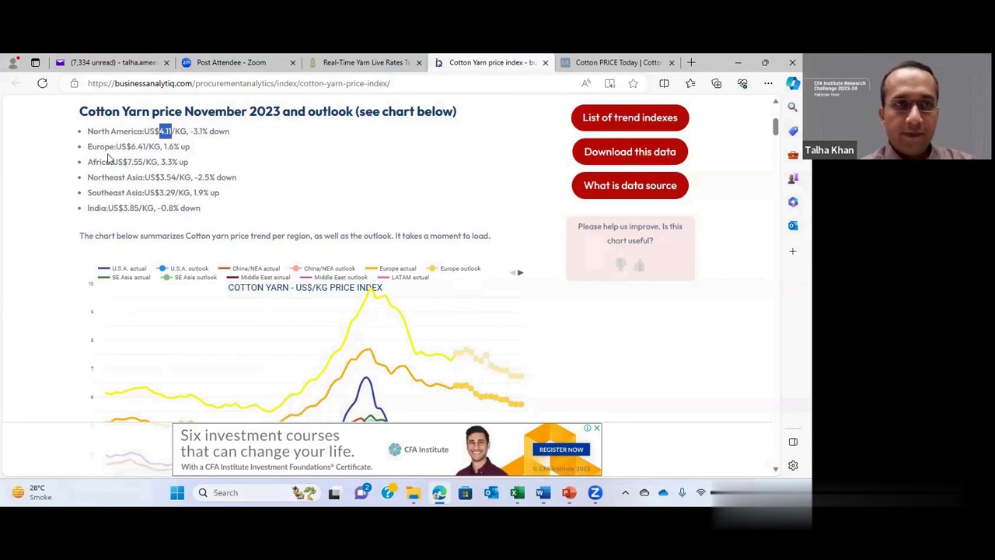
{"action": "scroll", "coordinate": [260, 252], "scroll_direction": "down", "scroll_amount": 1}
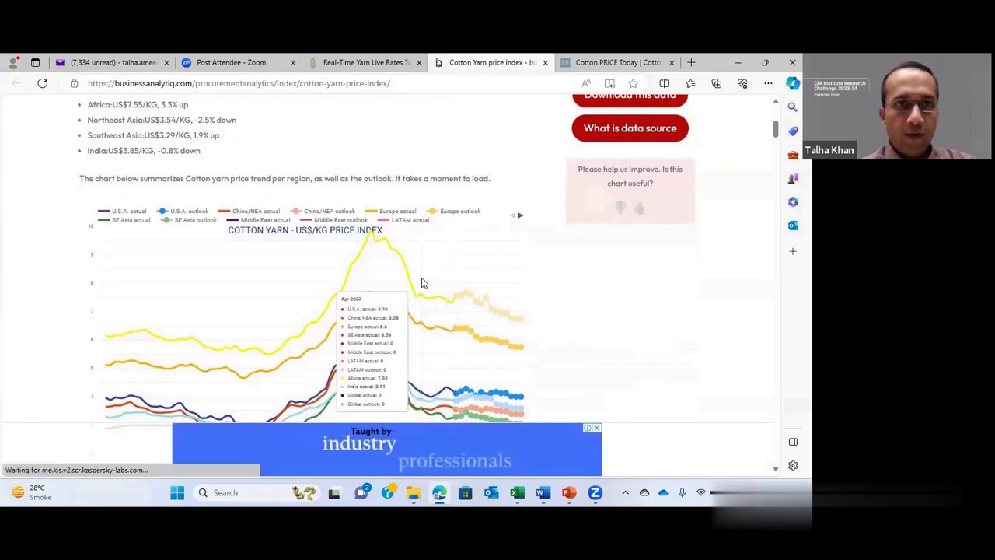
{"action": "left_click", "coordinate": [740, 63]}
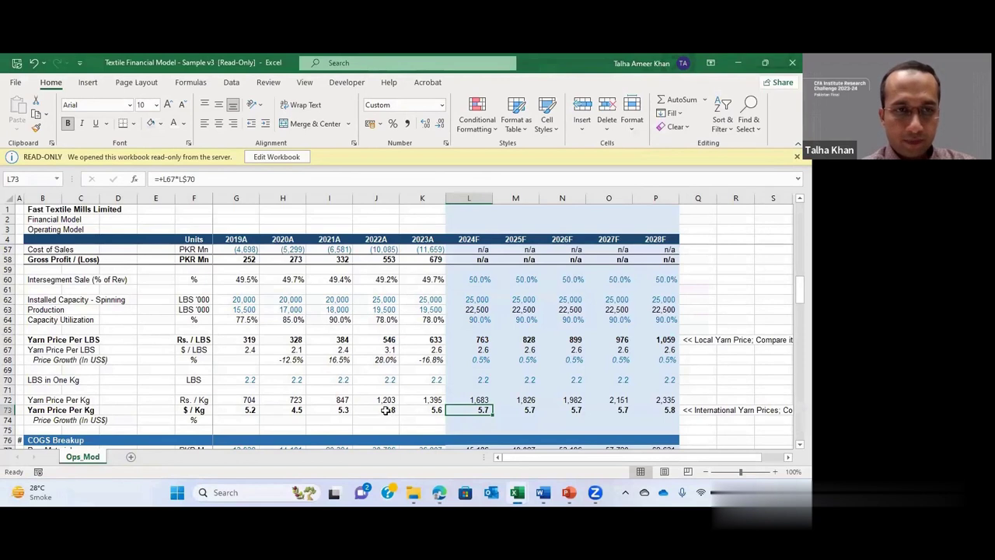
Step: Return to the Excel model and inspect the 2025F dollar Yarn Price Per Kg formula
{"action": "scroll", "coordinate": [357, 393], "scroll_direction": "down", "scroll_amount": 1}
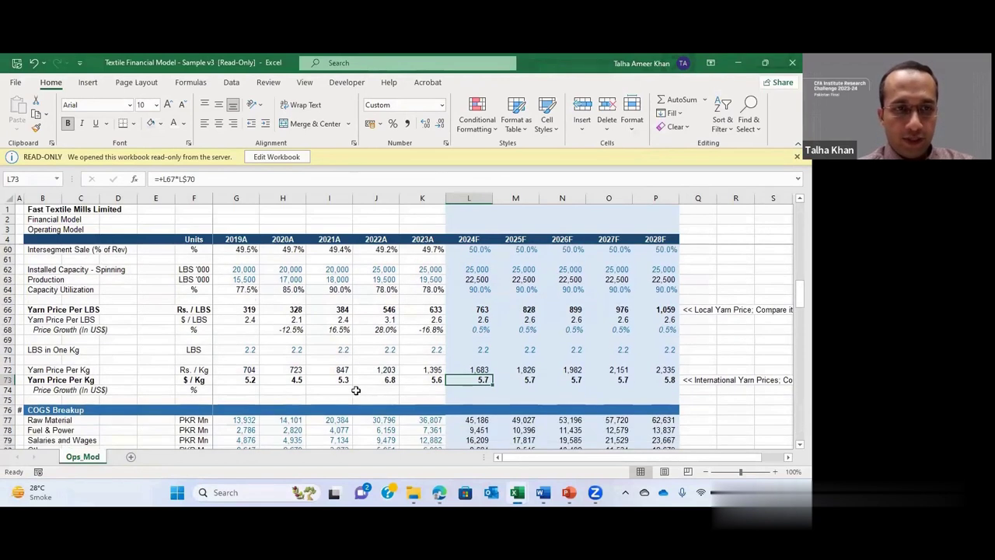
{"action": "scroll", "coordinate": [332, 378], "scroll_direction": "up", "scroll_amount": 1}
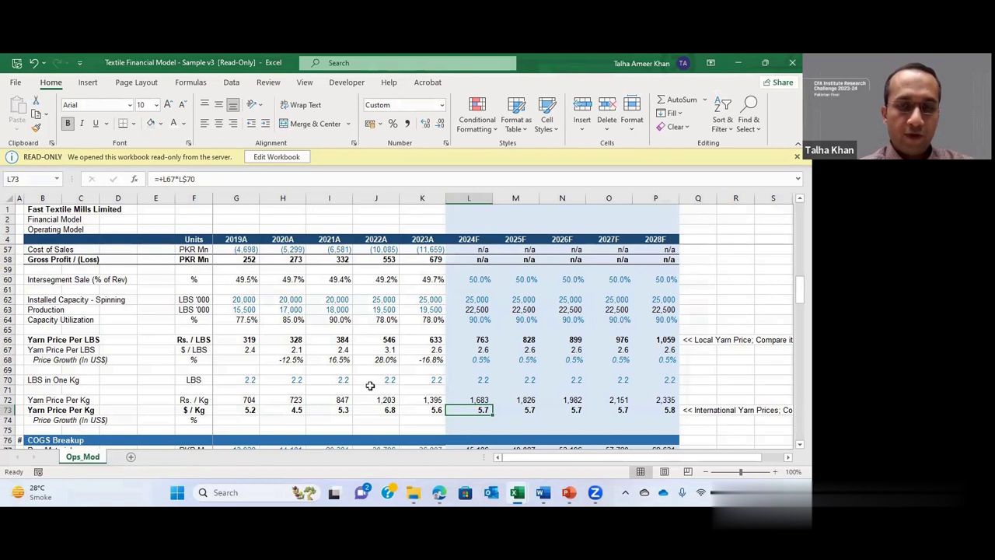
{"action": "scroll", "coordinate": [374, 373], "scroll_direction": "down", "scroll_amount": 4}
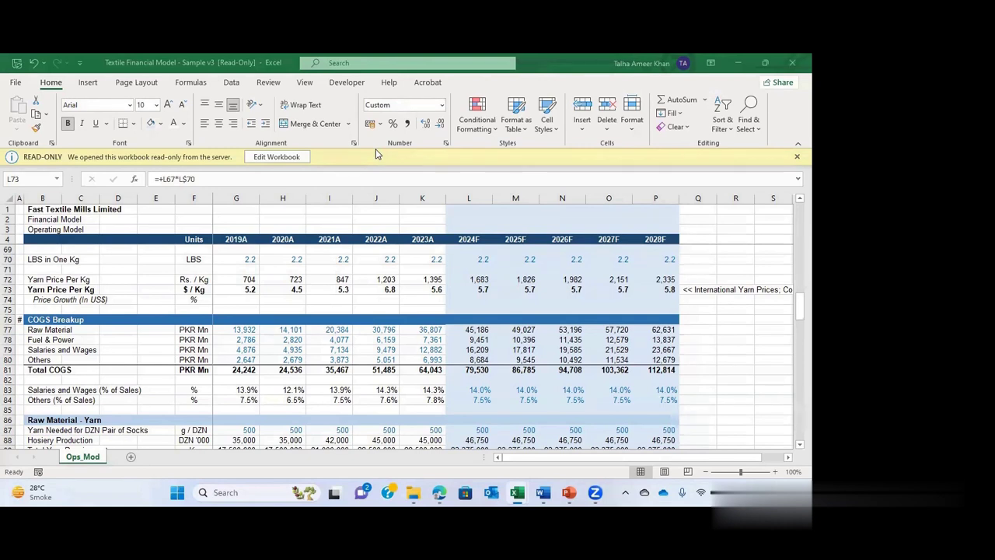
{"action": "left_click", "coordinate": [496, 288]}
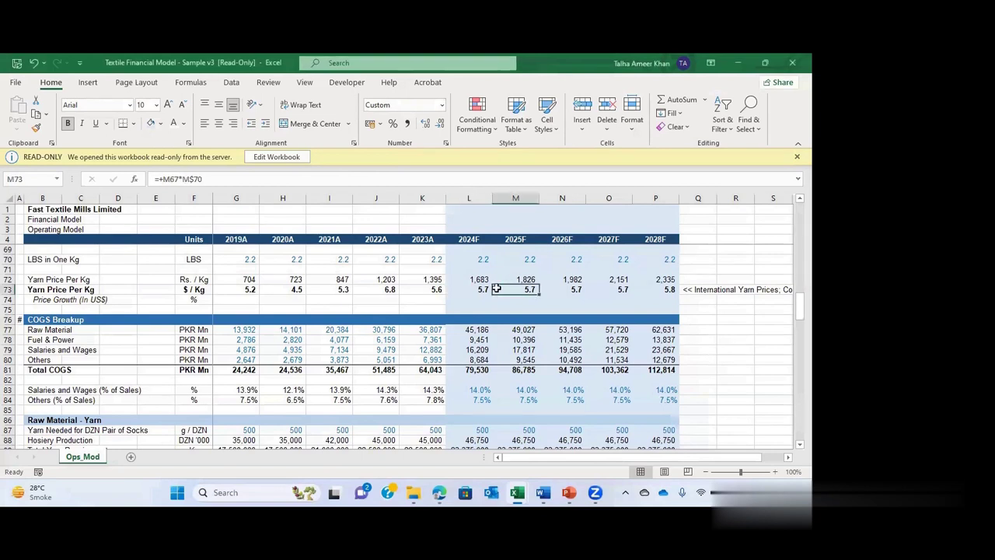
{"action": "scroll", "coordinate": [496, 288], "scroll_direction": "up", "scroll_amount": 2}
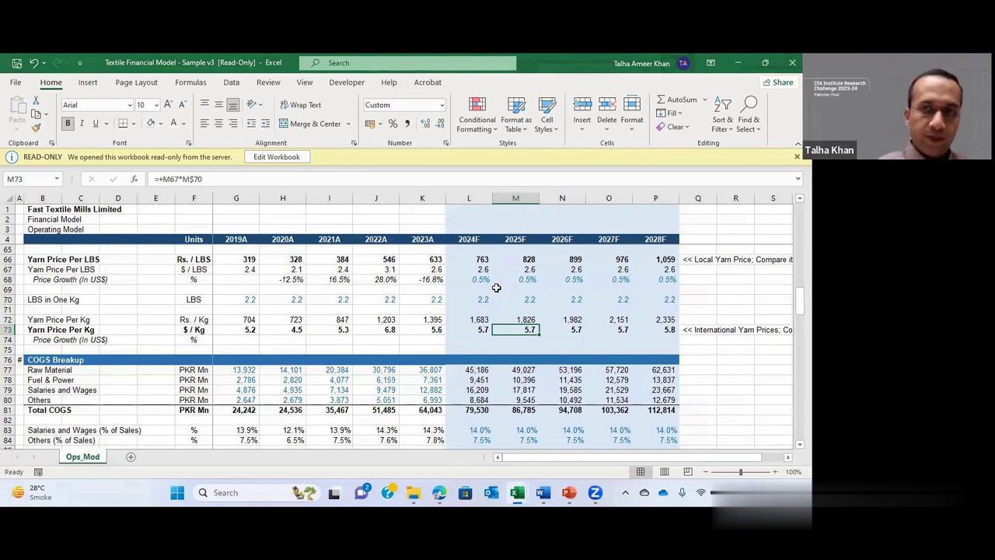
Step: Examine the COGS Breakup's 2023A Fuel & Power value and Raw Material row, along with the Raw Material - Yarn heading
{"action": "left_click", "coordinate": [440, 379]}
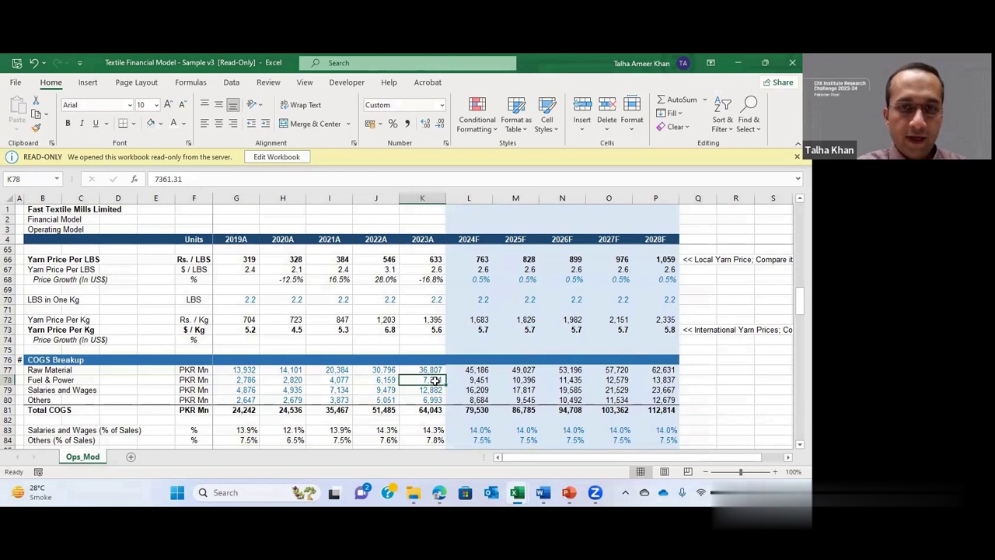
{"action": "scroll", "coordinate": [435, 379], "scroll_direction": "down", "scroll_amount": 2}
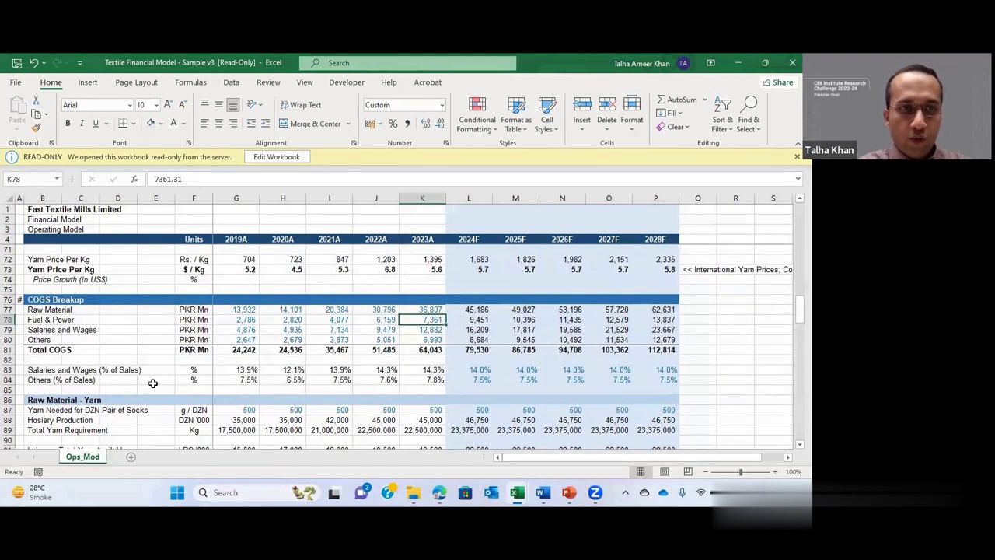
{"action": "left_click", "coordinate": [106, 402]}
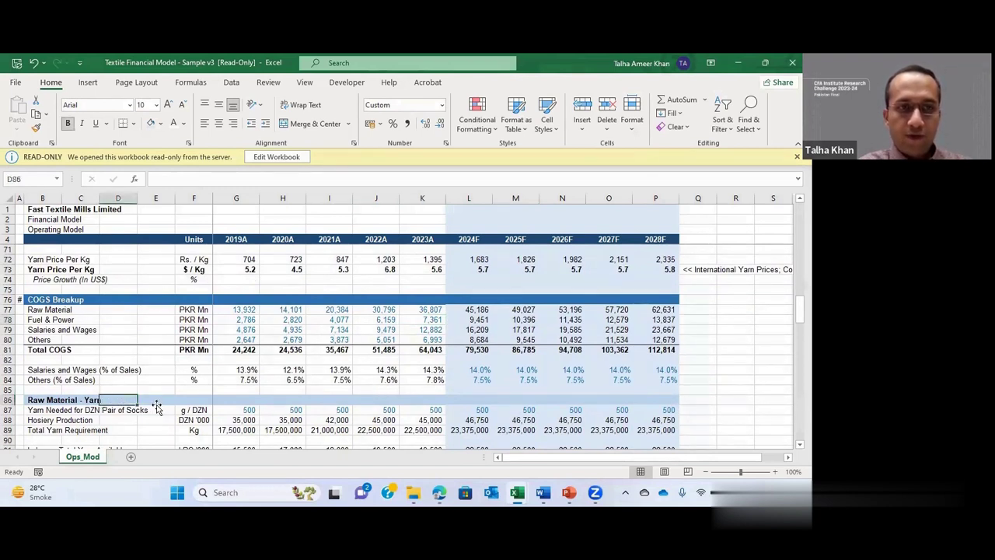
{"action": "left_click", "coordinate": [35, 403]}
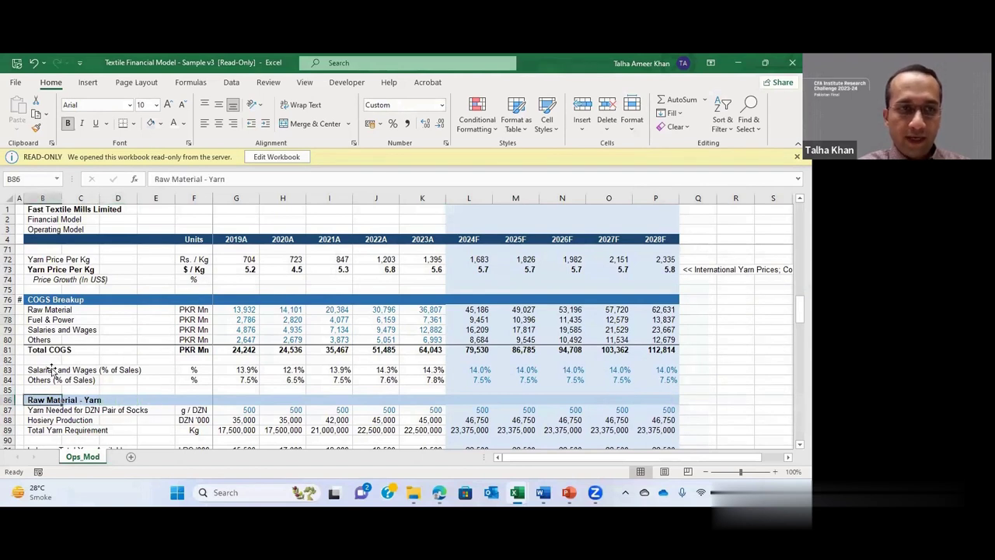
{"action": "left_click", "coordinate": [45, 311]}
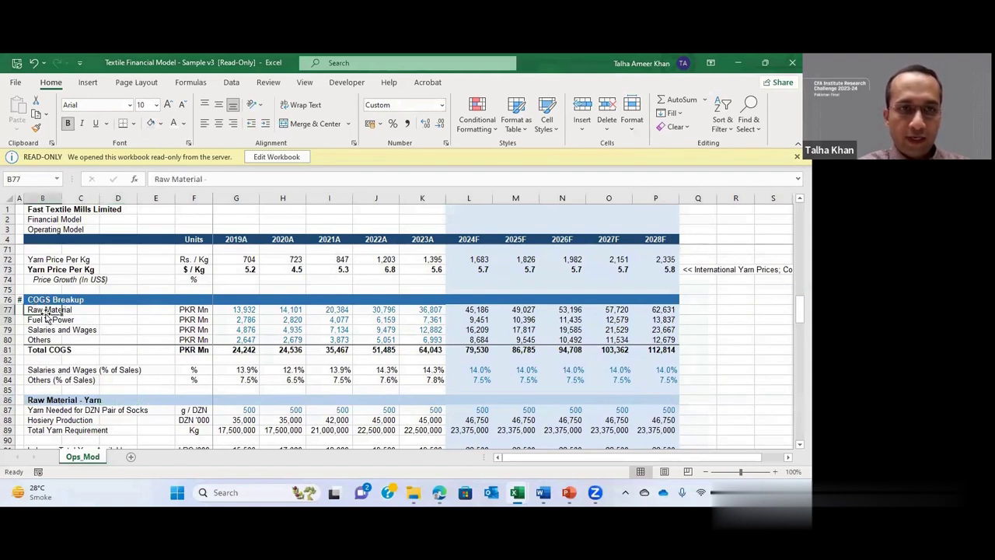
{"action": "left_click", "coordinate": [10, 310]}
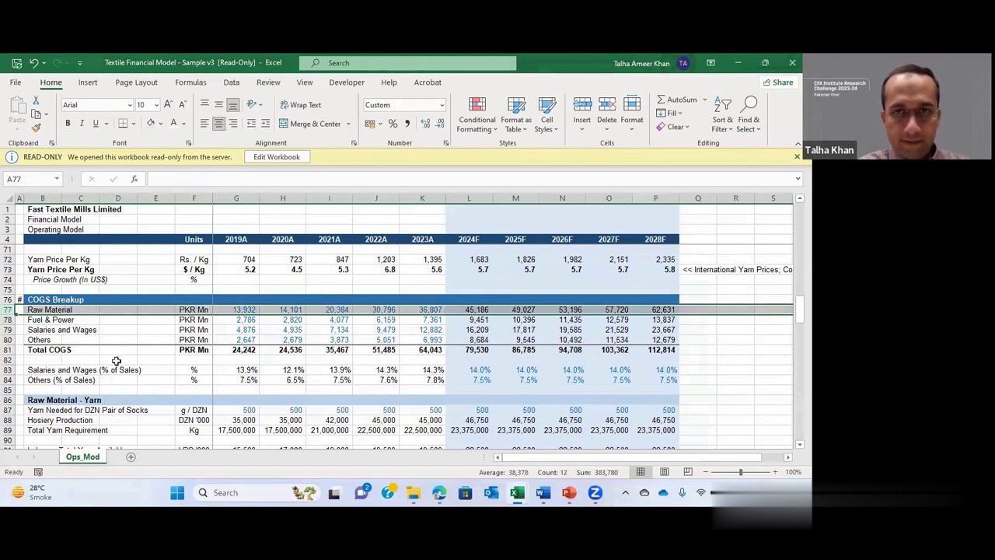
Step: Locate the Raw Material - Yarn and Raw Material - Cotton sections that feed the raw material cost
{"action": "scroll", "coordinate": [108, 396], "scroll_direction": "down", "scroll_amount": 1}
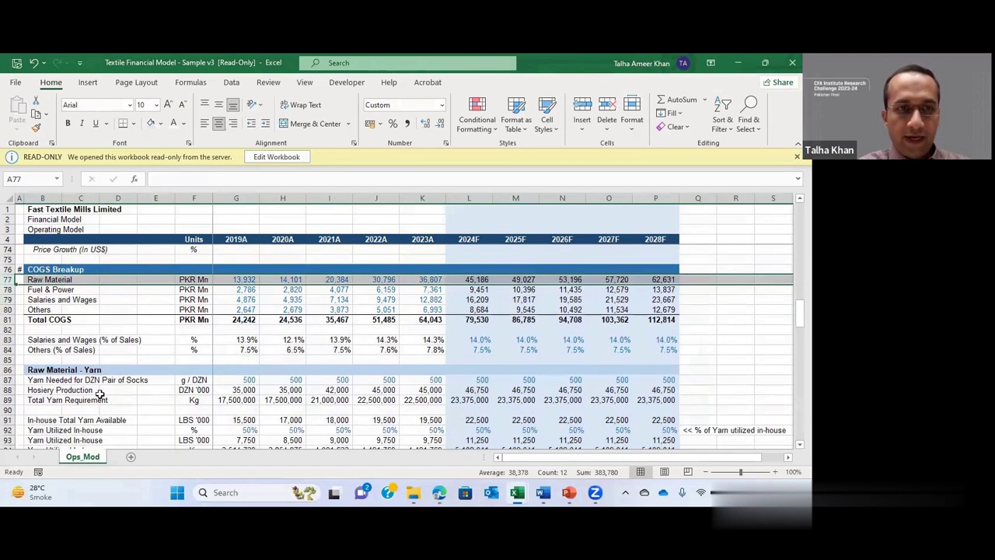
{"action": "left_click", "coordinate": [56, 373]}
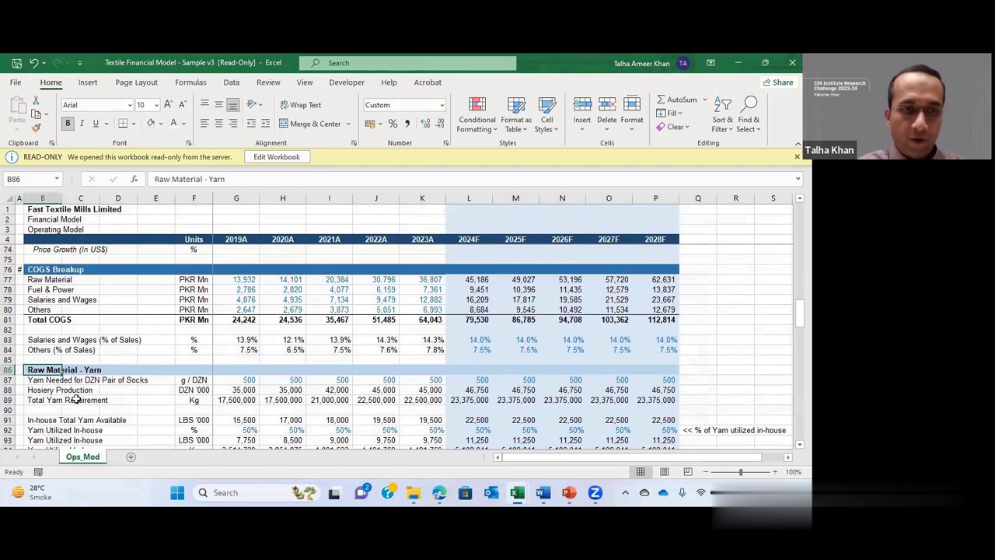
{"action": "scroll", "coordinate": [76, 399], "scroll_direction": "down", "scroll_amount": 4}
{"action": "left_click", "coordinate": [48, 421]}
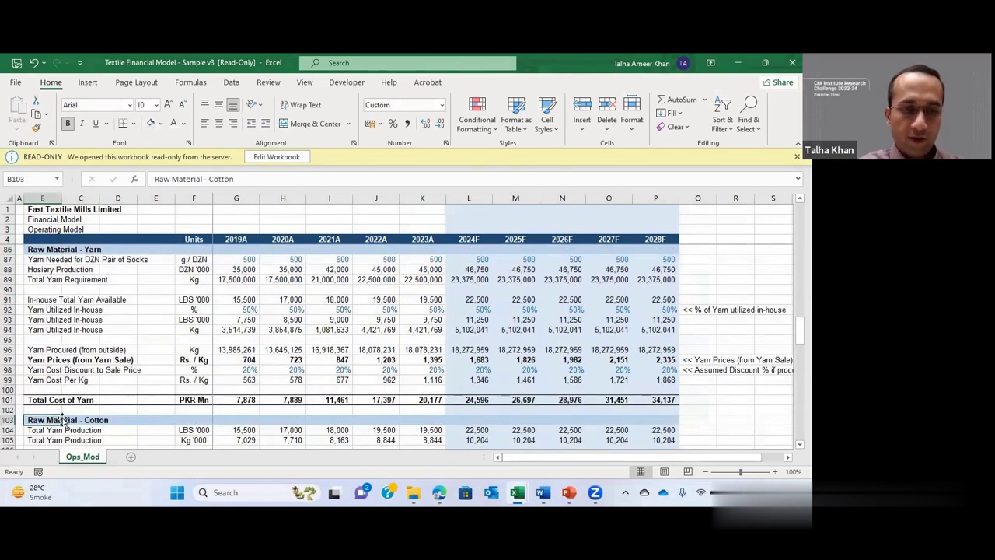
Step: Inspect the 2023A Yarn Needed for DZN Pair of Socks input and the Total Yarn Requirement formula
{"action": "scroll", "coordinate": [131, 399], "scroll_direction": "up", "scroll_amount": 2}
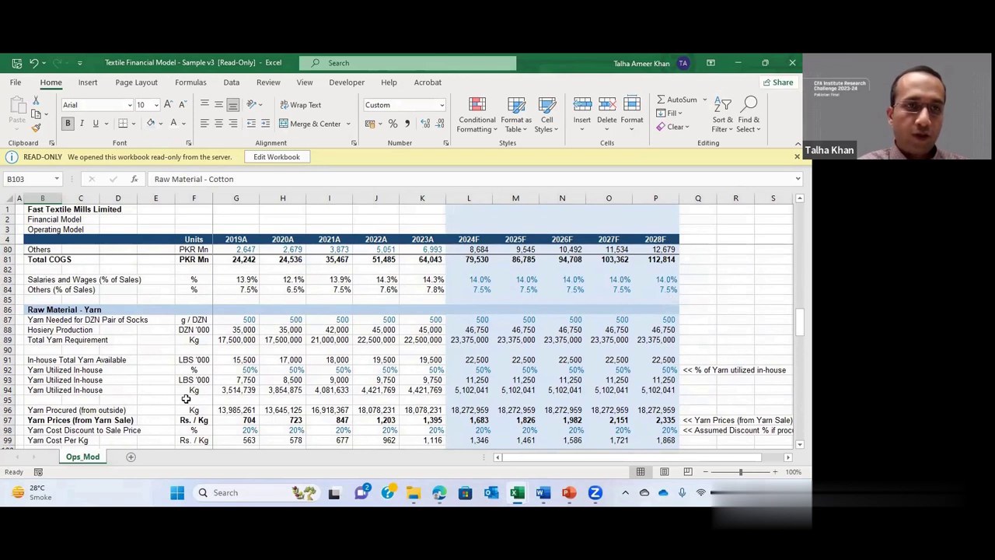
{"action": "scroll", "coordinate": [144, 403], "scroll_direction": "up", "scroll_amount": 3}
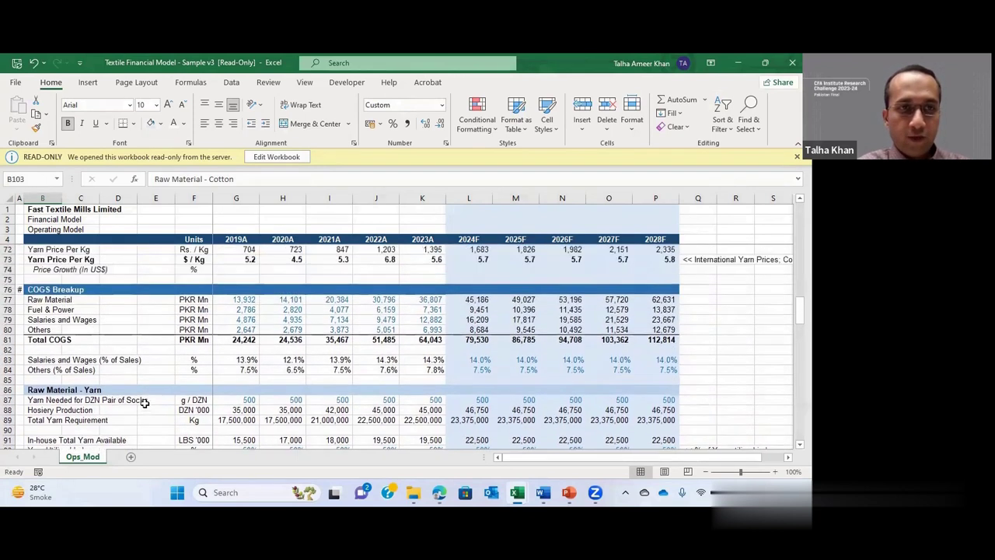
{"action": "scroll", "coordinate": [140, 404], "scroll_direction": "down", "scroll_amount": 1}
{"action": "scroll", "coordinate": [141, 404], "scroll_direction": "down", "scroll_amount": 2}
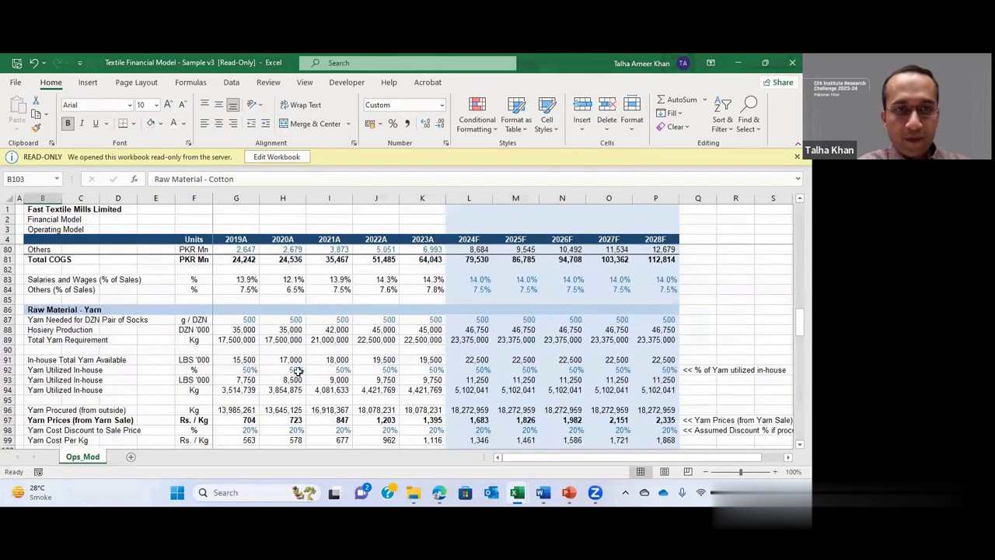
{"action": "left_click", "coordinate": [430, 320]}
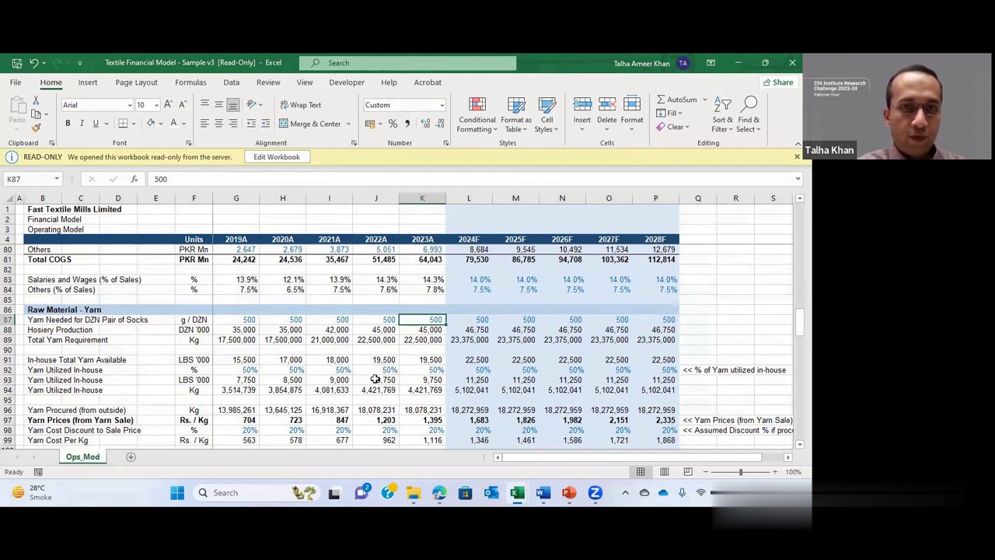
{"action": "scroll", "coordinate": [376, 373], "scroll_direction": "down", "scroll_amount": 1}
{"action": "left_click", "coordinate": [423, 310]}
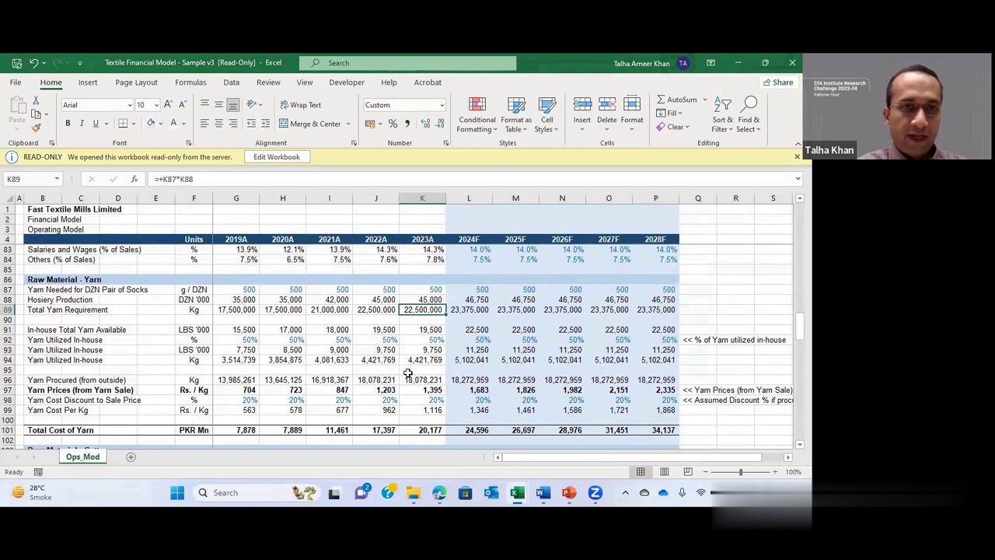
Step: Inspect the 2023A formulas for Yarn Utilized In-house in kg and Yarn Procured (from outside)
{"action": "scroll", "coordinate": [398, 375], "scroll_direction": "down", "scroll_amount": 1}
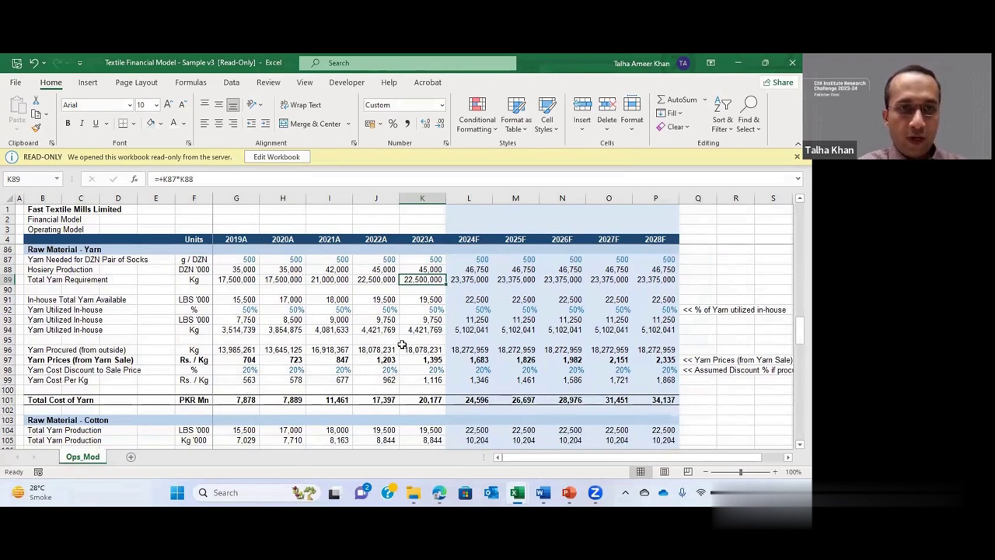
{"action": "left_click", "coordinate": [425, 329]}
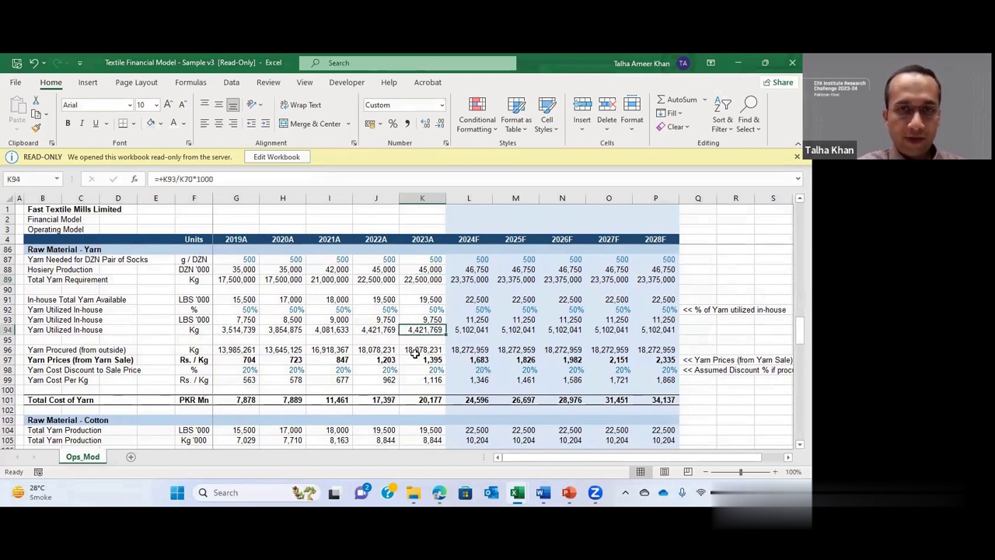
{"action": "left_click", "coordinate": [415, 350]}
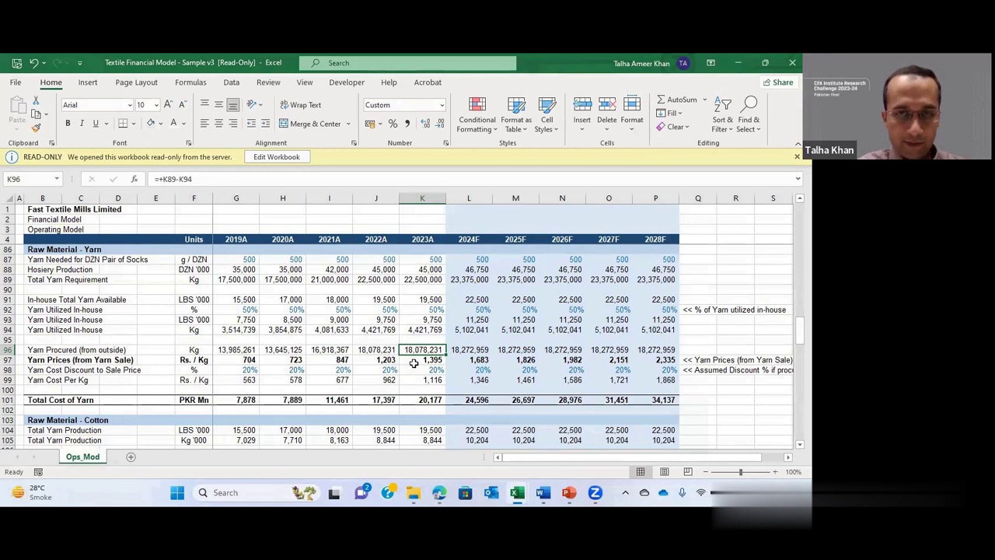
Step: Inspect the 2023A Yarn Prices (from Yarn Sale) formula and the Yarn Cost Discount to Sale Price assumption
{"action": "scroll", "coordinate": [414, 362], "scroll_direction": "down", "scroll_amount": 1}
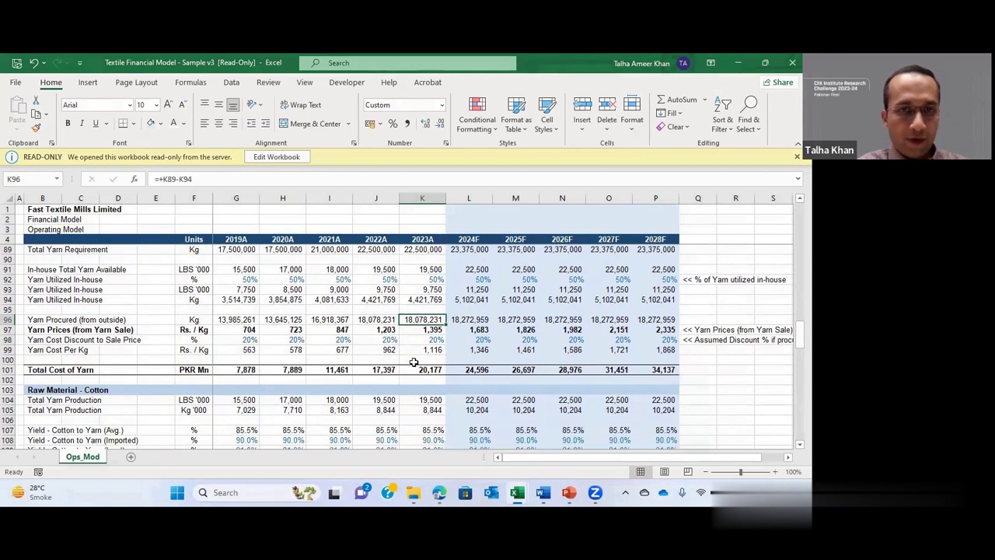
{"action": "left_click", "coordinate": [428, 333]}
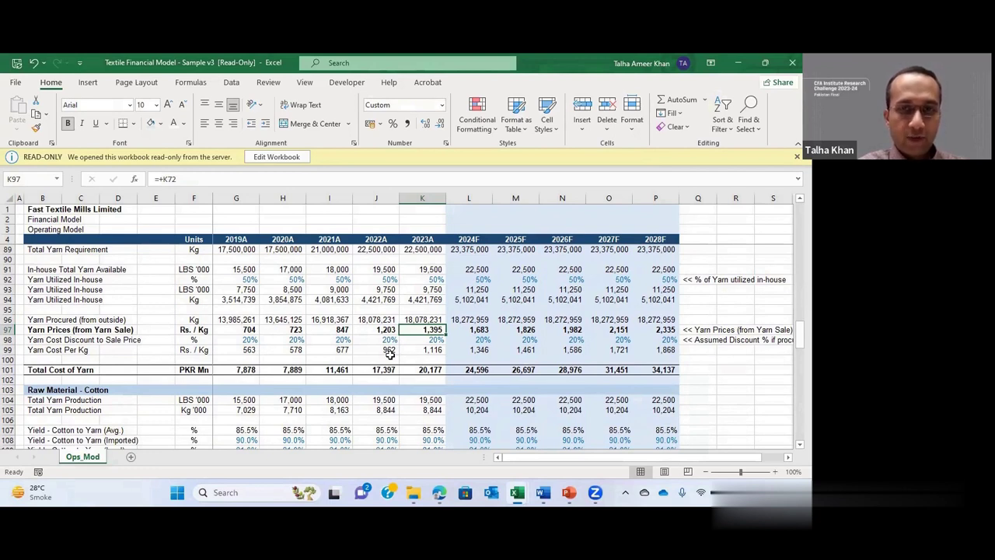
{"action": "left_click", "coordinate": [437, 342]}
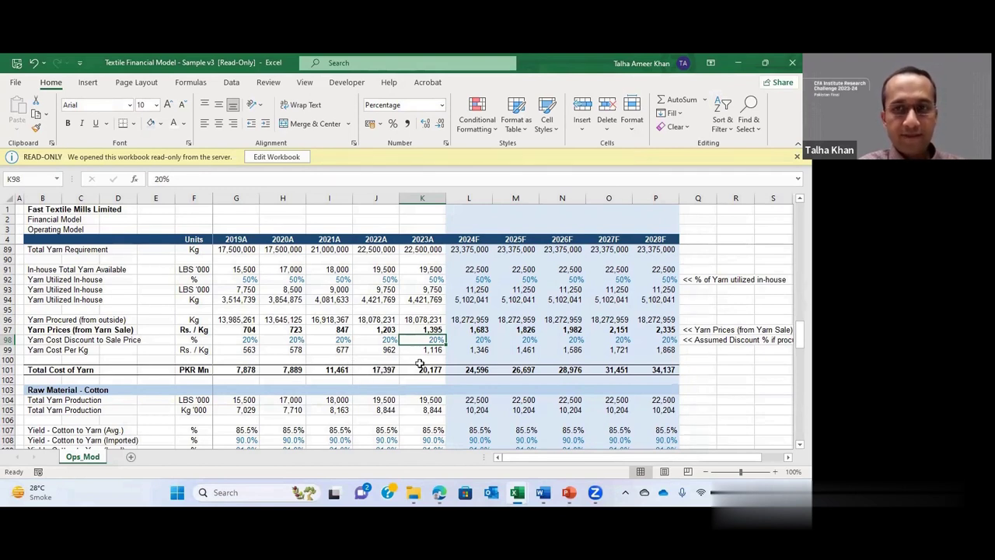
Step: Inspect the 2023A formulas for Yarn Cost Per Kg and for Total Yarn Production in thousand kg
{"action": "scroll", "coordinate": [408, 359], "scroll_direction": "down", "scroll_amount": 1}
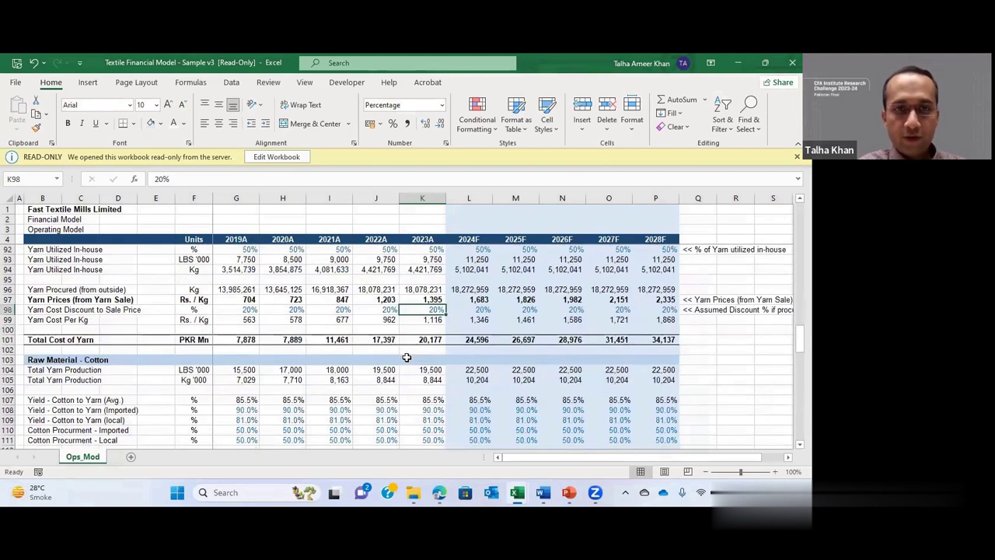
{"action": "left_click", "coordinate": [431, 322]}
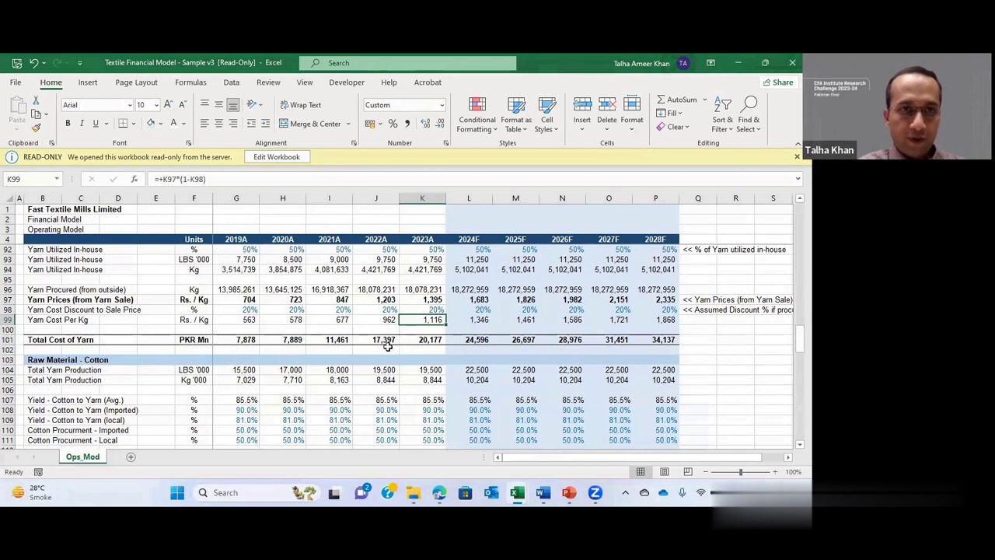
{"action": "scroll", "coordinate": [382, 337], "scroll_direction": "down", "scroll_amount": 2}
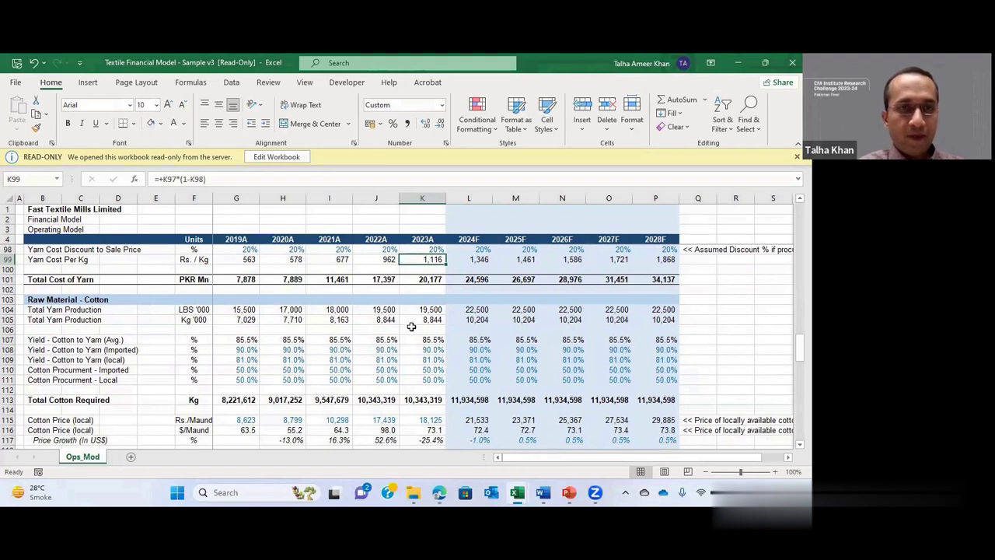
{"action": "scroll", "coordinate": [412, 326], "scroll_direction": "down", "scroll_amount": 1}
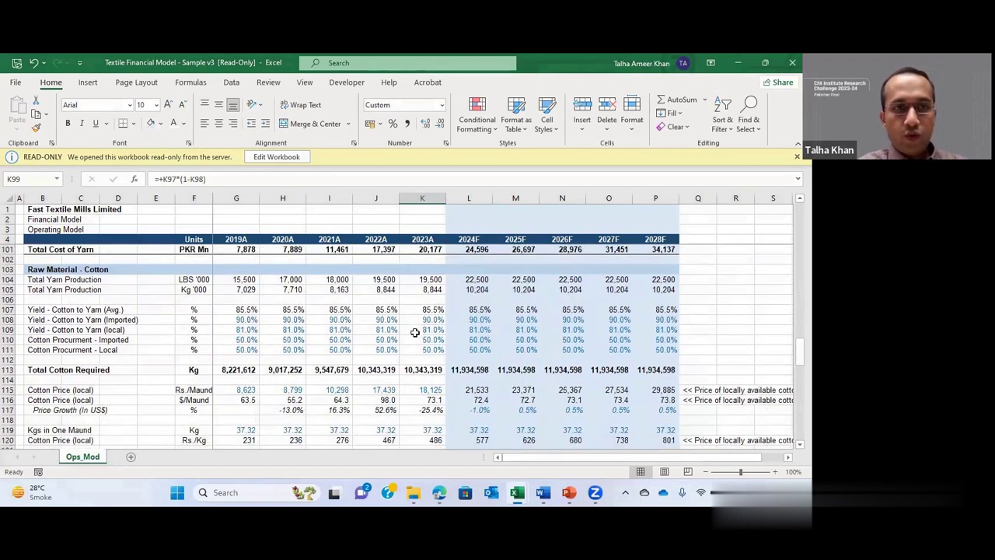
{"action": "left_click", "coordinate": [433, 290]}
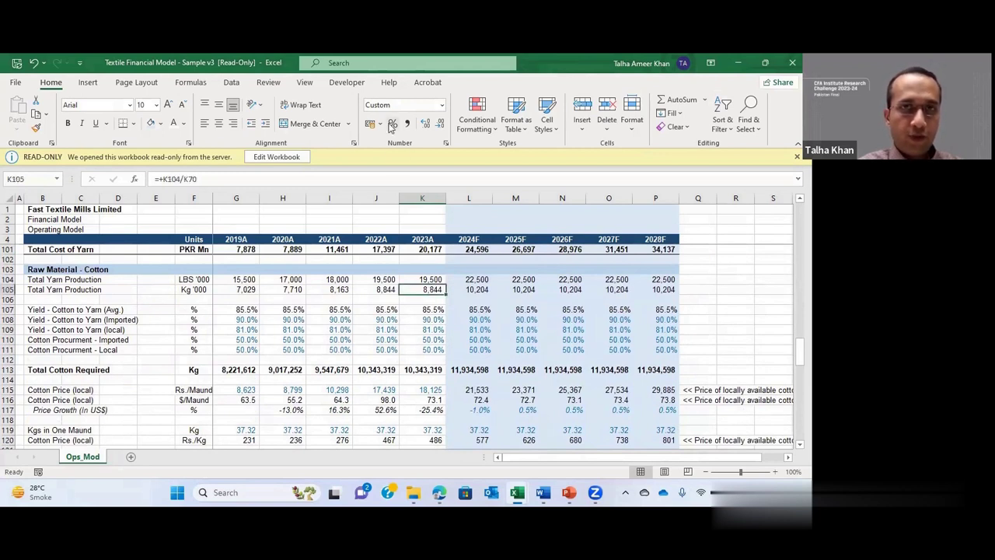
Step: Examine the 2023A imported and local cotton-to-yarn yield inputs and the imported cotton procurement share
{"action": "left_click", "coordinate": [433, 309]}
{"action": "left_click", "coordinate": [434, 320]}
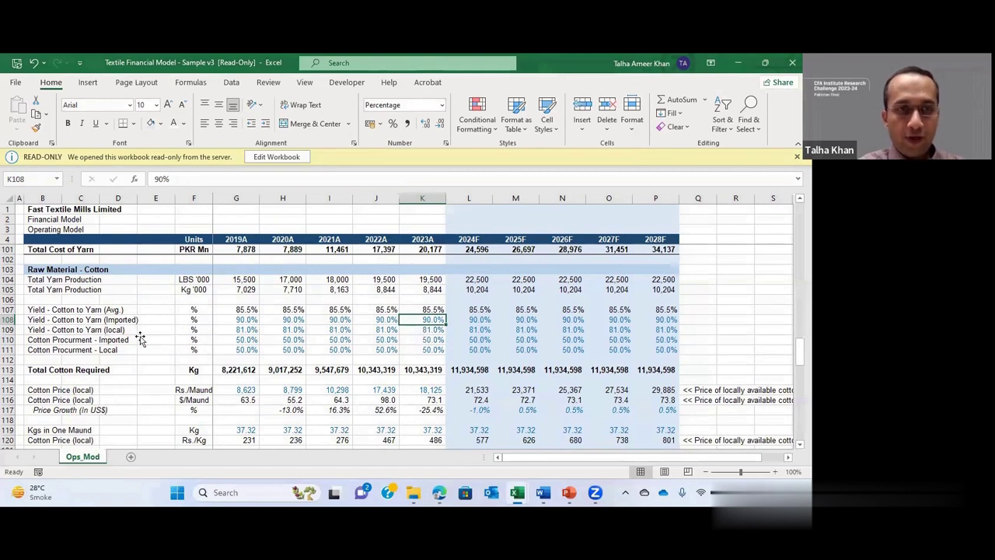
{"action": "left_click", "coordinate": [12, 329]}
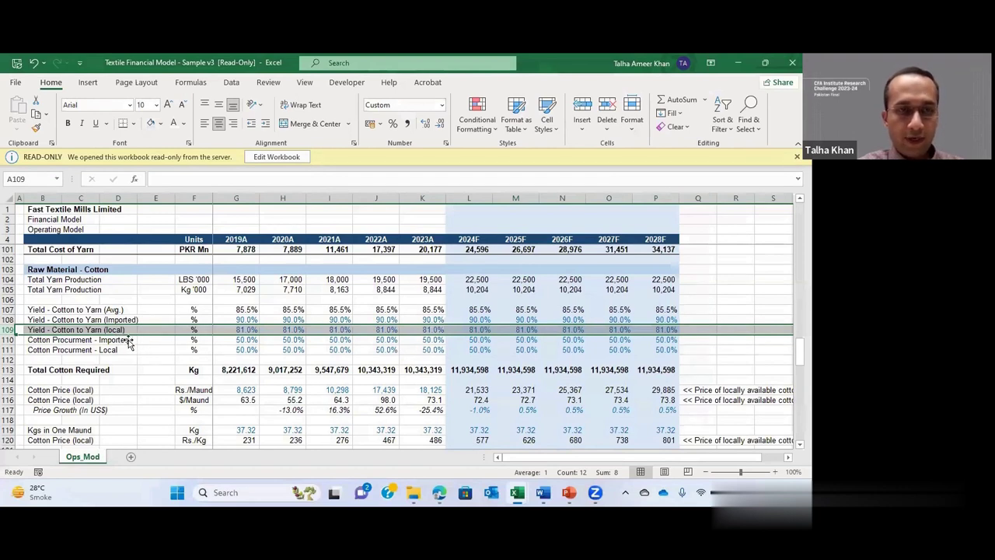
{"action": "left_click", "coordinate": [421, 321]}
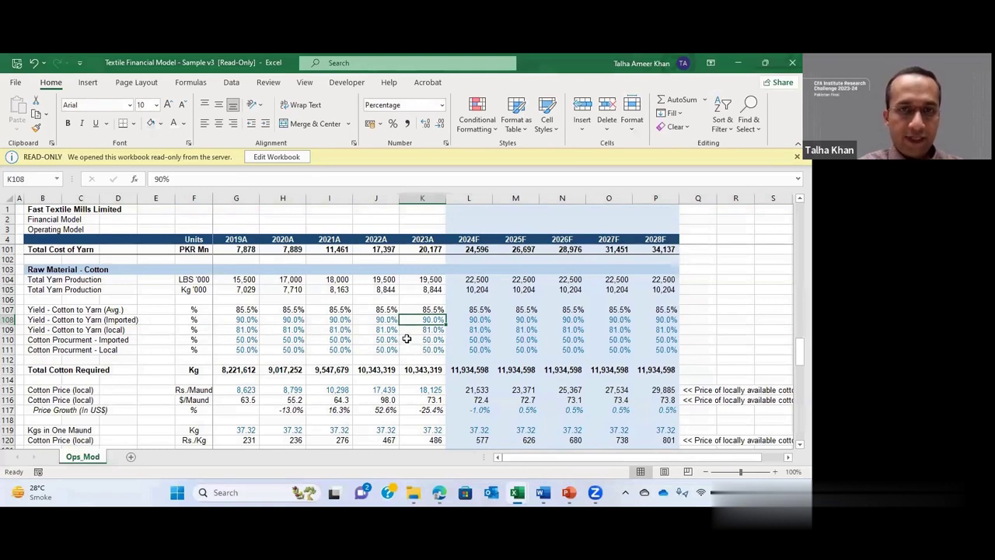
{"action": "left_click", "coordinate": [429, 332]}
{"action": "left_click", "coordinate": [428, 340]}
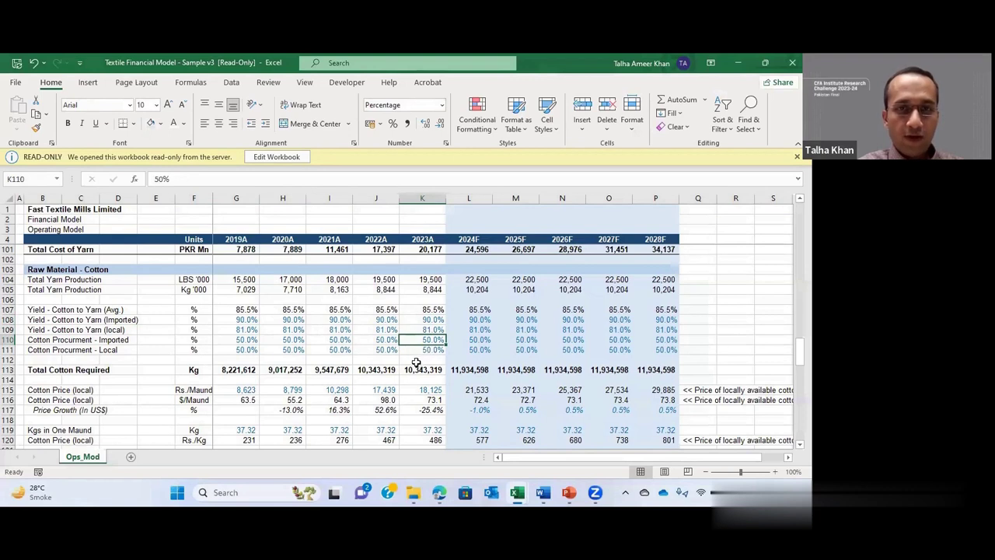
Step: Trace the 2023A average cotton-to-yarn yield formula to its referenced cells and inspect the Total Cotton Required formula
{"action": "left_click", "coordinate": [429, 312]}
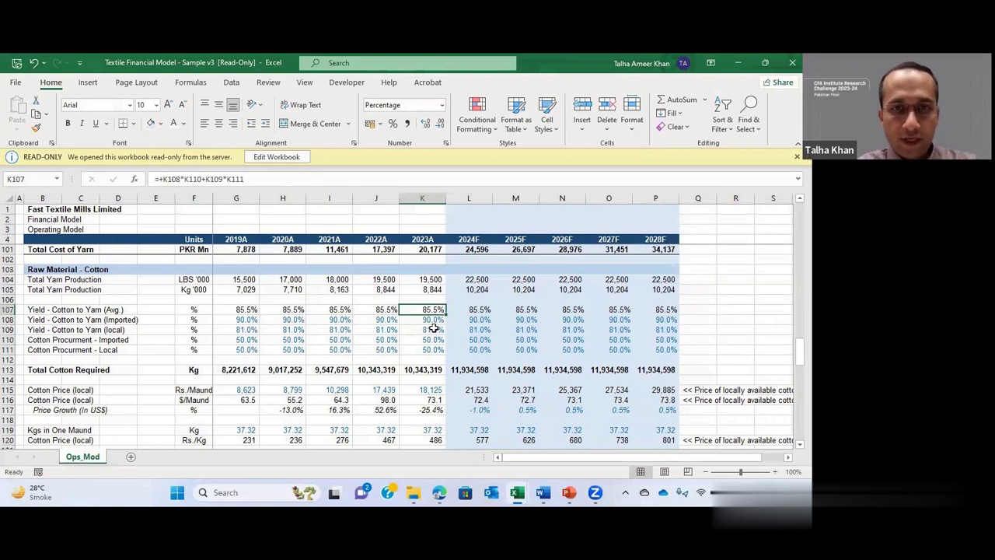
{"action": "key", "text": "F2"}
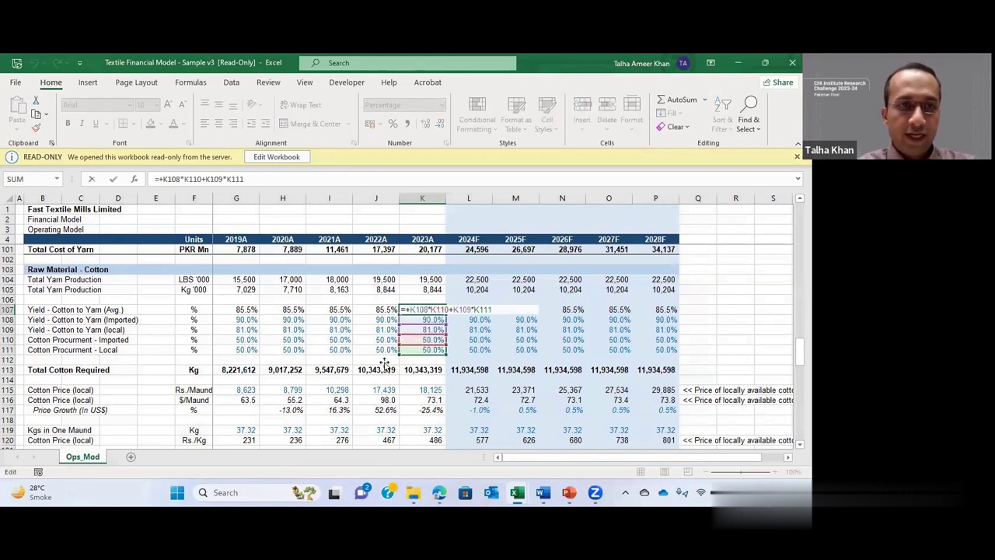
{"action": "key", "text": "Escape"}
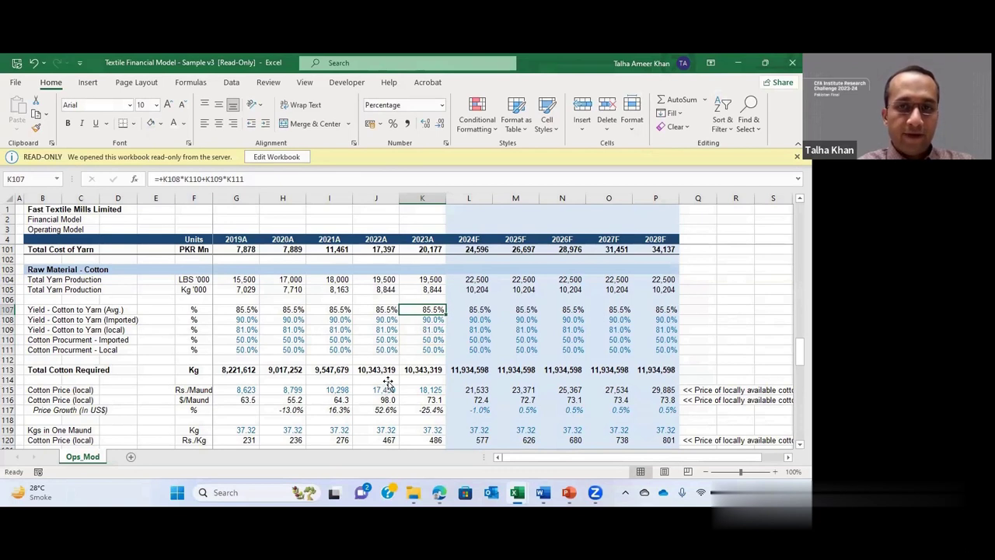
{"action": "left_click", "coordinate": [428, 370]}
{"action": "scroll", "coordinate": [409, 389], "scroll_direction": "down", "scroll_amount": 1}
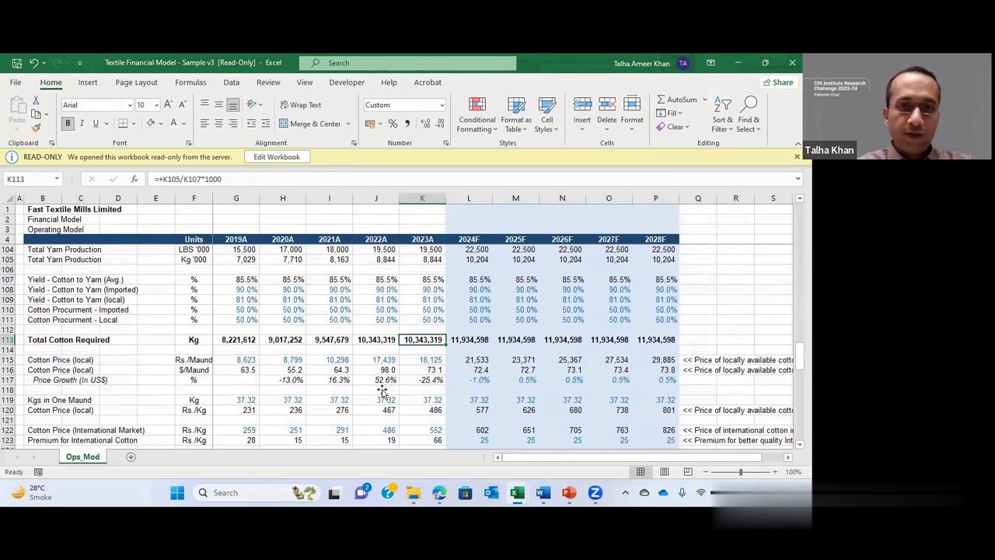
Step: Inspect the 2019A local cotton price per maund and Kgs in One Maund inputs, plus the 2023A local price per kg formula
{"action": "scroll", "coordinate": [383, 389], "scroll_direction": "down", "scroll_amount": 1}
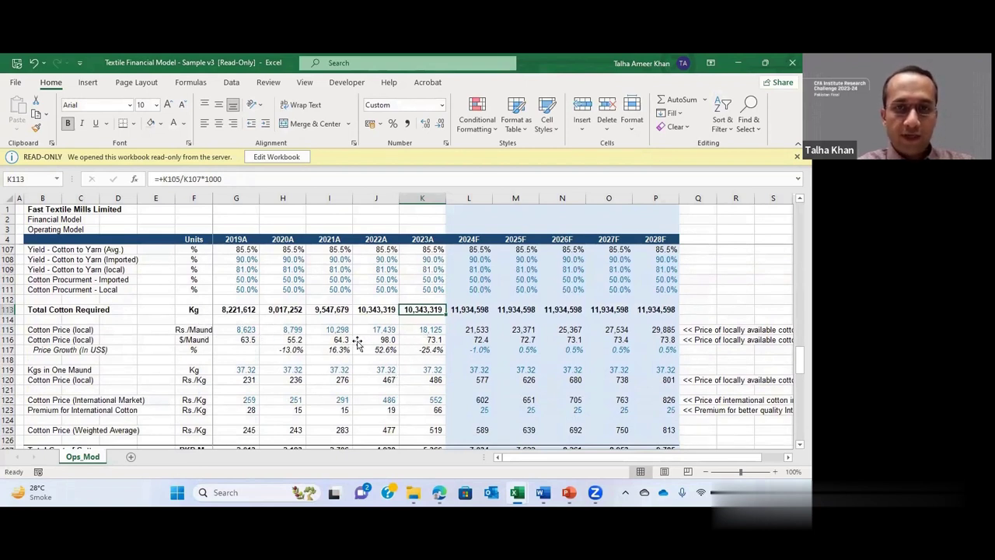
{"action": "left_click", "coordinate": [232, 333]}
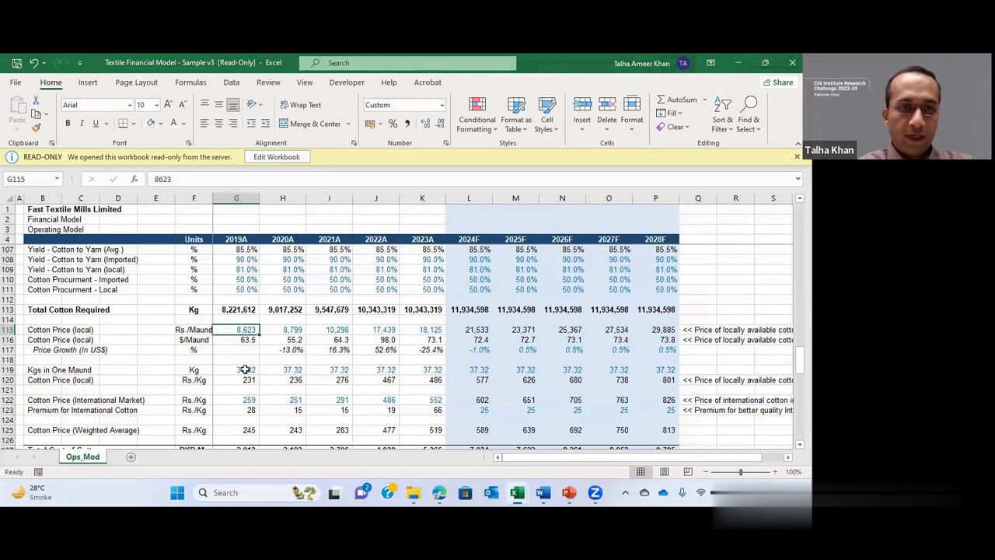
{"action": "left_click", "coordinate": [251, 369]}
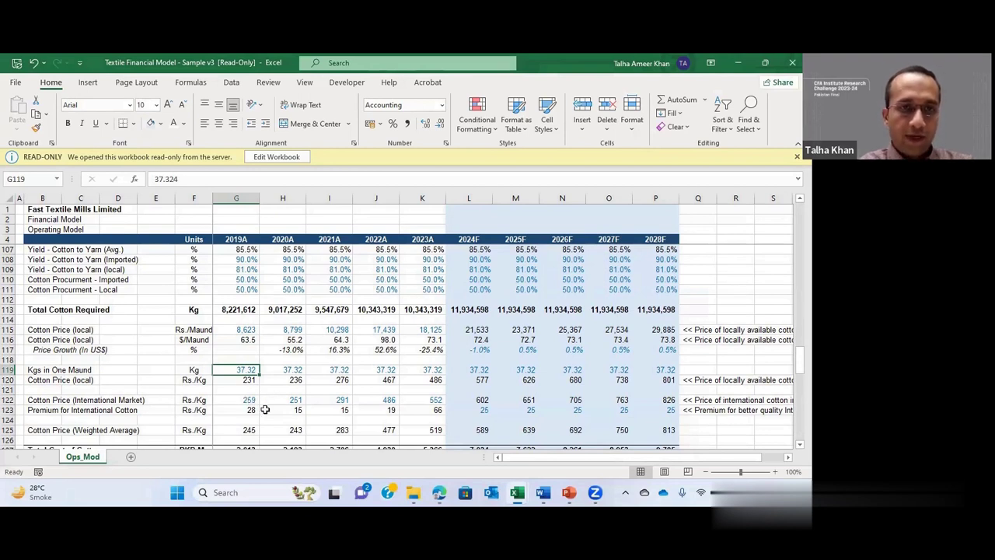
{"action": "scroll", "coordinate": [276, 405], "scroll_direction": "down", "scroll_amount": 1}
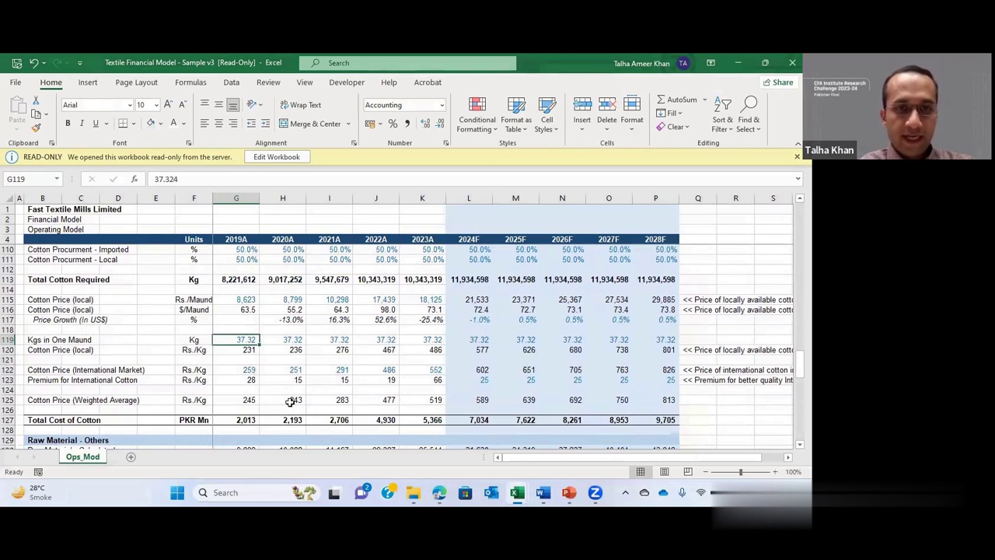
{"action": "left_click", "coordinate": [421, 348]}
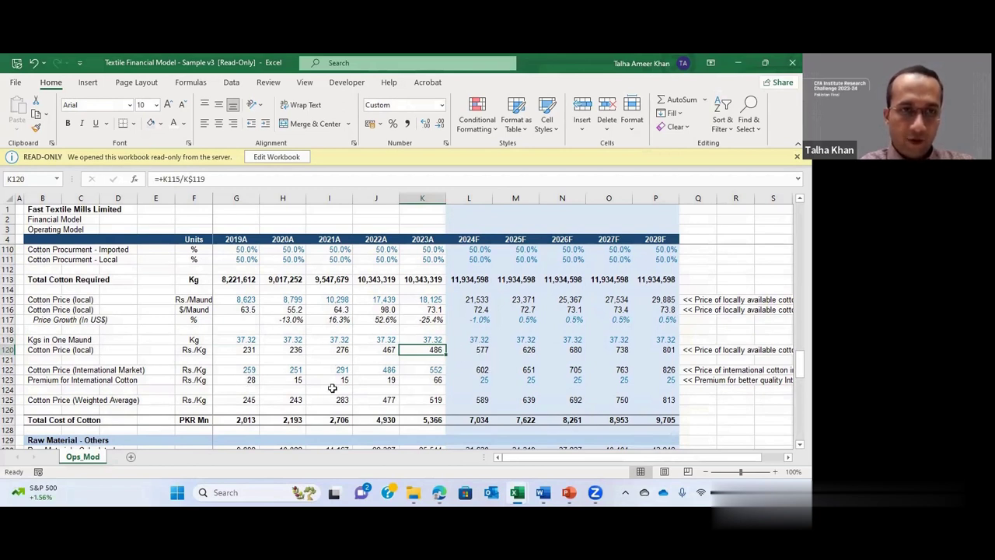
Step: Inspect the 2024F Premium for International Cotton input and the formulas for weighted average cotton price and Total Cost of Cotton
{"action": "left_click", "coordinate": [482, 381]}
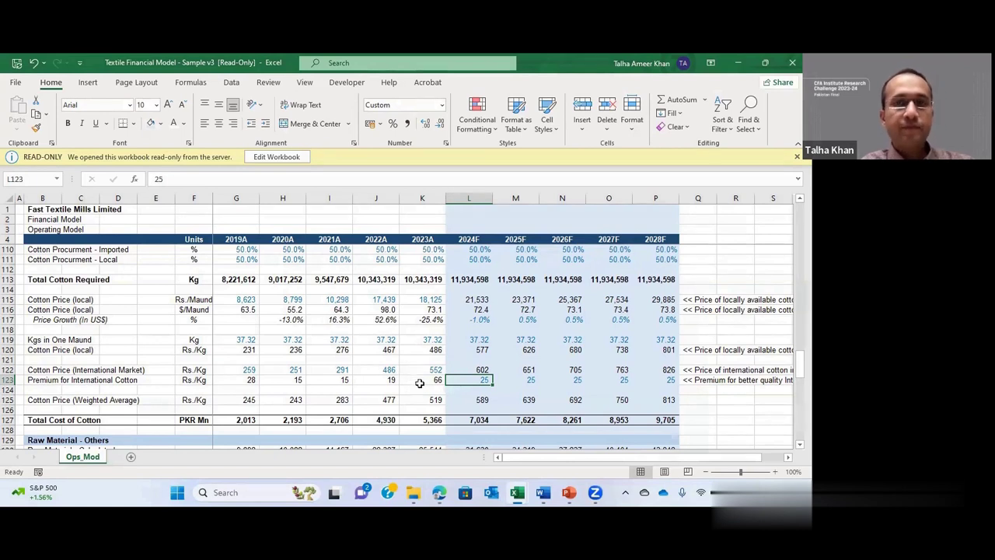
{"action": "double_click", "coordinate": [479, 398]}
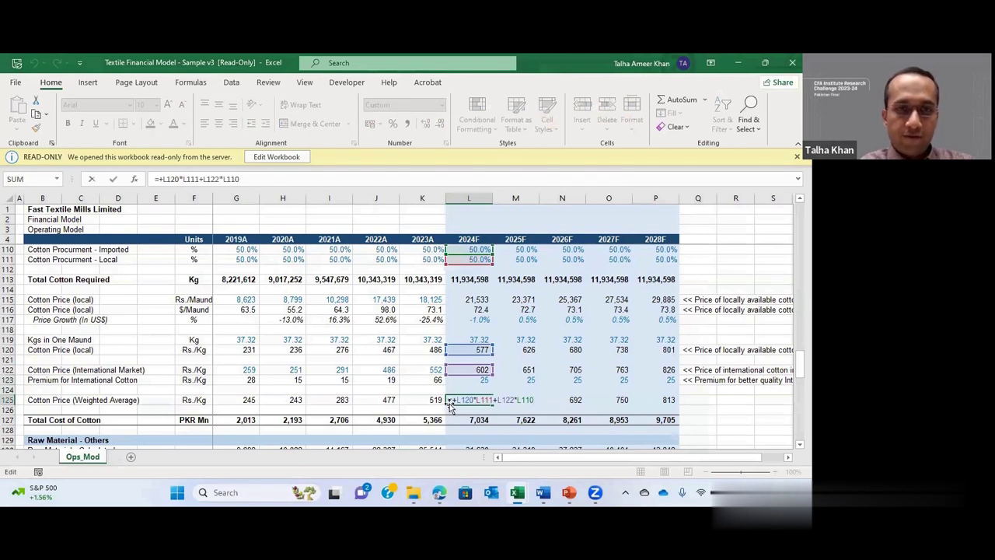
{"action": "key", "text": "Escape"}
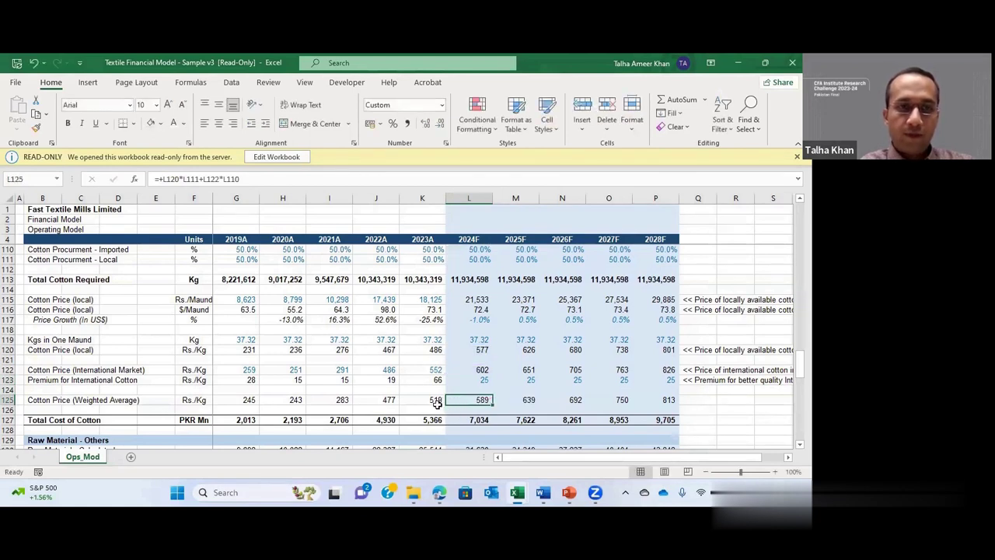
{"action": "left_click", "coordinate": [480, 421]}
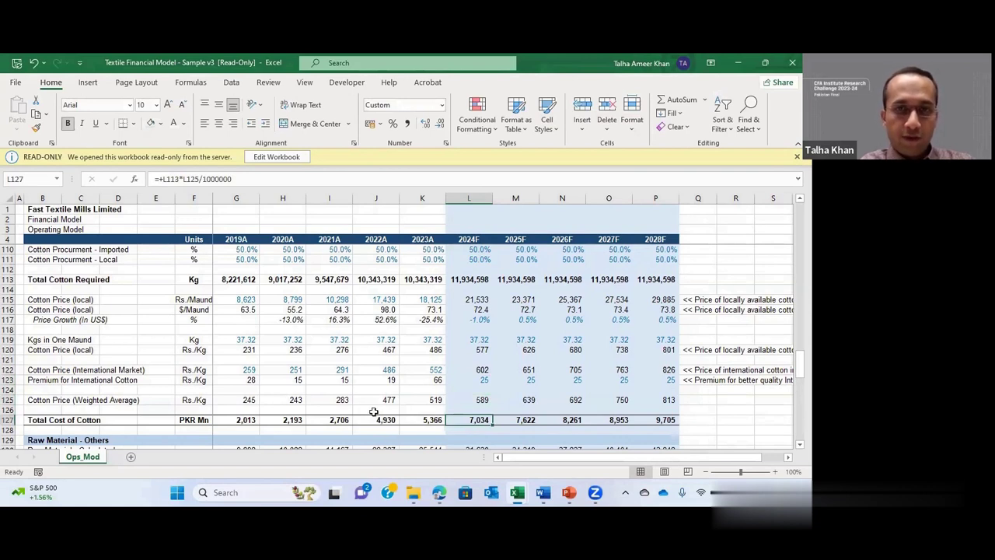
Step: Inspect the 2019A Cost of Yarn + Cotton (% of Total) formula in the Raw Material - Others section
{"action": "scroll", "coordinate": [319, 387], "scroll_direction": "down", "scroll_amount": 1}
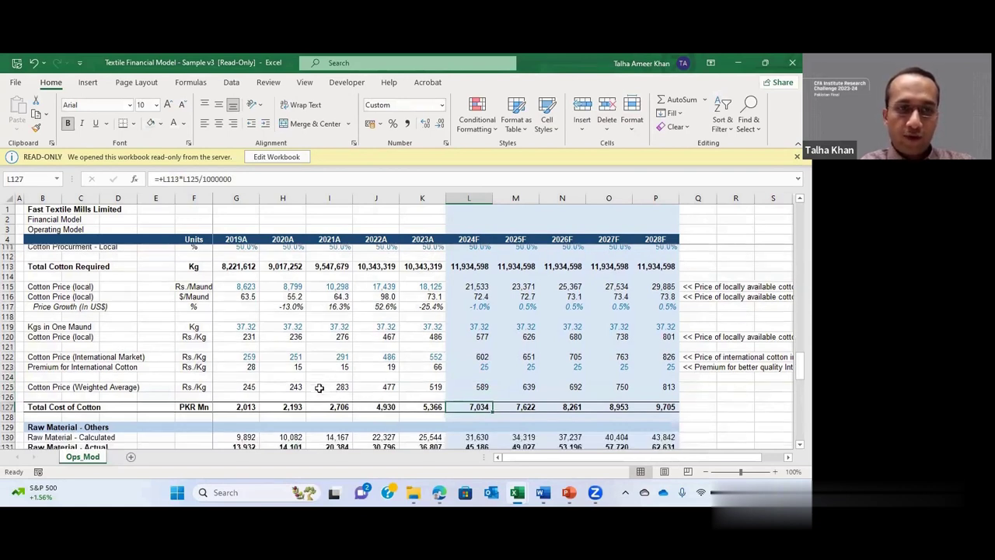
{"action": "scroll", "coordinate": [323, 380], "scroll_direction": "down", "scroll_amount": 1}
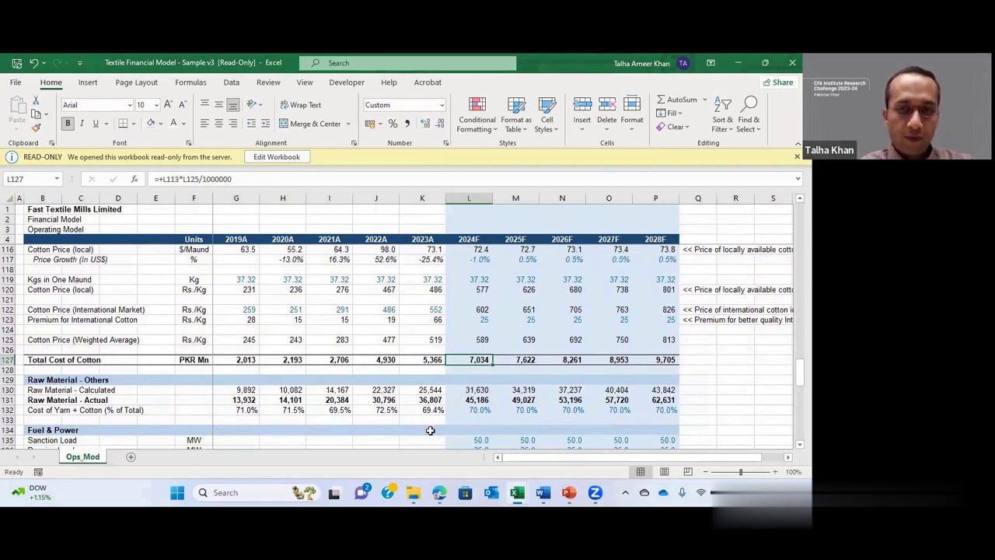
{"action": "left_click", "coordinate": [249, 410]}
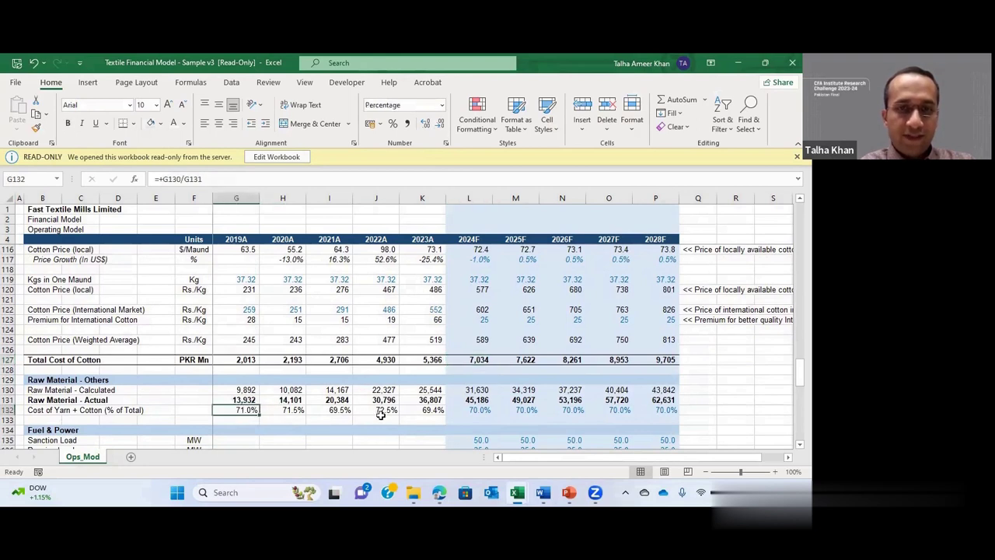
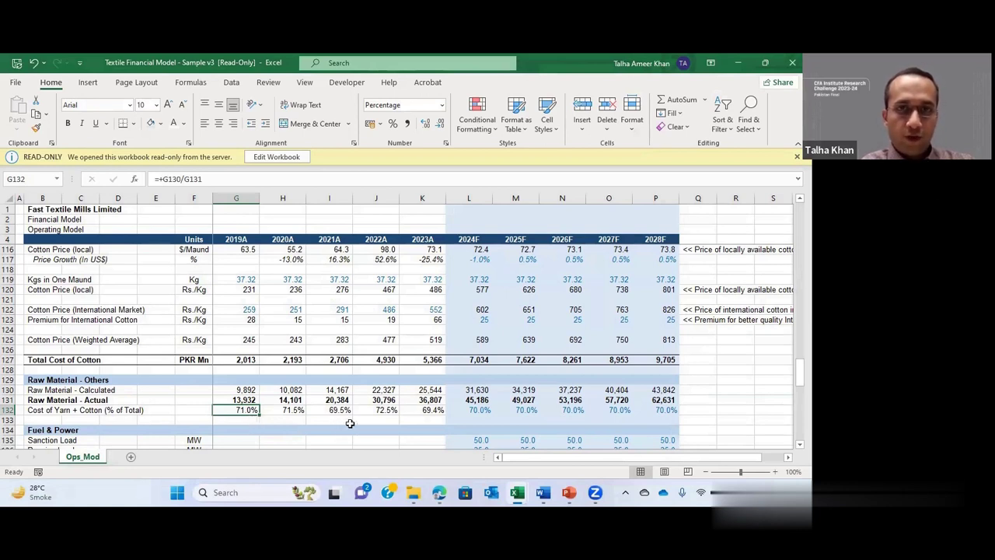
Step: Preview the Fuel & Power section, and revisit the Raw Material - Cotton rows and Total Cost of Yarn
{"action": "scroll", "coordinate": [355, 420], "scroll_direction": "down", "scroll_amount": 3}
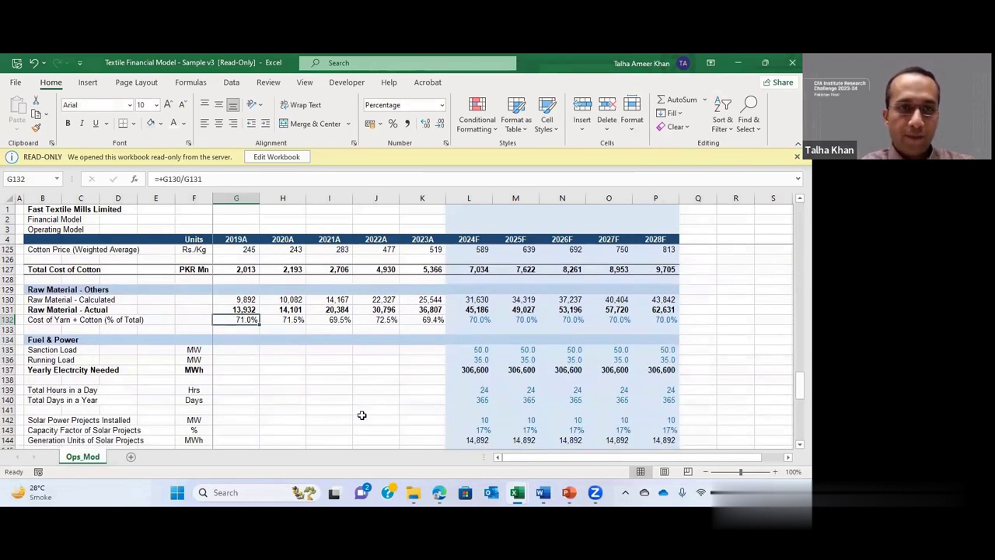
{"action": "scroll", "coordinate": [362, 415], "scroll_direction": "down", "scroll_amount": 2}
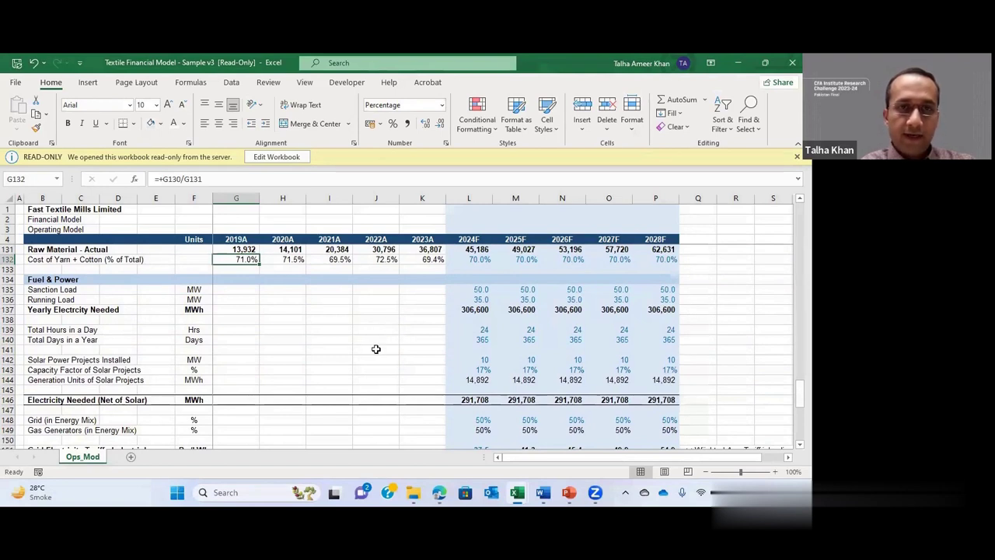
{"action": "scroll", "coordinate": [377, 350], "scroll_direction": "up", "scroll_amount": 4}
{"action": "scroll", "coordinate": [377, 352], "scroll_direction": "up", "scroll_amount": 5}
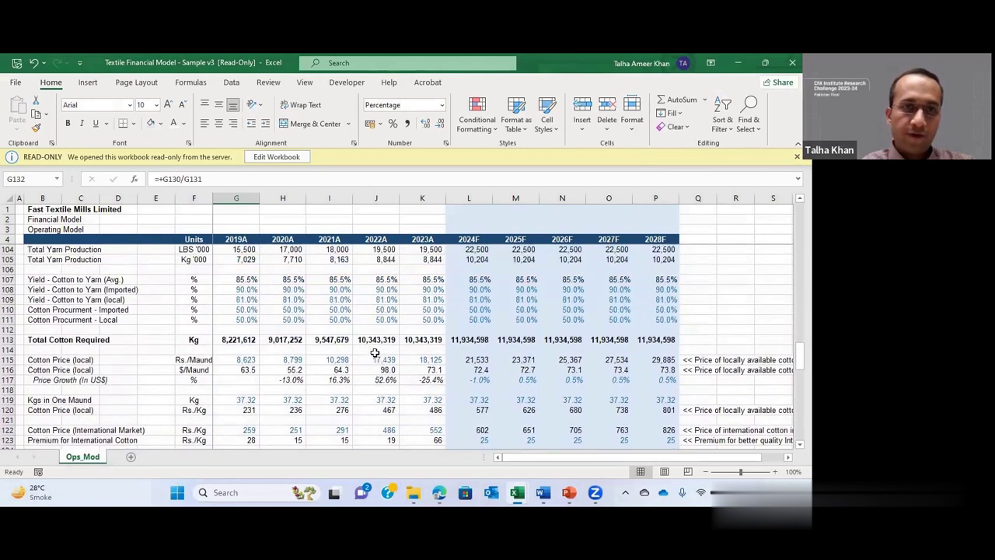
{"action": "scroll", "coordinate": [372, 357], "scroll_direction": "up", "scroll_amount": 2}
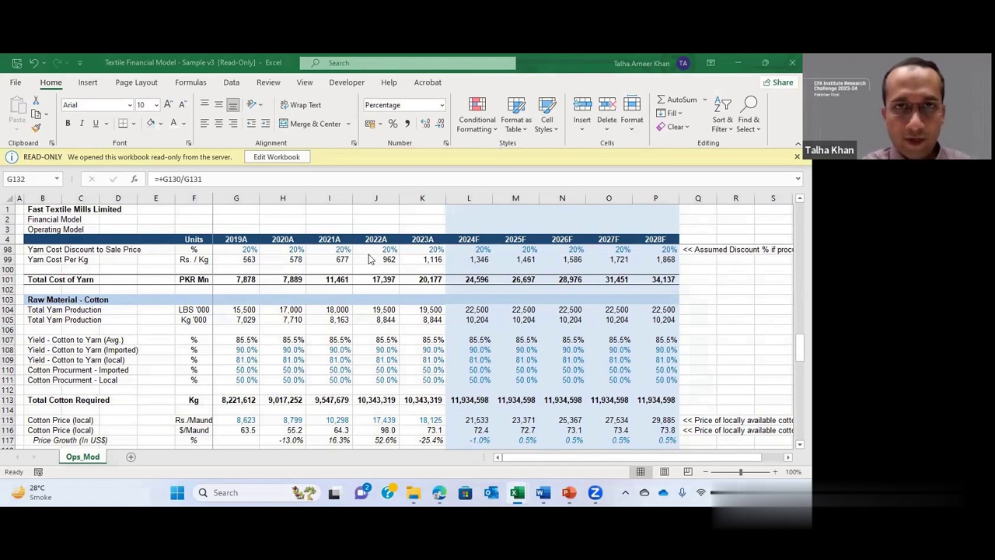
Step: Inspect the 2024F Running Load and Sanction Load inputs in the Fuel & Power section
{"action": "scroll", "coordinate": [371, 260], "scroll_direction": "down", "scroll_amount": 8}
{"action": "scroll", "coordinate": [338, 346], "scroll_direction": "down", "scroll_amount": 2}
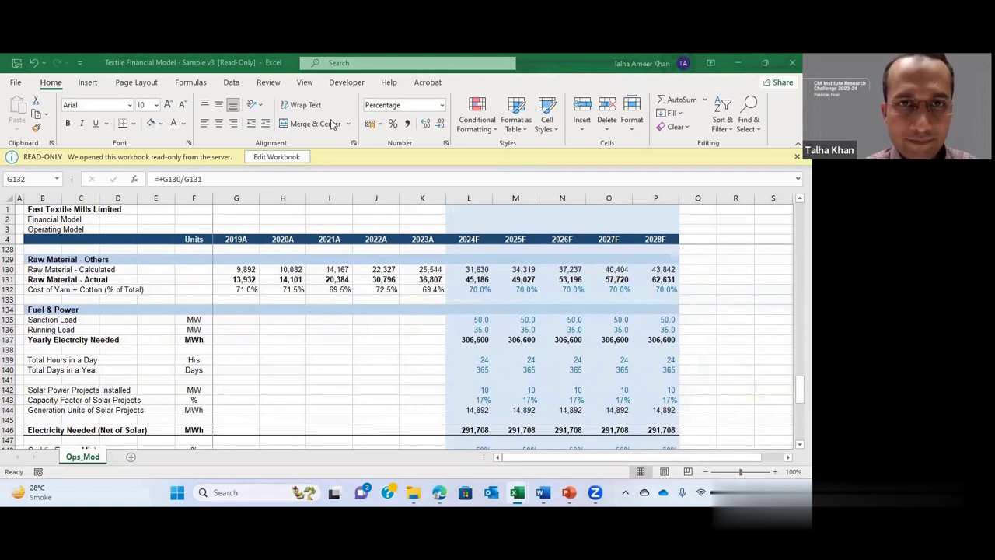
{"action": "scroll", "coordinate": [305, 367], "scroll_direction": "down", "scroll_amount": 1}
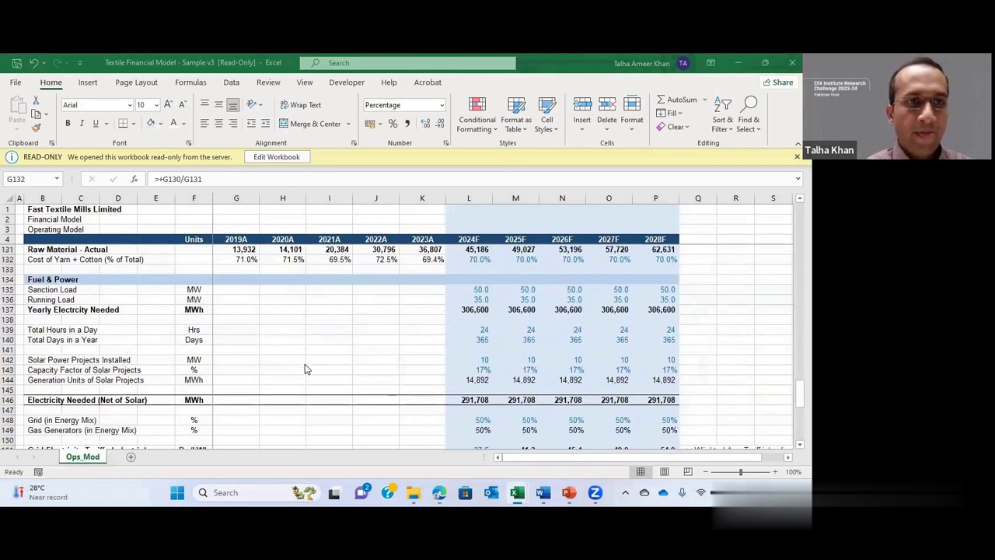
{"action": "scroll", "coordinate": [306, 369], "scroll_direction": "down", "scroll_amount": 1}
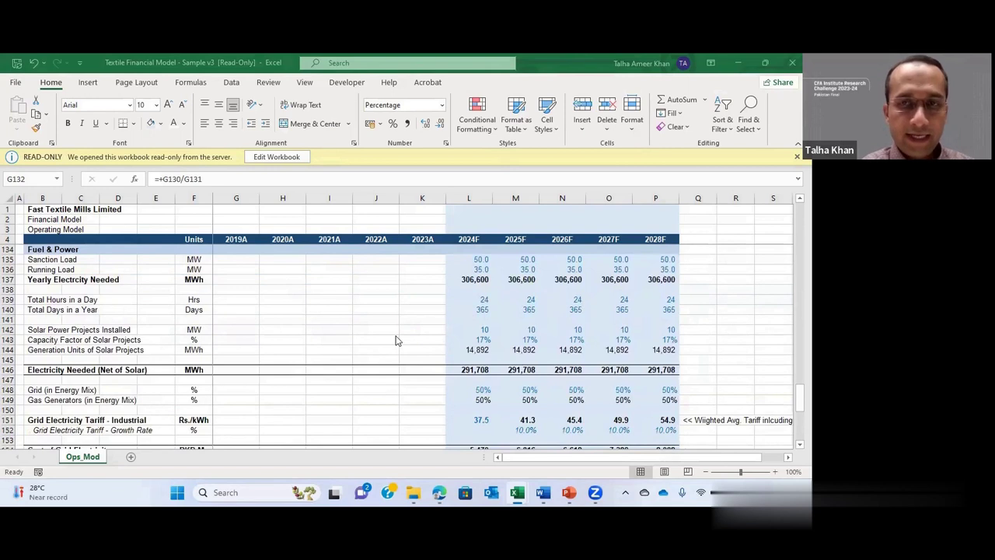
{"action": "left_click", "coordinate": [476, 270]}
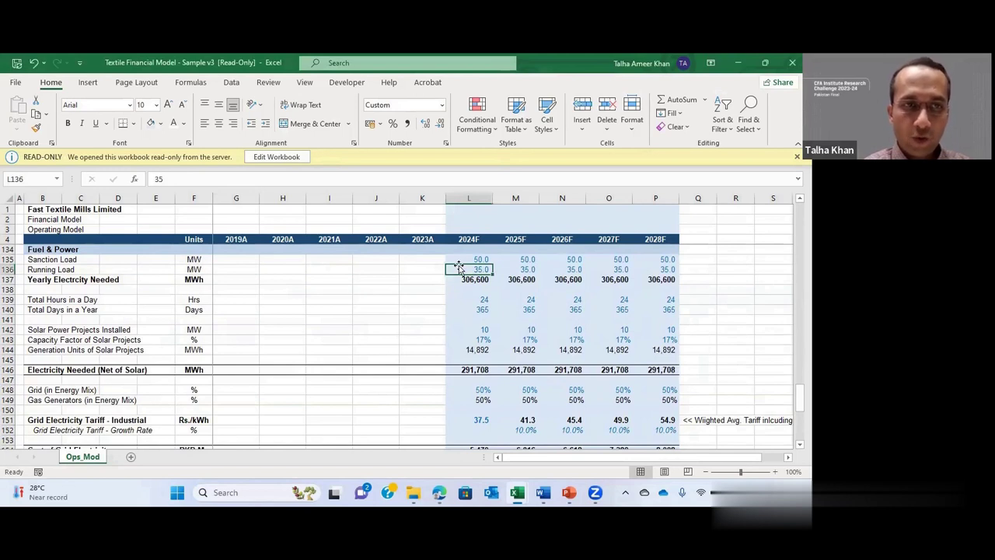
{"action": "left_click", "coordinate": [466, 262]}
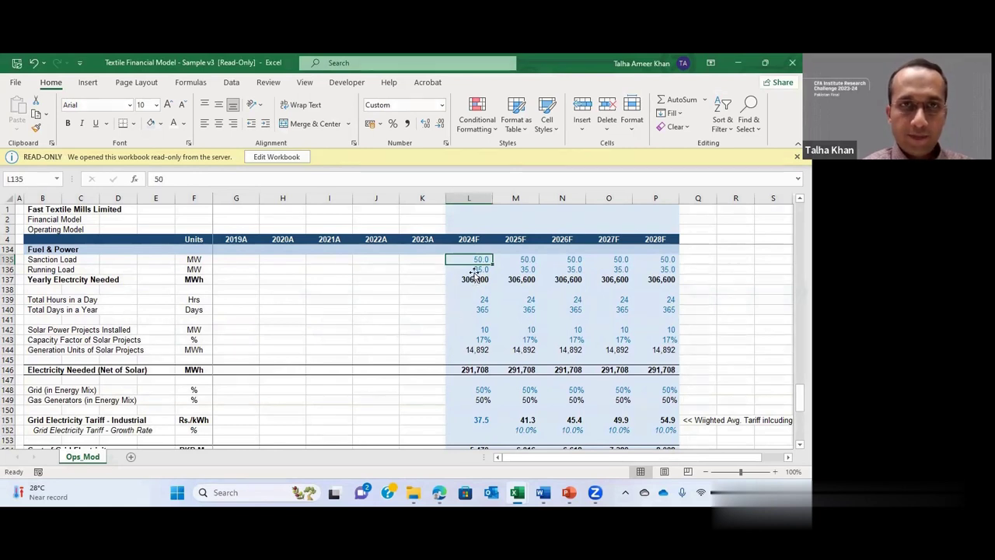
Step: Inspect the 2024F Running Load input and trace the cells referenced by the Yearly Electricity Needed formula
{"action": "left_click", "coordinate": [474, 269]}
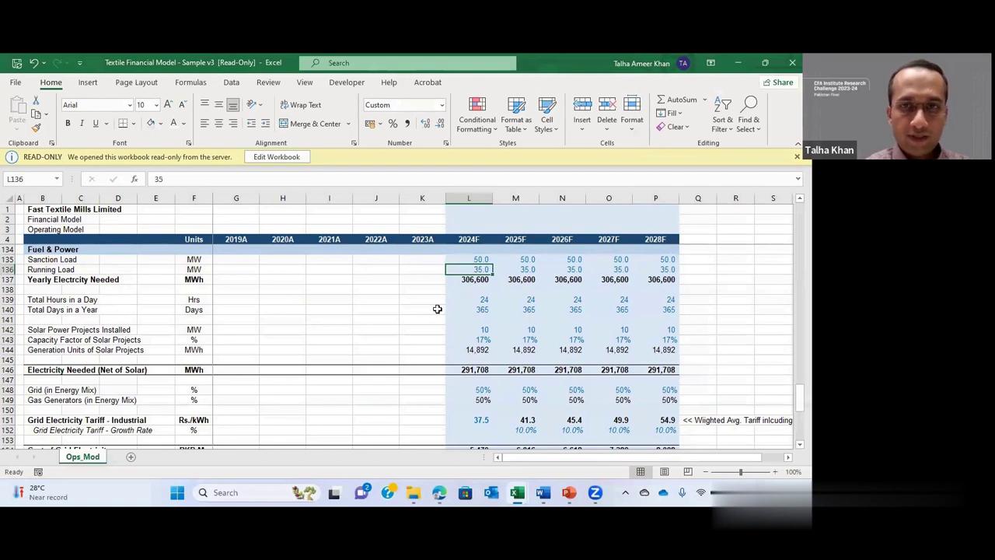
{"action": "left_click", "coordinate": [482, 282]}
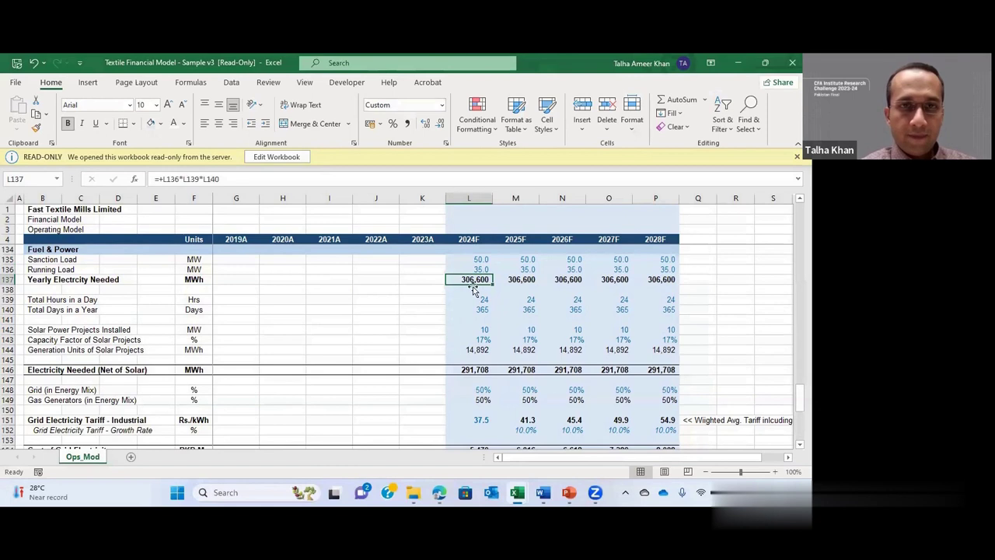
{"action": "left_click", "coordinate": [477, 269]}
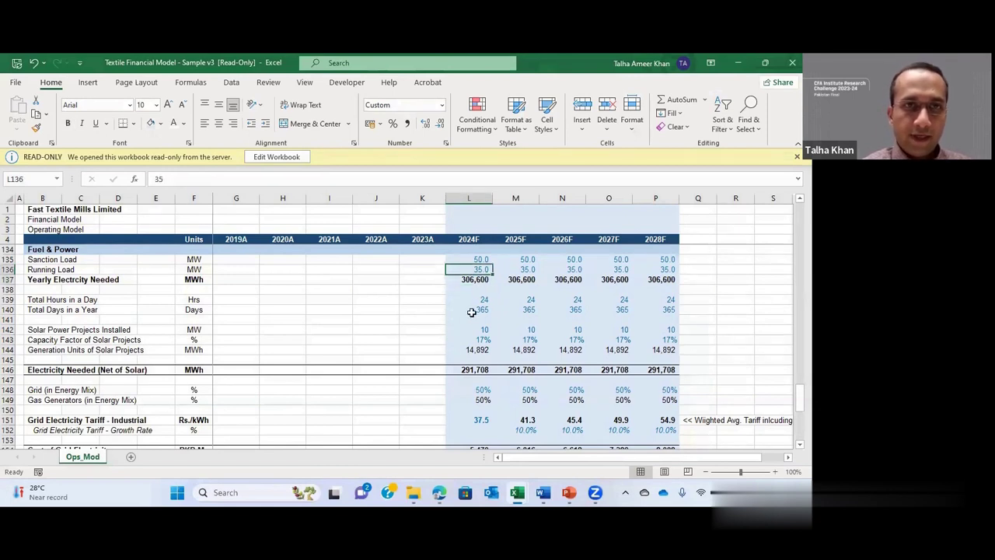
{"action": "key", "text": "Down"}
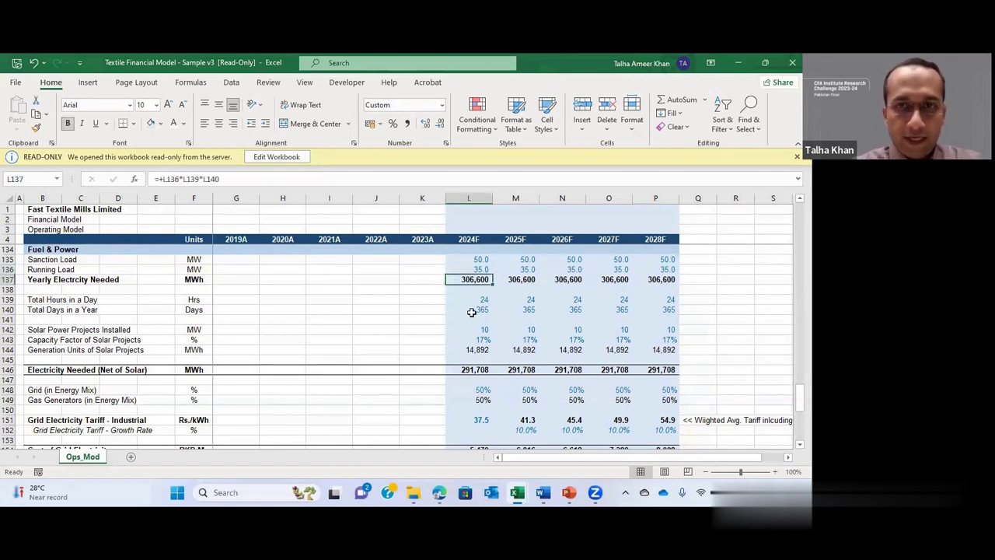
{"action": "key", "text": "F2"}
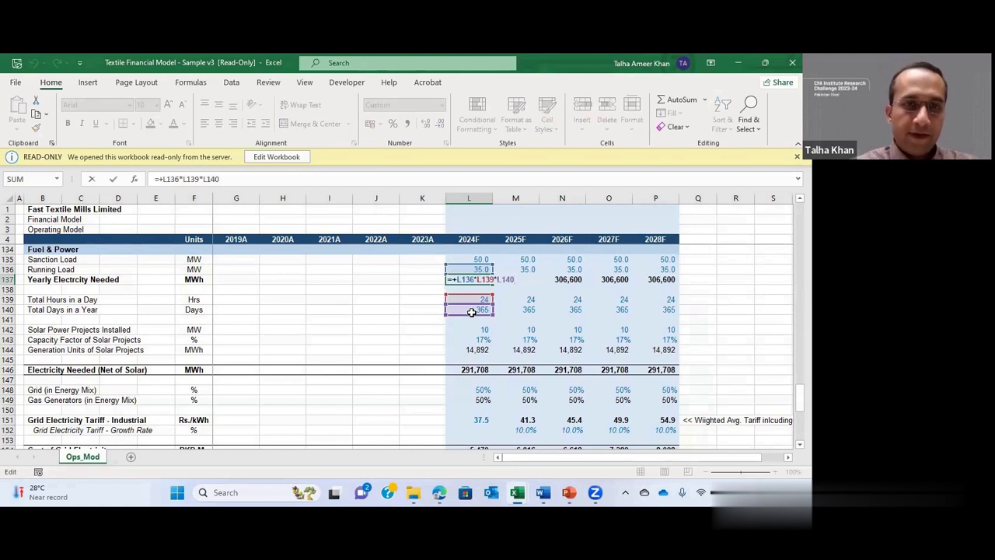
{"action": "key", "text": "Escape"}
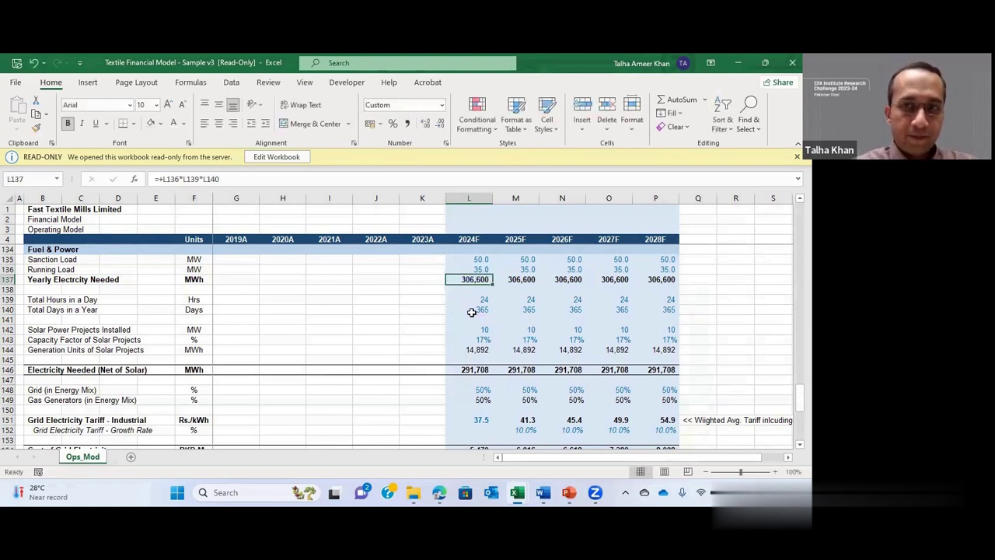
{"action": "key", "text": "Up"}
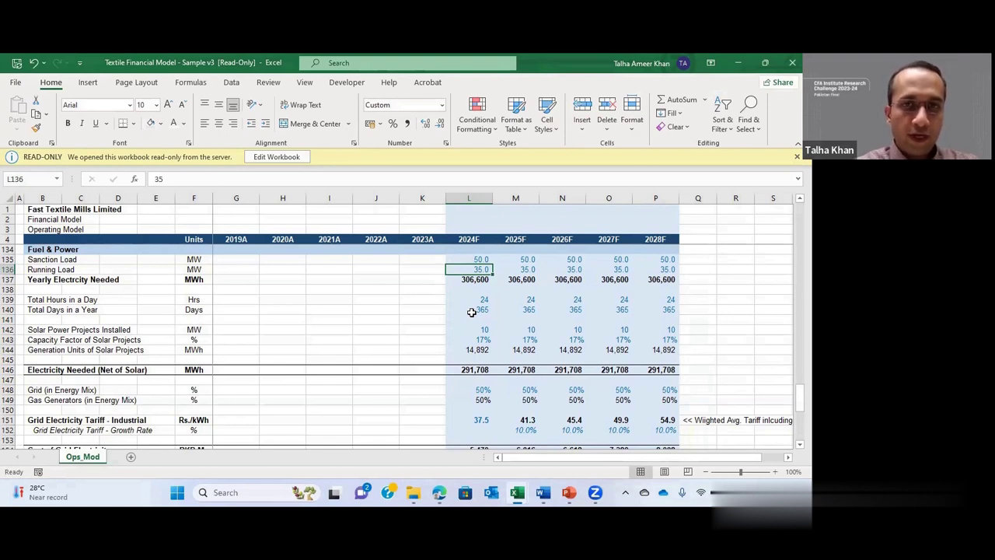
{"action": "key", "text": "Down"}
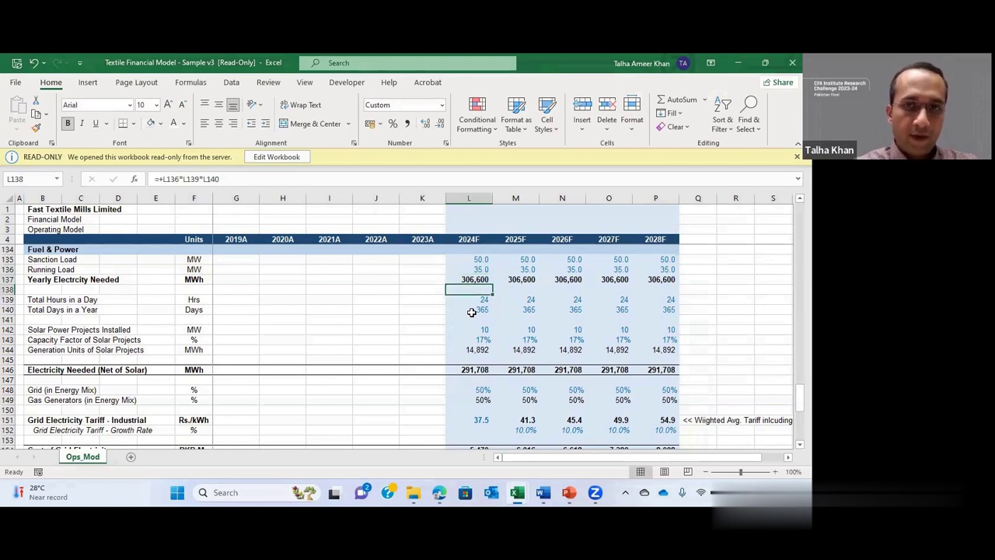
{"action": "key", "text": "F2"}
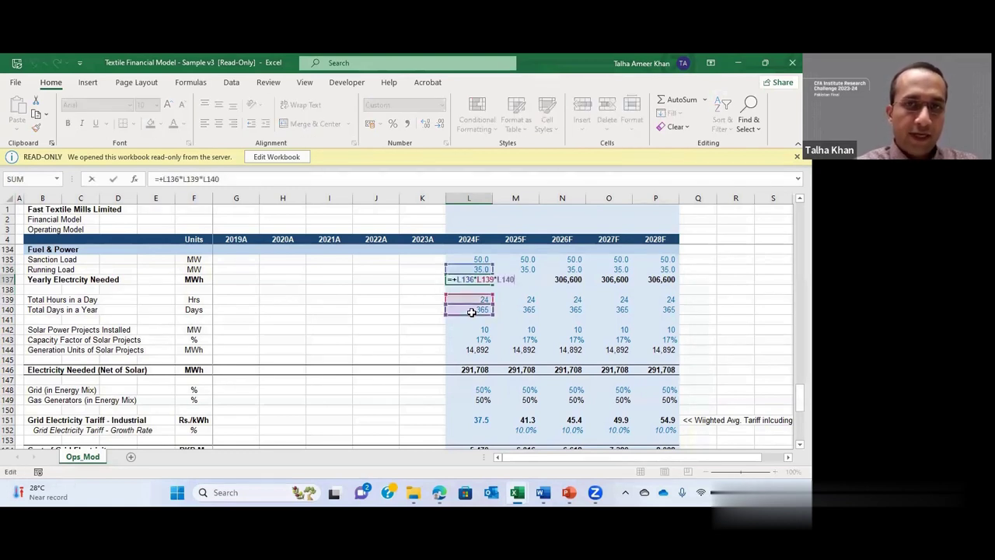
{"action": "key", "text": "Escape"}
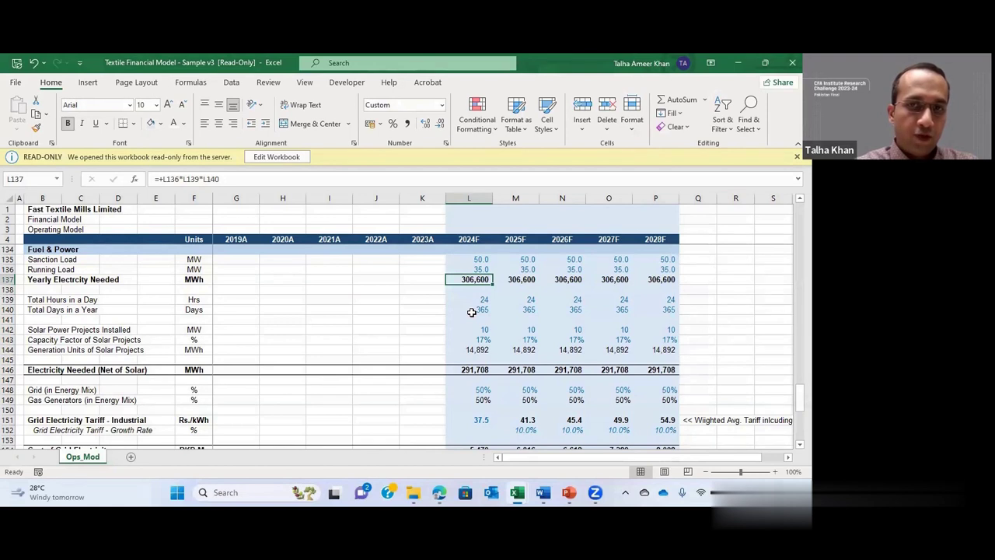
Step: Inspect the 2024F inputs for Solar Power Projects Installed and Capacity Factor of Solar Projects
{"action": "key", "text": "Down"}
{"action": "key", "text": "Down"}
{"action": "key", "text": "Down"}
{"action": "key", "text": "Down"}
{"action": "key", "text": "Down"}
{"action": "key", "text": "Down"}
{"action": "key", "text": "Down"}
{"action": "key", "text": "Down"}
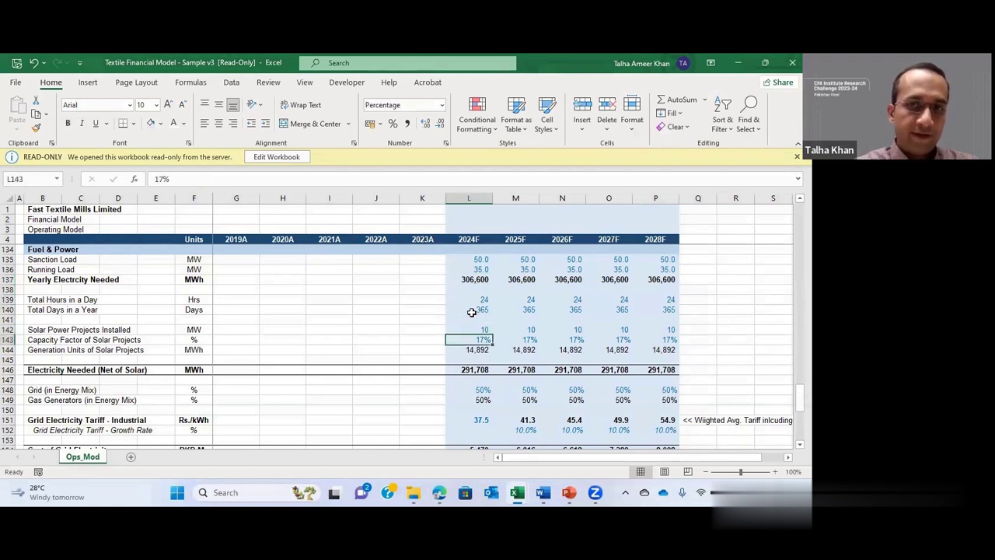
{"action": "key", "text": "Down"}
{"action": "key", "text": "Up"}
{"action": "key", "text": "Up"}
{"action": "key", "text": "Up"}
{"action": "key", "text": "Up"}
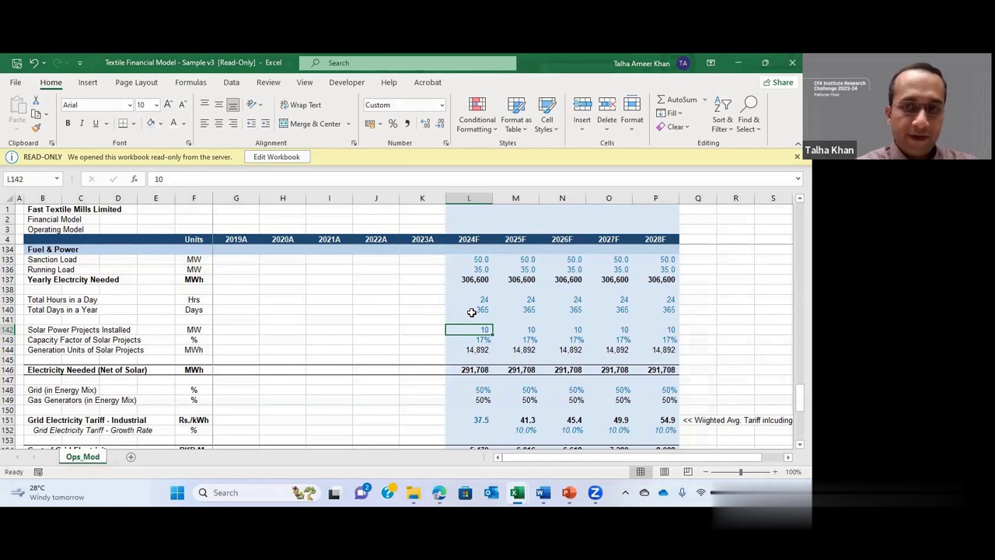
Step: Trace the cells referenced by the 2024F Generation Units of Solar Projects formula
{"action": "key", "text": "Down"}
{"action": "key", "text": "Down"}
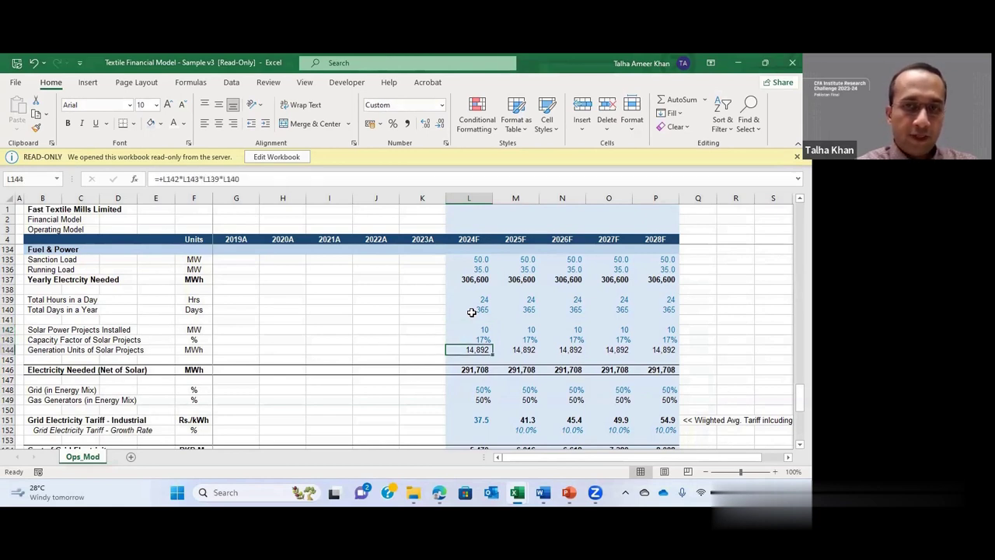
{"action": "key", "text": "F2"}
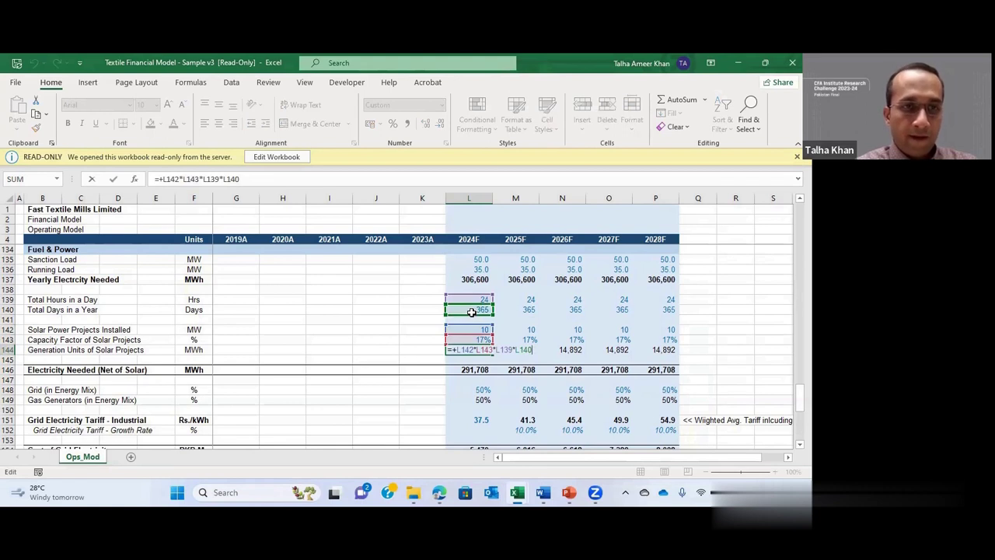
{"action": "key", "text": "Escape"}
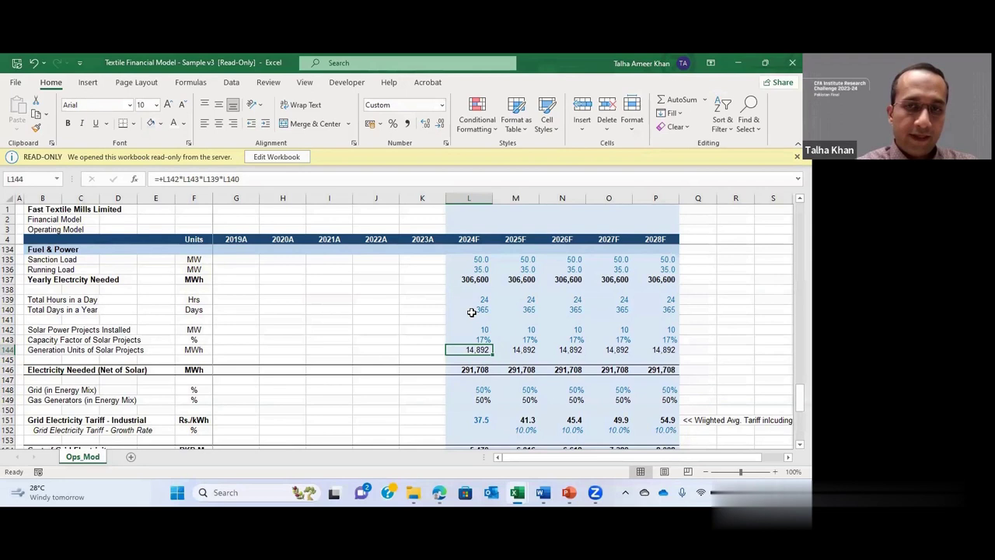
Step: Trace the cells referenced by the 2024F Electricity Needed (Net of Solar) formula
{"action": "key", "text": "Down"}
{"action": "key", "text": "Down"}
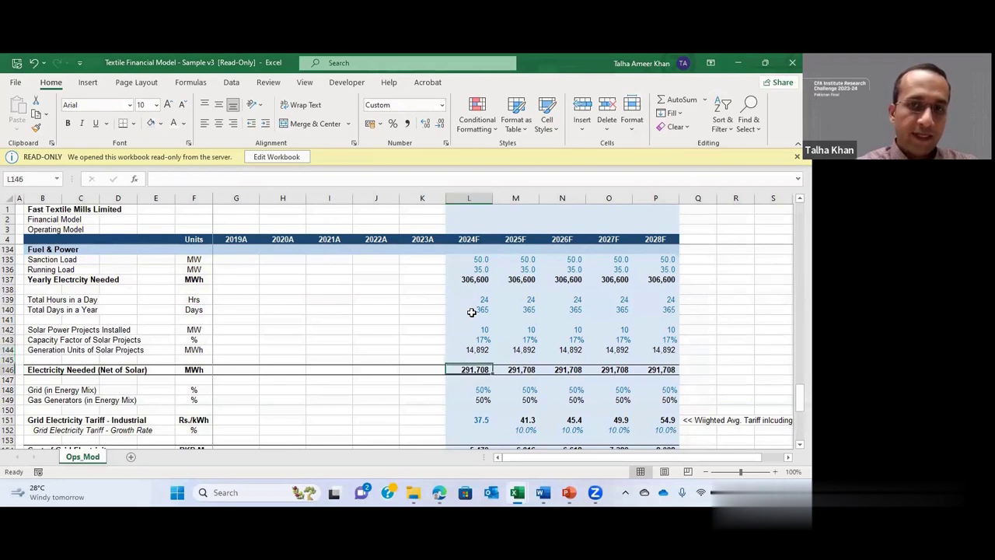
{"action": "key", "text": "F2"}
{"action": "key", "text": "Escape"}
Step: Preview the energy mix, grid tariff and gas requirement rows, and return to 2024F Electricity Needed (Net of Solar)
{"action": "key", "text": "Down"}
{"action": "key", "text": "Down"}
{"action": "key", "text": "Down"}
{"action": "key", "text": "Down"}
{"action": "key", "text": "Down"}
{"action": "key", "text": "Down"}
{"action": "key", "text": "Down"}
{"action": "key", "text": "Down"}
{"action": "key", "text": "Down"}
{"action": "key", "text": "Down"}
{"action": "key", "text": "Down"}
{"action": "key", "text": "Down"}
{"action": "key", "text": "Up"}
{"action": "key", "text": "Up"}
{"action": "key", "text": "Up"}
{"action": "key", "text": "Up"}
{"action": "key", "text": "Up"}
{"action": "key", "text": "Up"}
{"action": "key", "text": "Up"}
{"action": "key", "text": "Up"}
{"action": "key", "text": "Up"}
{"action": "key", "text": "Up"}
{"action": "key", "text": "Up"}
{"action": "key", "text": "Up"}
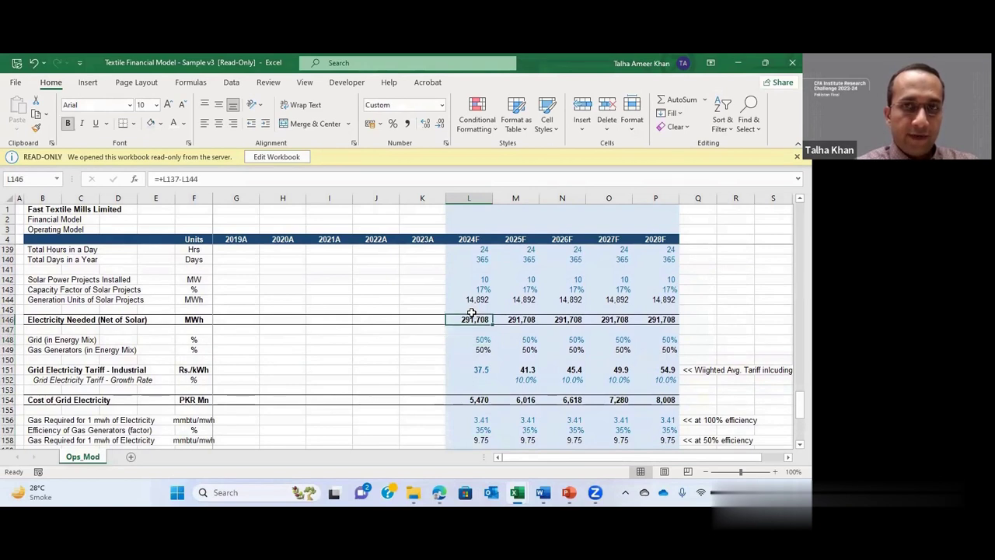
Step: Inspect the 2024F Grid (in Energy Mix) share and the Grid Electricity Tariff - Industrial input
{"action": "key", "text": "Down"}
{"action": "key", "text": "Down"}
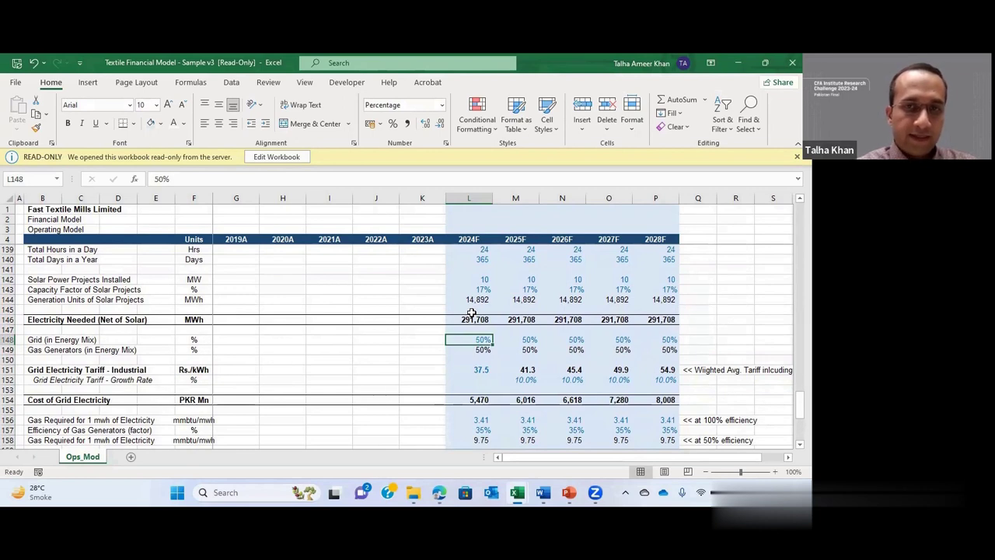
{"action": "key", "text": "Down"}
{"action": "key", "text": "Down"}
{"action": "key", "text": "Down"}
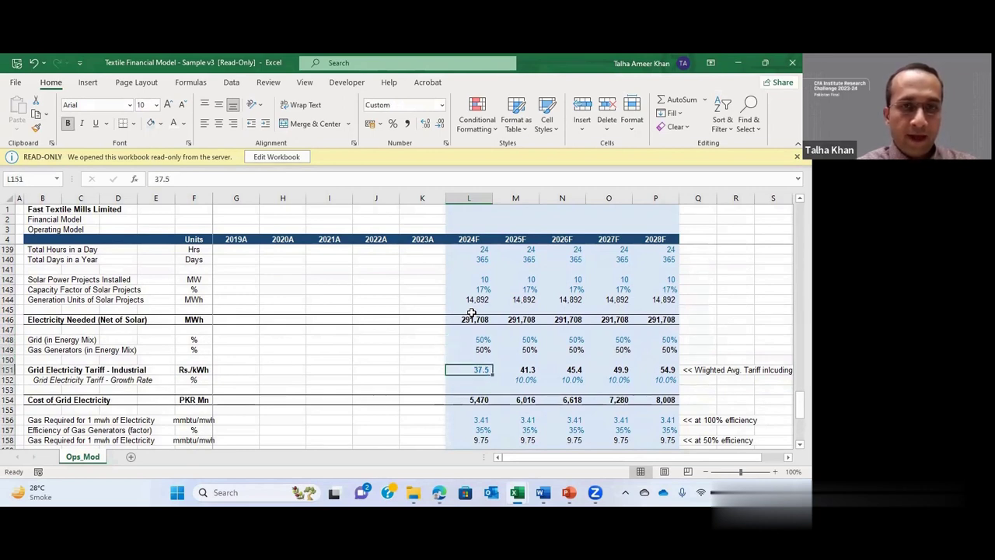
{"action": "key", "text": "Down"}
{"action": "key", "text": "Down"}
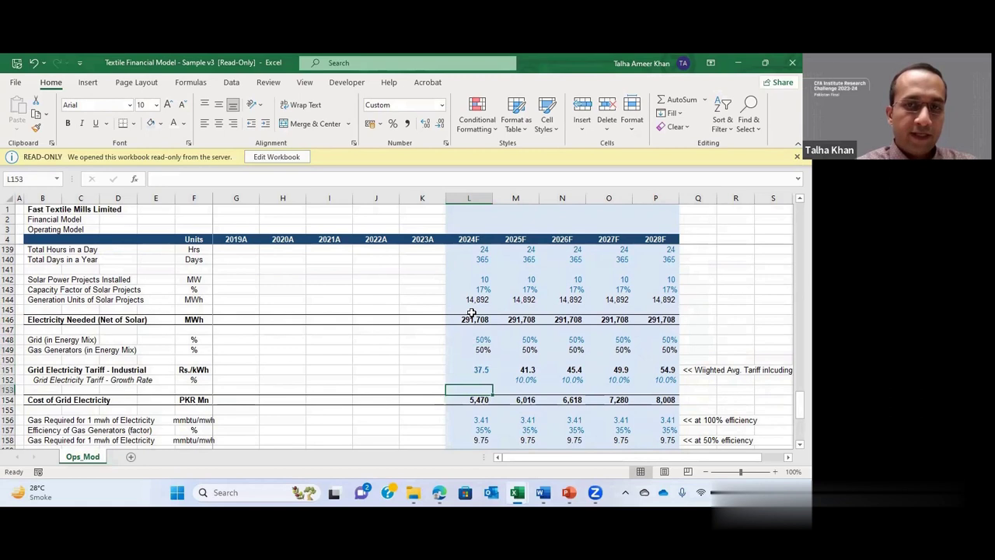
Step: Preview the Cost of Grid Electricity, gas requirement and RLNG tariff rows, and return to the 2024F Grid Electricity Tariff - Industrial
{"action": "key", "text": "Down"}
{"action": "key", "text": "Down"}
{"action": "key", "text": "Down"}
{"action": "key", "text": "Down"}
{"action": "key", "text": "Down"}
{"action": "key", "text": "Down"}
{"action": "key", "text": "Down"}
{"action": "key", "text": "Down"}
{"action": "key", "text": "Down"}
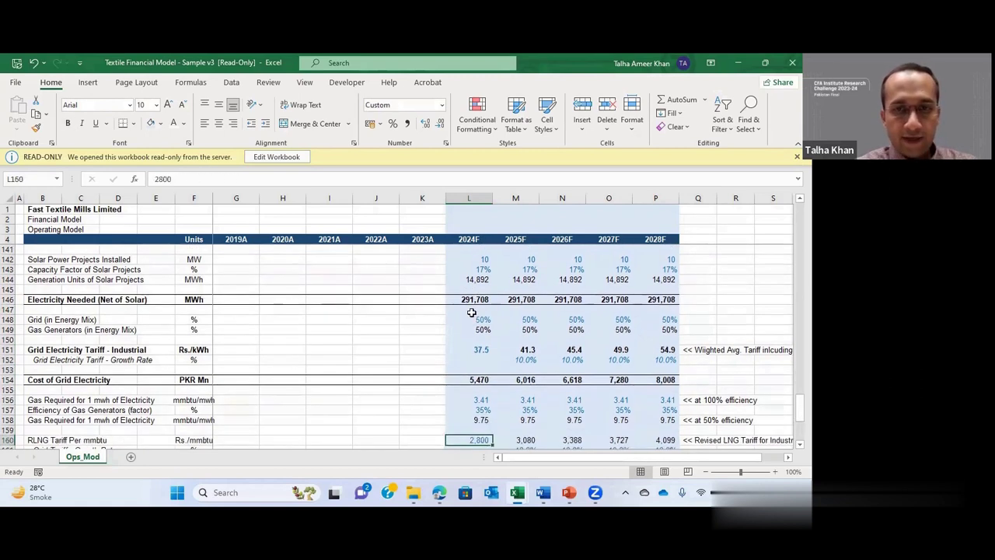
{"action": "key", "text": "Down"}
{"action": "key", "text": "Up"}
{"action": "key", "text": "Up"}
{"action": "key", "text": "Up"}
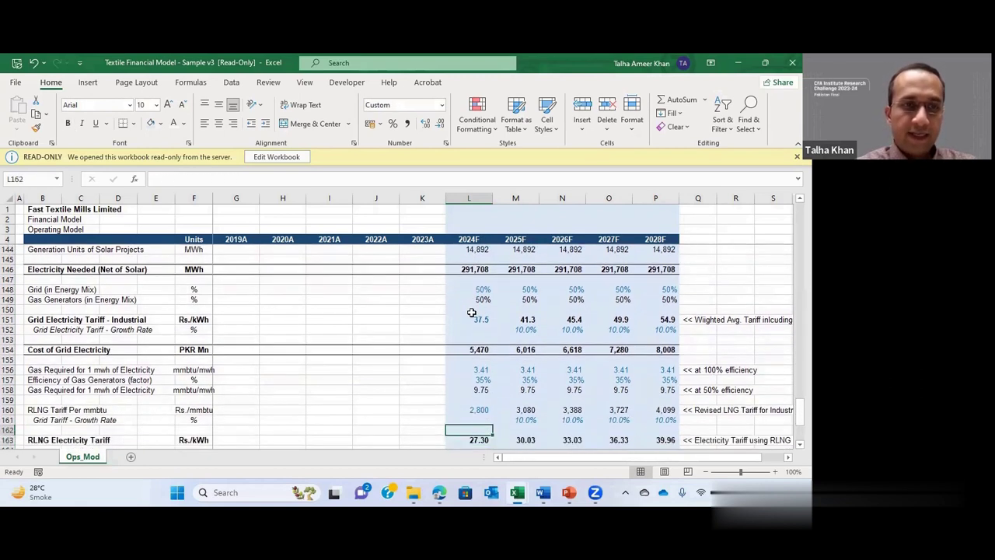
{"action": "key", "text": "Up"}
{"action": "key", "text": "Up"}
{"action": "key", "text": "Up"}
{"action": "key", "text": "Up"}
{"action": "key", "text": "Up"}
{"action": "key", "text": "Up"}
{"action": "key", "text": "Up"}
{"action": "key", "text": "Up"}
{"action": "key", "text": "Up"}
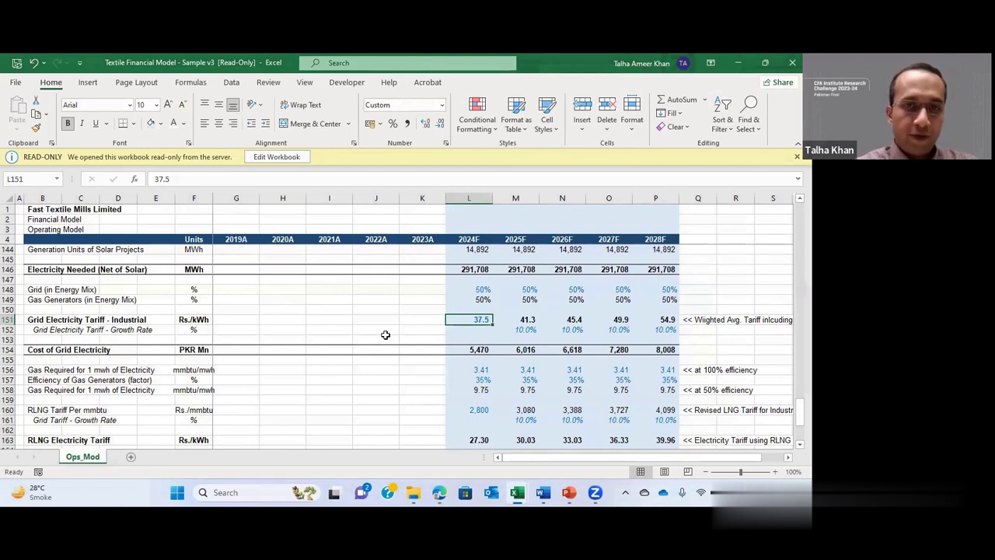
Step: Recheck the 2024F grid and gas generator energy mix shares, and inspect the Cost of Grid Electricity formula
{"action": "key", "text": "Up"}
{"action": "key", "text": "Up"}
{"action": "key", "text": "Up"}
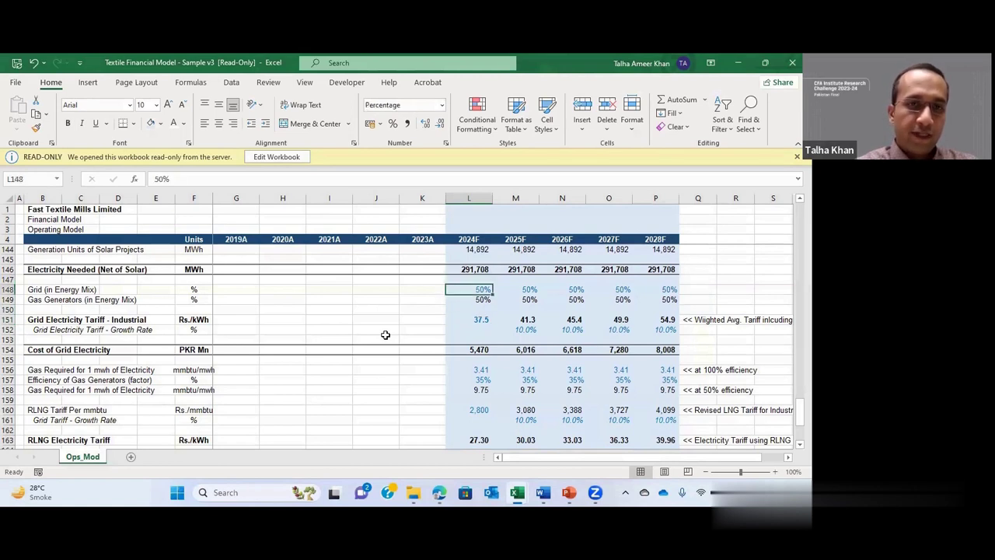
{"action": "key", "text": "Down"}
{"action": "key", "text": "Down"}
{"action": "key", "text": "Down"}
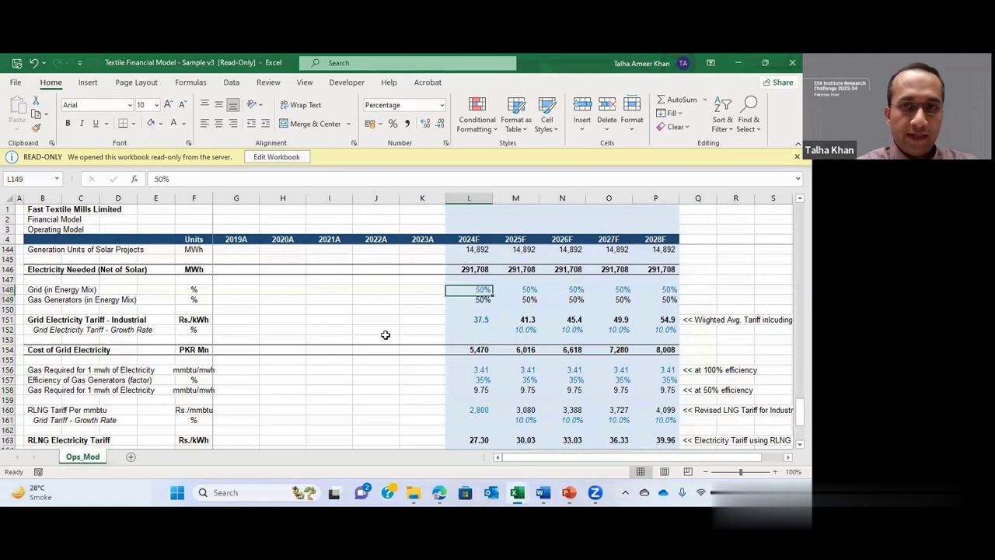
{"action": "key", "text": "Down"}
{"action": "key", "text": "Down"}
{"action": "key", "text": "Down"}
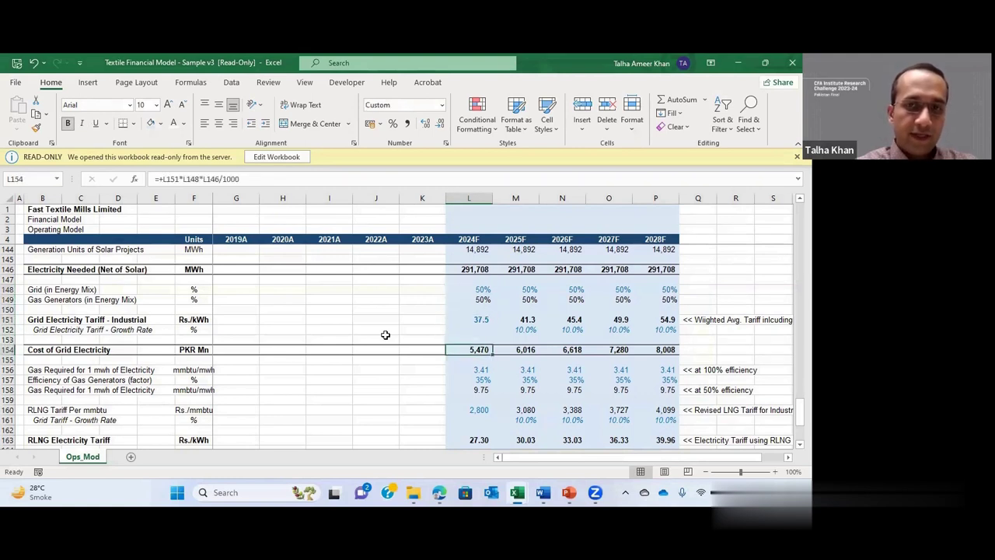
Step: Preview the rows down to RLNG Electricity Tariff, and inspect the 2024F Gas Required for 1 mwh of Electricity input at 100% efficiency
{"action": "key", "text": "Down"}
{"action": "key", "text": "Down"}
{"action": "key", "text": "Down"}
{"action": "key", "text": "Down"}
{"action": "key", "text": "Down"}
{"action": "key", "text": "Down"}
{"action": "key", "text": "Down"}
{"action": "key", "text": "Down"}
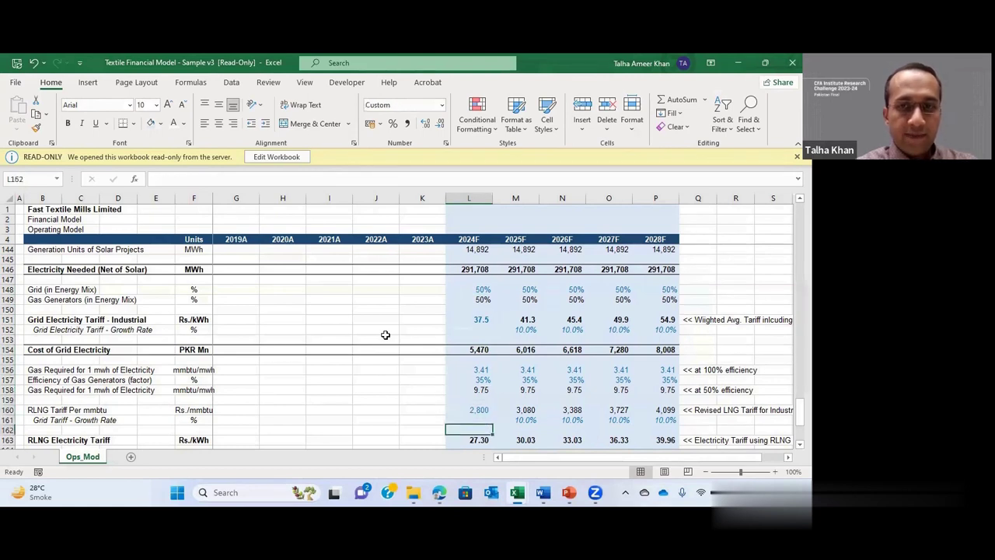
{"action": "key", "text": "Down"}
{"action": "key", "text": "Down"}
{"action": "key", "text": "Up"}
{"action": "key", "text": "Up"}
{"action": "key", "text": "Up"}
{"action": "key", "text": "Up"}
{"action": "key", "text": "Up"}
{"action": "key", "text": "Up"}
{"action": "key", "text": "Up"}
{"action": "key", "text": "Up"}
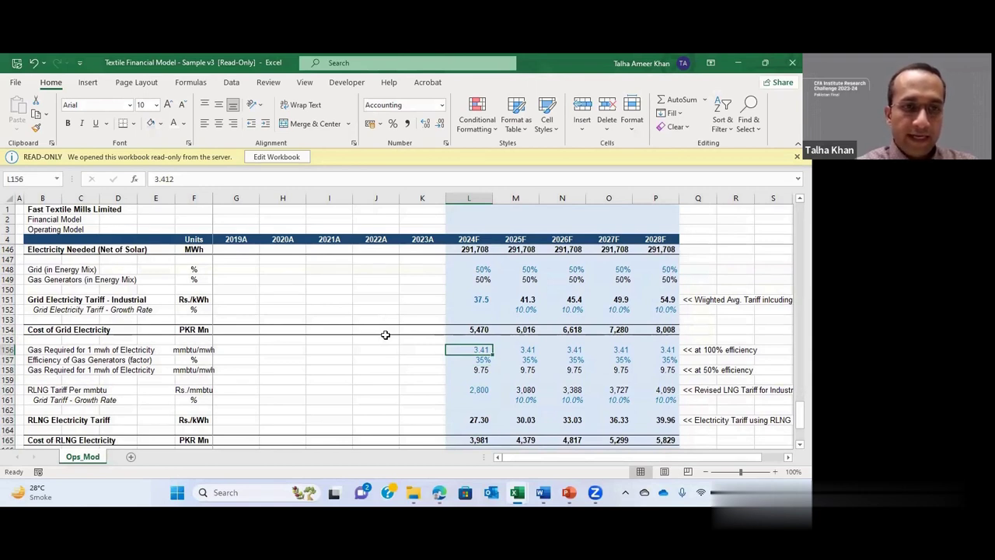
Step: Review the 2024F gas generator efficiency and RLNG tariff rows, and return to the gas requirement at 100% efficiency
{"action": "key", "text": "Down"}
{"action": "key", "text": "Down"}
{"action": "key", "text": "Down"}
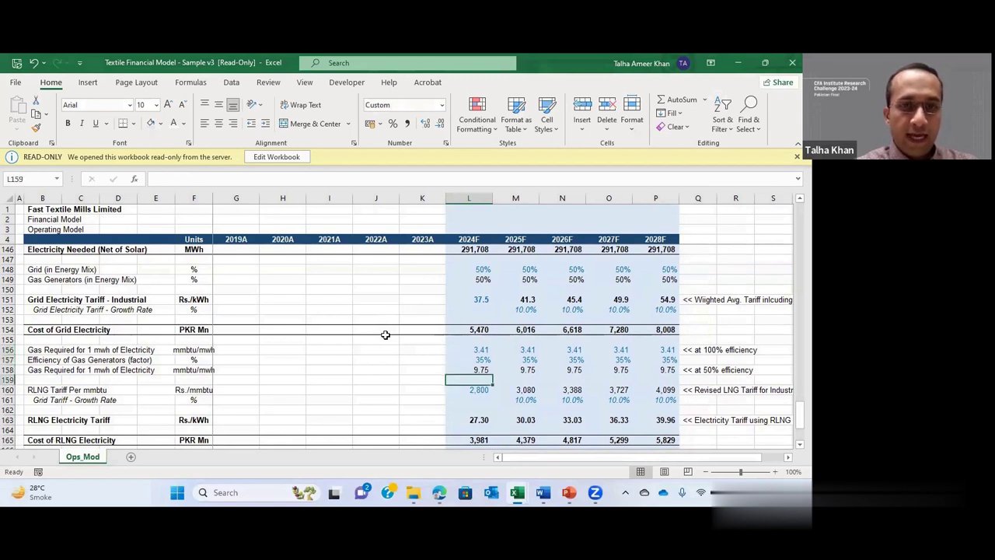
{"action": "key", "text": "Down"}
{"action": "key", "text": "Down"}
{"action": "key", "text": "Down"}
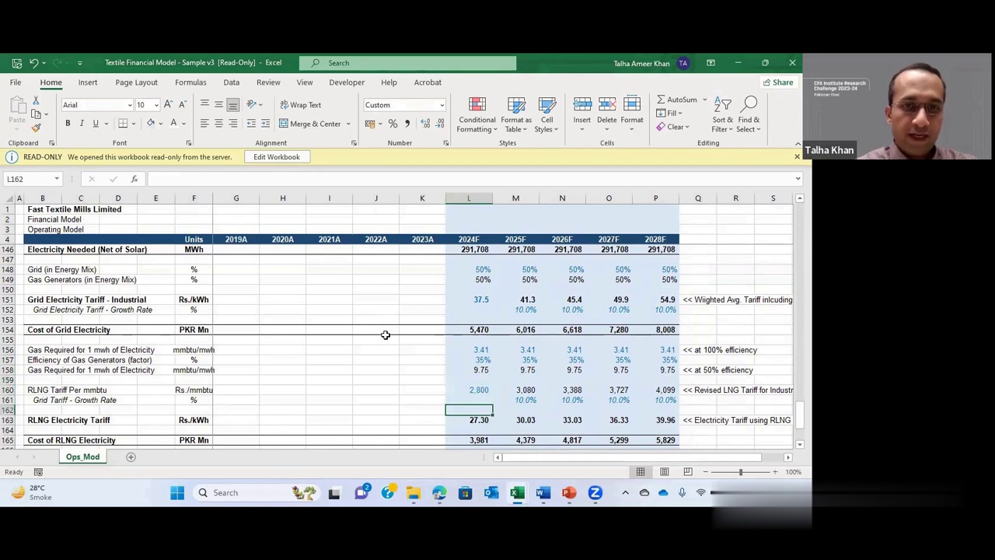
{"action": "key", "text": "Up"}
{"action": "key", "text": "Up"}
{"action": "key", "text": "Up"}
{"action": "key", "text": "Up"}
{"action": "key", "text": "Up"}
{"action": "key", "text": "Up"}
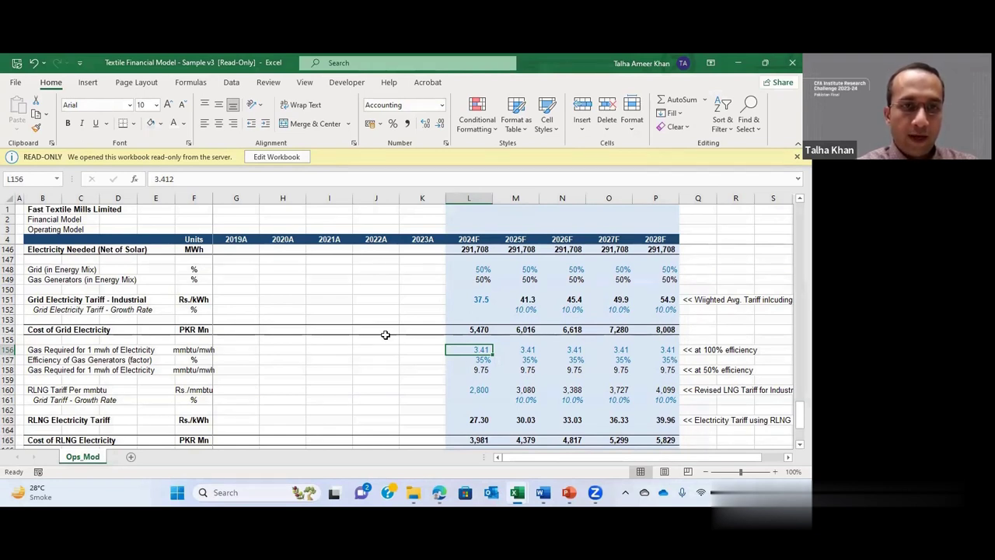
Step: Inspect the 2024F Efficiency of Gas Generators input, the efficiency-adjusted Gas Required formula, and the RLNG Tariff Per mmbtu input
{"action": "key", "text": "Down"}
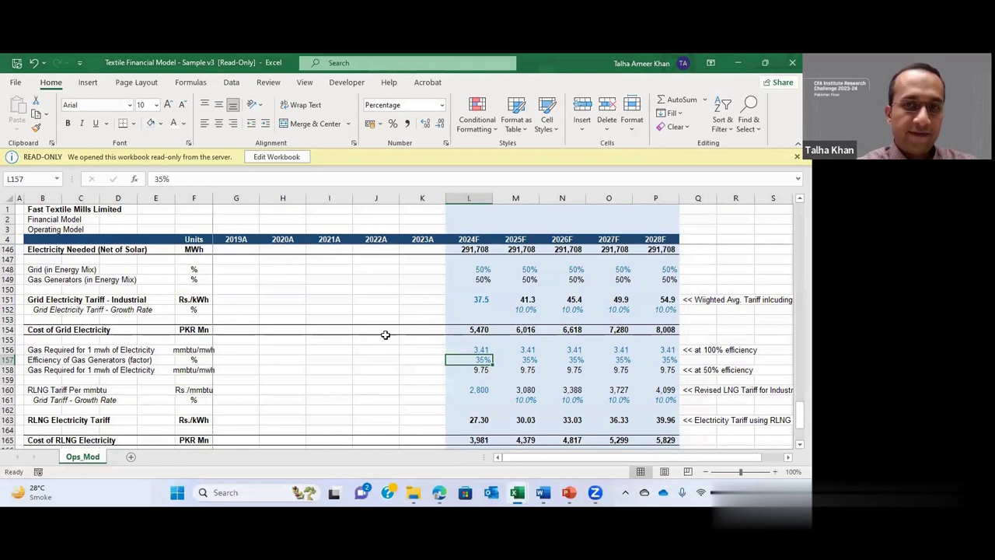
{"action": "key", "text": "Down"}
{"action": "key", "text": "Up"}
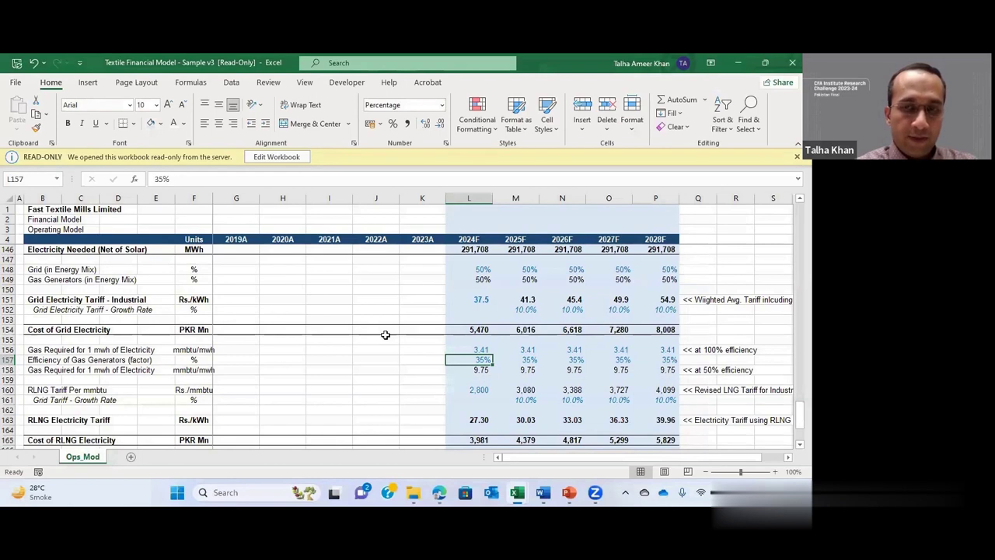
{"action": "key", "text": "Down"}
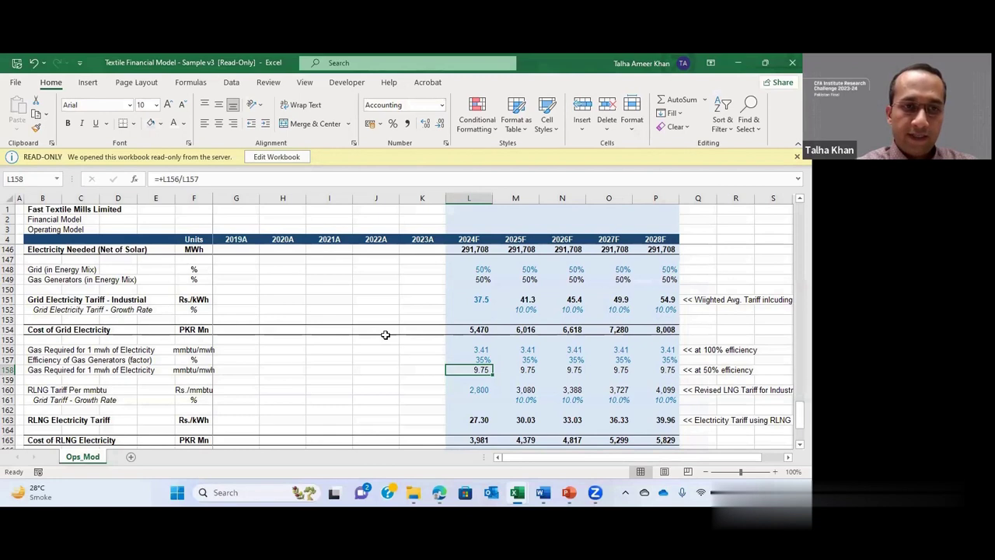
{"action": "key", "text": "Down"}
{"action": "key", "text": "Down"}
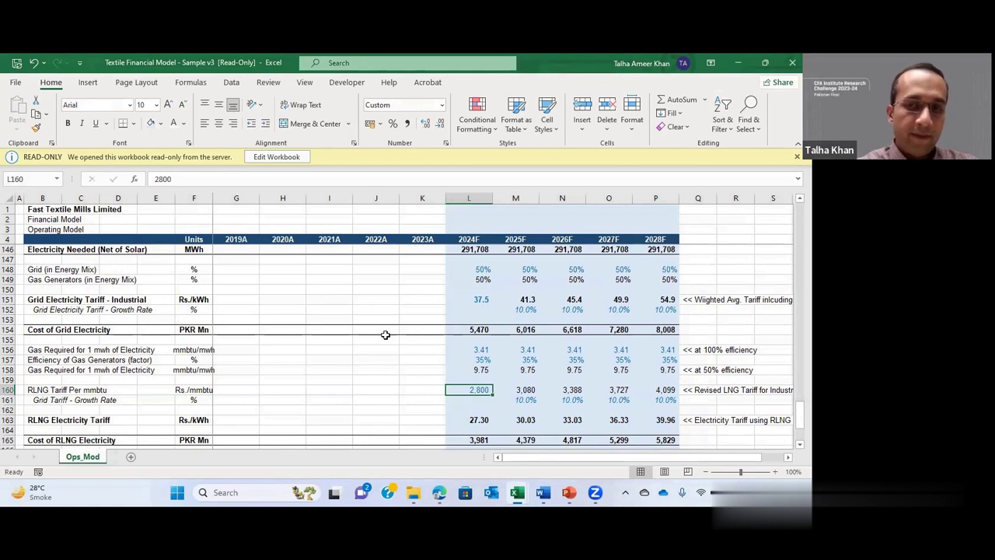
Step: Recheck the 2024F RLNG Tariff Per mmbtu input, and inspect the 2024F RLNG Electricity Tariff formula
{"action": "key", "text": "Left"}
{"action": "key", "text": "Right"}
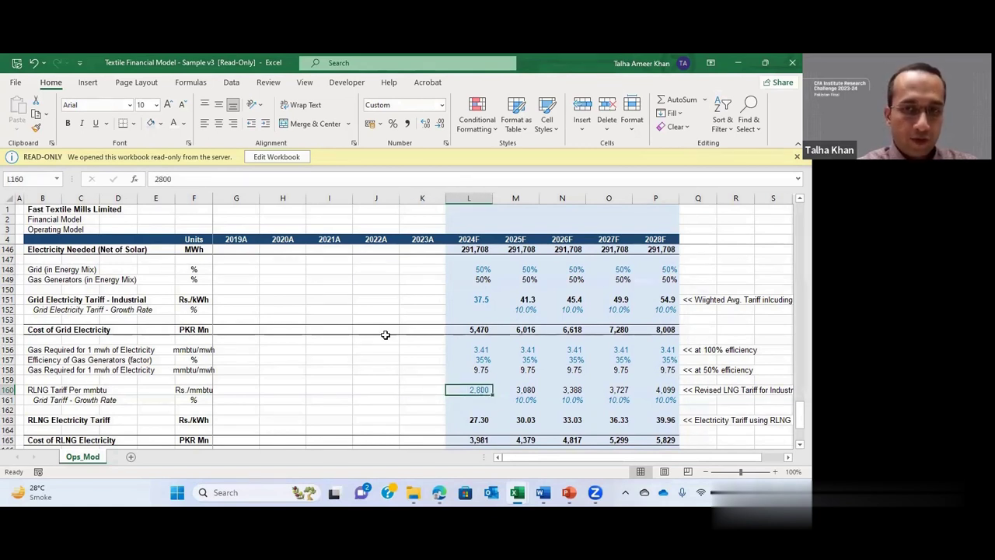
{"action": "key", "text": "Down"}
{"action": "key", "text": "Down"}
{"action": "key", "text": "Down"}
{"action": "type", "text": "=+L158*L160/1000"}
{"action": "key", "text": "ctrl+Return"}
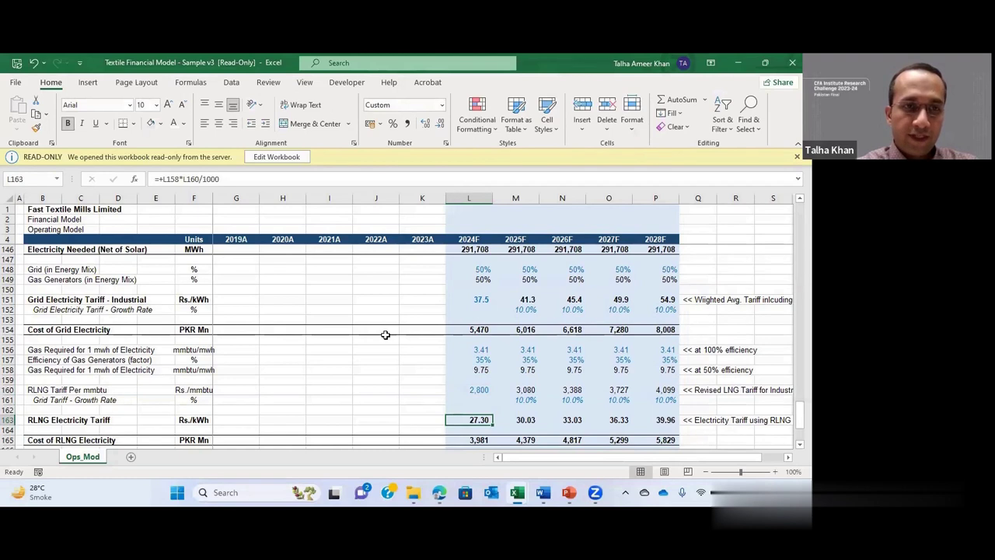
Step: Inspect the 2024F Cost of RLNG Electricity and Total Cost of Fuel & Power formulas, and review the rows back up to the solar assumptions
{"action": "key", "text": "Down"}
{"action": "key", "text": "Down"}
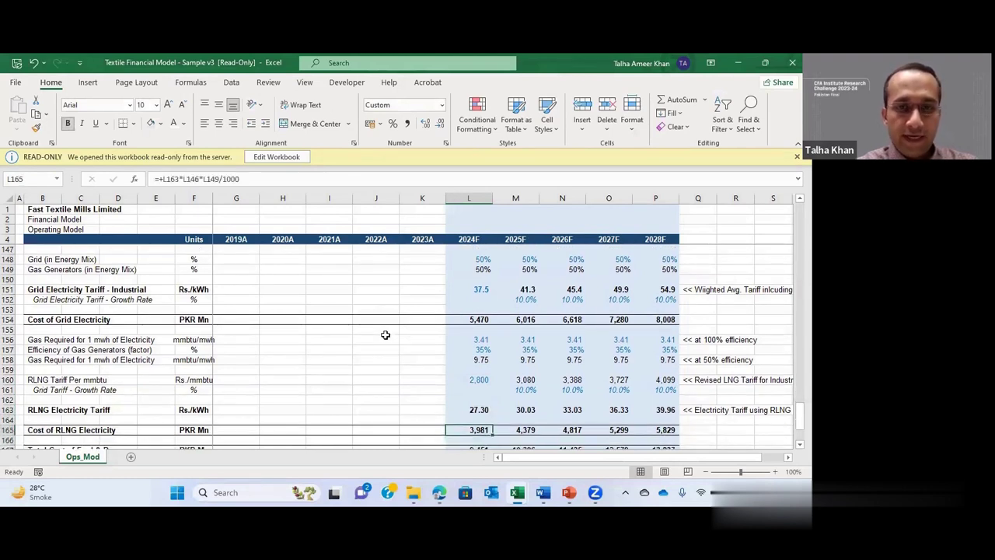
{"action": "key", "text": "Down"}
{"action": "key", "text": "Down"}
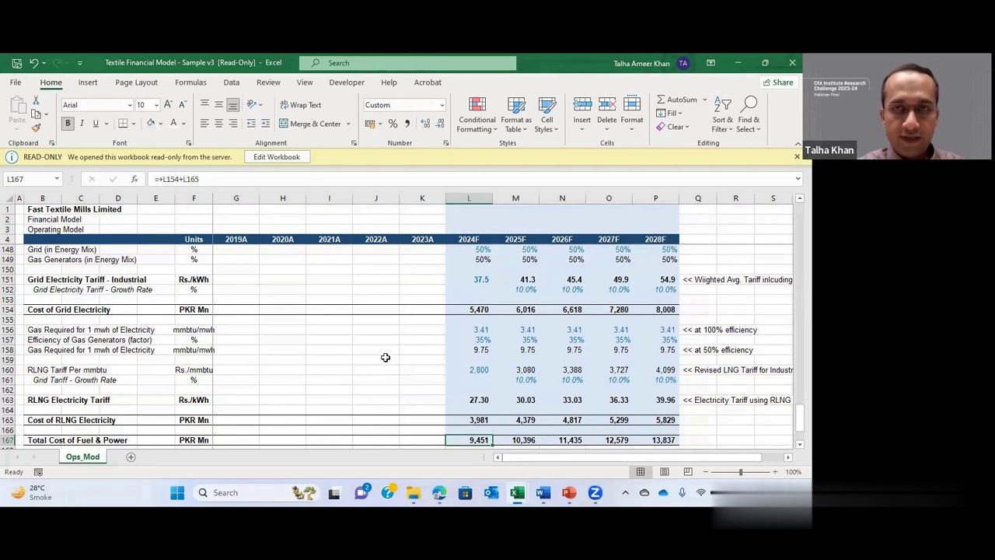
{"action": "scroll", "coordinate": [383, 349], "scroll_direction": "up", "scroll_amount": 1}
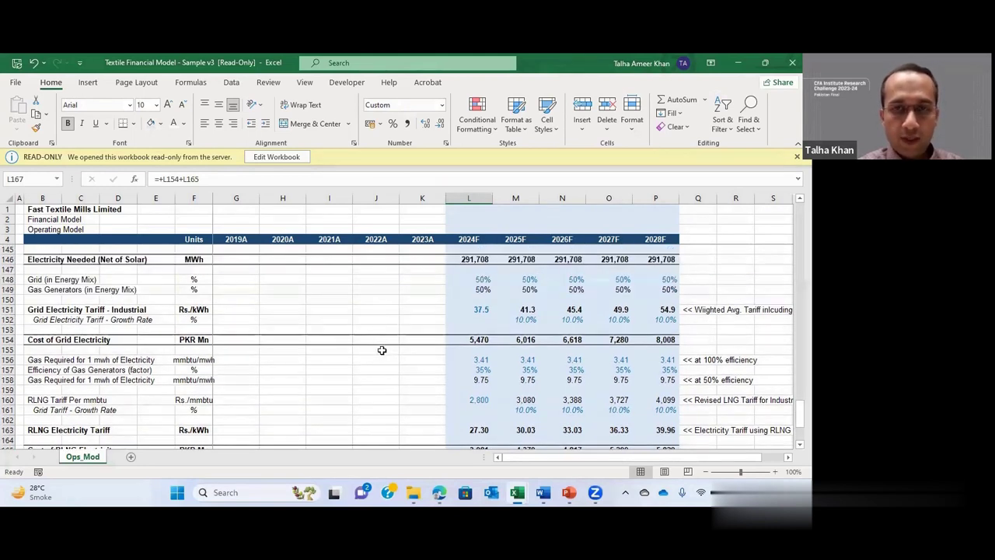
{"action": "scroll", "coordinate": [379, 360], "scroll_direction": "up", "scroll_amount": 1}
{"action": "scroll", "coordinate": [380, 363], "scroll_direction": "up", "scroll_amount": 1}
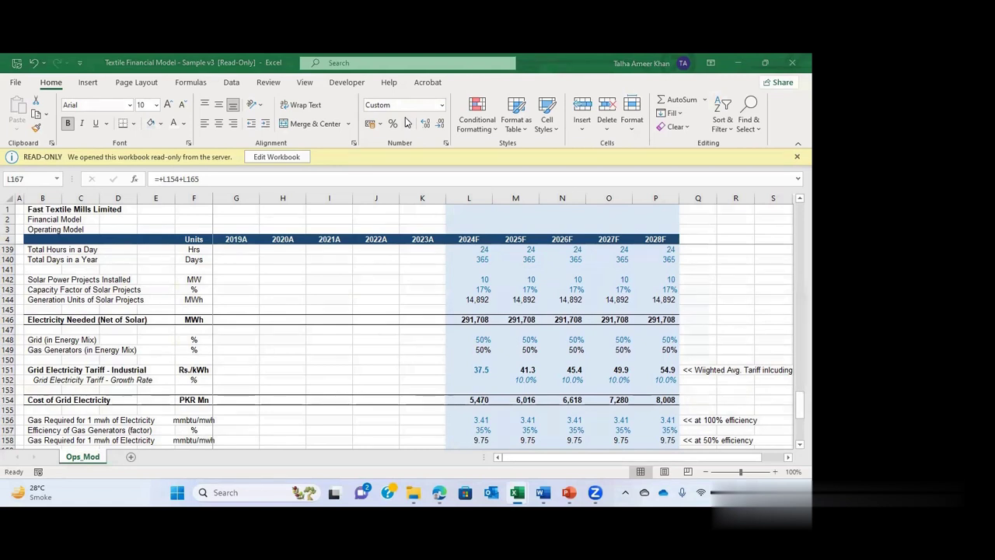
Step: Raise the system volume to 78
{"action": "key", "text": "XF86AudioRaiseVolume"}
{"action": "key", "text": "XF86AudioRaiseVolume"}
{"action": "key", "text": "XF86AudioRaiseVolume"}
{"action": "key", "text": "XF86AudioRaiseVolume"}
{"action": "key", "text": "XF86AudioRaiseVolume"}
{"action": "key", "text": "XF86AudioRaiseVolume"}
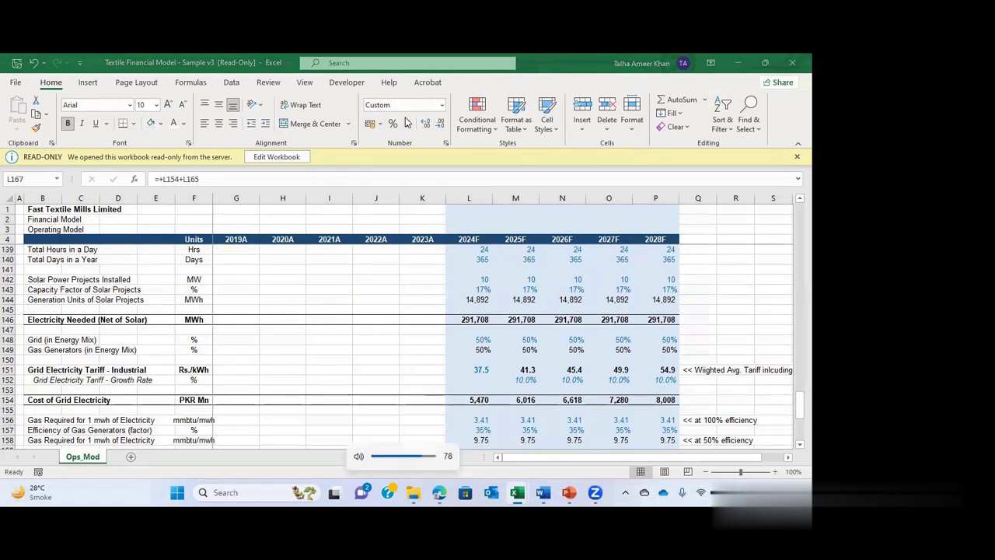